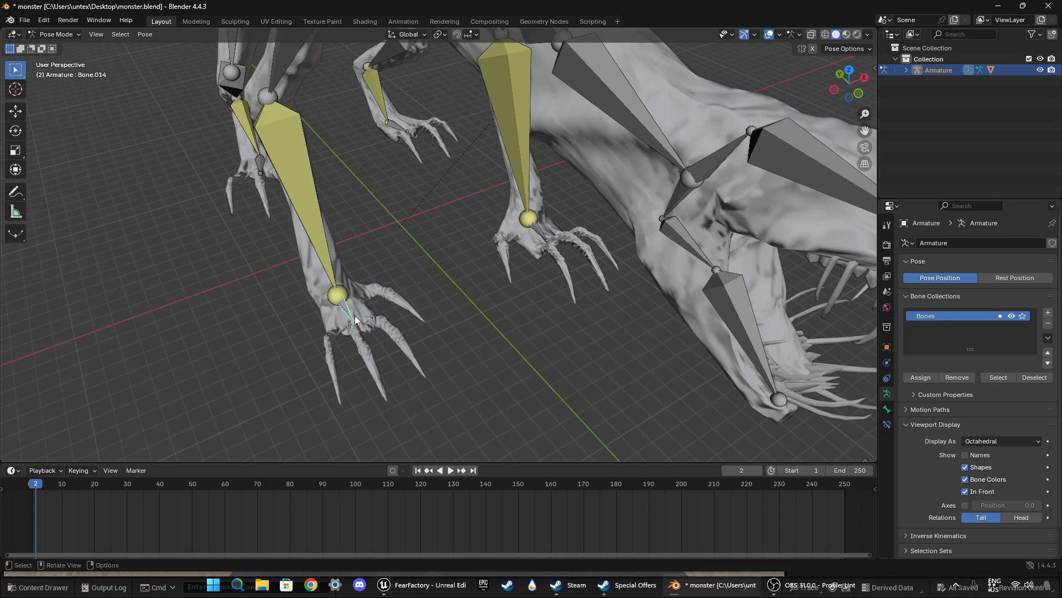
Step: In top view, move the front foot bone Bone.014 about -0.8 m in X and -3.1 m in Y
left_click(851, 68)
middle_click_drag(477, 284, 592, 193, "shift")
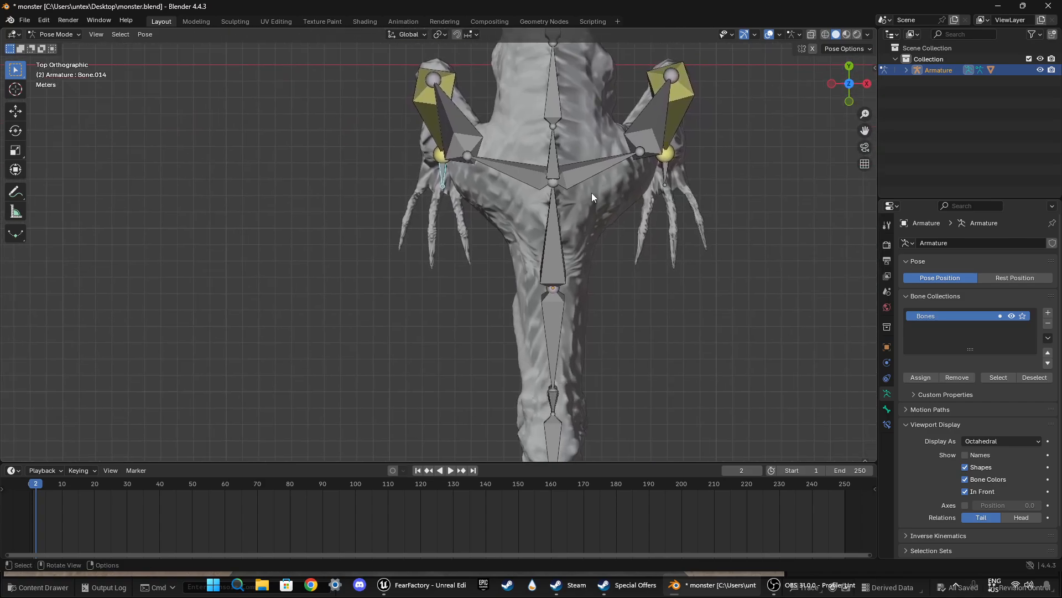
key("g")
left_click(629, 256)
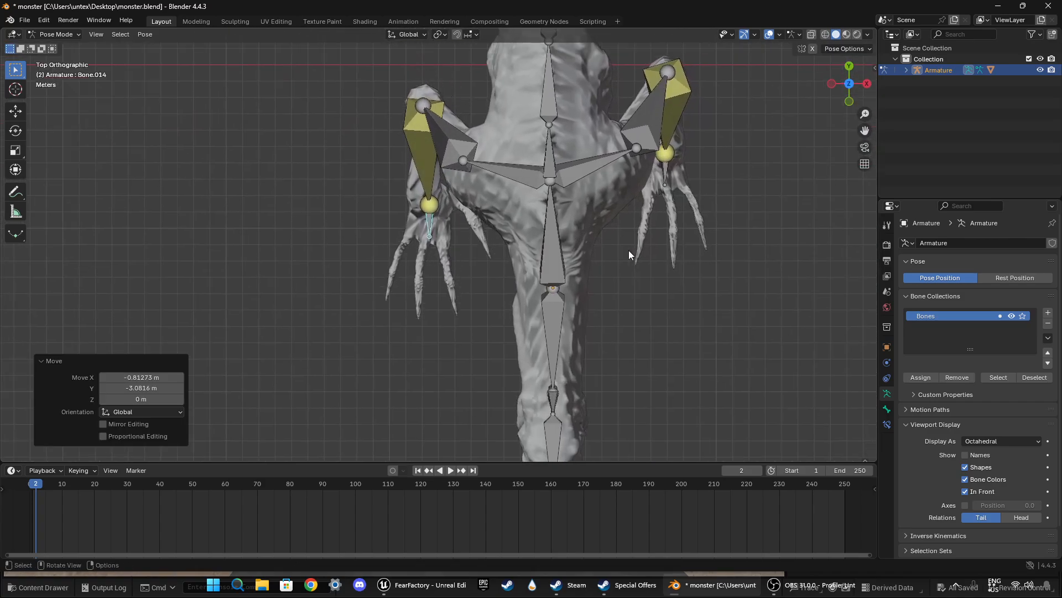
Step: Move the opposite front foot bone, Bone.013, about 0.9 m in X and 1.5 m in Y
left_click(666, 169)
key("g")
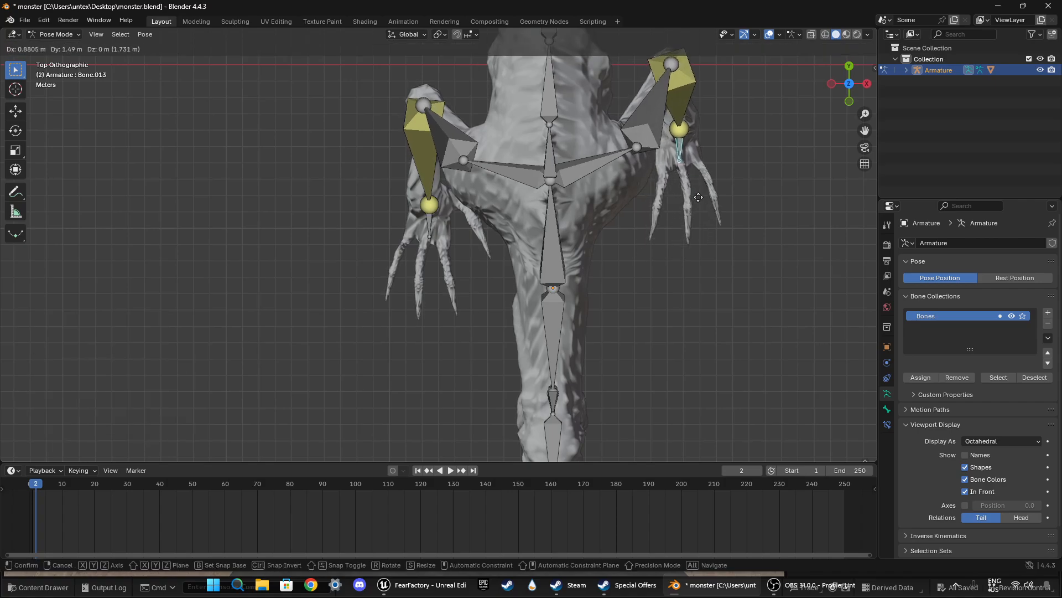
left_click(698, 197)
Step: Select the hind foot bone Bone.028 and move it about -0.5 m in X and 8.6 m in Y in top view
middle_click_drag(742, 283, 644, 316)
left_click(686, 334)
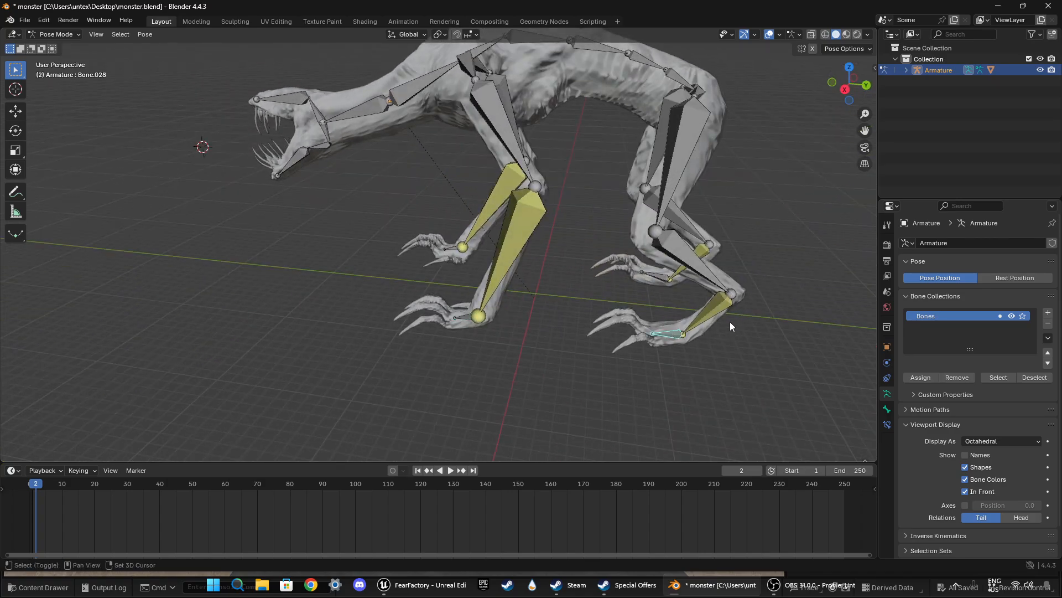
middle_click_drag(729, 321, 600, 279, "shift")
left_click(848, 68)
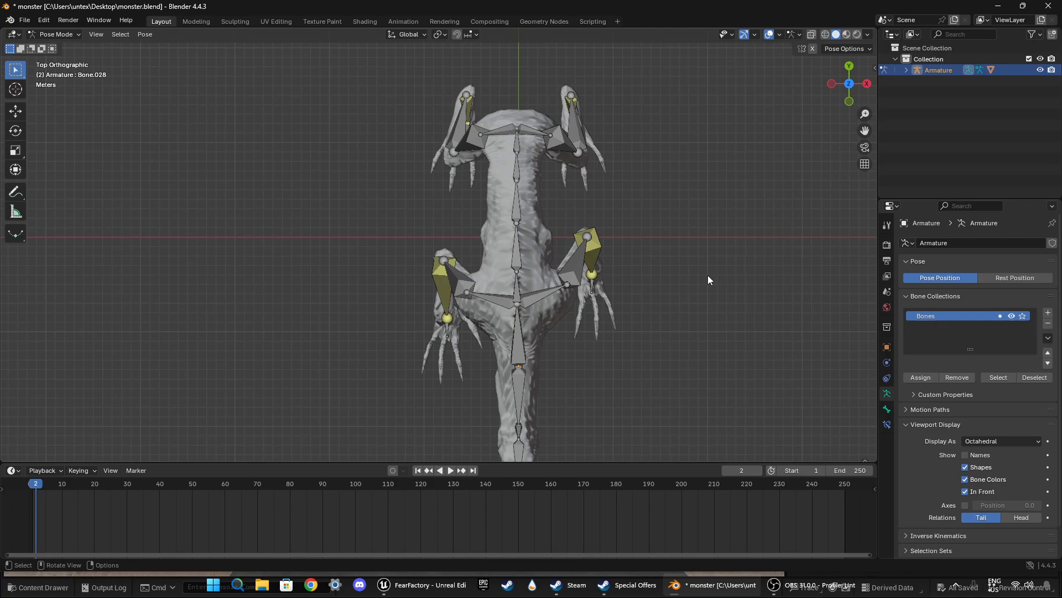
key("g")
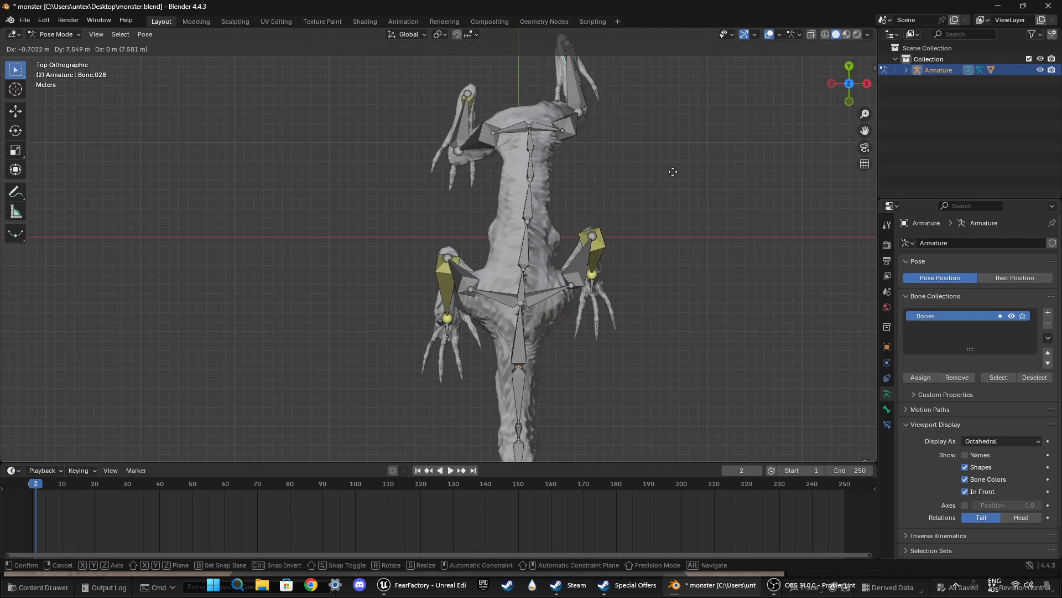
left_click(674, 171)
Step: Select the other hind foot bone, Bone.029, and move it slightly outward from the body in top view
middle_click_drag(500, 215, 448, 136)
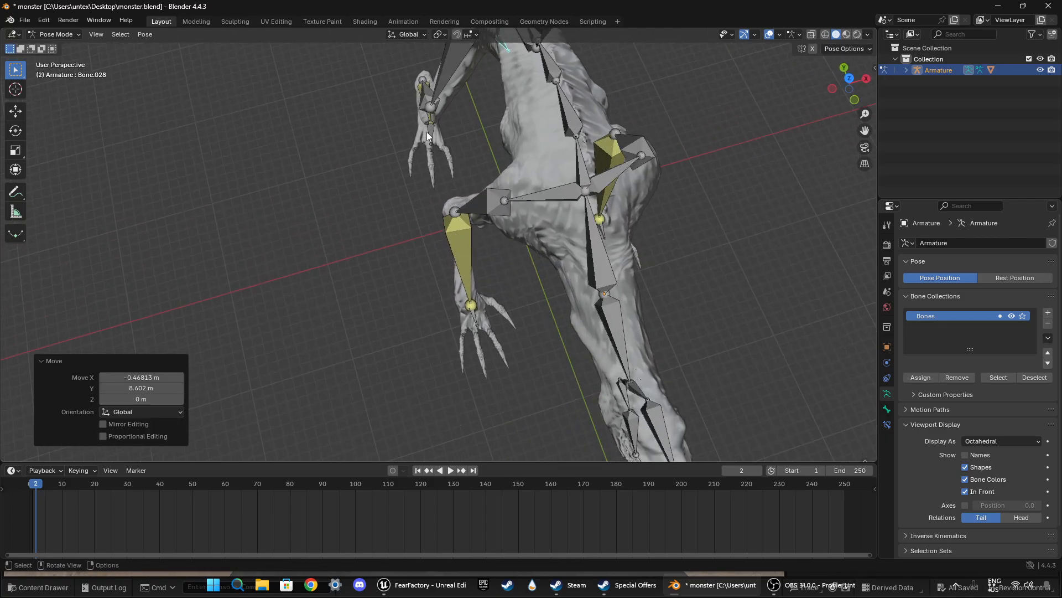
left_click(427, 132)
left_click(846, 78)
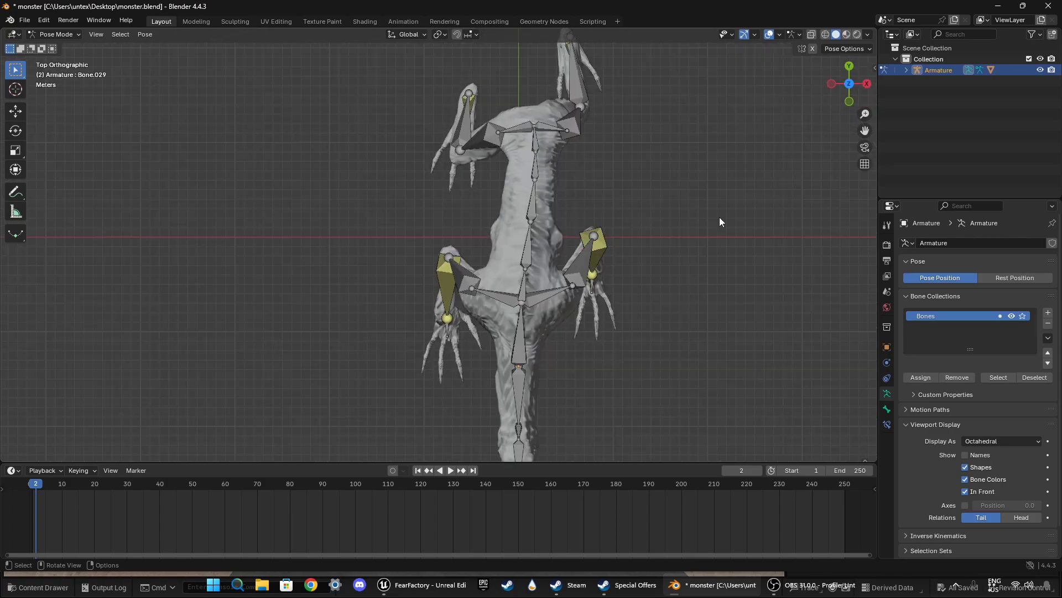
key("g")
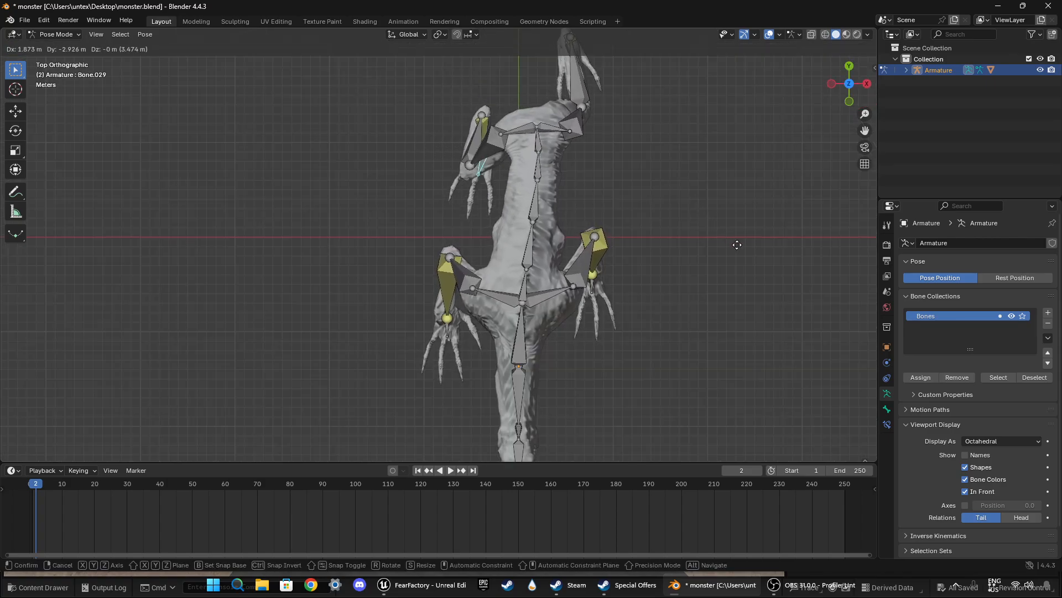
left_click(694, 212)
Step: Select the hind foot bone Bone.028 again and move it slightly farther back in top view
middle_click_drag(694, 212, 550, 263)
left_click(550, 260)
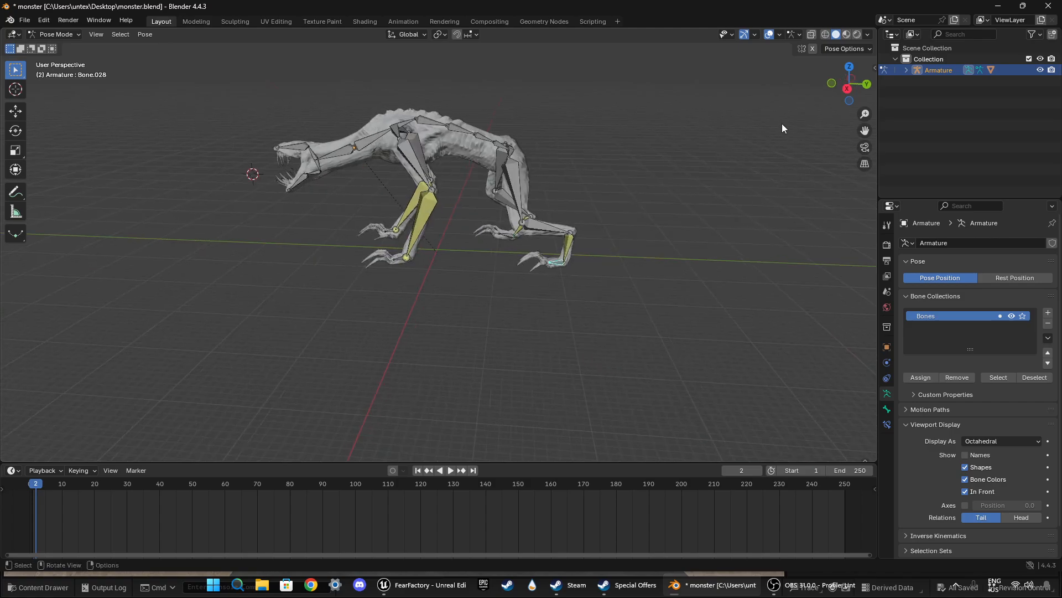
left_click(849, 67)
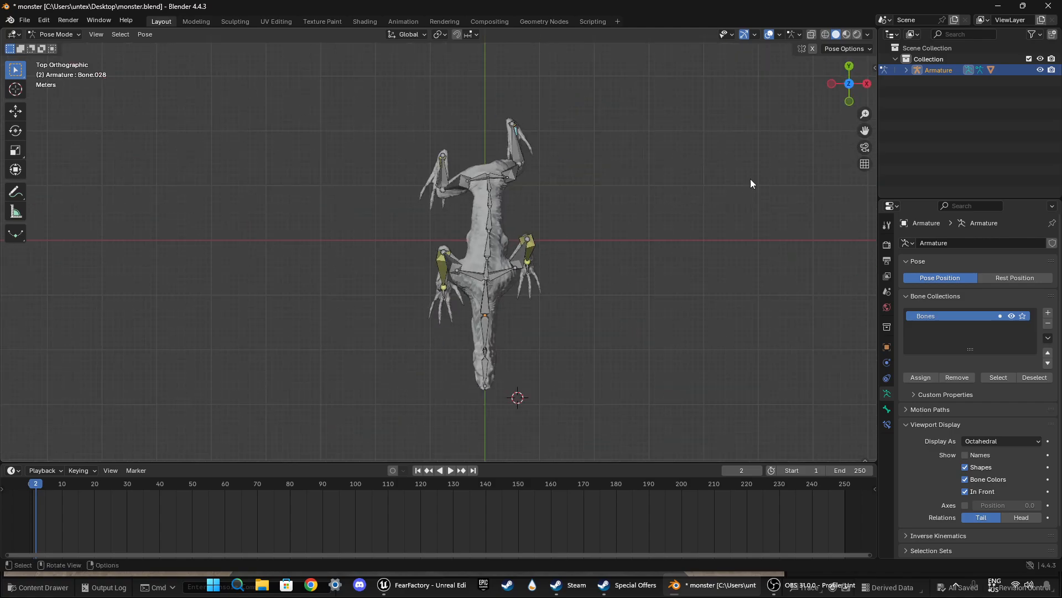
key("g")
left_click(591, 217)
middle_click_drag(590, 217, 487, 288)
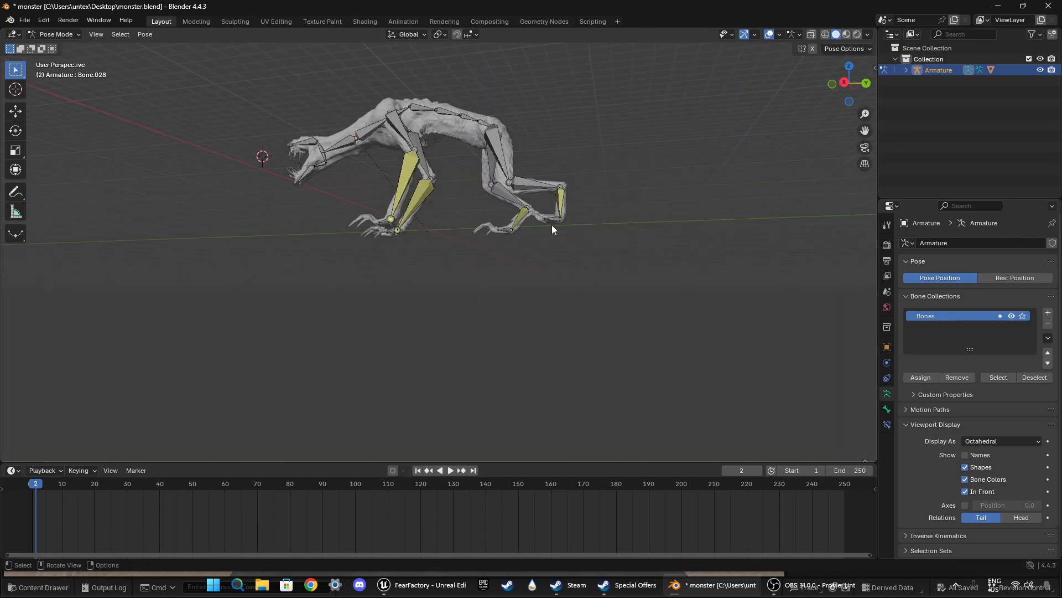
Step: Try to move the hind foot opposite Bone.028 forward about 1.5 m in top view, and undo the move
left_click(849, 66)
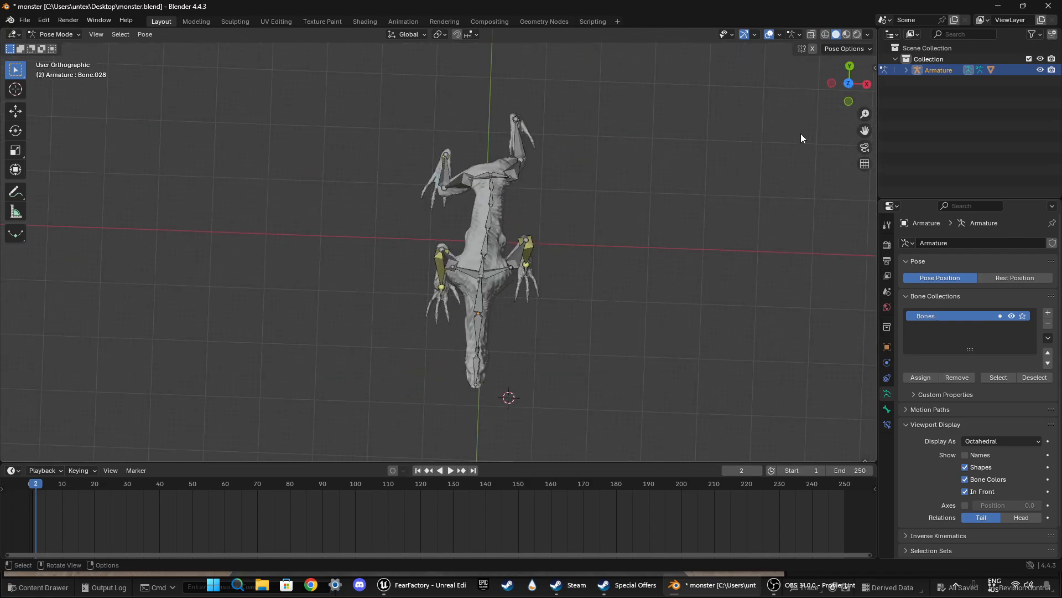
key("r")
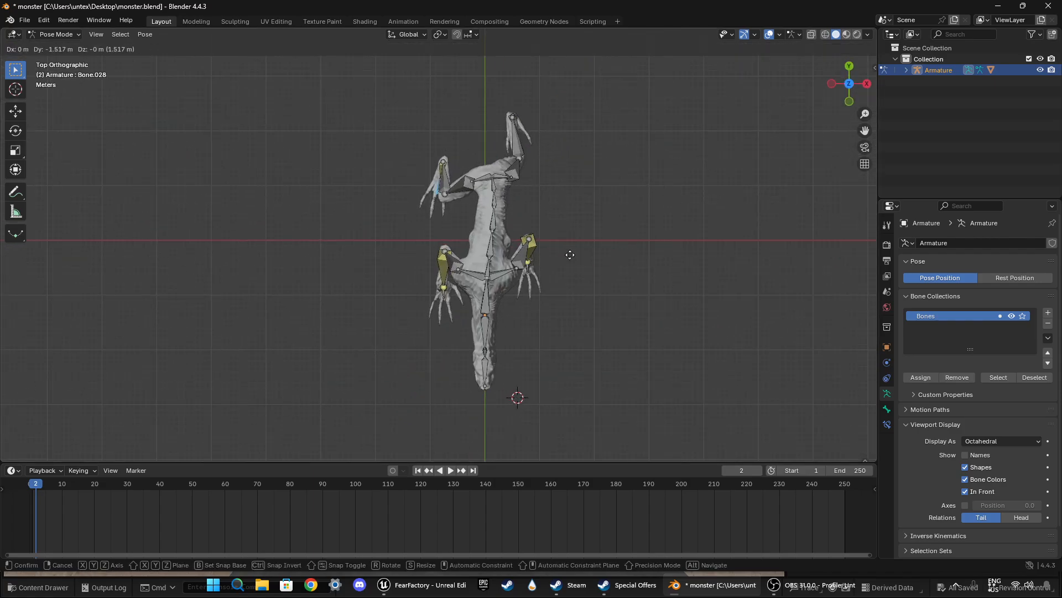
left_click(571, 260)
key("ctrl+z")
Step: Select the hind foot bone Bone.028 and move it about 0.15 m in X and -2.8 m in Y in top view
middle_click_drag(570, 254, 753, 291)
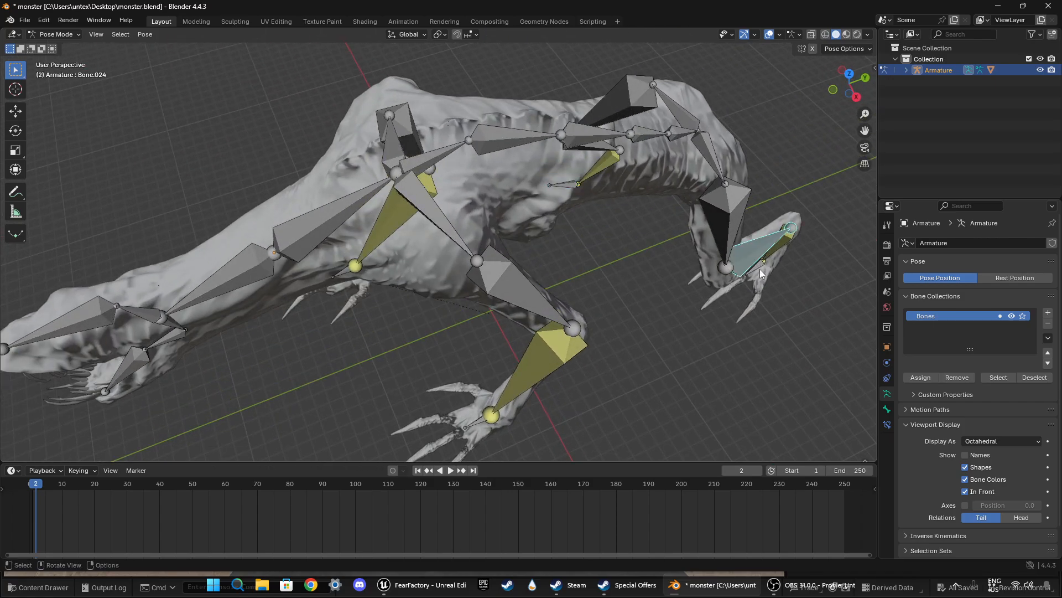
left_click(761, 272)
left_click(845, 69)
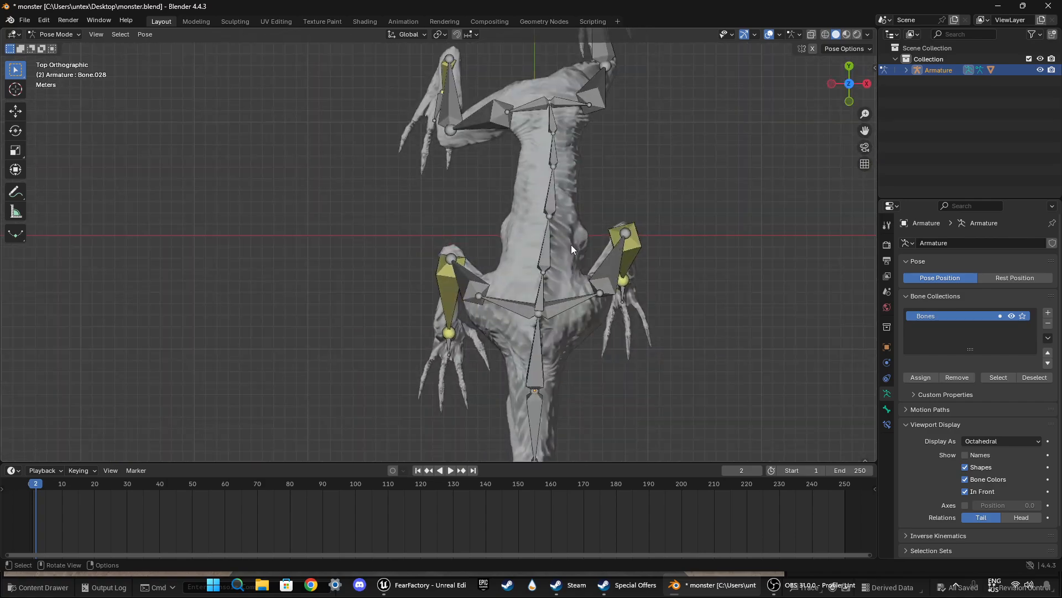
key("g")
left_click(572, 277)
middle_click_drag(572, 276, 553, 224)
scroll(554, 224, "down", 4)
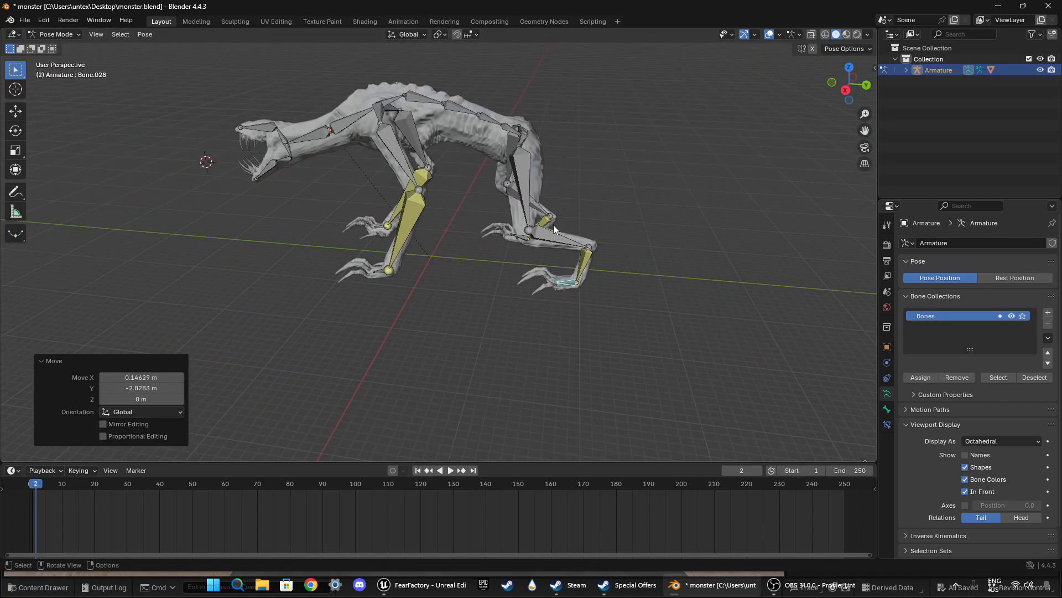
Step: Examine the posed legs and feet of the monster from several angles and distances
left_click(553, 229)
left_click(499, 294)
middle_click_drag(500, 295, 711, 297)
scroll(627, 305, "up", 5)
middle_click_drag(628, 301, 467, 302)
scroll(431, 336, "down", 4)
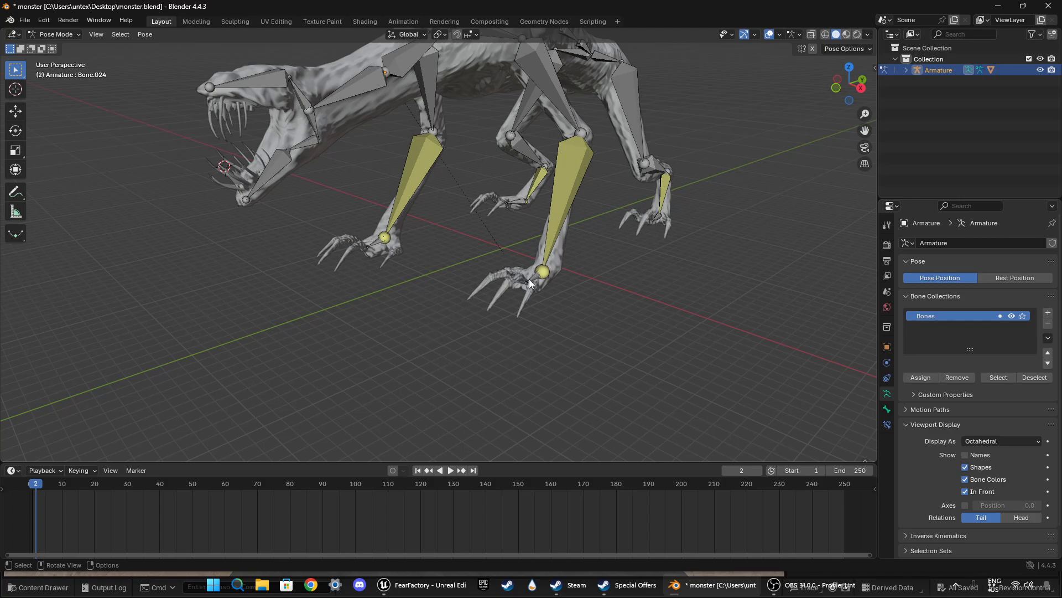
middle_click_drag(538, 274, 519, 331)
scroll(218, 276, "up", 1)
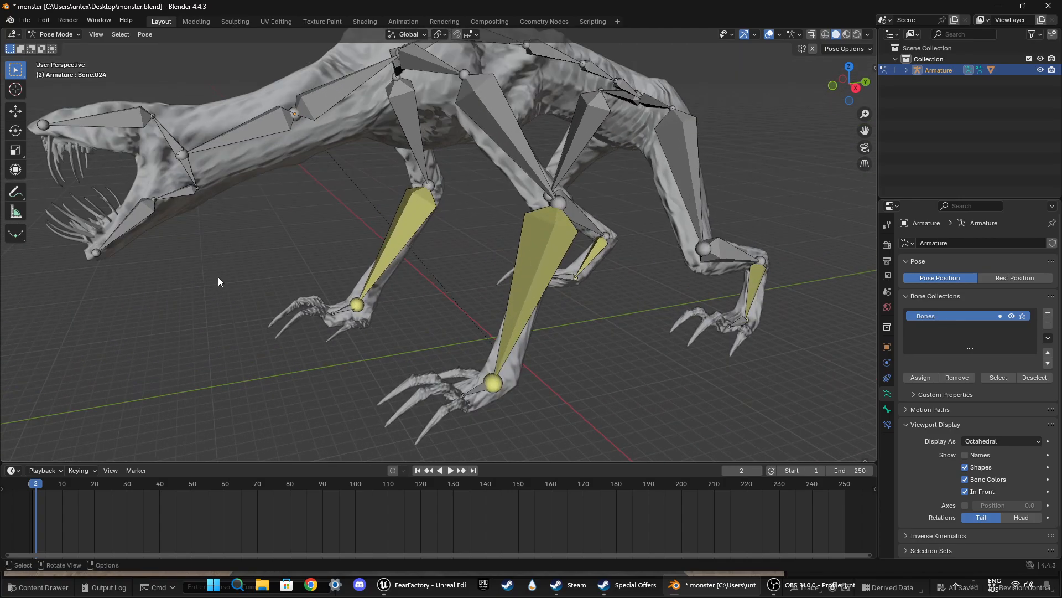
scroll(218, 277, "down", 2)
scroll(220, 279, "up", 1)
Step: Select the chest bone named Bone at the base of the neck and rotate it about 24.9° in the side view
middle_click_drag(404, 285, 363, 228)
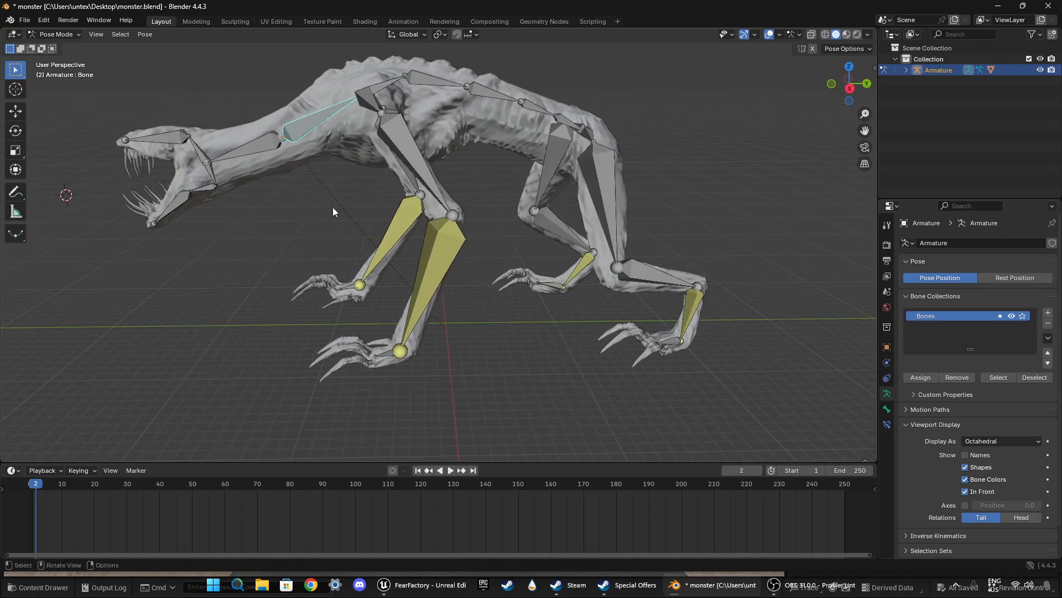
key("r")
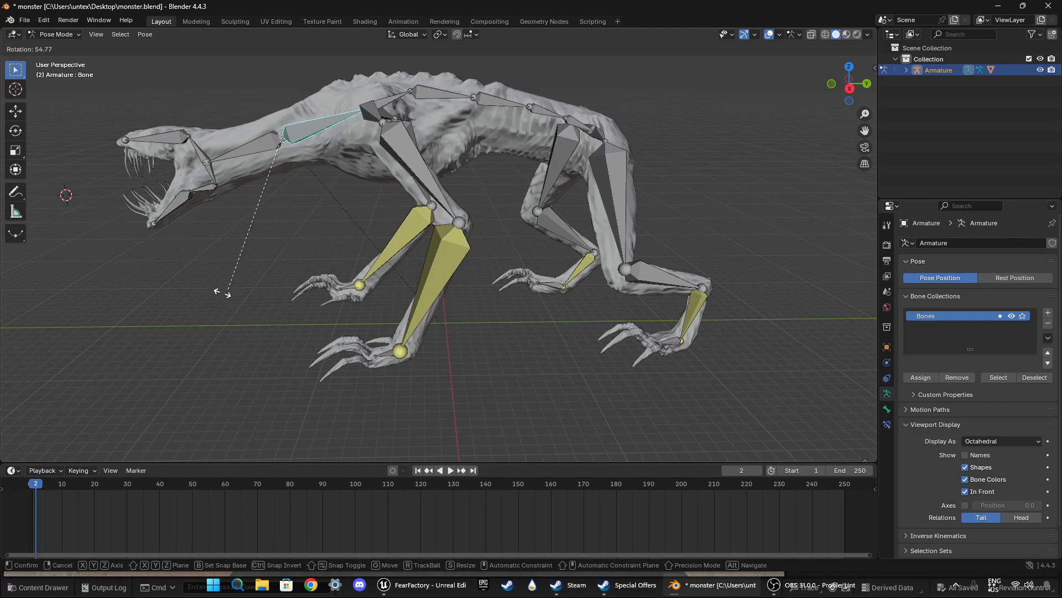
left_click(300, 228)
Step: Try to rotate the chest bone further in the same side view, and undo that extra rotation
key("r")
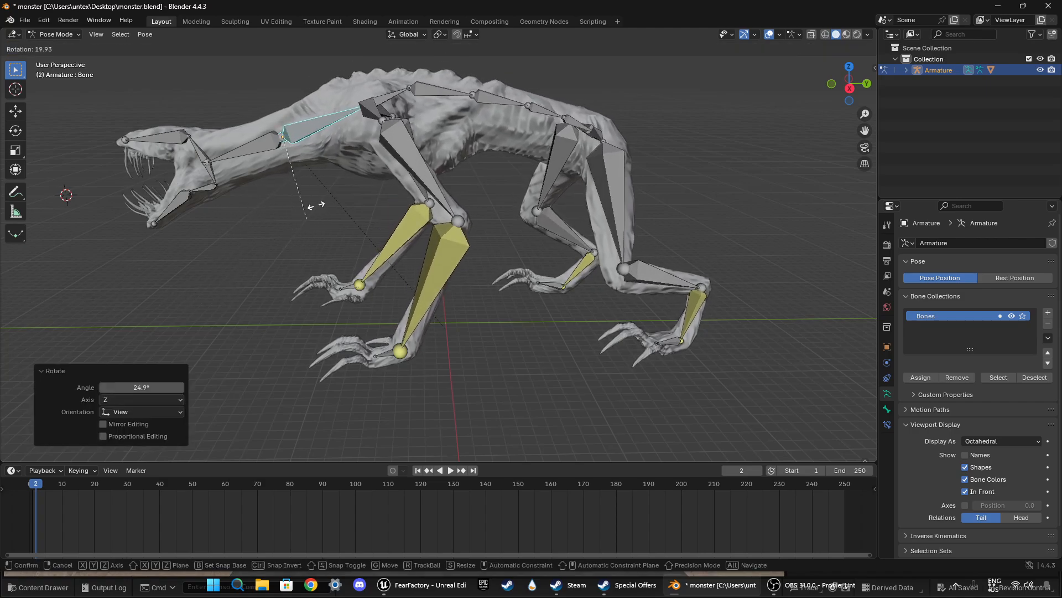
left_click(320, 203)
key("ctrl+z")
Step: Try to lift the front foot bone Bone.013 about 2 m off the ground, and undo the move
middle_click_drag(308, 215, 565, 221, "shift")
scroll(477, 181, "down", 1)
scroll(350, 238, "up", 3)
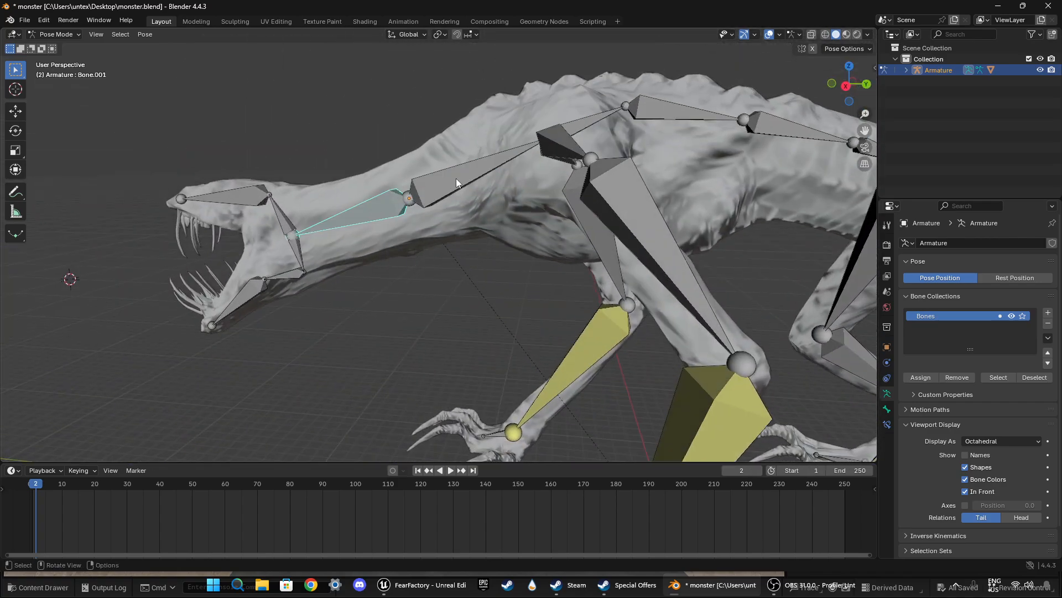
left_click(457, 183)
scroll(505, 252, "down", 4)
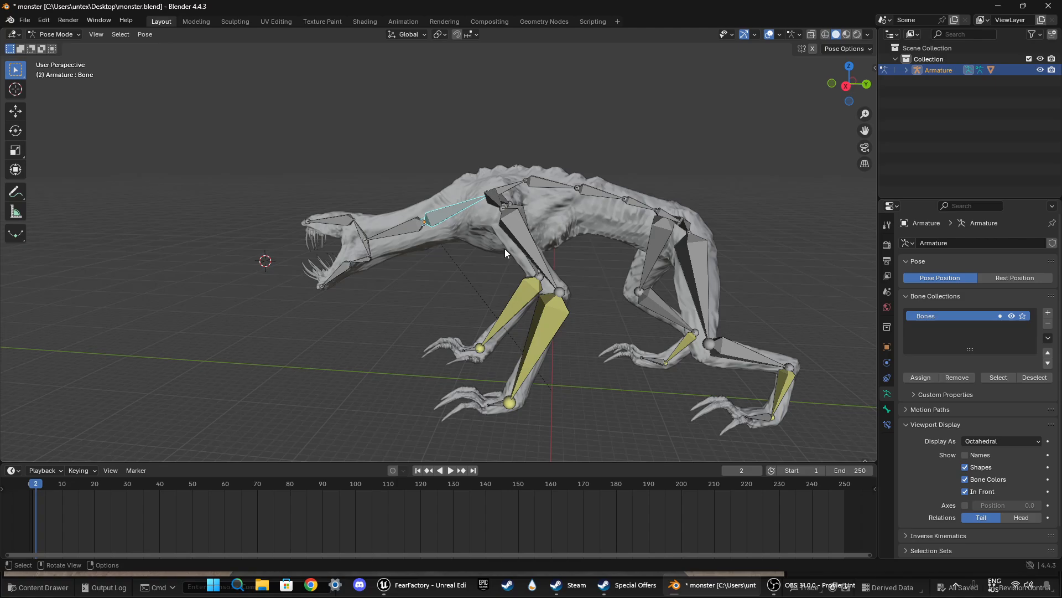
left_click(496, 407)
key("g")
left_click(497, 384)
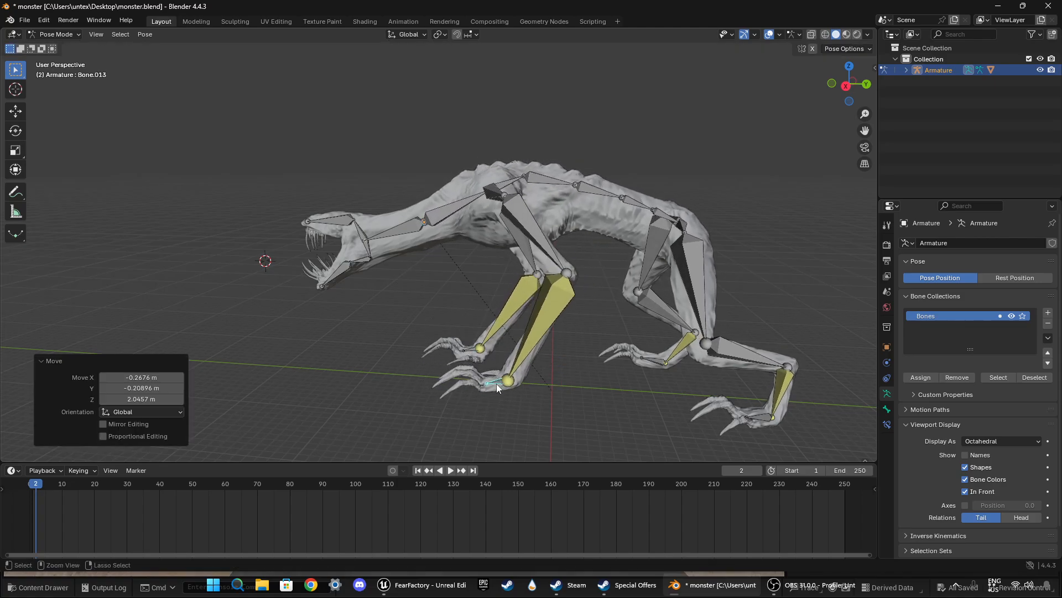
key("ctrl+z")
Step: Select the chest bone at the base of the neck, try rotating it again, and undo the rotation
middle_click_drag(430, 310, 466, 320)
left_click(493, 241)
key("r")
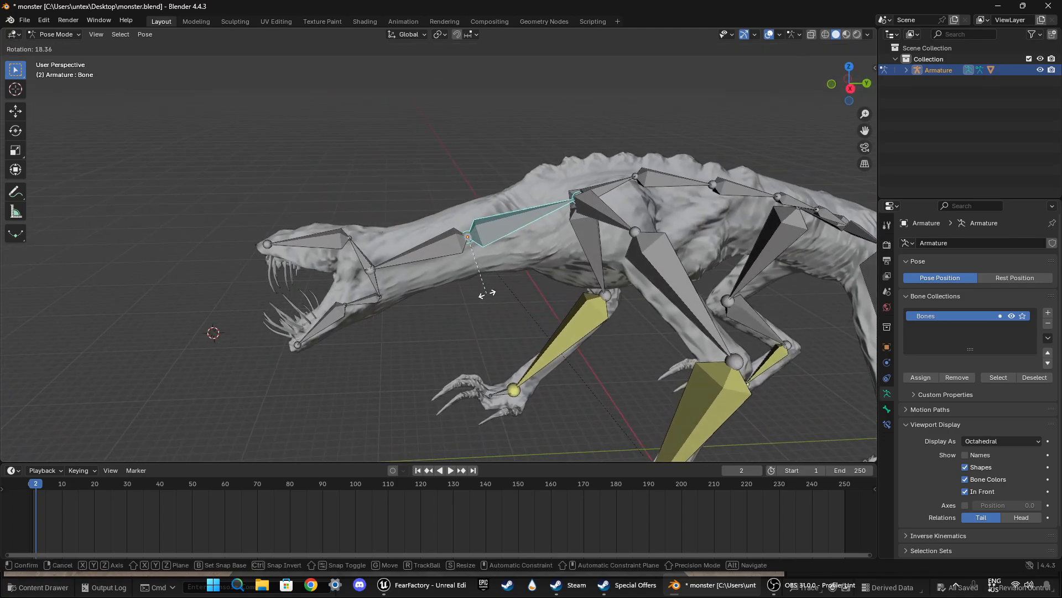
left_click(500, 282)
key("ctrl+z")
Step: Check the individual shoulder and spine bones, and try a small rotation of the chest bone
middle_click_drag(583, 149, 523, 248)
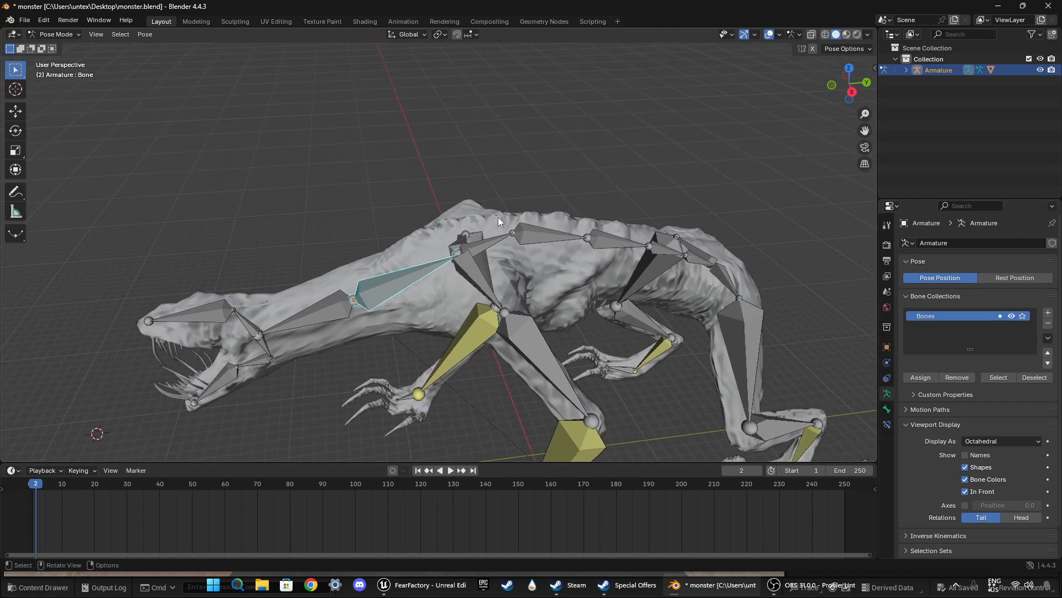
left_click(463, 271)
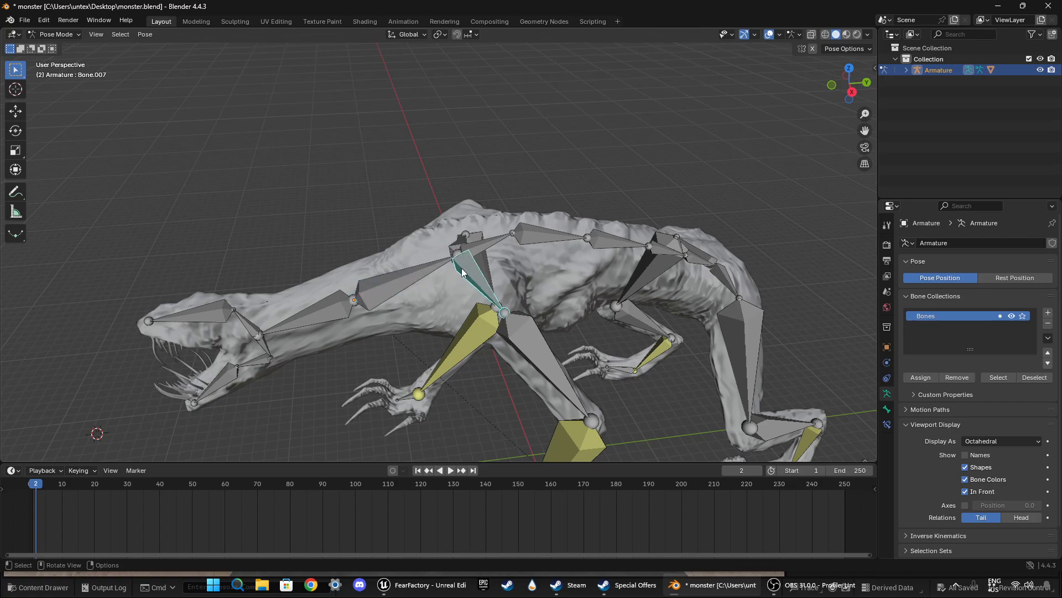
left_click(490, 242, "shift")
left_click(538, 233, "shift")
left_click(621, 240, "shift")
left_click(505, 206)
key("r")
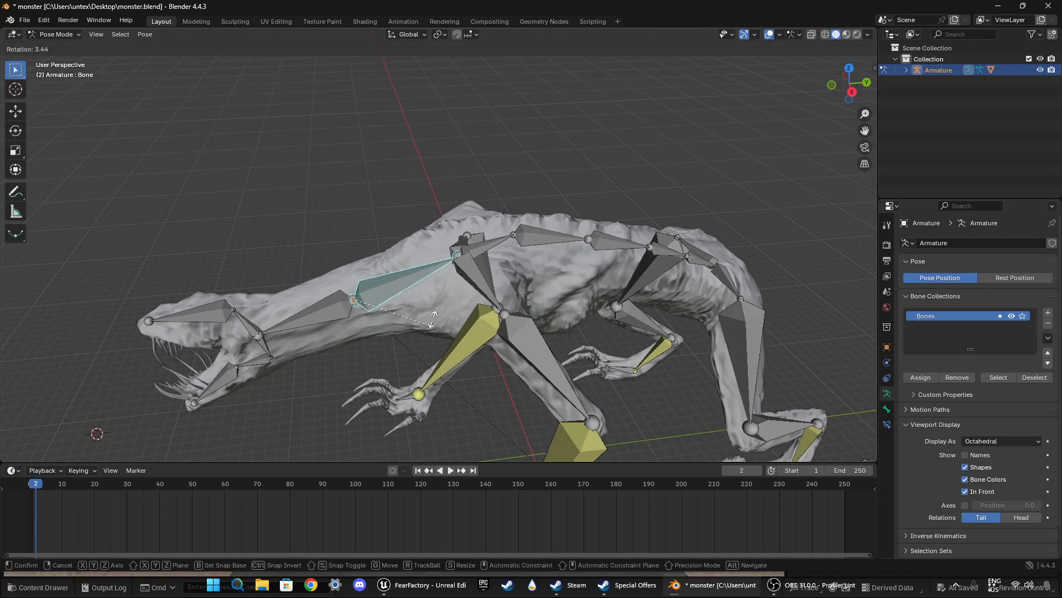
left_click(430, 331)
middle_click_drag(341, 370, 389, 258)
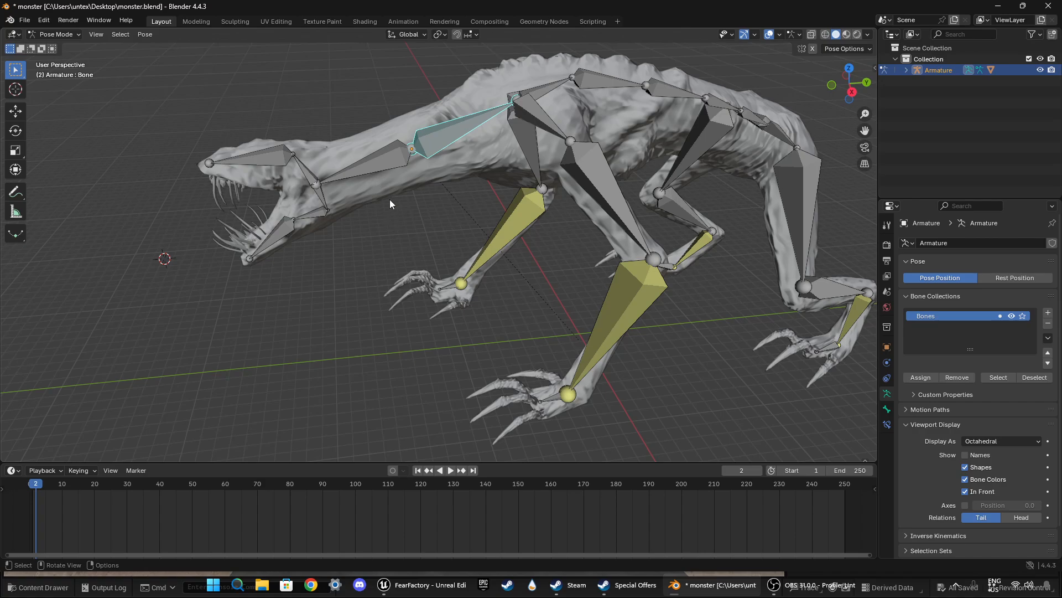
Step: Select the neck bone Bone.001 and rotate it about 6.9° relative to the current view
middle_click_drag(389, 199, 711, 115)
left_click(423, 108)
scroll(402, 194, "down", 1)
scroll(368, 227, "up", 4)
scroll(422, 226, "down", 3)
key("r")
left_click(425, 275)
Step: Rotate the neck bone Bone.001 about 10.1° in front view to tilt the head sideways
left_click(858, 89)
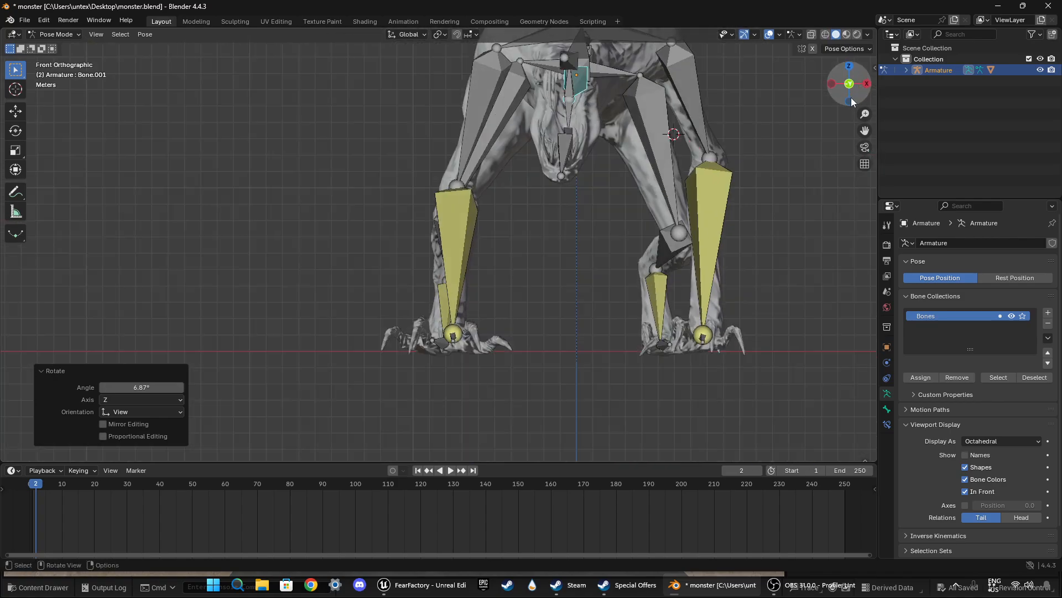
key("r")
left_click(809, 204)
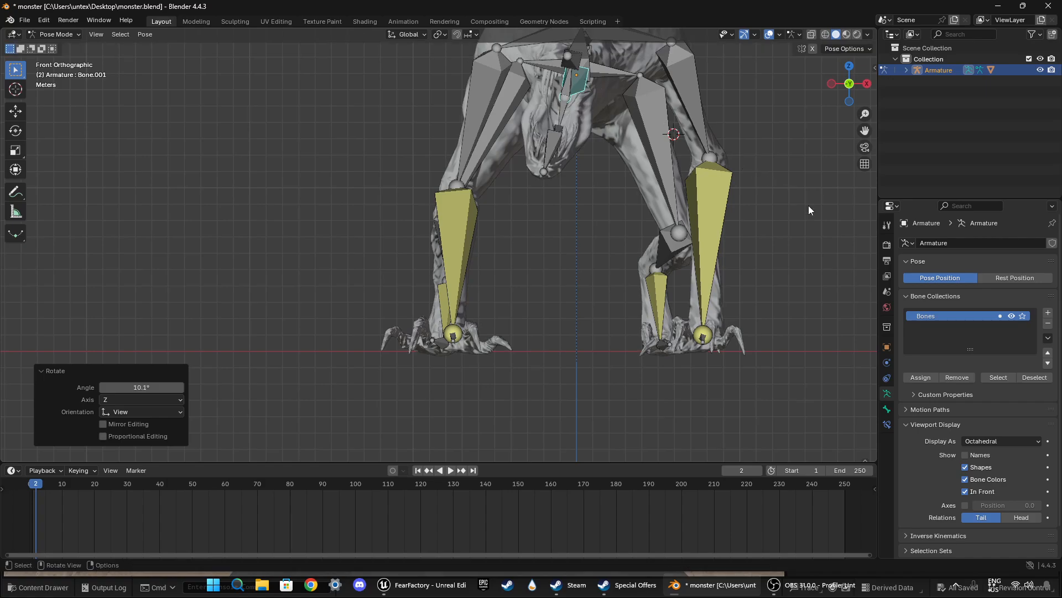
Step: Select the rear lower-jaw bone Bone.004 and rotate it upward in left view to partly close the mouth
middle_click_drag(789, 235, 725, 326)
scroll(695, 246, "up", 2)
middle_click_drag(614, 192, 500, 363)
scroll(543, 271, "up", 2)
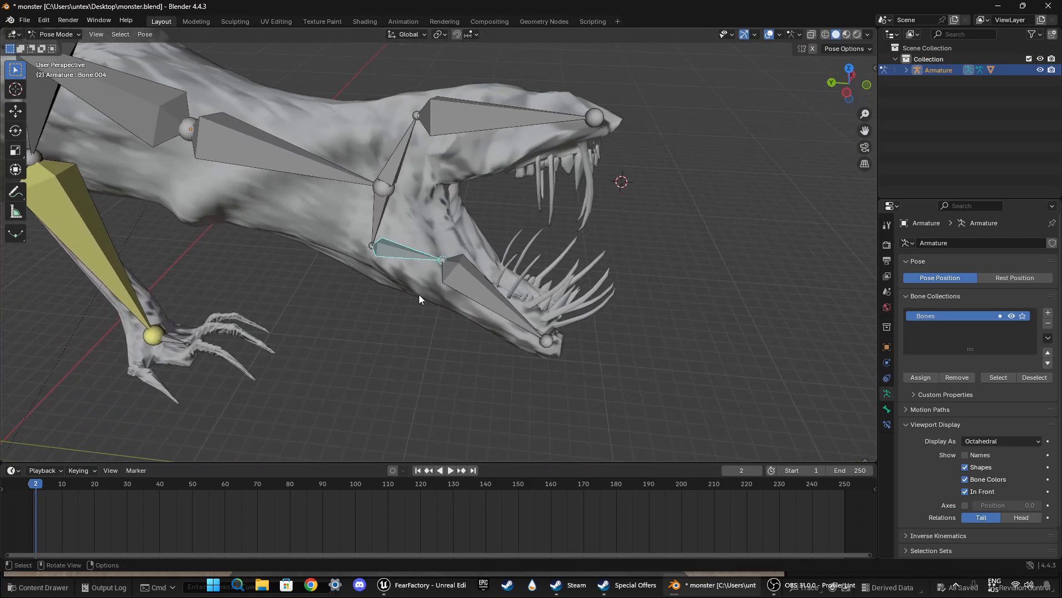
middle_click_drag(419, 297, 436, 281)
left_click(853, 89)
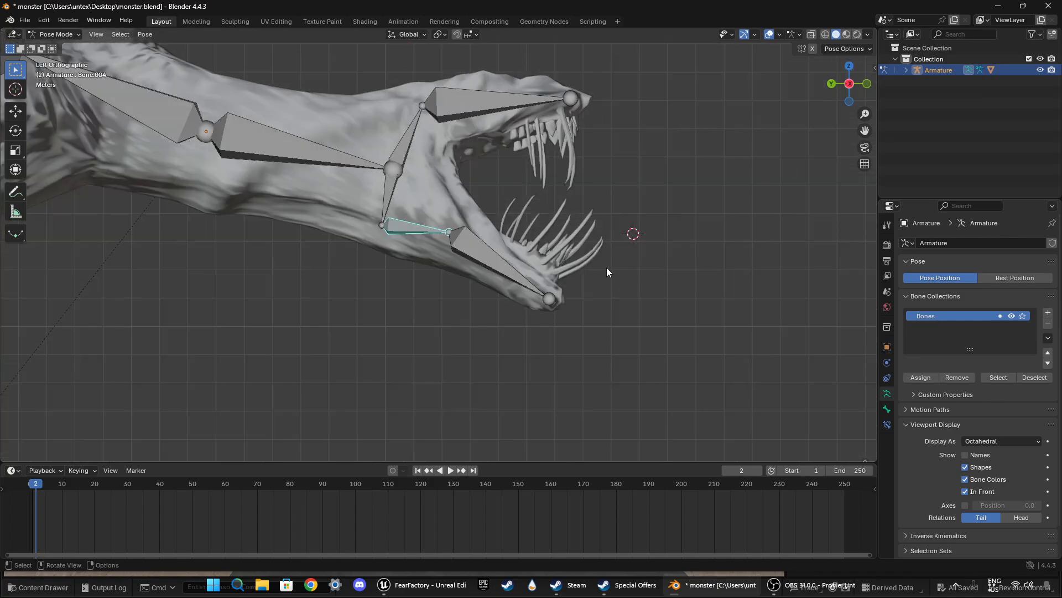
key("r")
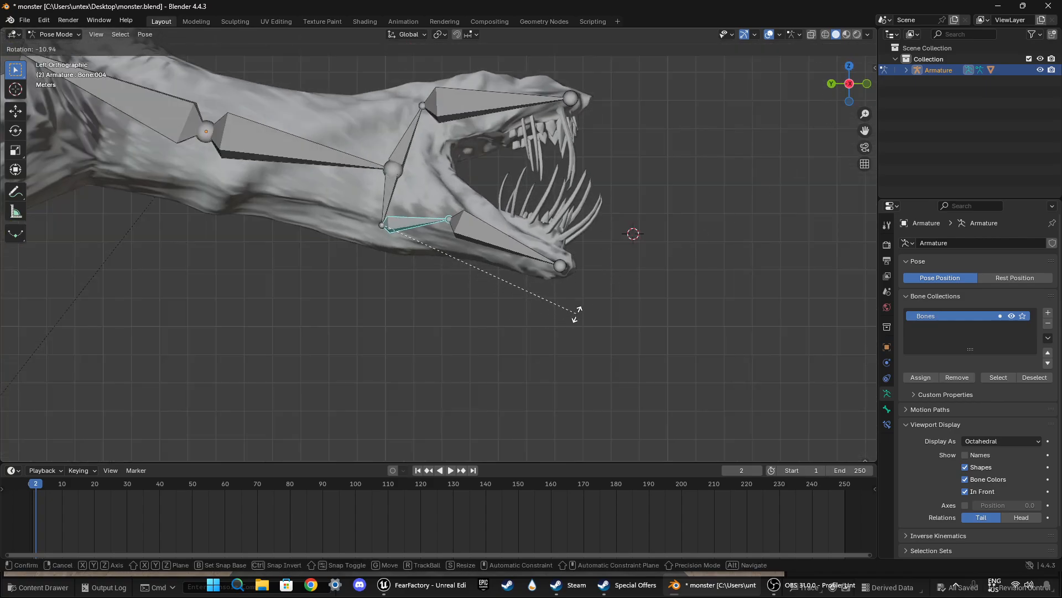
left_click(579, 326)
Step: Rotate the jaw hinge bone Bone.003 forward in left view, and lower the rear jaw bone Bone.004 slightly
left_click(390, 196)
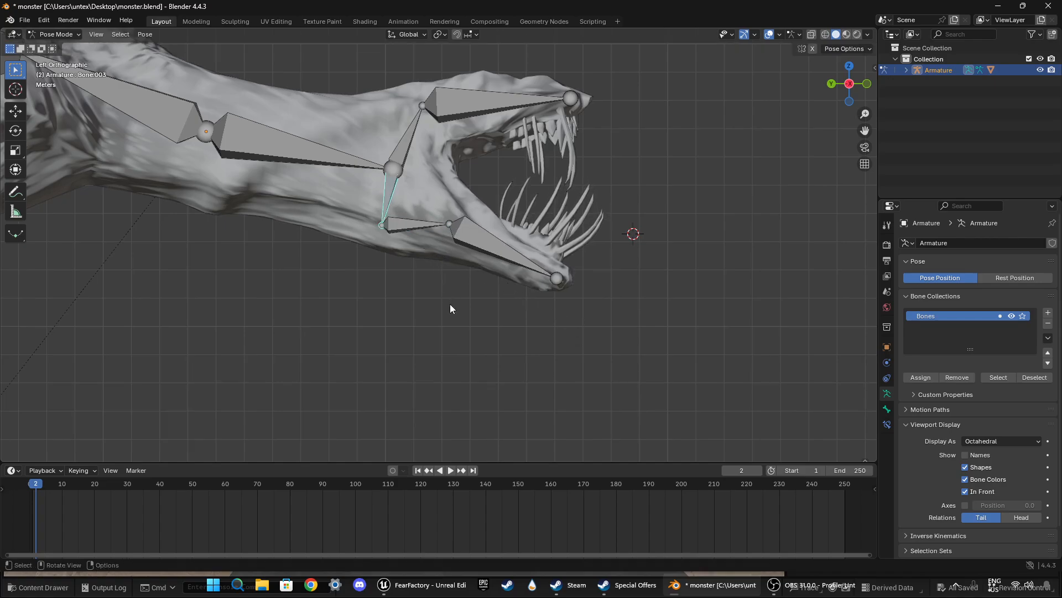
key("r")
left_click(495, 308)
left_click(430, 219)
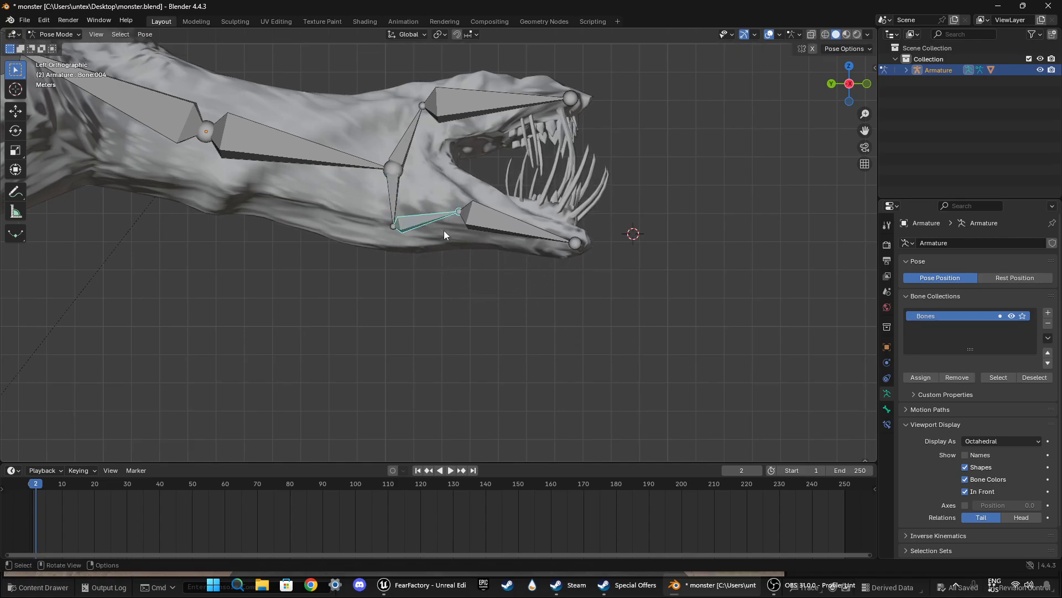
key("r")
left_click(454, 240)
Step: Rotate the front lower-jaw bone Bone.005 upward toward the upper teeth, and readjust the rear jaw bone Bone.004
left_click(483, 240)
key("r")
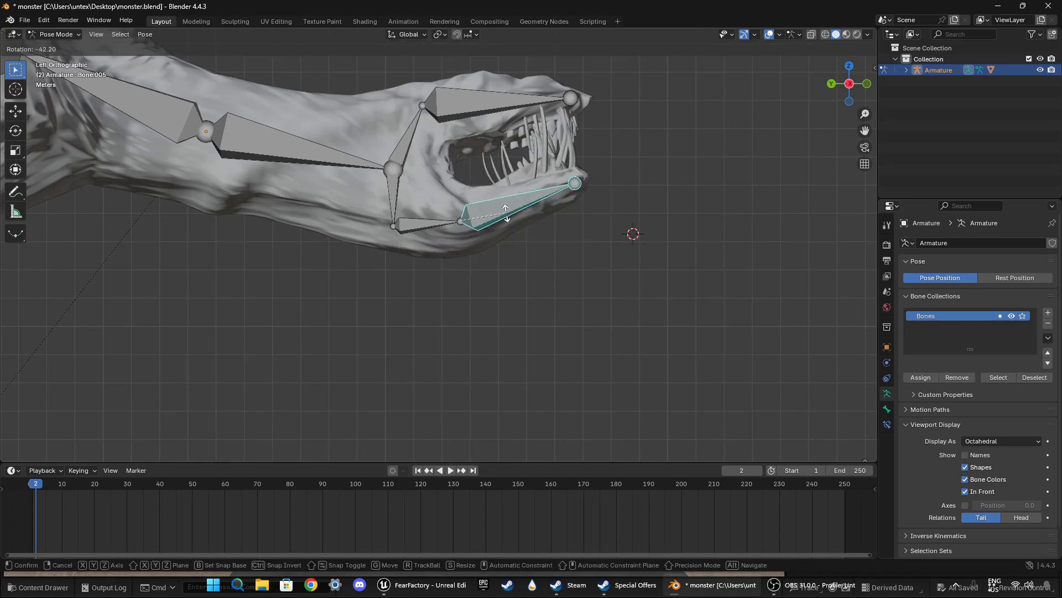
left_click(502, 224)
left_click(433, 224)
key("r")
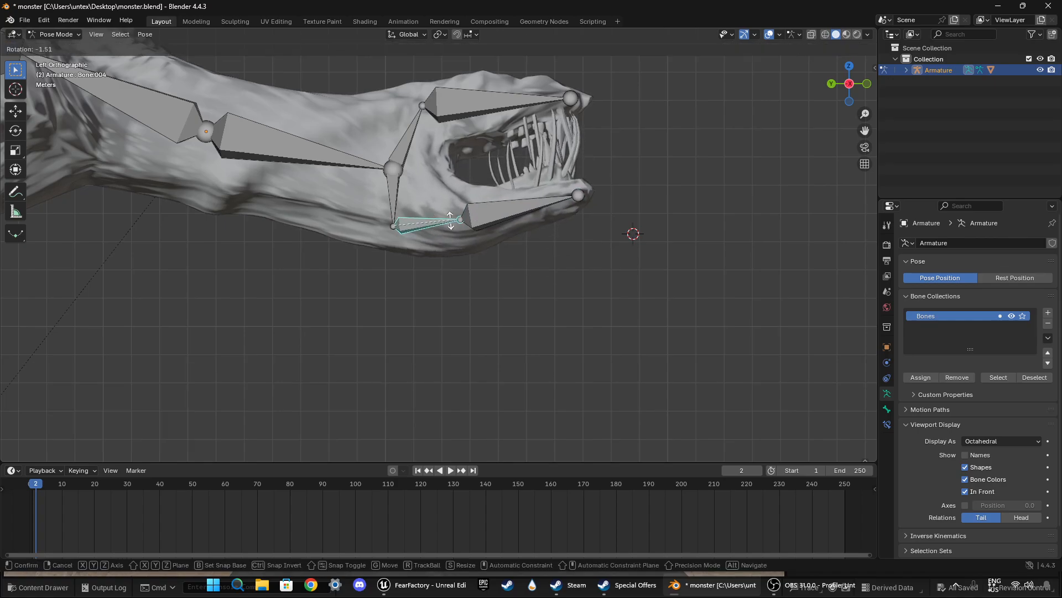
left_click(442, 229)
Step: Rotate the jaw hinge bone Bone.003 forward about 19° and the rear jaw bone Bone.004 down about 19° in left view
left_click(396, 198)
key("r")
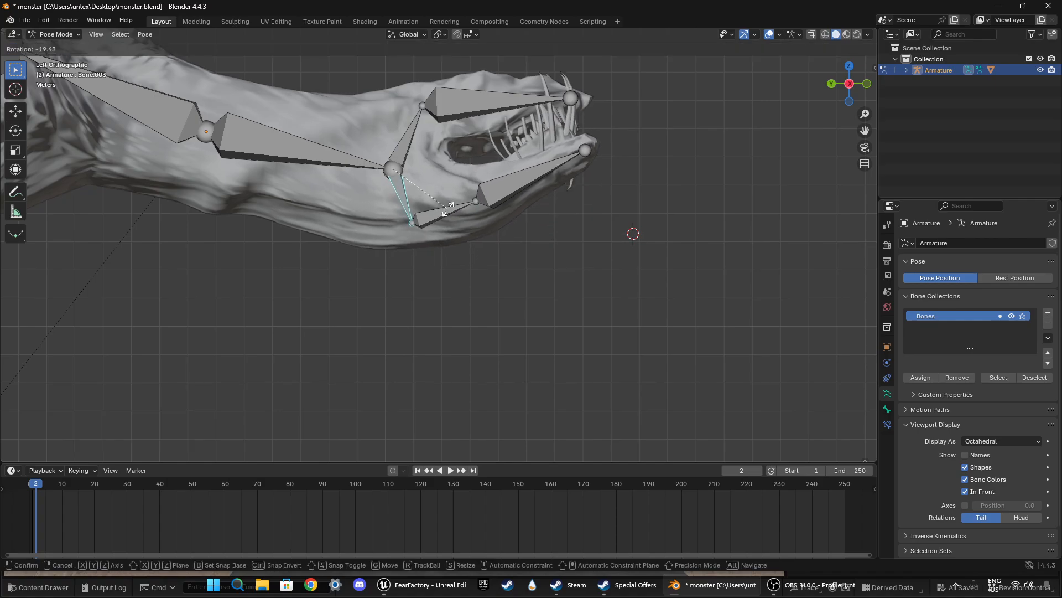
left_click(460, 213)
left_click(448, 212)
key("r")
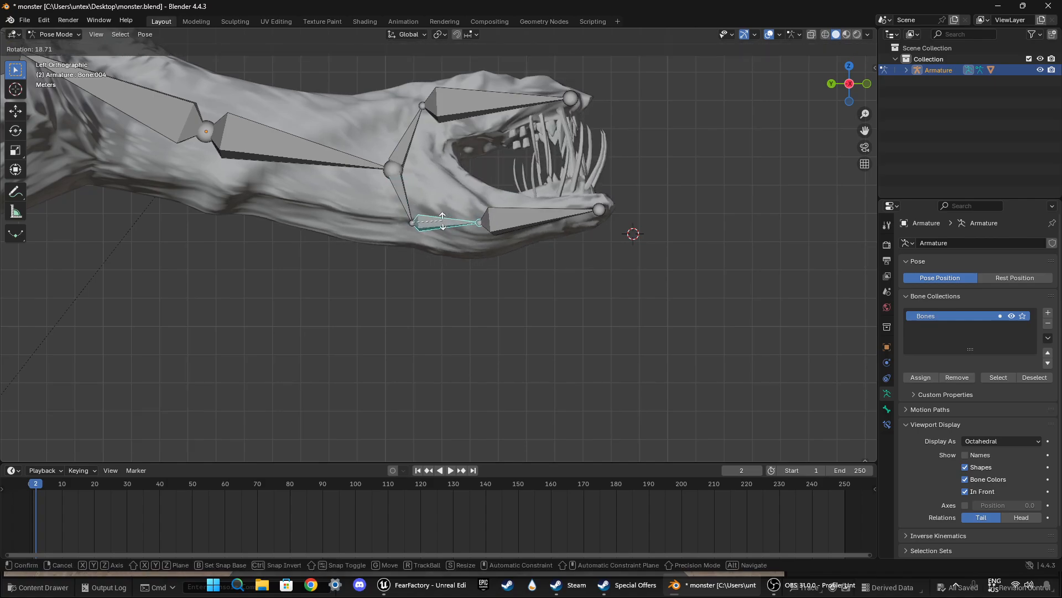
Step: Rotate the front lower-jaw bone upward by -7.81° in left view
left_click(513, 221)
key("r")
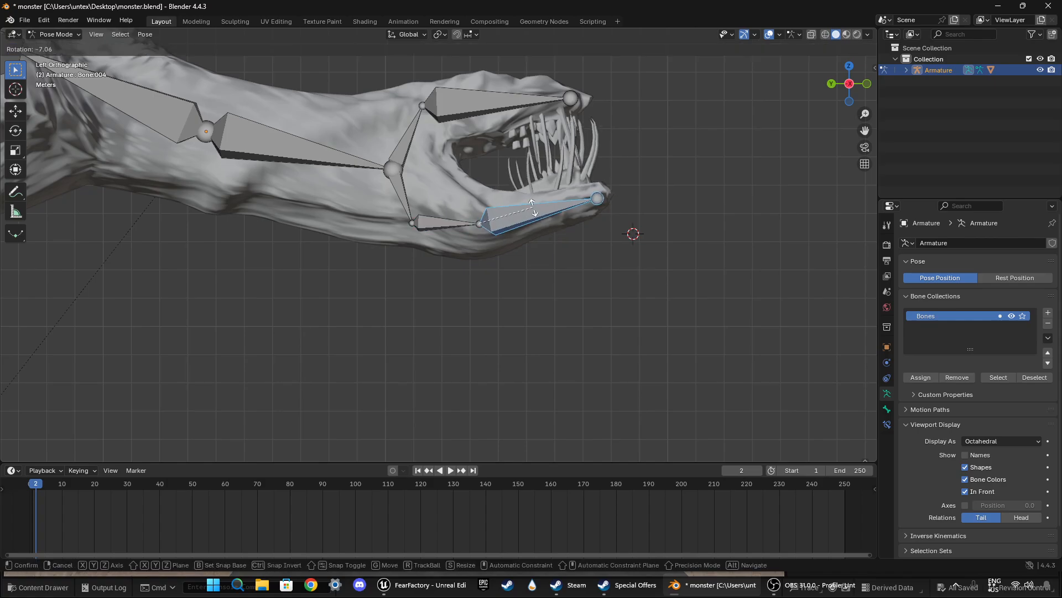
left_click(586, 230)
middle_click_drag(586, 230, 563, 234)
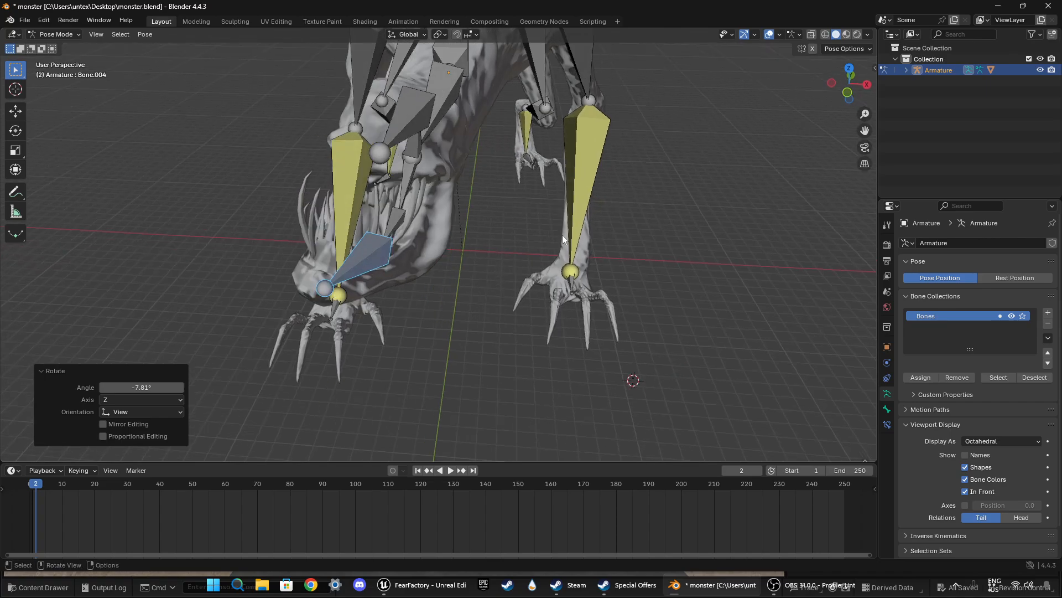
Step: Rotate the rear jaw bone Bone.004 about -14.7° in top view to line the lower jaw up with the upper jaw
left_click(852, 70)
left_click(391, 239)
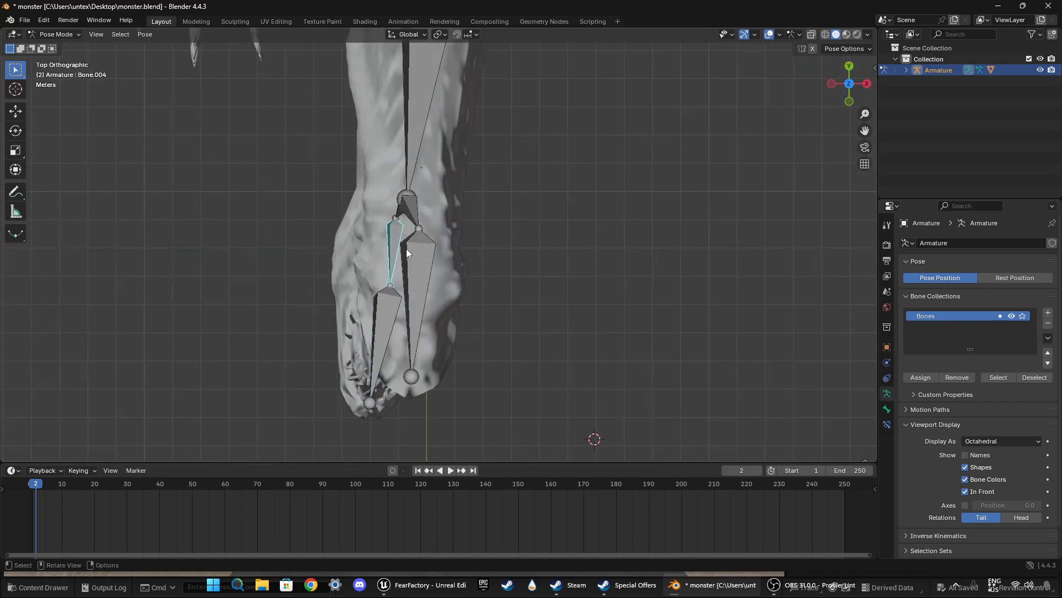
key("r")
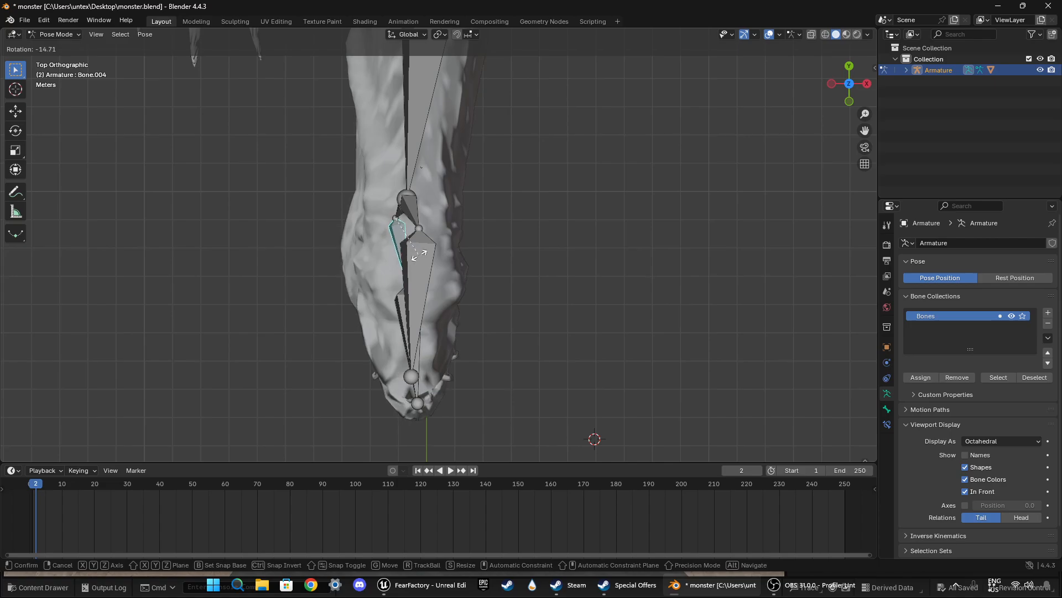
left_click(418, 255)
middle_click_drag(515, 311, 470, 300)
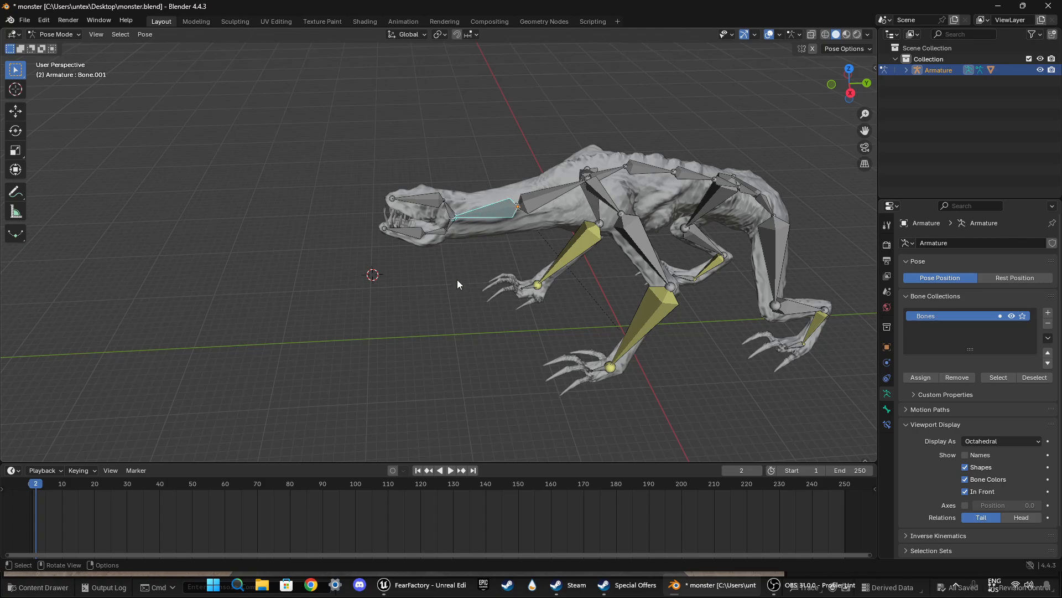
Step: Select all bones of the armature, keyframe the whole pose at frame 0, and clear the selection
left_click_drag(419, 124, 756, 394)
middle_click_drag(756, 394, 544, 312)
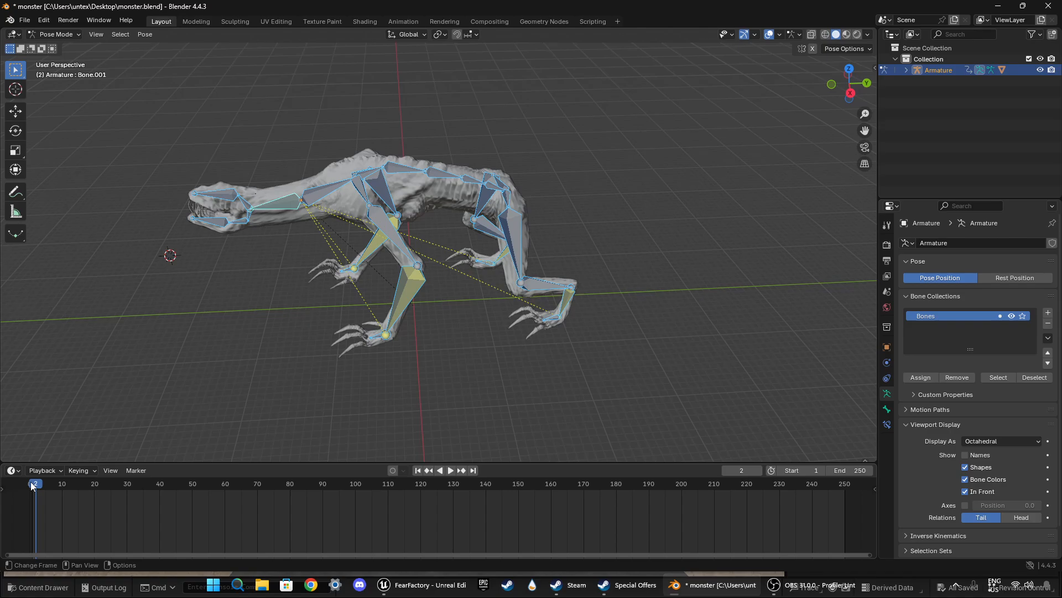
left_click_drag(35, 486, 29, 486)
left_click(275, 357)
Step: Select the neck bone Bone.001, try rotating it in top view at frame 67, and undo the rotation
middle_click_drag(276, 357, 431, 328)
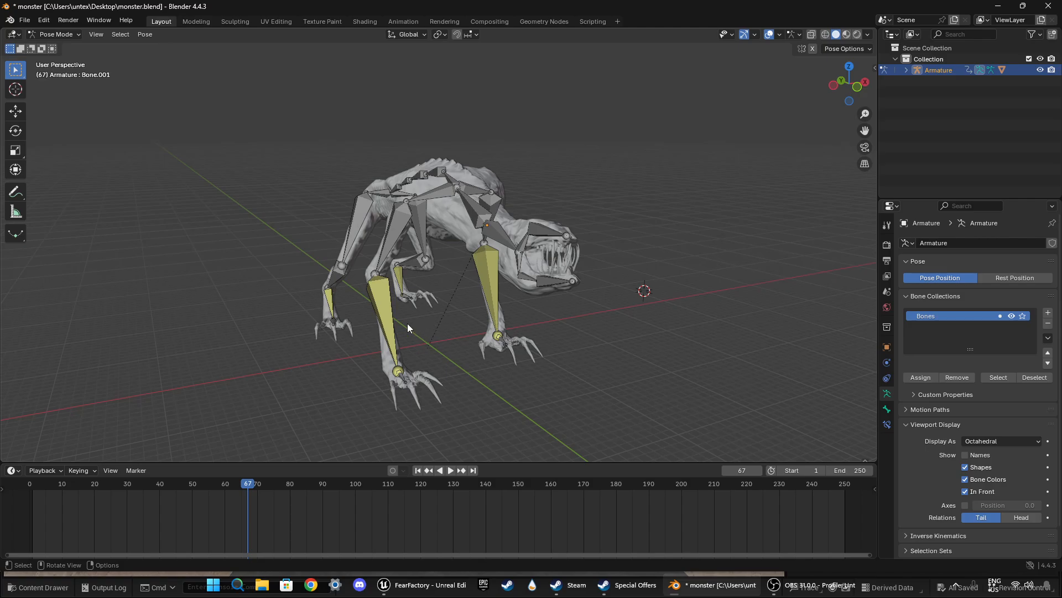
middle_click_drag(426, 327, 446, 201)
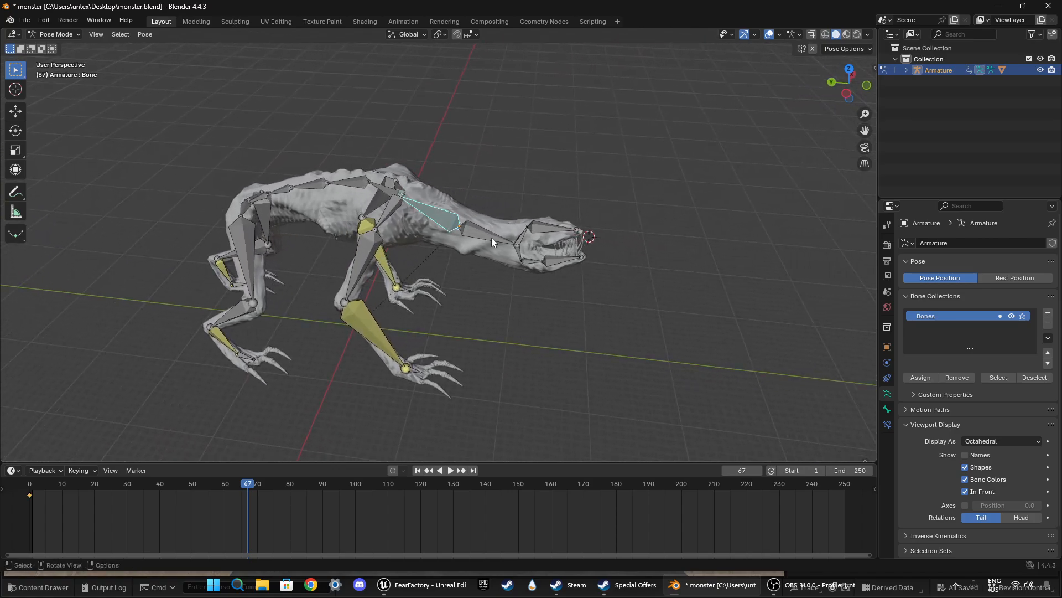
middle_click_drag(501, 300, 541, 235)
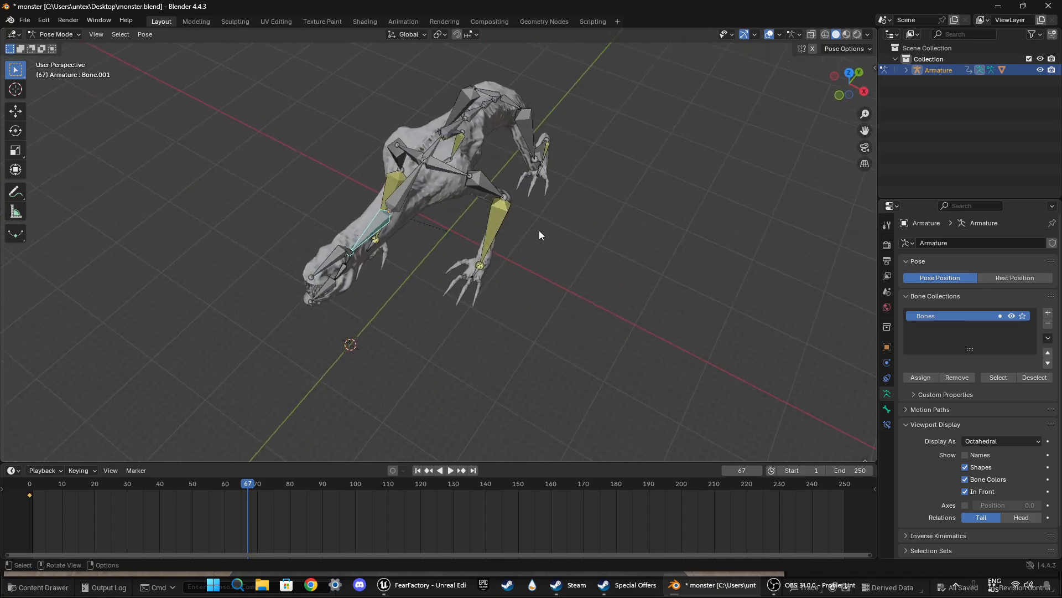
left_click(850, 76)
scroll(444, 303, "up", 3)
middle_click_drag(443, 303, 491, 166, "shift")
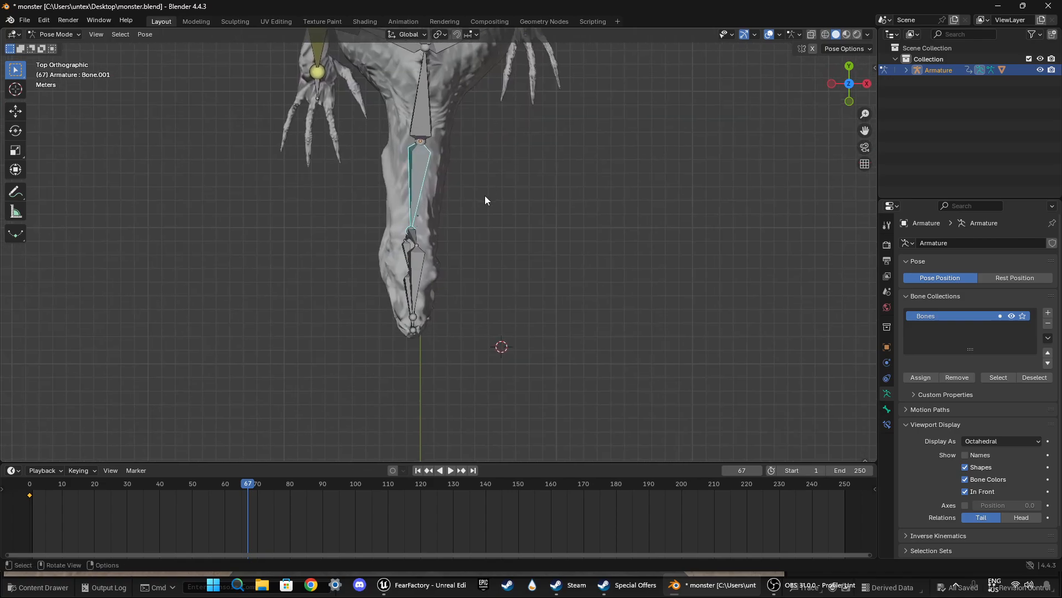
key("r")
left_click(515, 185)
key("ctrl+z")
Step: At frame 10, rotate the neck bone Bone.001 about -19° in top view and insert a keyframe
middle_click_drag(489, 286, 486, 248, "shift")
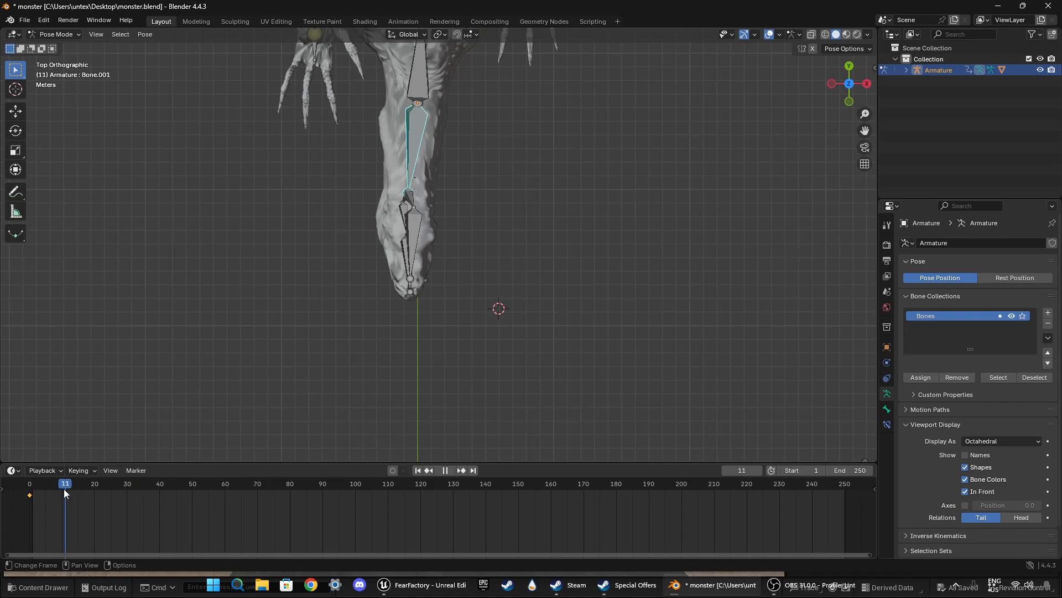
key("Escape")
key("r")
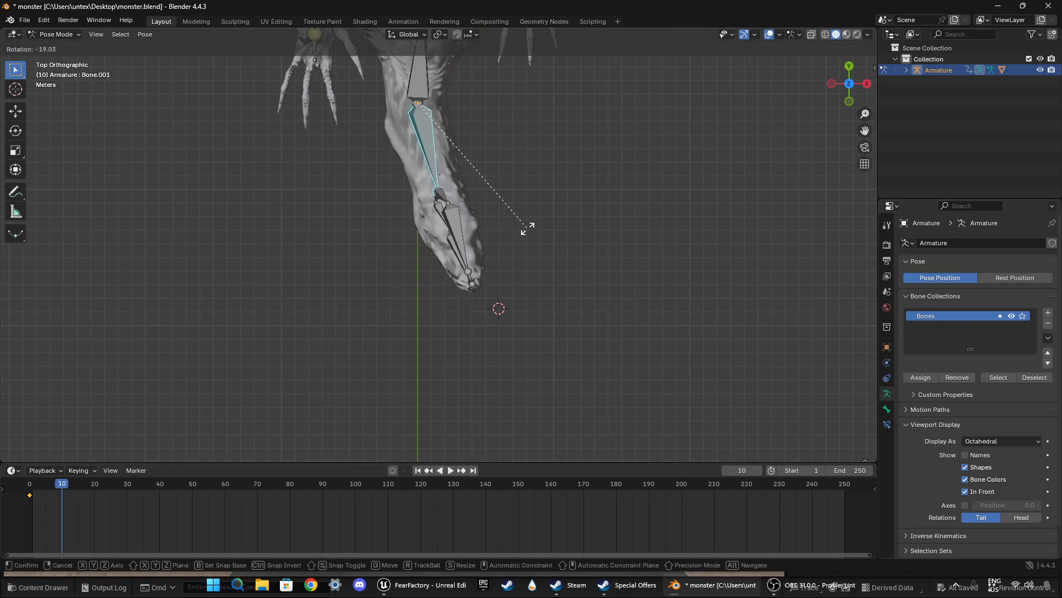
left_click(529, 225)
key("i")
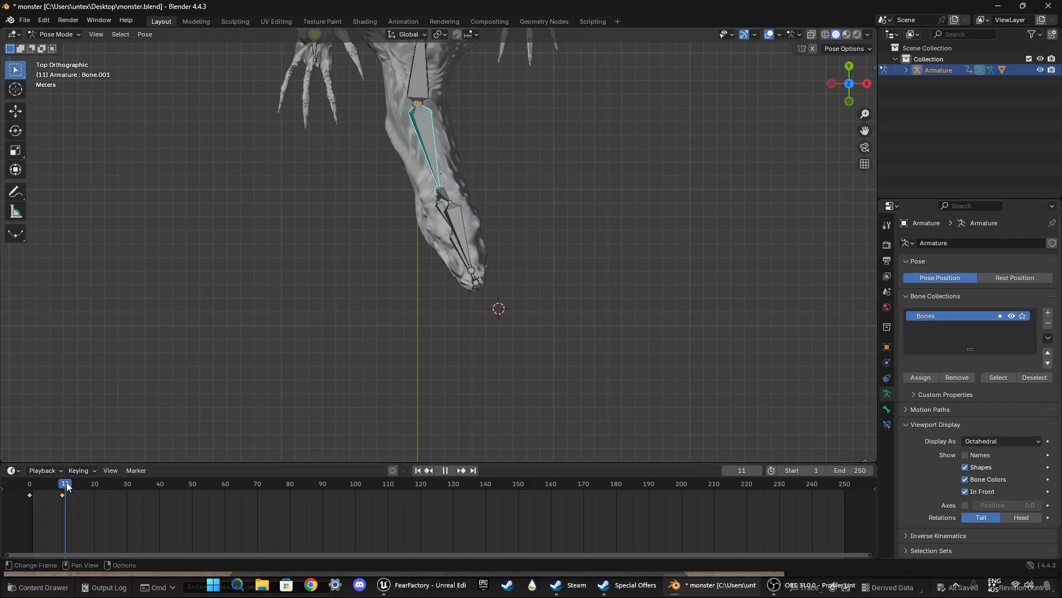
Step: At frame 12, rotate the neck bone Bone.001 slightly further in the same direction and insert a keyframe
key("r")
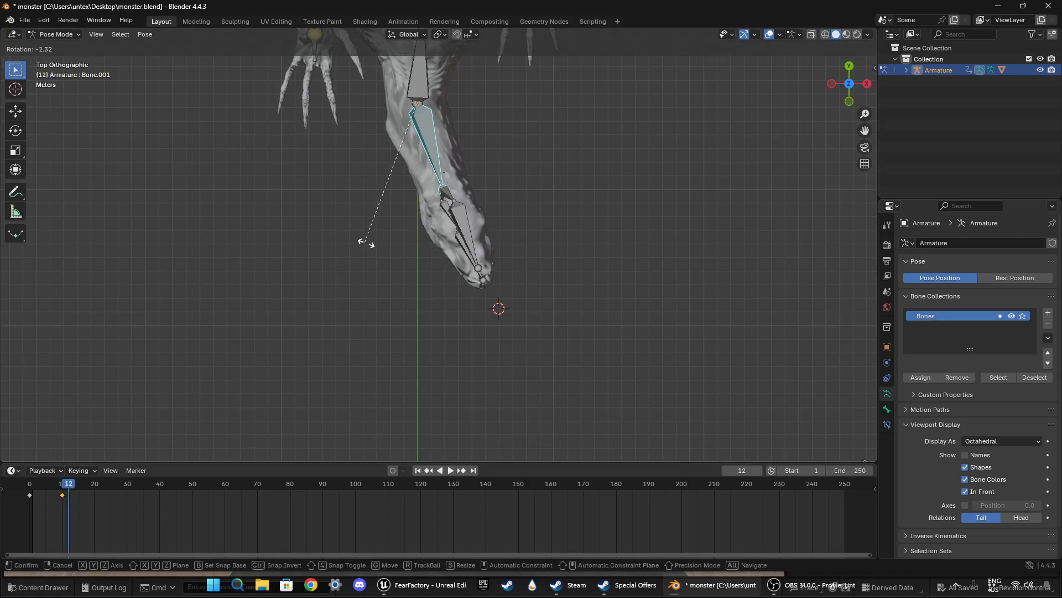
left_click(372, 247)
key("i")
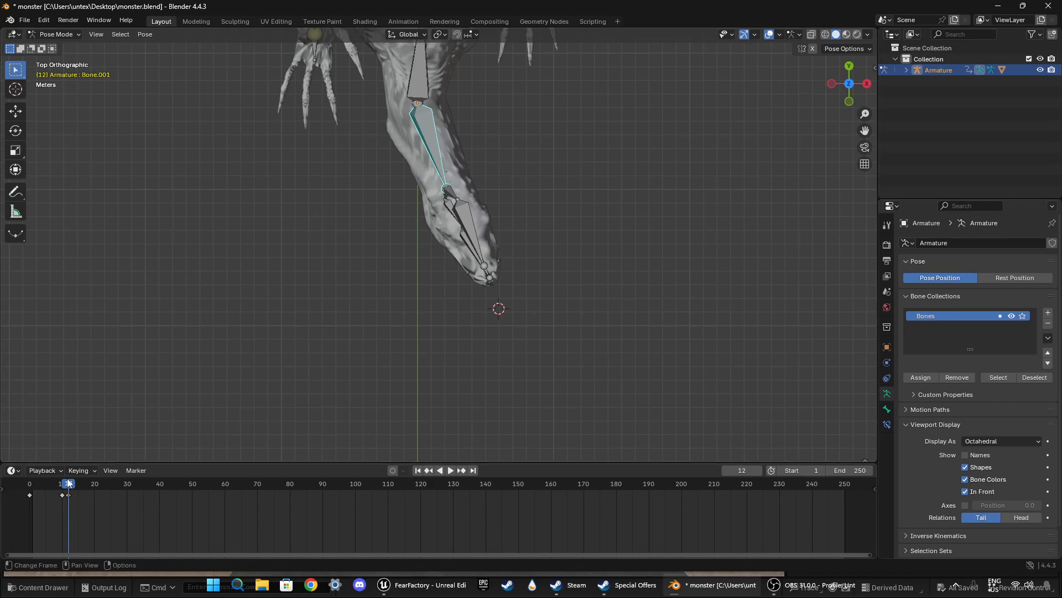
Step: At frame 6, rotate the neck bone Bone.001 back about 3.1° in top view and insert a keyframe
mouse_move(69, 483)
left_mouse_down()
mouse_move(31, 487)
mouse_move(97, 489)
mouse_move(50, 490)
left_mouse_up()
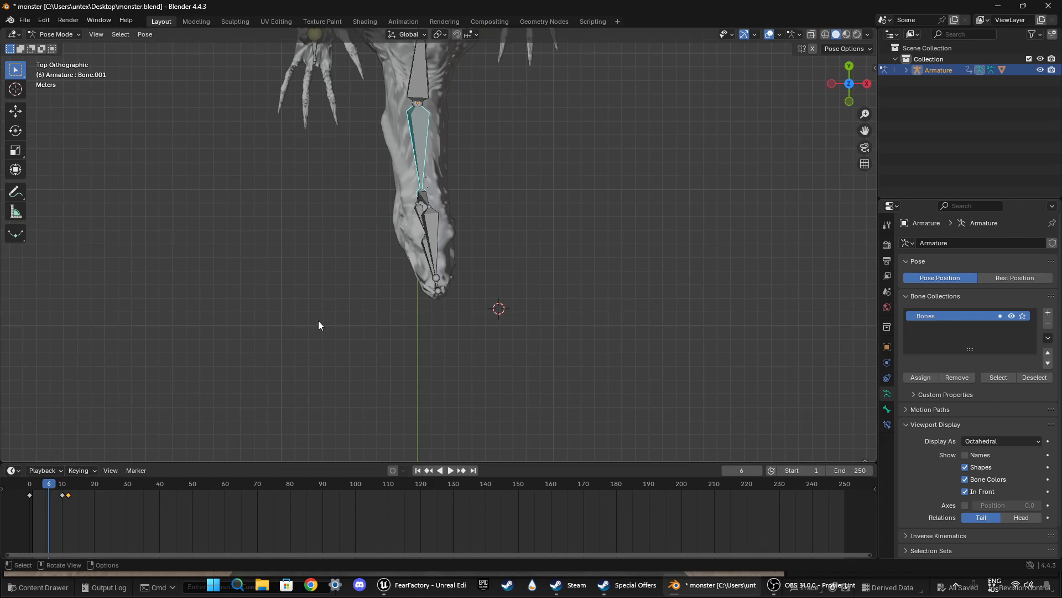
key("r")
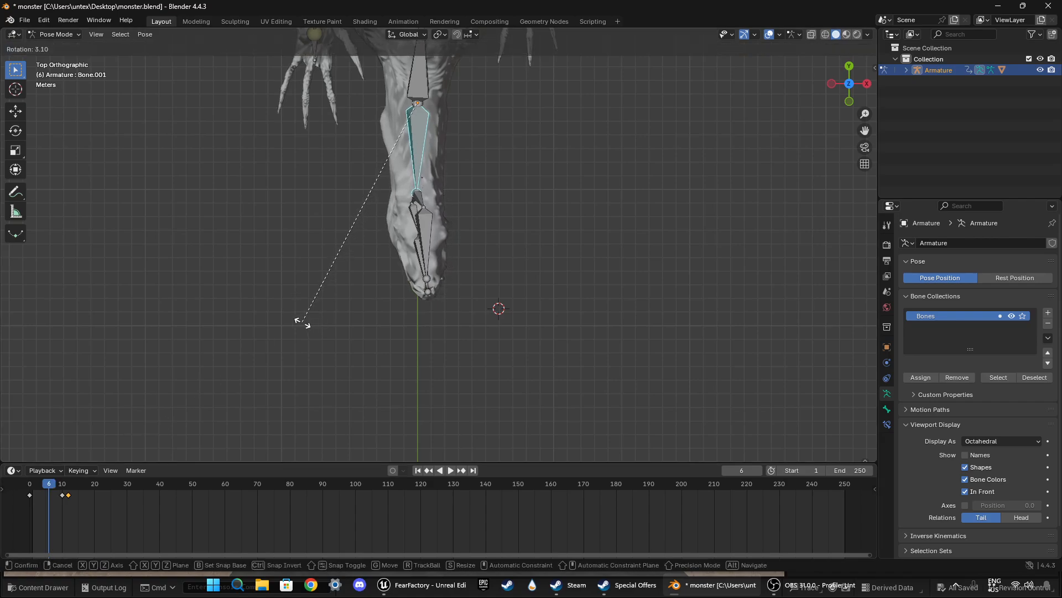
left_click(304, 322)
key("i")
Step: Play back the neck turn from the start and examine the head from the side
left_click_drag(51, 484, 23, 485)
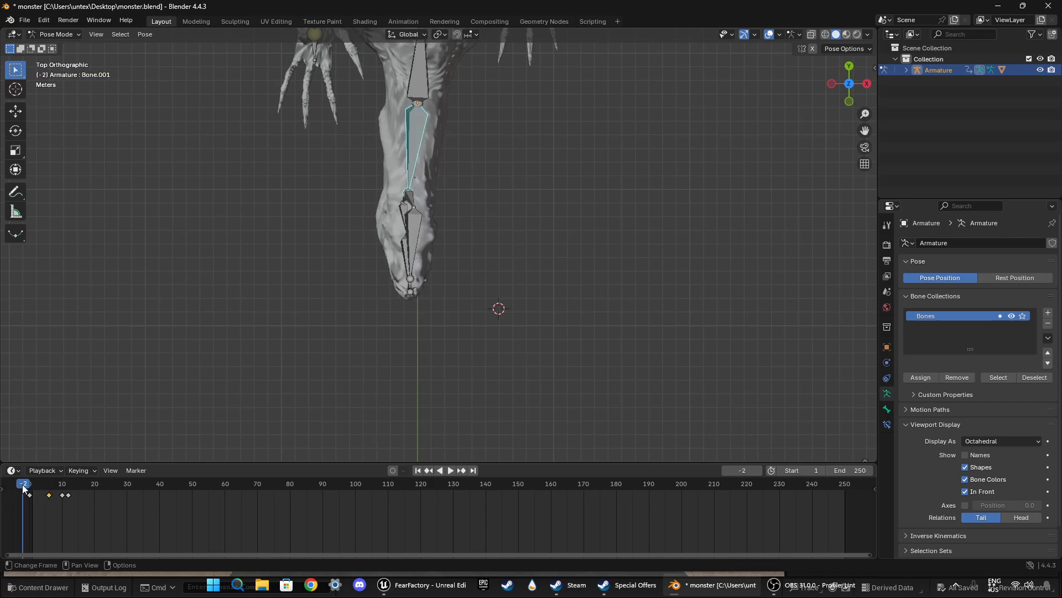
key("space")
key("space")
middle_click_drag(389, 339, 221, 431)
Step: Select the keyframes at frames 10 and 12 and move them two frames earlier
left_click_drag(109, 488, 90, 507)
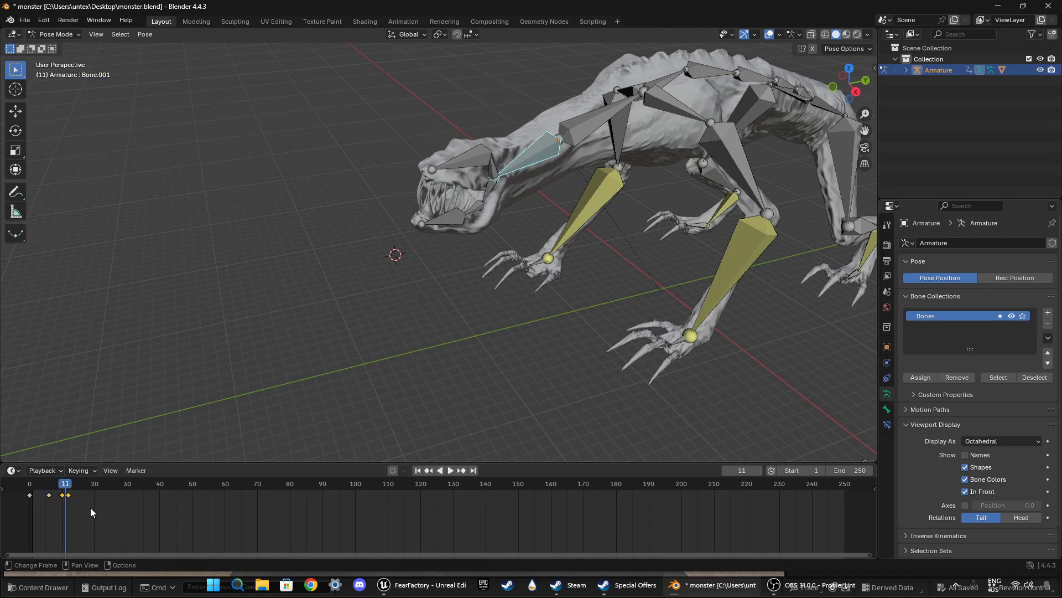
key("g")
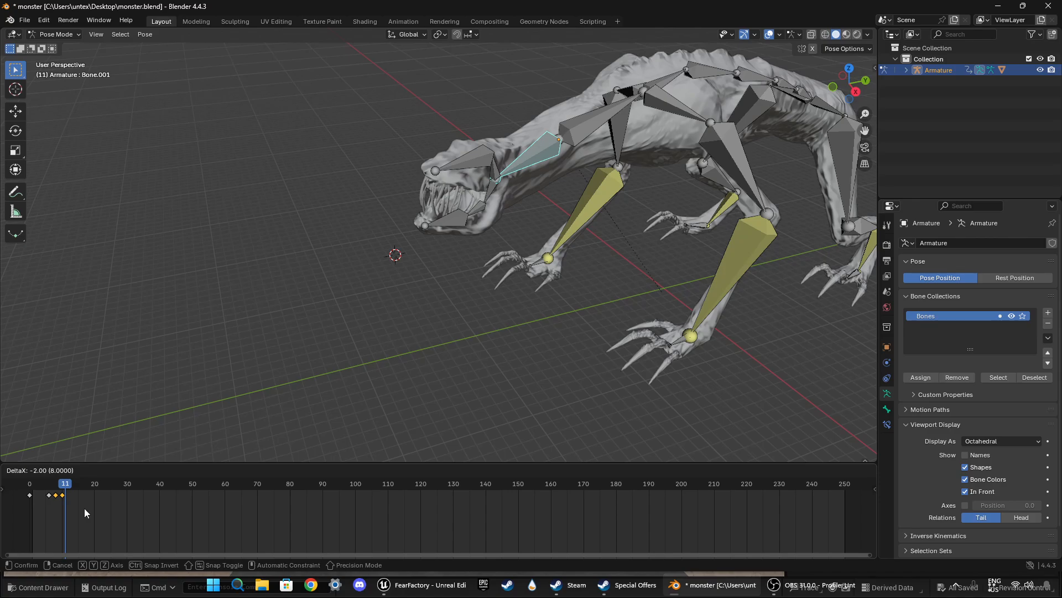
left_click(84, 507)
Step: Move the keyframe at frame 6 to frame 5 and play back the animation
left_click(48, 498)
key("g")
left_click(63, 490)
left_click_drag(64, 485, 27, 489)
key("space")
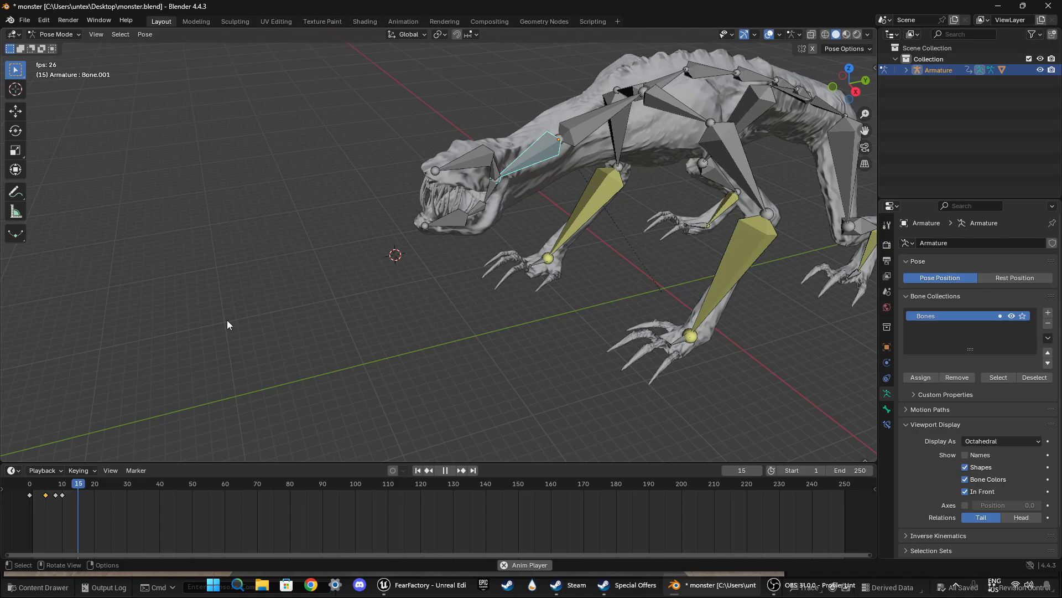
key("space")
Step: Select the three keyframes after frame 0, move them to frames 2, 5 and 7, and play back the animation
key("b")
mouse_move(73, 488)
left_mouse_down()
mouse_move(85, 486)
mouse_move(20, 490)
mouse_move(62, 487)
mouse_move(52, 487)
left_mouse_up()
key("g")
left_click(71, 487)
key("space")
key("space")
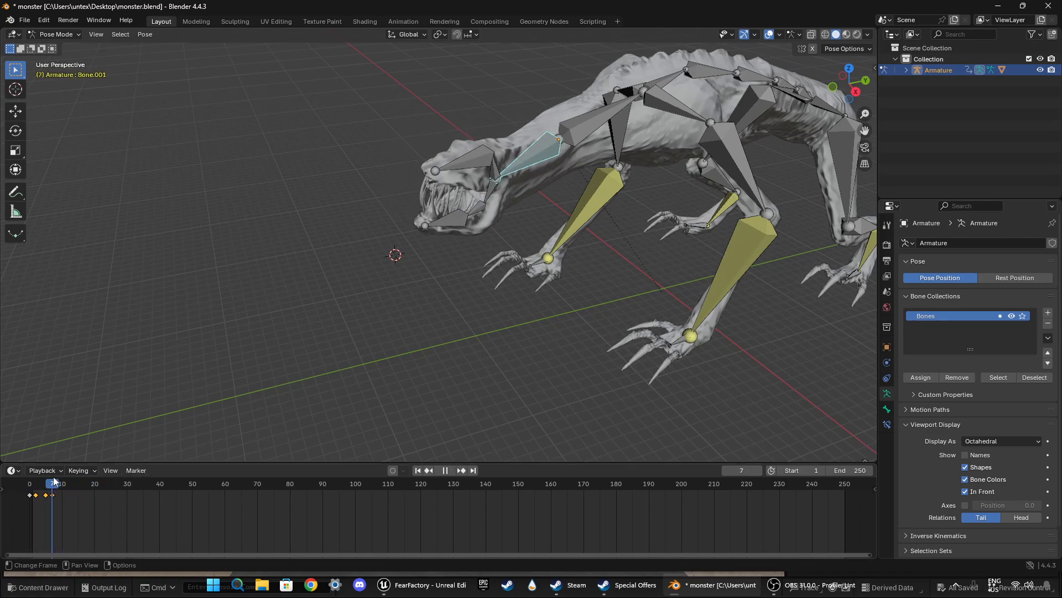
Step: At frame 9, rotate the neck bone behind the head about -25° in the front view and keyframe it
middle_click_drag(500, 237, 516, 240)
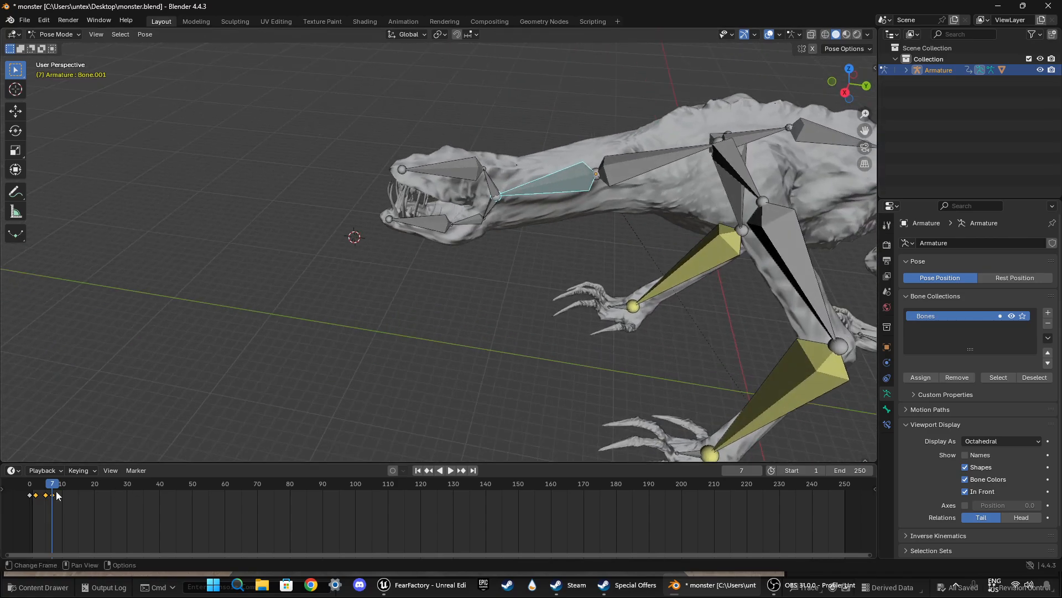
left_click_drag(53, 487, 60, 481)
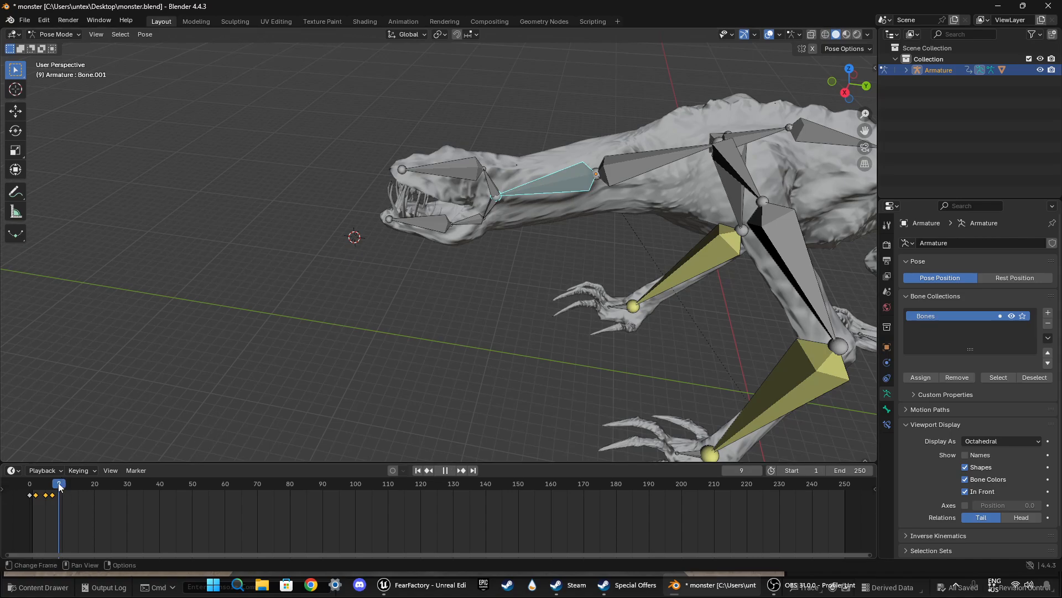
middle_click_drag(368, 329, 793, 111)
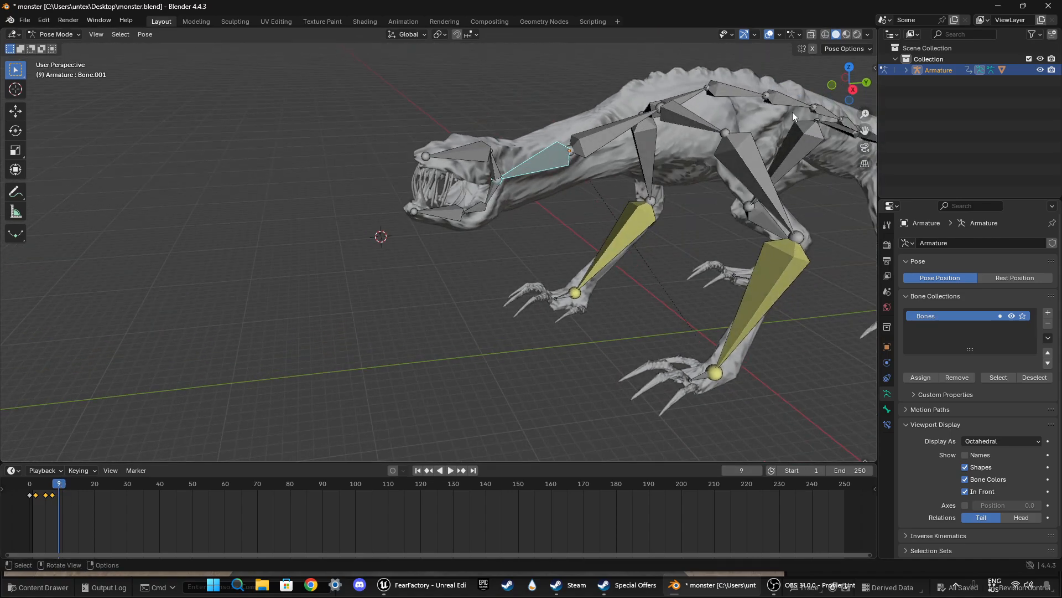
left_click(848, 72)
left_click(847, 102)
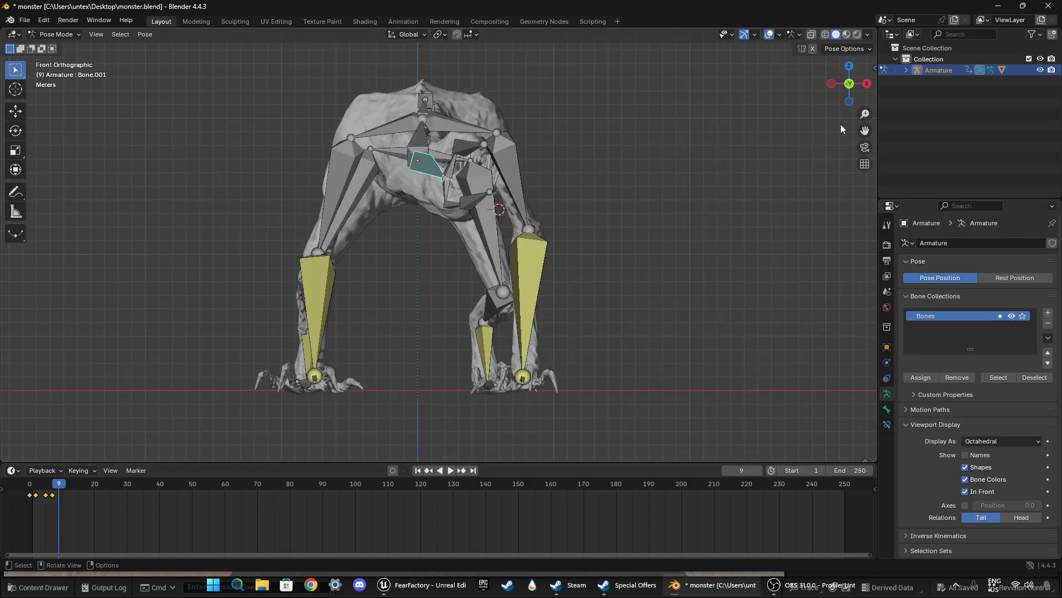
key("r")
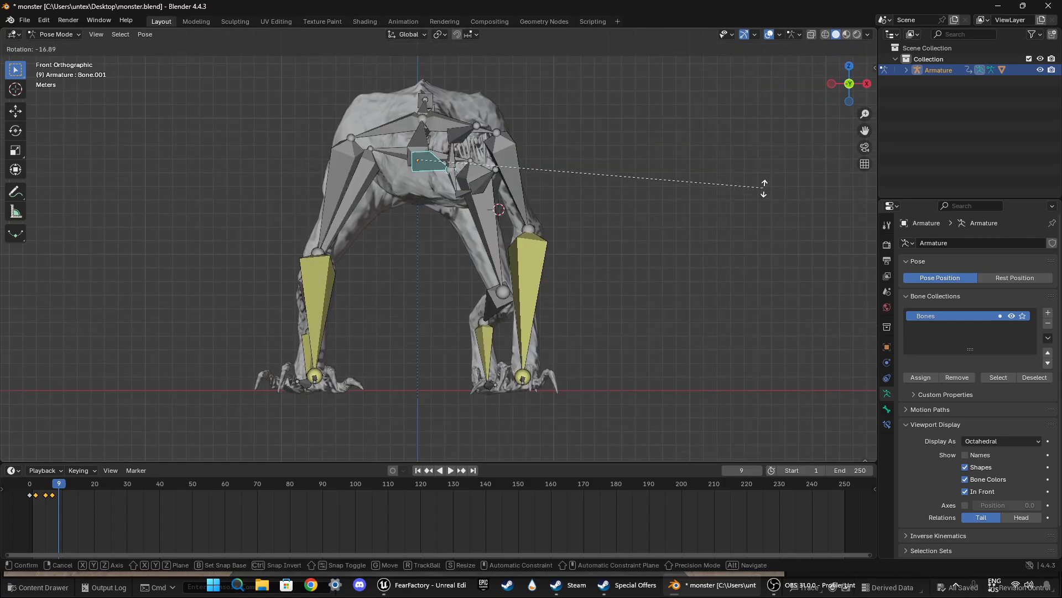
left_click(768, 141)
key("i")
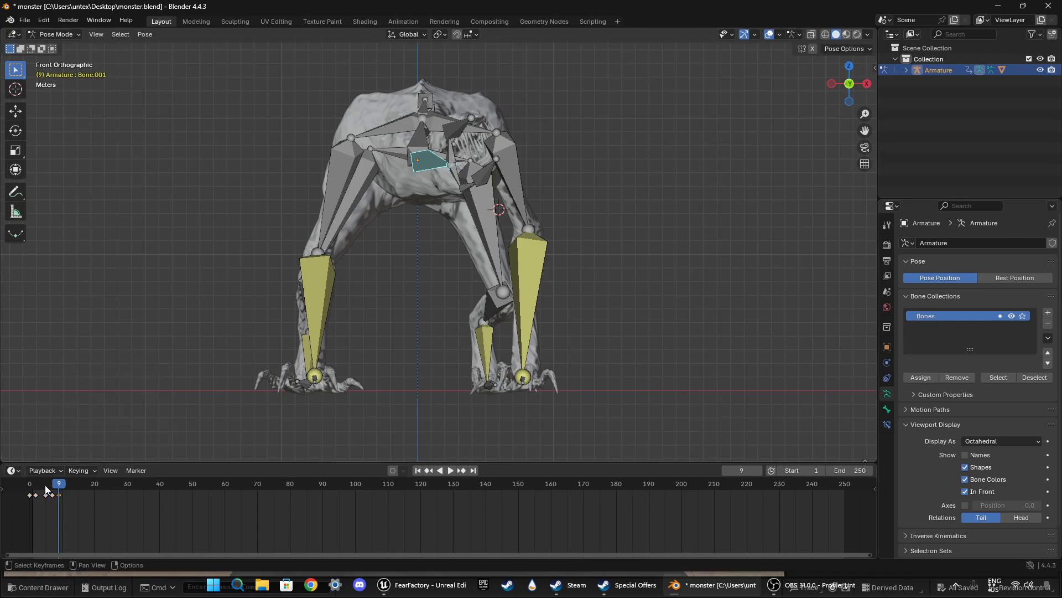
Step: At frame 12, rotate the neck bone 17° in the front view, tilt it slightly down in the left view, and keyframe it
mouse_move(58, 485)
left_mouse_down()
mouse_move(42, 486)
mouse_move(95, 490)
mouse_move(68, 486)
left_mouse_up()
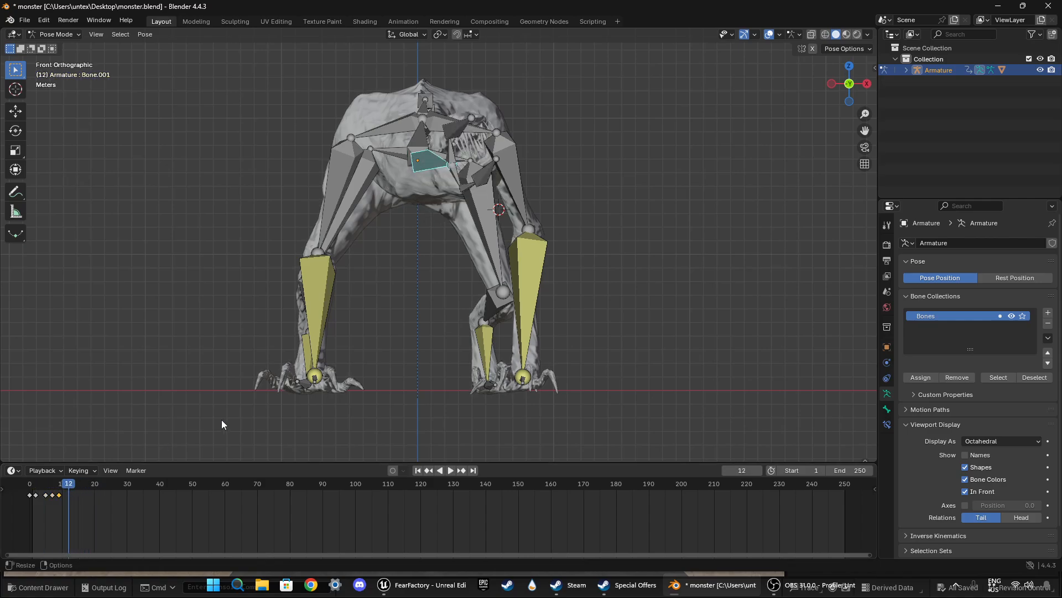
key("r")
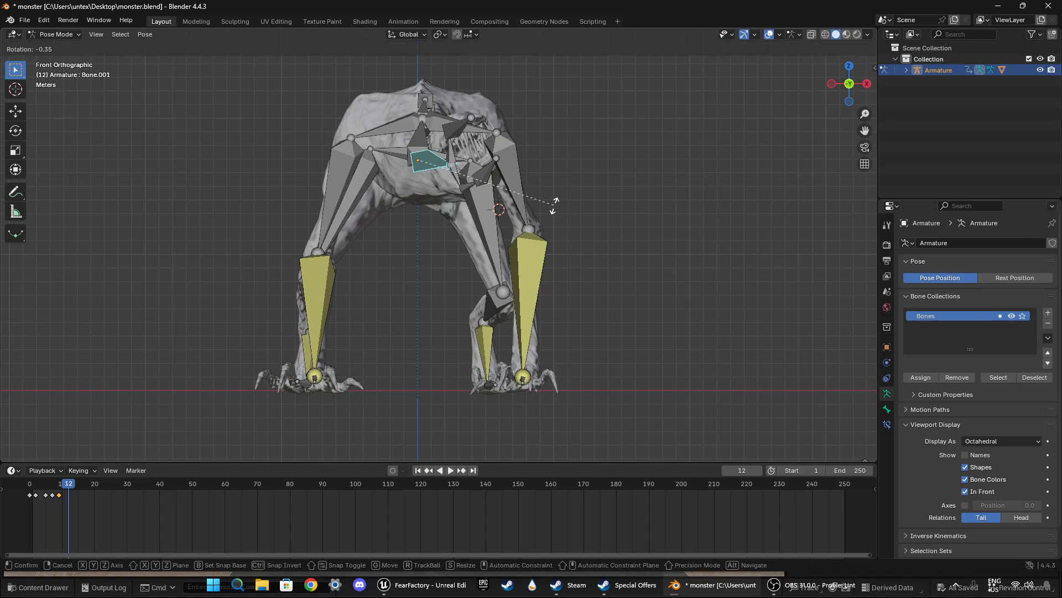
left_click(550, 256)
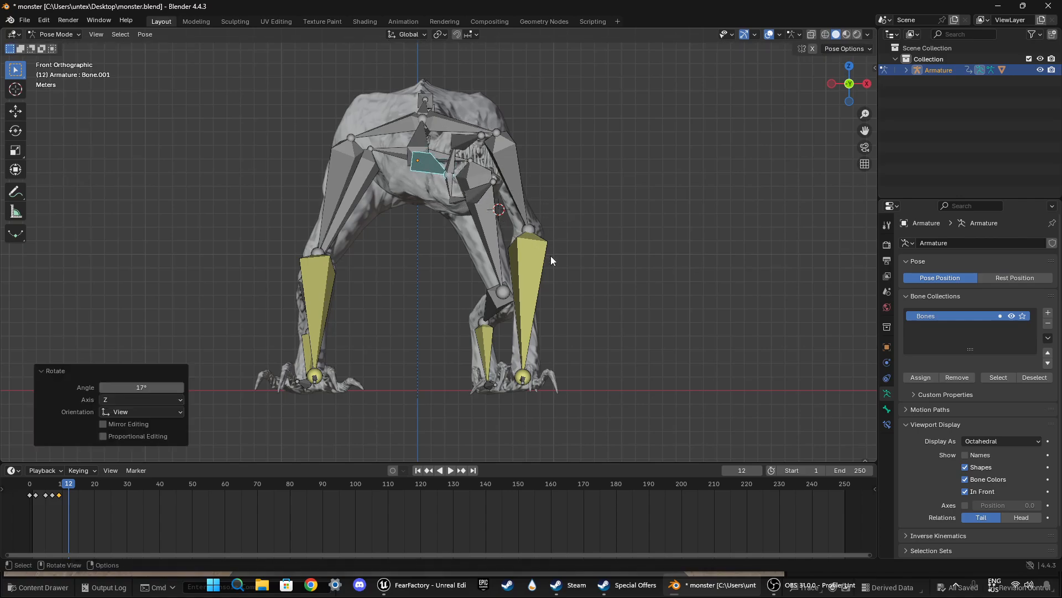
left_click(831, 84)
key("r")
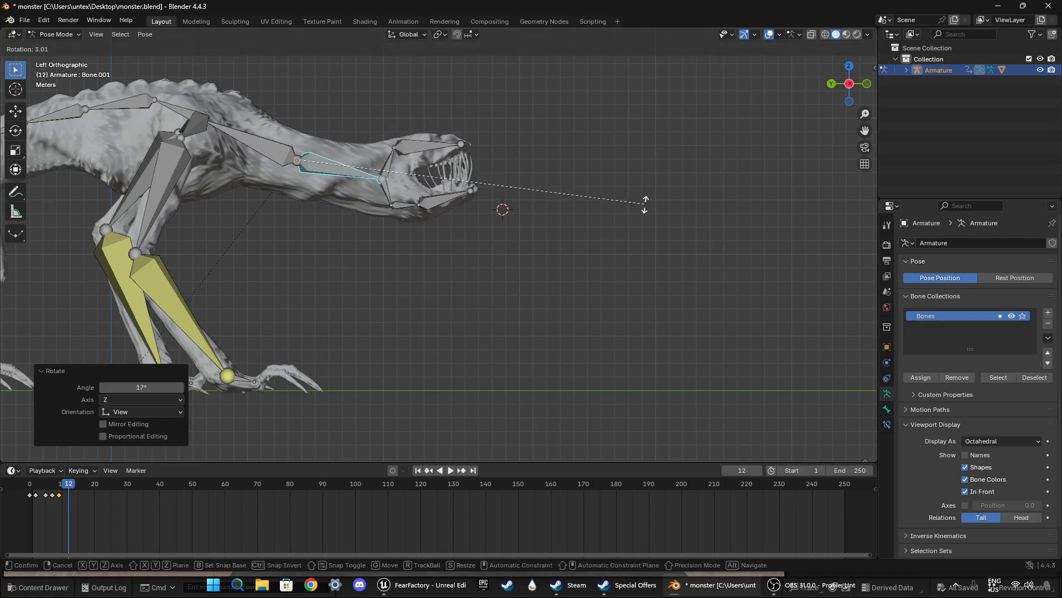
left_click(641, 218)
key("i")
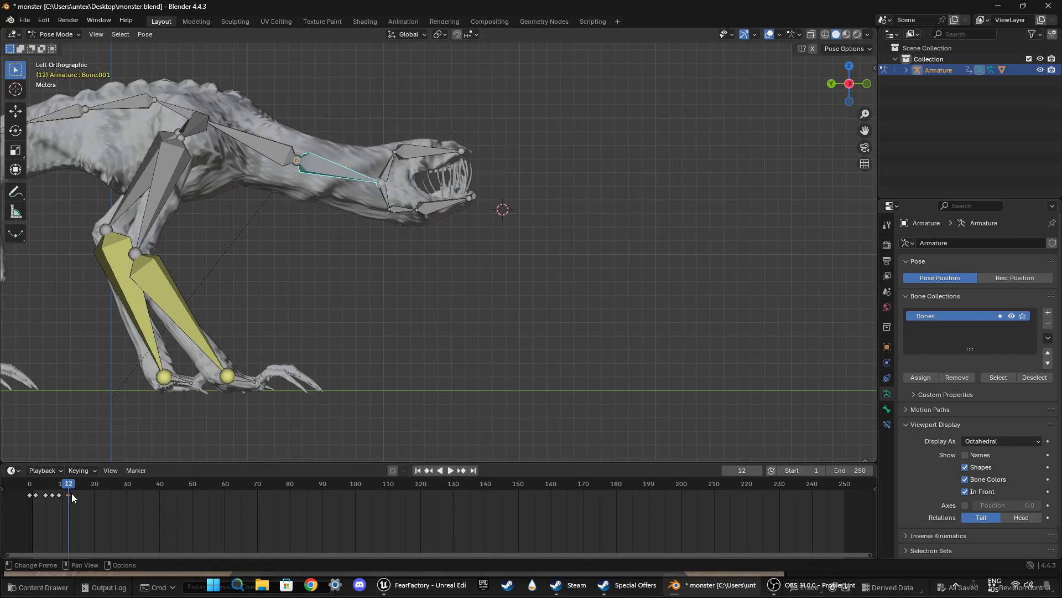
Step: Play back the animation from the first frame in the left view
key("shift+Left")
key("space")
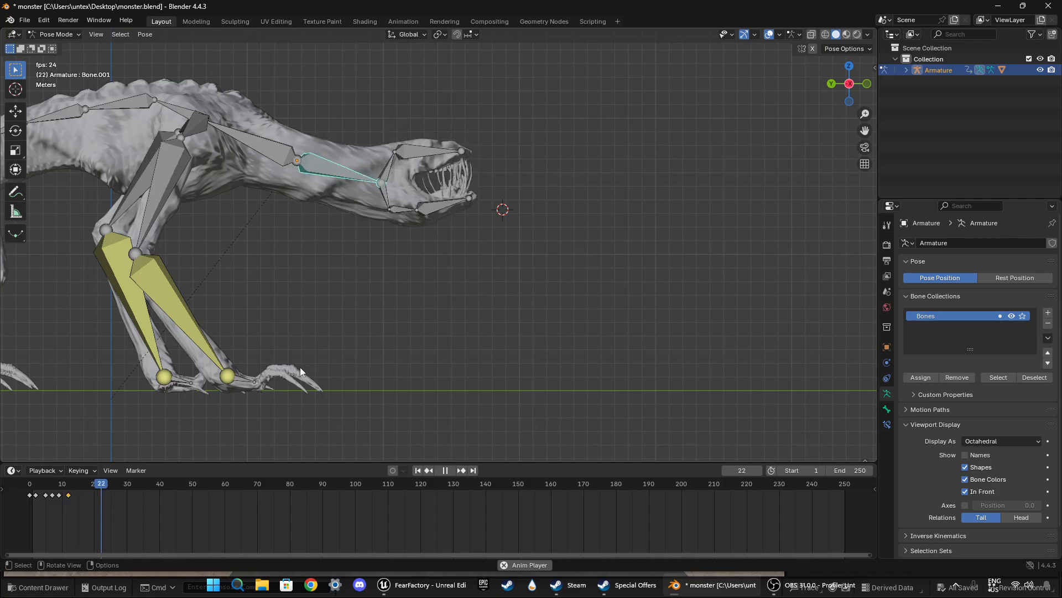
key("space")
Step: Rotate the neck bone 14.3° downward at frame 17, keyframe it, and play back the animation
left_click_drag(103, 488, 85, 488)
key("r")
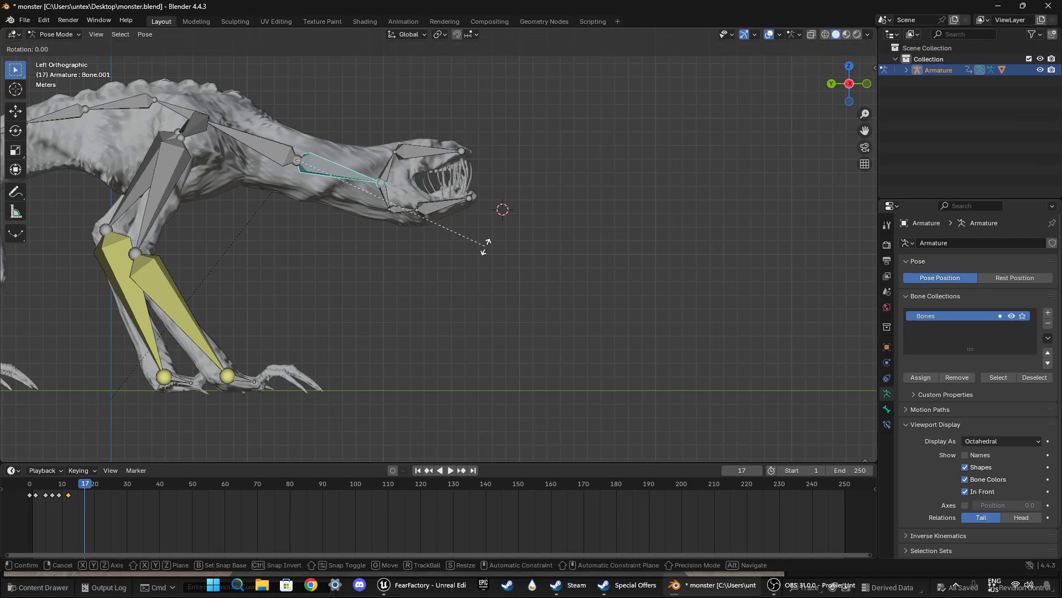
left_click(466, 302)
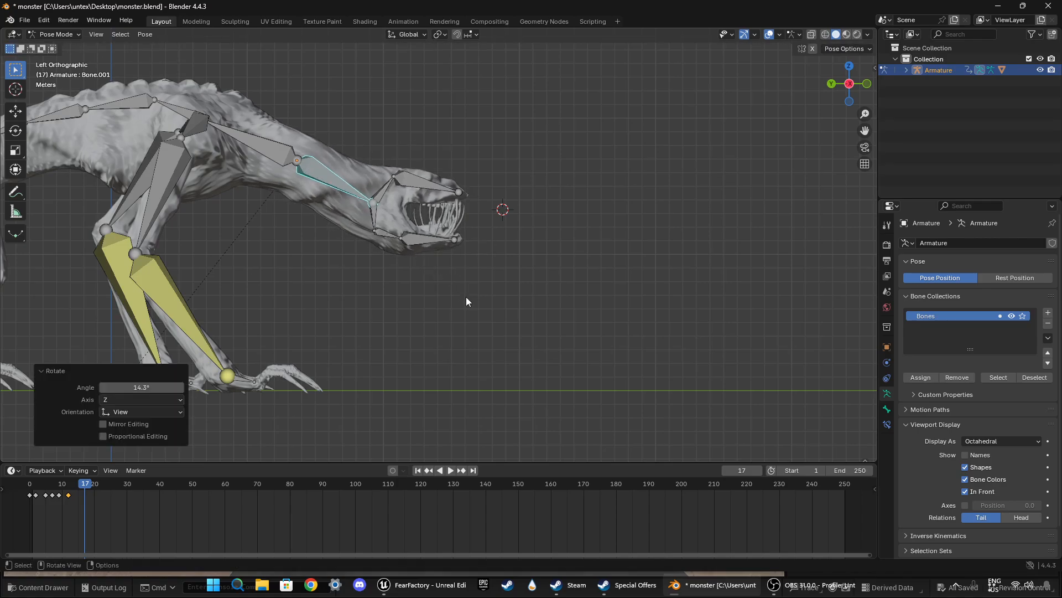
key("i")
left_click(48, 488)
key("space")
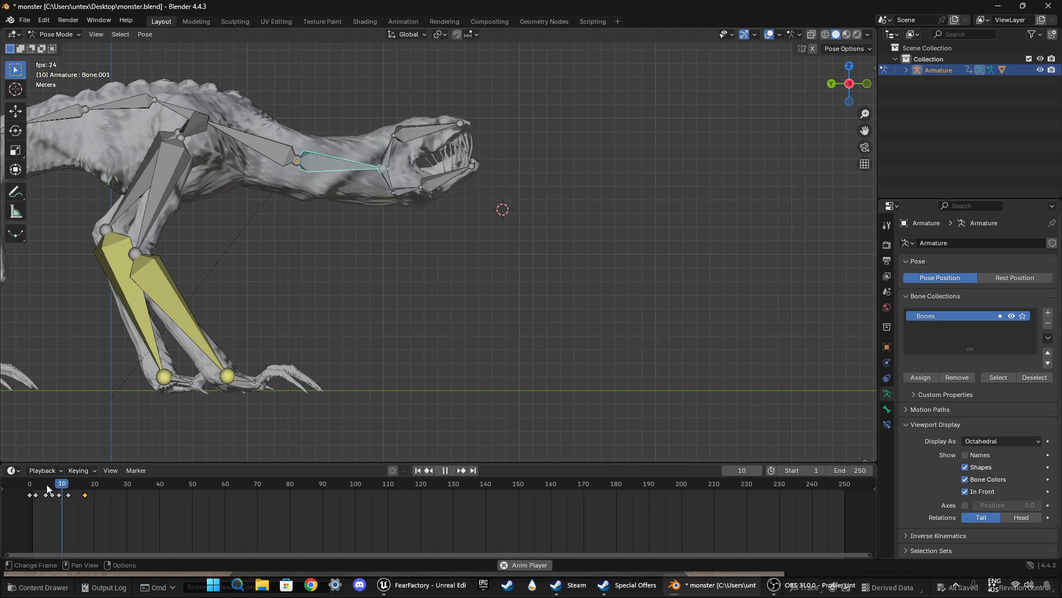
key("space")
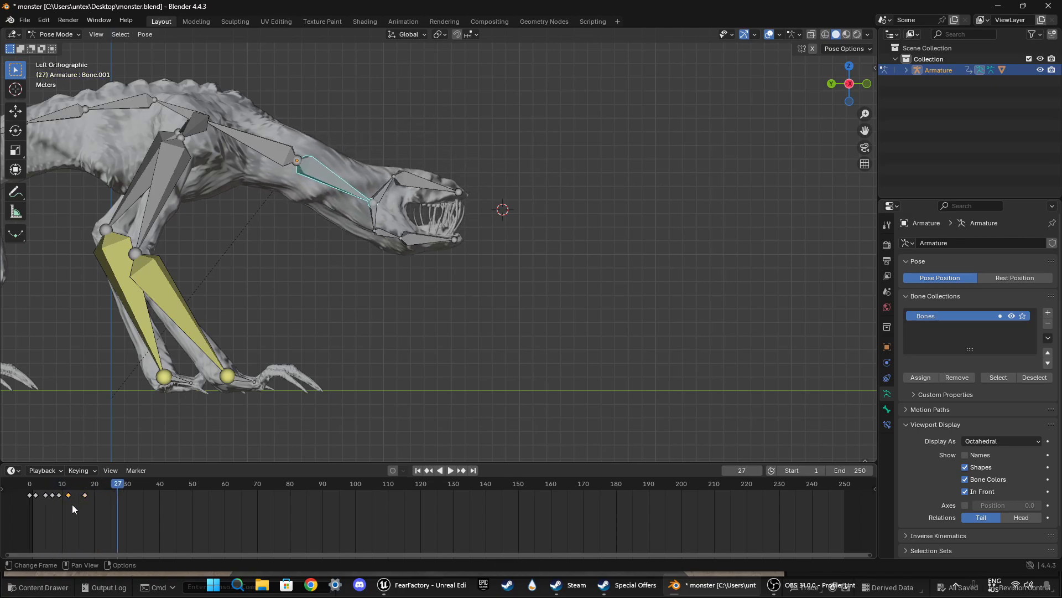
Step: Move the neck bone's keyframe at frame 9 to frame 10
left_click_drag(118, 484, 59, 486)
key("g")
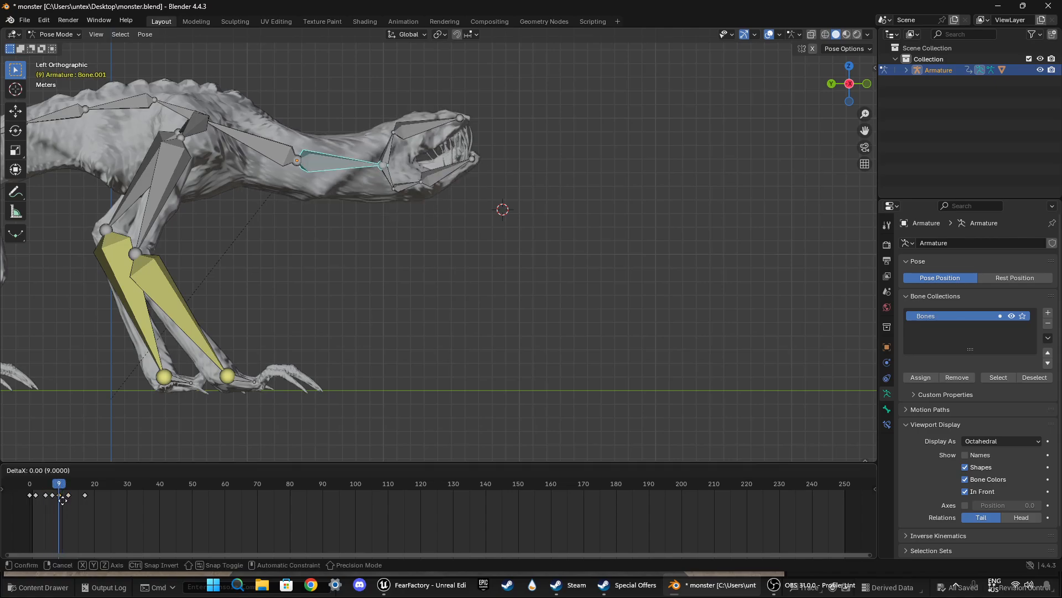
left_click(65, 500)
Step: Scrub through and play back the neck motion from an angled front view to check its timing
left_click_drag(59, 485, 101, 485)
middle_click_drag(487, 266, 284, 288)
left_click(130, 485)
left_click_drag(104, 490, 38, 491)
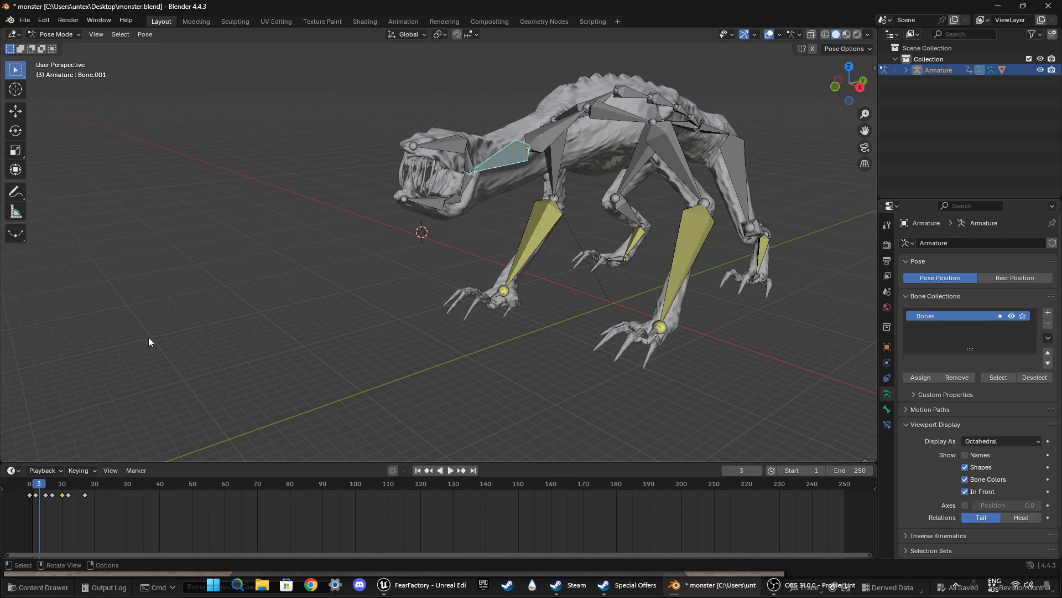
key("space")
key("space")
left_click_drag(122, 493, 62, 481)
key("space")
key("space")
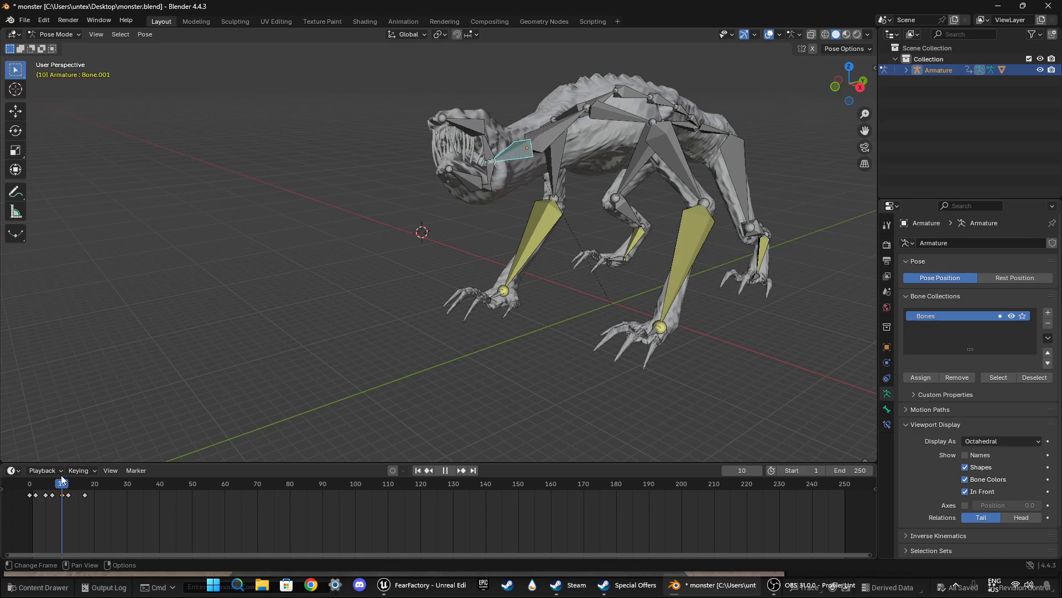
Step: Lower the neck bone by about 4.7° at frame 10, viewed from the side, and update its keyframe there
middle_click_drag(317, 376, 416, 310)
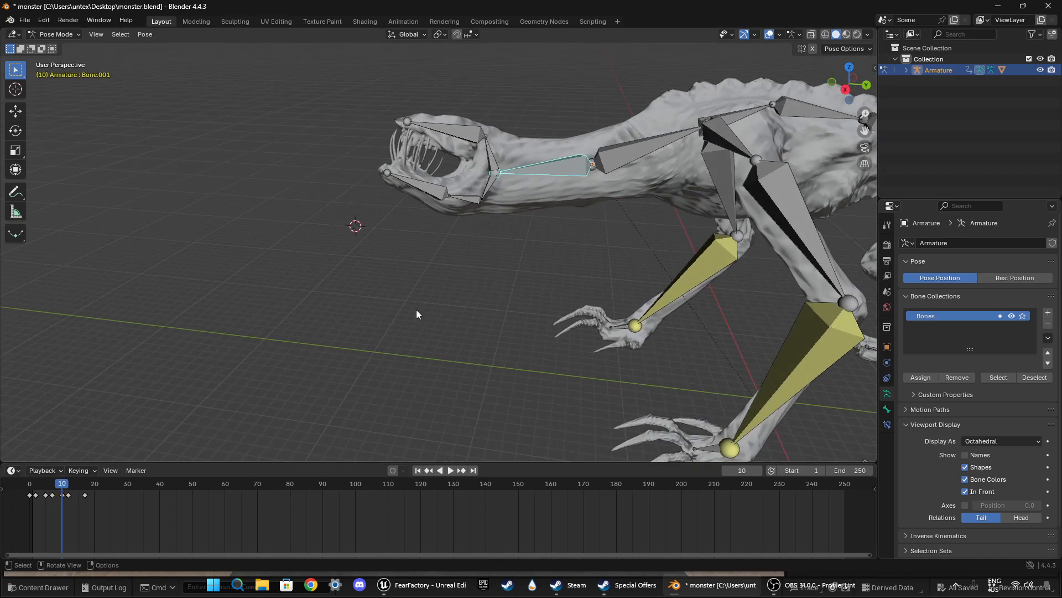
key("r")
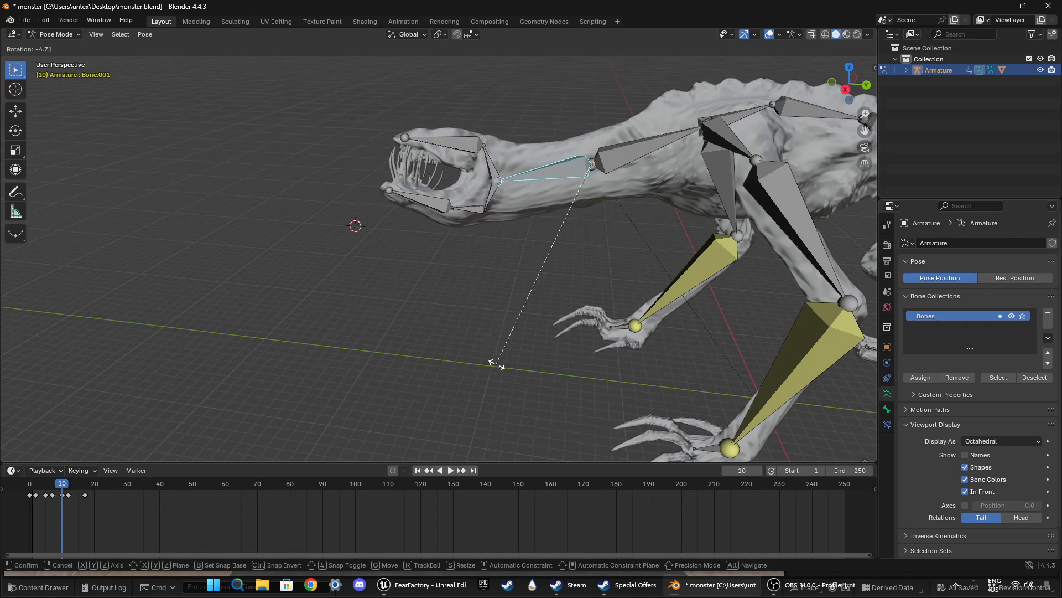
left_click(499, 365)
Step: Play back the animation and examine the head movement from both sides of the monster
key("space")
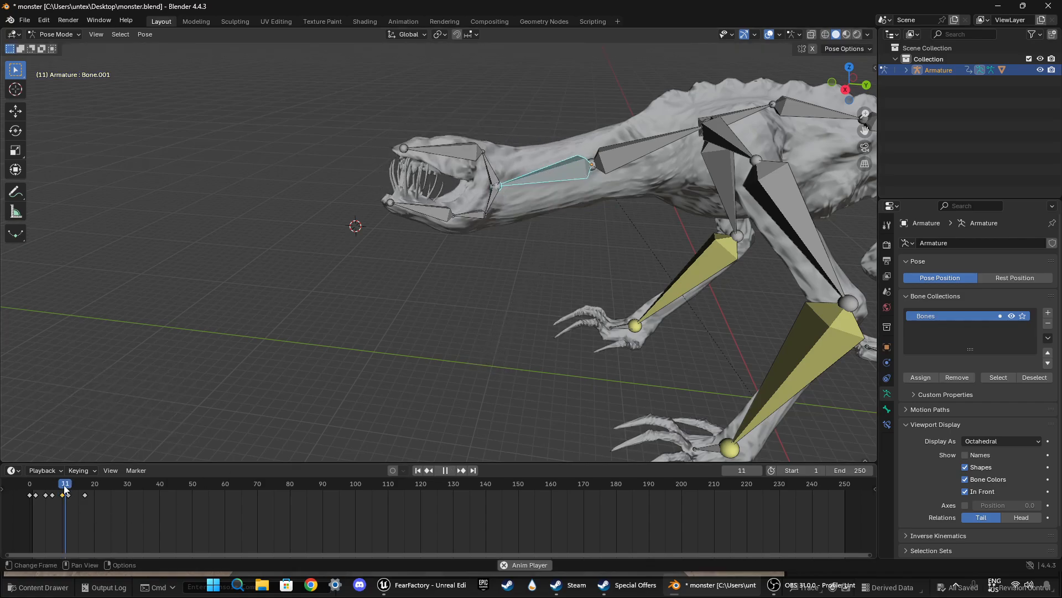
key("space")
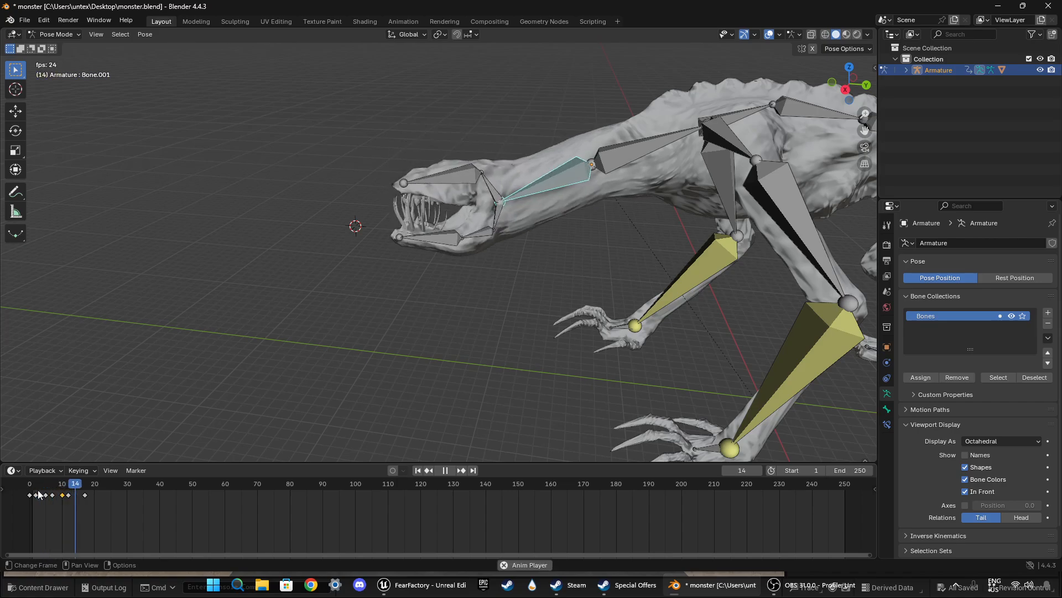
key("space")
middle_click_drag(272, 377, 363, 429)
key("space")
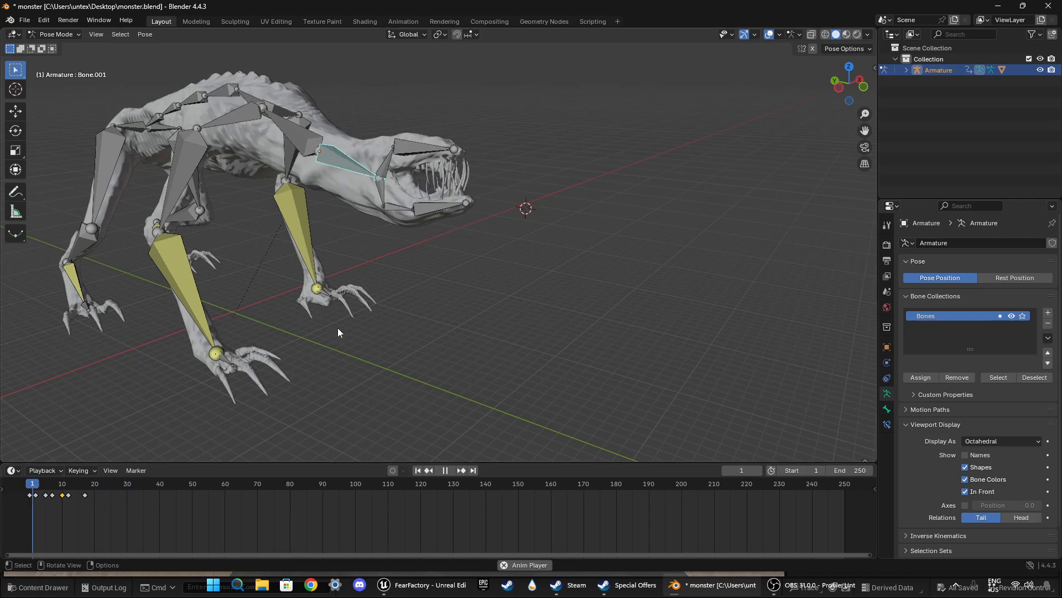
key("space")
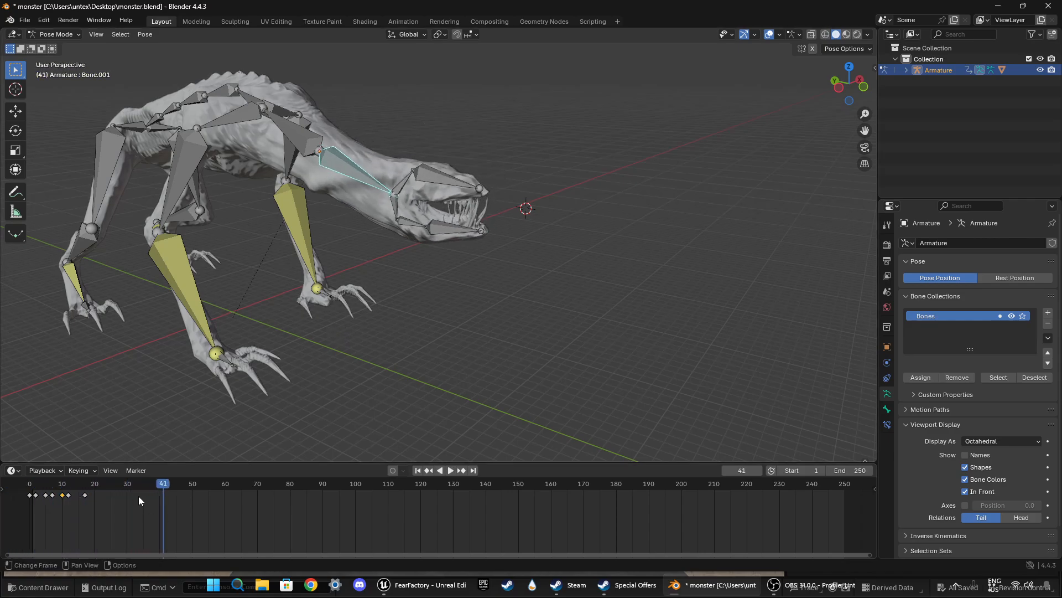
Step: At frame 8, rotate the base bone of the lower jaw about 12° in the top view and keyframe it
left_click_drag(159, 487, 55, 485)
left_click(399, 207)
left_click(849, 67)
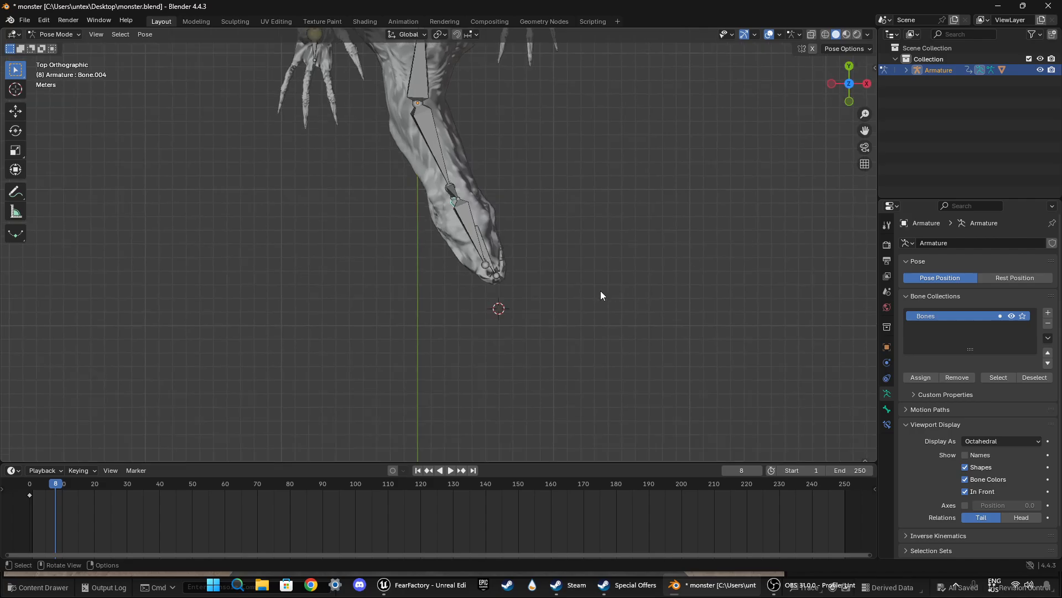
key("r")
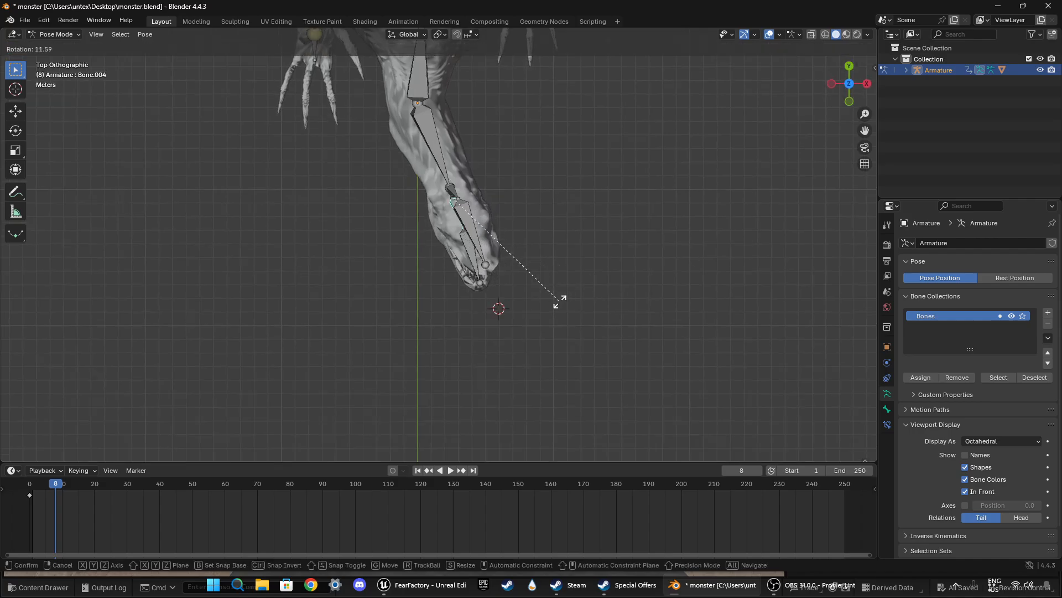
left_click(560, 303)
key("i")
Step: Play back the jaw motion from the start and examine it from the side and front
middle_click_drag(215, 401, 158, 438)
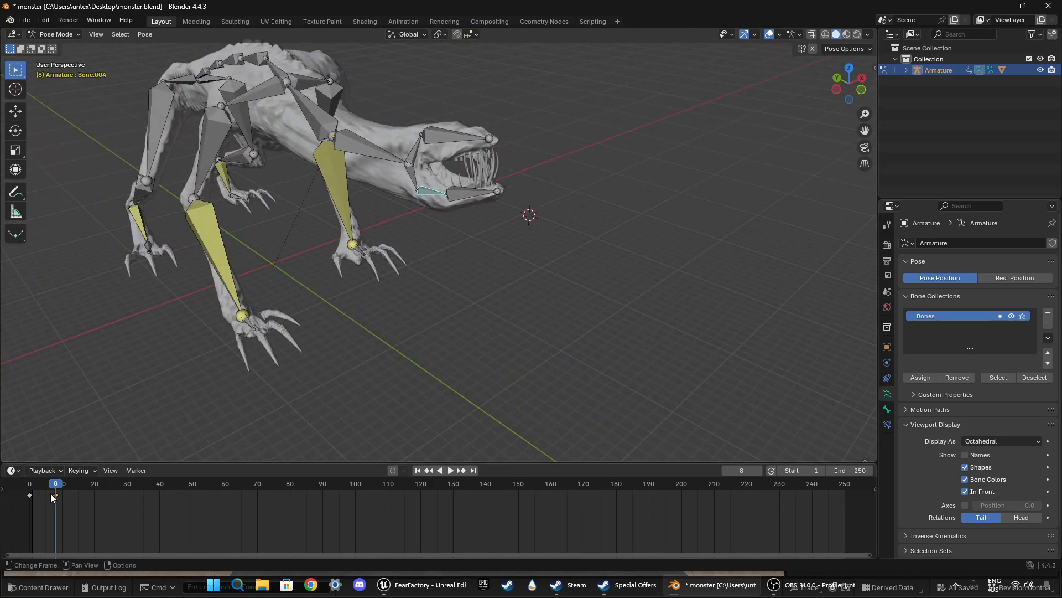
left_click_drag(51, 484, 28, 483)
key("space")
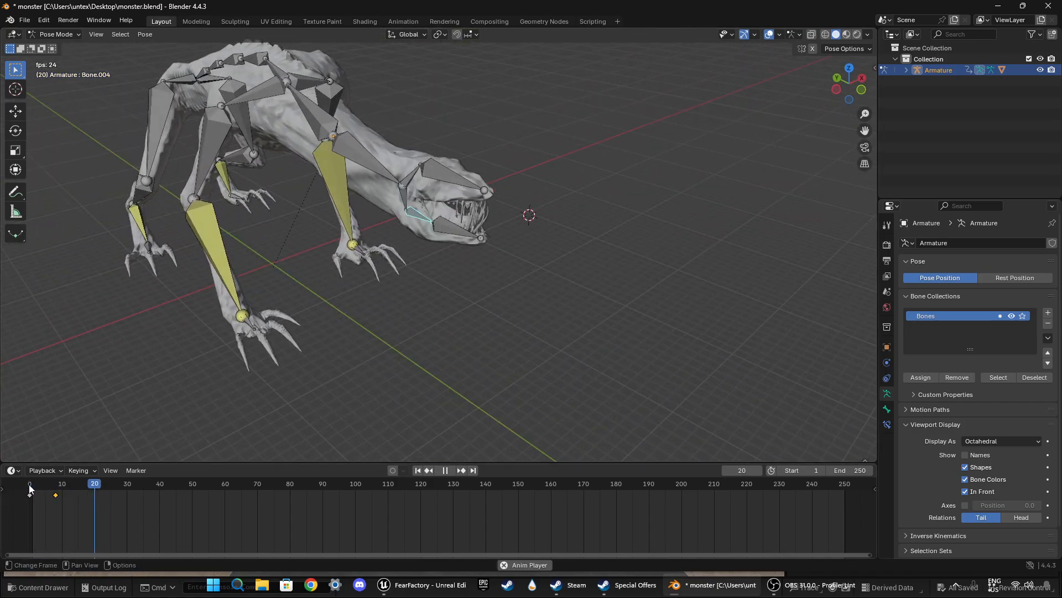
key("space")
left_click_drag(96, 486, 29, 485)
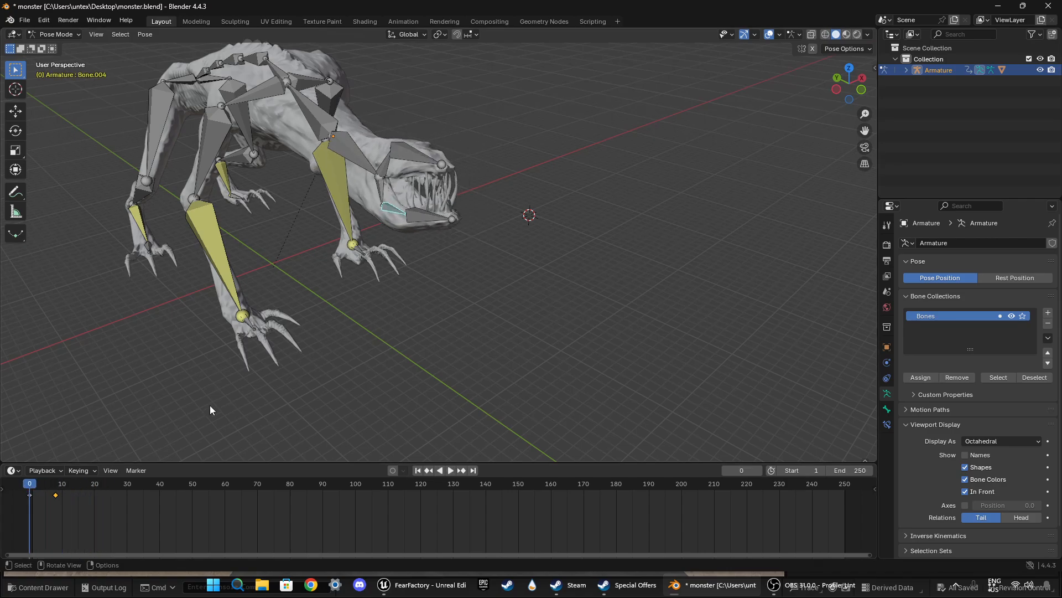
middle_click_drag(211, 405, 346, 311)
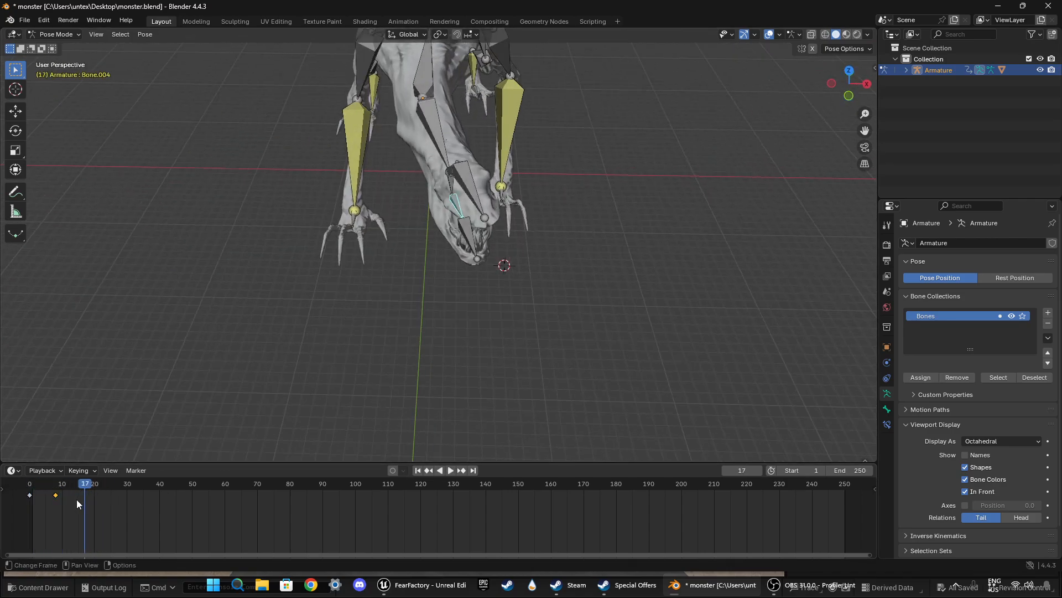
Step: Move the lower jaw bone's keyframe from frame 8 to frame 6
left_click_drag(76, 499, 56, 486)
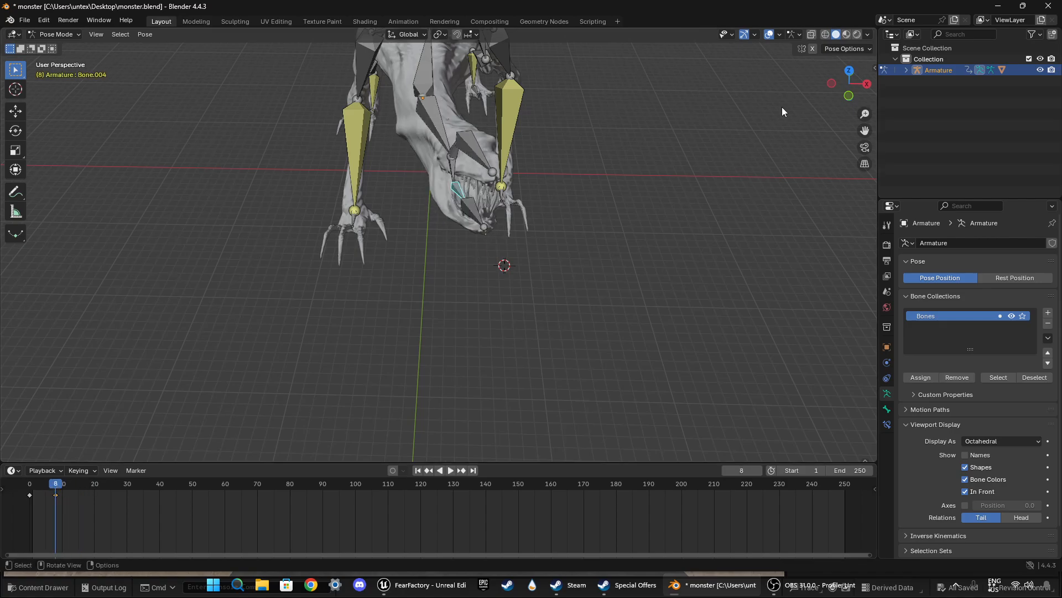
key("g")
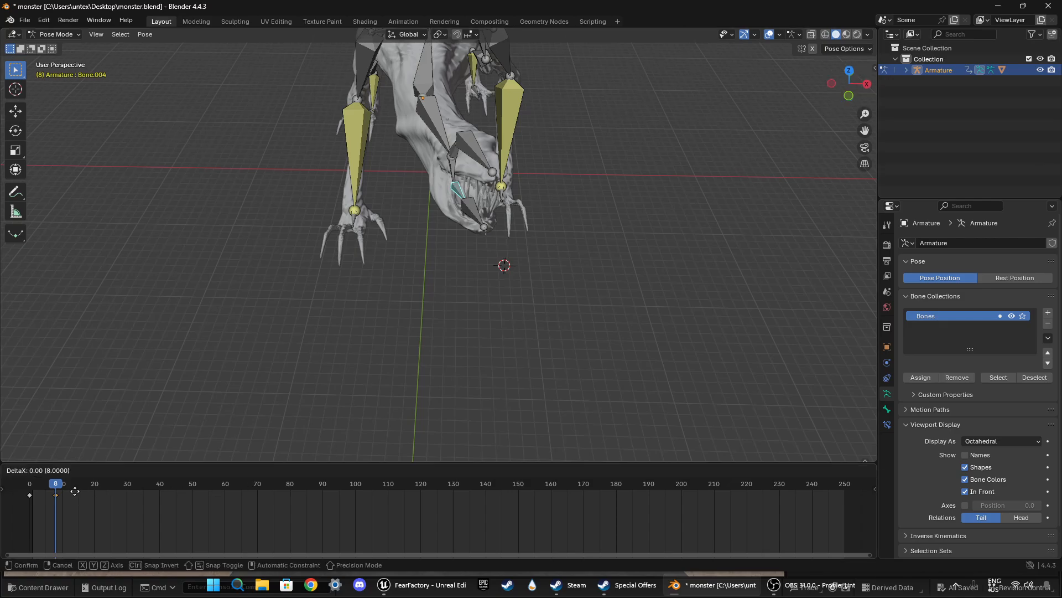
left_click(70, 495)
Step: At frame 10, rotate the base bone of the lower jaw about -12.9° in the top view and keyframe it
mouse_move(52, 487)
left_mouse_down()
mouse_move(42, 486)
mouse_move(62, 484)
left_mouse_up()
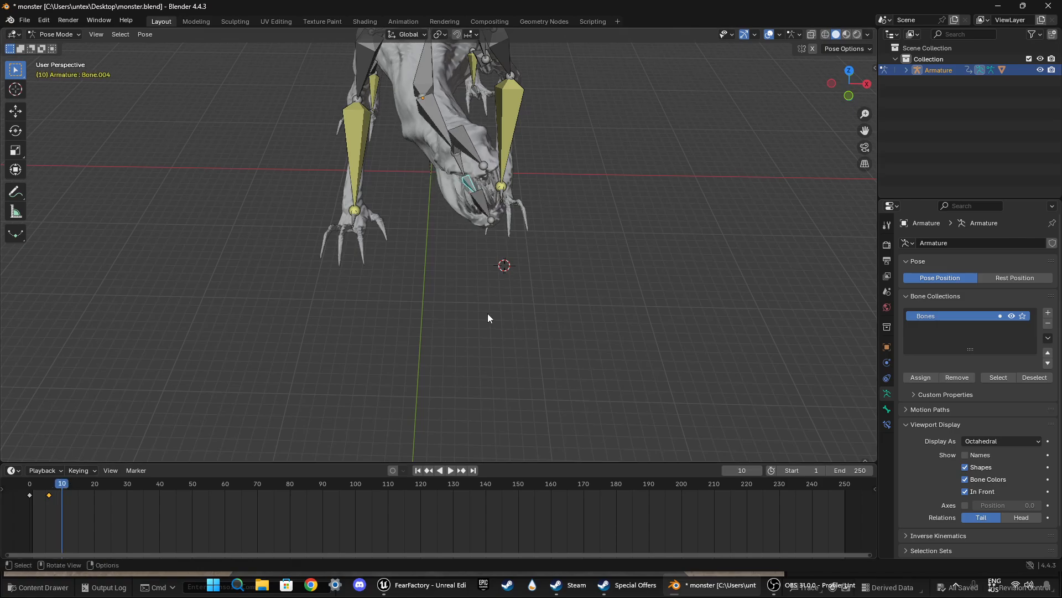
left_click(847, 65)
key("r")
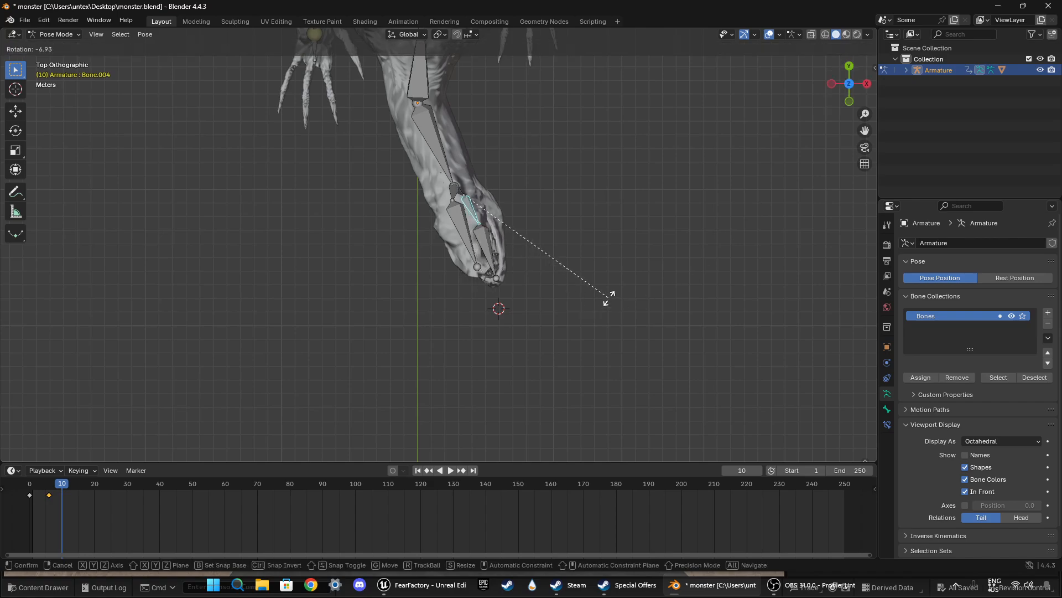
left_click(621, 286)
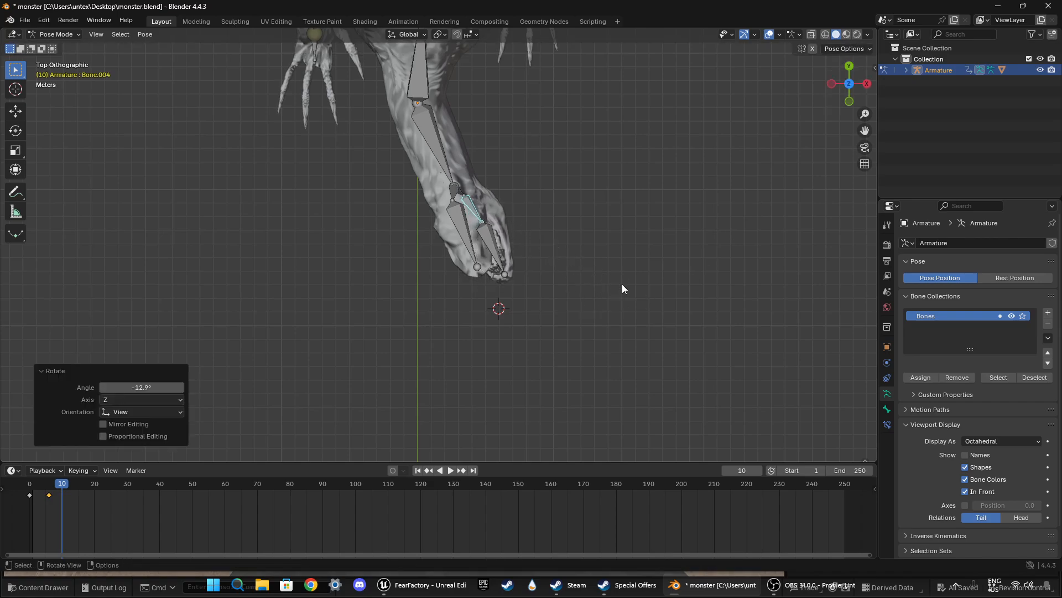
key("i")
Step: Play back the head turn from before the first keyframe and examine the jaw's opening from the front side
left_click_drag(60, 485, 40, 486)
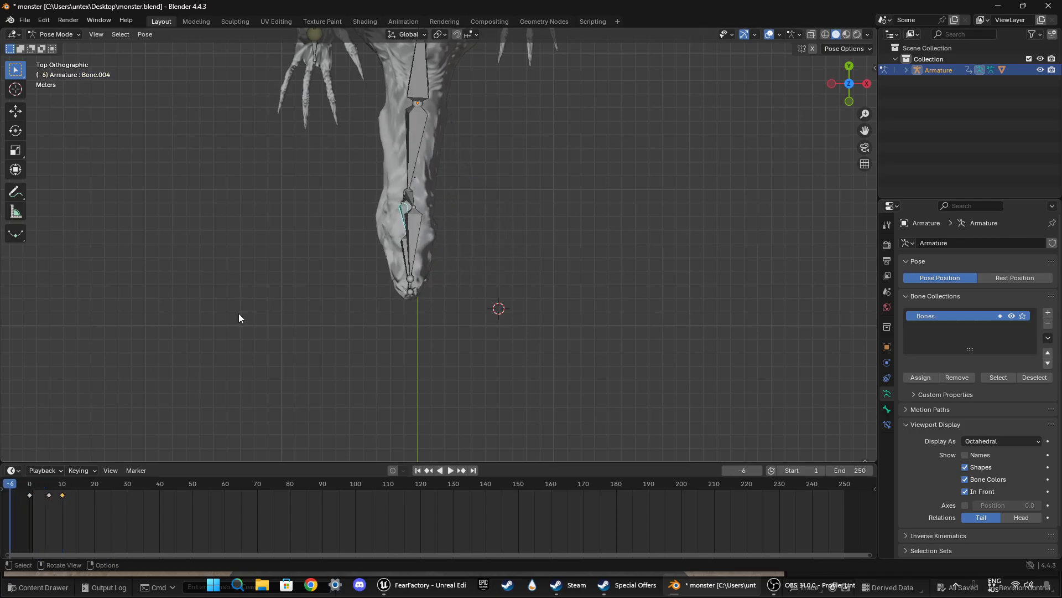
middle_click_drag(237, 316, 277, 209)
key("space")
key("space")
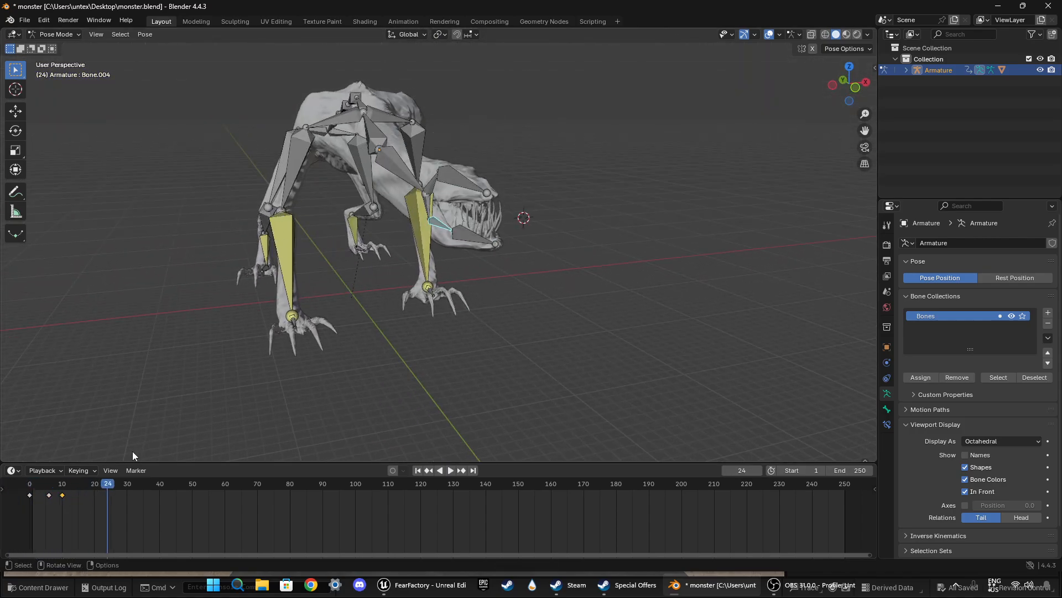
left_click_drag(110, 485, 60, 492)
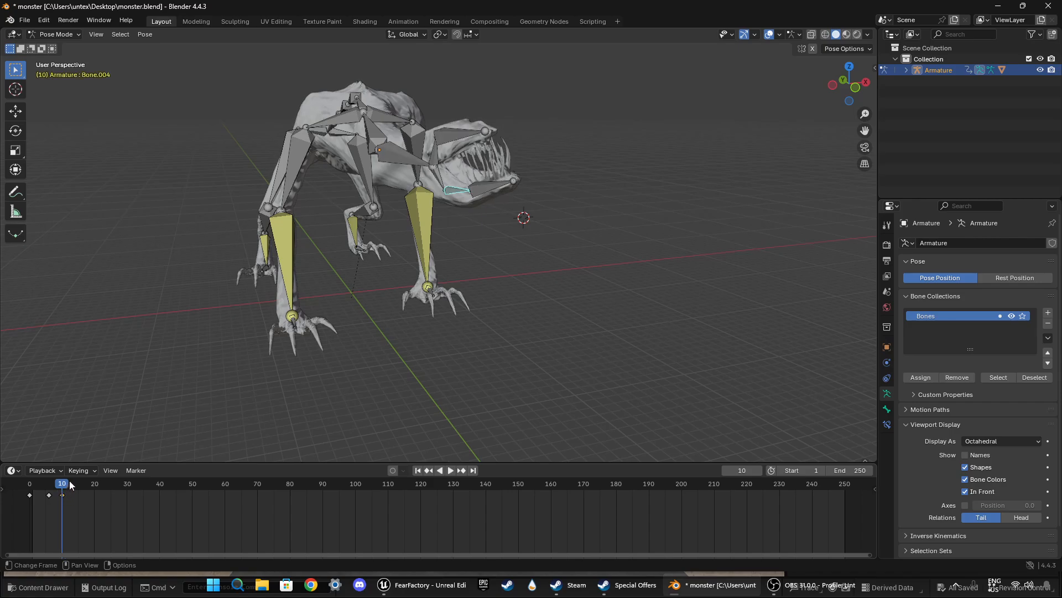
Step: Delete the neck bone's last two keyframes, at frames 12 and 17
left_click(419, 161)
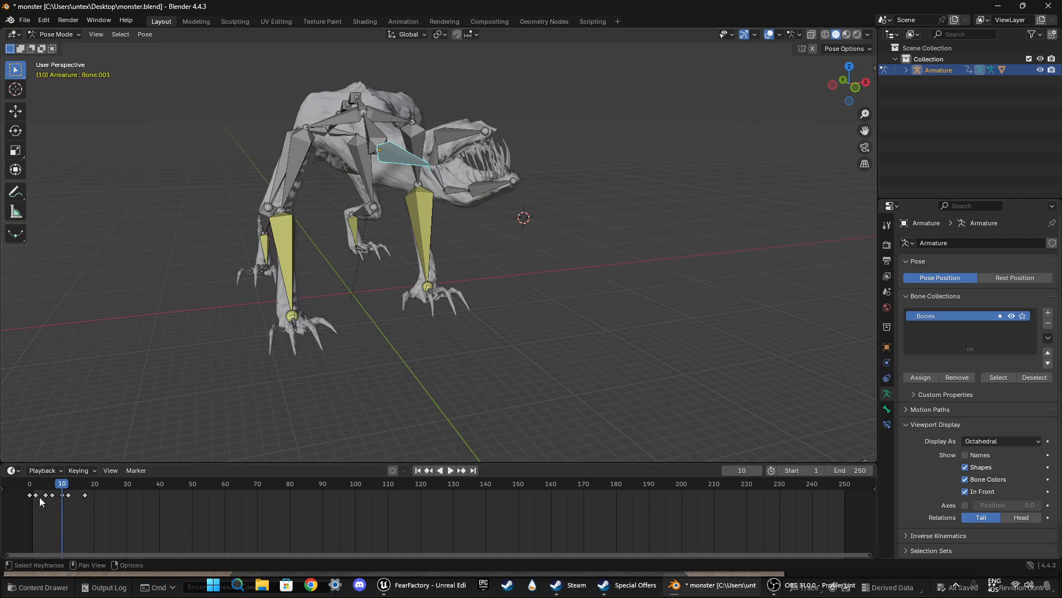
left_click_drag(61, 485, 65, 485)
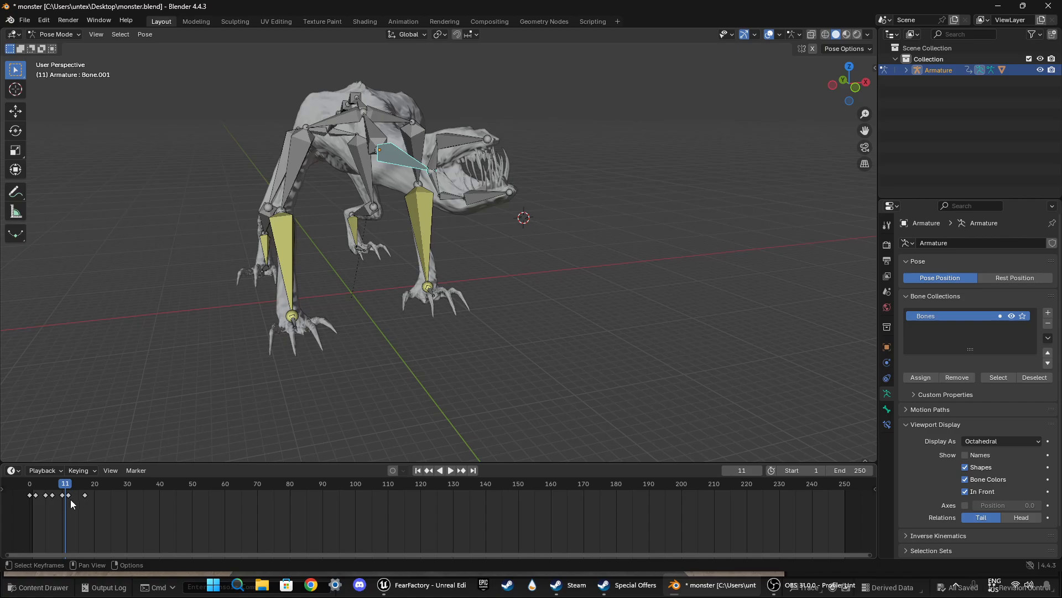
key("x")
left_click(71, 495)
left_click(83, 494)
key("x")
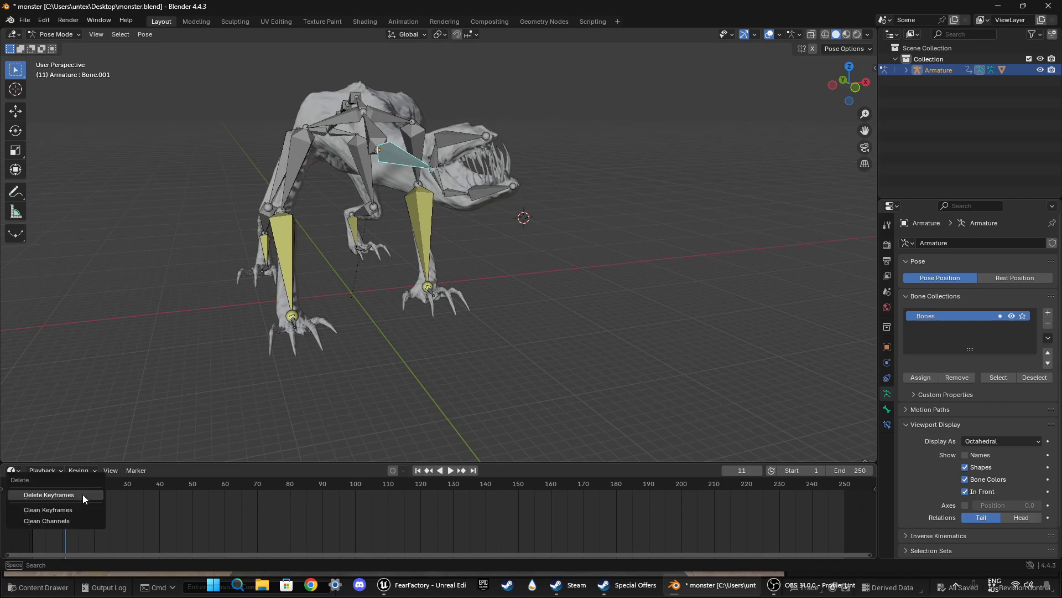
left_click(82, 494)
Step: Scrub and play back the animation to examine the shortened neck movement
left_click_drag(78, 492, 104, 485)
left_click(77, 485)
key("space")
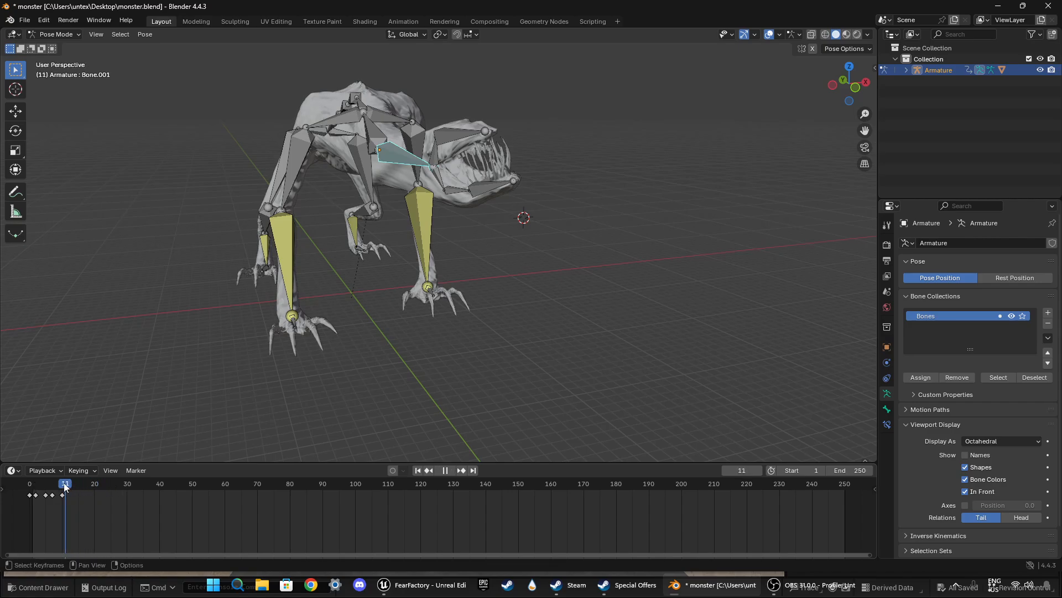
key("space")
Step: Move the lower jaw base bone's last keyframe from frame 10 to frame 12 and play back the result
left_click(453, 193)
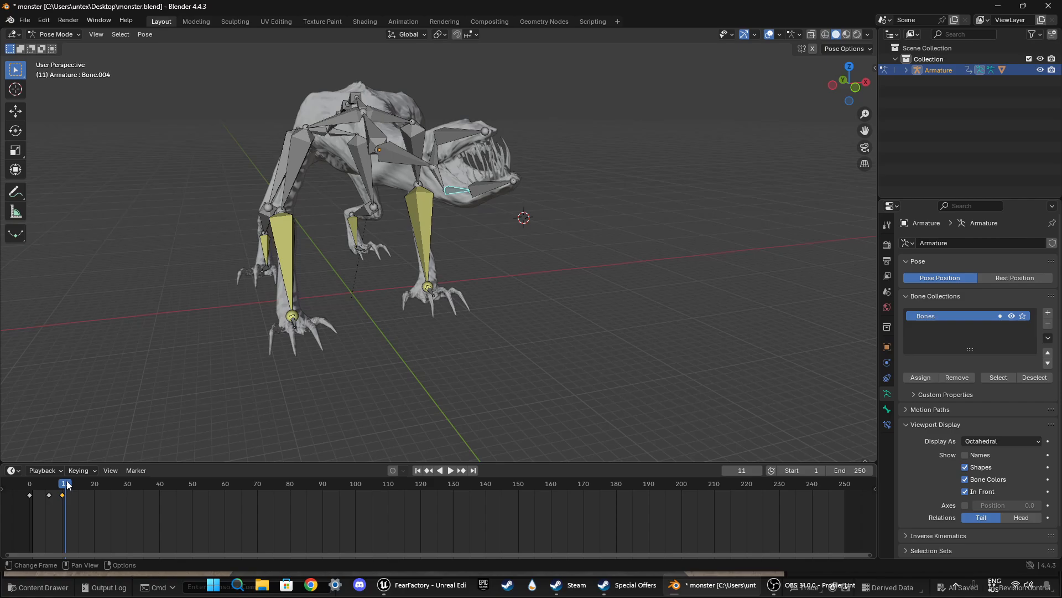
mouse_move(67, 485)
left_mouse_down()
mouse_move(22, 484)
mouse_move(61, 481)
mouse_move(79, 496)
left_mouse_up()
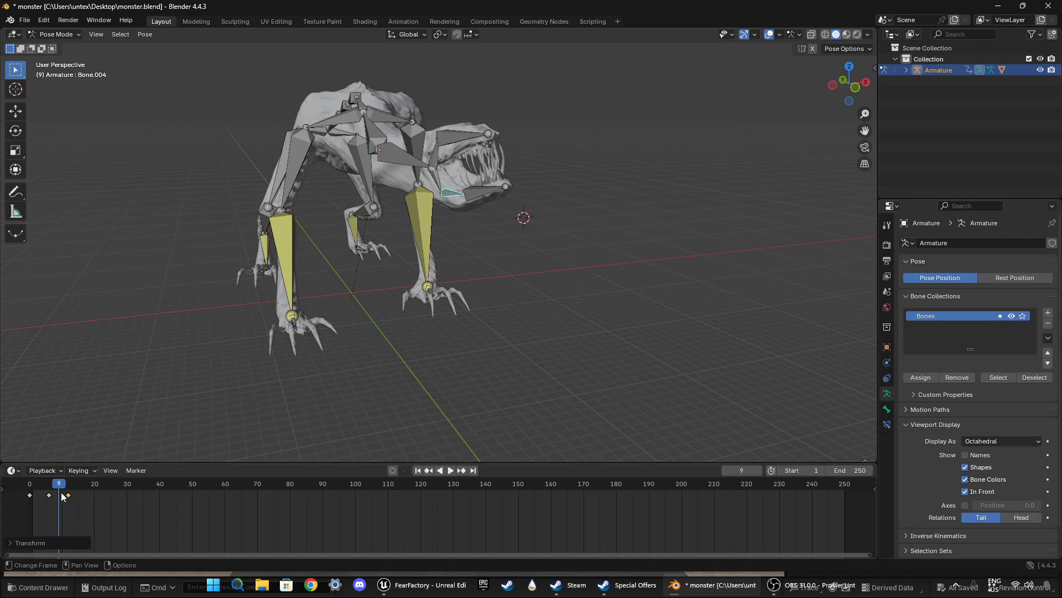
key("space")
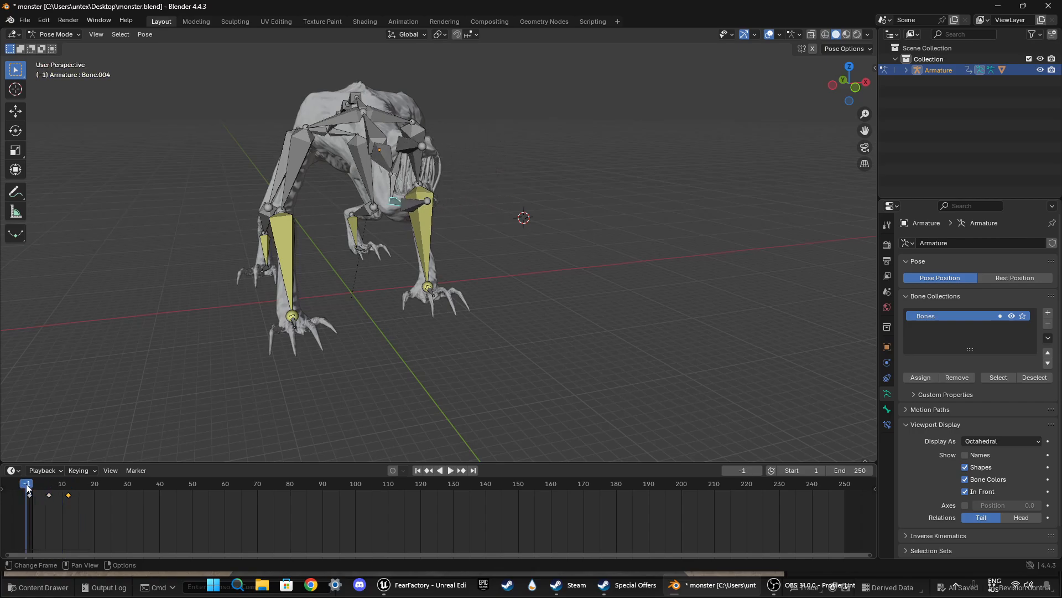
key("space")
Step: At frame 15, rotate the lower jaw base bone about 17.4° in the top view and about 10° in a front perspective view, and keyframe it
left_click_drag(91, 485, 79, 485)
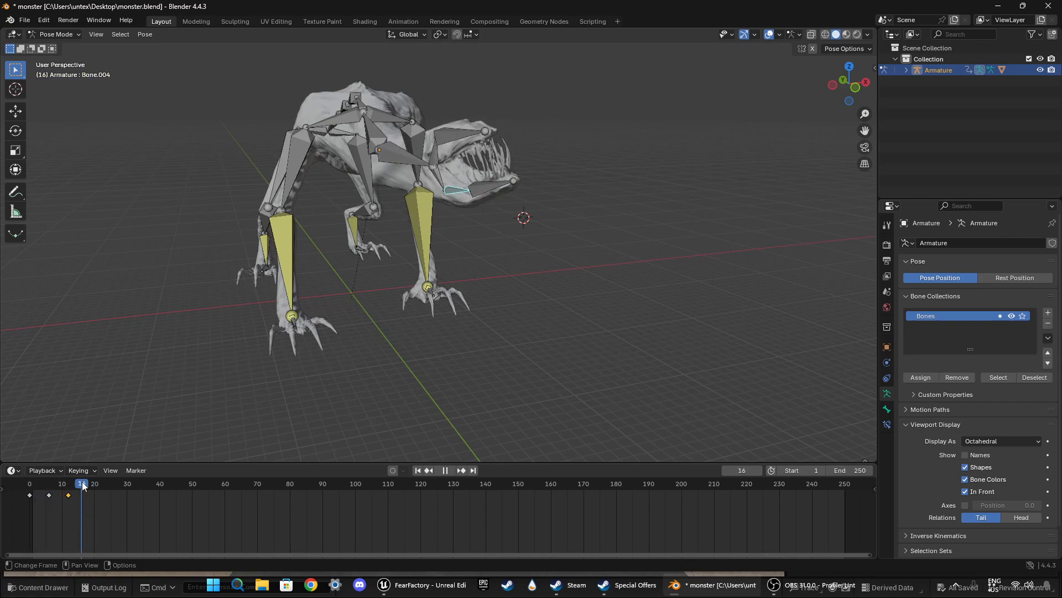
left_click(849, 70)
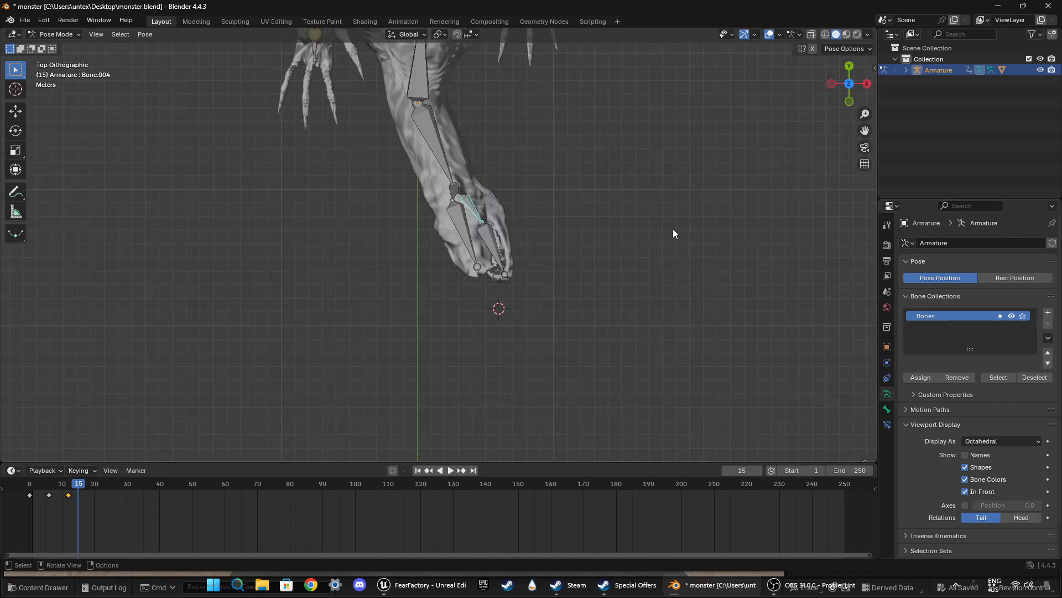
key("r")
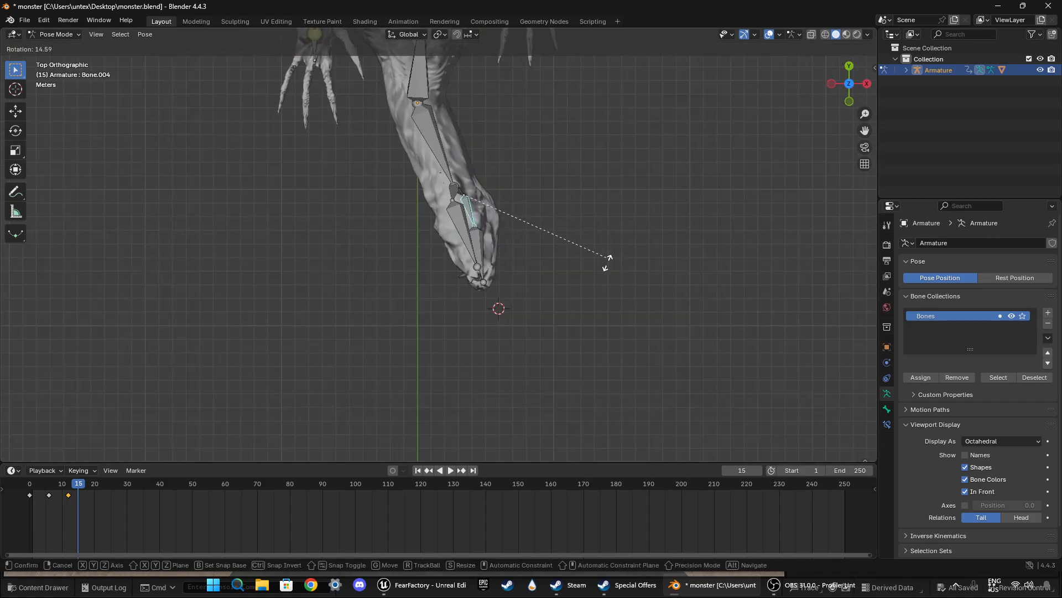
left_click(598, 264)
middle_click_drag(580, 277, 609, 186)
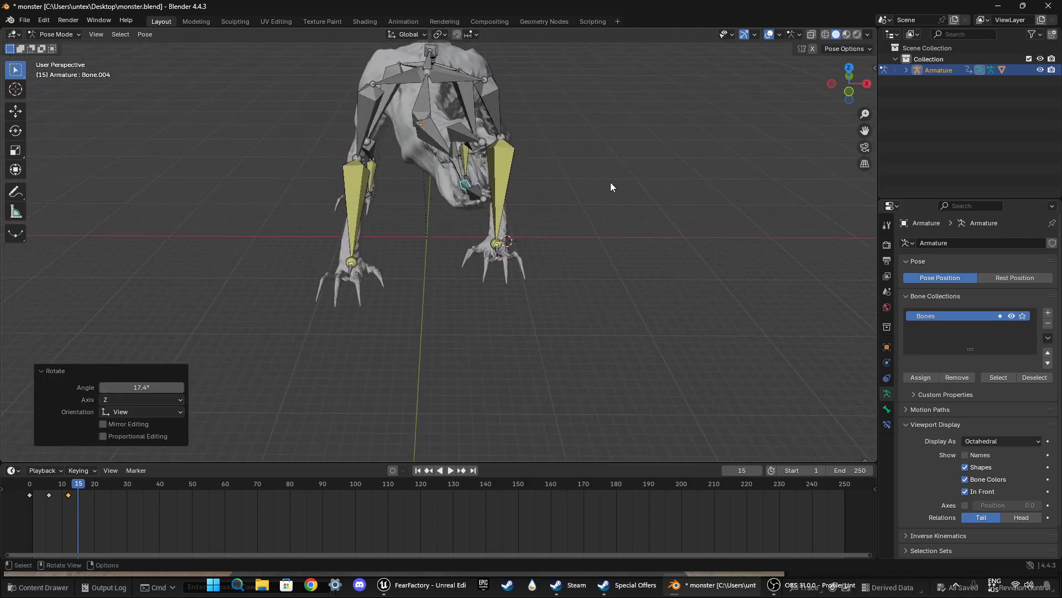
key("r")
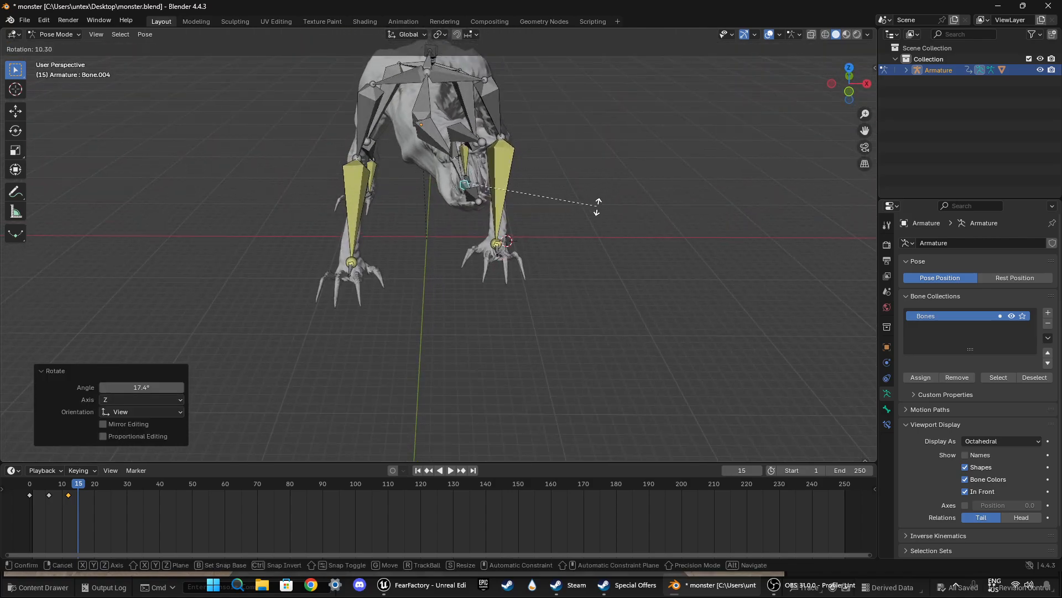
left_click(598, 202)
key("i")
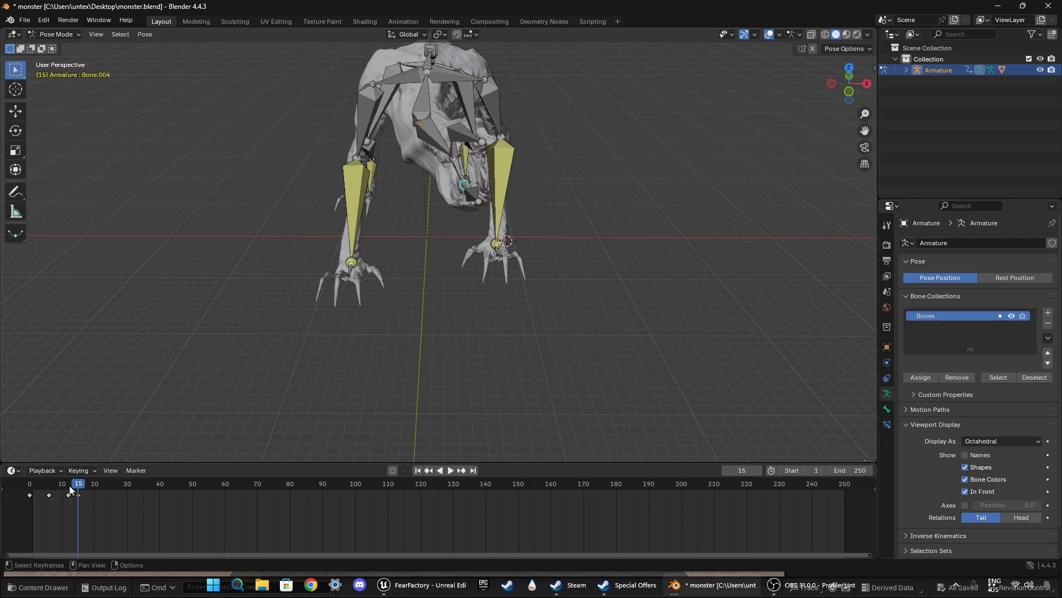
Step: Play back the animation from the start and examine the jaw's closing motion from the side
left_click_drag(69, 486, 26, 483)
middle_click_drag(389, 331, 447, 297)
key("space")
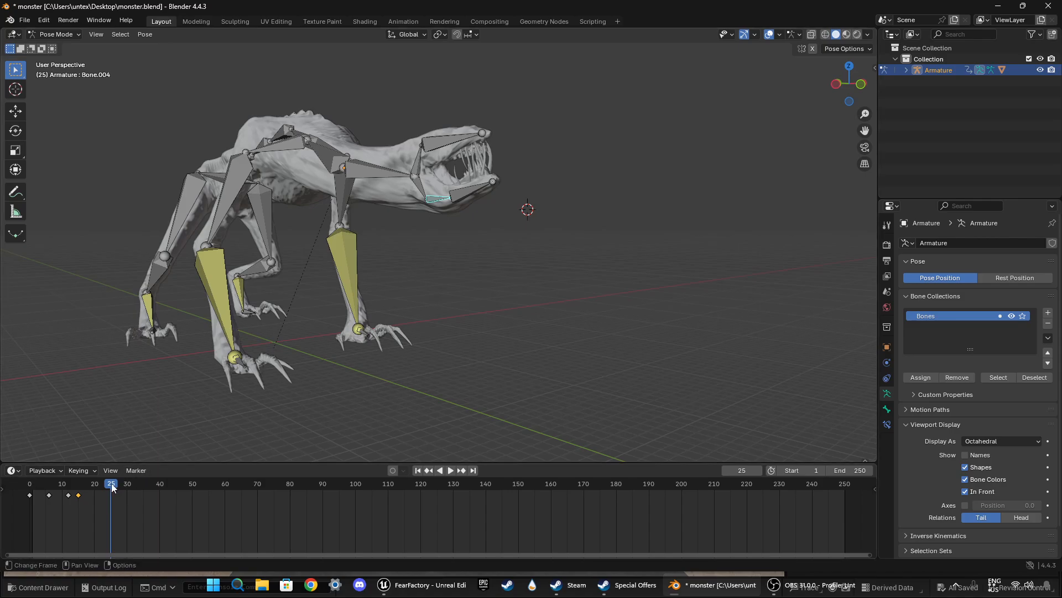
Step: Move the lower jaw bone's keyframe from frame 15 to frame 17 and play back the new timing
left_click_drag(112, 485, 81, 485)
key("g")
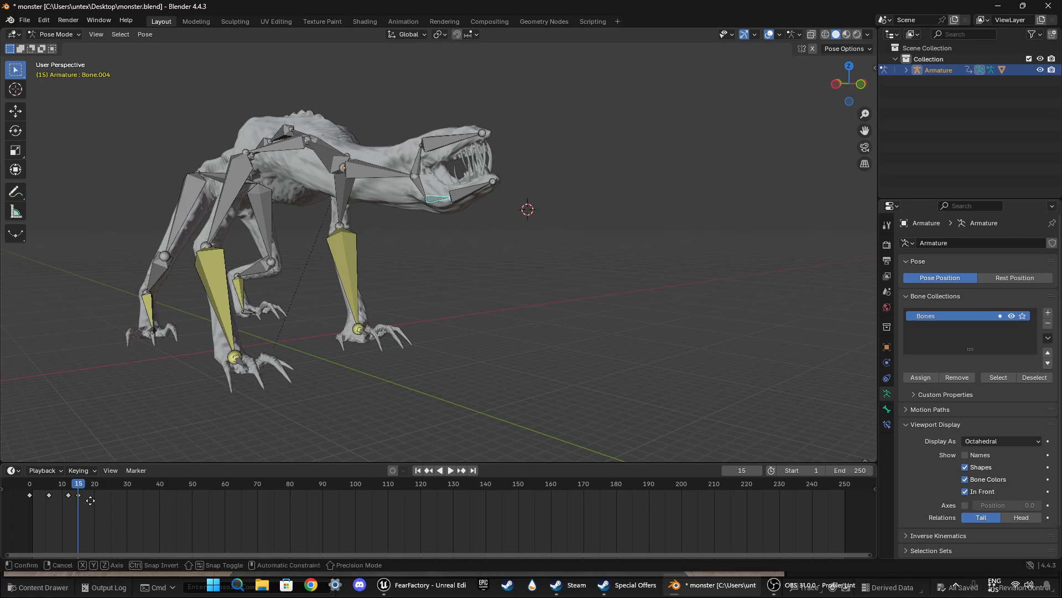
left_click(99, 508)
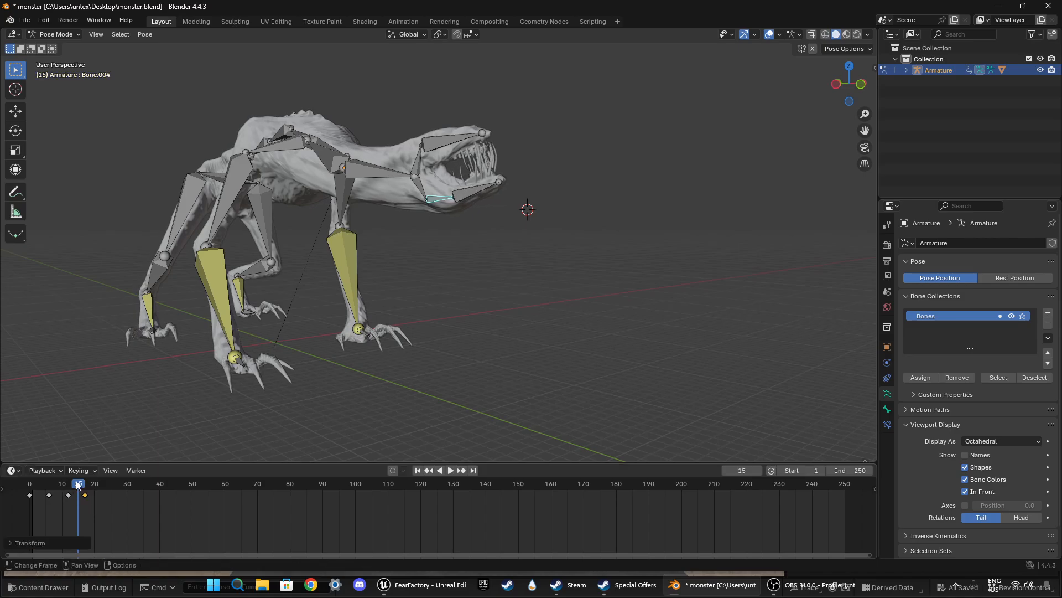
mouse_move(77, 484)
left_mouse_down()
mouse_move(61, 486)
mouse_move(82, 485)
left_mouse_up()
key("space")
key("space")
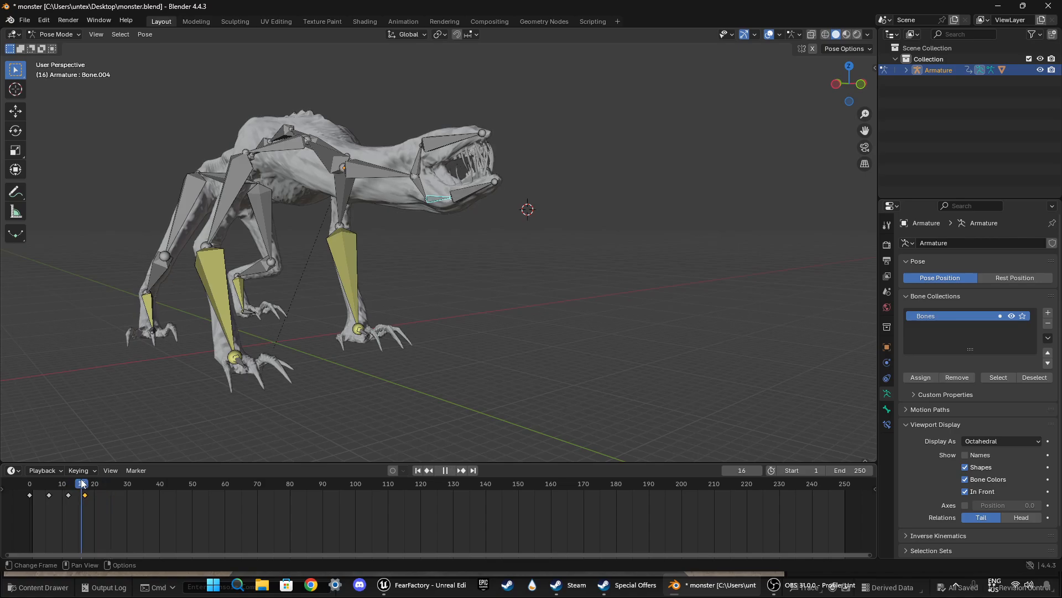
Step: At frame 16, rotate the lower jaw base bone about 3° in the top view and keyframe it
left_click(849, 68)
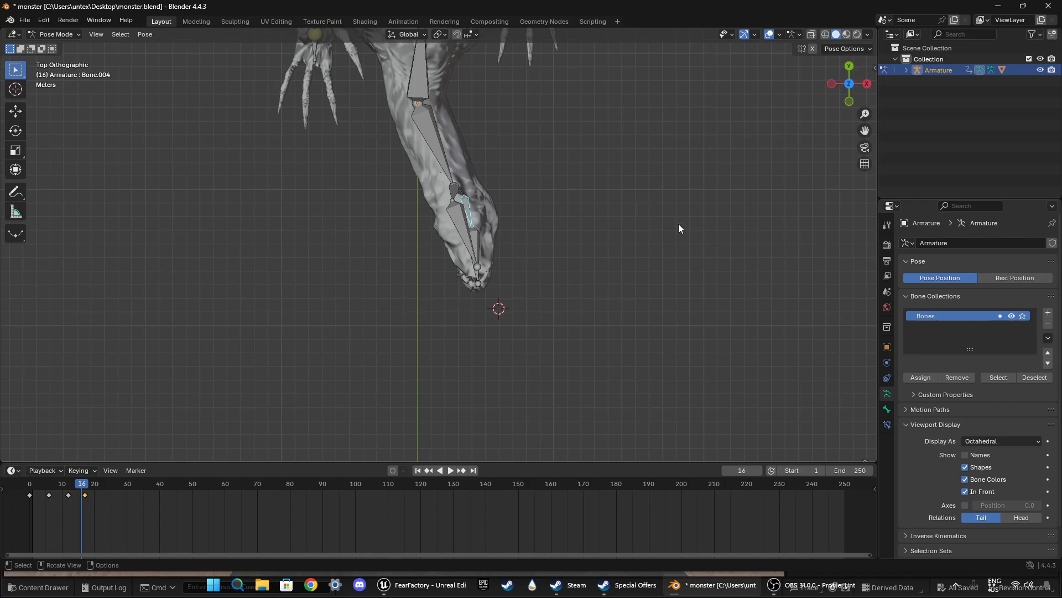
key("r")
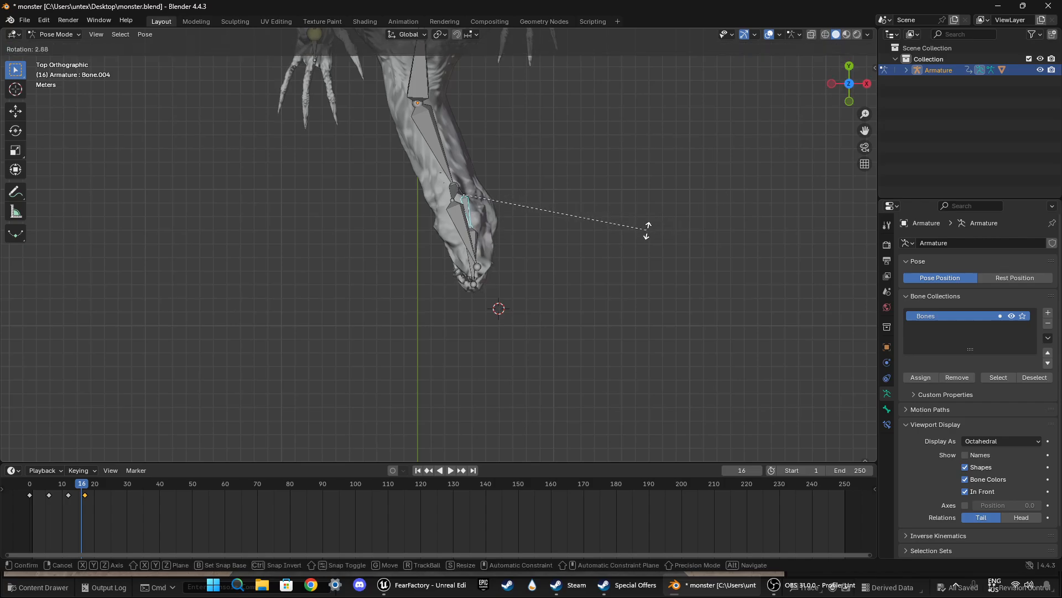
left_click(647, 230)
Step: Play back the animation repeatedly and examine the jaw snap from an elevated side view
key("space")
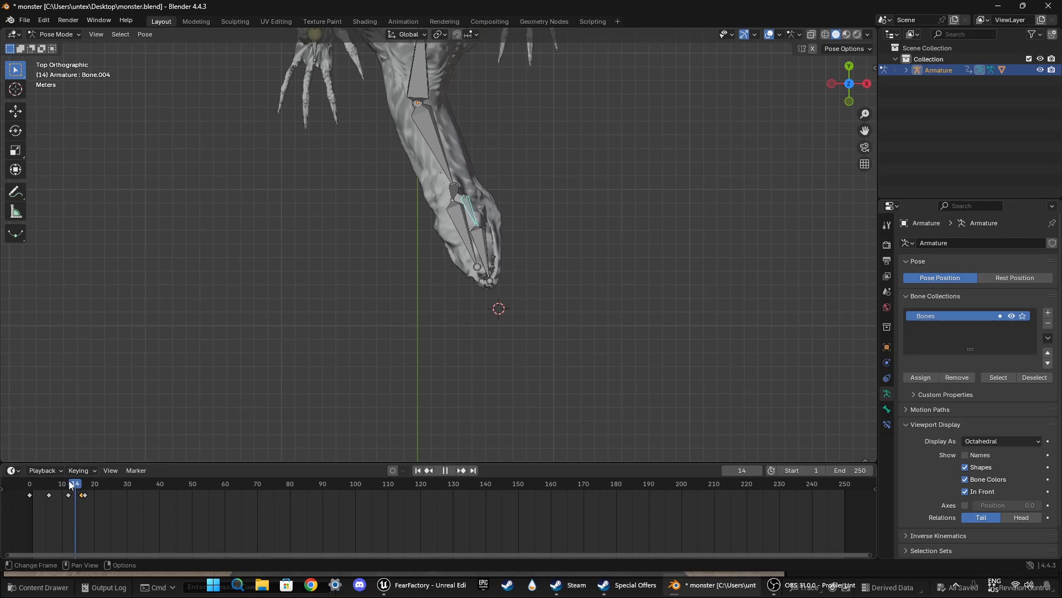
middle_click_drag(354, 332, 441, 267)
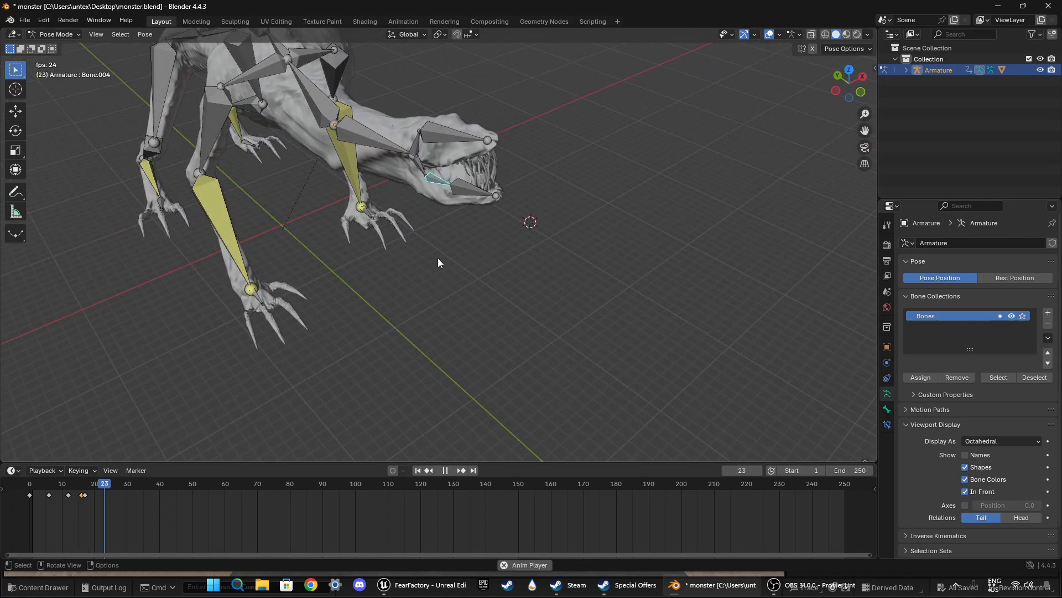
key("space")
key("space")
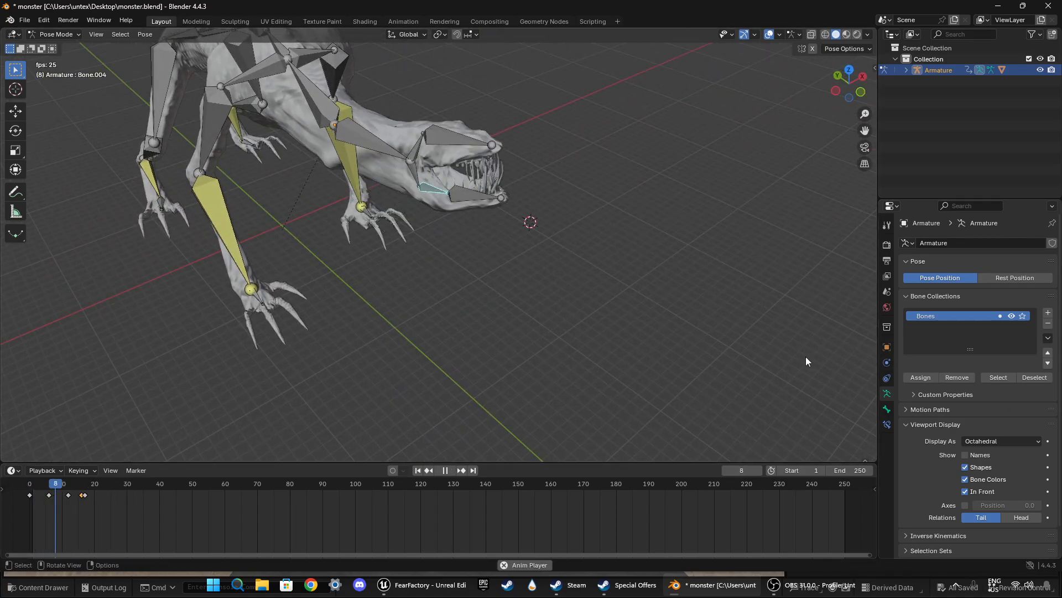
key("Escape")
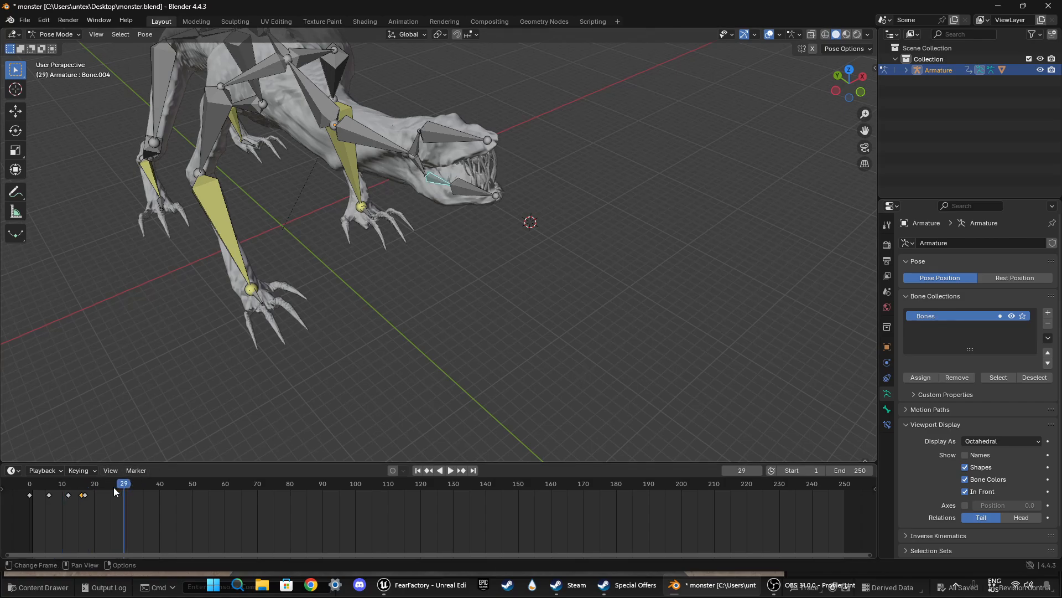
Step: At frame 18, rotate the lower jaw base bone about -3° in the top view and keyframe it
left_click_drag(118, 493, 91, 493)
middle_click_drag(387, 343, 432, 315)
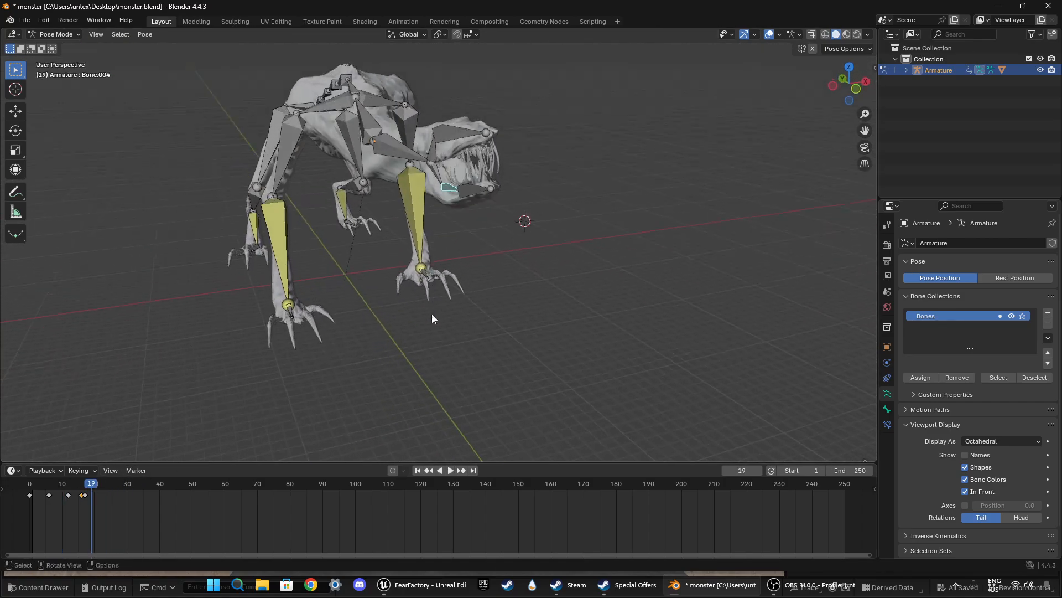
mouse_move(89, 486)
left_mouse_down()
mouse_move(48, 477)
mouse_move(88, 477)
left_mouse_up()
middle_click_drag(477, 305, 448, 310)
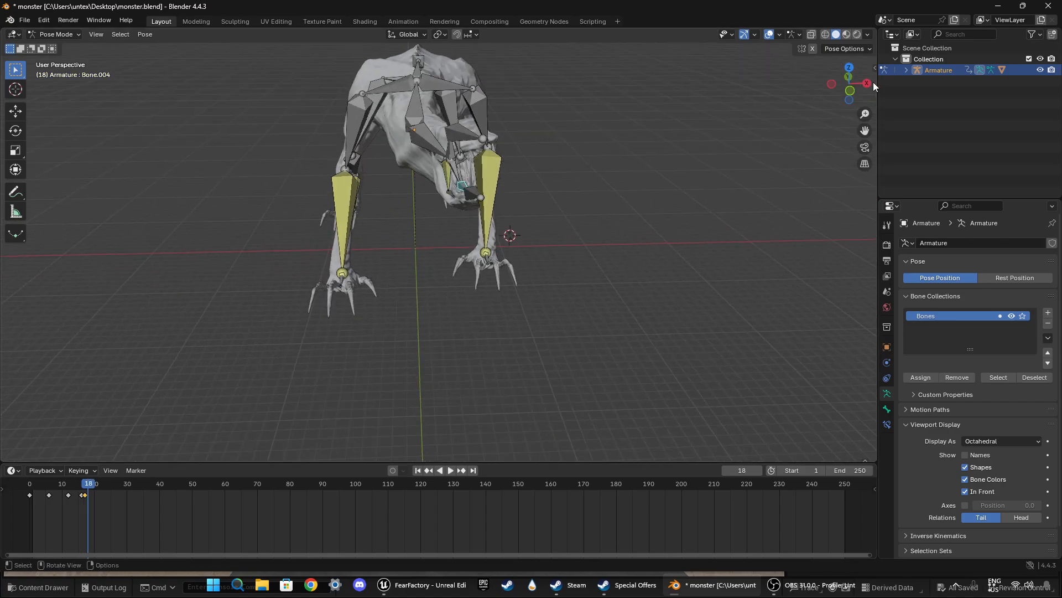
left_click(854, 68)
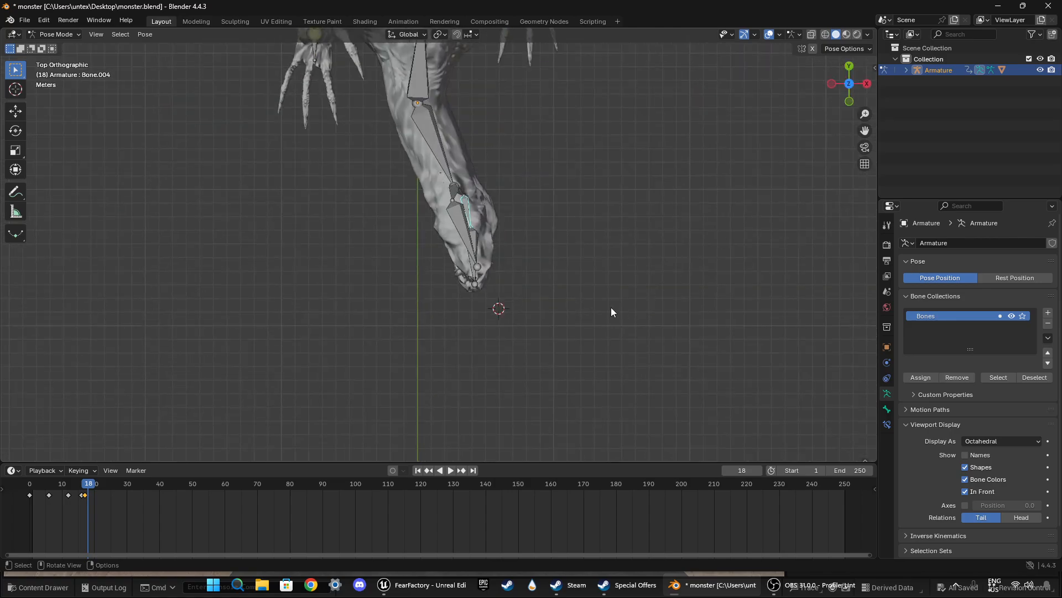
key("r")
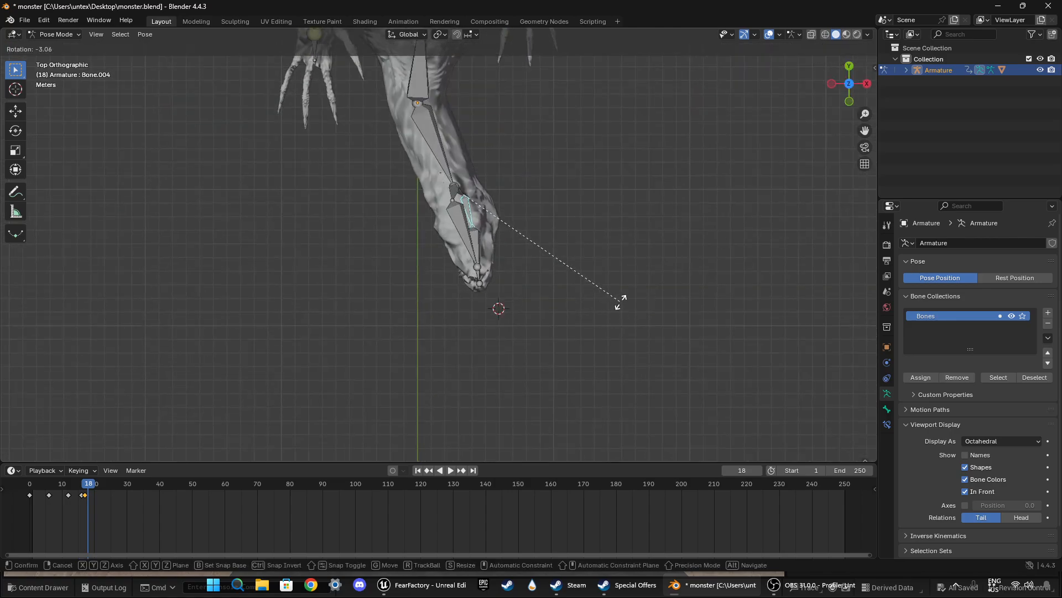
left_click(620, 304)
key("i")
Step: Scrub and play back the animation to examine the jaw's settling motion from a raised perspective
left_click_drag(104, 485, 75, 485)
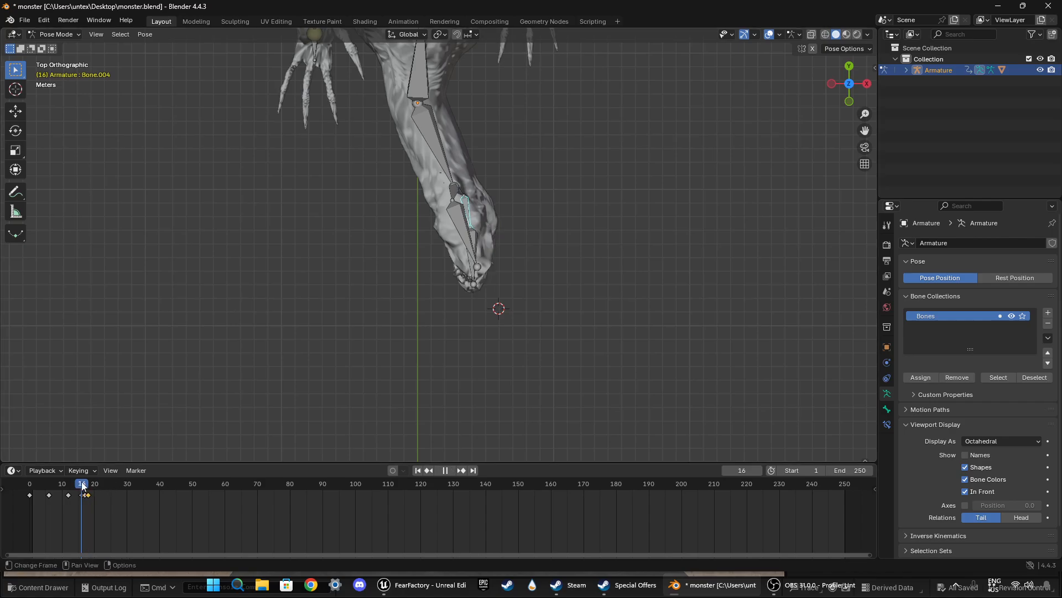
middle_click_drag(299, 354, 364, 220)
key("space")
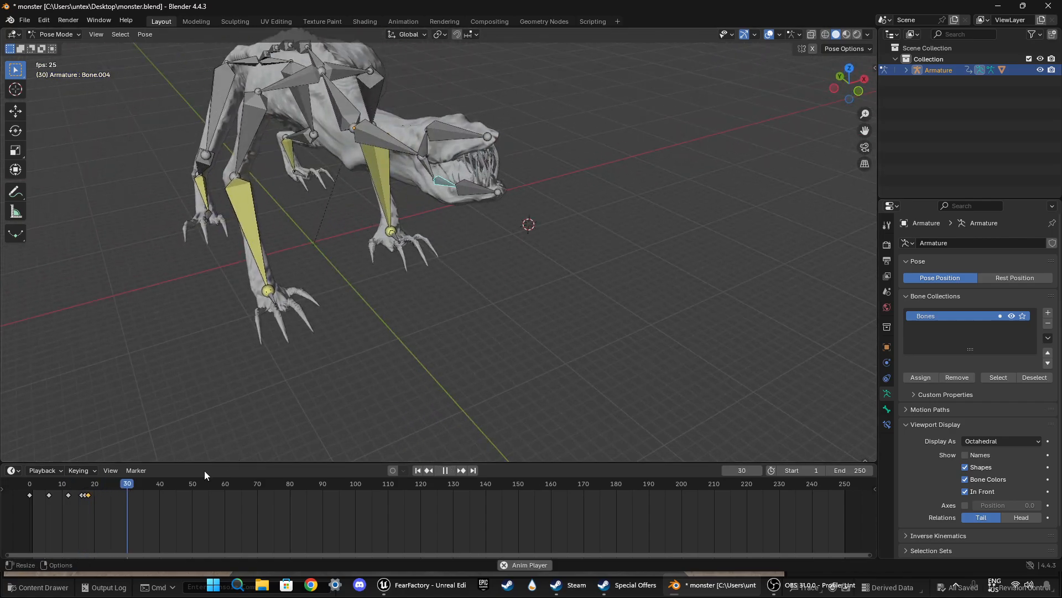
Step: Play back and scrub the head turn, examining the neck and jaw motion from side and three-quarter views
left_click(46, 486)
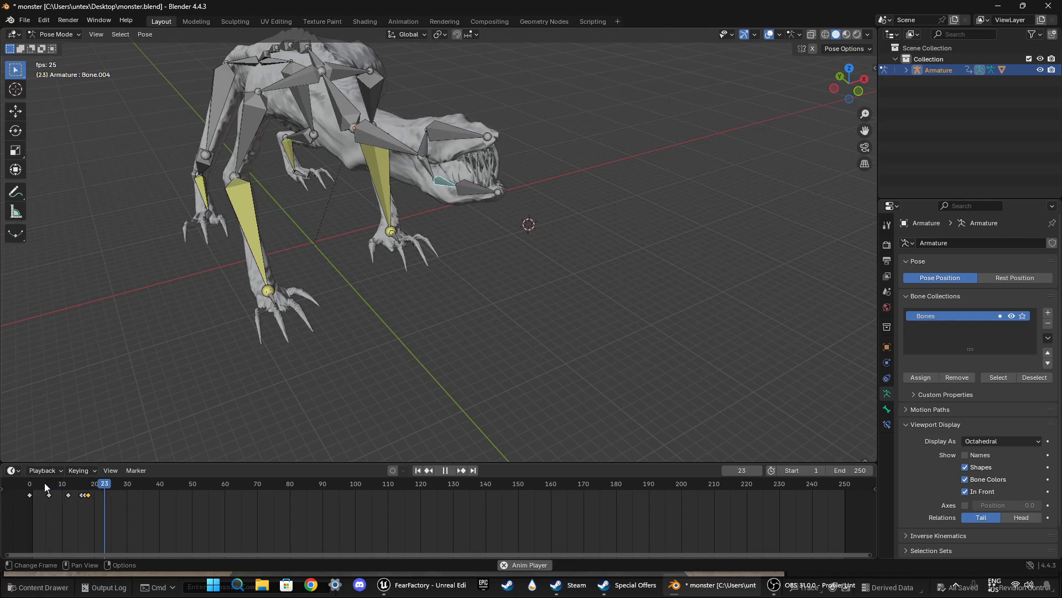
key("space")
middle_click_drag(355, 306, 505, 278)
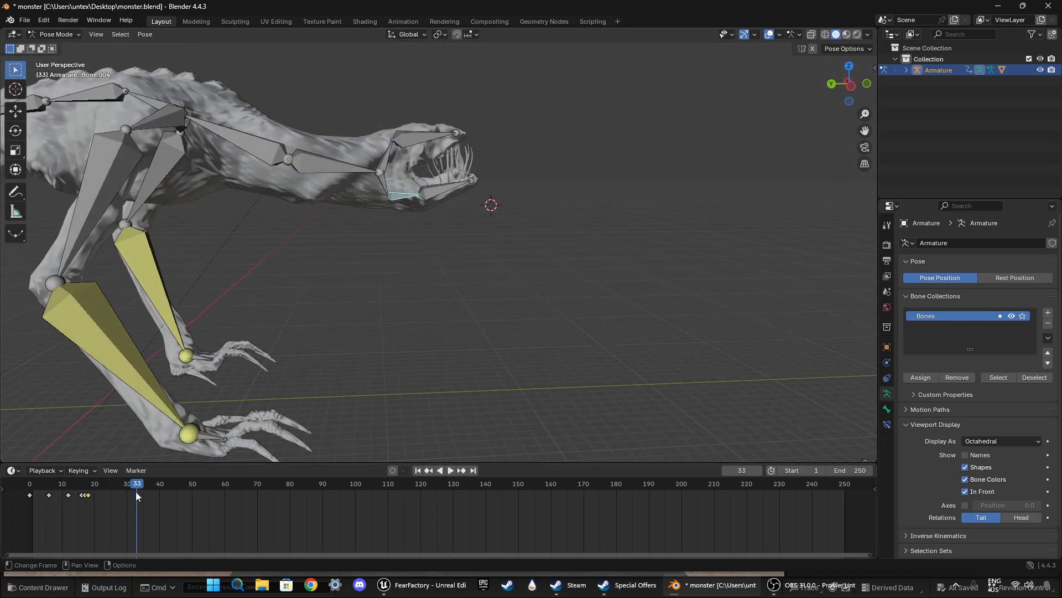
left_click_drag(127, 486, 31, 486)
middle_click_drag(424, 322, 551, 324)
key("space")
key("space")
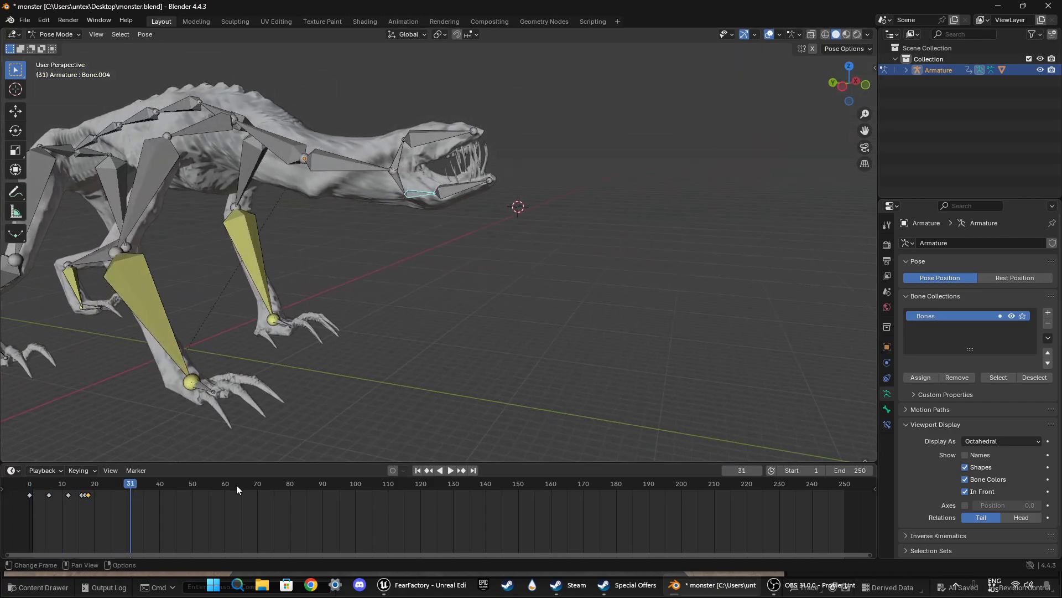
Step: At frame 30, keyframe the front neck bone together with the head, upper jaw and lower jaw bones
left_click_drag(134, 481, 127, 485)
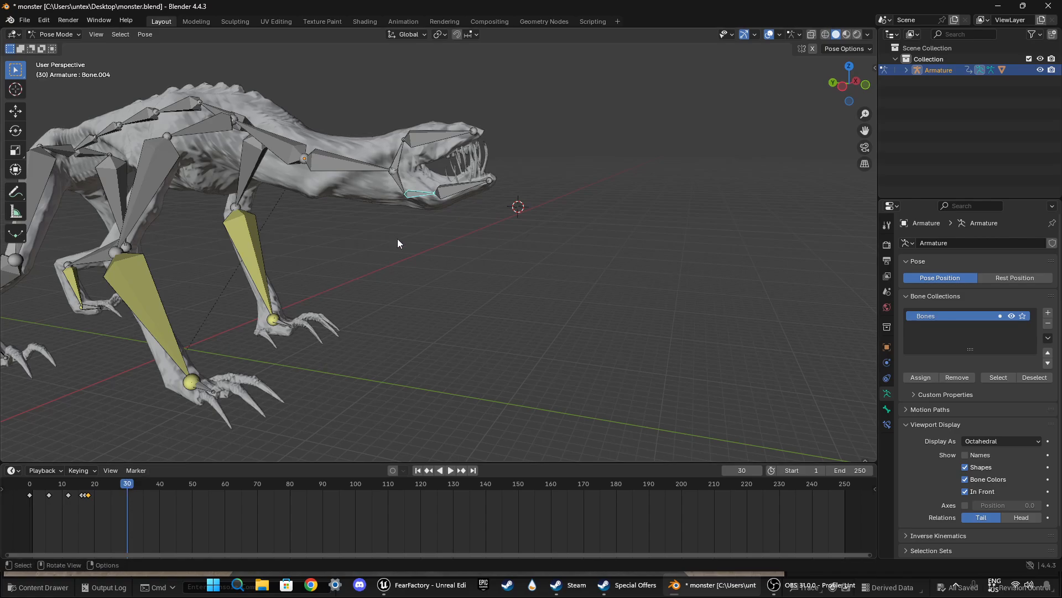
left_click_drag(329, 103, 532, 254)
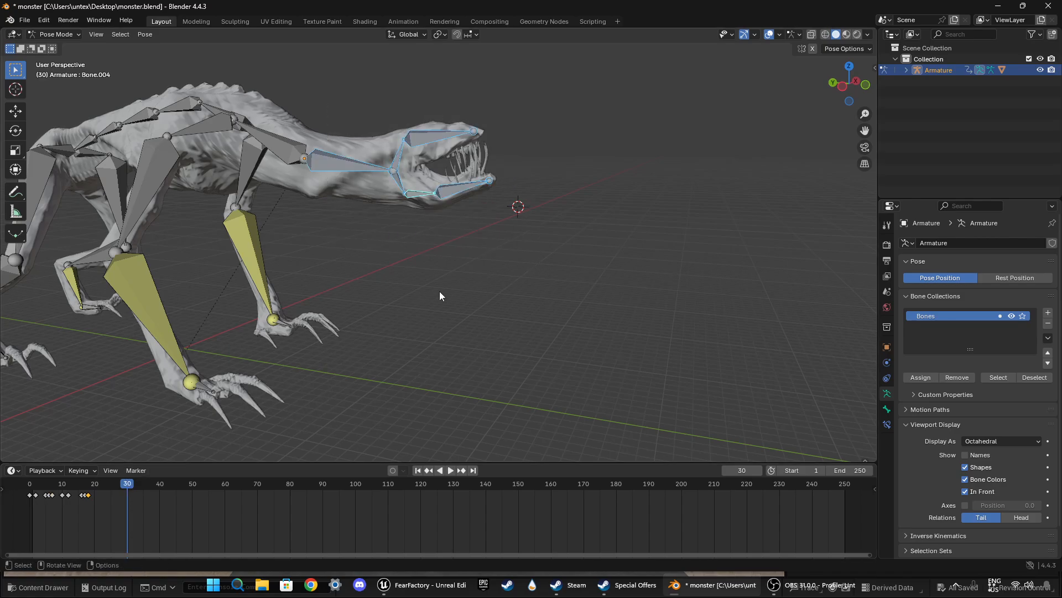
key("i")
left_click(386, 367)
middle_click_drag(385, 367, 394, 366)
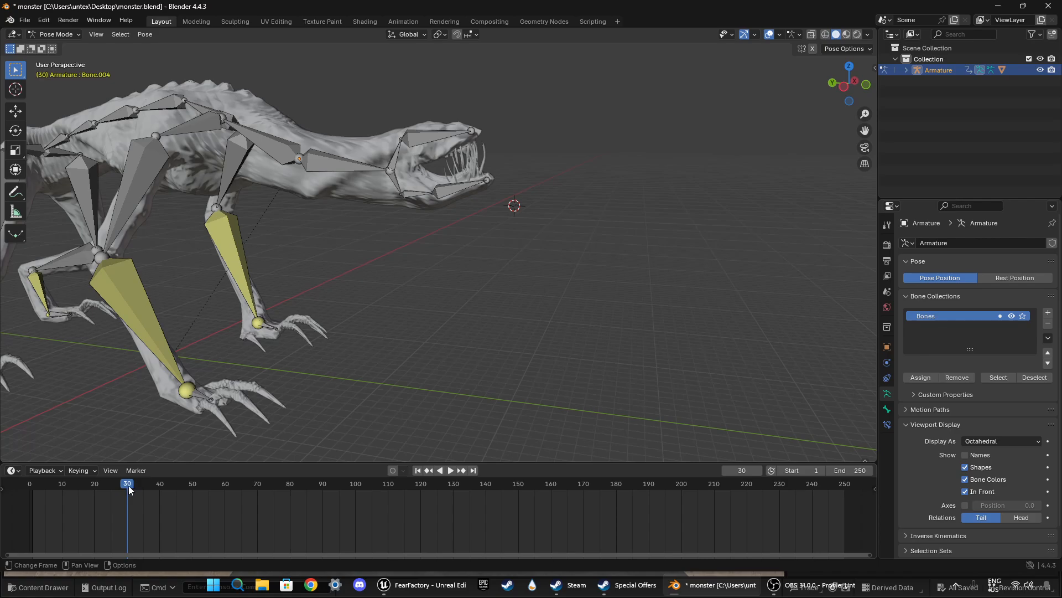
Step: At frame 34, rotate the front neck bone downward by about 7° and another 15.4°, and keyframe it
left_click_drag(131, 490, 141, 484)
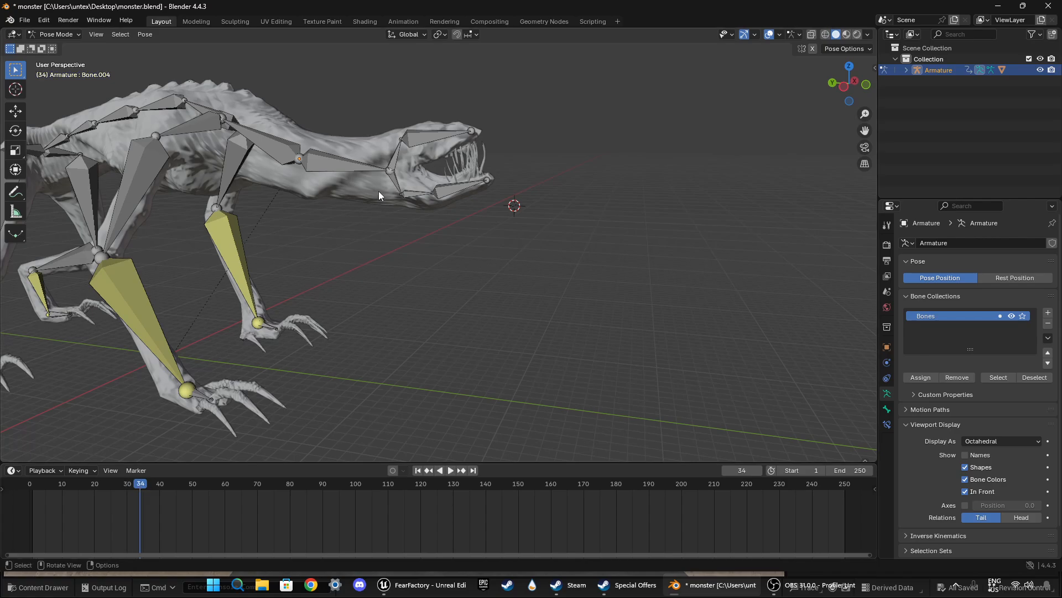
left_click(369, 180)
key("r")
left_click(413, 241)
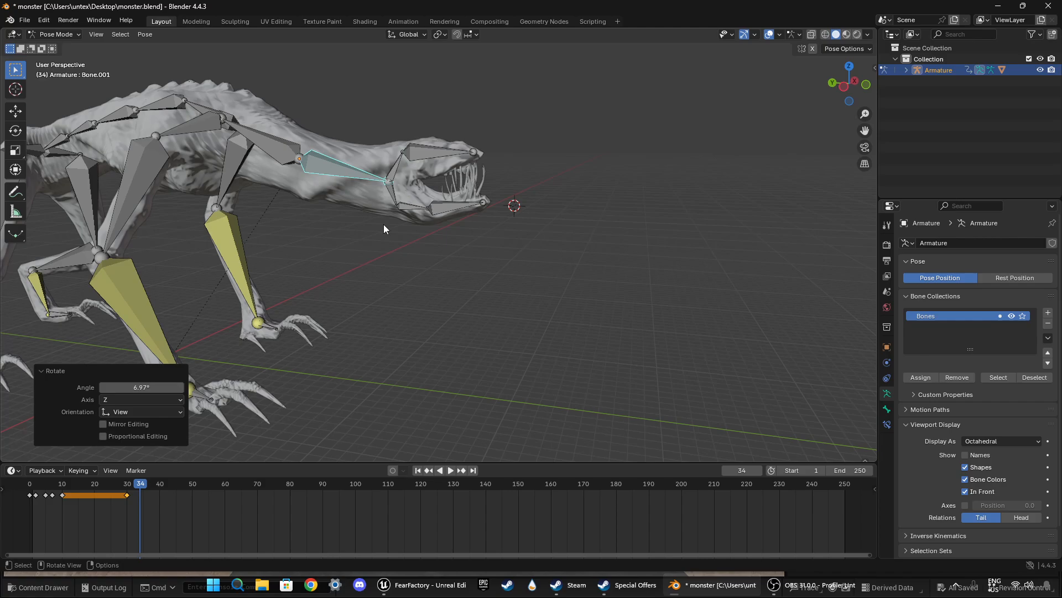
key("r")
left_click(370, 260)
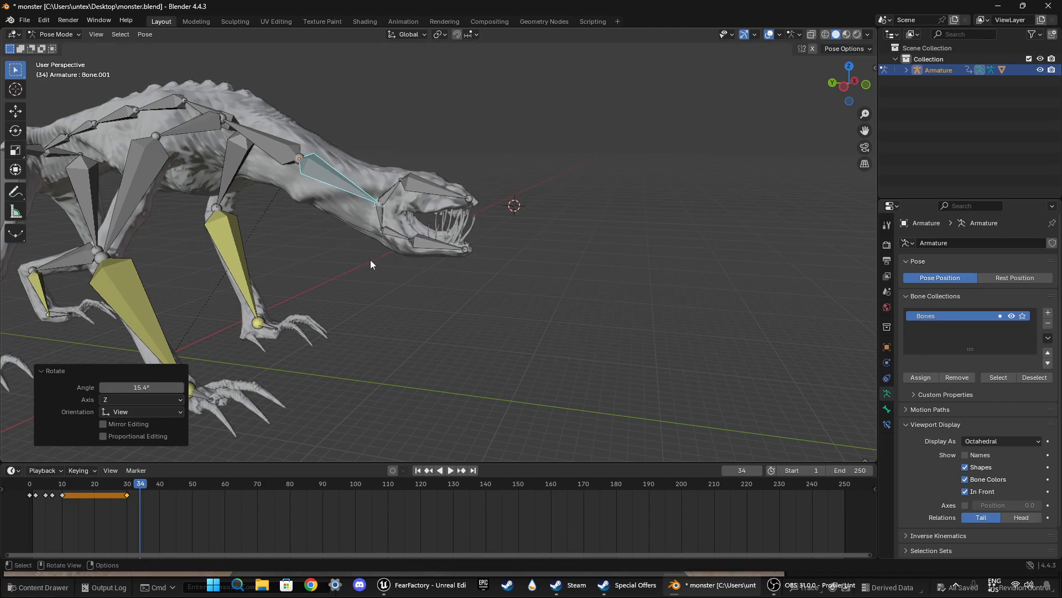
key("i")
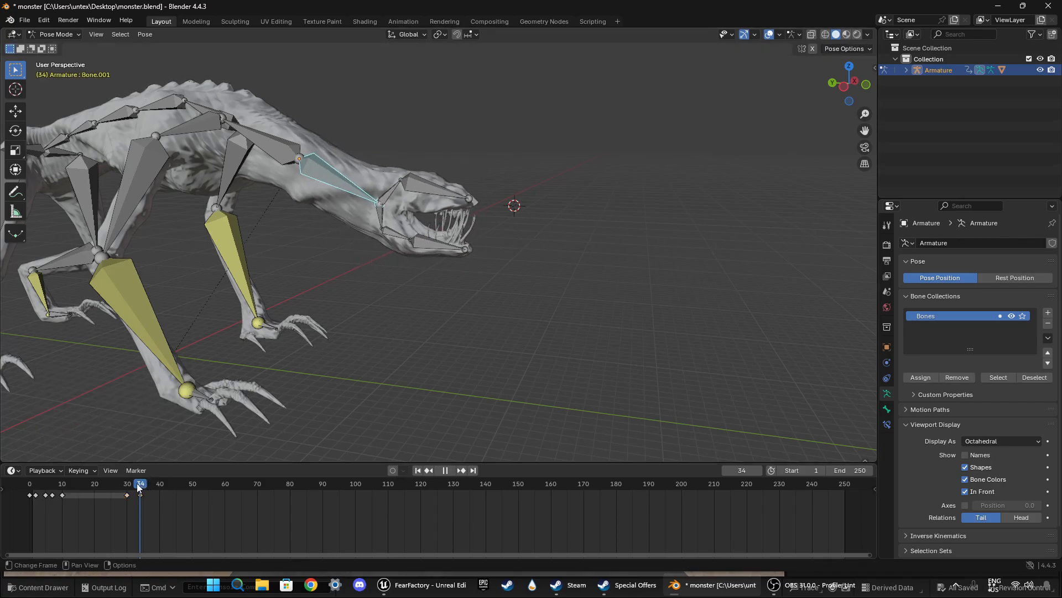
Step: Preview the head drop, then at frame 33 rotate the front neck bone 1.21° and keyframe it
left_click(108, 483)
key("space")
key("space")
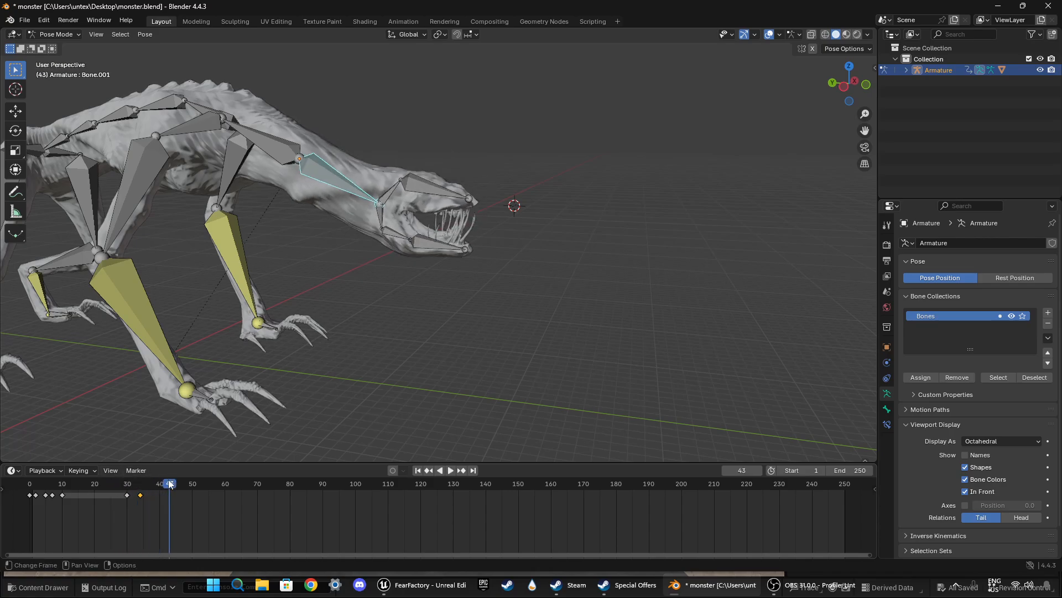
left_click_drag(169, 485, 137, 485)
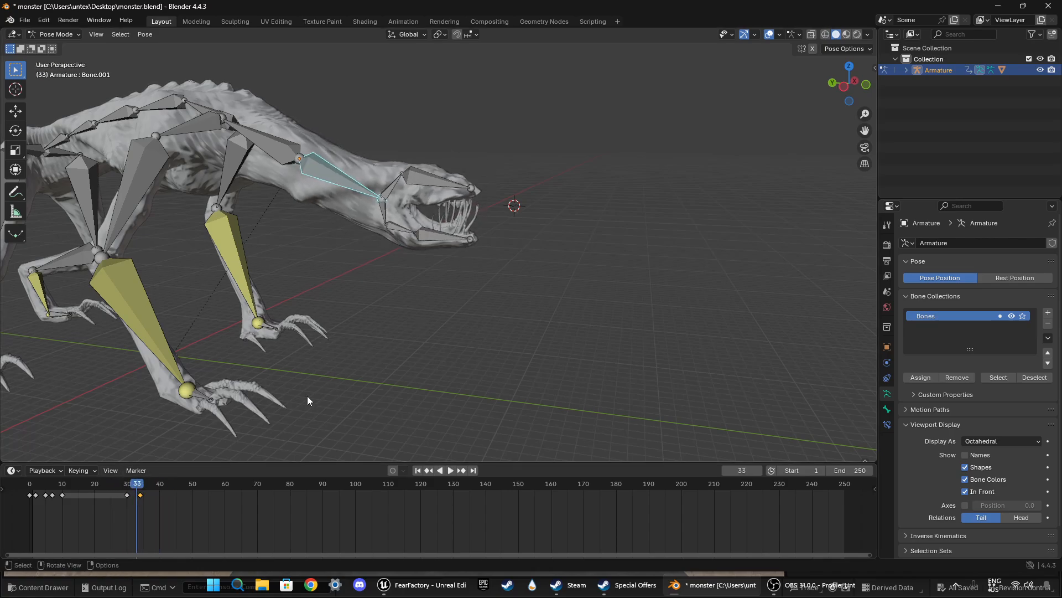
key("r")
left_click(369, 288)
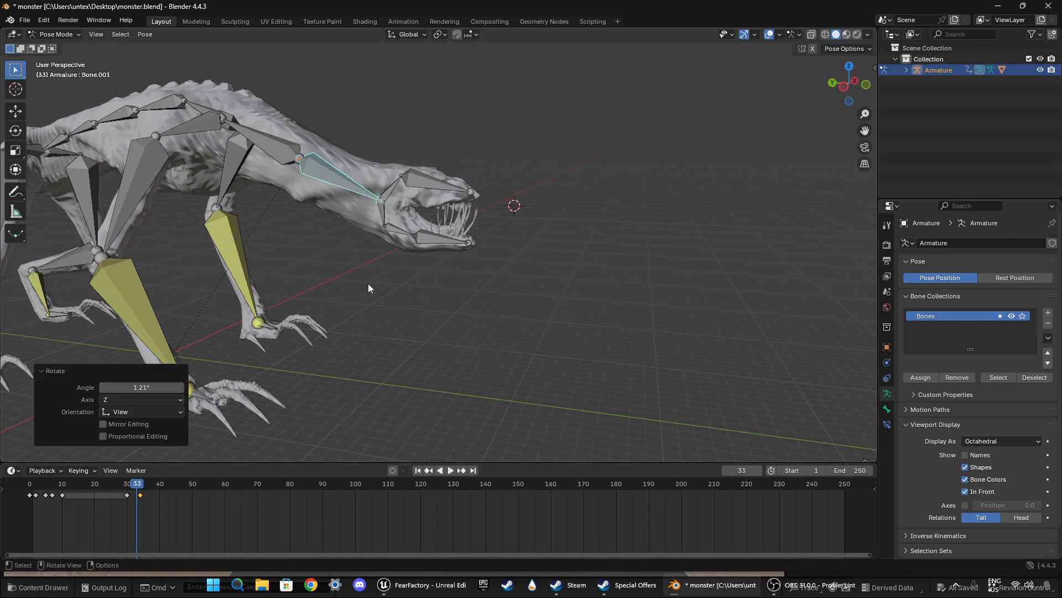
key("i")
Step: At frame 37, rotate the front neck bone about -0.9°, keyframe it and play back the head drop
key("space")
left_click(107, 485)
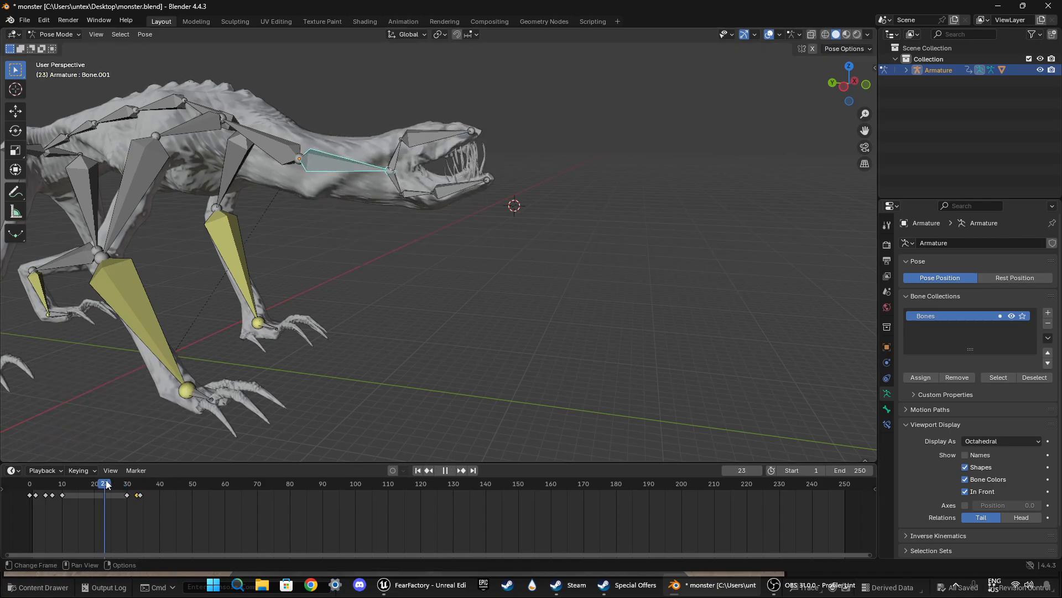
key("space")
key("space")
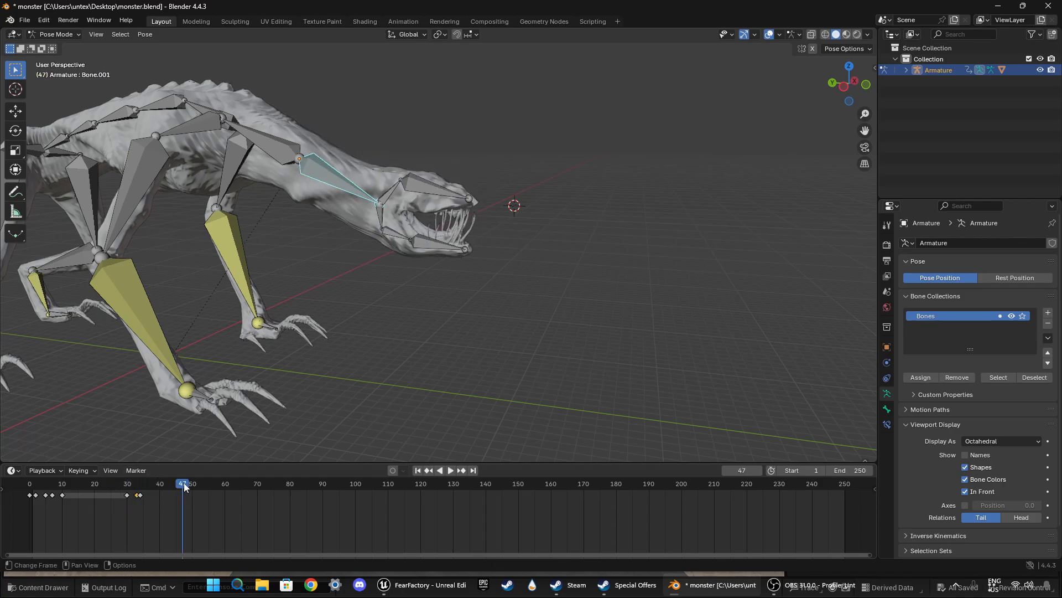
left_click_drag(185, 487, 145, 490)
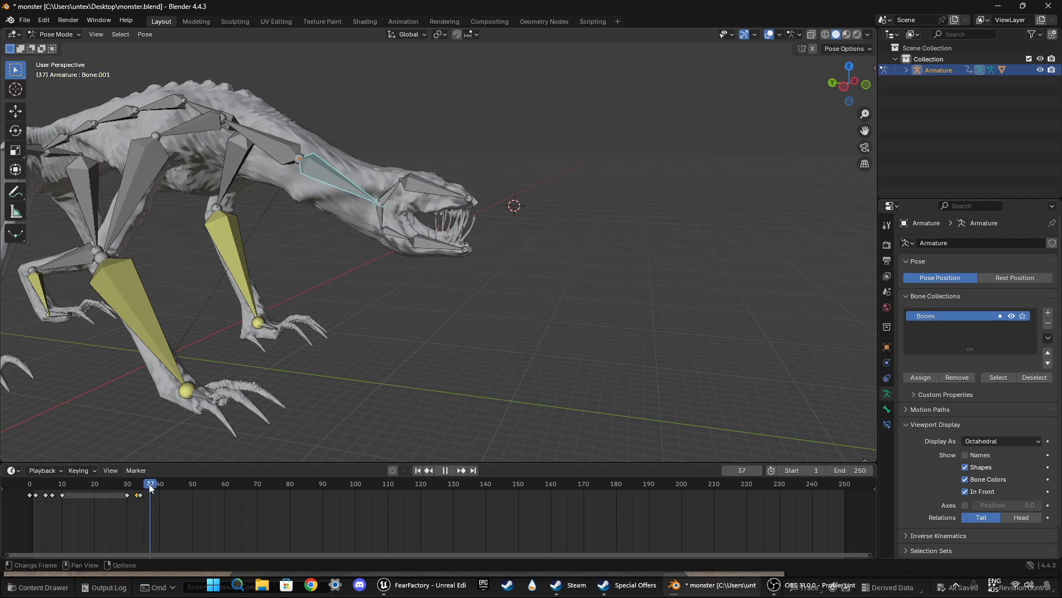
key("r")
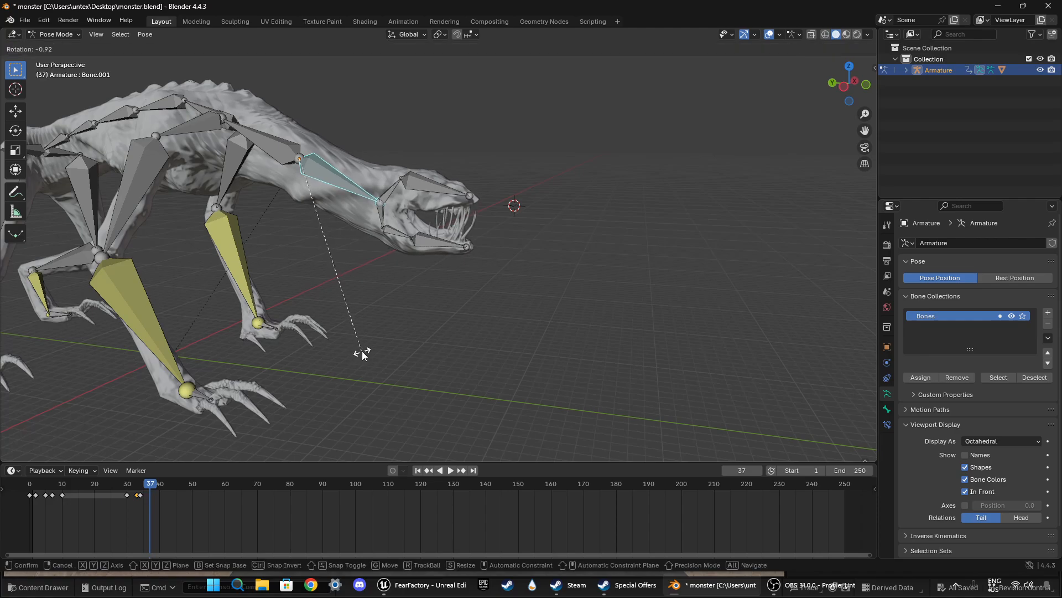
left_click(362, 350)
key("i")
left_click_drag(161, 490, 111, 485)
key("space")
key("space")
middle_click_drag(425, 339, 452, 324)
left_click(390, 238)
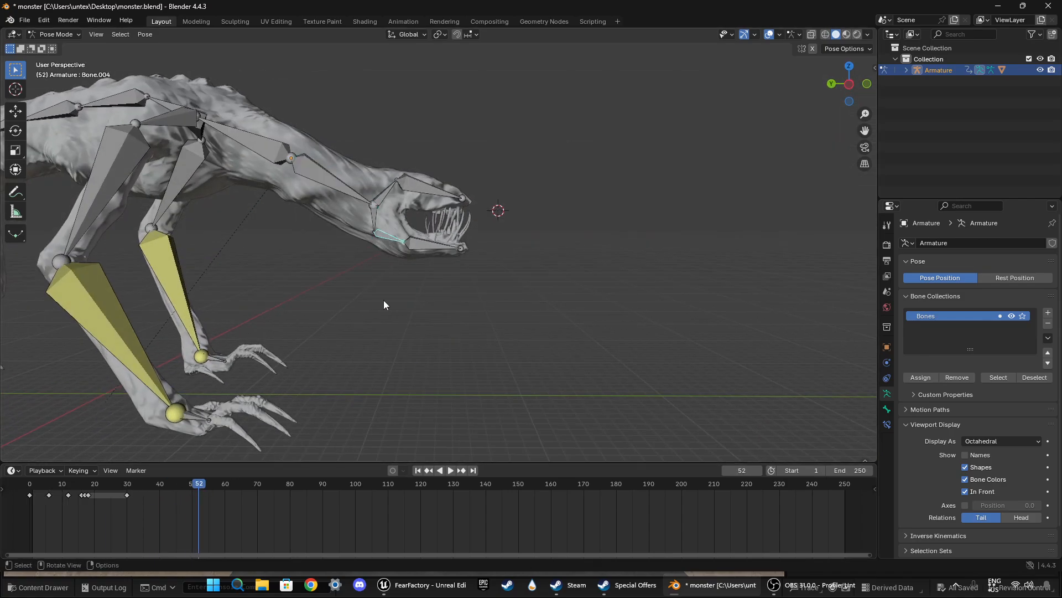
key("r")
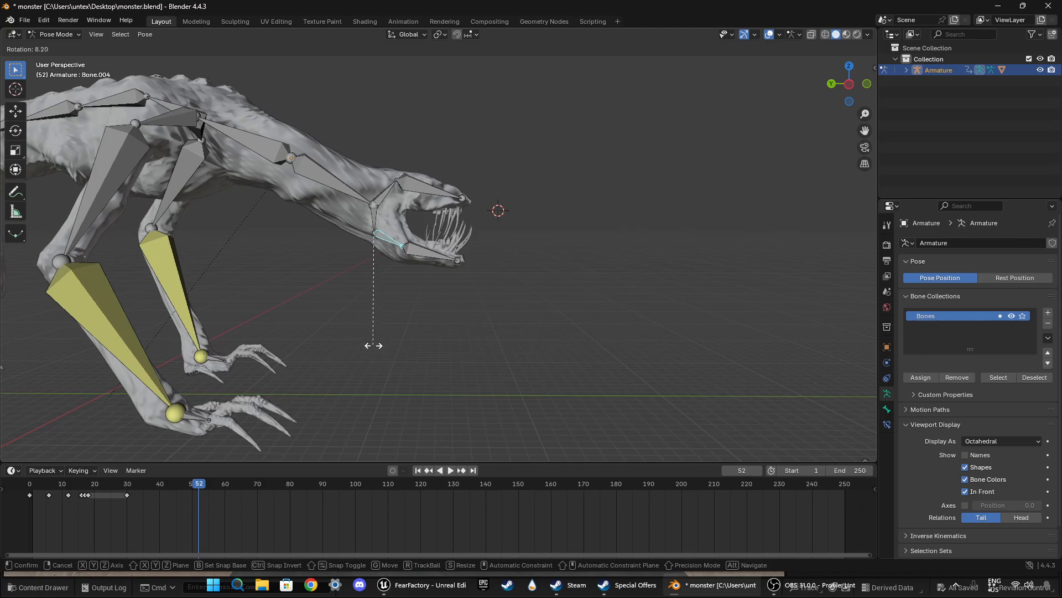
left_click(352, 377)
Step: At frame 38, rotate the lower jaw base bone 16.8° to open the mouth and keyframe it
left_click_drag(203, 481, 128, 483)
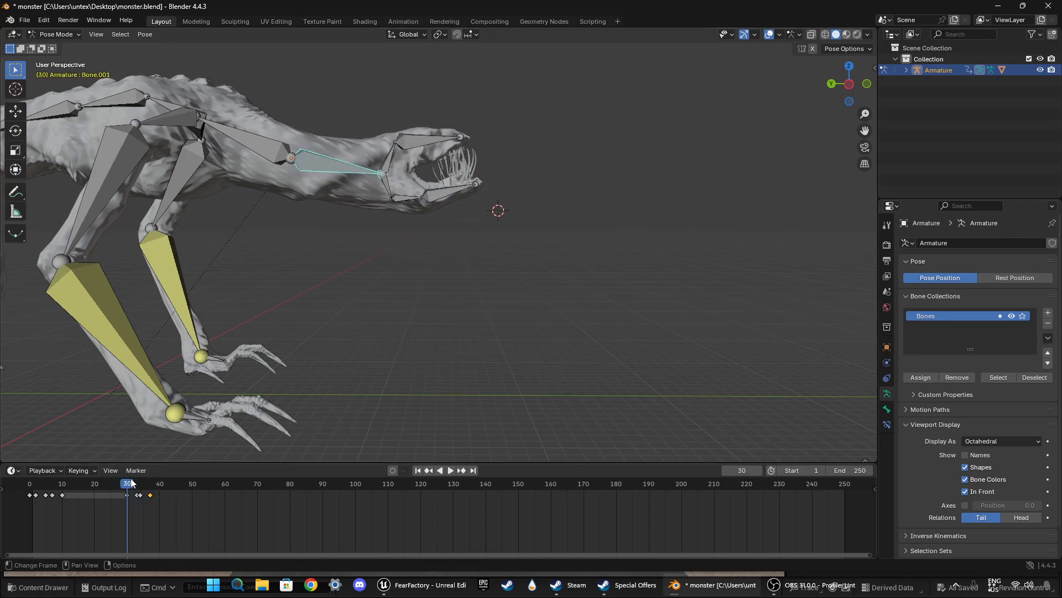
key("space")
mouse_move(148, 486)
left_mouse_down()
mouse_move(131, 485)
mouse_move(154, 495)
left_mouse_up()
left_click(383, 237)
key("r")
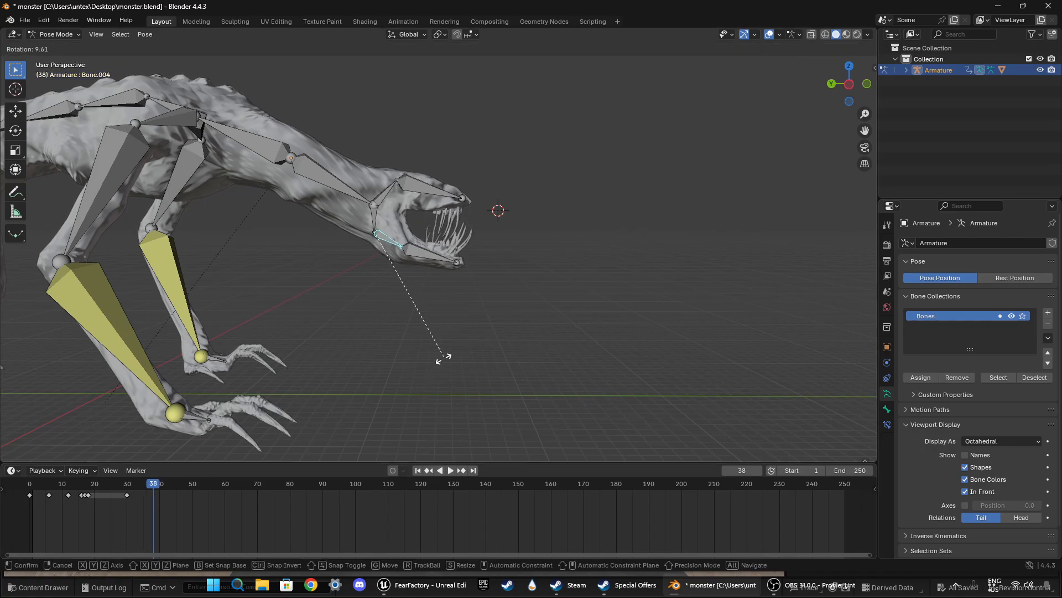
left_click(432, 374)
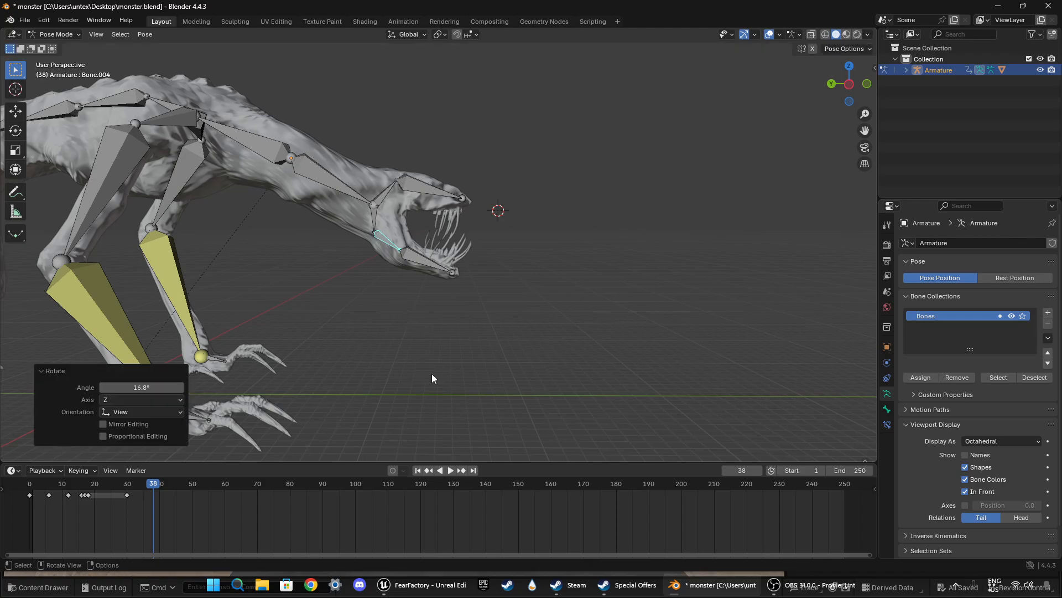
key("i")
Step: At frame 37, rotate the lower jaw base bone very slightly further open and keyframe it
middle_click_drag(441, 368, 279, 366)
mouse_move(155, 487)
left_mouse_down()
mouse_move(114, 487)
mouse_move(150, 487)
left_mouse_up()
key("space")
key("space")
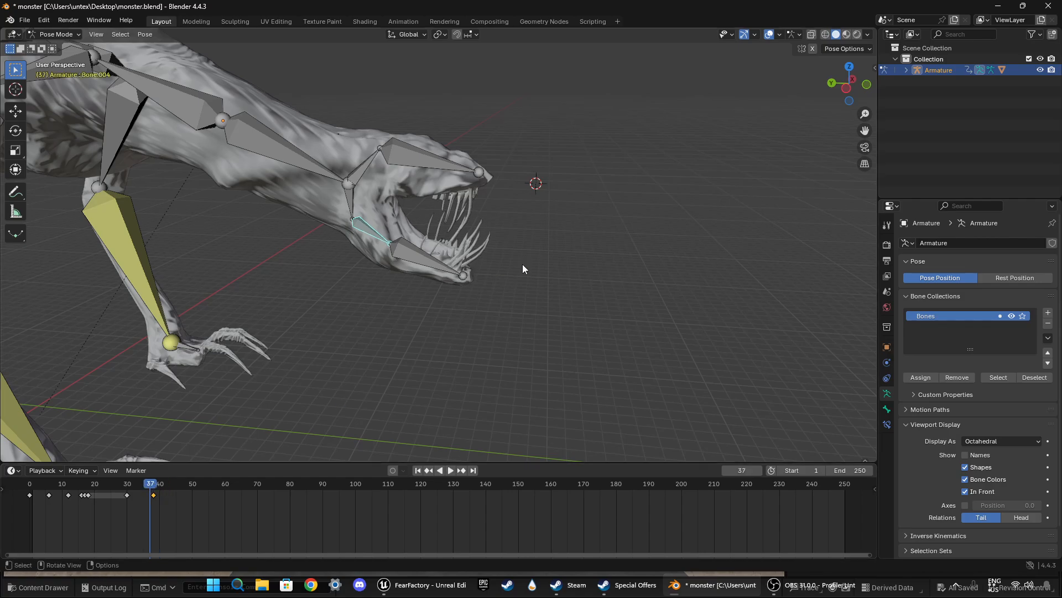
middle_click_drag(523, 265, 536, 254)
key("r")
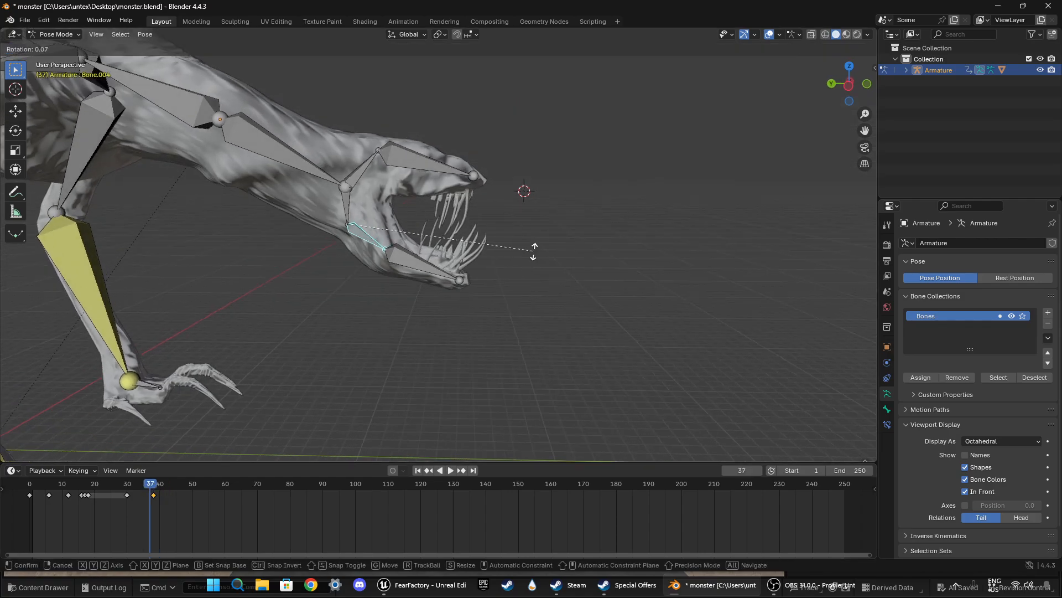
left_click(533, 254)
key("i")
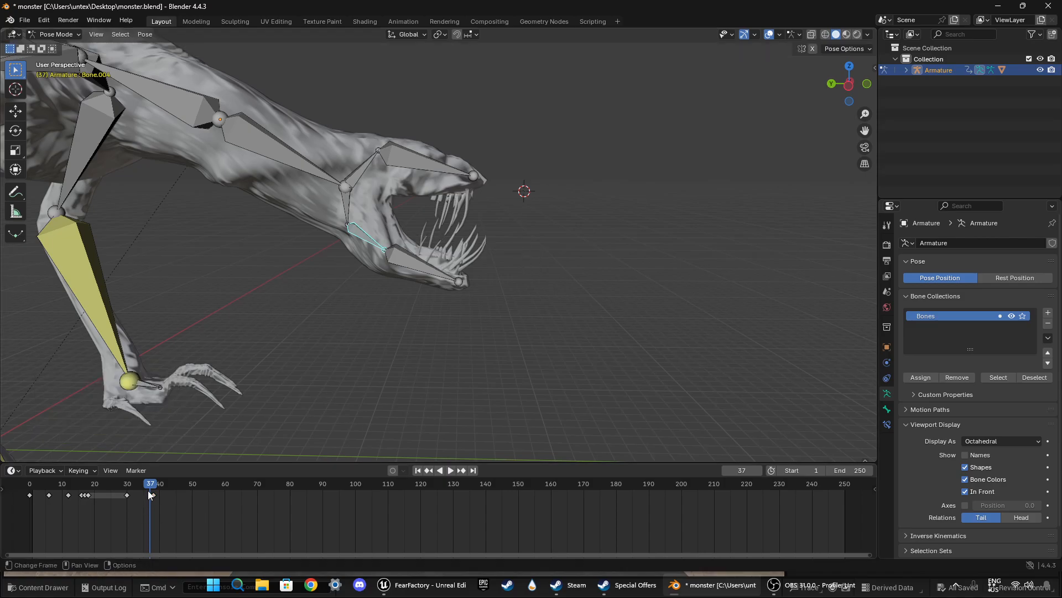
Step: At frame 42, rotate the lower jaw base bone upward to partly close the mouth and keyframe it
mouse_move(152, 482)
left_mouse_down()
mouse_move(112, 482)
mouse_move(167, 484)
left_mouse_up()
key("space")
key("space")
key("r")
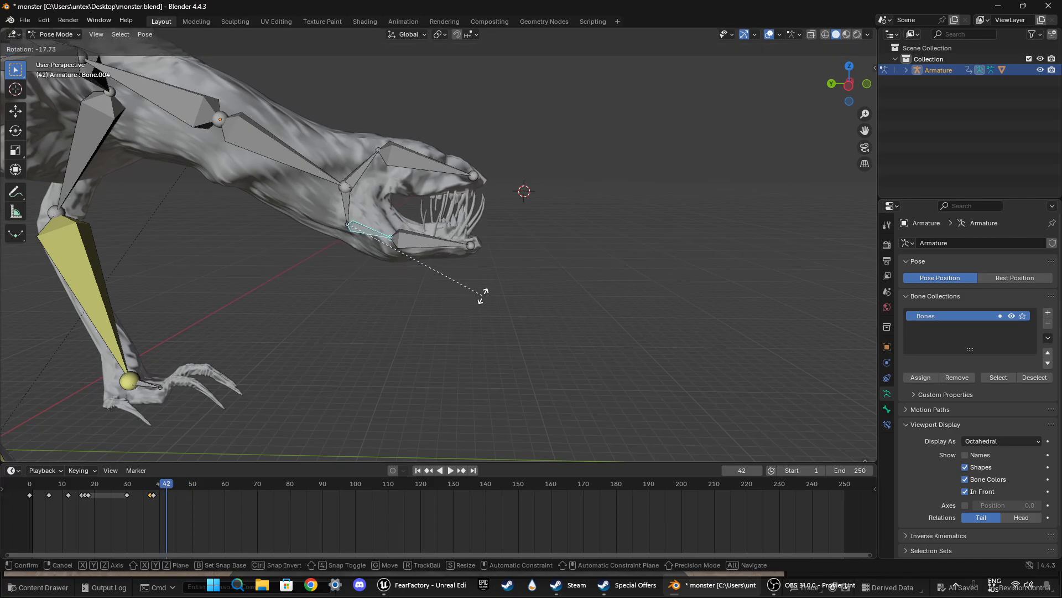
left_click(487, 291)
key("i")
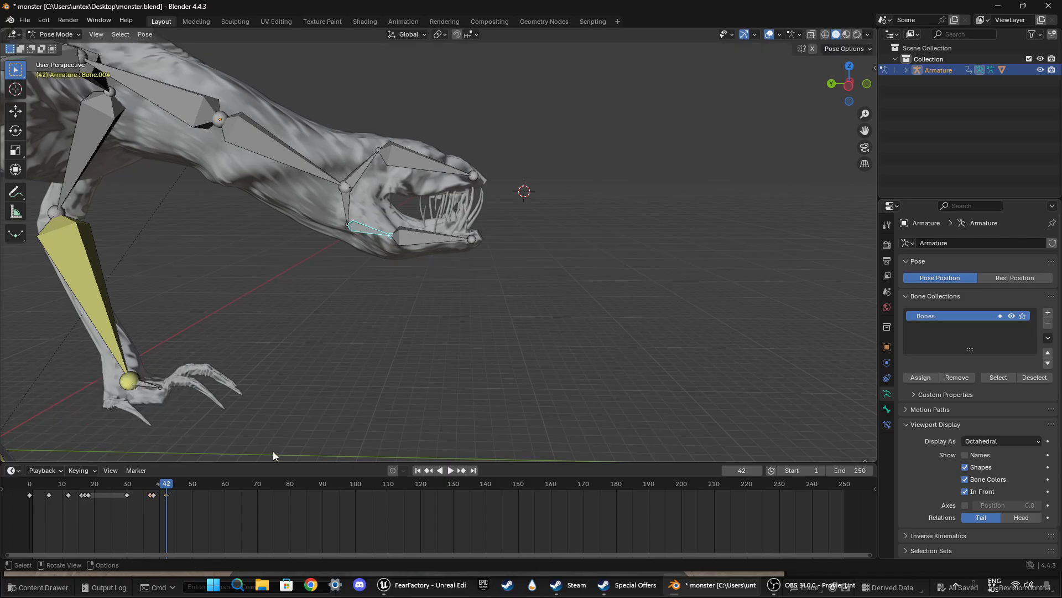
Step: At frame 41, rotate the lower jaw base bone slightly upward, keyframe it and play back the jaw closing
mouse_move(167, 484)
left_mouse_down()
mouse_move(124, 486)
mouse_move(205, 486)
mouse_move(165, 485)
left_mouse_up()
key("r")
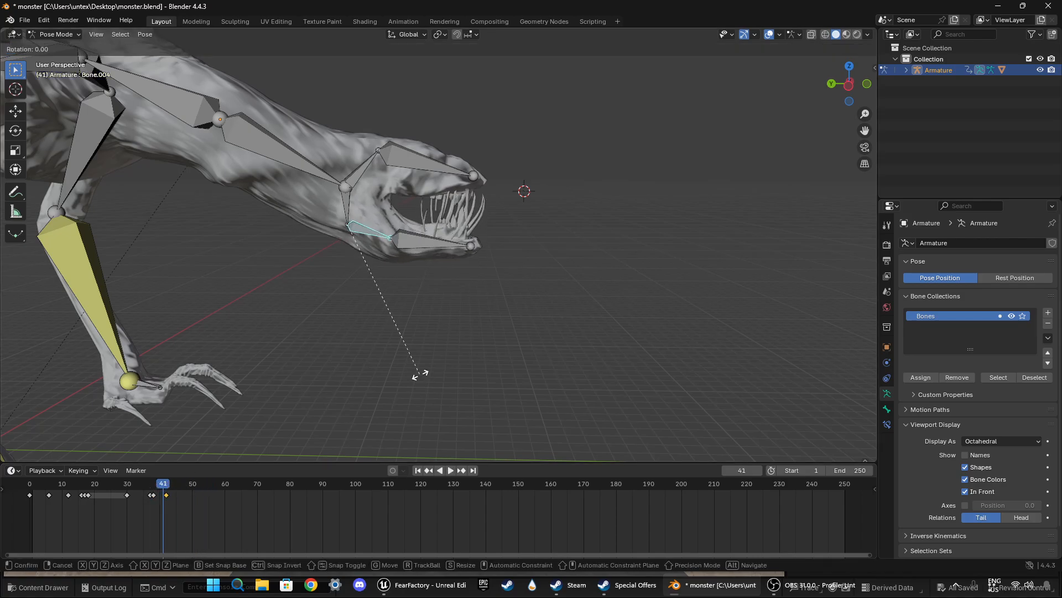
left_click(422, 372)
key("i")
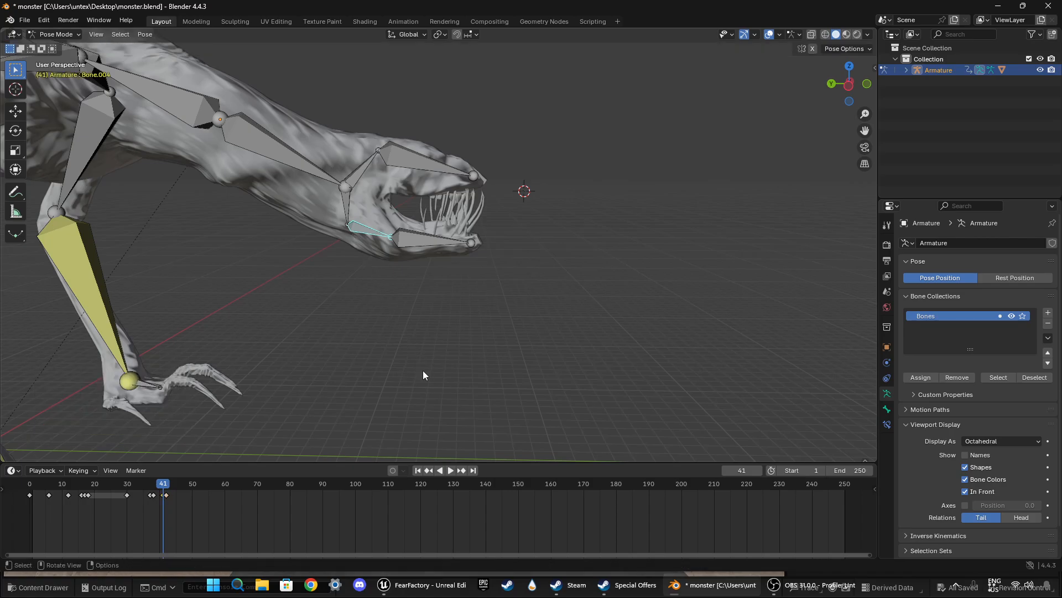
left_click_drag(175, 489, 115, 476)
key("space")
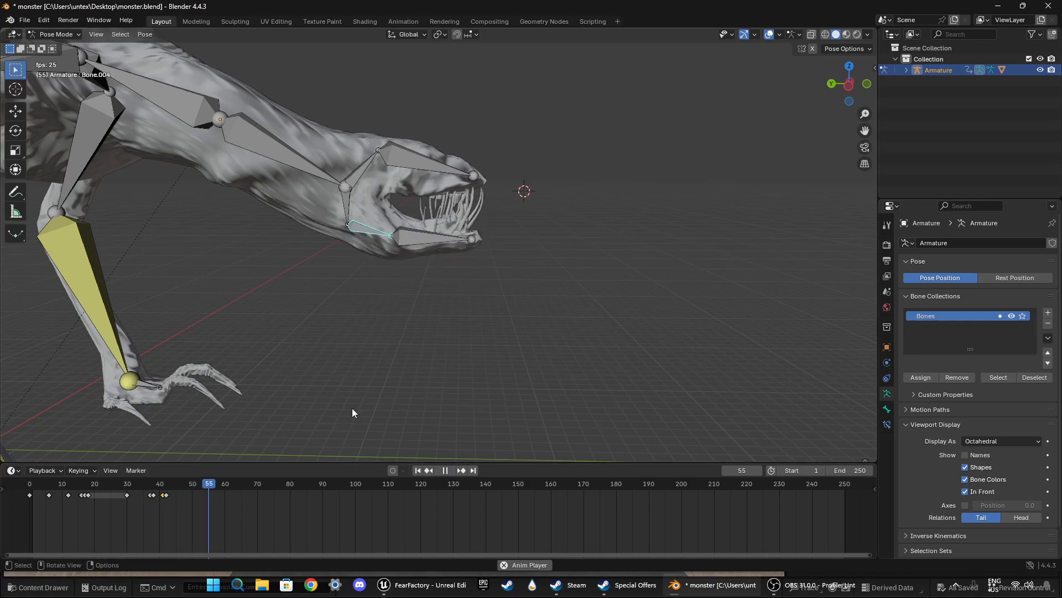
middle_click_drag(352, 408, 392, 331)
key("space")
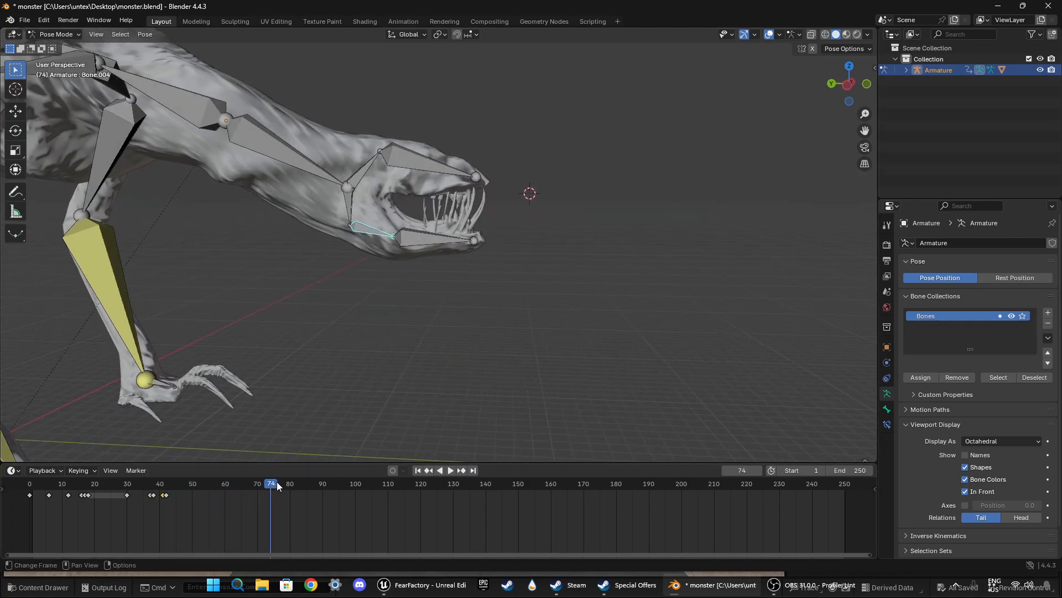
Step: At frame 37, rotate the front lower jaw bone 11.1° to widen the mouth opening and keyframe it
mouse_move(165, 483)
left_mouse_down()
mouse_move(126, 483)
mouse_move(151, 482)
left_mouse_up()
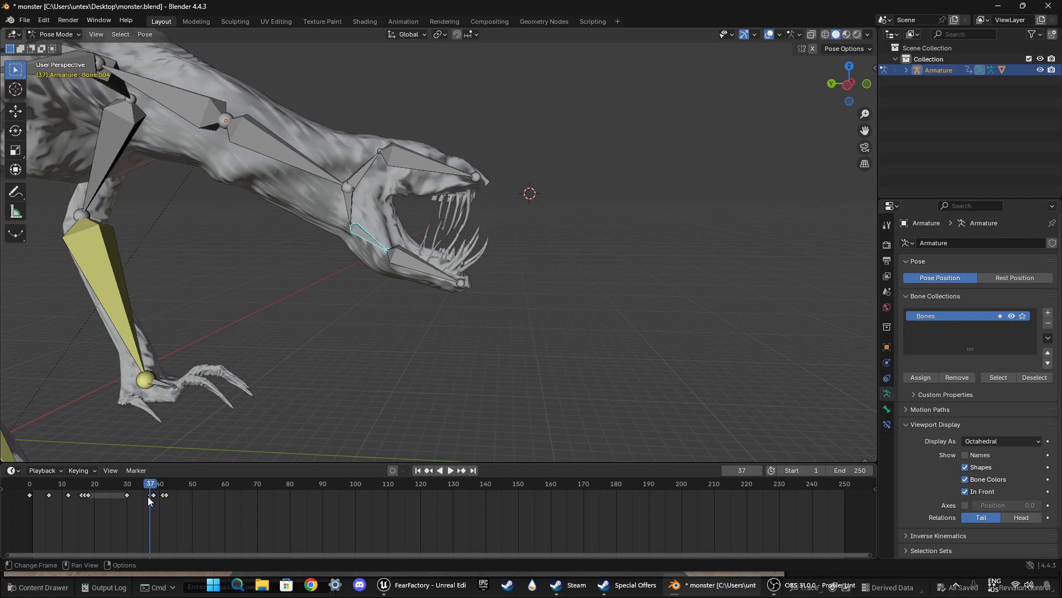
left_click(399, 259)
middle_click_drag(400, 261, 399, 313)
key("r")
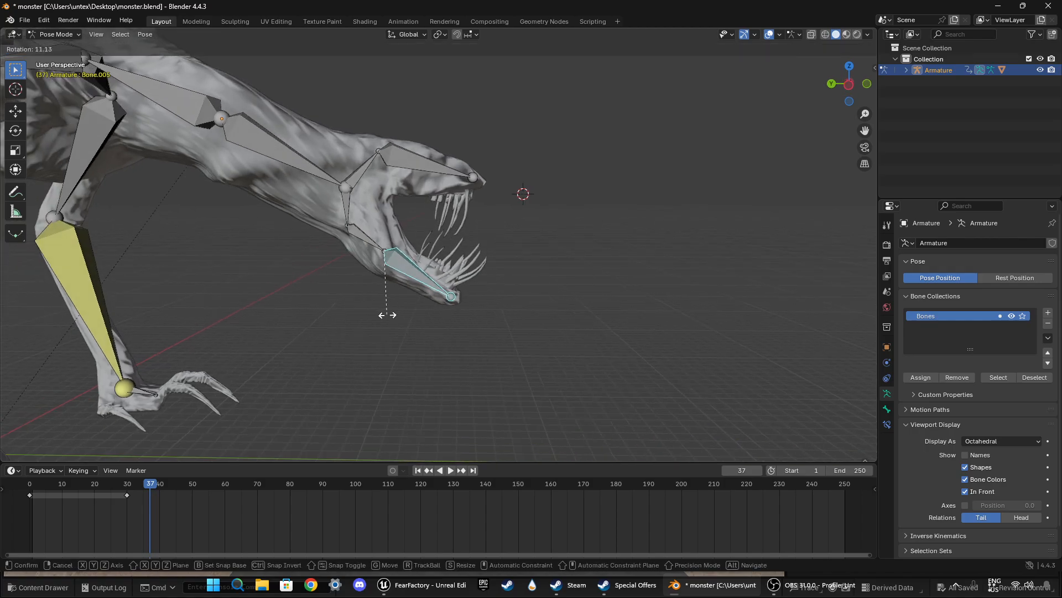
left_click(387, 315)
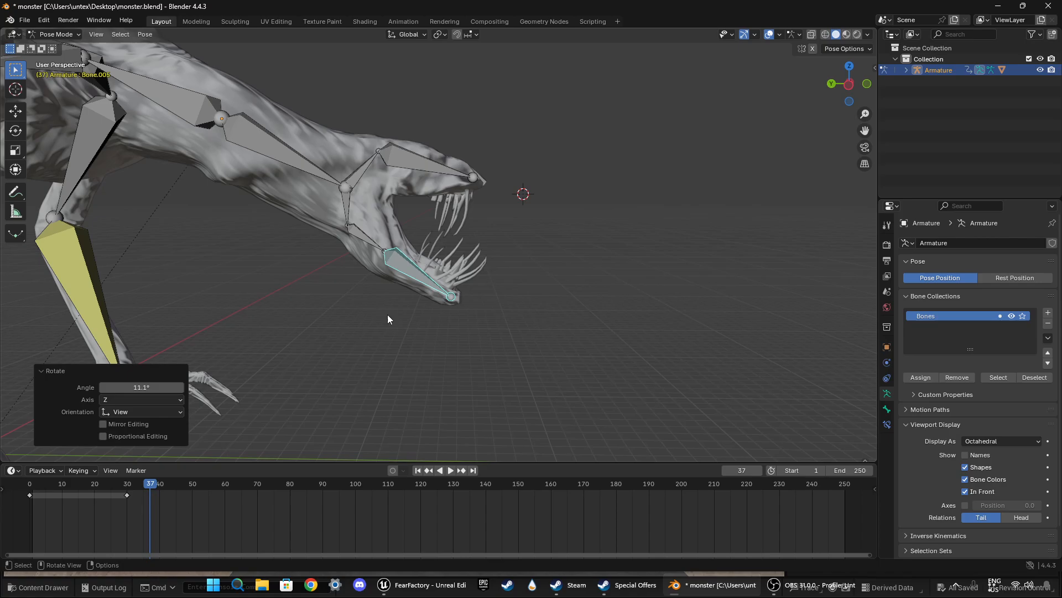
key("i")
Step: Shift the lower jaw base bone's closing keyframes to frames 43–44 and play back the motion
left_click_drag(153, 487, 176, 490)
left_click(357, 238)
key("g")
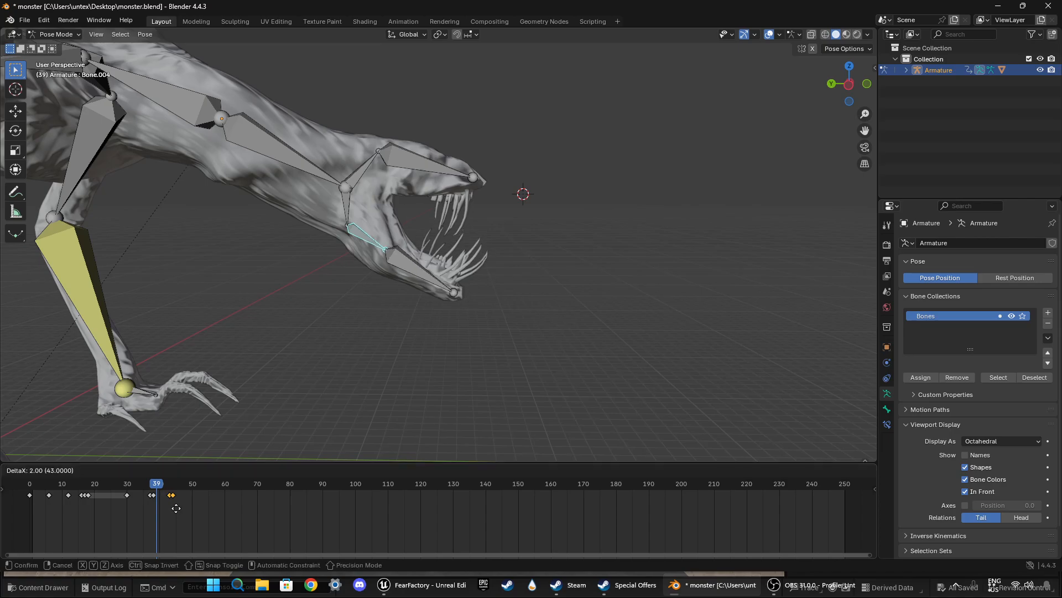
left_click(173, 506)
key("space")
Step: Replay the head drop and jaw closing from before frame 30 several times to check the timing
key("space")
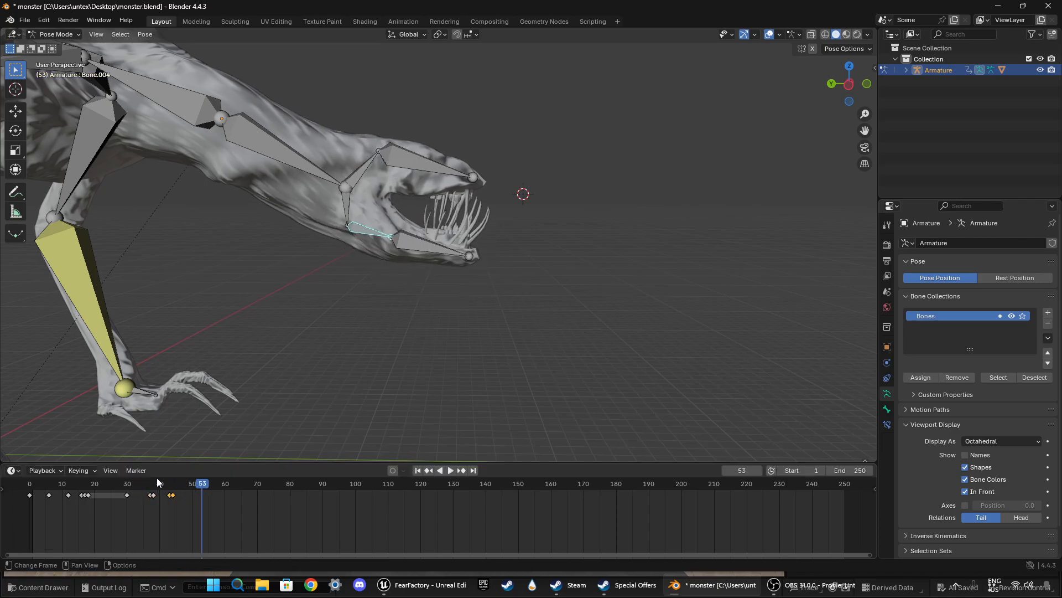
left_click_drag(206, 483, 123, 485)
key("space")
left_click(156, 484)
key("space")
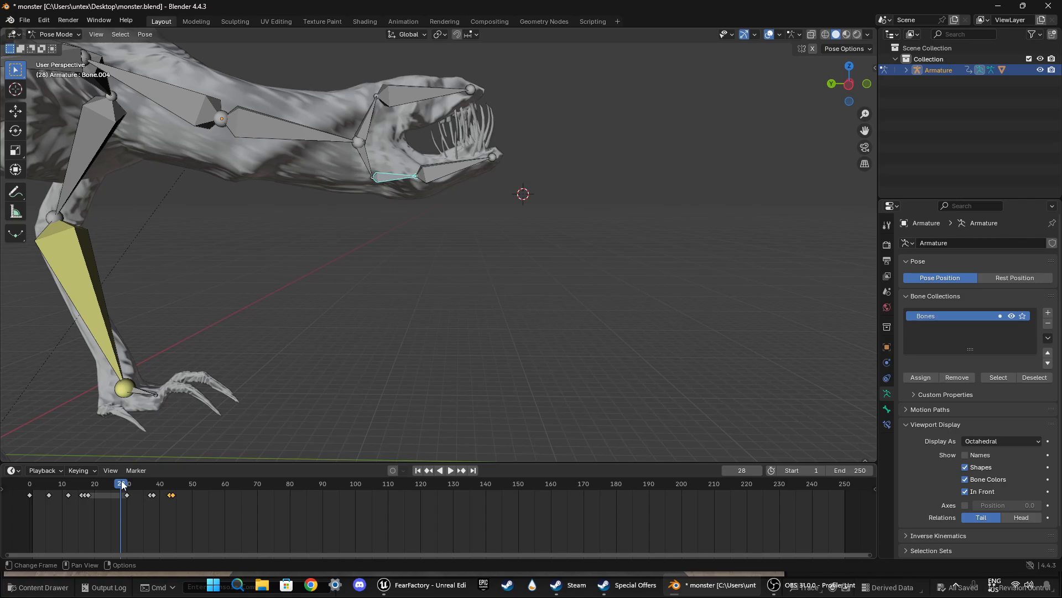
left_click_drag(123, 485, 123, 485)
key("space")
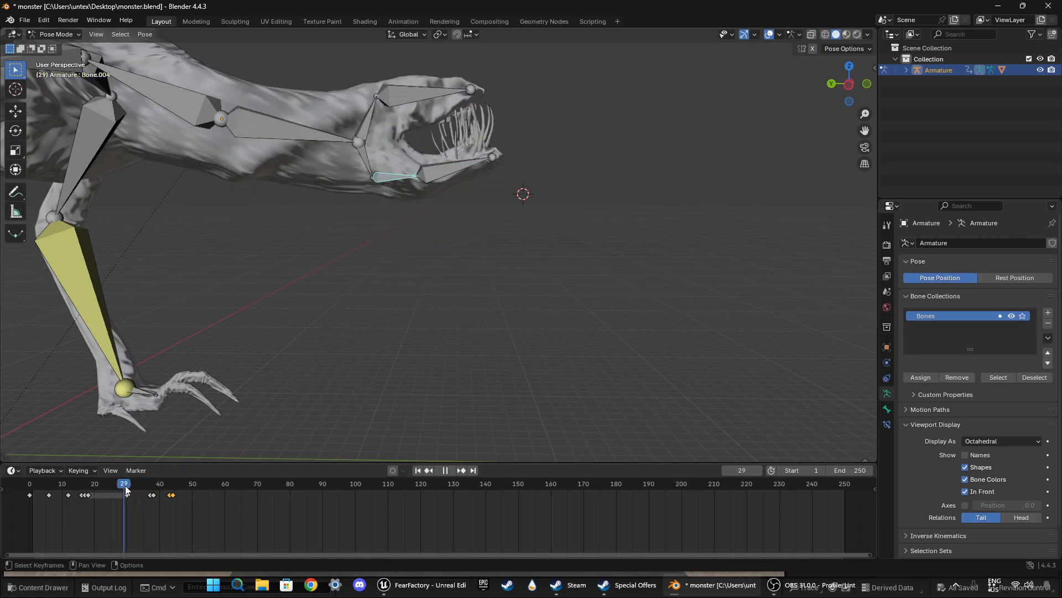
key("space")
left_click_drag(185, 493, 105, 480)
key("space")
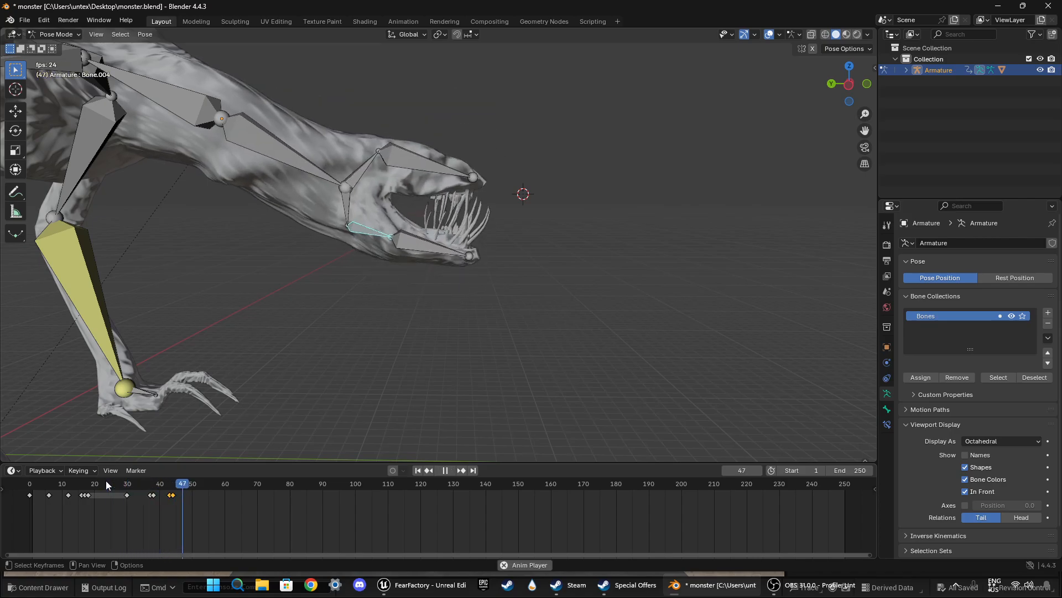
key("space")
left_click_drag(215, 479, 170, 480)
key("space")
Step: Move the lower jaw base bone's closing keyframes to frames 55–56 and play back the result
key("g")
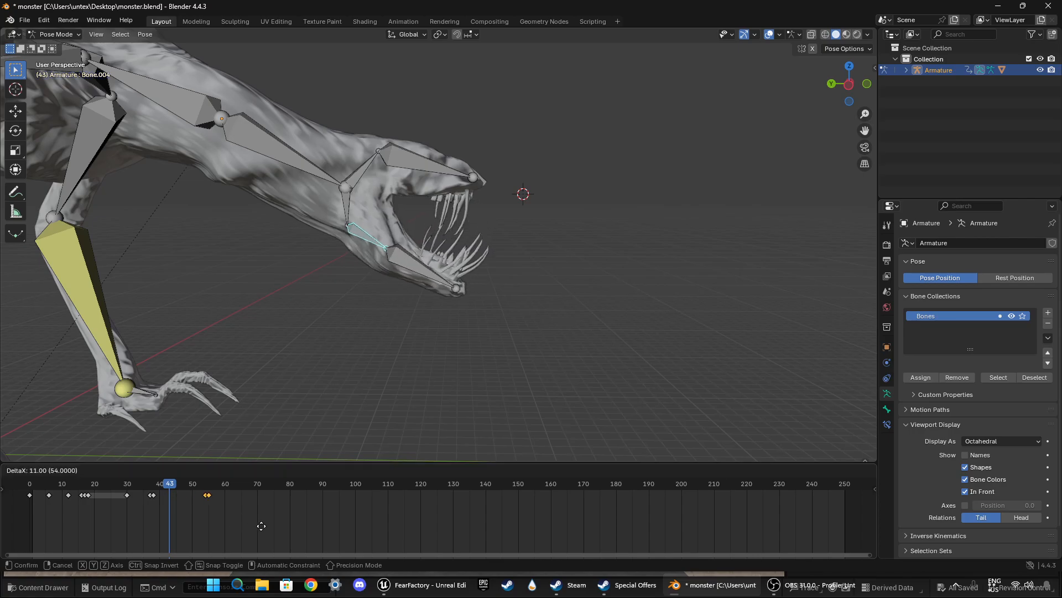
left_click(262, 526)
key("space")
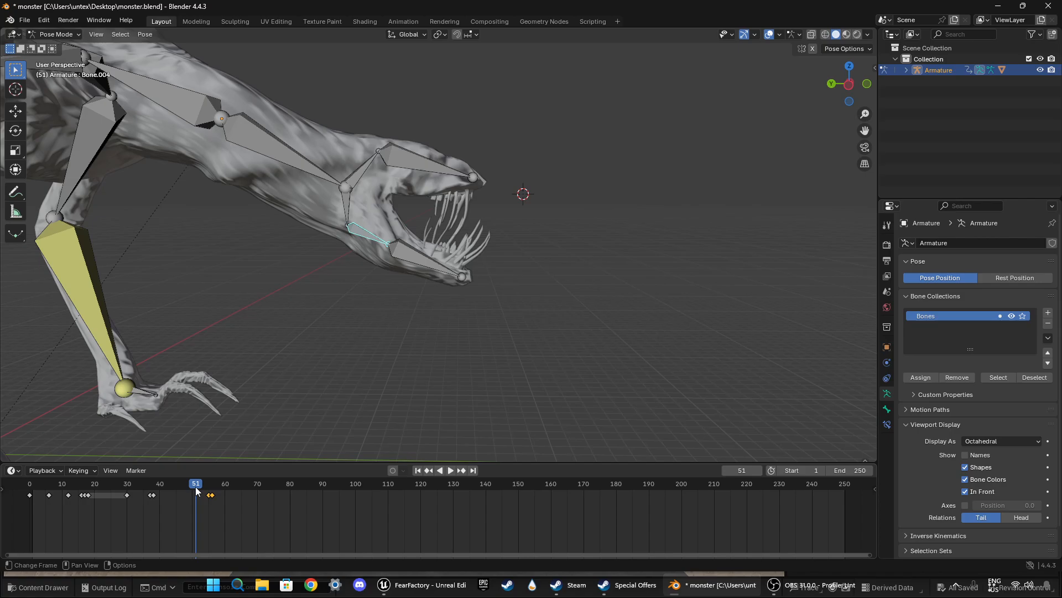
Step: Keyframe the lower jaw base bone at frame 45 and duplicate that keyframe to frame 50
left_click(176, 483)
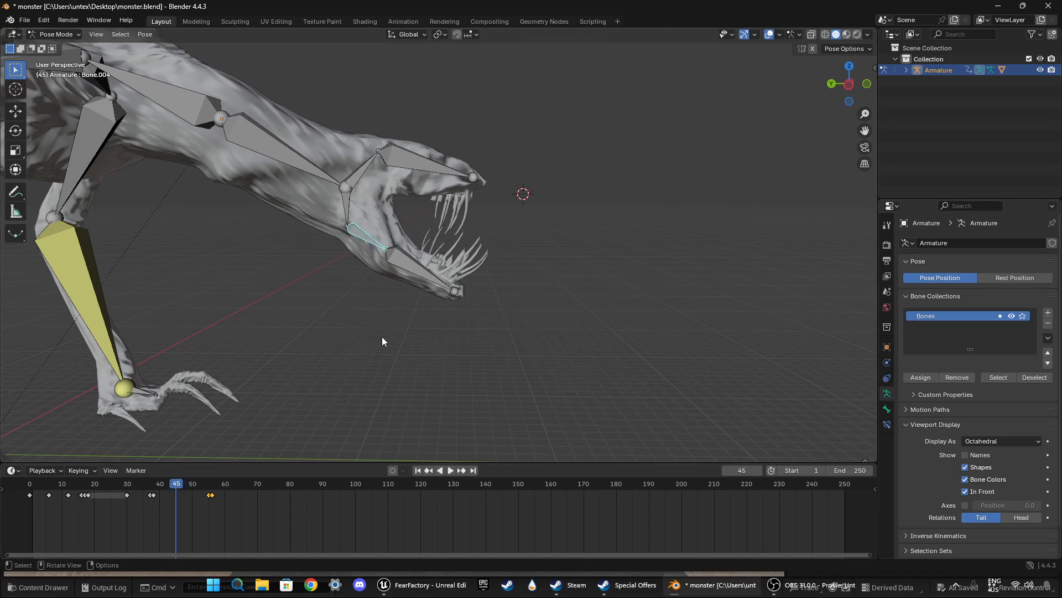
key("i")
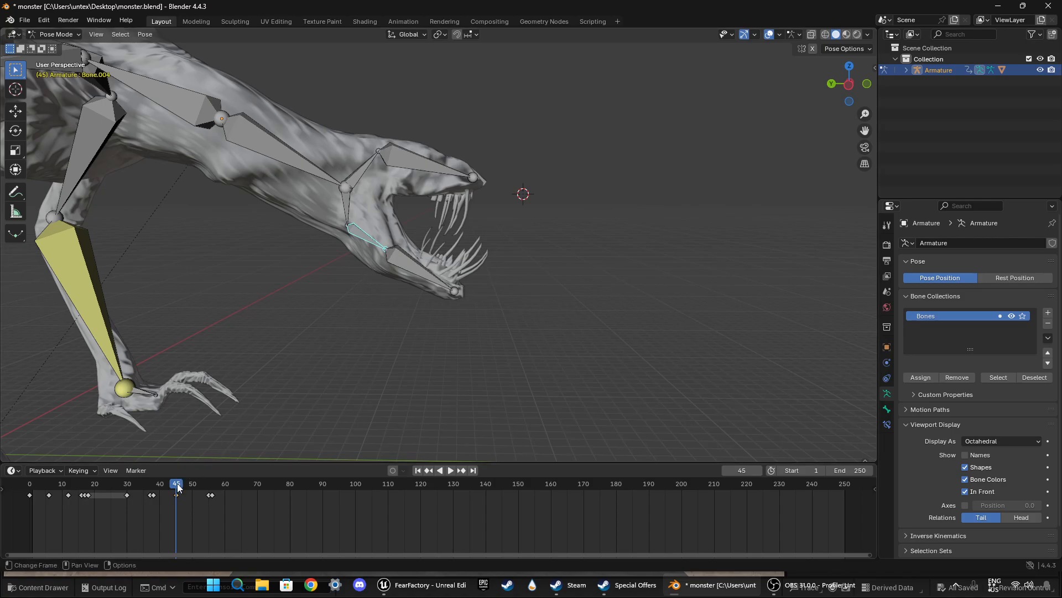
key("shift+d")
left_click(187, 484)
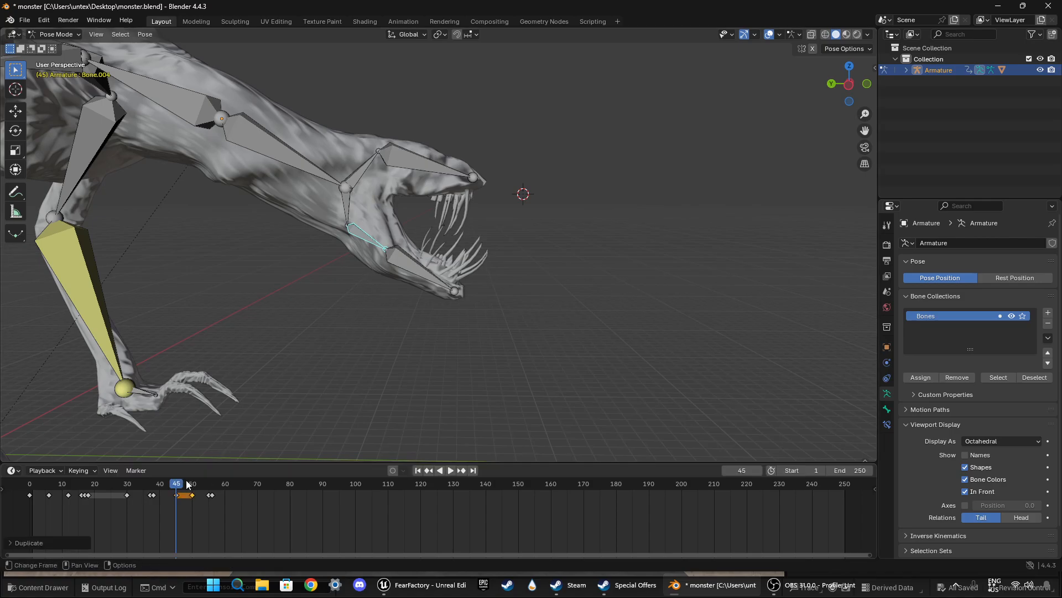
Step: At frame 49, rotate the lower jaw base bone slightly further open and keyframe it
key("space")
key("space")
left_click_drag(237, 487, 190, 486)
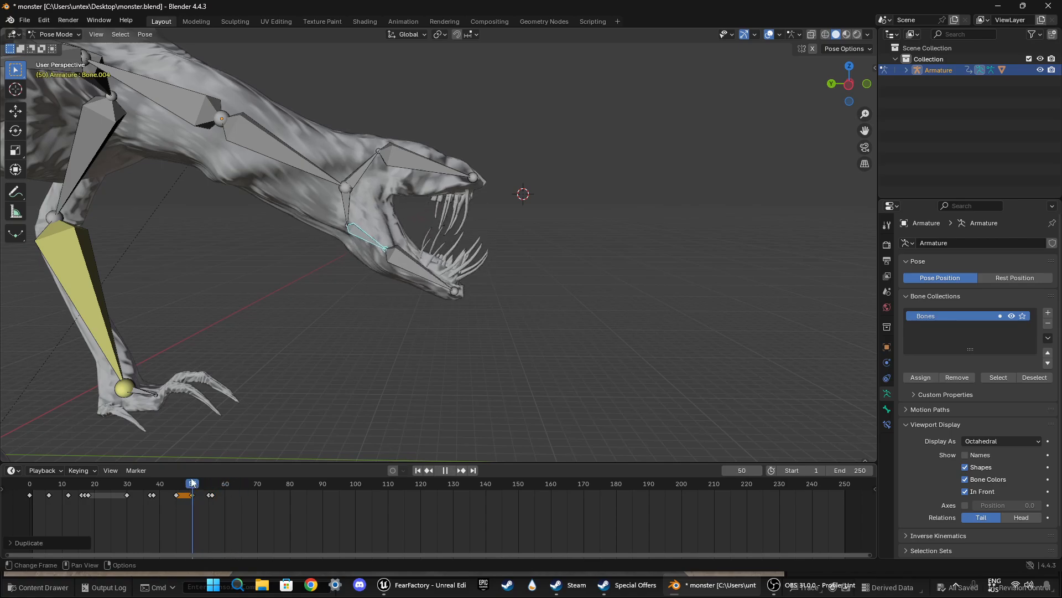
key("r")
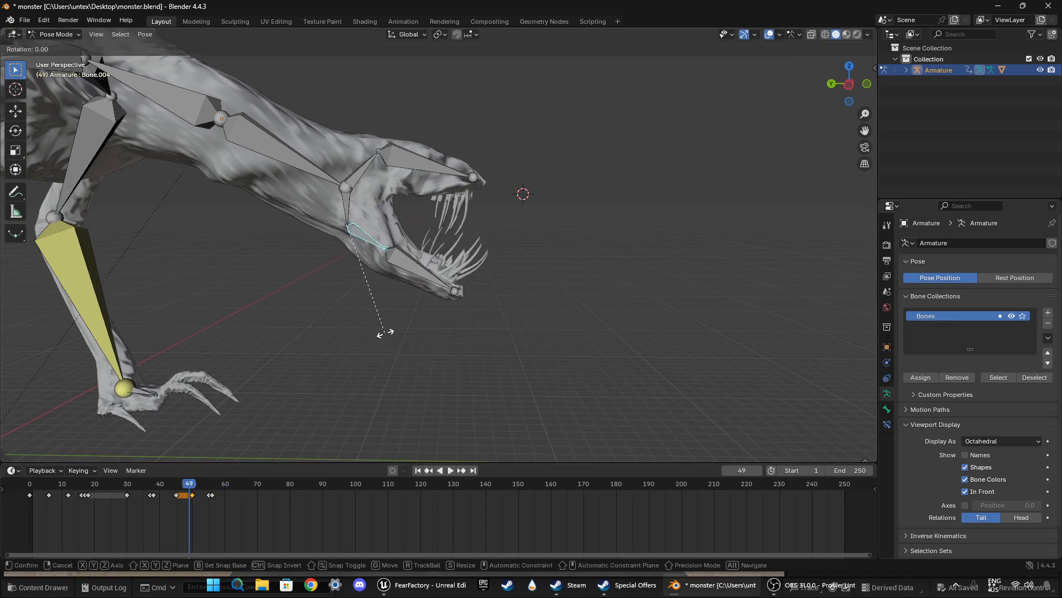
left_click(377, 334)
key("i")
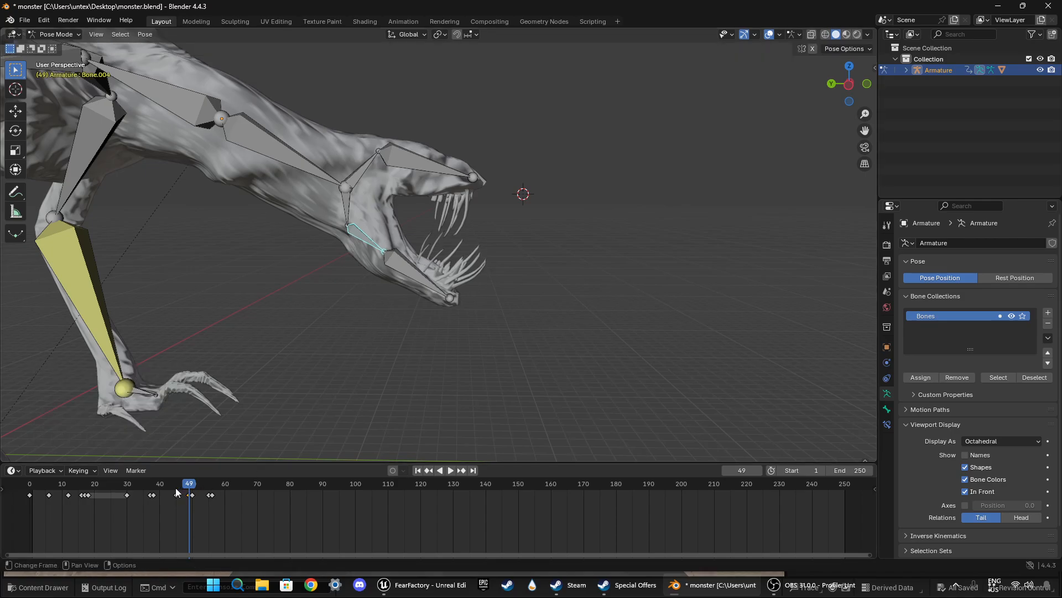
Step: Replay the head drop and jaw motion from about frame 32 to judge the timing of the open mouth
left_click(134, 485)
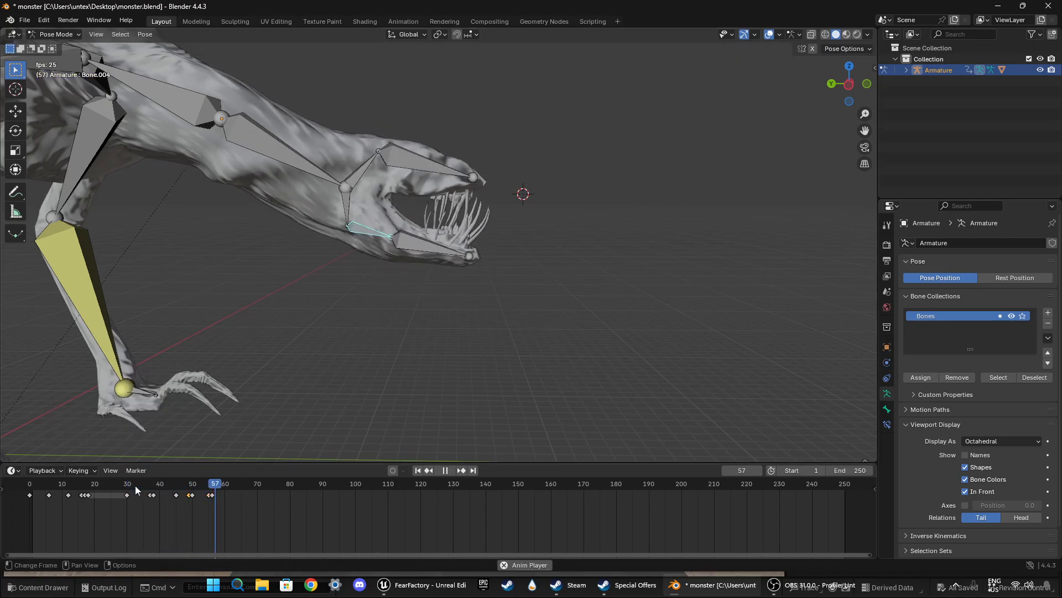
key("space")
left_click_drag(203, 487, 135, 483)
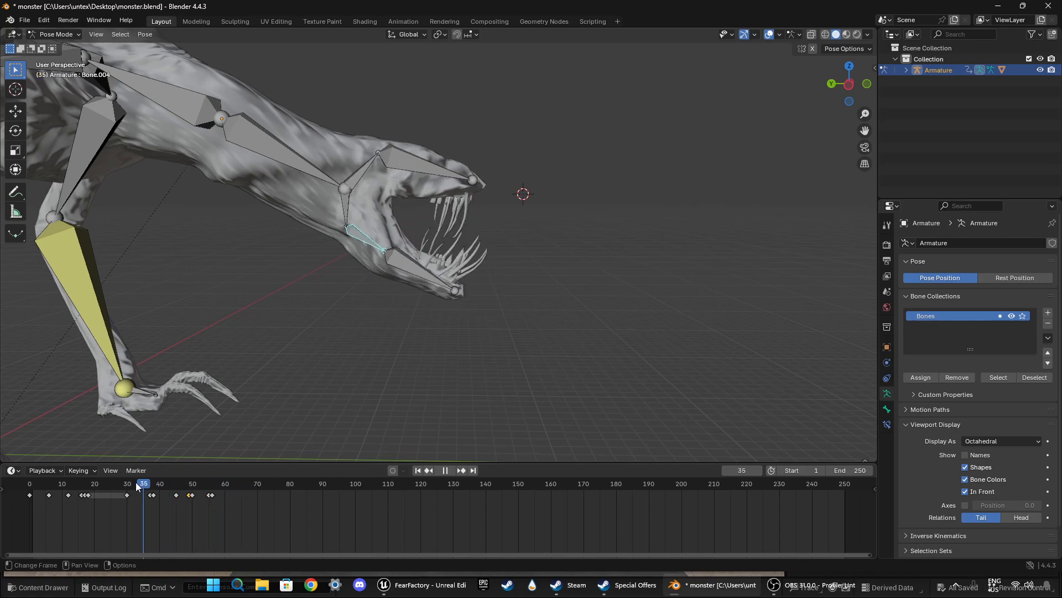
key("space")
key("space")
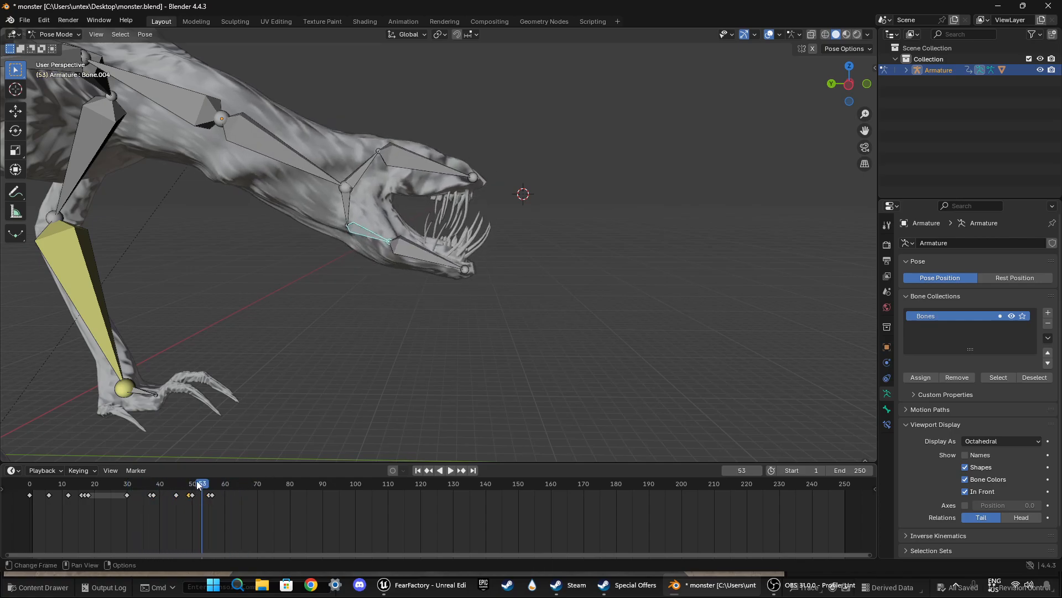
left_click_drag(200, 485, 135, 481)
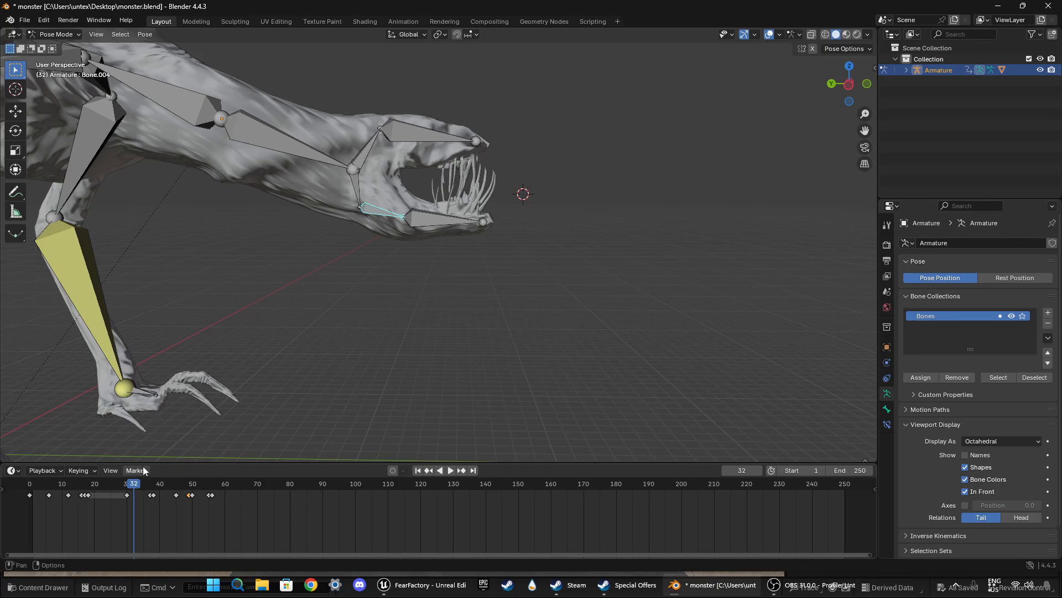
key("space")
key("space")
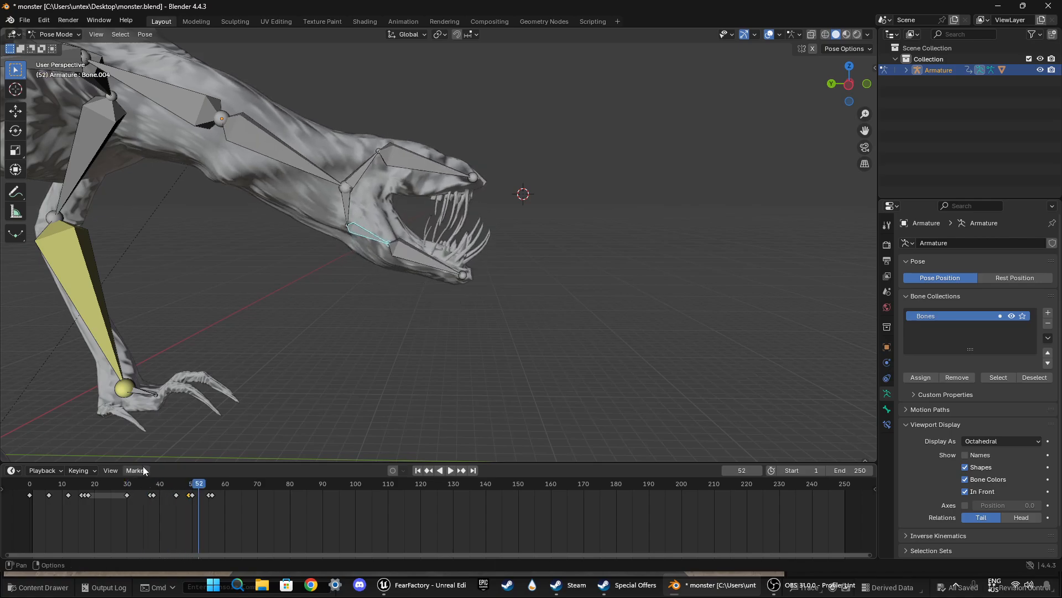
Step: Move the lower jaw base bone's closing keyframes to frames 60–61 and play back the closing
left_click(204, 511)
key("g")
left_click(238, 505)
left_click(169, 483)
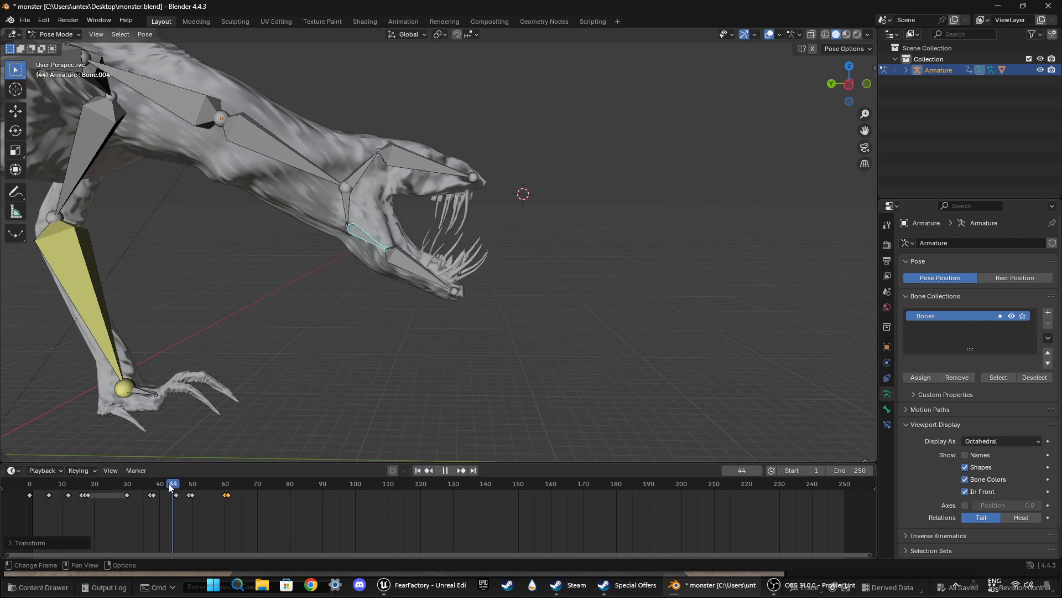
key("space")
Step: Replay the jaw animation and scrub between frames 37 and 49 to examine the open-mouth poses
key("space")
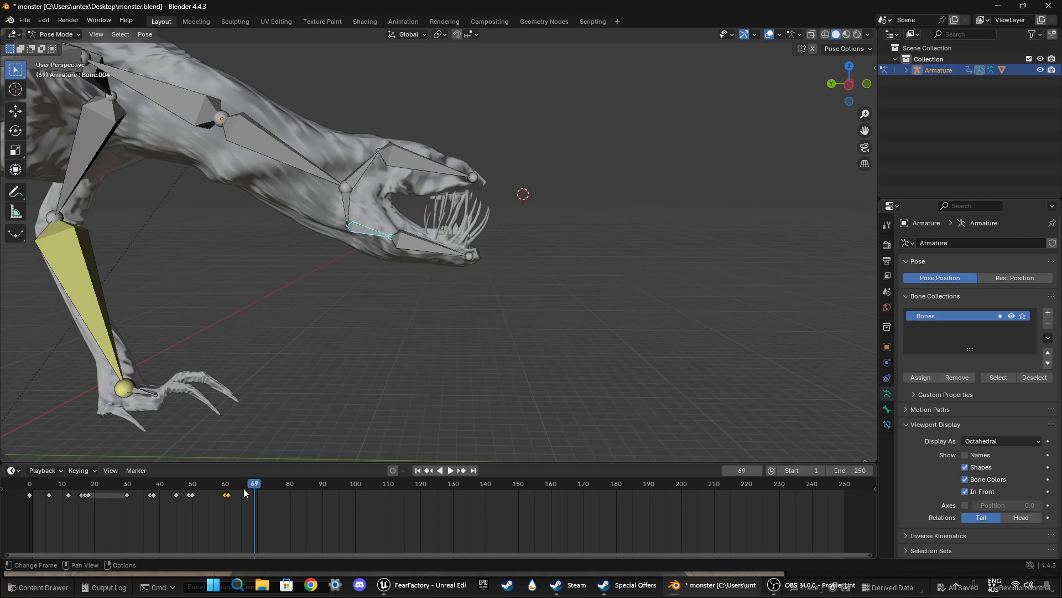
left_click_drag(243, 487, 114, 485)
key("space")
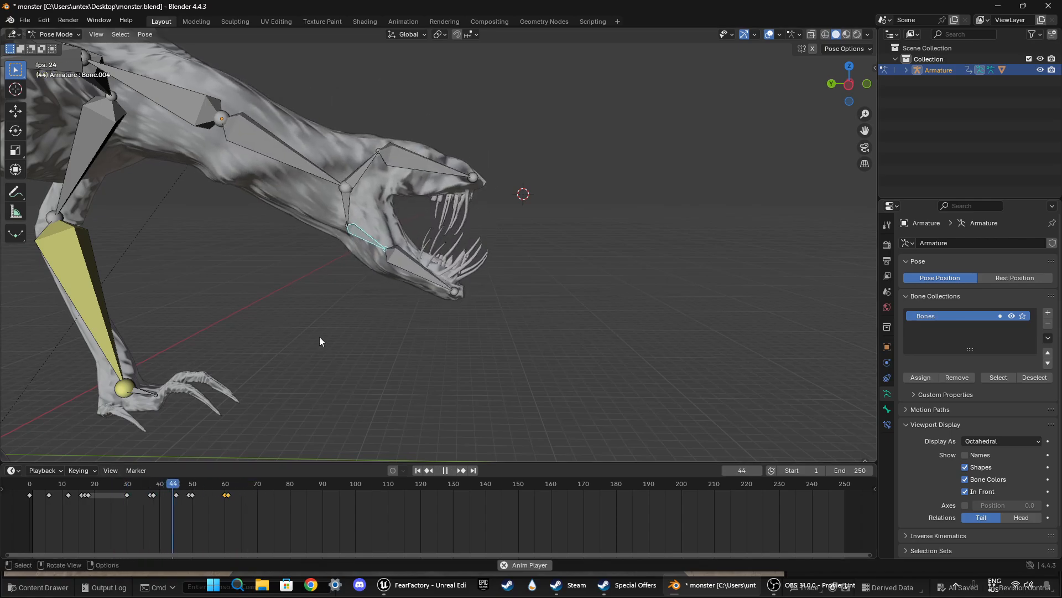
key("space")
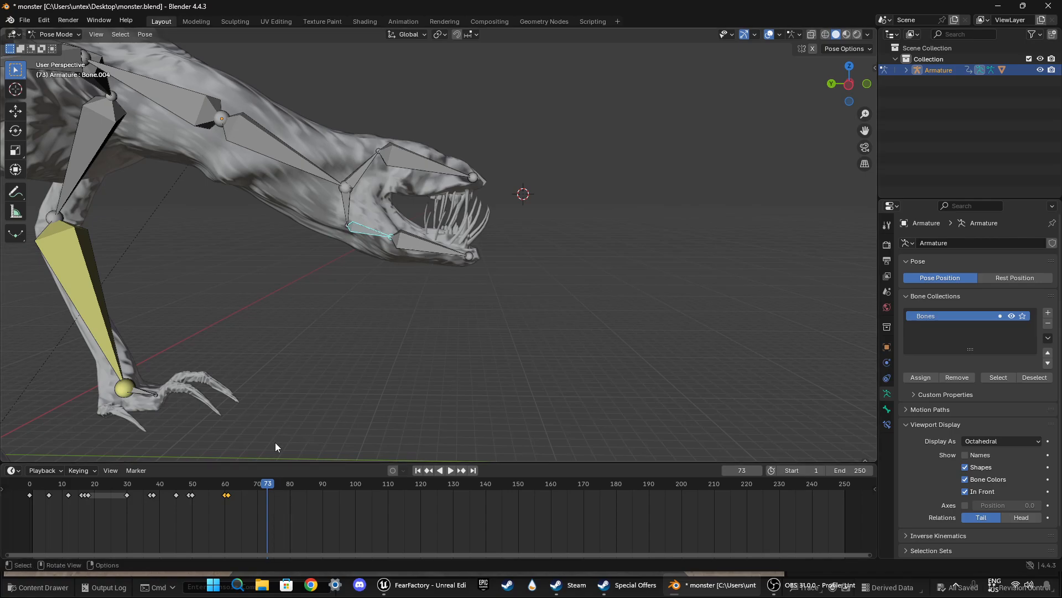
key("space")
left_click_drag(267, 483, 150, 469)
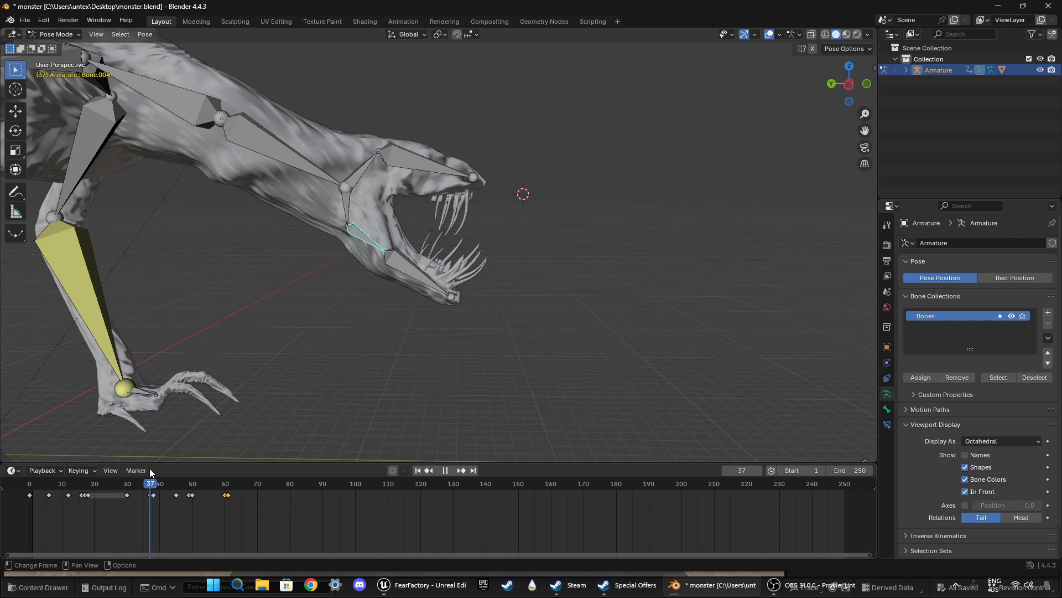
left_click_drag(151, 469, 160, 470)
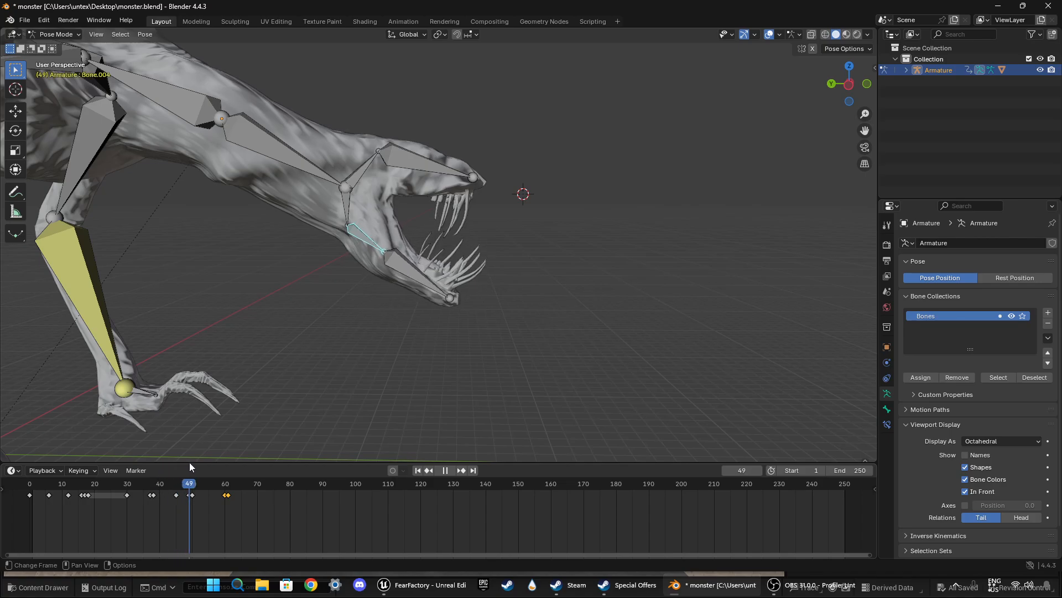
key("space")
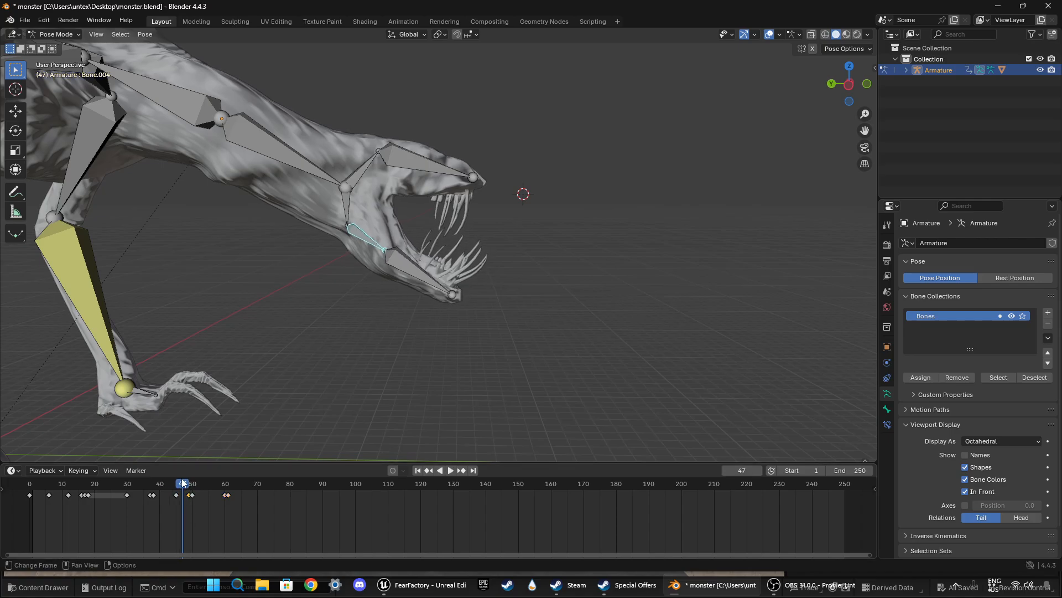
Step: At frame 50, rotate the lower jaw base bone about 10° upward to partly close the mouth and keyframe it
left_click_drag(185, 483, 192, 484)
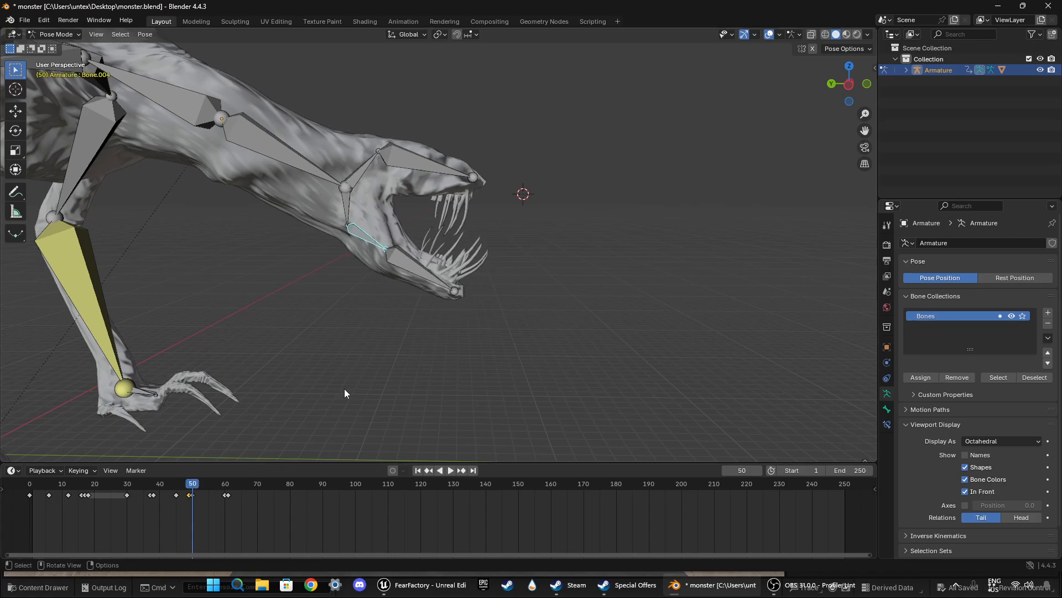
key("r")
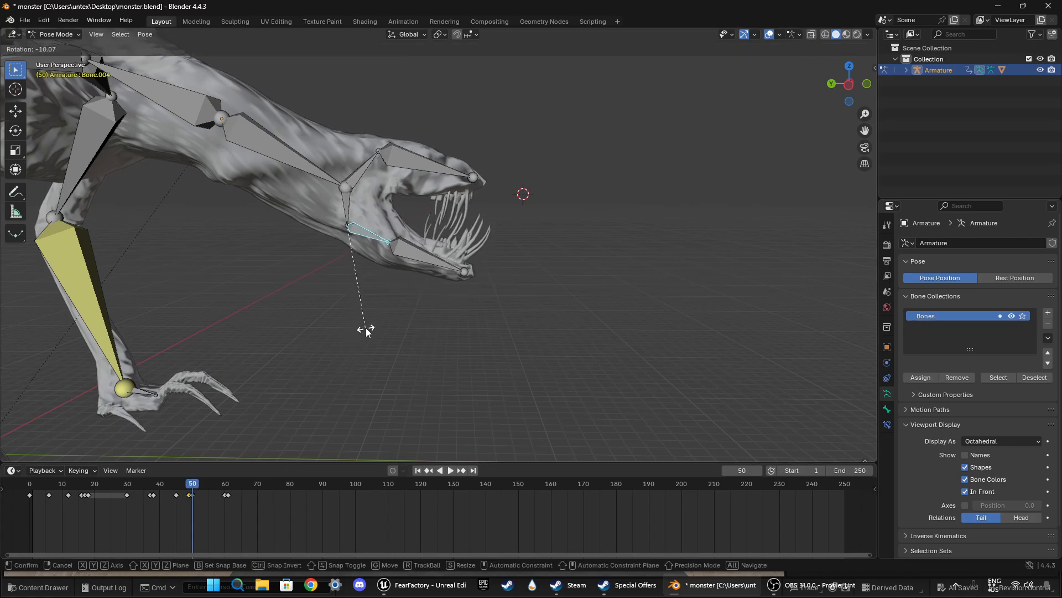
left_click(366, 331)
key("i")
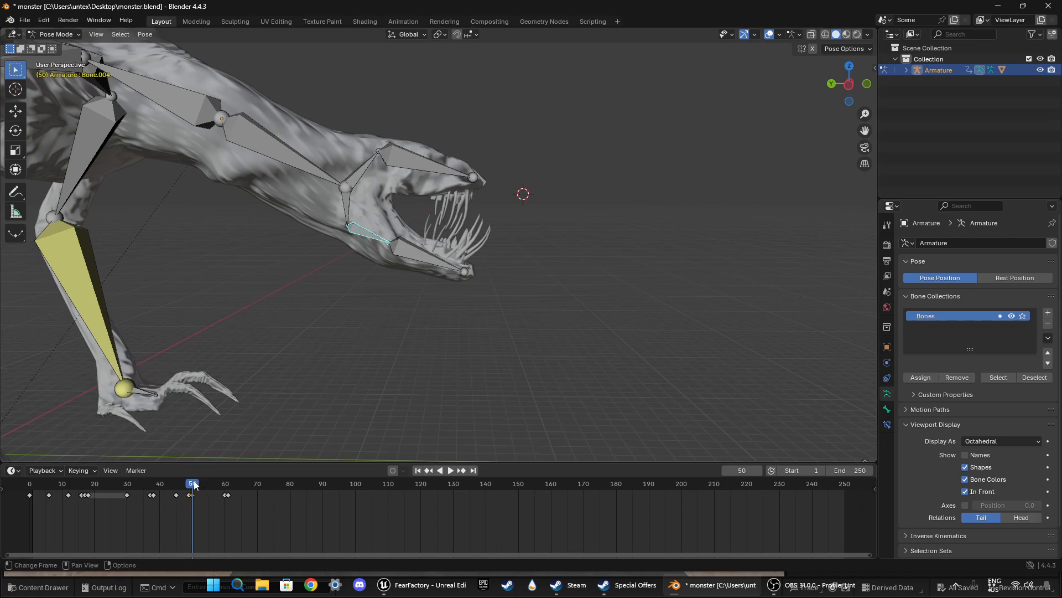
Step: At frame 49, rotate the lower jaw base bone slightly upward, keyframe it and replay the motion from around frame 30
left_click_drag(194, 485, 191, 485)
key("r")
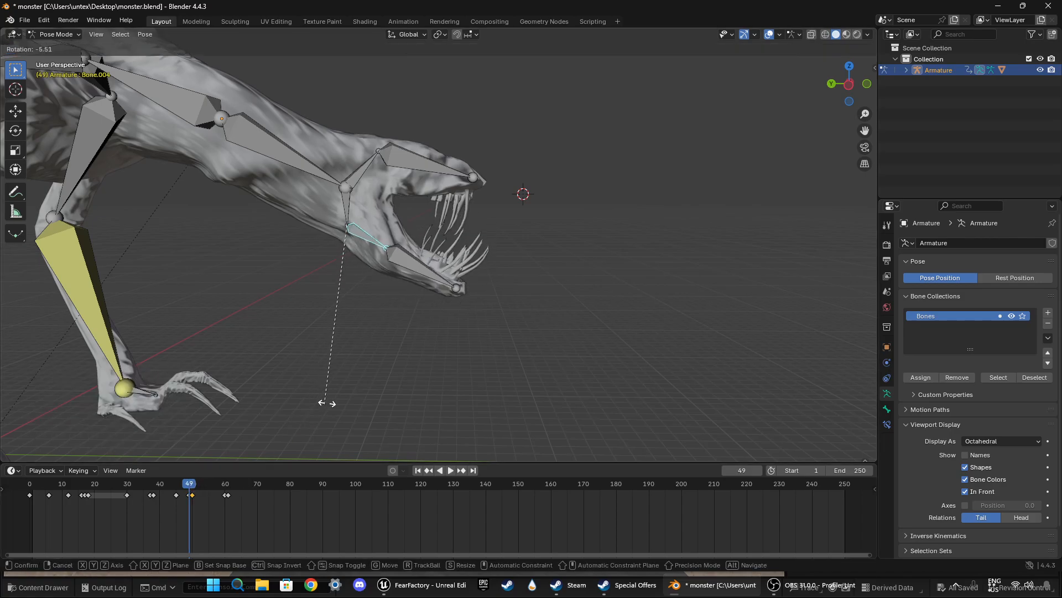
left_click(338, 391)
key("i")
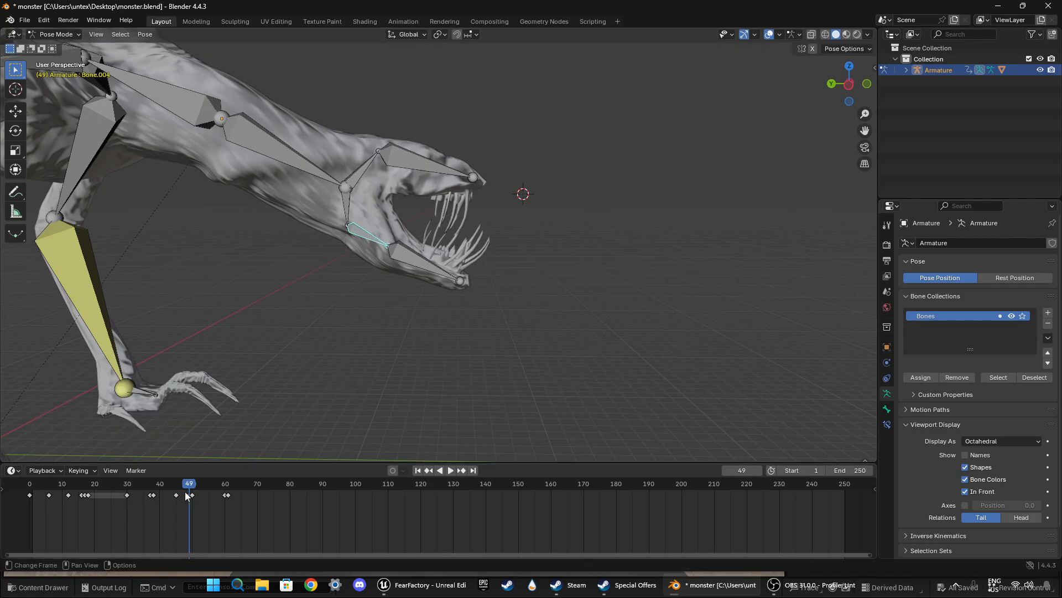
left_click_drag(193, 484, 125, 485)
key("space")
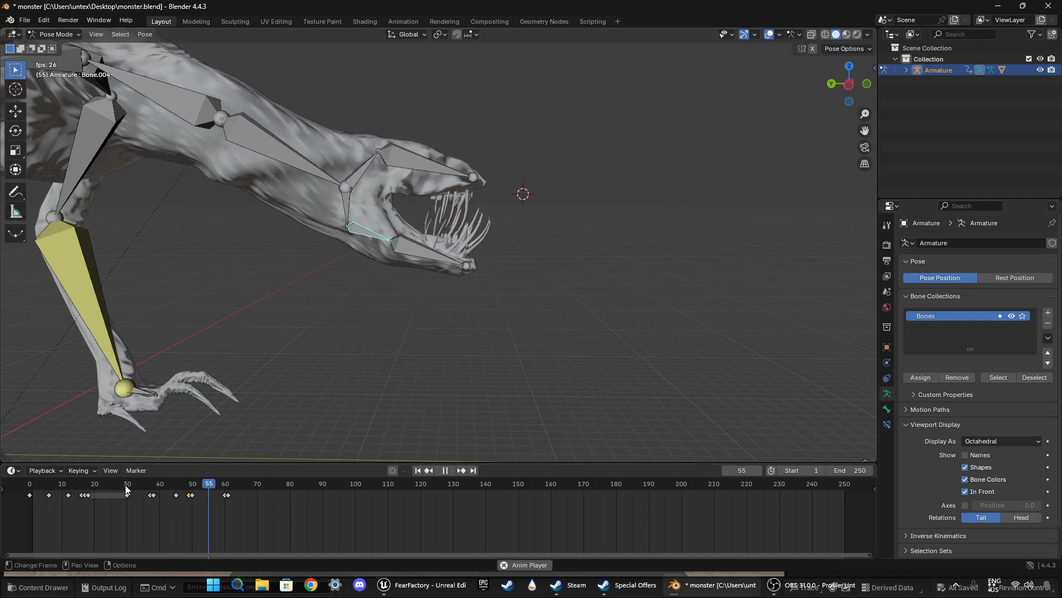
key("space")
Step: At frame 49, rotate the lower jaw base bone by -4.93° to close the mouth further, keyframe it and play back the motion
key("space")
left_click_drag(214, 483, 191, 468)
key("space")
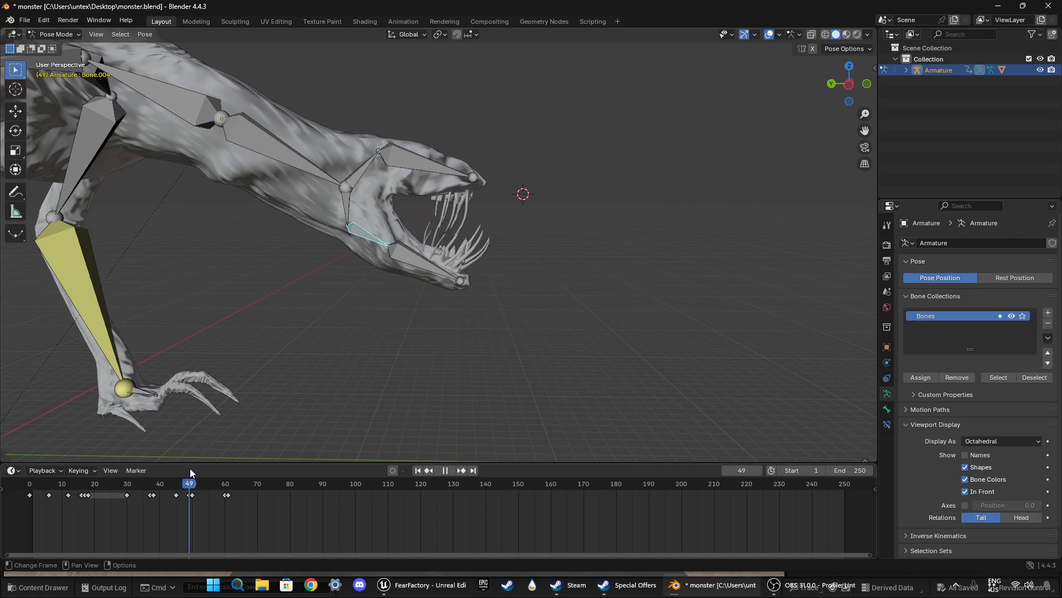
key("r")
left_click(422, 374)
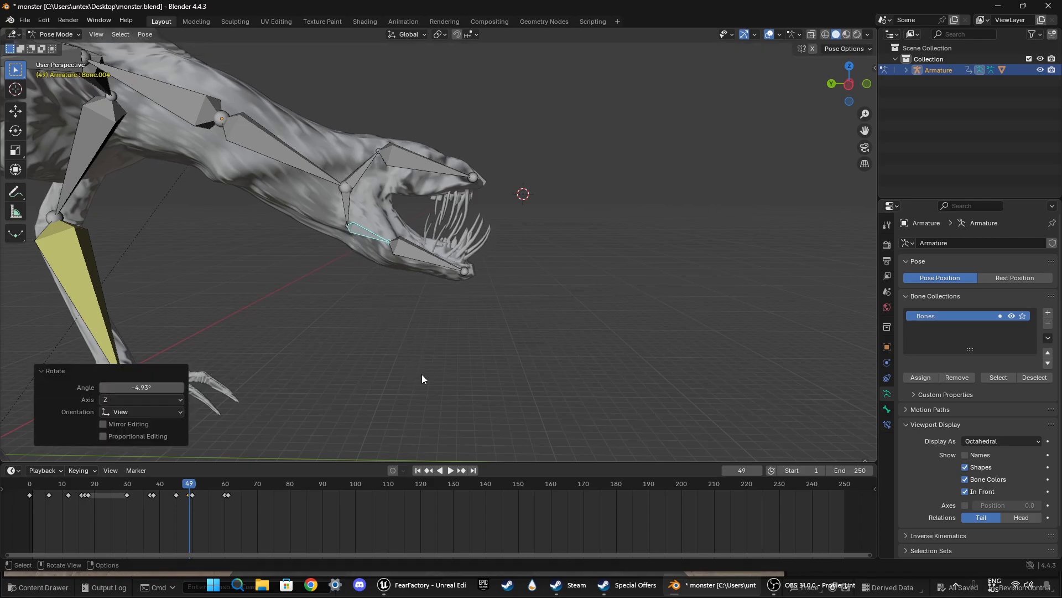
key("i")
key("space")
key("space")
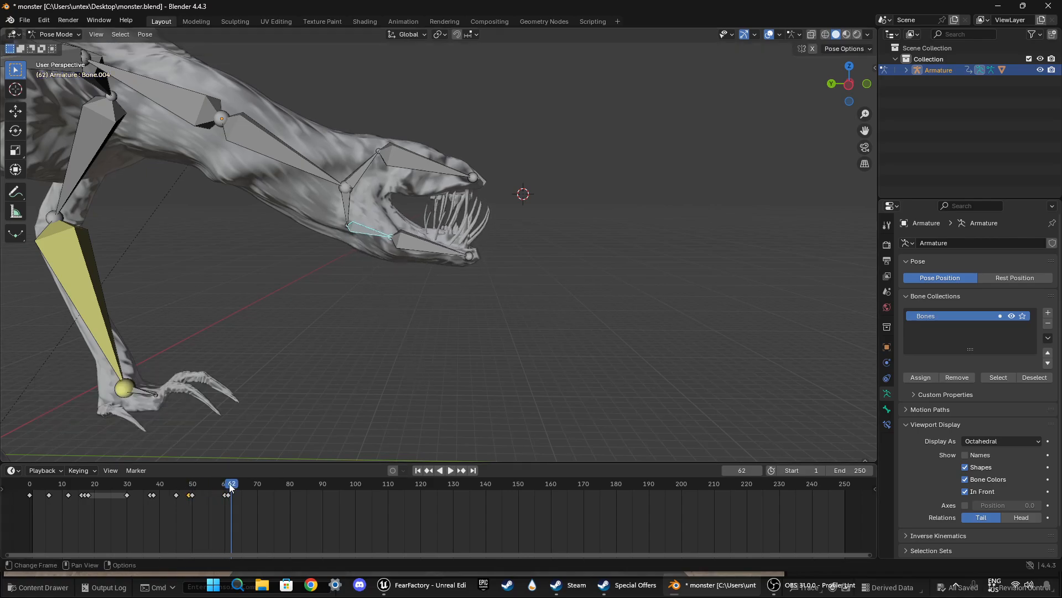
left_click(114, 487)
Step: Replay the jaw motion from frame 30 to review the adjusted closing
key("space")
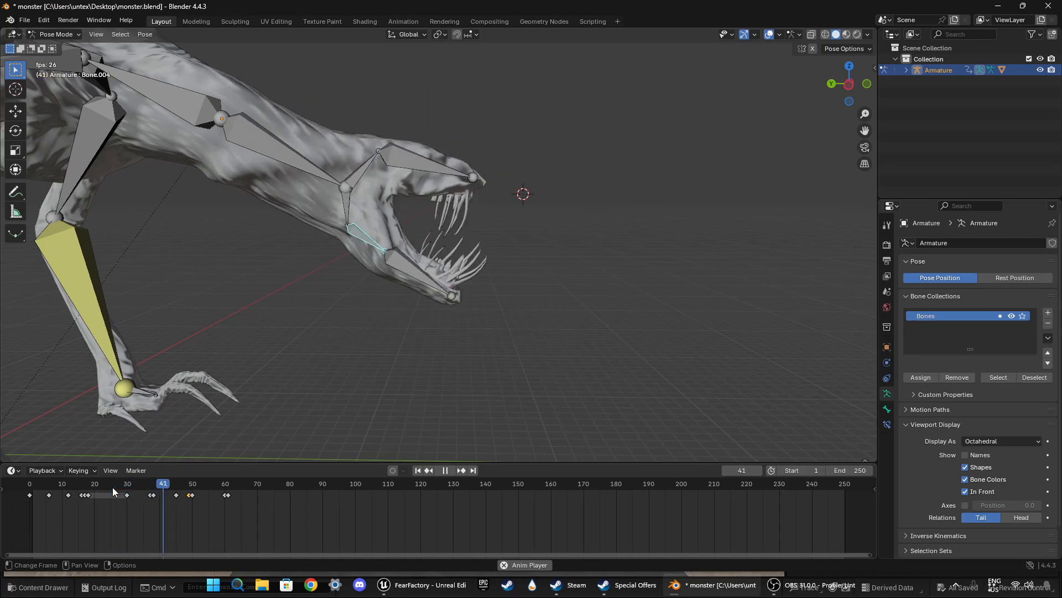
key("space")
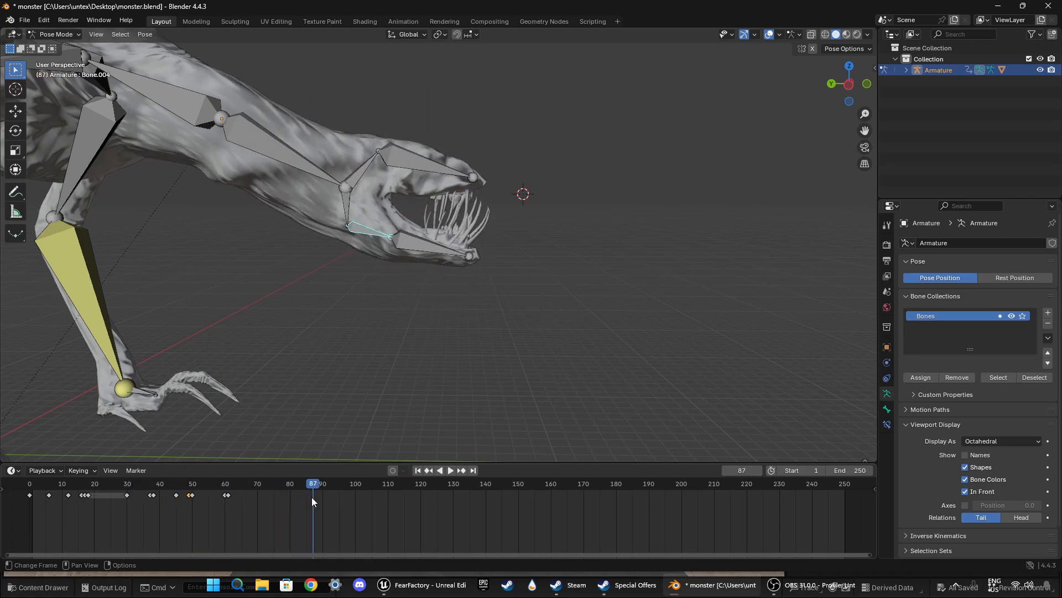
left_click(127, 483)
key("space")
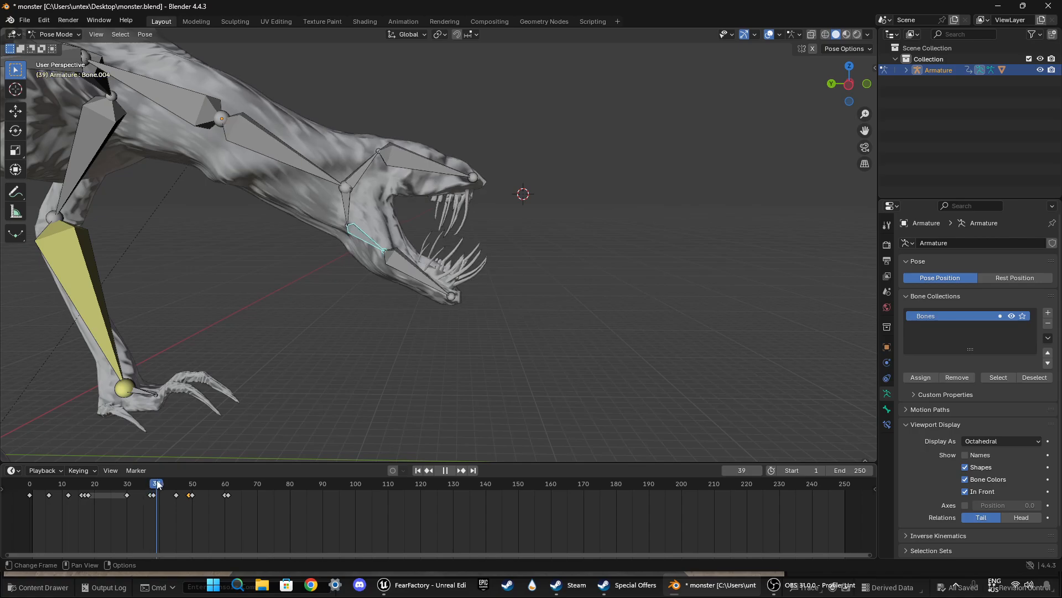
Step: Keyframe the short bone linking the head joint to the lower jaw base at frames 45 and 40
mouse_move(171, 484)
left_mouse_down()
mouse_move(178, 480)
mouse_move(107, 470)
mouse_move(184, 480)
mouse_move(175, 476)
left_mouse_up()
left_click(343, 194)
left_click(347, 211)
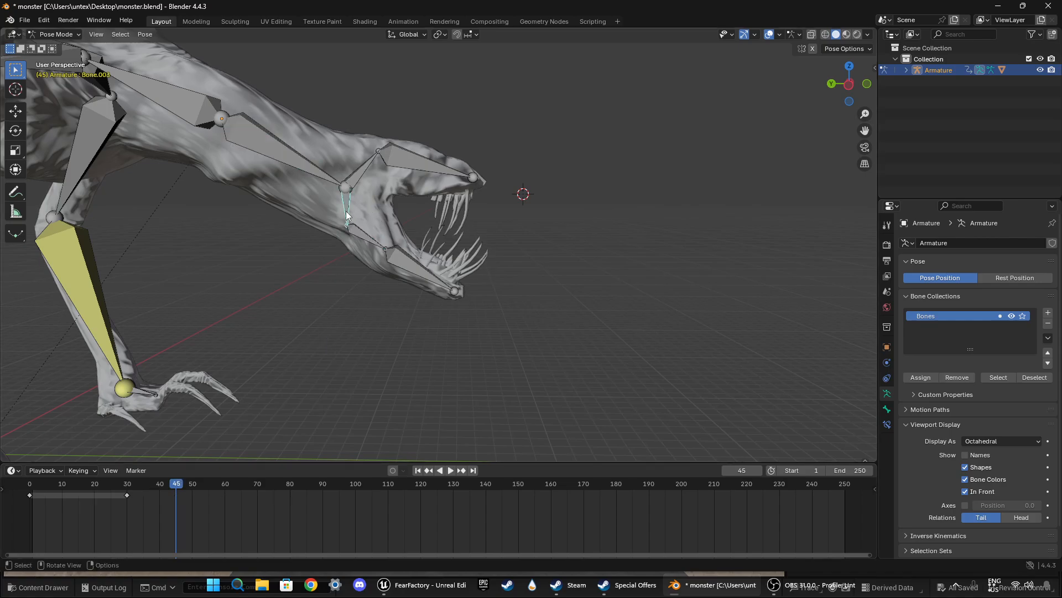
key("i")
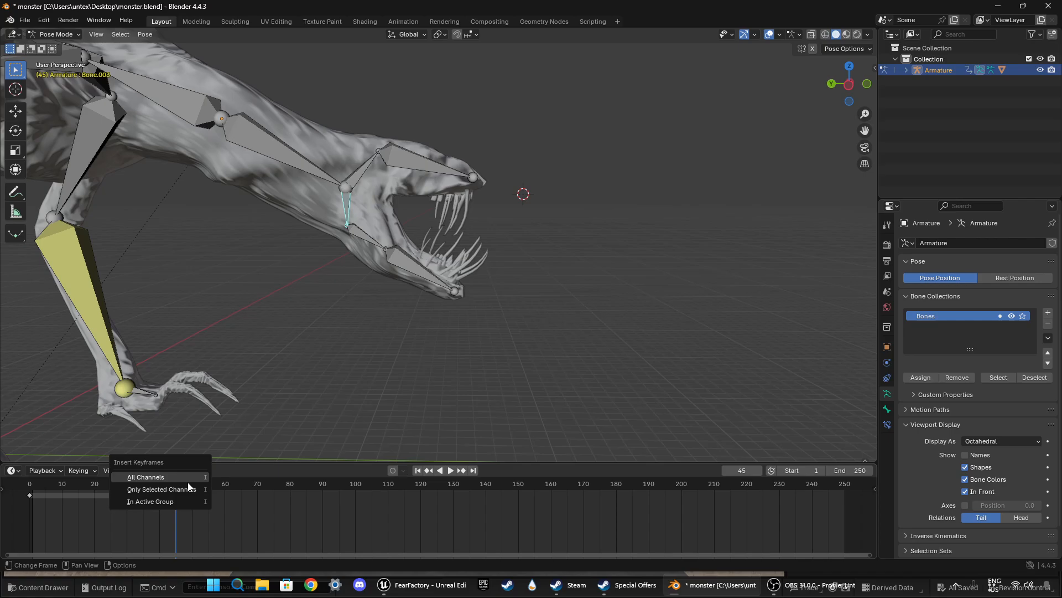
key("i")
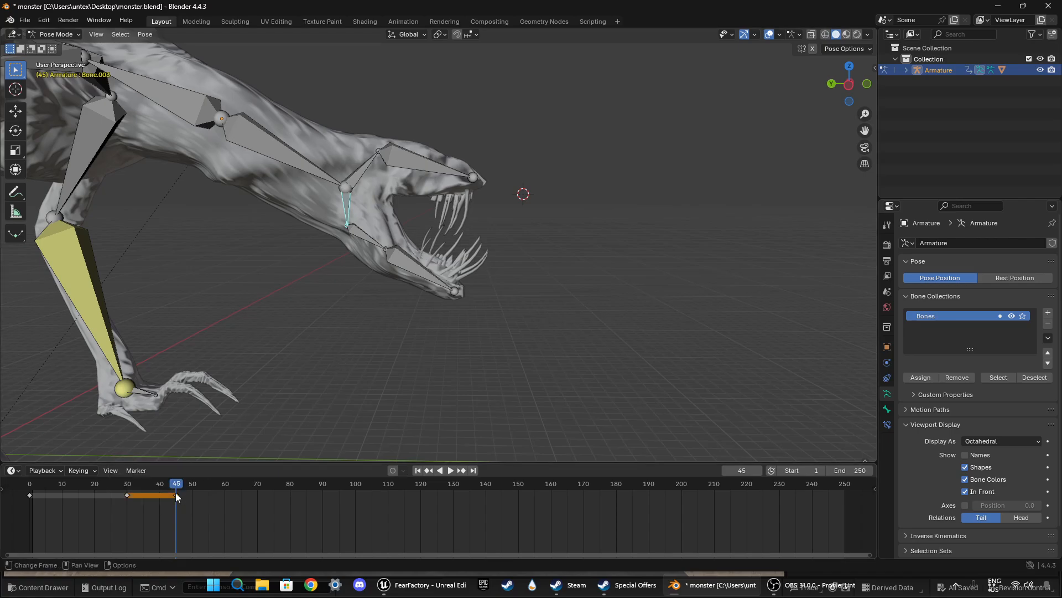
mouse_move(170, 483)
left_mouse_down()
mouse_move(52, 484)
mouse_move(172, 487)
mouse_move(125, 476)
mouse_move(185, 469)
mouse_move(160, 466)
left_mouse_up()
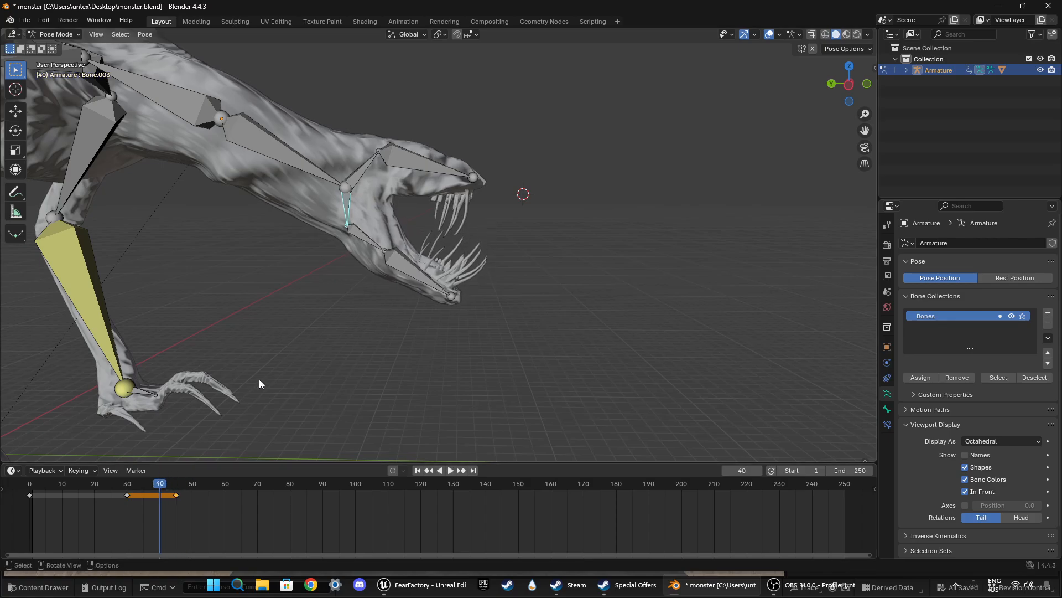
key("i")
Step: At frame 45, rotate the short jaw-linking bone slightly forward and keyframe it
key("space")
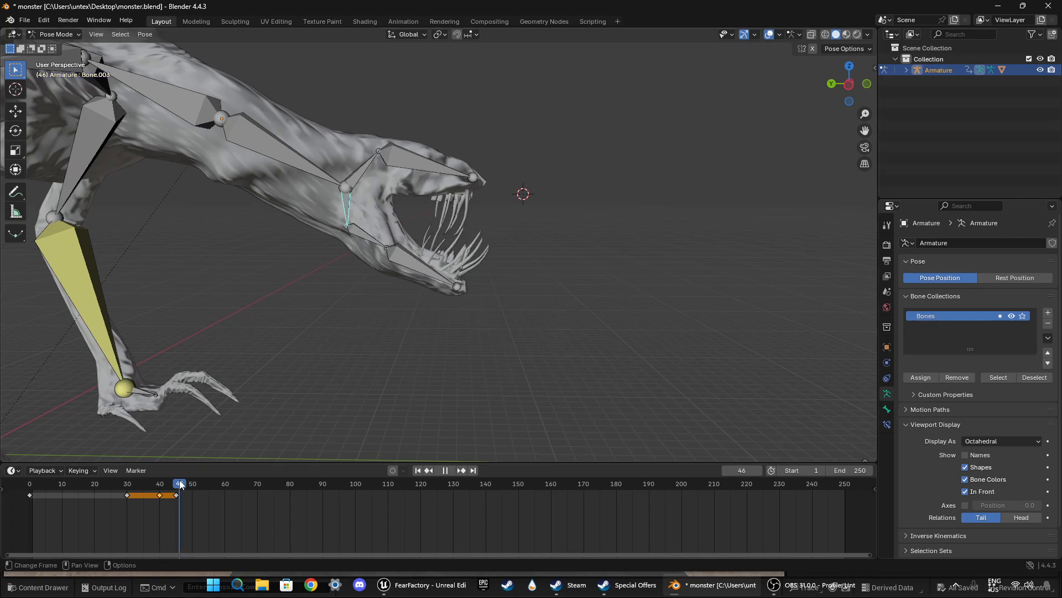
key("space")
key("Left")
key("r")
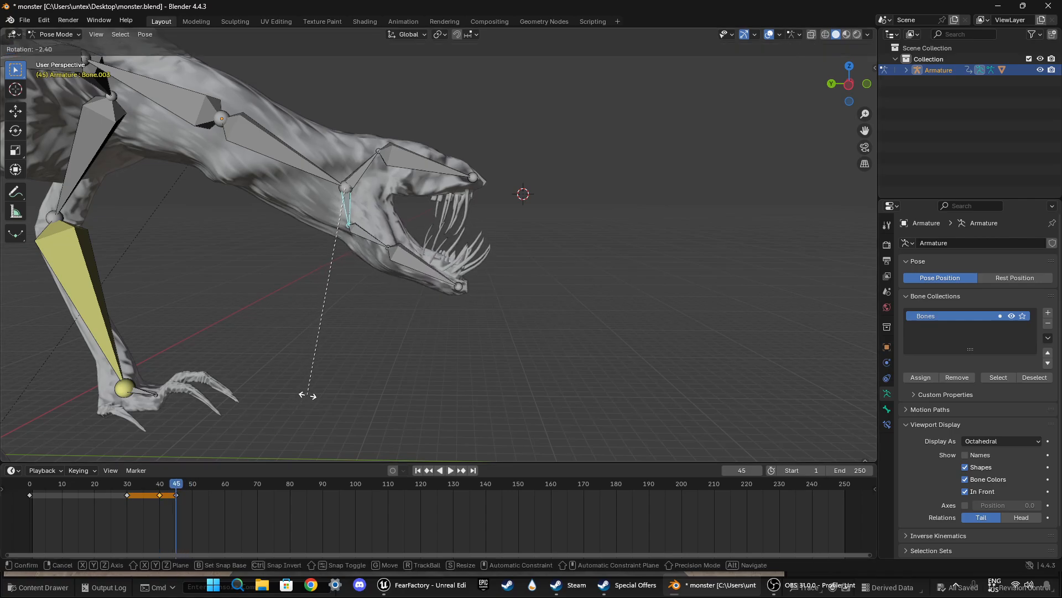
left_click(311, 394)
key("i")
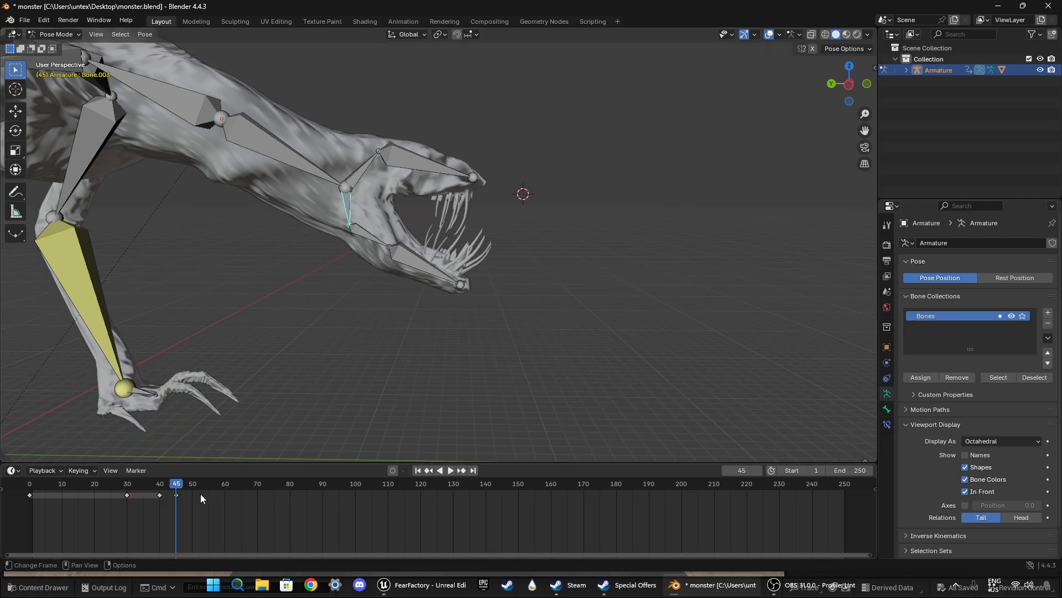
Step: Duplicate the jaw-linking bone's frame 40 keyframe to frame 50 and play back the motion from frame 30
left_click(160, 496)
key("shift+d")
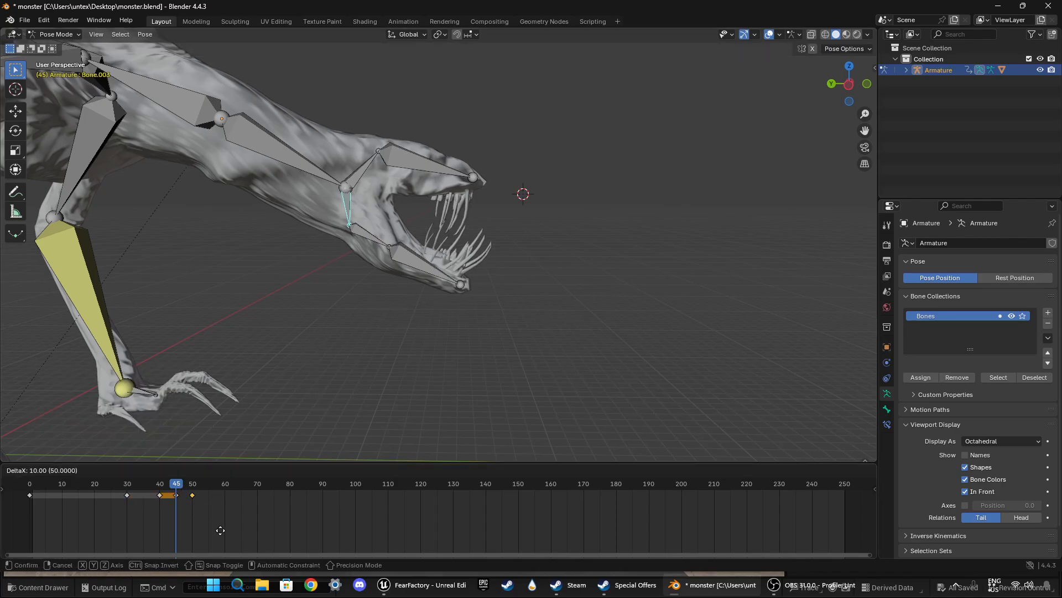
left_click(220, 530)
left_click_drag(176, 487, 127, 483)
key("space")
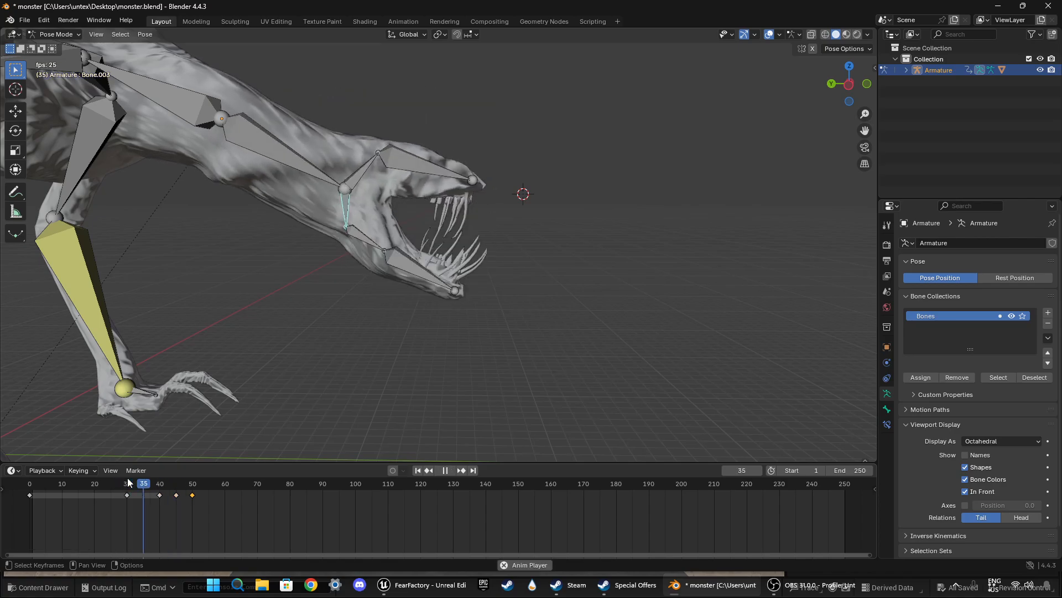
key("space")
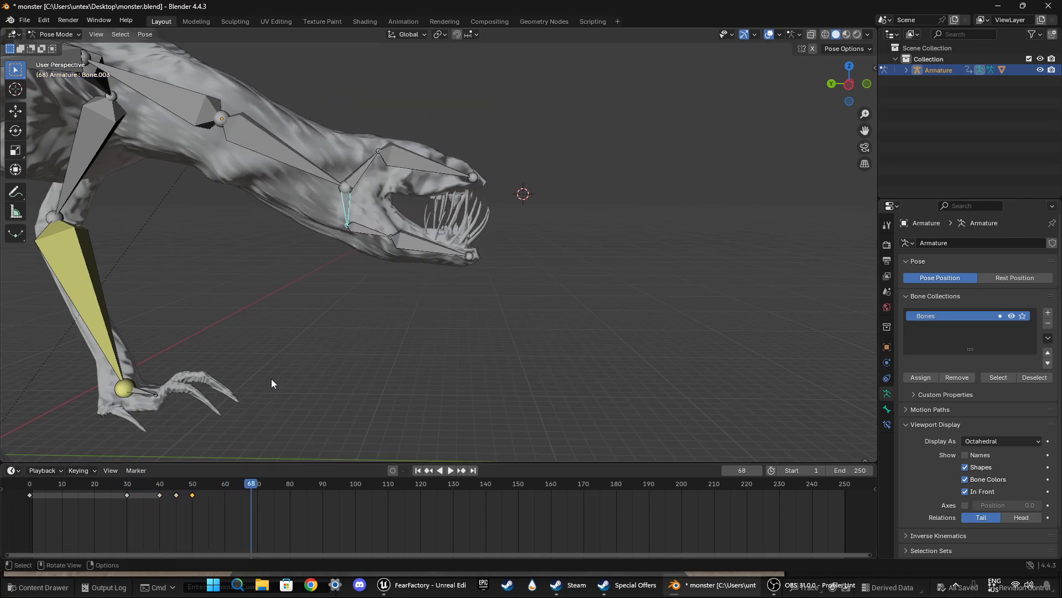
Step: Select the lower jaw base bone, scrub back from frame 58 and replay the jaw's opening and closing
left_click(370, 233)
left_click(218, 485)
key("space")
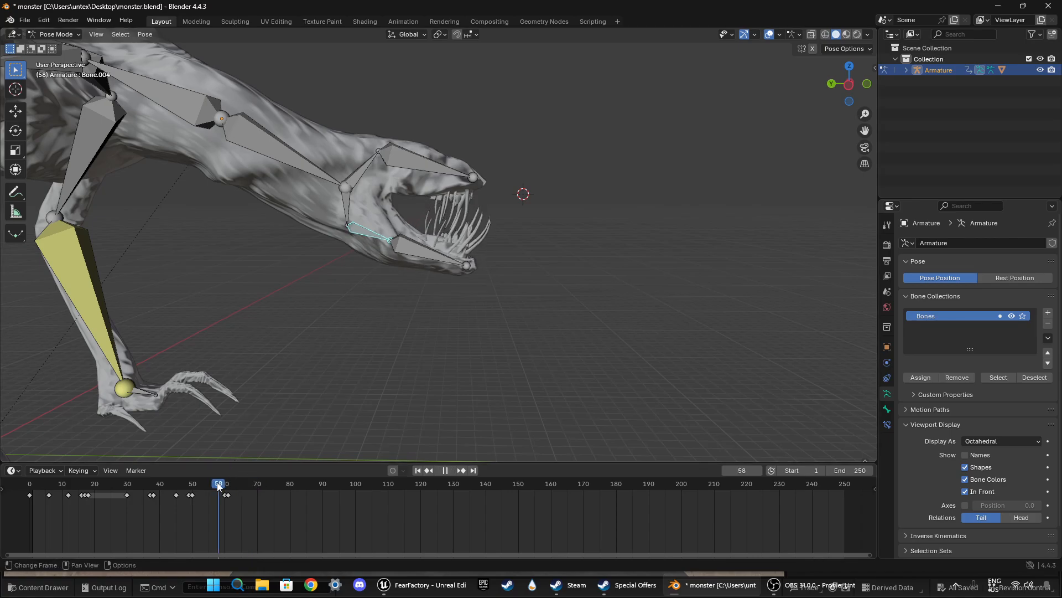
left_click_drag(217, 483, 109, 468)
key("space")
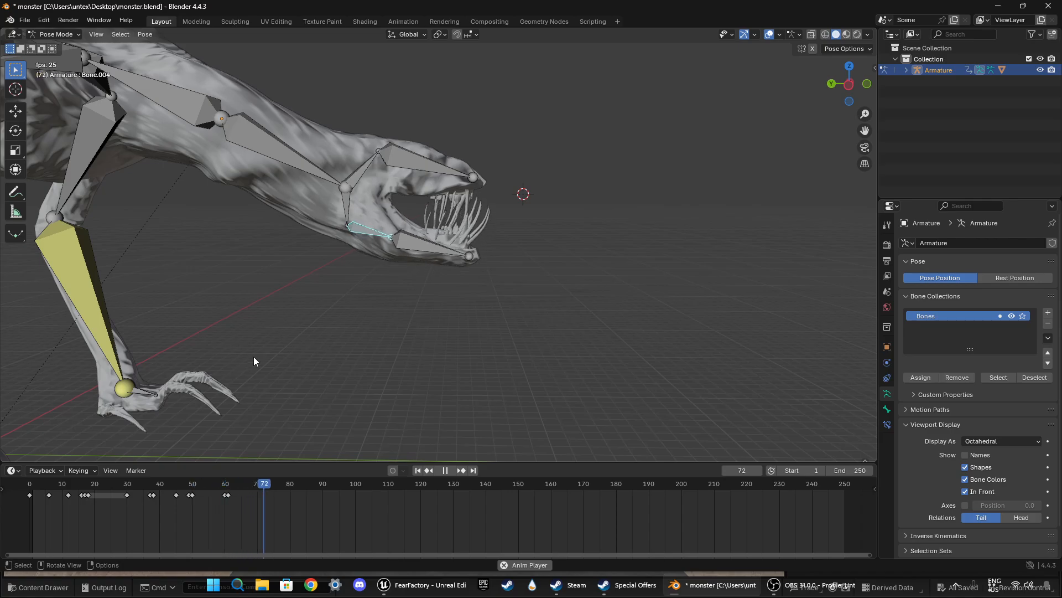
key("space")
Step: Delete the lower jaw base bone's last two keyframes around frame 60 and replay from about frame 30
left_click_drag(218, 490, 236, 502)
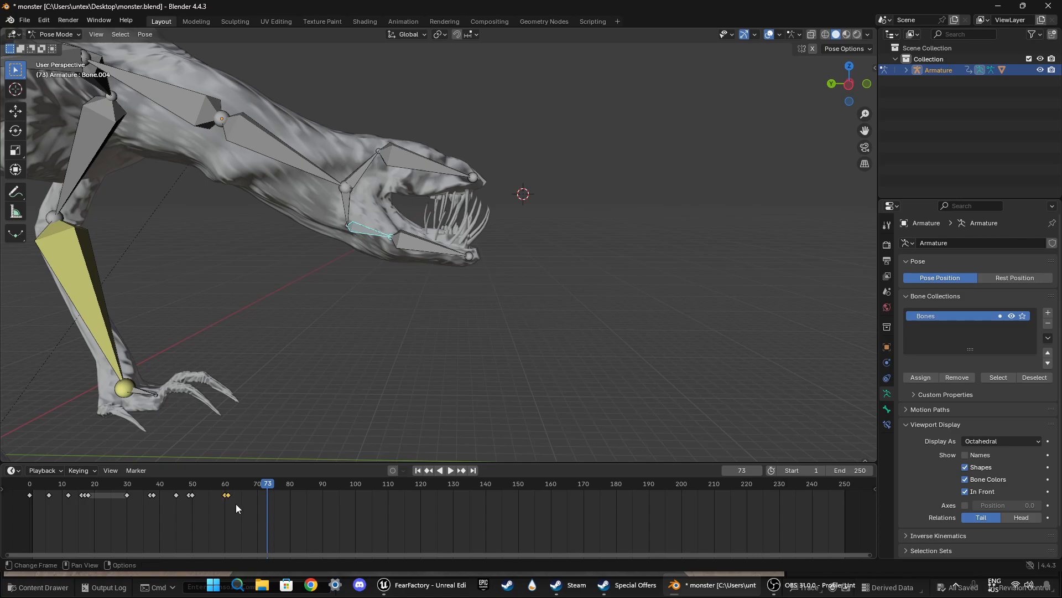
key("x")
left_click(235, 504)
left_click(123, 483)
key("space")
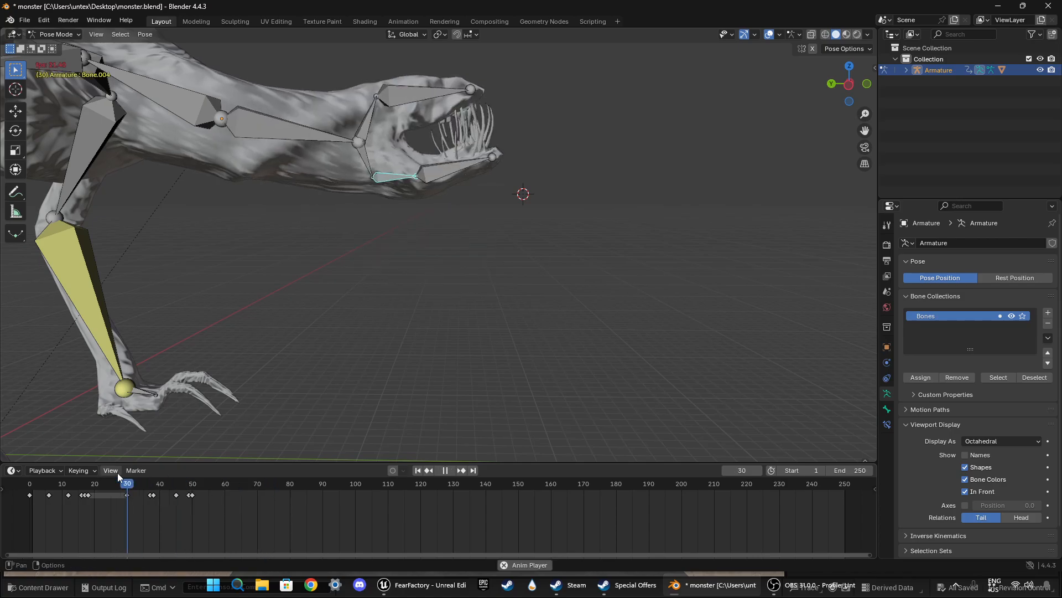
key("space")
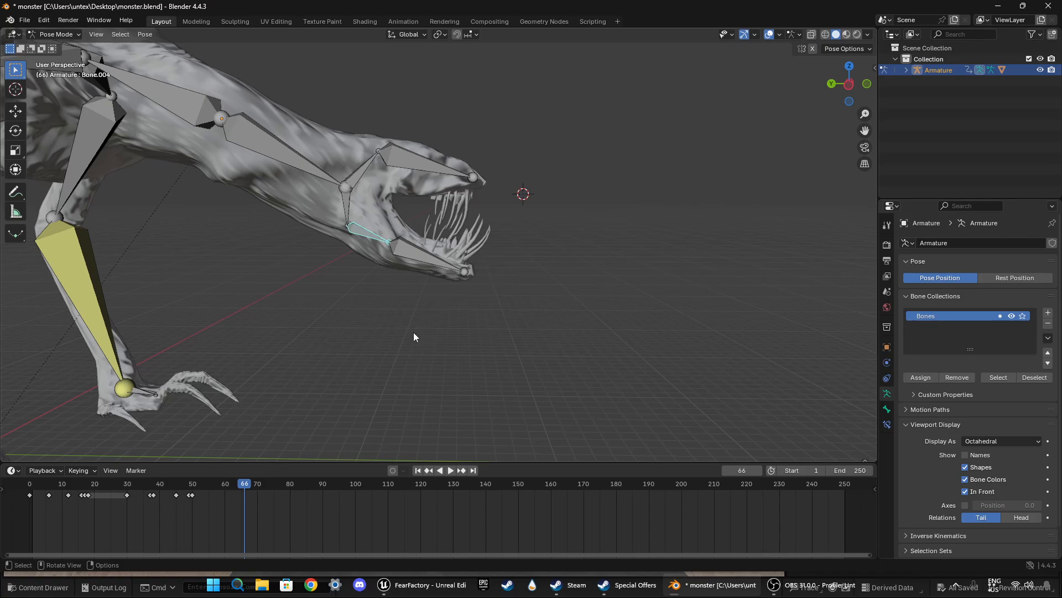
Step: Play the animation from the start, first at the head and again with the whole monster in view
left_click_drag(239, 482, 32, 486)
key("space")
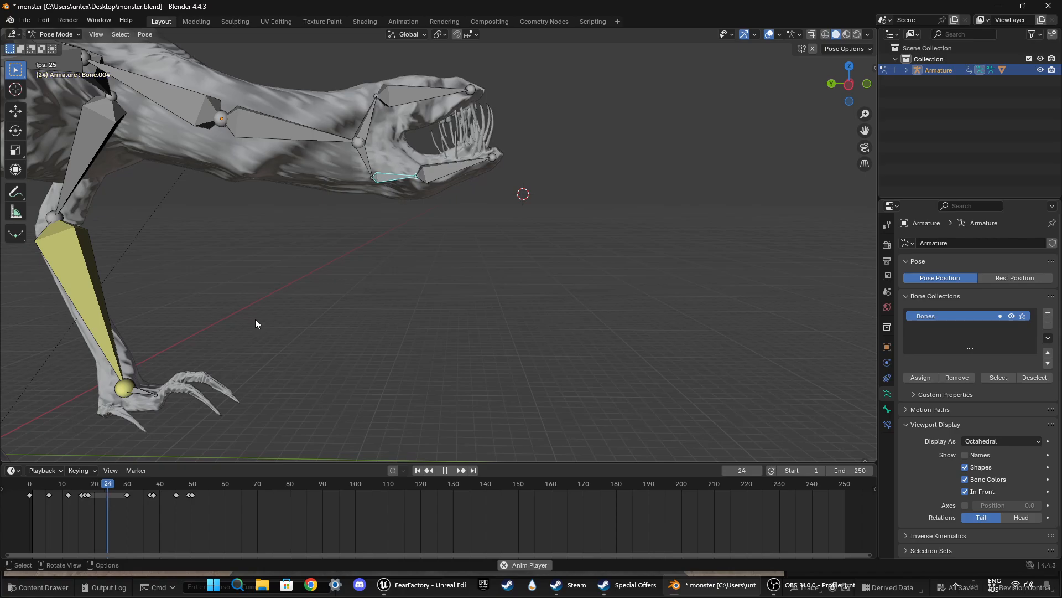
key("space")
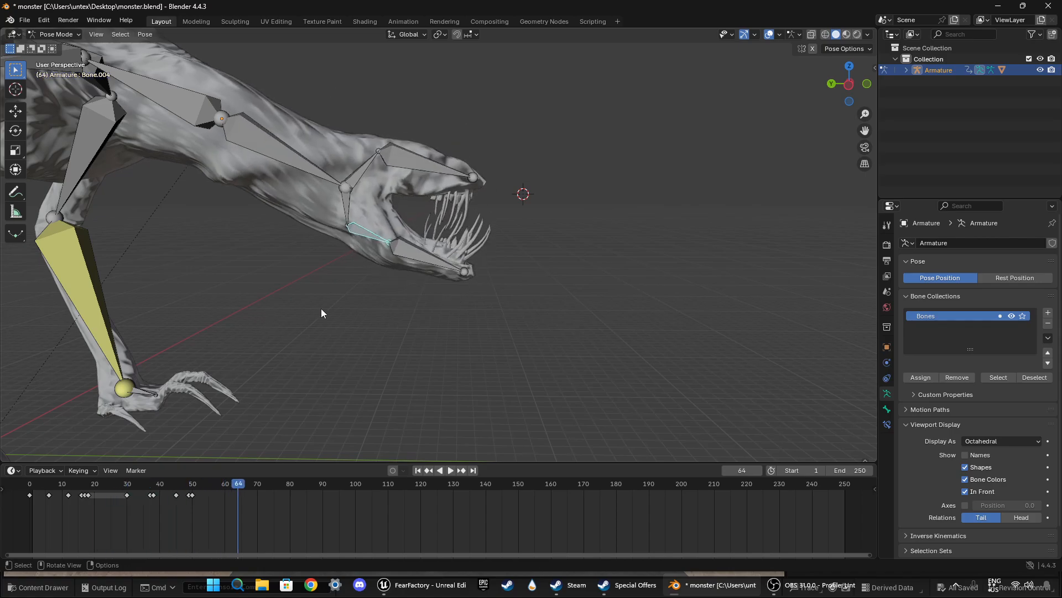
middle_click_drag(321, 314, 323, 500)
left_click_drag(238, 484, 31, 482)
middle_click_drag(473, 322, 317, 323)
key("space")
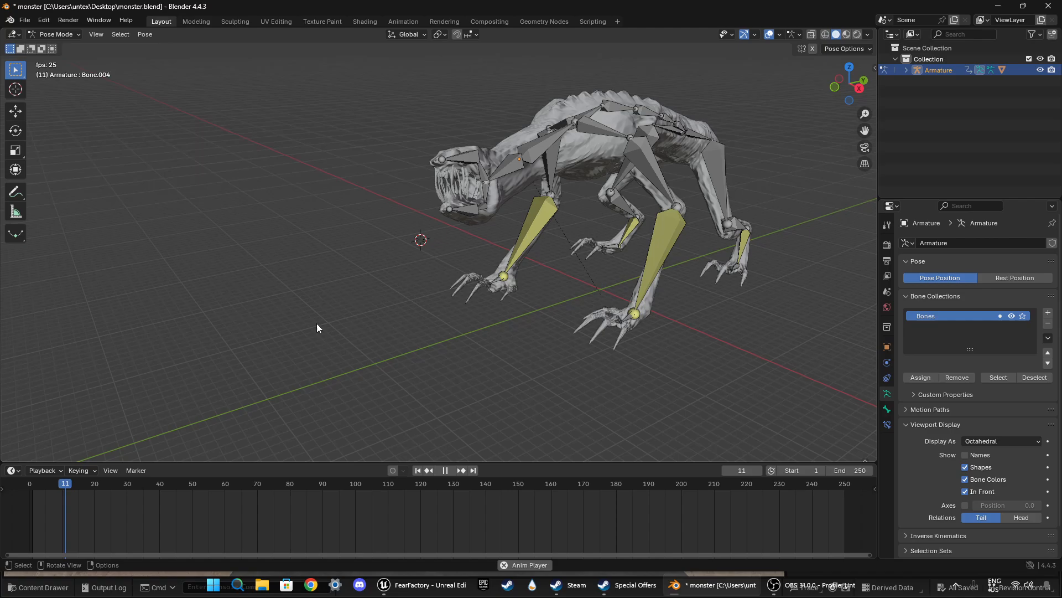
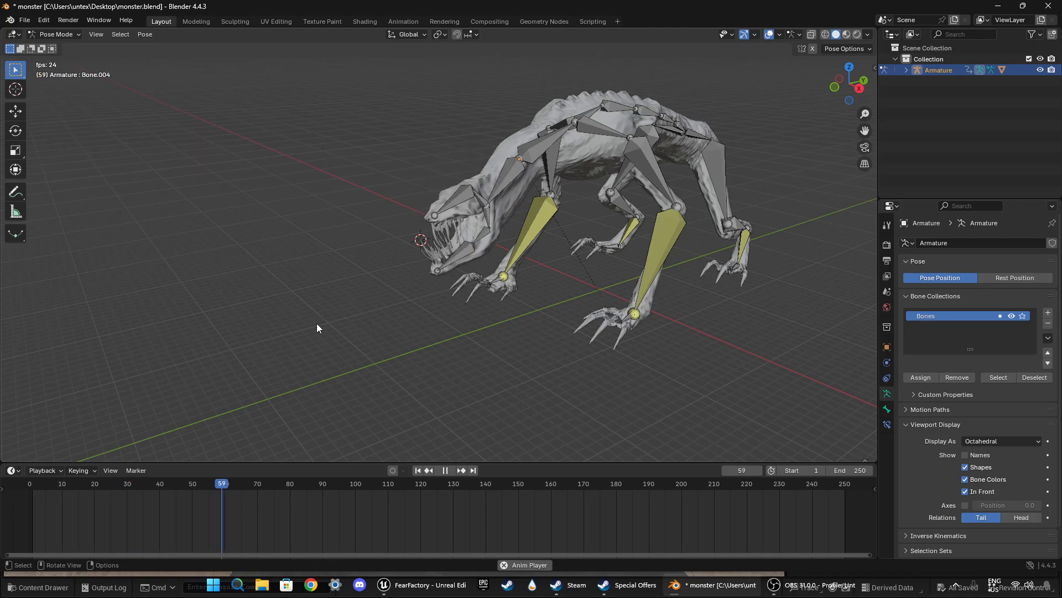
Step: Stop the playback, inspect the monster's head from several angles and check the neck bone's and lower jaw base bone's keyframes
key("space")
middle_click_drag(317, 323, 533, 310)
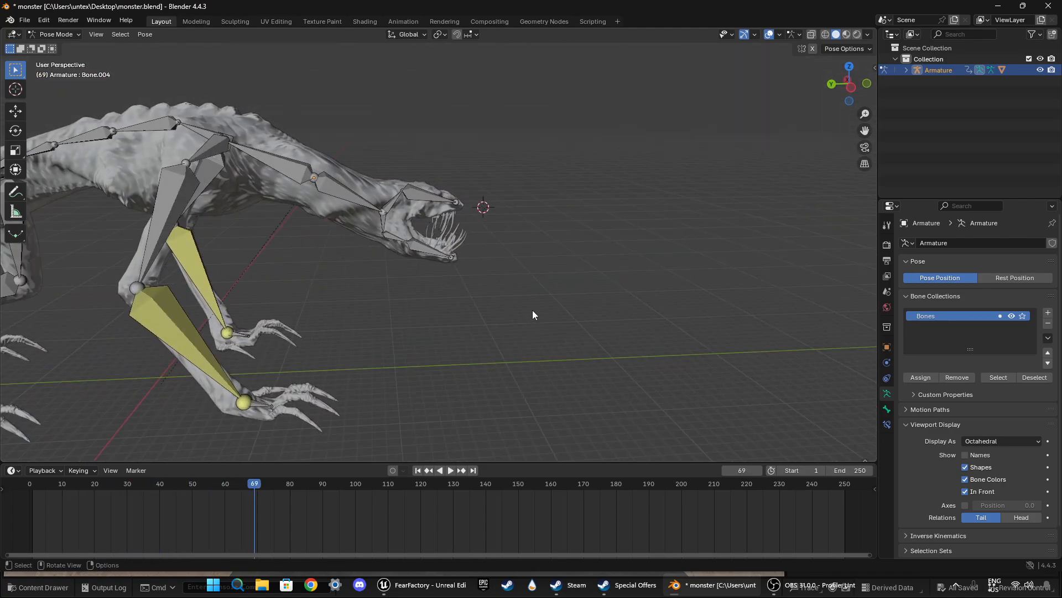
middle_click_drag(513, 268, 383, 272)
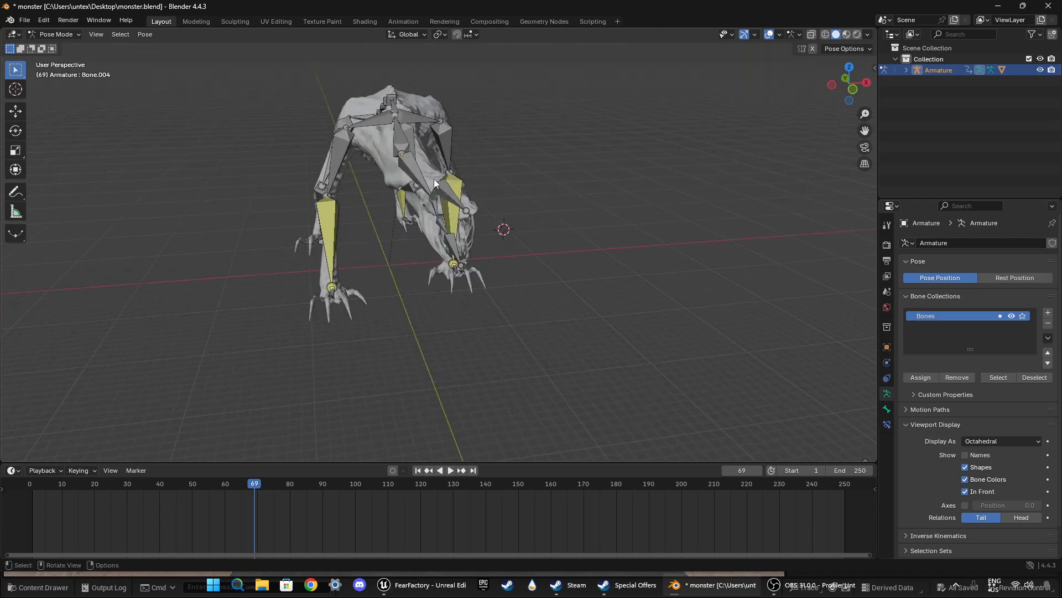
middle_click_drag(347, 281, 466, 274)
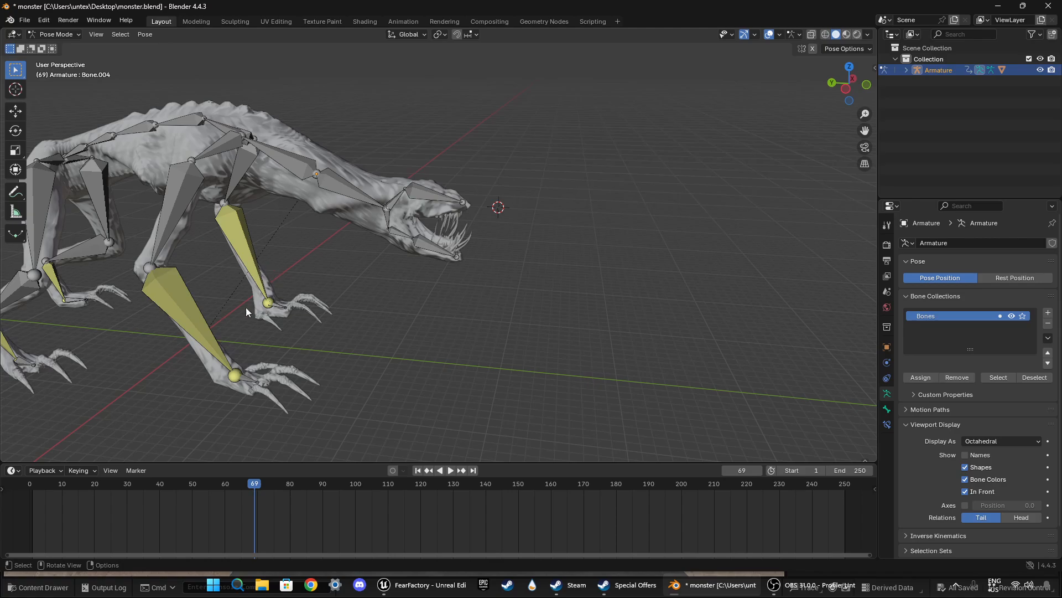
left_click(365, 201)
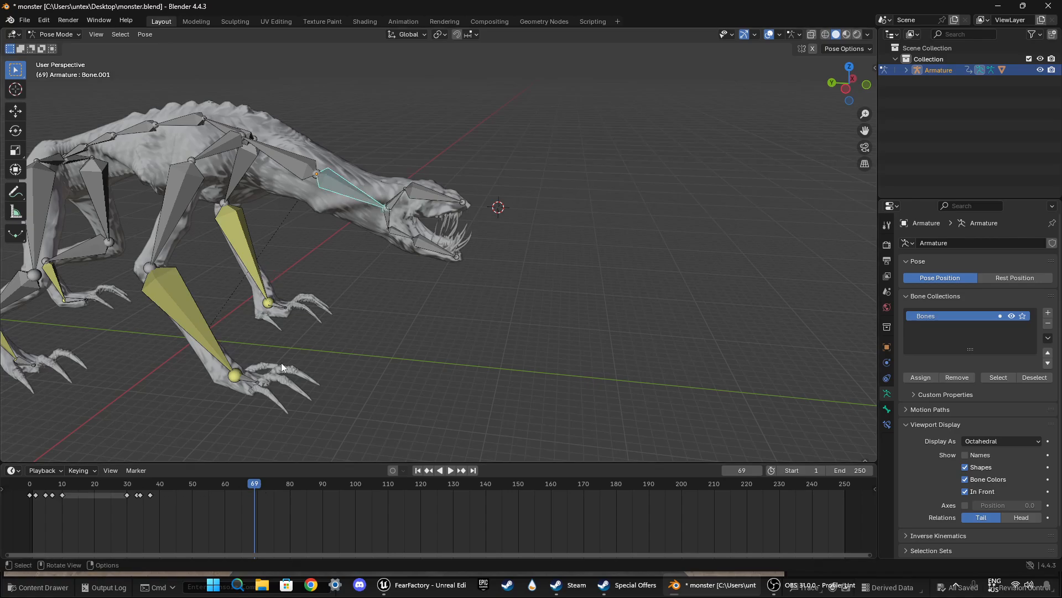
left_click(401, 240)
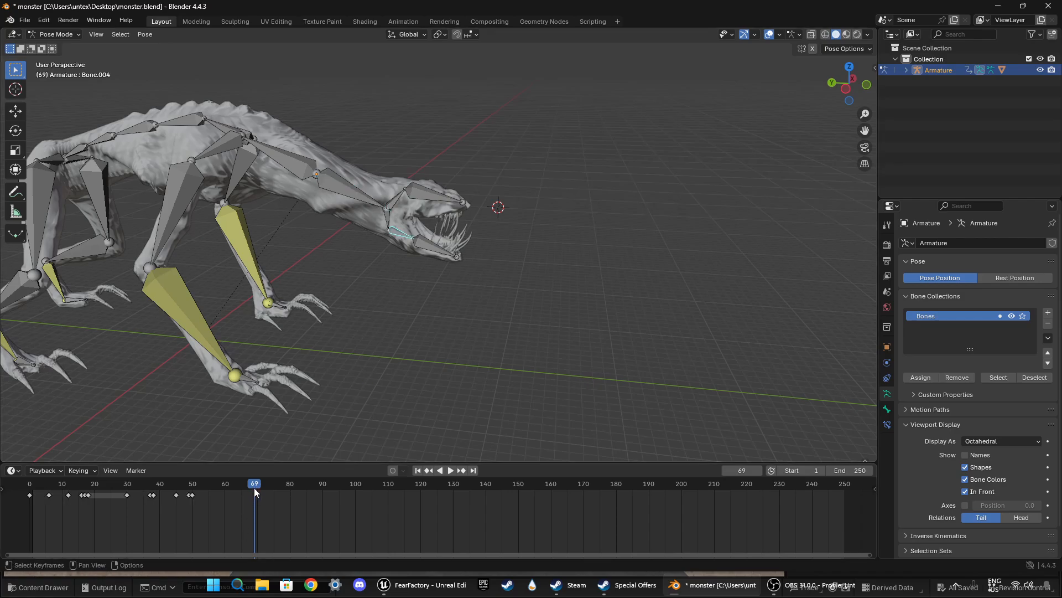
Step: Replay the animation from the start with the lower jaw base bone selected, pausing briefly around frame 20
left_click_drag(254, 489, 32, 475)
key("space")
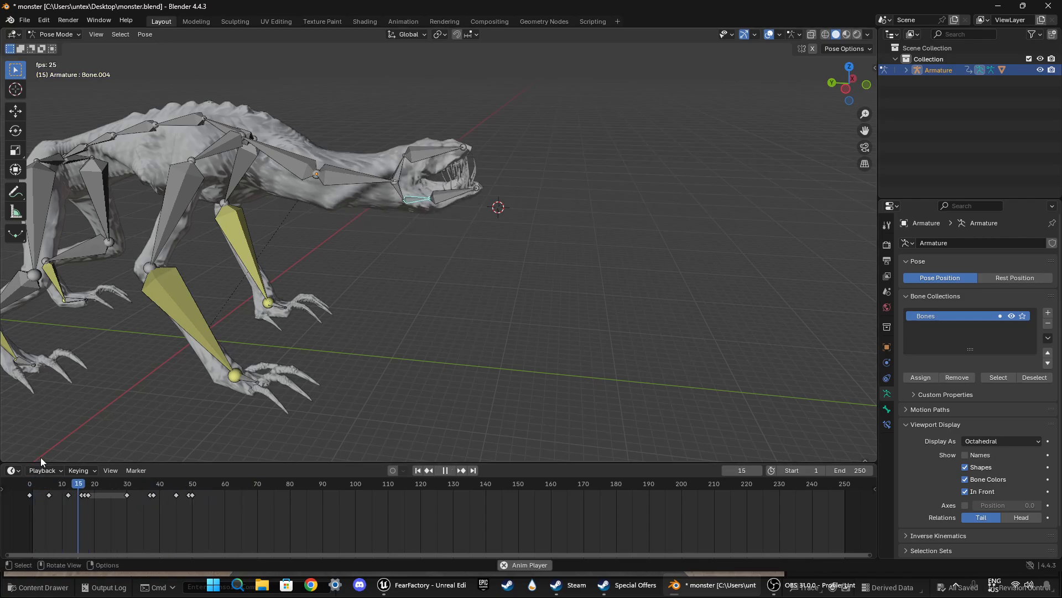
key("space")
key("space")
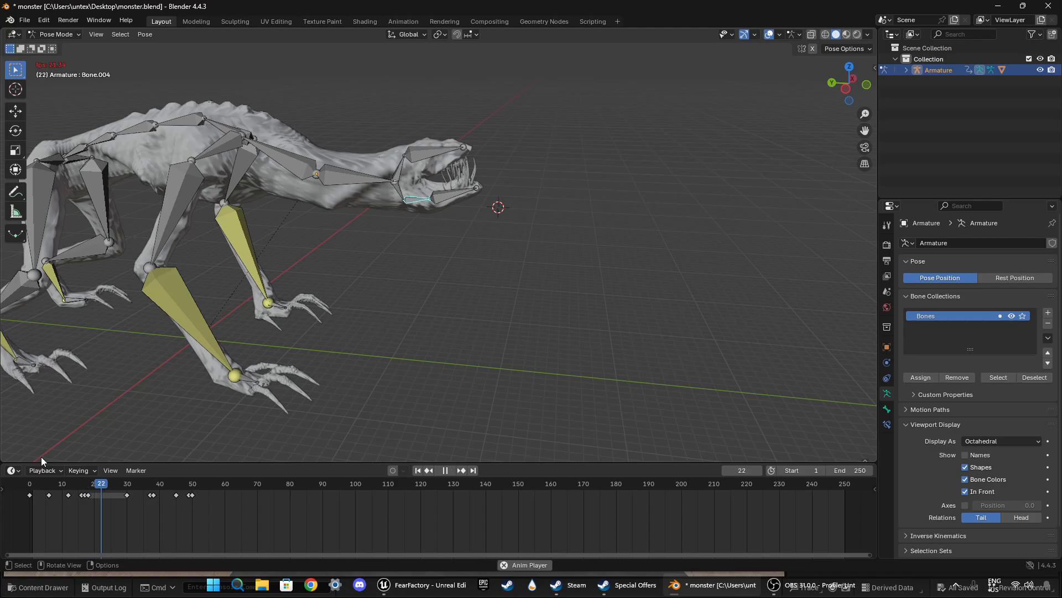
key("space")
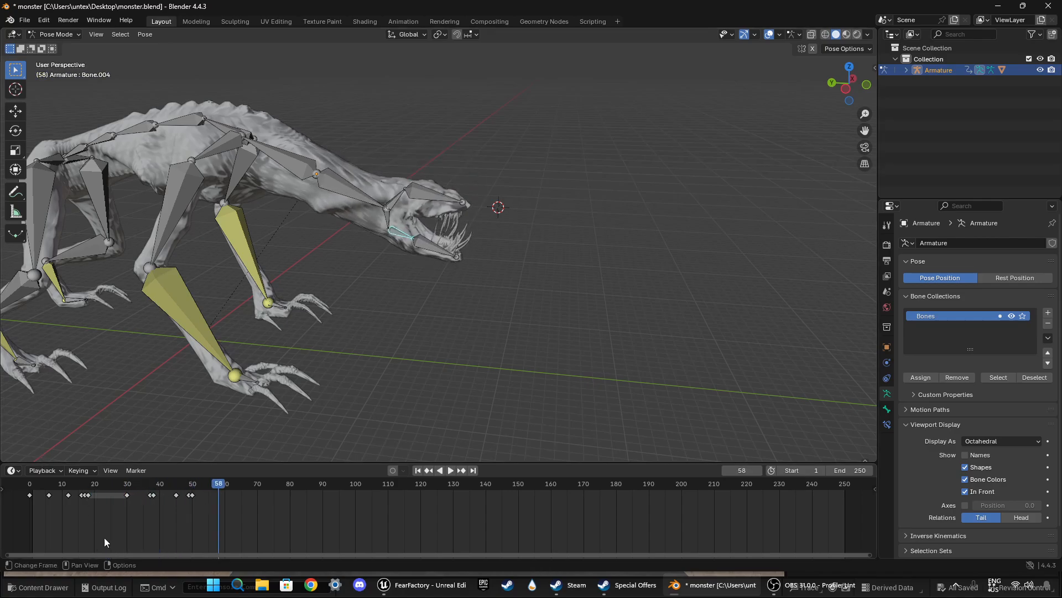
Step: At frame 60, select the neck, head and jaw bones together and insert a keyframe for them
left_click_drag(219, 486, 223, 486)
middle_click_drag(428, 333, 449, 343)
left_click_drag(343, 148, 478, 294)
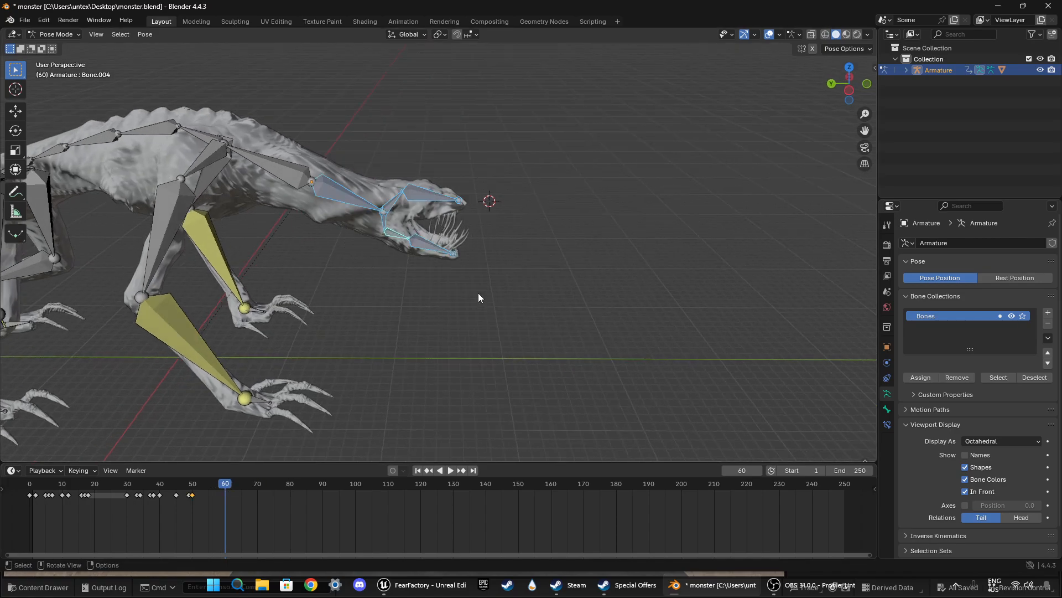
key("i")
Step: At frame 70, rotate the neck bone about 31° in top view to swing the head across, and keyframe it
left_click_drag(223, 483, 256, 476)
left_click(355, 318)
middle_click_drag(355, 317, 374, 260)
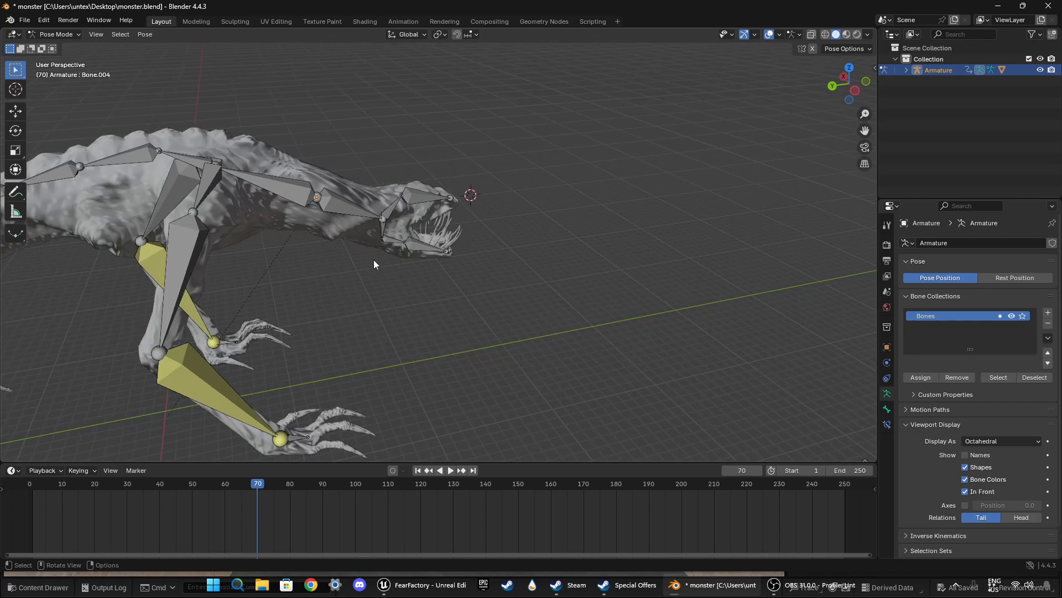
left_click(339, 201)
left_click(850, 67)
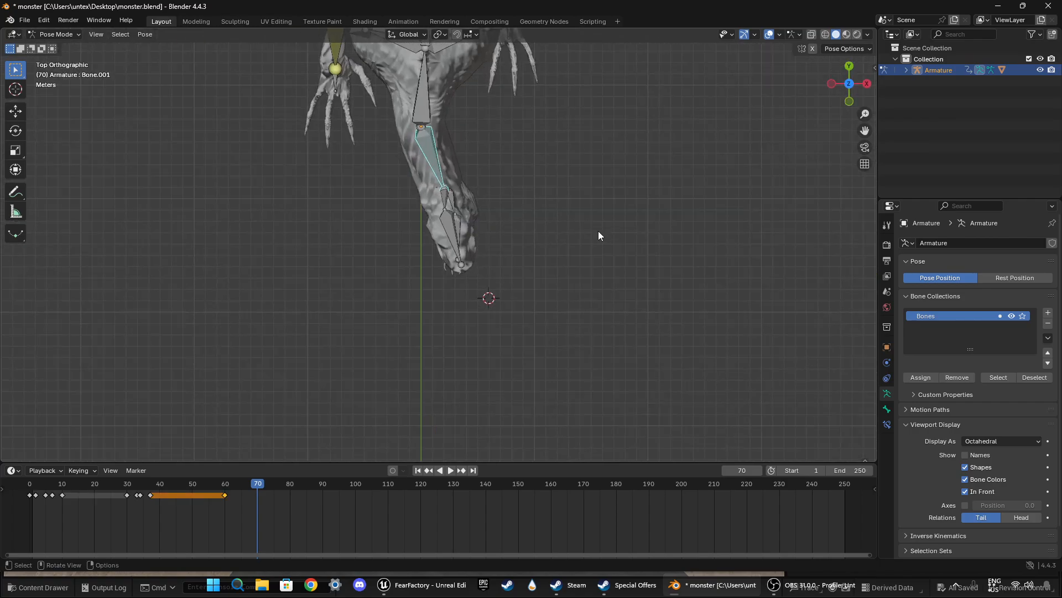
key("r")
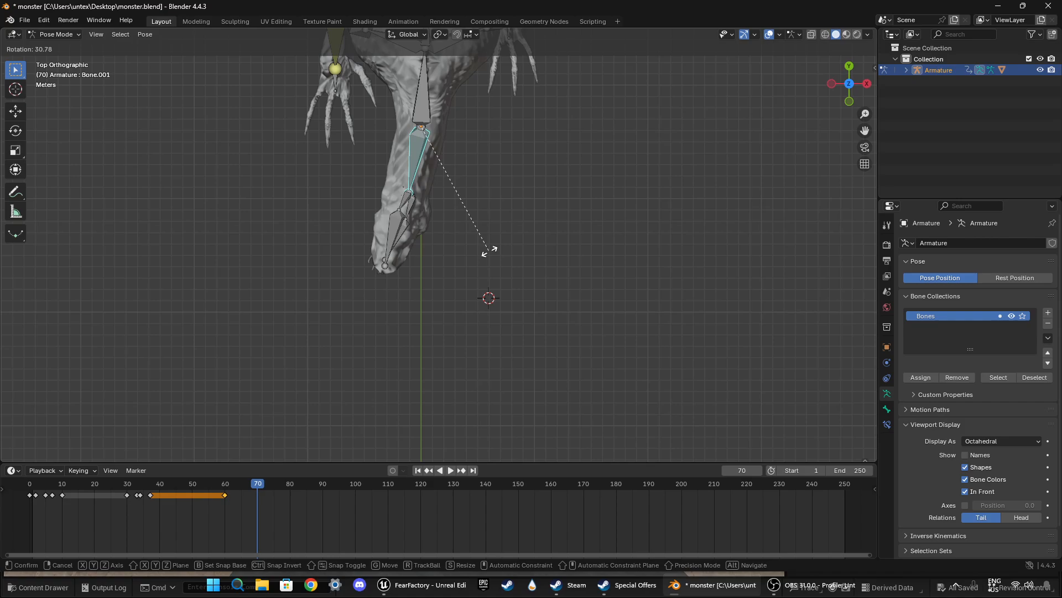
left_click(489, 251)
key("i")
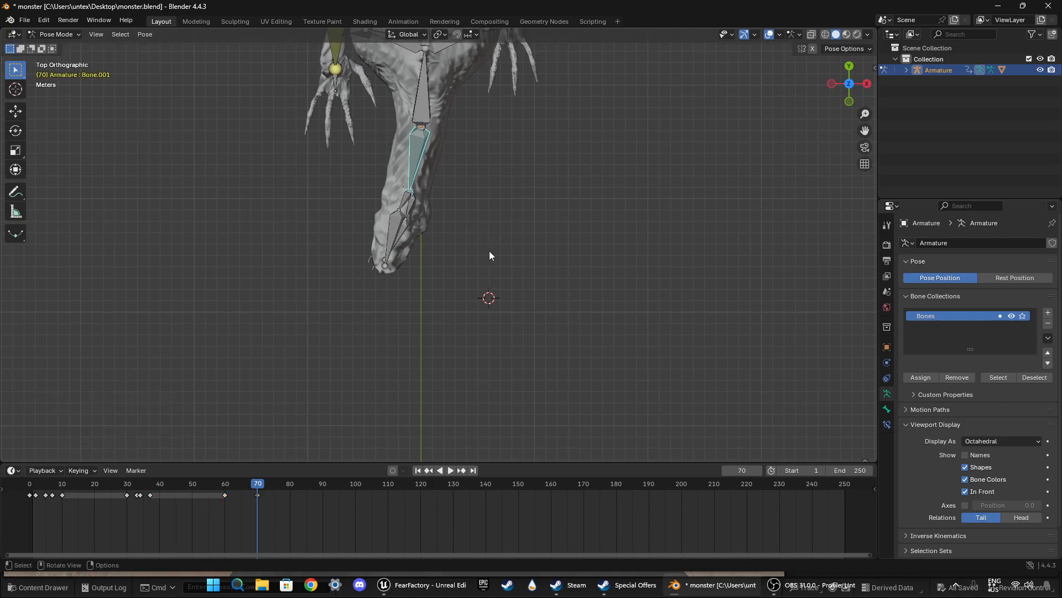
Step: Insert another keyframe for the neck bone's swung pose at frame 69
left_click(253, 484)
key("r")
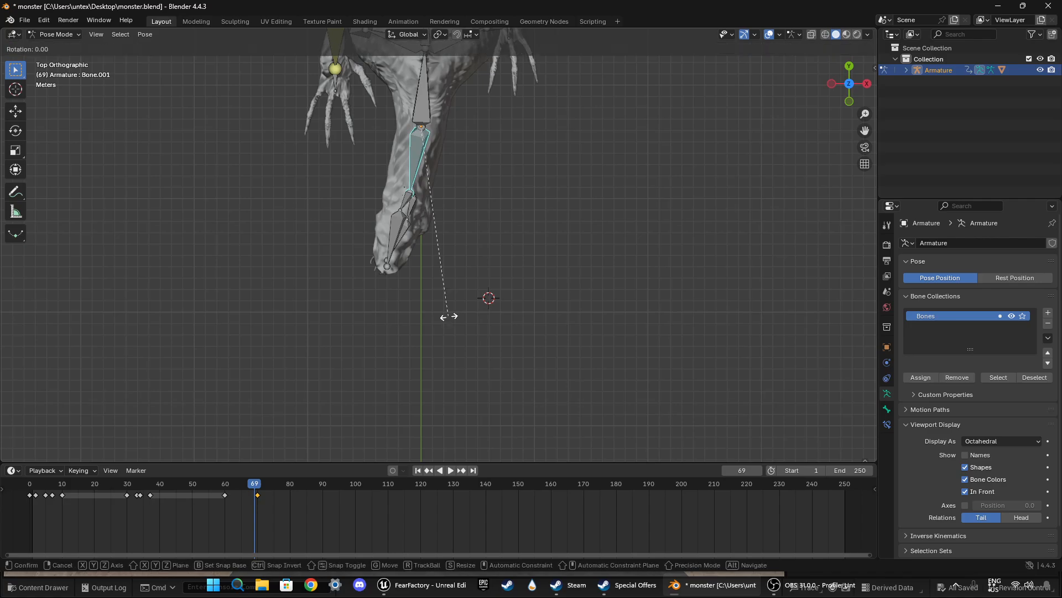
left_click(446, 314)
key("i")
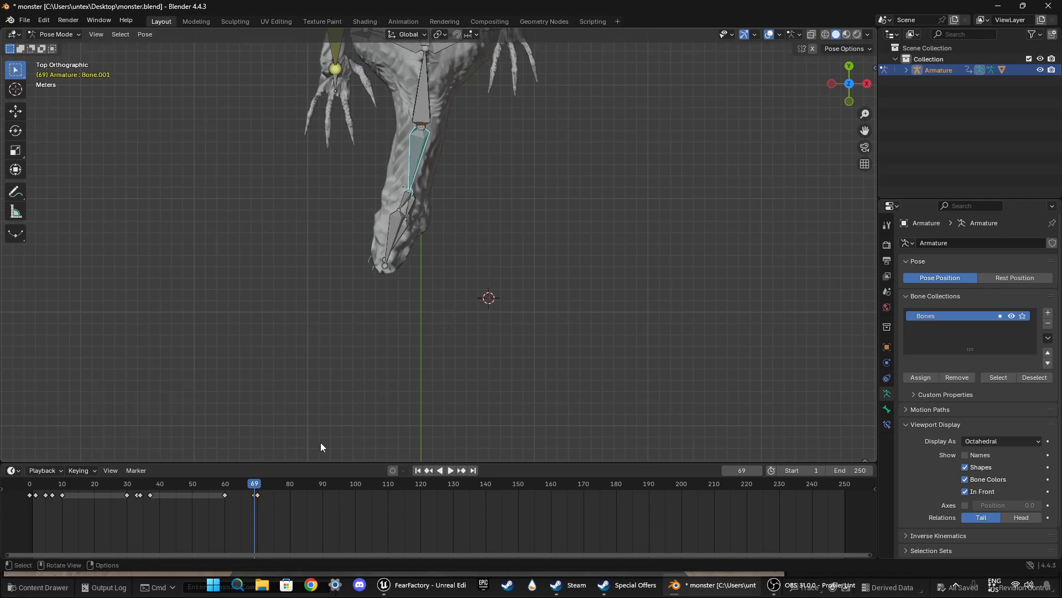
Step: Play back the head swing from about frame 55 in a perspective view of the monster
left_click_drag(254, 485, 209, 484)
middle_click_drag(247, 453, 399, 277)
key("space")
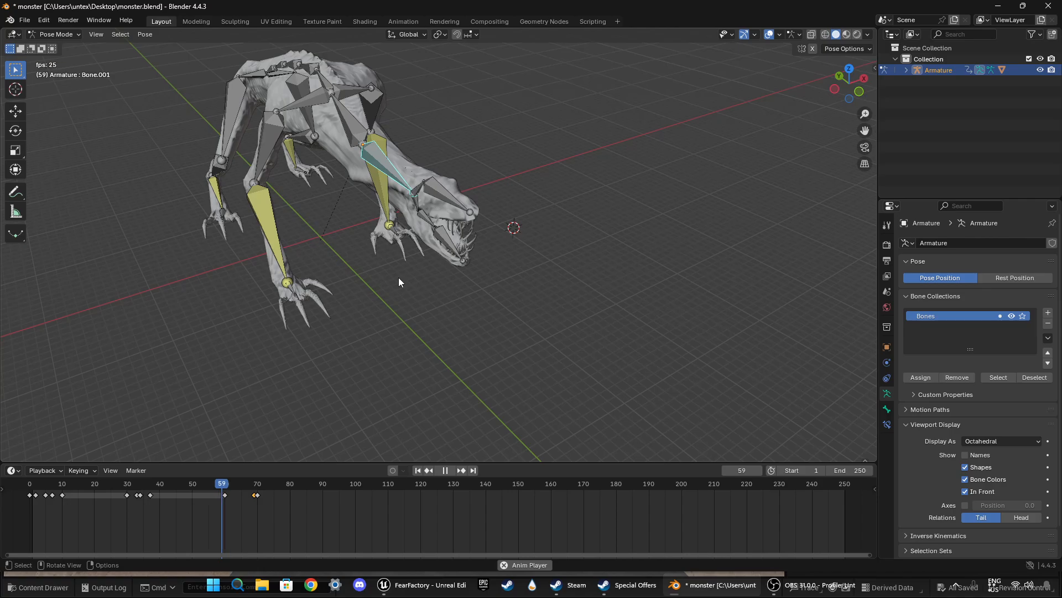
key("space")
Step: Compare the neck bone and lower jaw base bone at frame 69, examining the open mouth from several angles
middle_click_drag(358, 363, 388, 279)
left_click(397, 236)
middle_click_drag(404, 374, 347, 361)
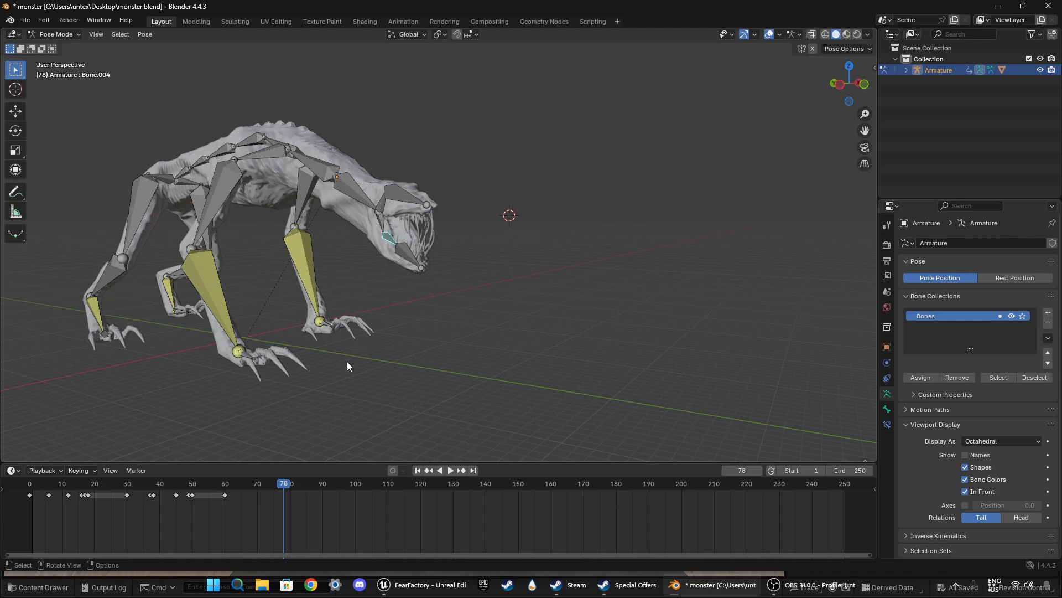
left_click(361, 195)
left_click_drag(283, 483, 255, 486)
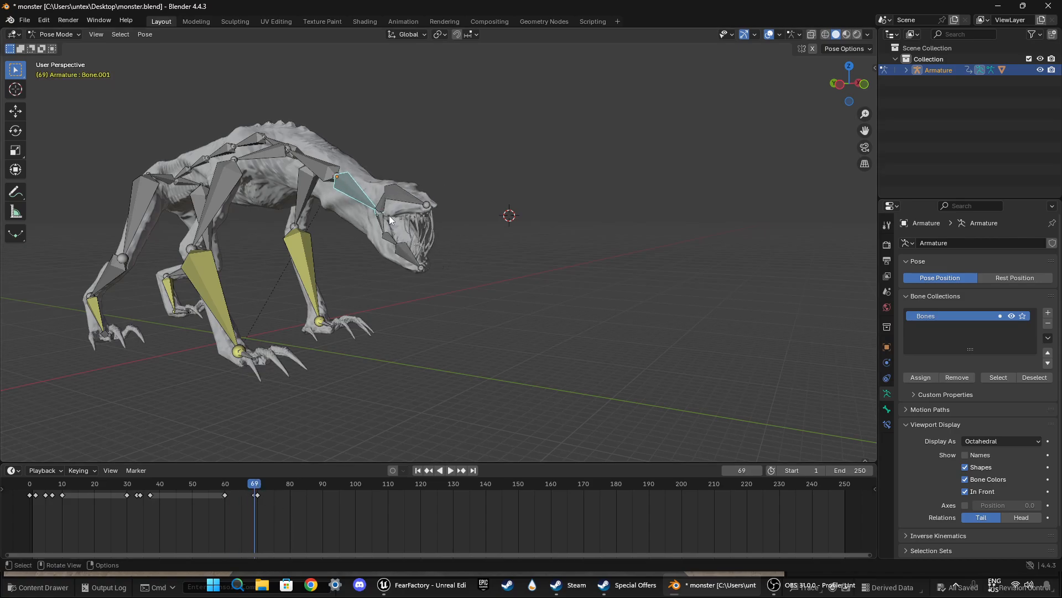
middle_click_drag(412, 325, 378, 290)
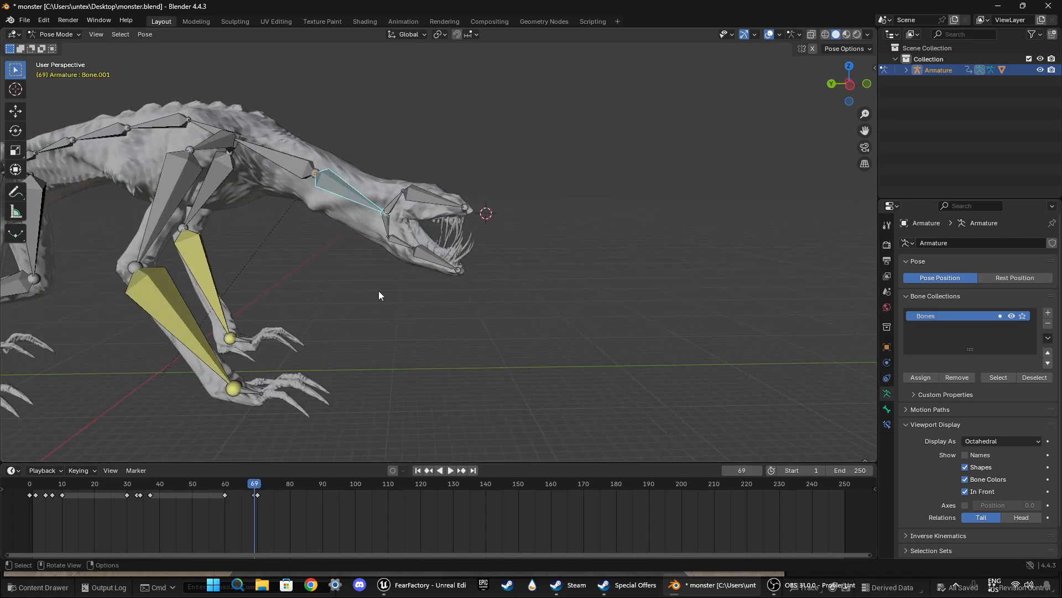
left_click(394, 239)
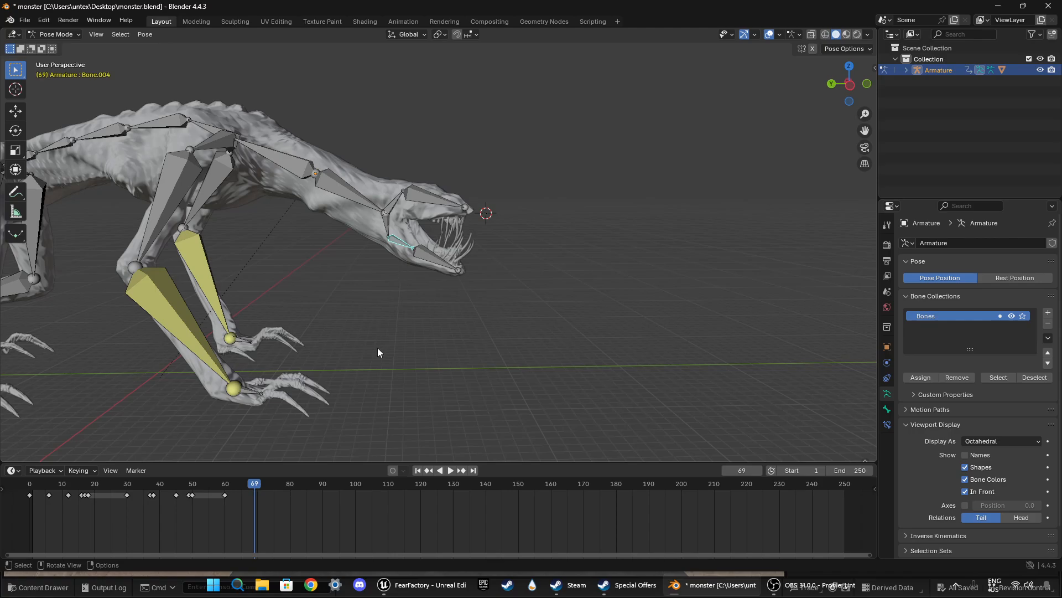
middle_click_drag(581, 288, 323, 507)
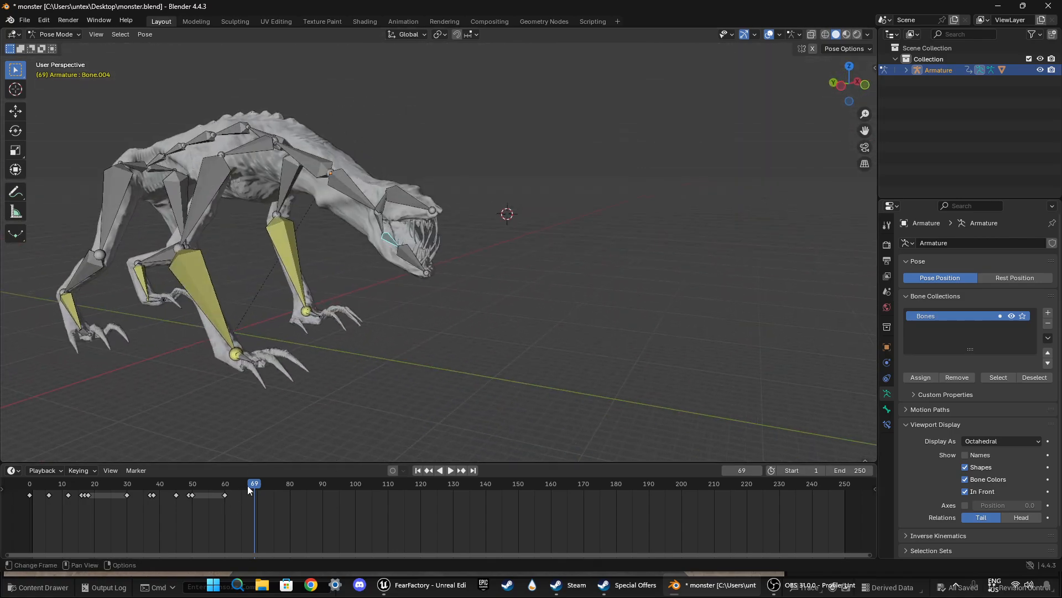
Step: Replay the jaw motion from around frame 36 and return to frame 50
left_click_drag(248, 486, 192, 489)
middle_click_drag(354, 354, 437, 340)
key("shift+ctrl+space")
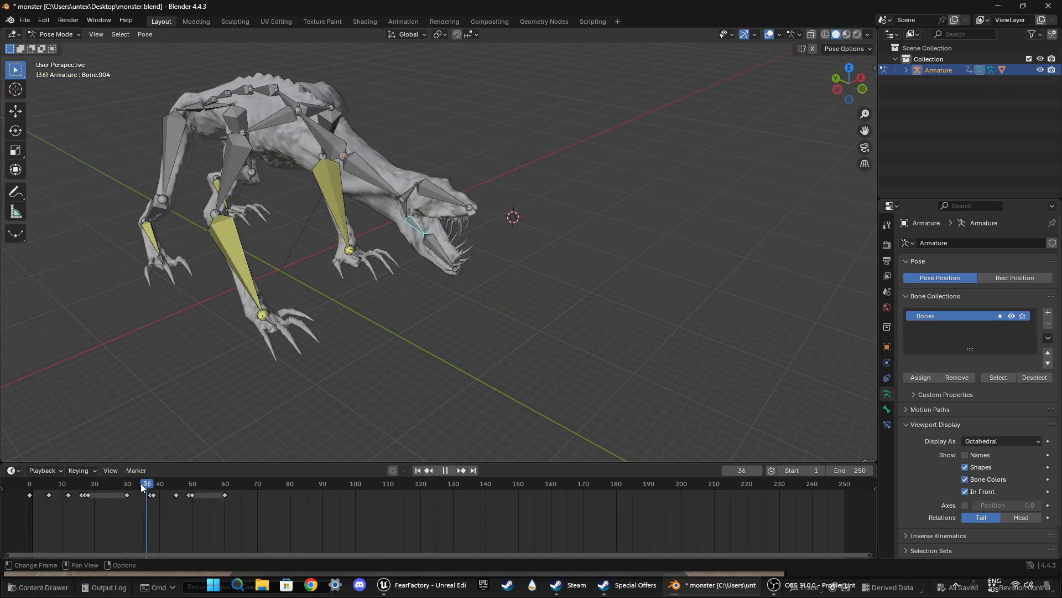
left_click_drag(141, 483, 192, 490)
key("space")
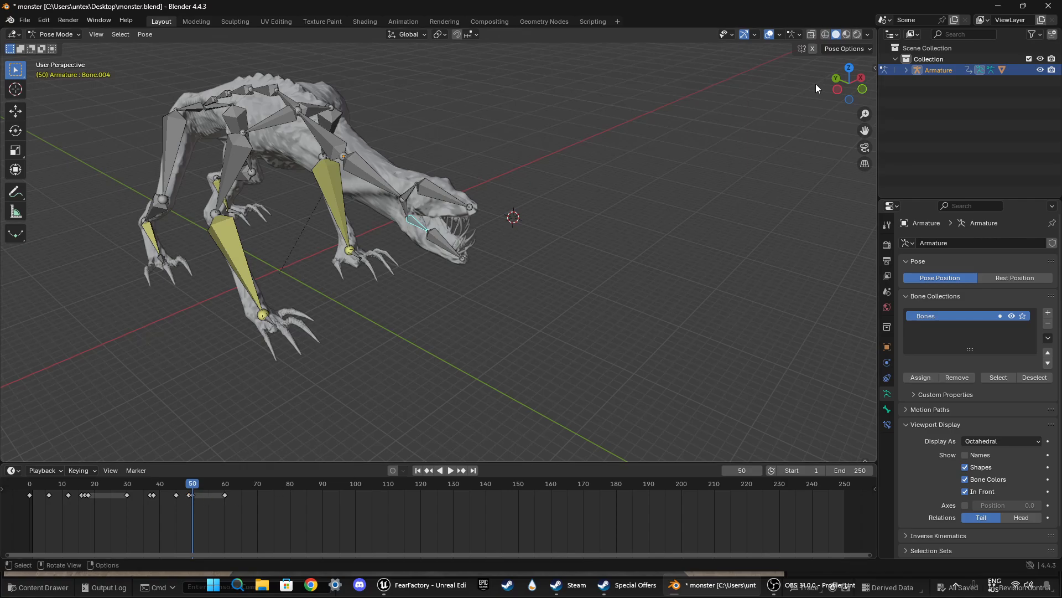
Step: At frame 50, rotate the lower jaw base bone about 5.76° as seen from below the head
middle_click_drag(360, 429, 408, 414)
left_click(188, 487)
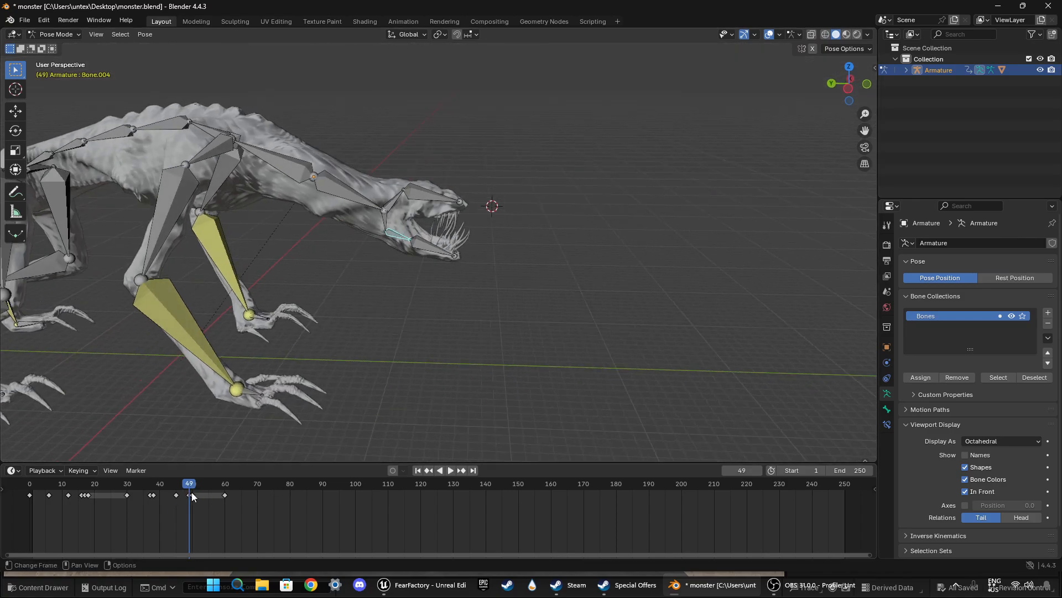
left_click(192, 496)
left_click_drag(190, 482, 193, 481)
left_click(849, 66)
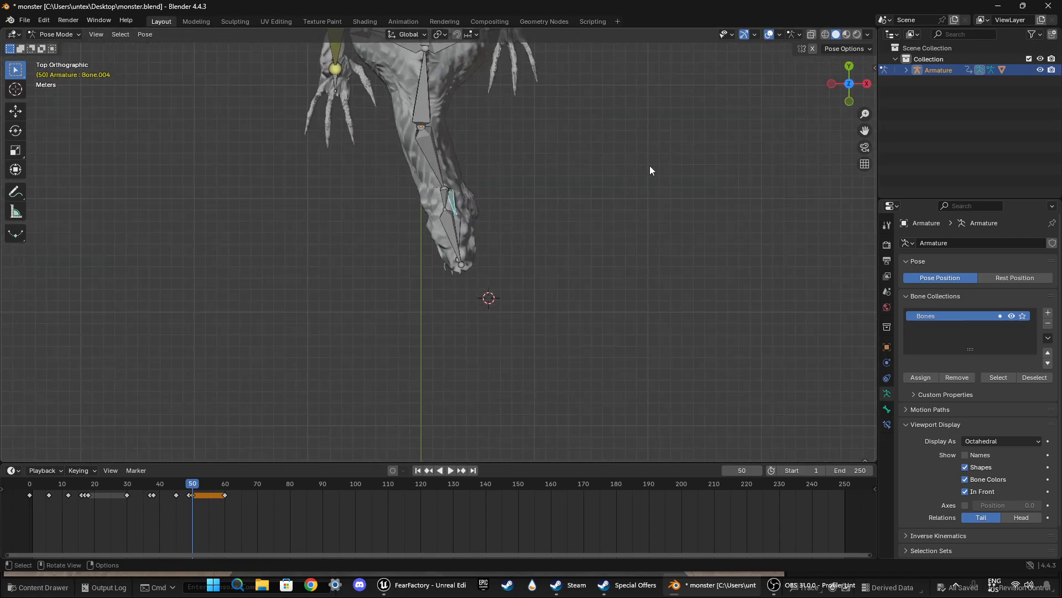
middle_click_drag(538, 244, 544, 186)
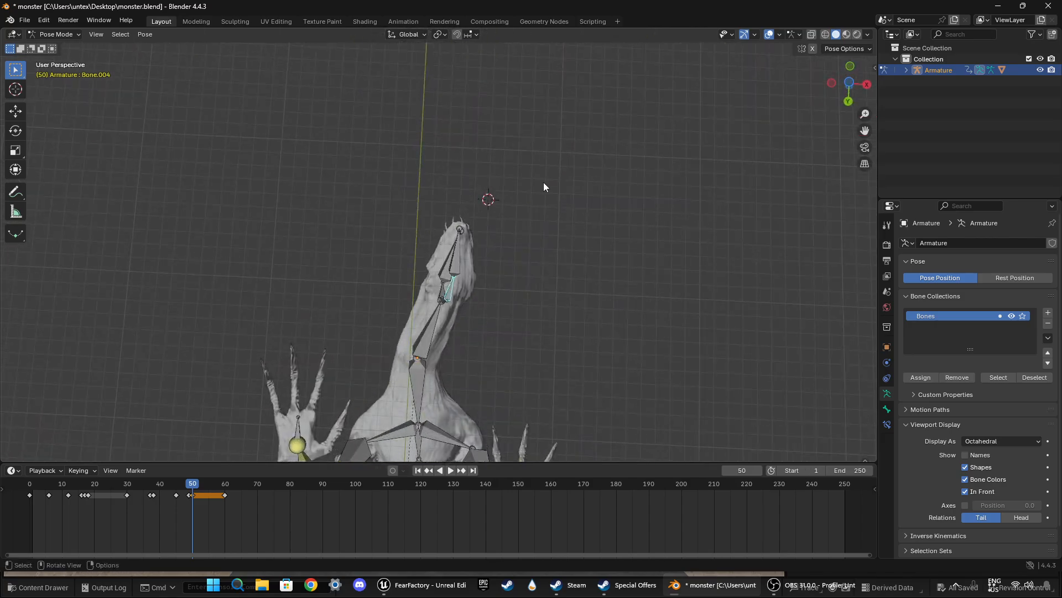
key("r")
left_click(619, 275)
mouse_move(619, 275)
middle_mouse_down()
mouse_move(586, 357)
mouse_move(493, 420)
mouse_move(610, 390)
mouse_move(572, 343)
mouse_move(504, 318)
mouse_move(579, 311)
mouse_move(605, 284)
middle_mouse_up()
Step: Fine-tune the lower jaw base bone's rotation in top view and keyframe it at frame 50
left_click(850, 66)
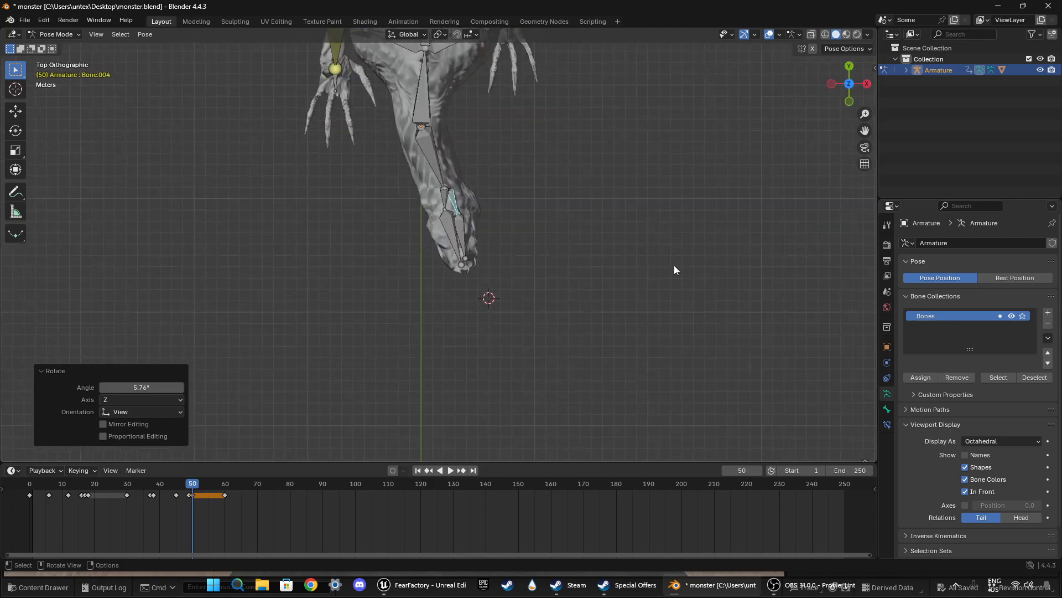
key("r")
left_click(640, 293)
middle_click_drag(640, 293, 503, 332)
key("i")
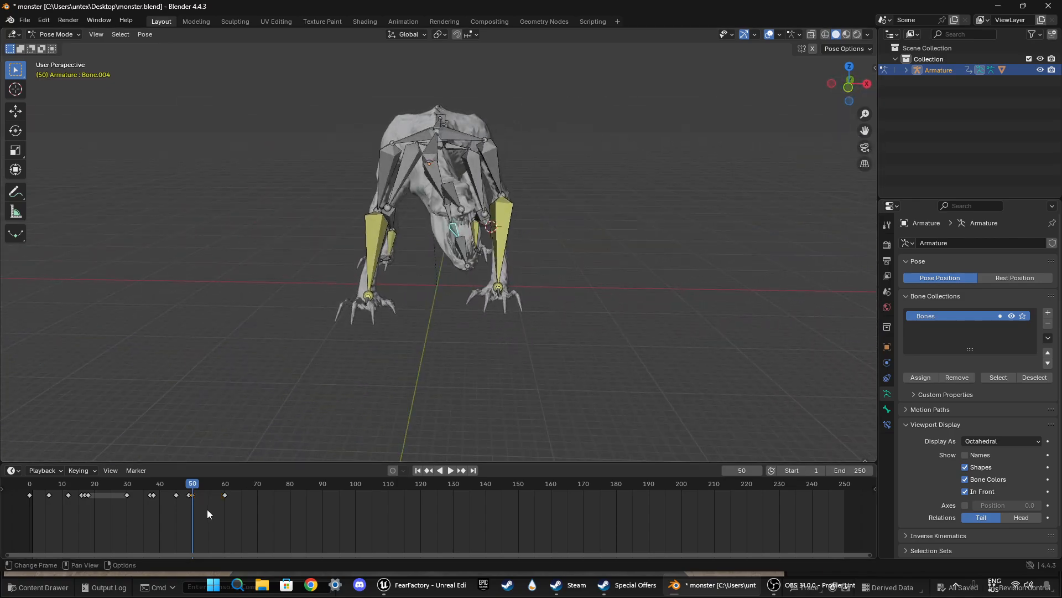
Step: Play back the adjusted jaw motion from about frame 34 in a perspective view
left_click_drag(195, 486, 141, 489)
middle_click_drag(275, 370, 355, 372)
key("space")
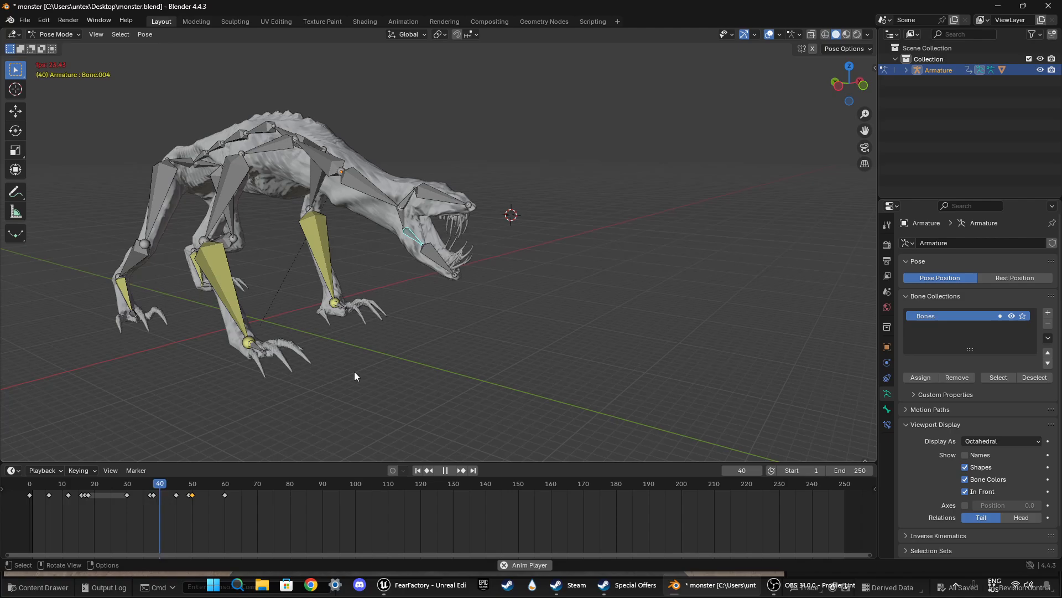
key("space")
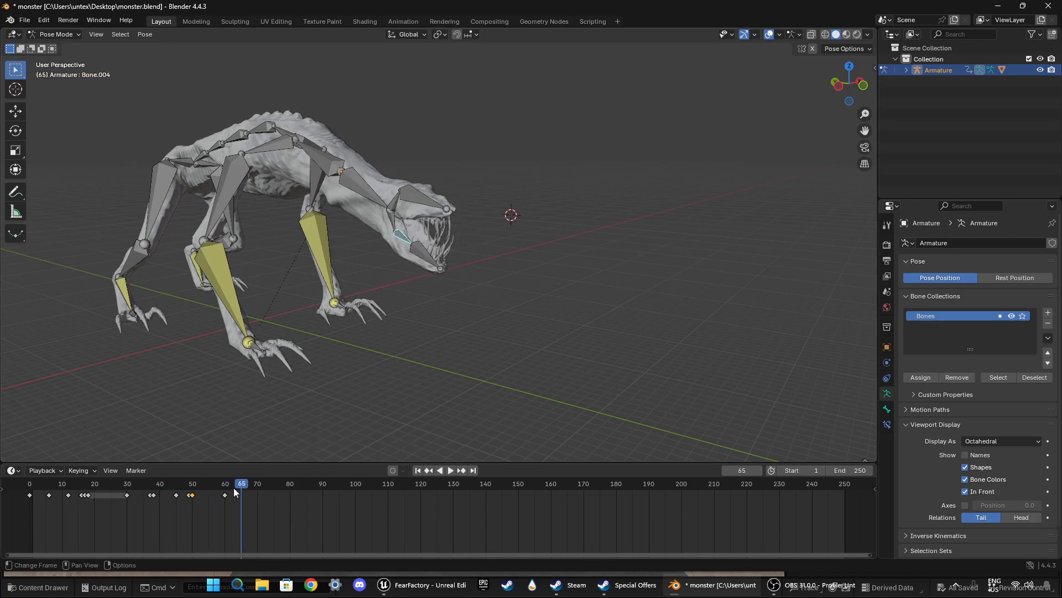
Step: At frame 49, rotate the lower jaw base bone about -6.24° in top view and insert a keyframe
left_click_drag(235, 492, 188, 488)
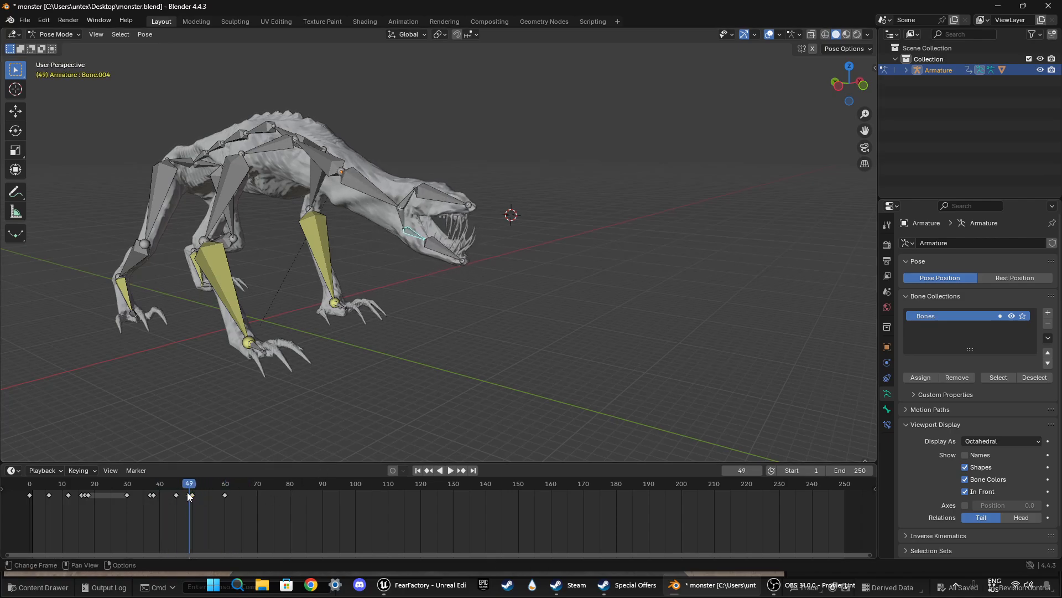
middle_click_drag(553, 330, 463, 363)
left_click(849, 67)
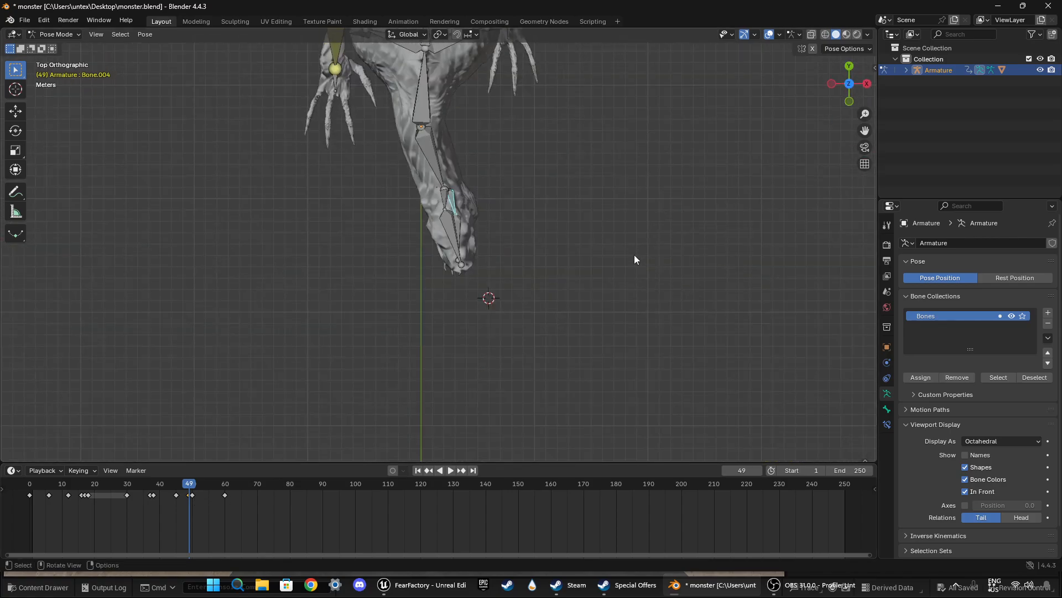
key("r")
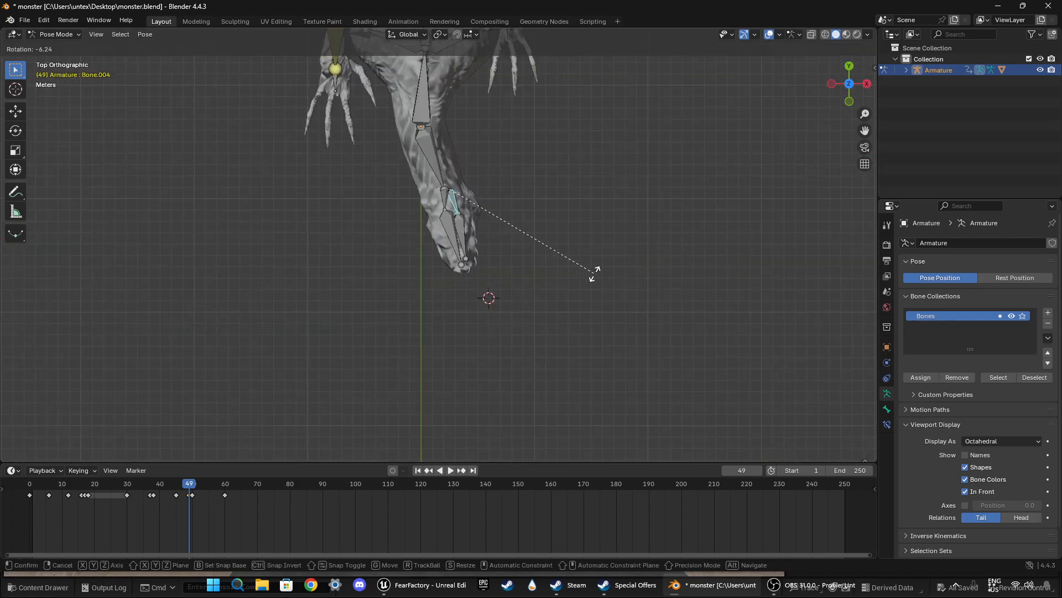
left_click(594, 275)
key("i")
Step: Replay the animation from about frame 30 to check the jaw alignment and head swing
left_click_drag(189, 483, 126, 468)
middle_click_drag(260, 347, 325, 266)
key("space")
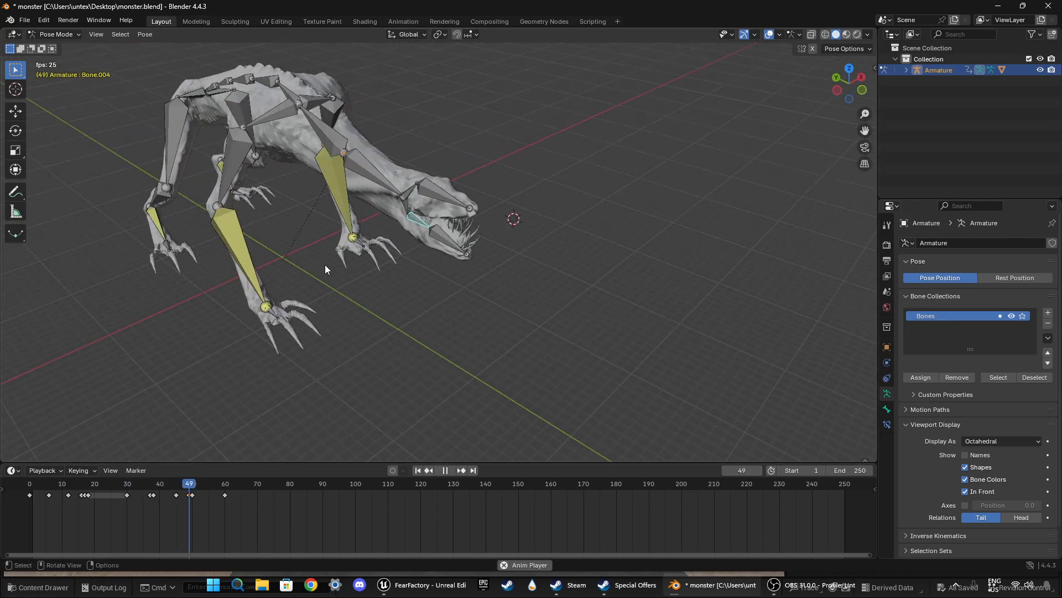
key("space")
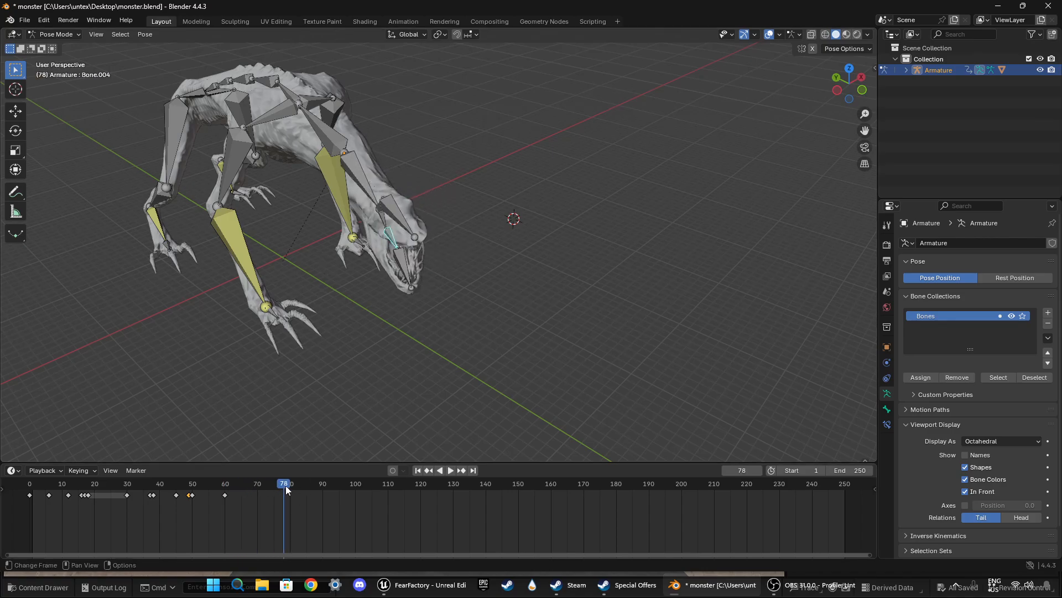
Step: Play back the whole animation from about frame 1 to review the head and jaw motion
left_click_drag(285, 486, 35, 486)
key("space")
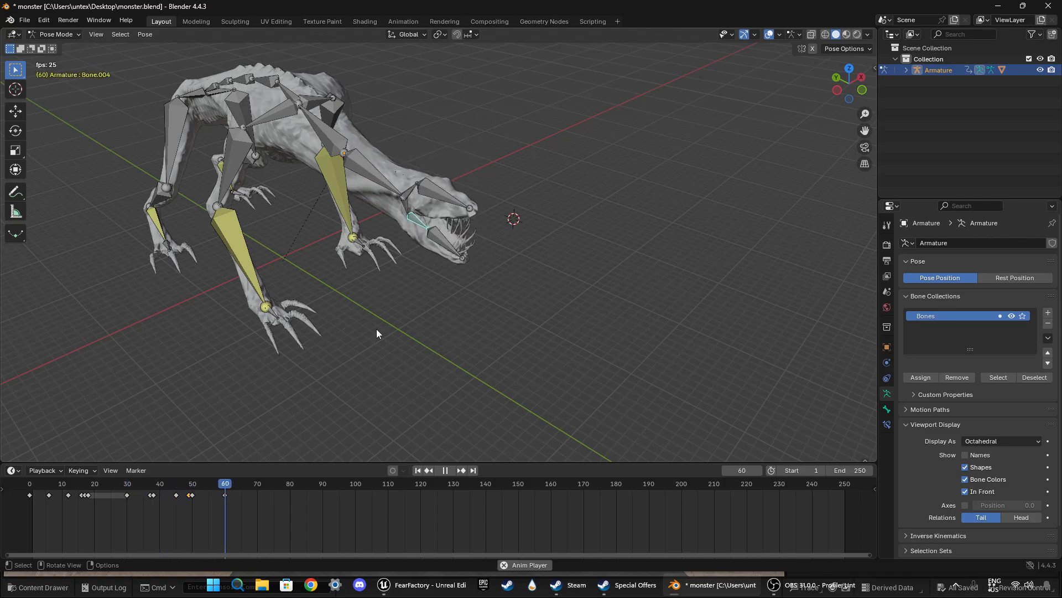
key("space")
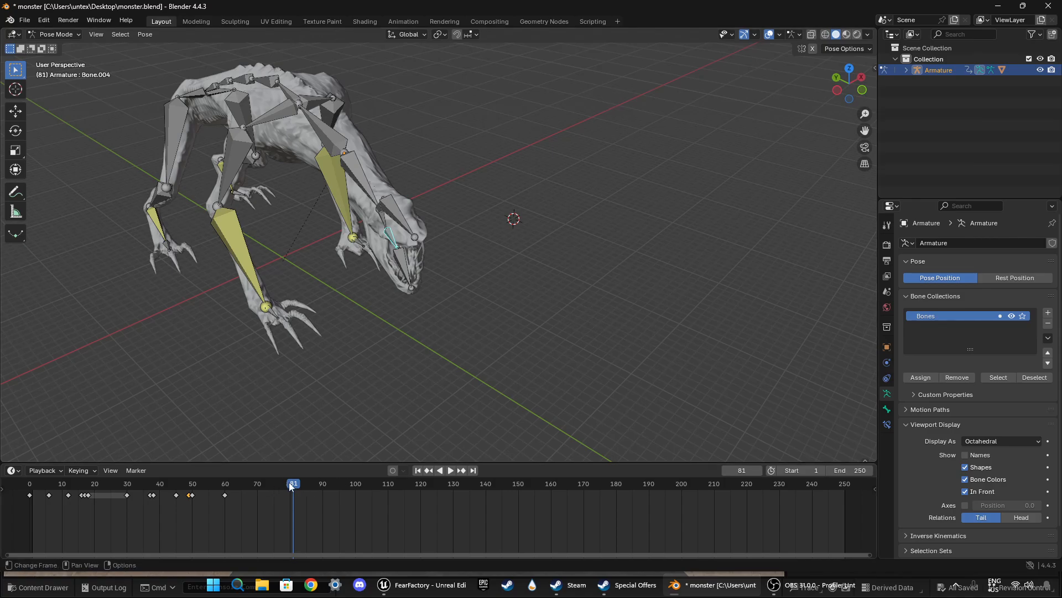
left_click_drag(289, 486, 226, 494)
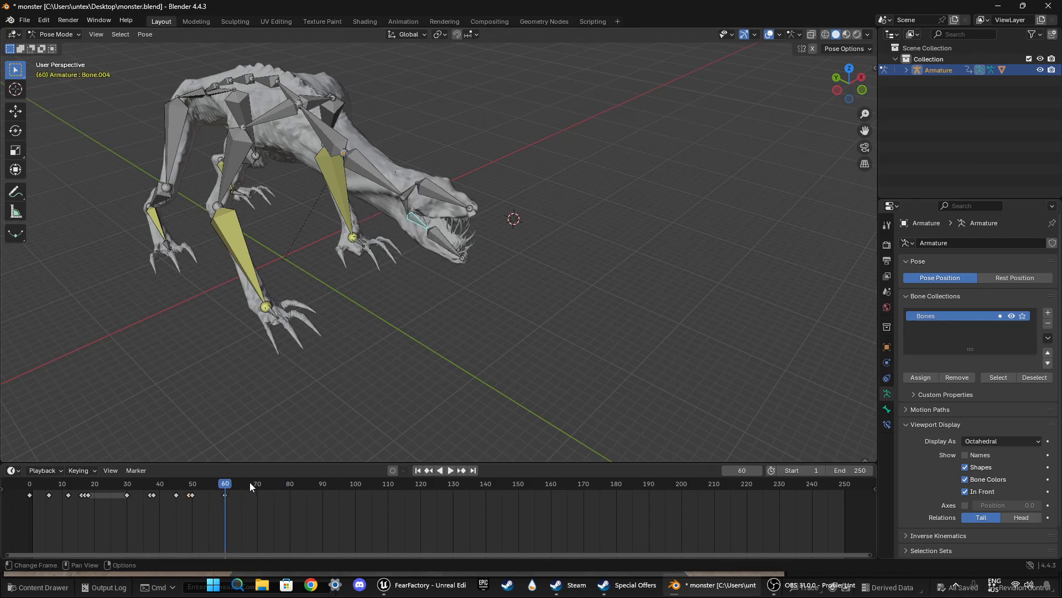
Step: Insert a keyframe for the lower jaw base bone at frame 60
middle_click_drag(411, 334, 443, 313)
left_click(224, 496)
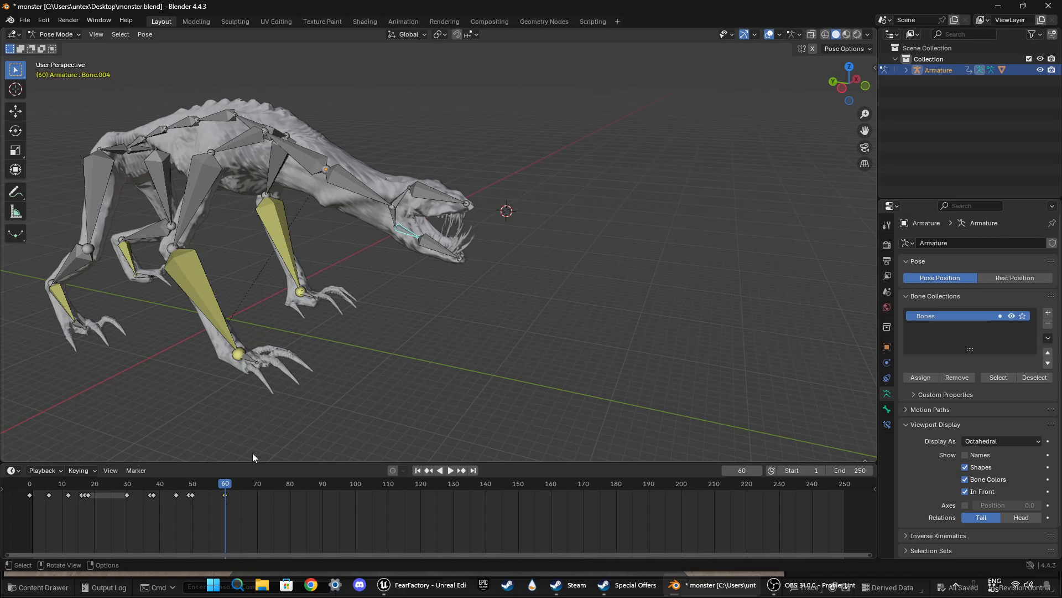
key("i")
Step: At frame 69, rotate the lower jaw base bone about 13.6° in top view and insert a keyframe
key("space")
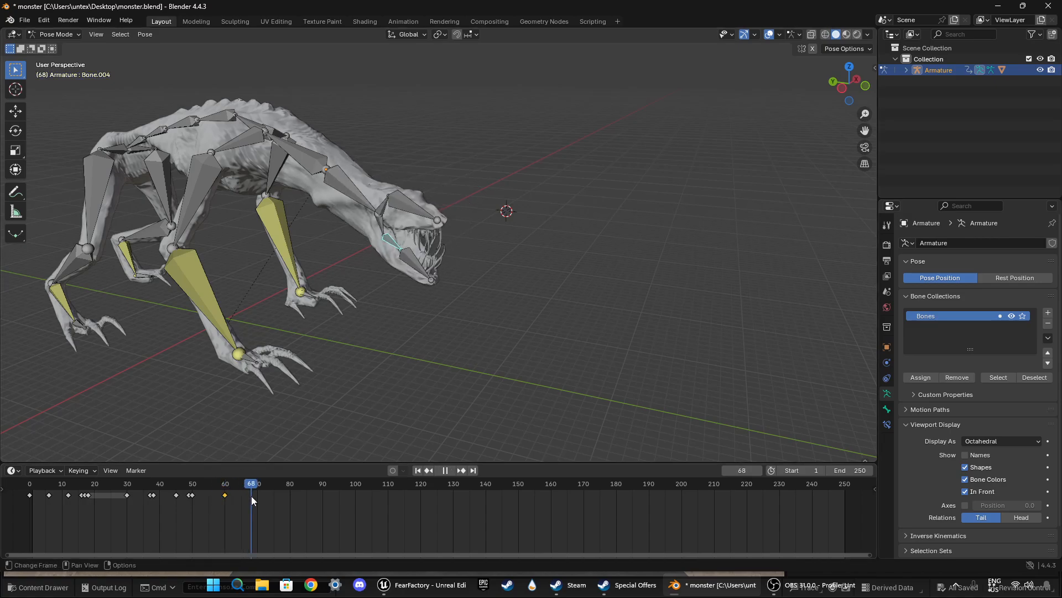
key("space")
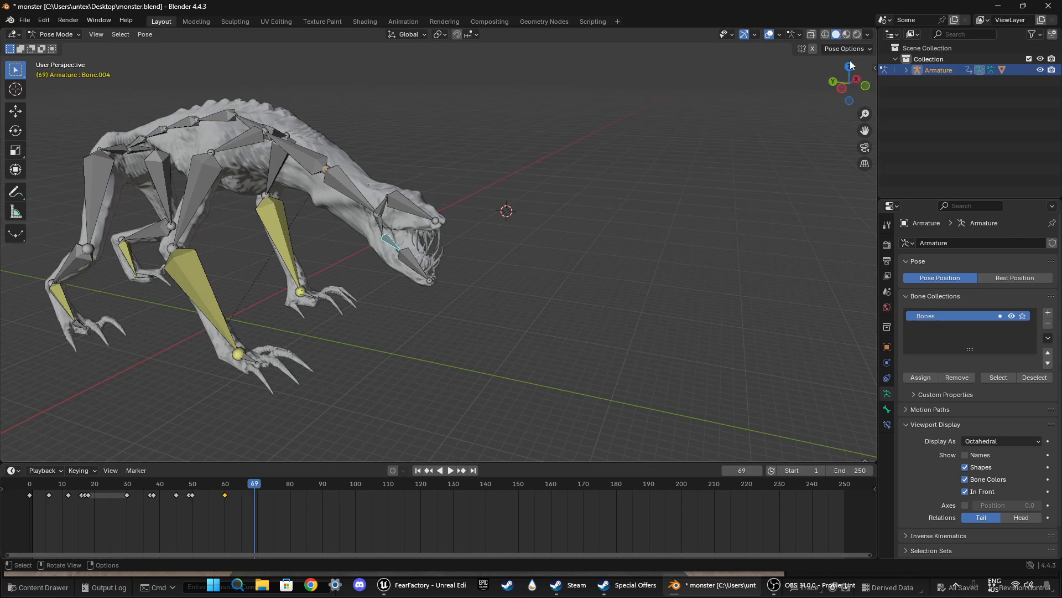
left_click(850, 66)
key("r")
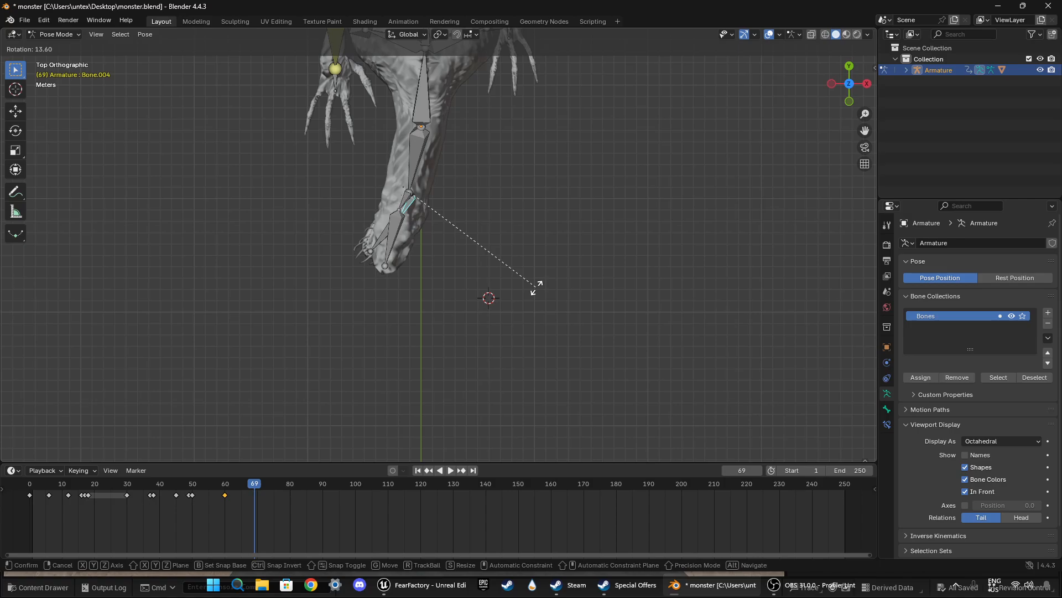
left_click(536, 288)
key("i")
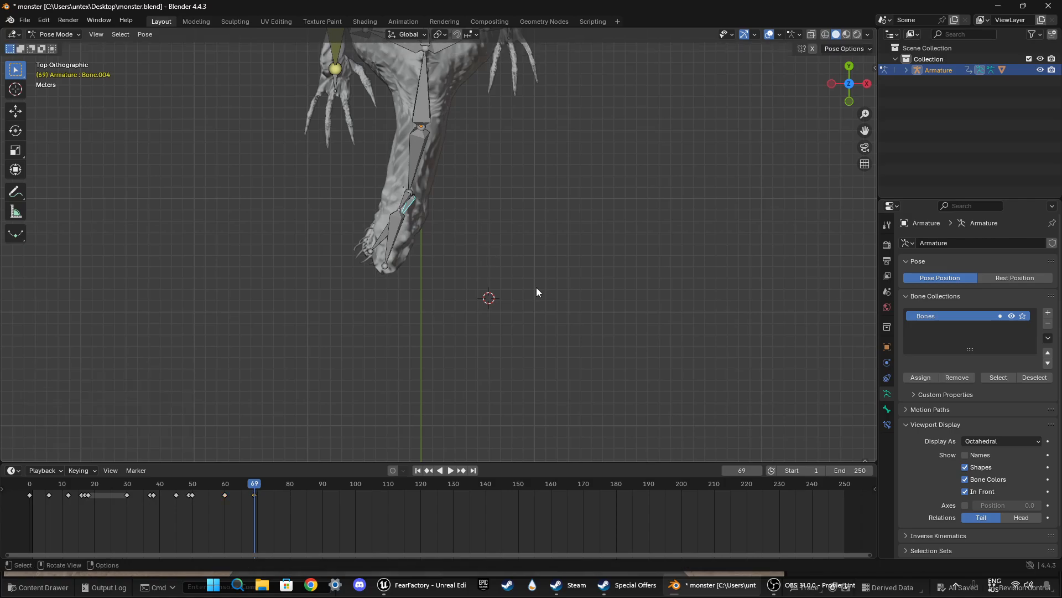
Step: At frame 70, rotate the lower jaw base bone about 1.76° in top view and insert a keyframe
left_click(257, 486)
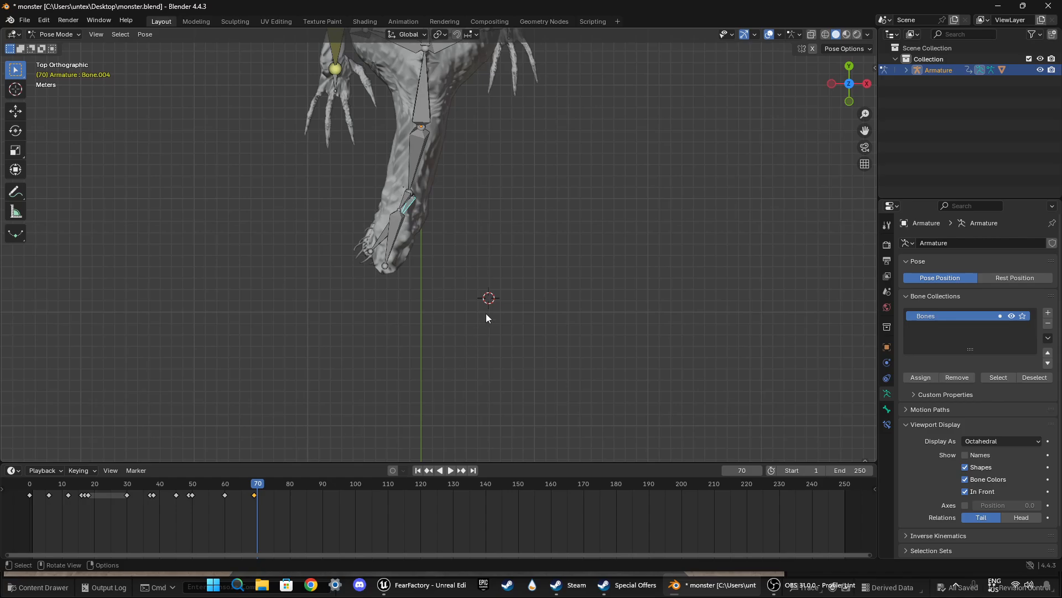
key("r")
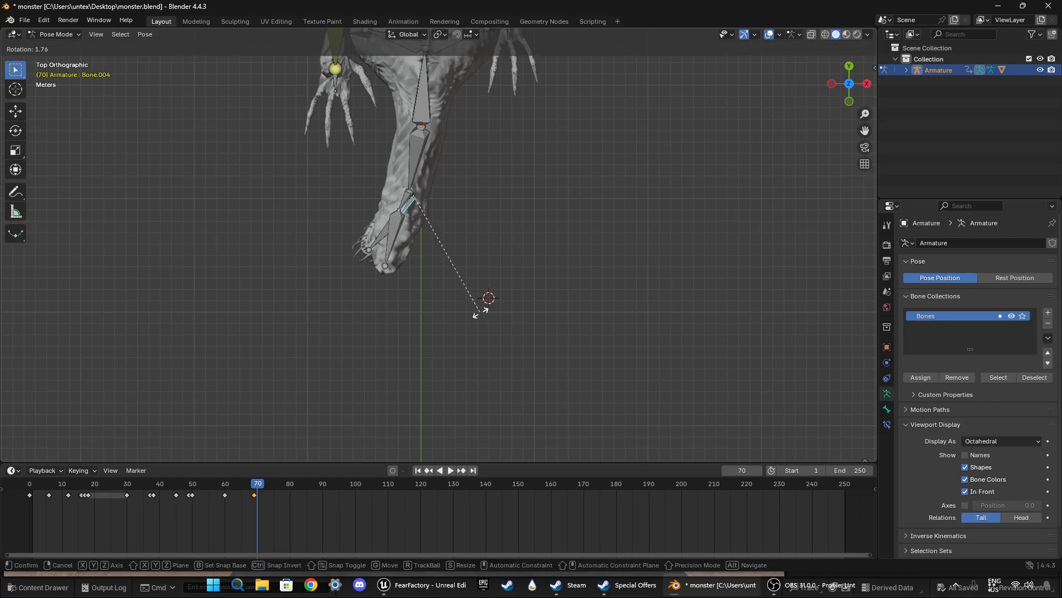
left_click(481, 312)
key("i")
Step: Play back the head swing from about frame 60 in a perspective view to check the jaw
key("space")
left_click(227, 483)
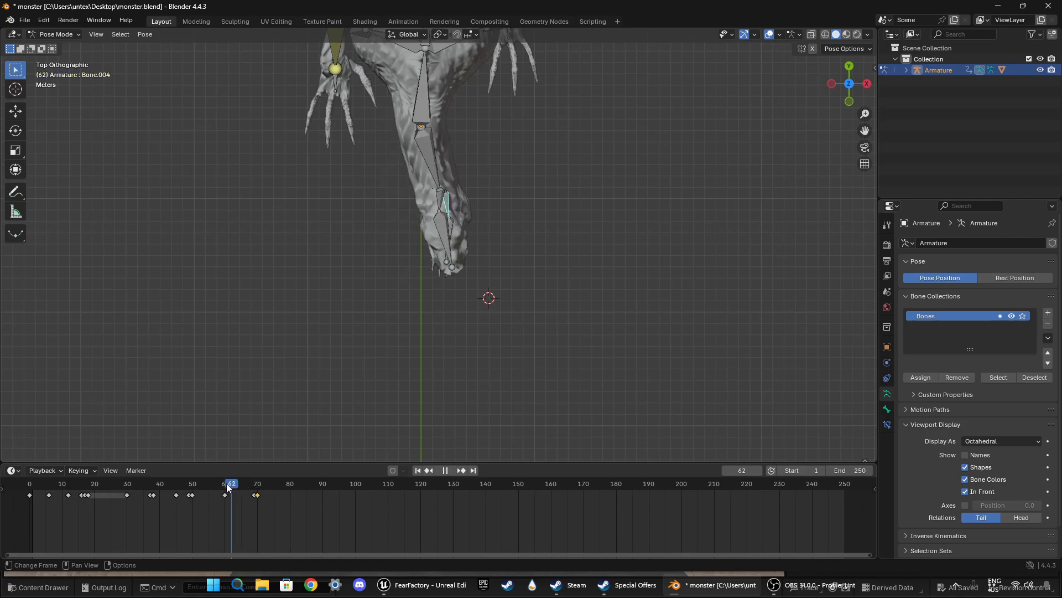
middle_click_drag(390, 310, 450, 220)
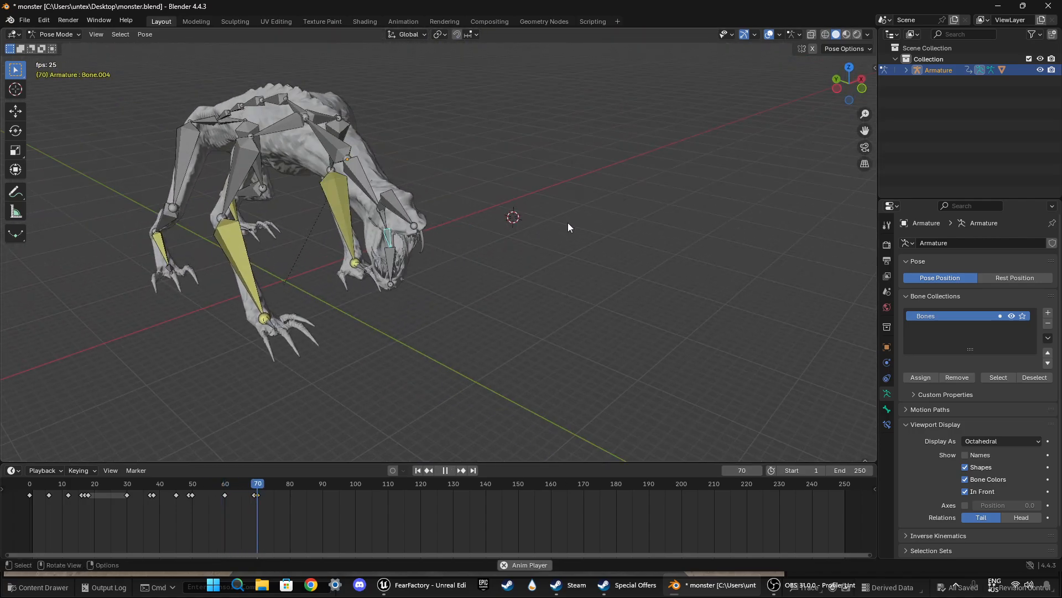
left_click_drag(284, 492, 240, 493)
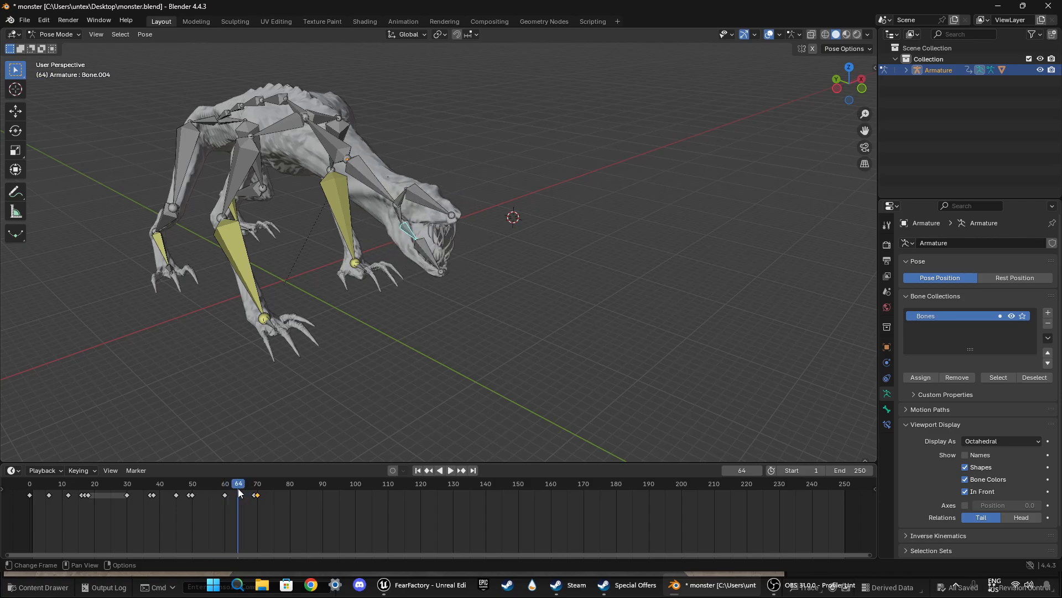
Step: Duplicate the lower jaw base bone's frame 60 keyframe to about frame 67
left_click(226, 496)
key("shift+d")
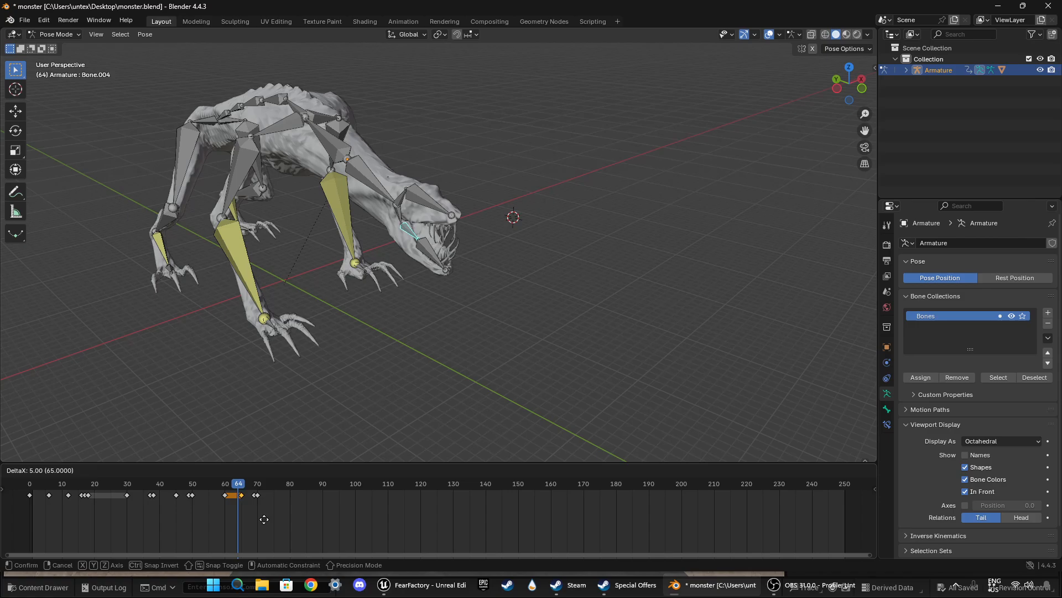
left_click(266, 519)
Step: Replay the motion from frame 60 to about frame 70 to check the held jaw pose
left_click(222, 487)
key("space")
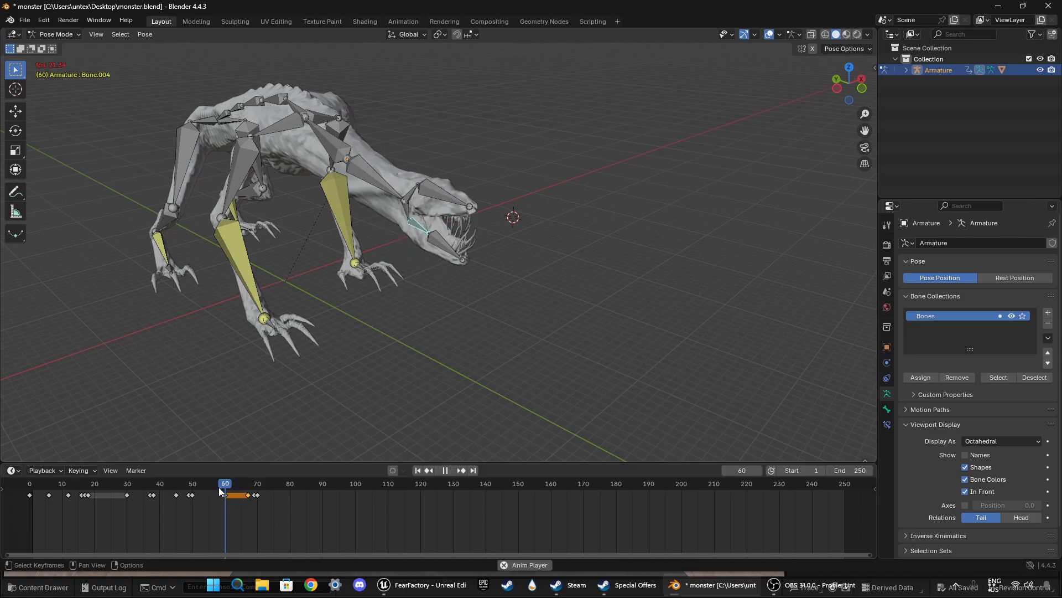
key("space")
left_click(257, 486)
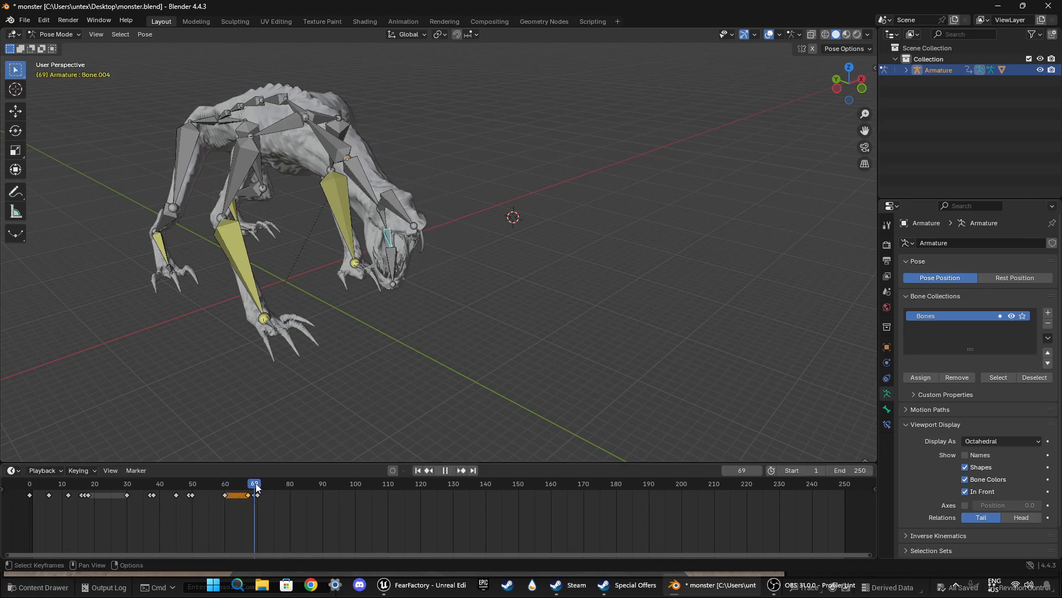
Step: At frame 75, rotate the lower jaw base bone about -21.1° in top view
middle_click_drag(449, 349, 354, 338)
left_click_drag(259, 485, 273, 483)
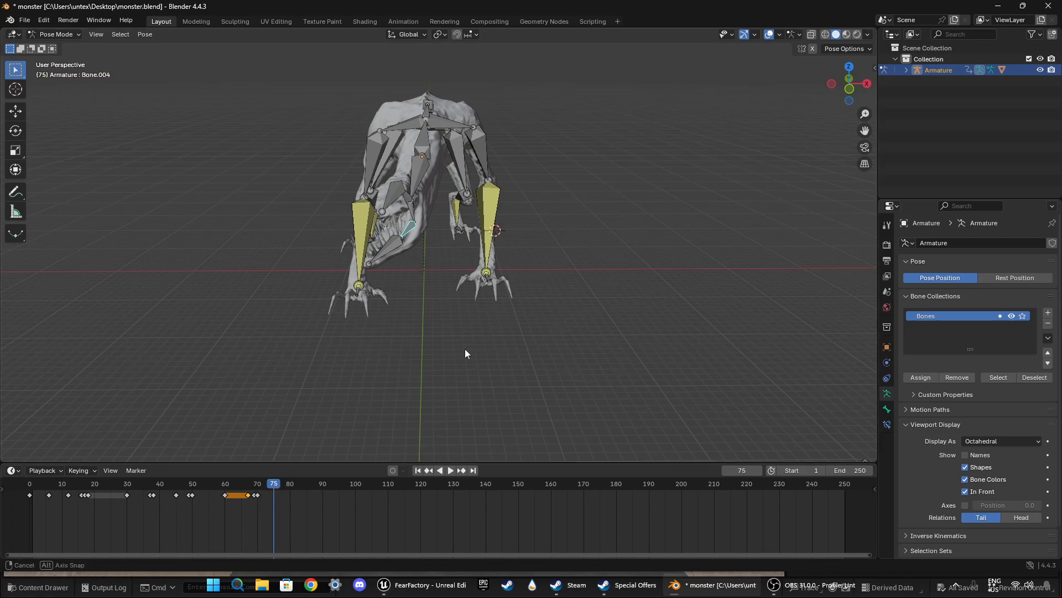
middle_click_drag(465, 349, 500, 321)
left_click(850, 85)
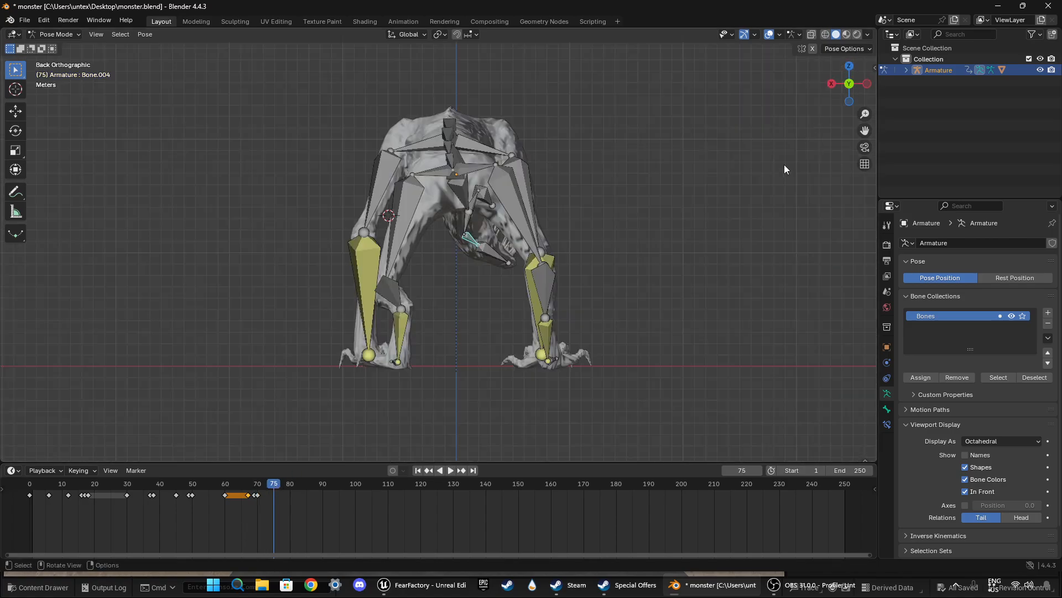
left_click(849, 86)
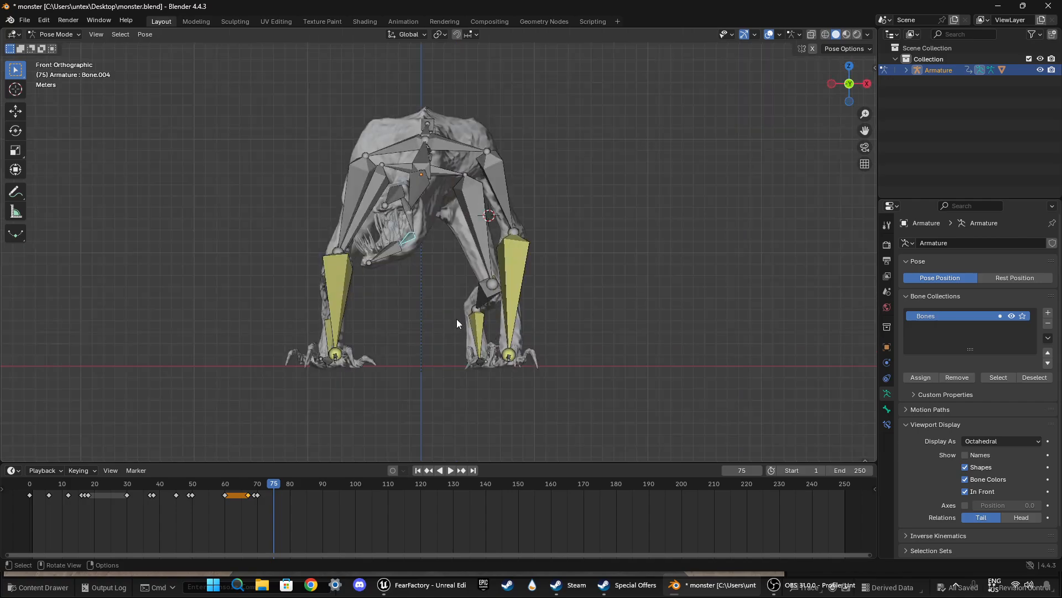
left_click(849, 66)
key("r")
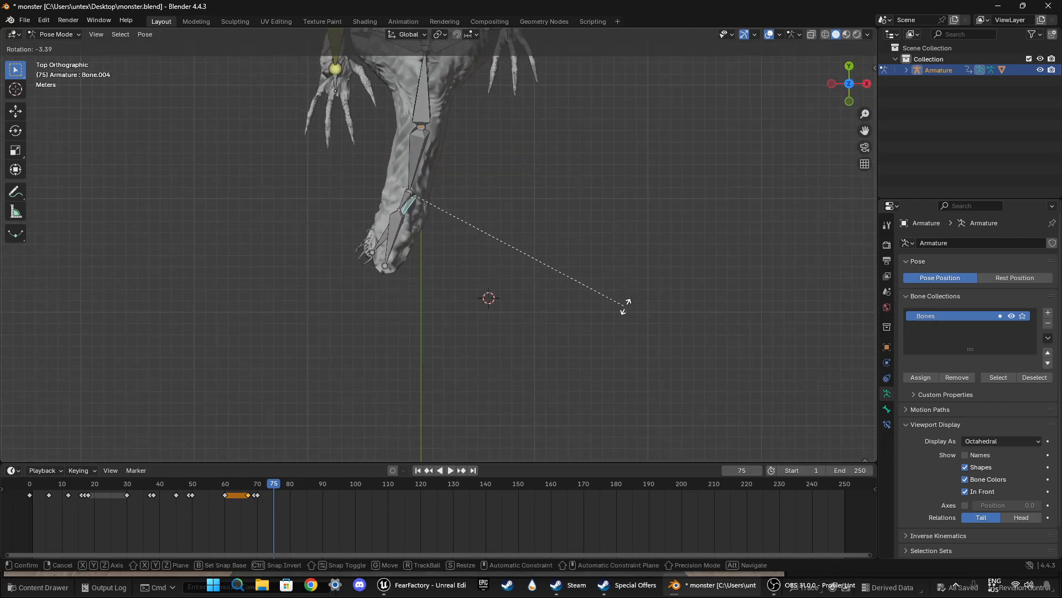
left_click(689, 242)
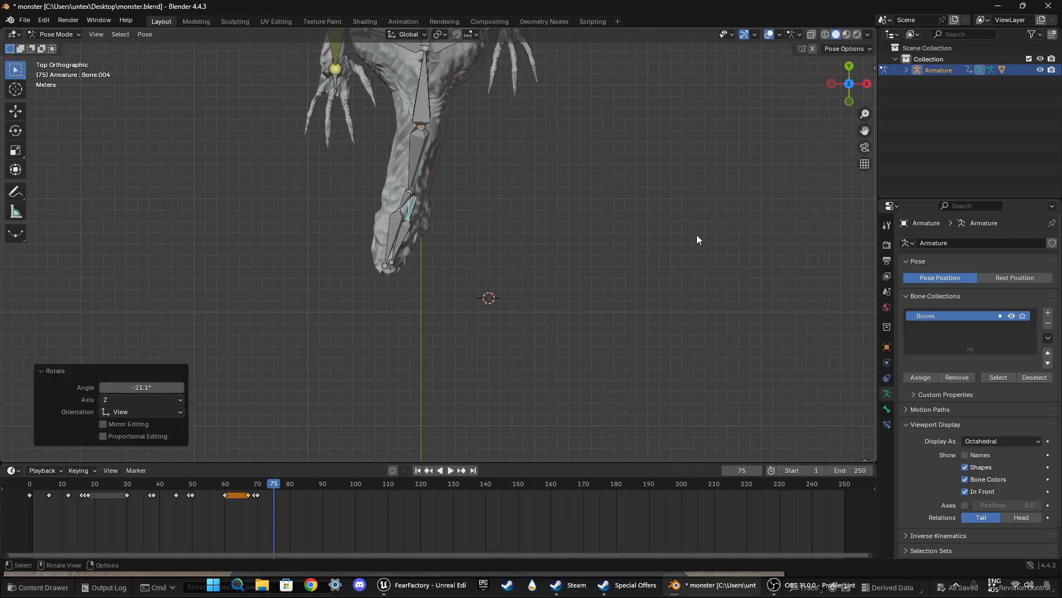
Step: Rotate the lower jaw base bone about 12.6° in front view and -6.43° in right view
left_click(849, 100)
key("r")
left_click(745, 279)
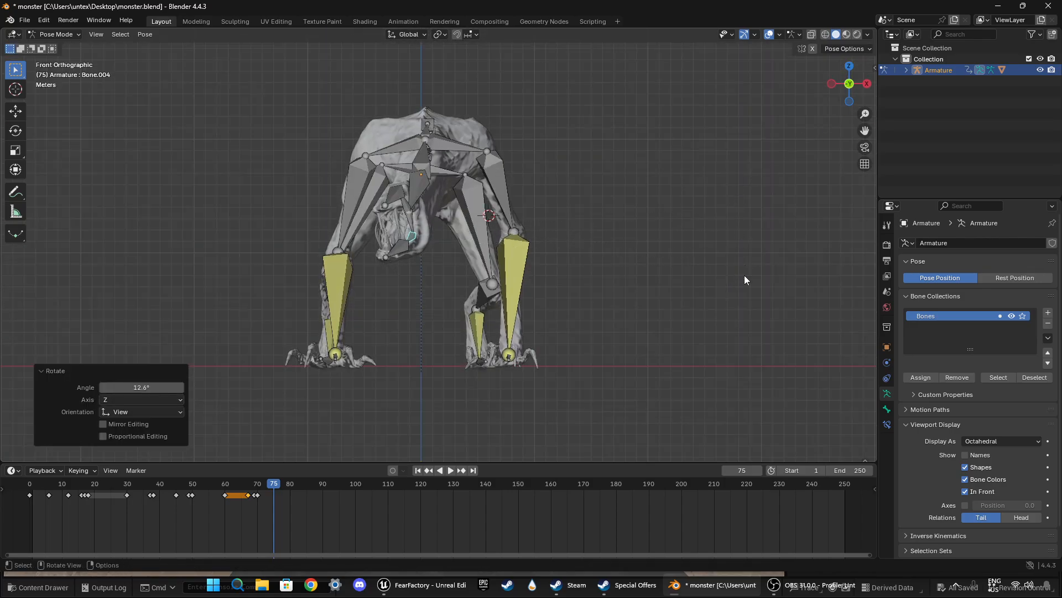
left_click(867, 84)
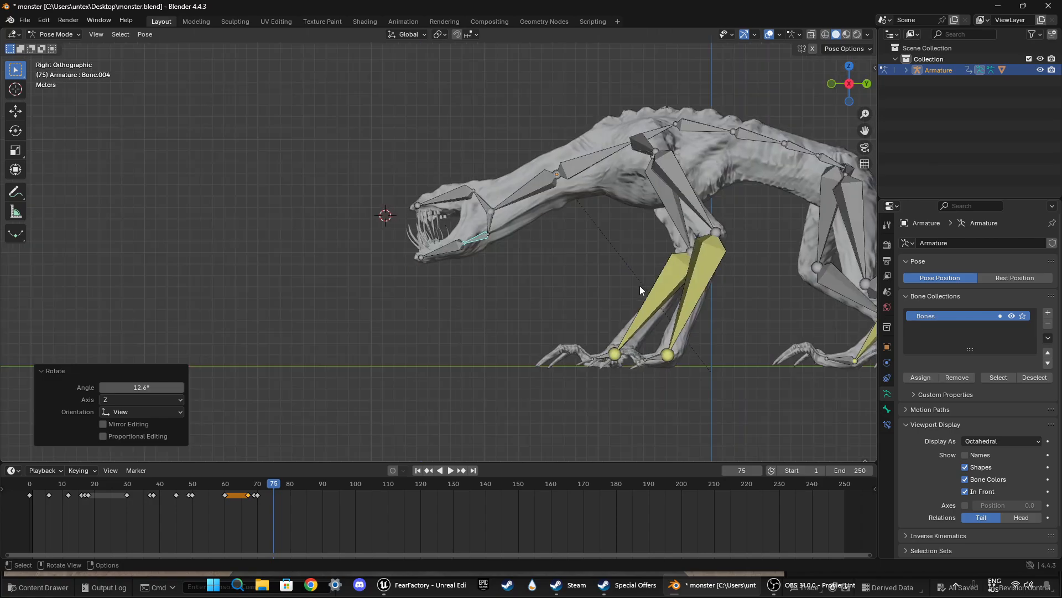
key("r")
left_click(679, 282)
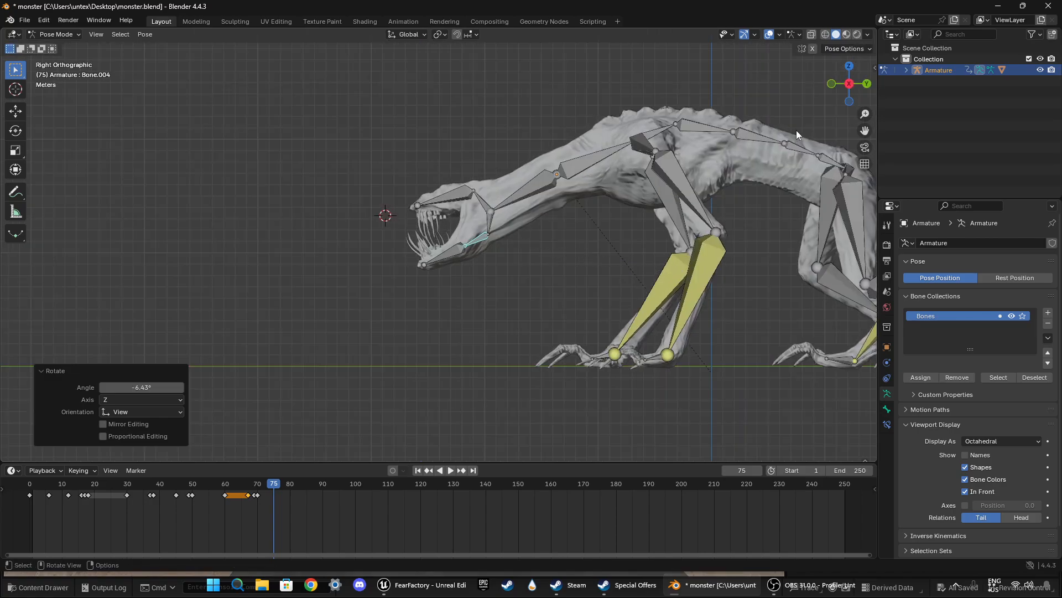
Step: Fine-tune the lower jaw base bone's rotation in top view and keyframe it at frame 75
left_click(832, 84)
key("KP_7")
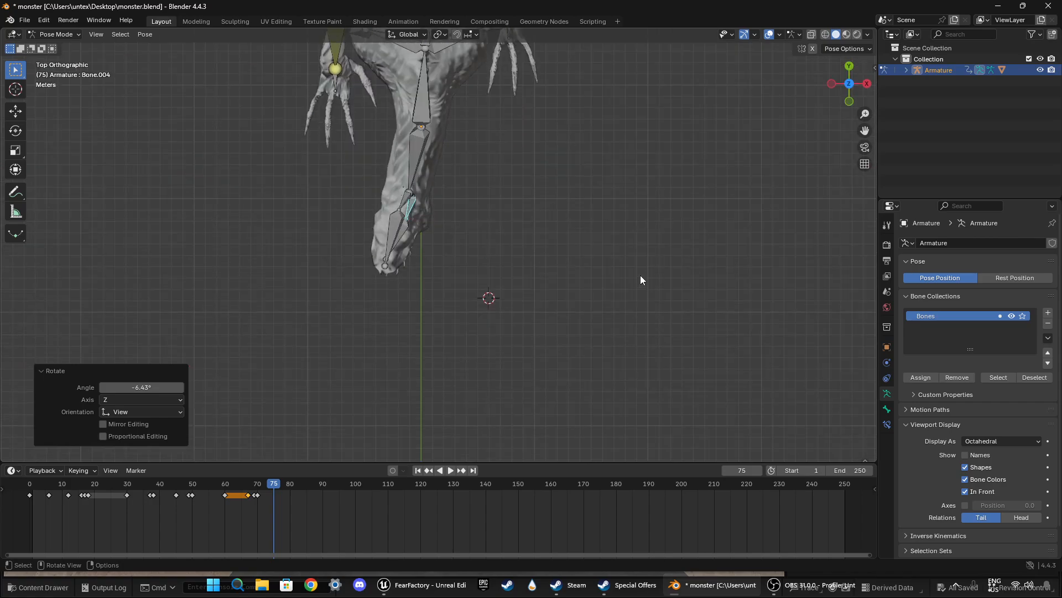
key("r")
left_click(652, 271)
key("i")
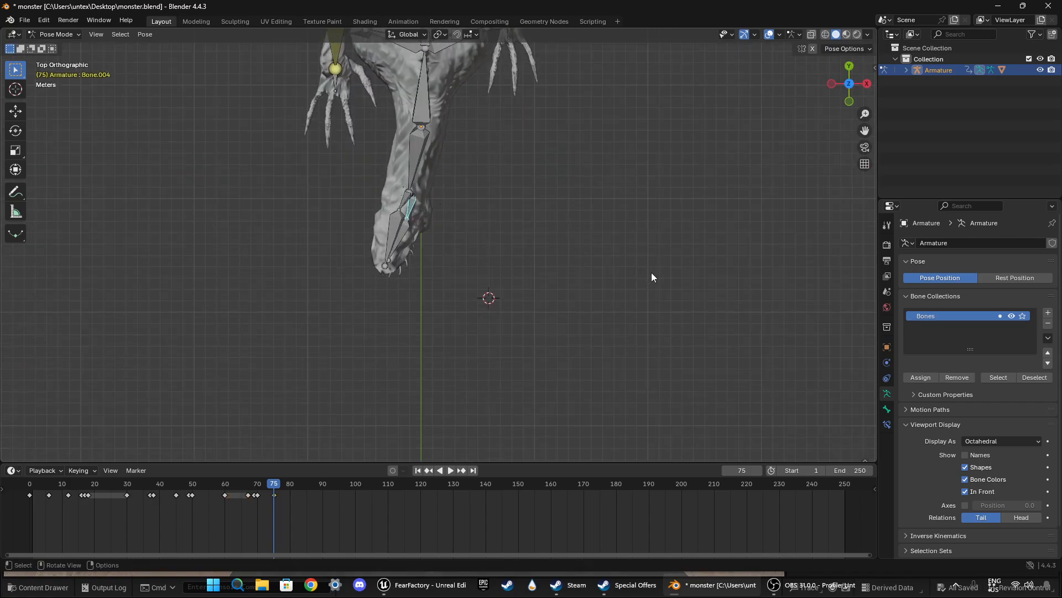
Step: At frame 74, rotate the lower jaw base bone about -0.66° in top view and -0.381° in right view, then insert a keyframe
key("space")
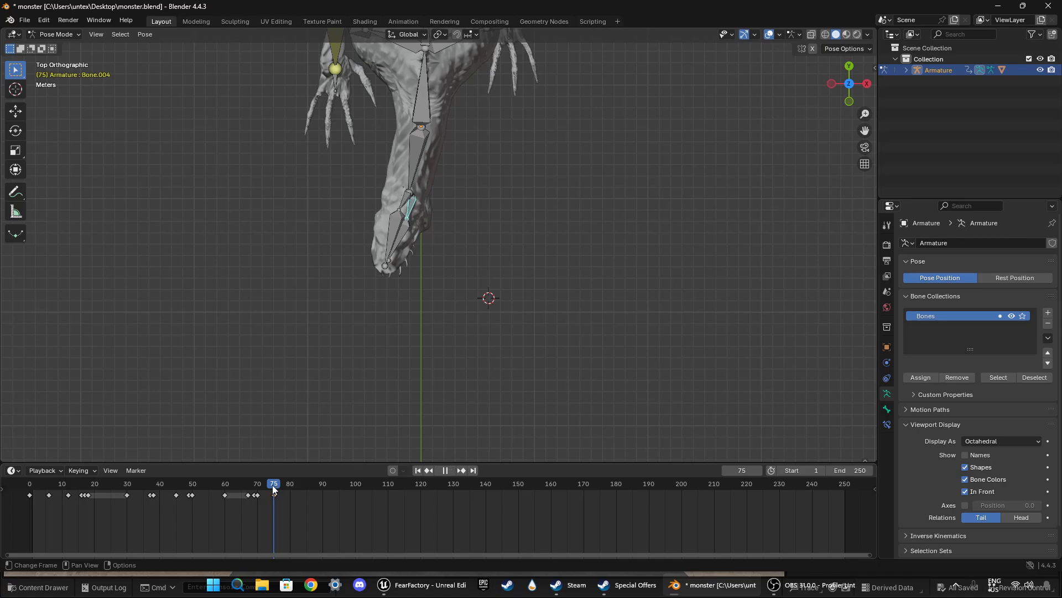
left_click(271, 485)
key("space")
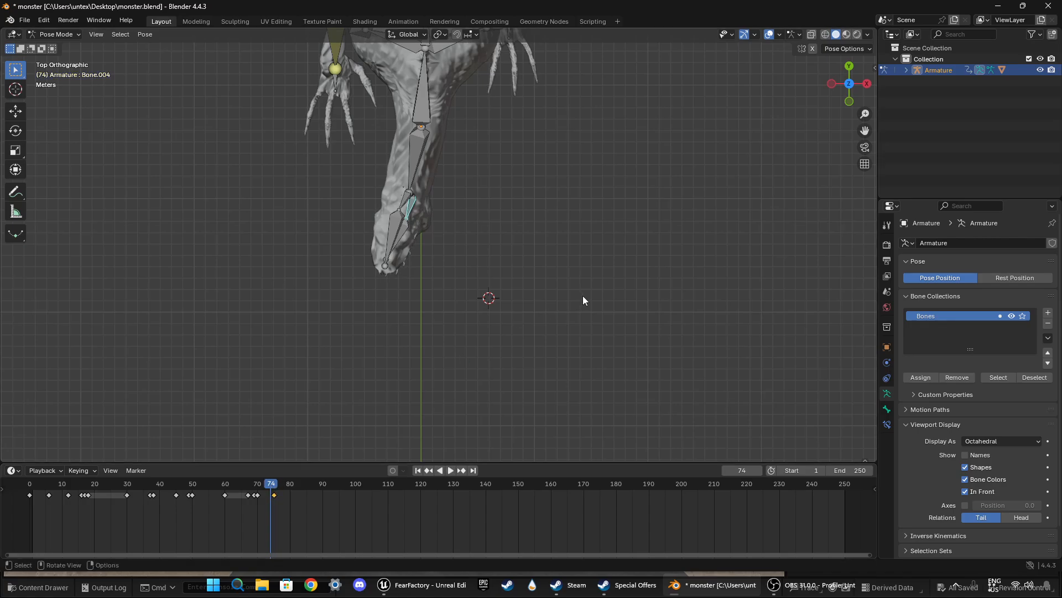
key("r")
left_click(586, 292)
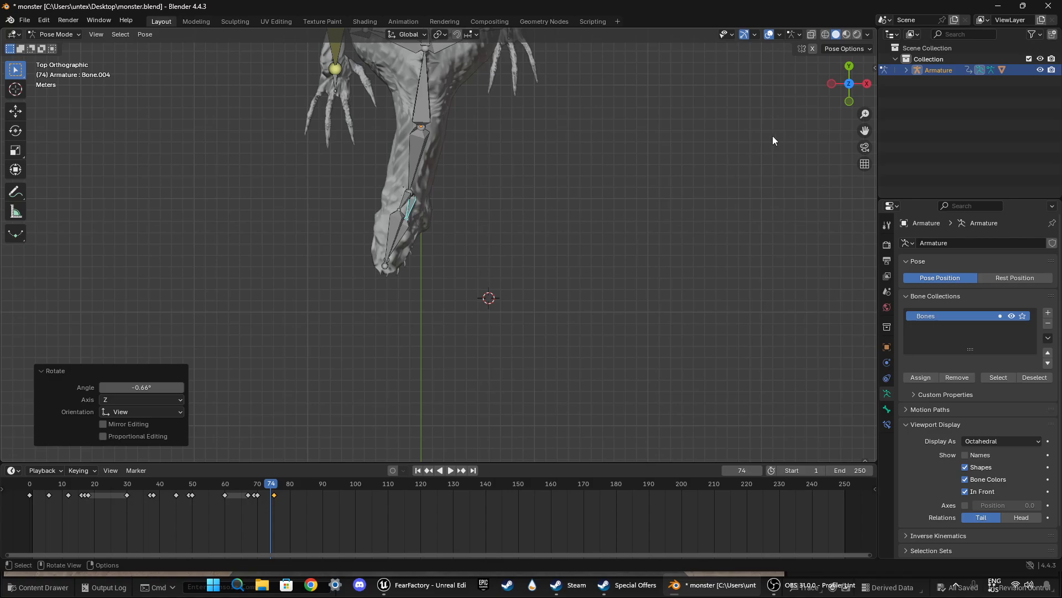
left_click(866, 85)
key("r")
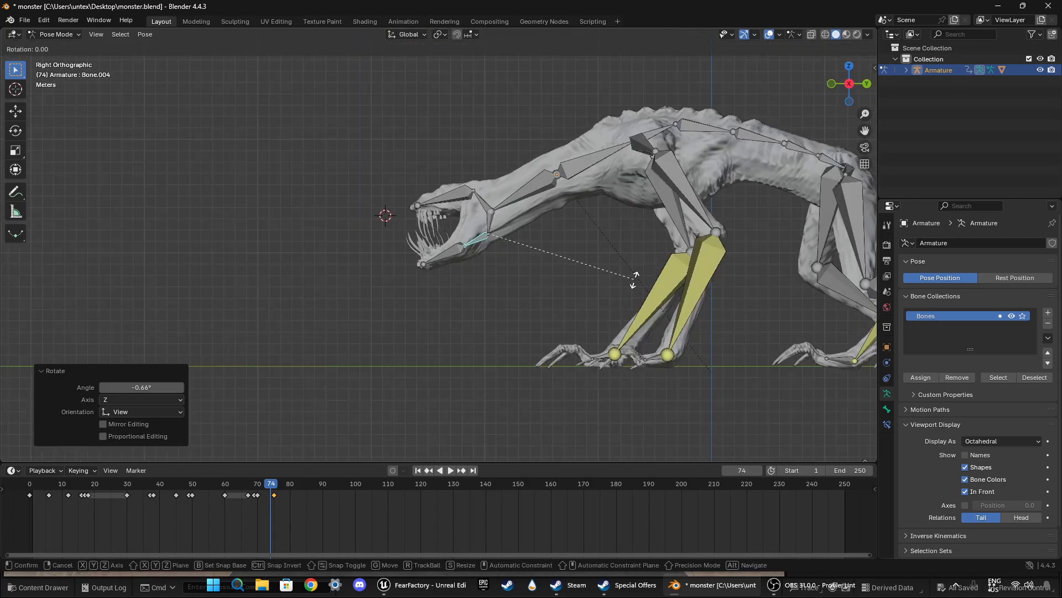
left_click(636, 279)
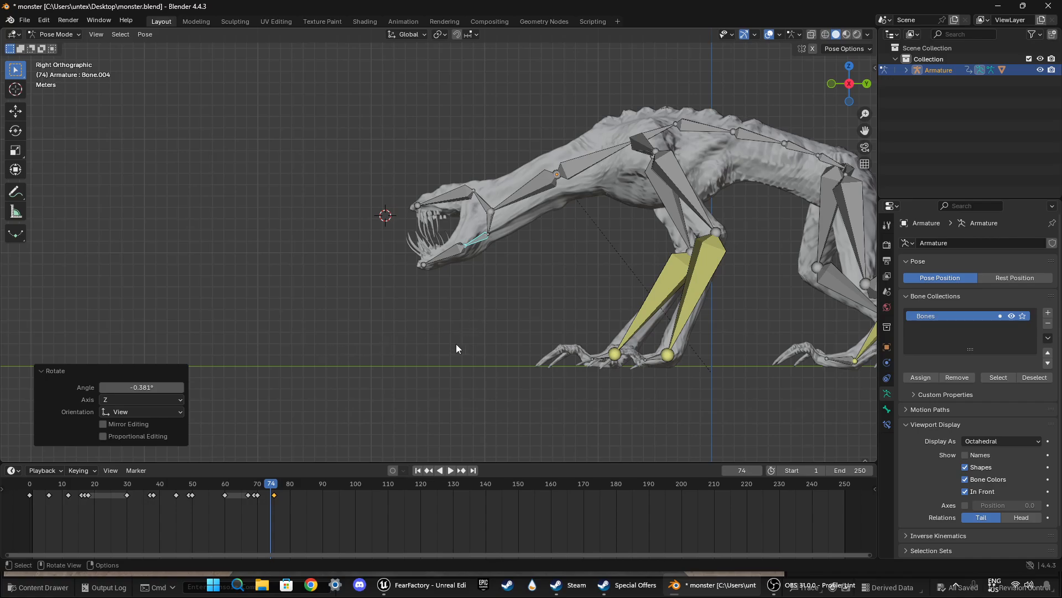
key("i")
Step: Play back the head swing and jaw opening repeatedly from about frame 60 in a perspective view
left_click_drag(269, 488, 225, 485)
middle_click_drag(361, 311, 570, 317)
key("space")
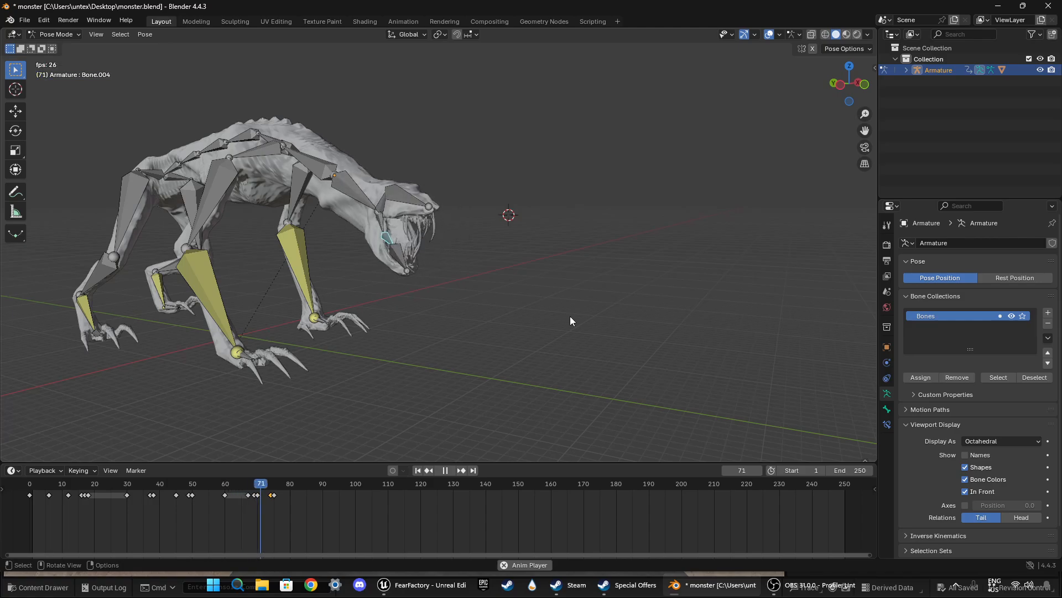
left_click_drag(238, 487, 235, 490)
key("space")
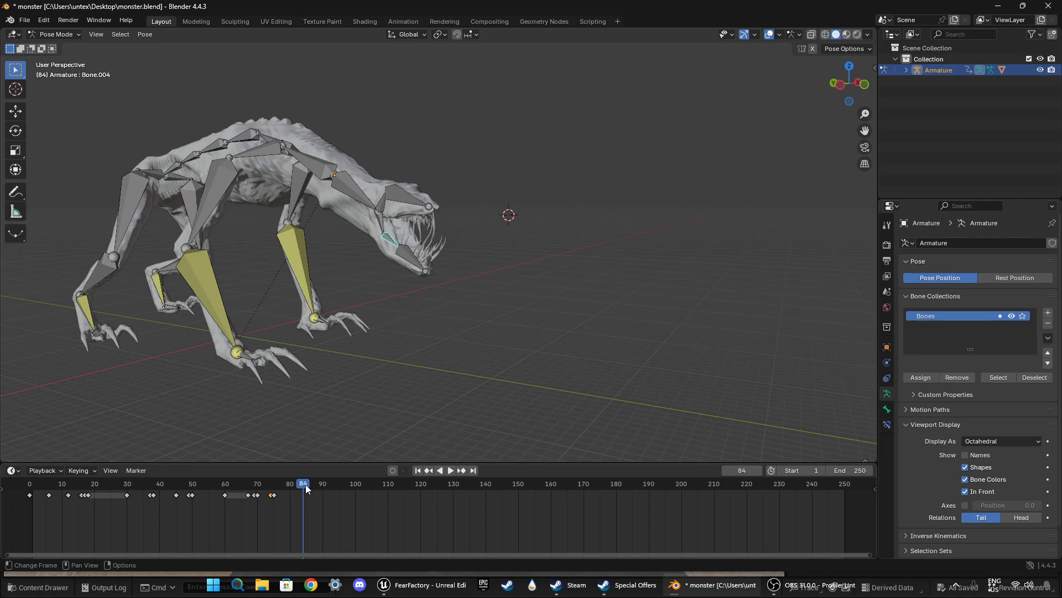
left_click_drag(305, 483, 227, 488)
Step: Move the jaw keyframes at frames 74 and 75 forward by two frames and replay from about frame 60
left_click(297, 507)
left_click(272, 496)
key("g")
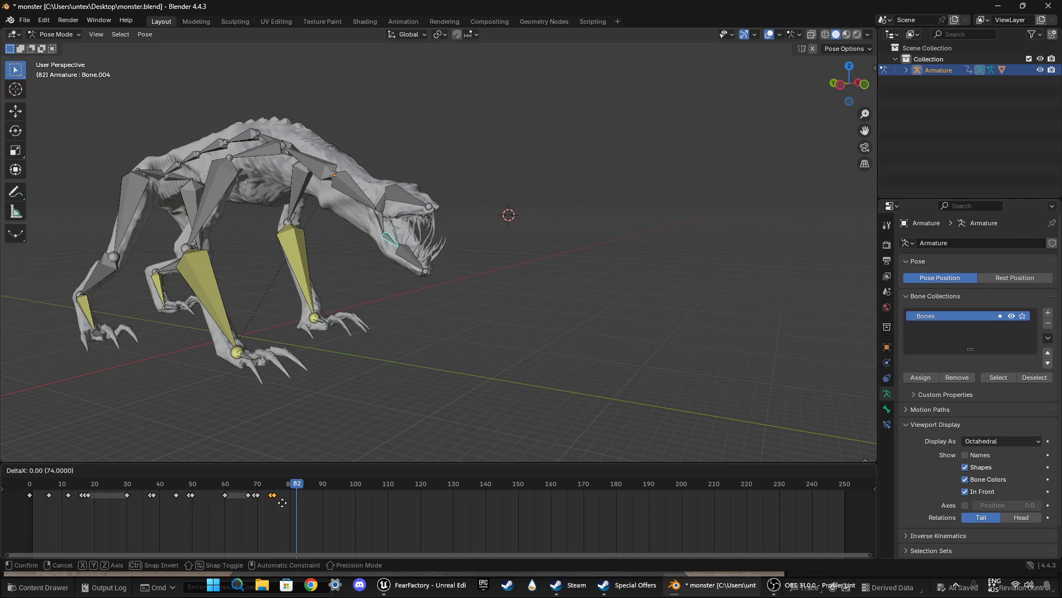
left_click(288, 502)
left_click(221, 488)
key("space")
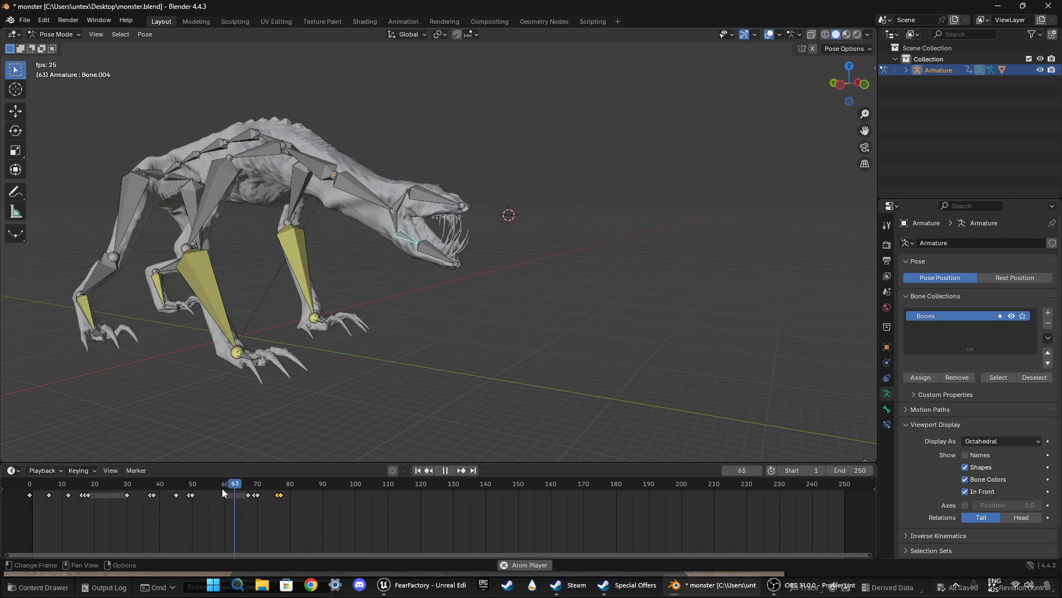
Step: Play back the whole animation from the first frame to check the jaw timing
key("space")
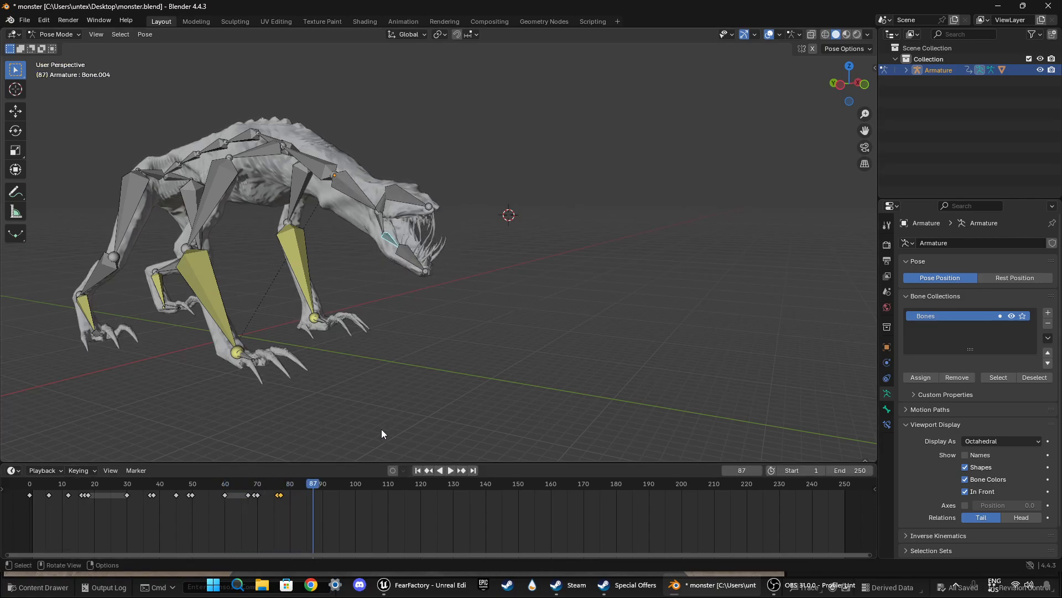
left_click_drag(318, 487, 30, 489)
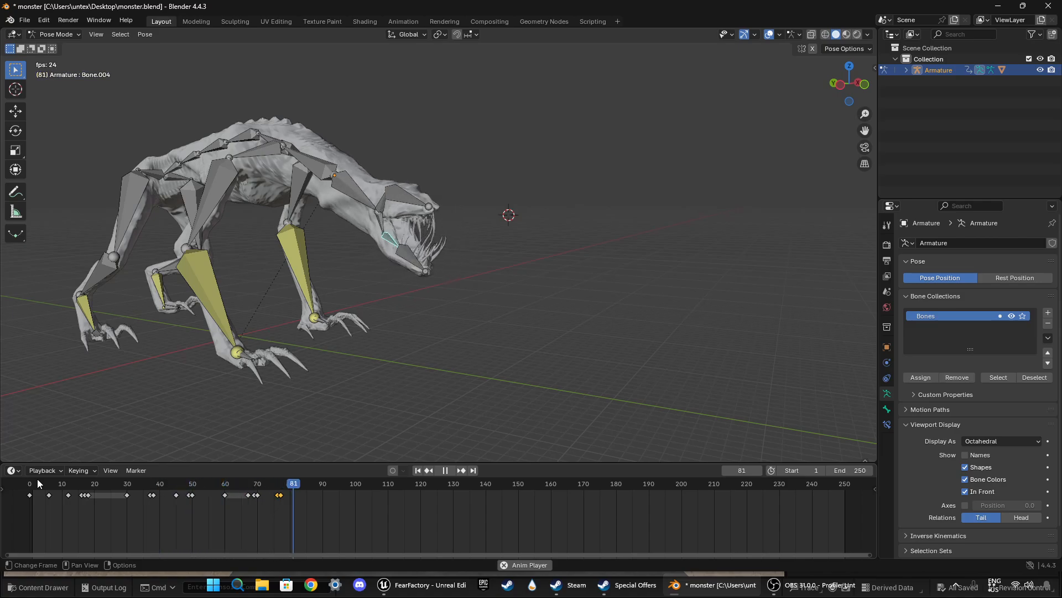
key("space")
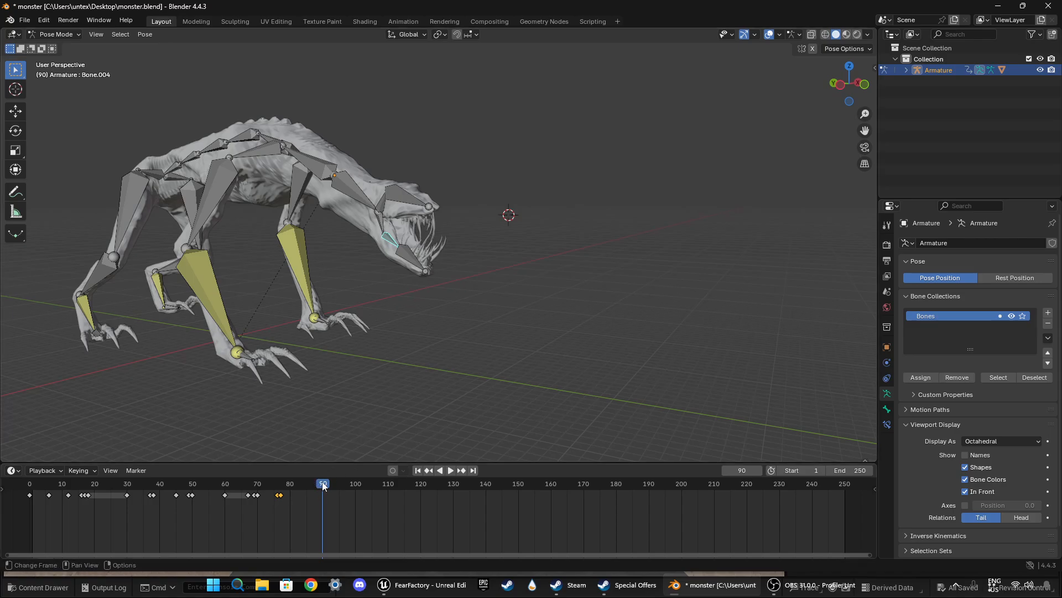
Step: Move the jaw keyframe at frame 77 forward to frame 79 and replay the motion
left_click_drag(322, 481, 287, 481)
left_click_drag(285, 499, 291, 499)
key("space")
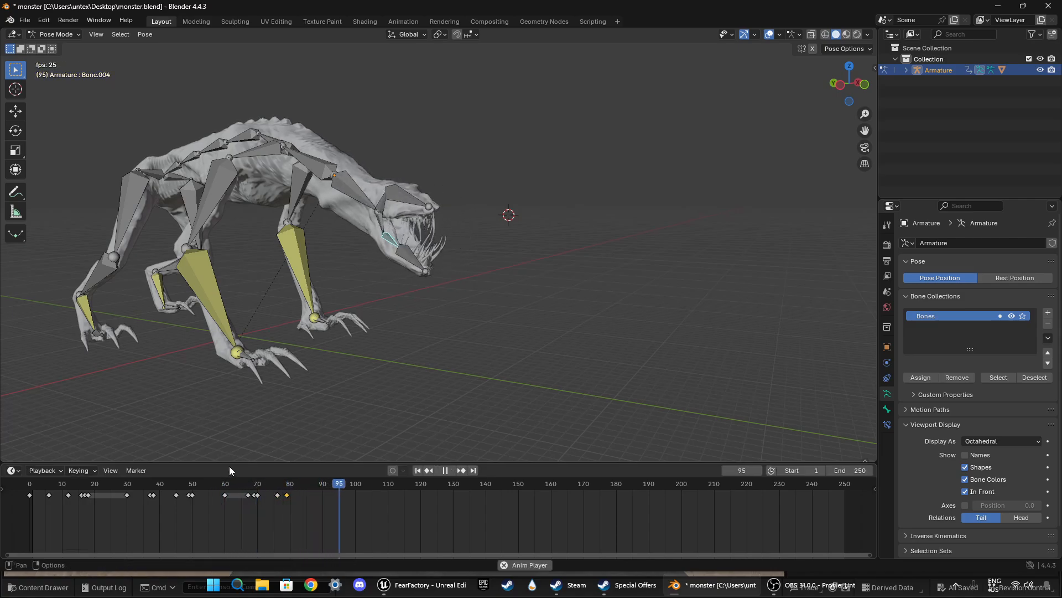
key("space")
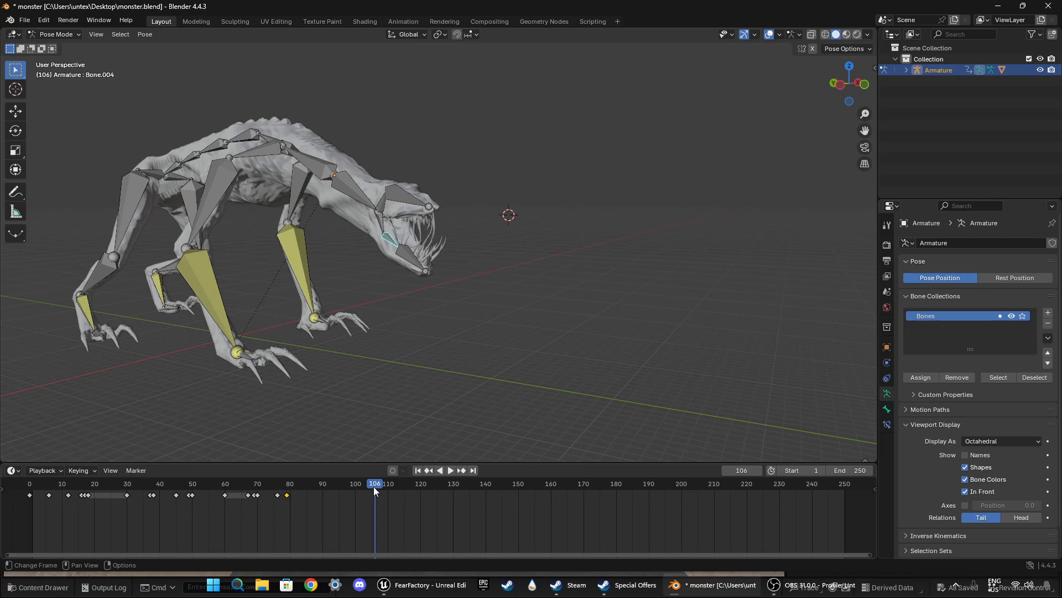
Step: At frame 82, rotate the lower jaw base bone -3.64° in left view, rotate it again by 8.81°, and insert a keyframe
left_click_drag(375, 489, 298, 486)
middle_click_drag(427, 373, 738, 267)
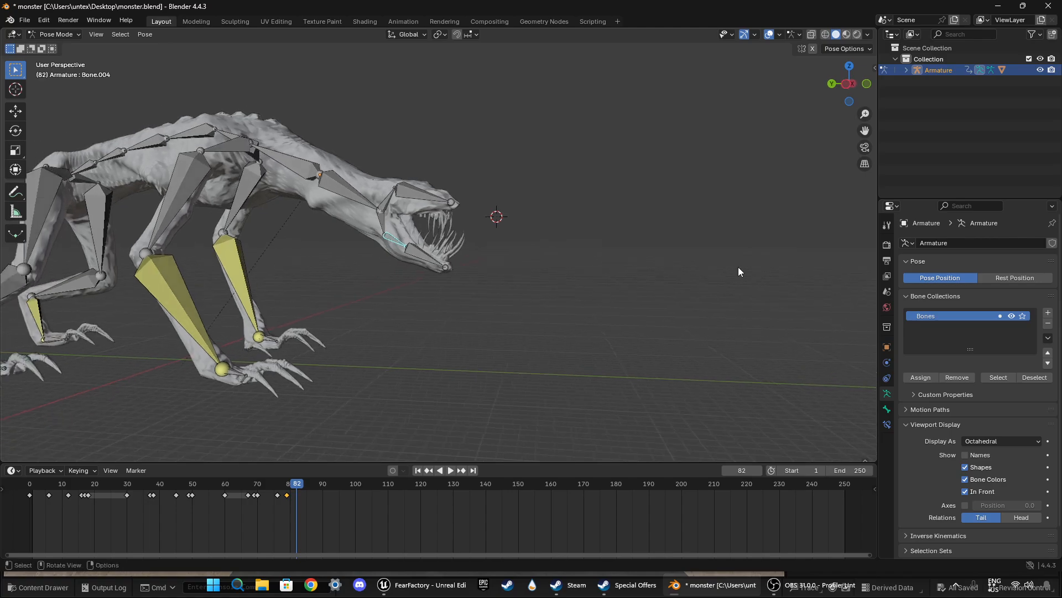
left_click(846, 86)
key("r")
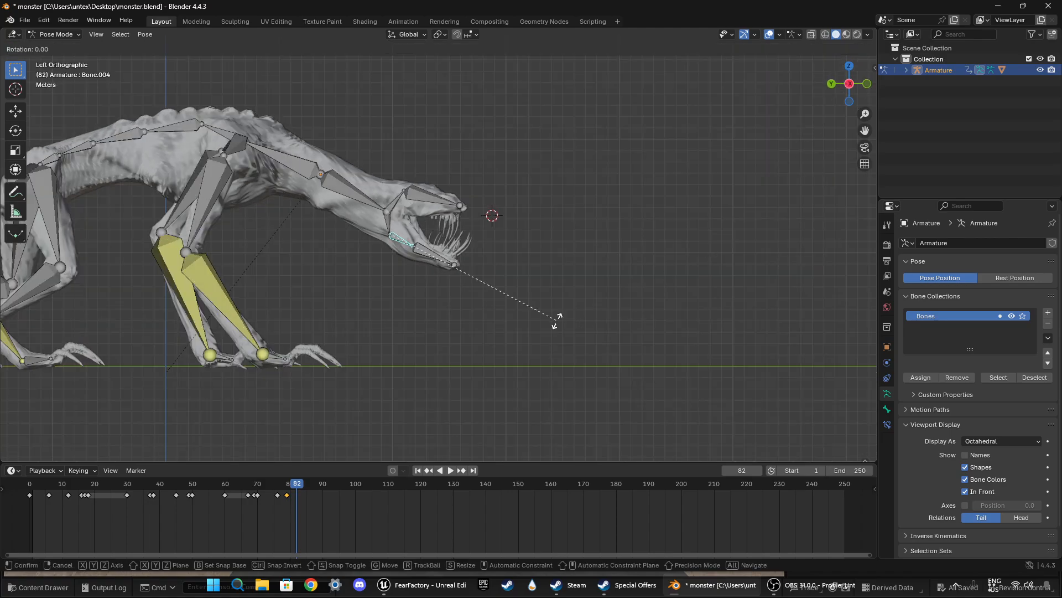
left_click(562, 313)
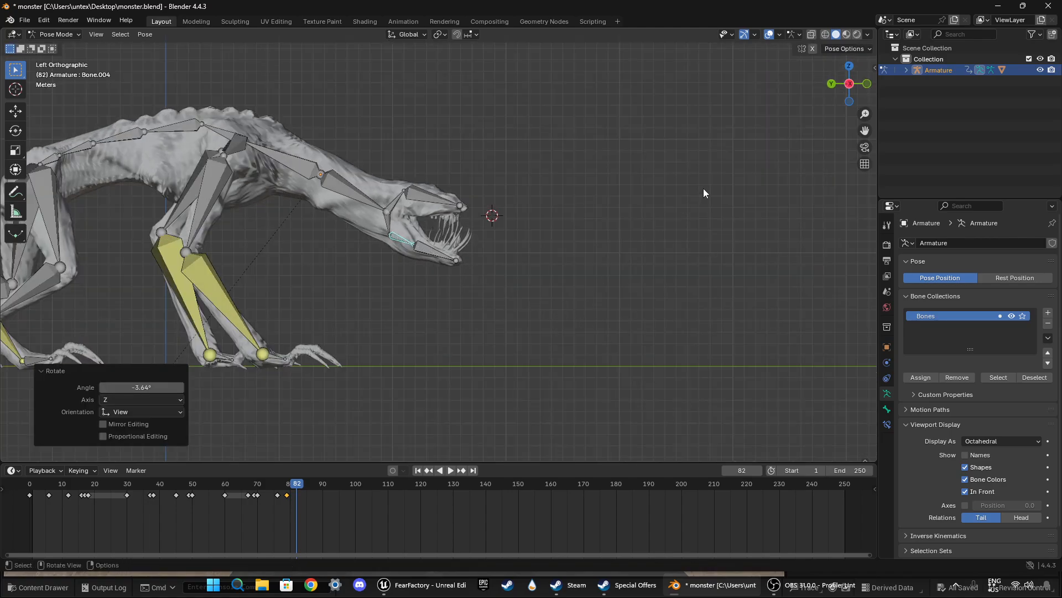
left_click(866, 84)
key("r")
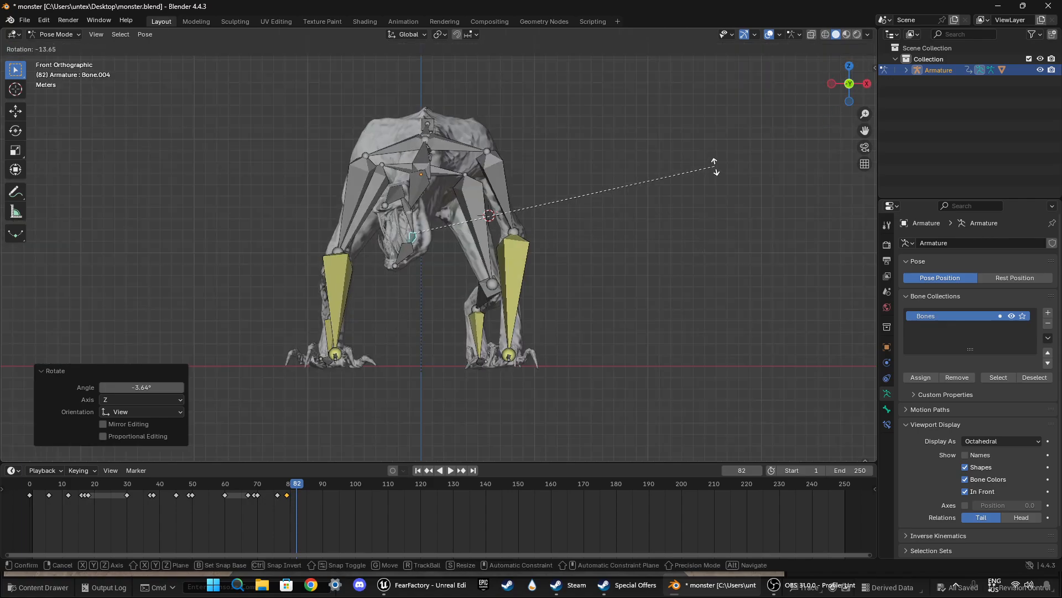
middle_click_drag(661, 197, 576, 271)
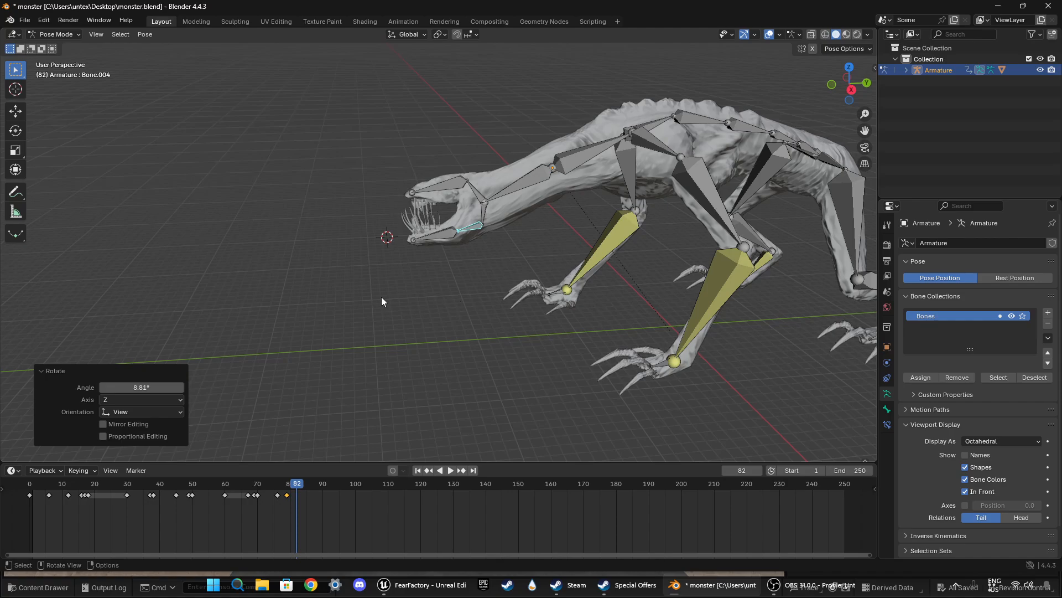
key("i")
Step: Replay the jaw motion from about frame 66 in a perspective view of the head
left_click_drag(296, 489, 246, 482)
middle_click_drag(337, 345, 545, 329)
key("space")
Step: At frame 81, rotate the lower jaw base bone 2.55° in perspective view and insert a keyframe
left_click_drag(348, 488, 295, 488)
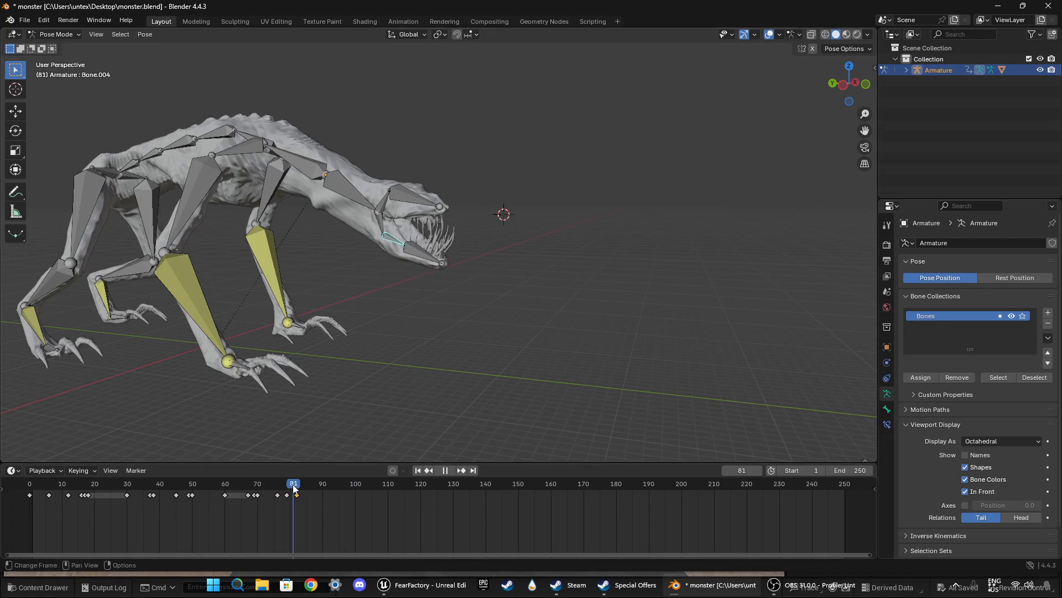
middle_click_drag(465, 330, 350, 341)
left_click_drag(297, 484, 295, 486)
key("r")
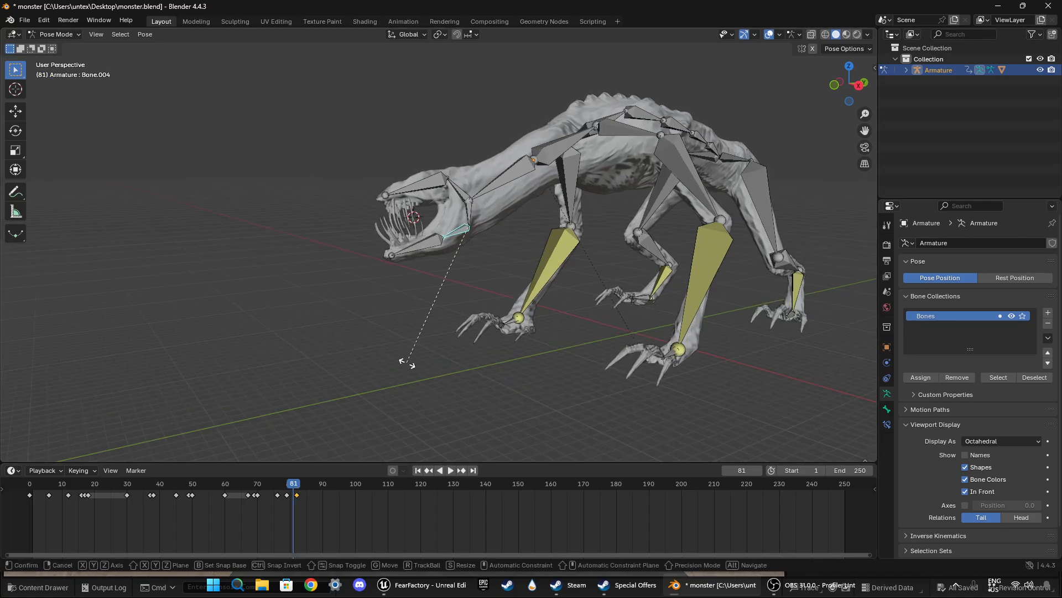
left_click(402, 358)
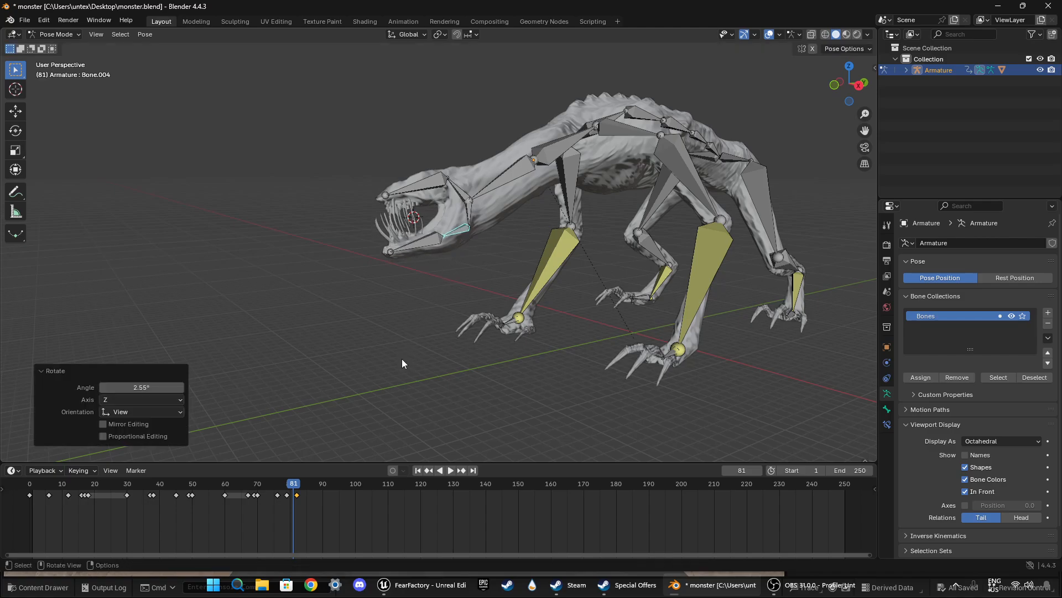
key("i")
Step: Play back the head swing and jaw snap repeatedly from about frame 60, viewing the monster from both sides and the front
key("space")
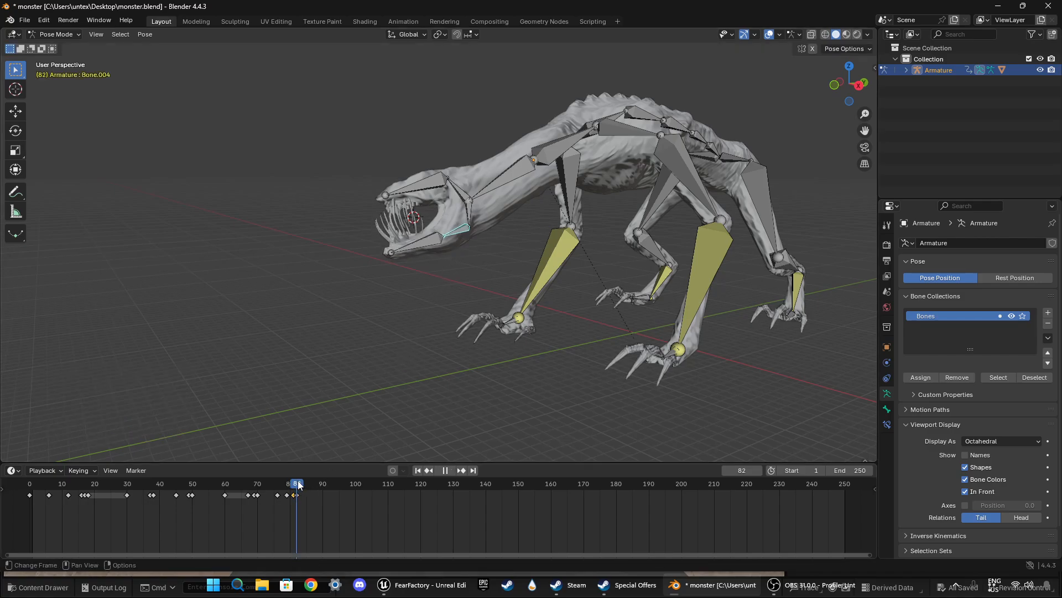
left_click_drag(295, 486, 238, 474)
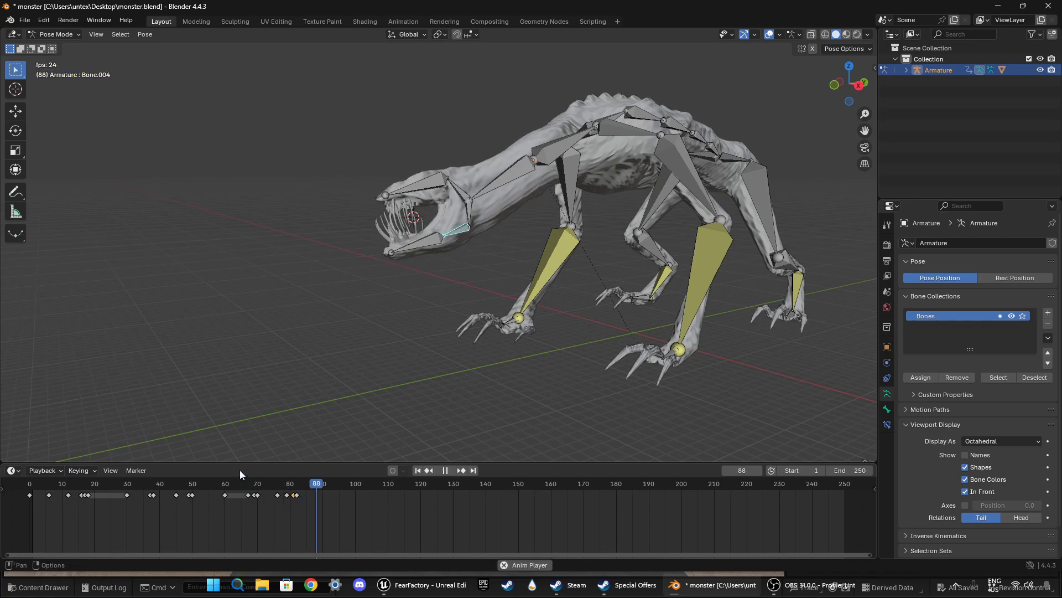
key("space")
middle_click_drag(251, 457, 367, 490)
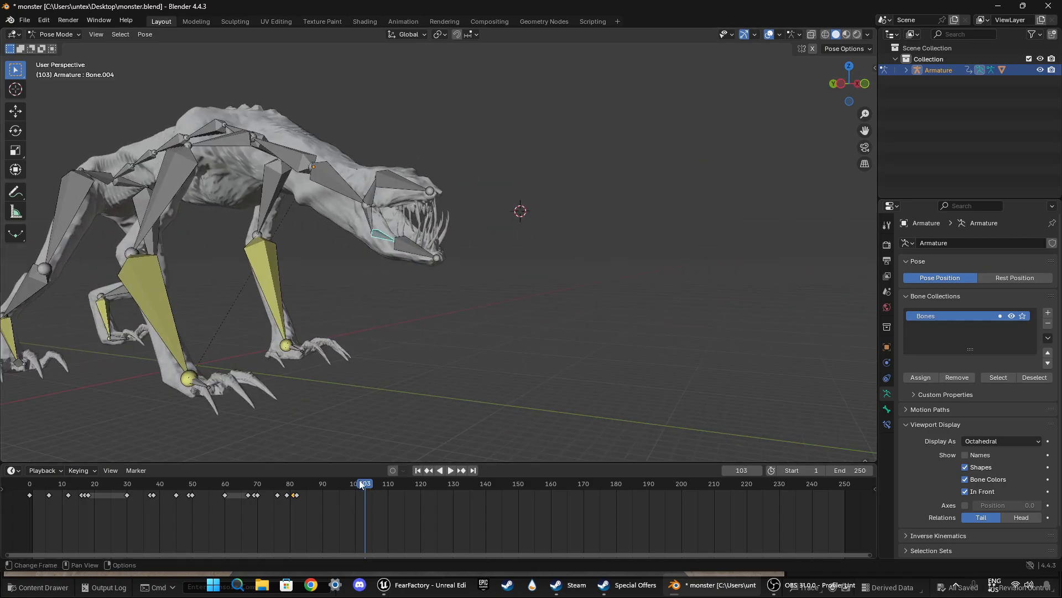
left_click_drag(361, 485, 225, 476)
middle_click_drag(387, 360, 431, 336)
key("space")
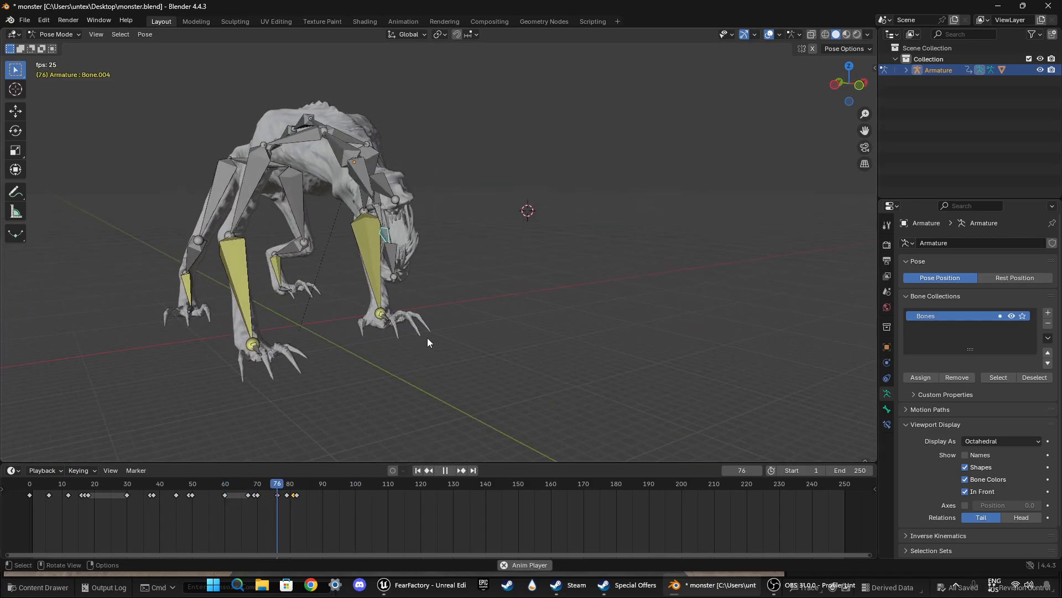
key("space")
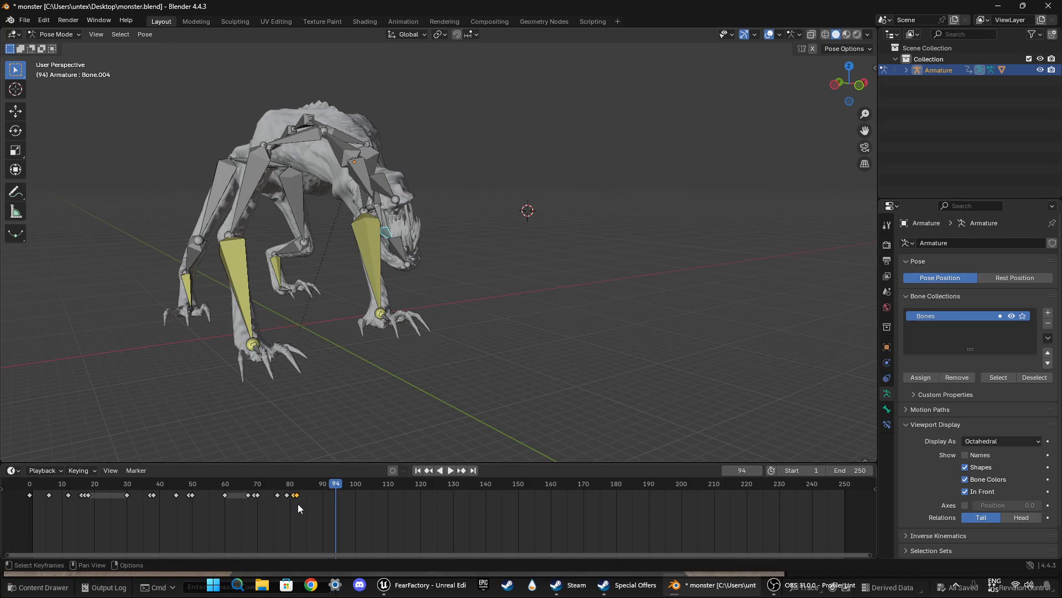
Step: Move the jaw keyframes at frames 81 and 82 to frames 83 and 84 and replay from about frame 60
key("g")
left_click(306, 504)
left_click_drag(336, 486, 228, 490)
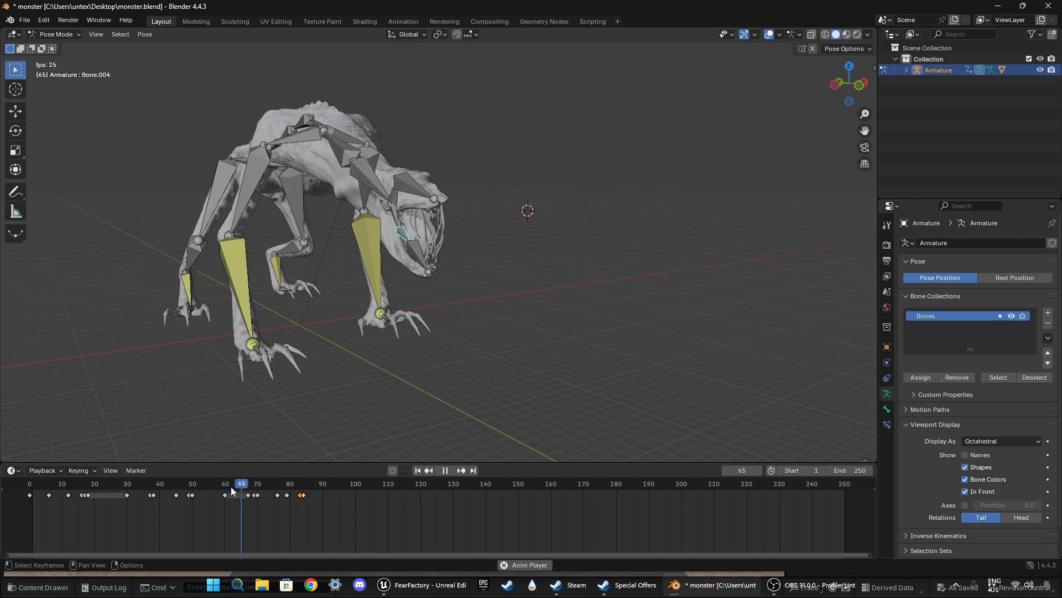
key("space")
middle_click_drag(332, 421, 351, 496)
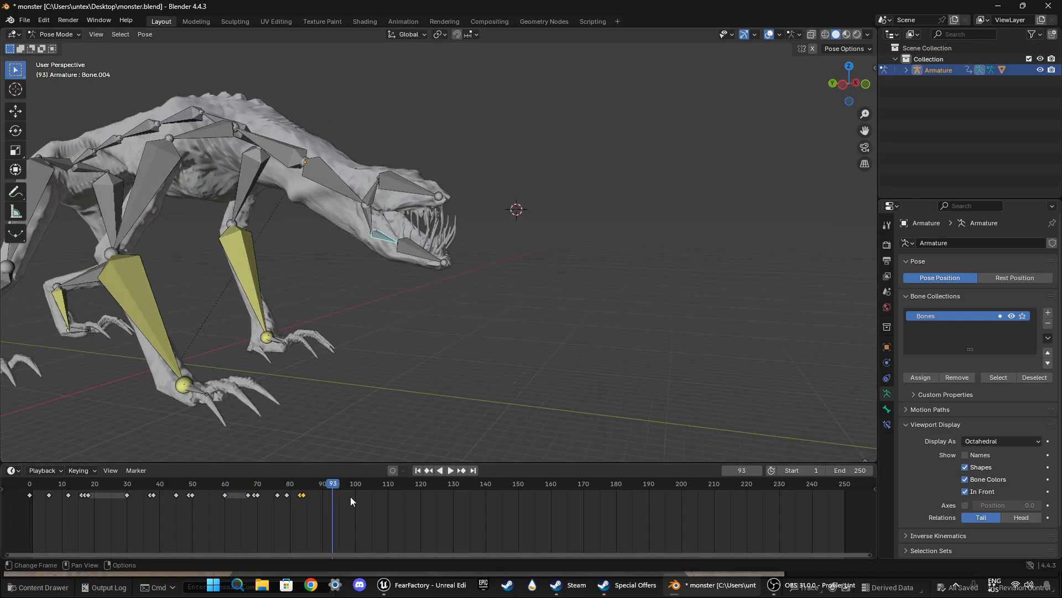
Step: Replay the animation from about frame 60 and from the beginning to judge the retimed jaw snap
key("Escape")
key("space")
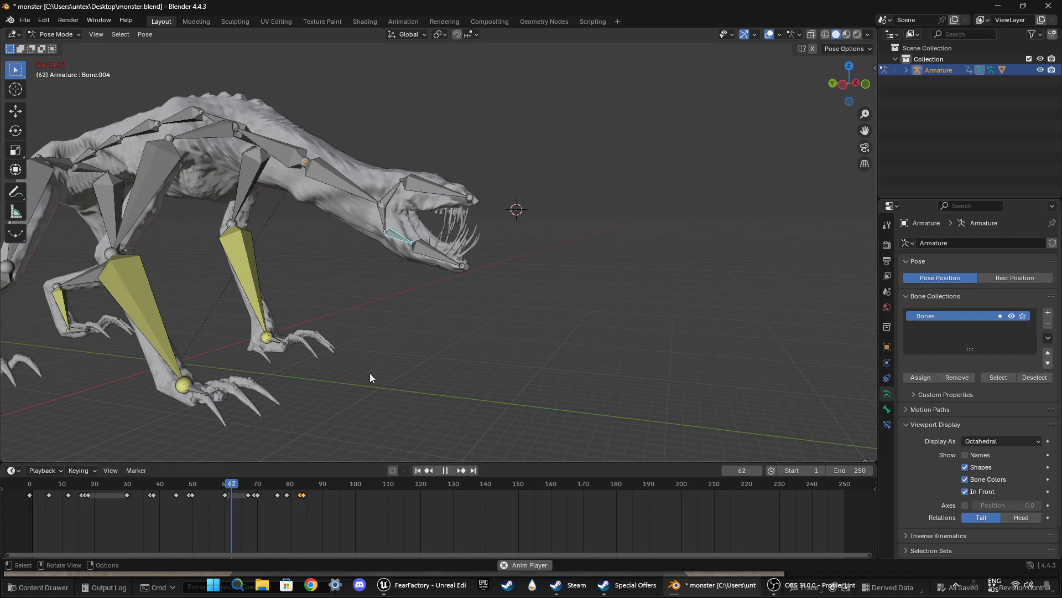
key("space")
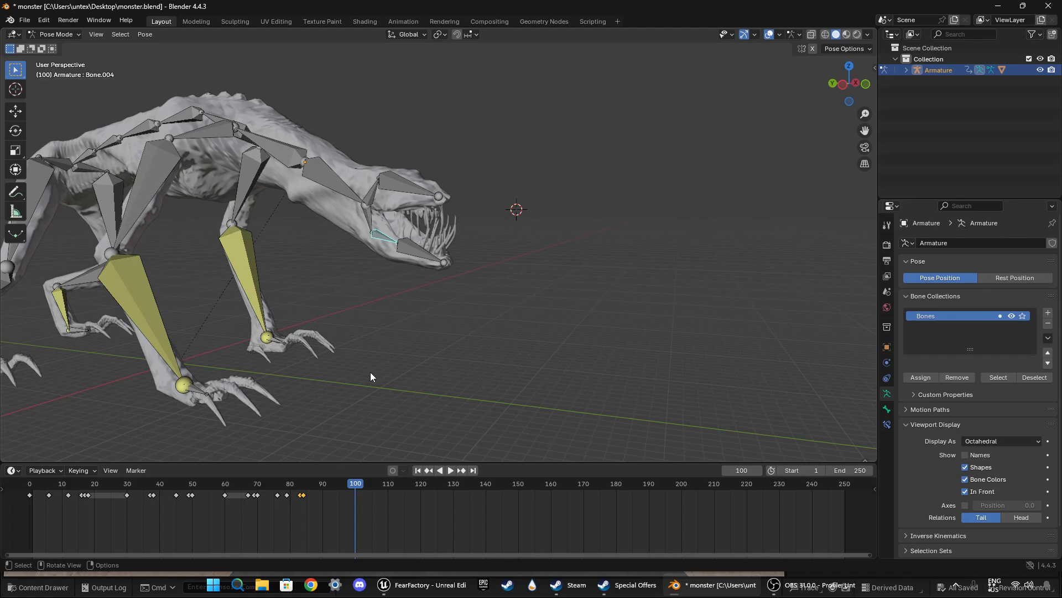
left_click_drag(362, 483, 231, 487)
key("space")
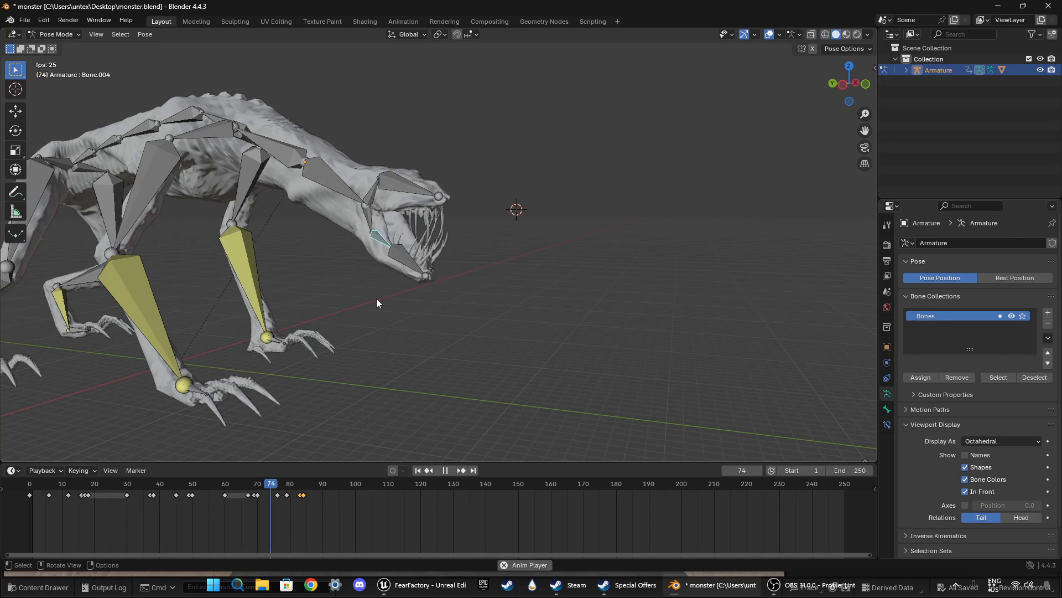
left_click_drag(398, 486, 34, 489)
key("space")
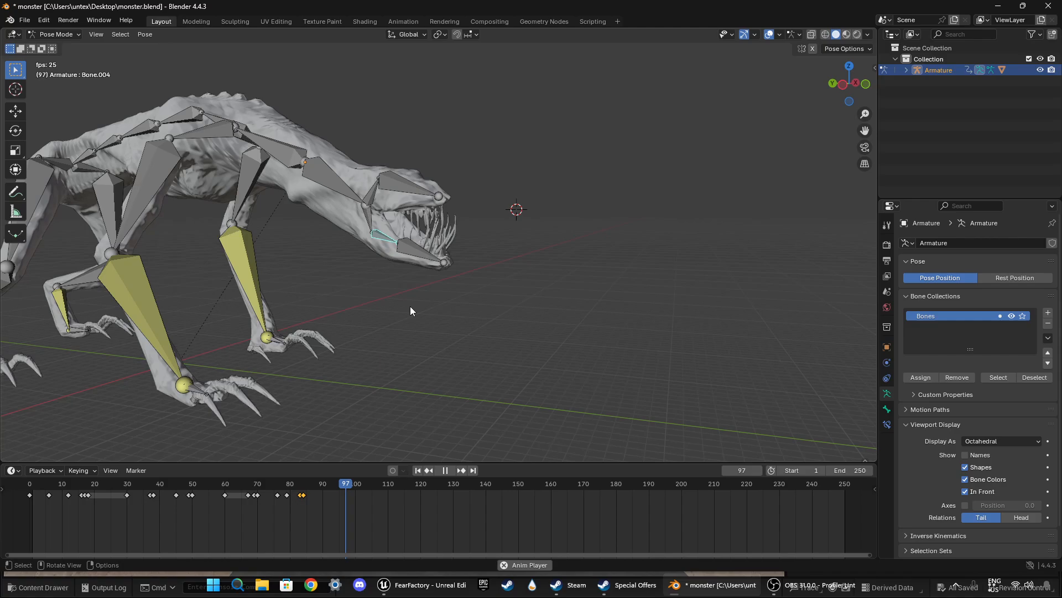
key("space")
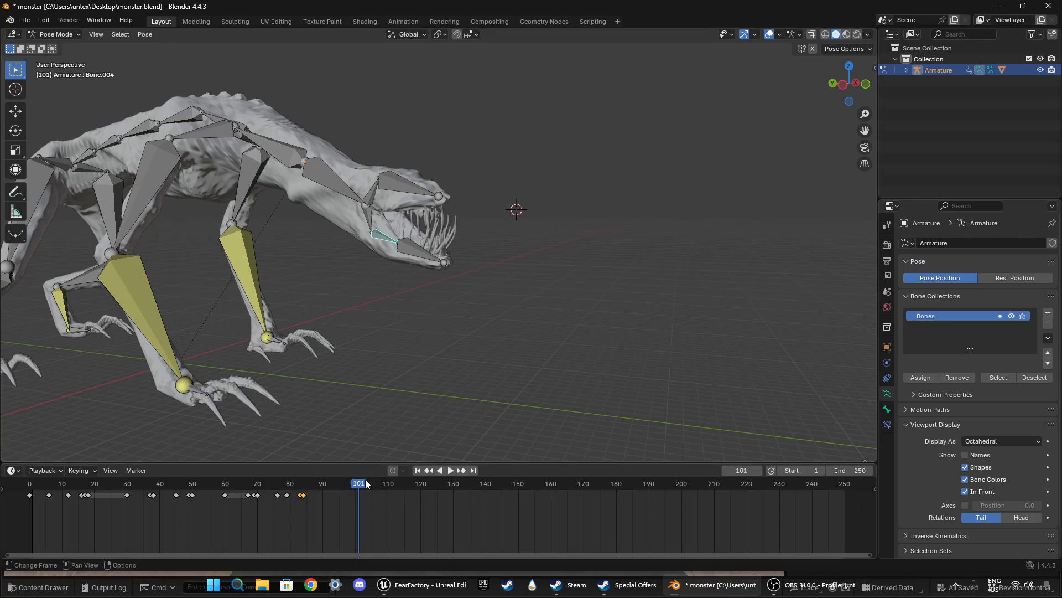
Step: At frame 83, adjust the lower jaw base bone's rotation in front view and keyframe it
left_click_drag(366, 484, 301, 487)
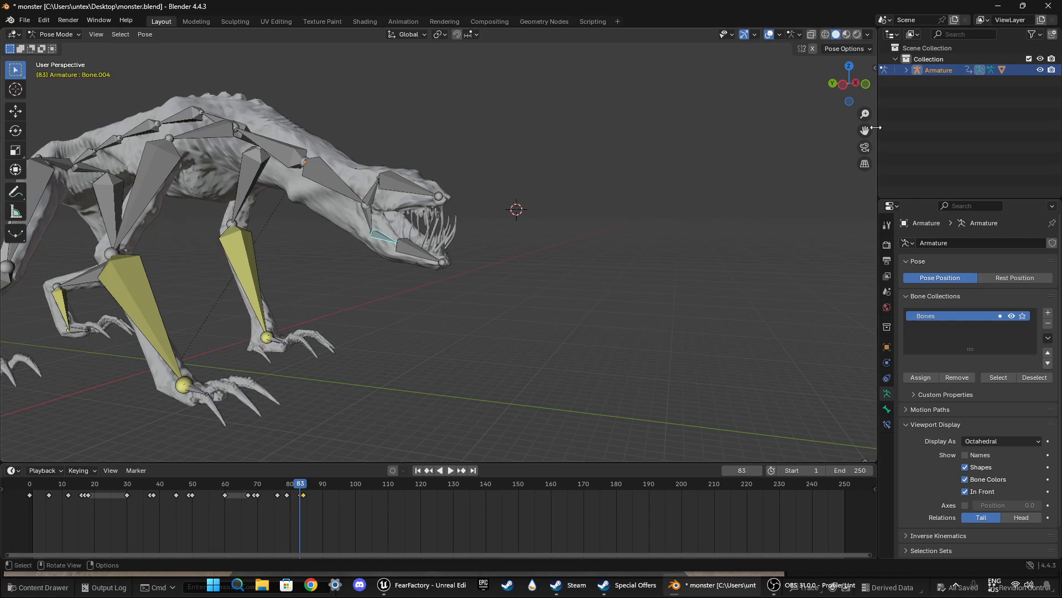
left_click(865, 86)
key("r")
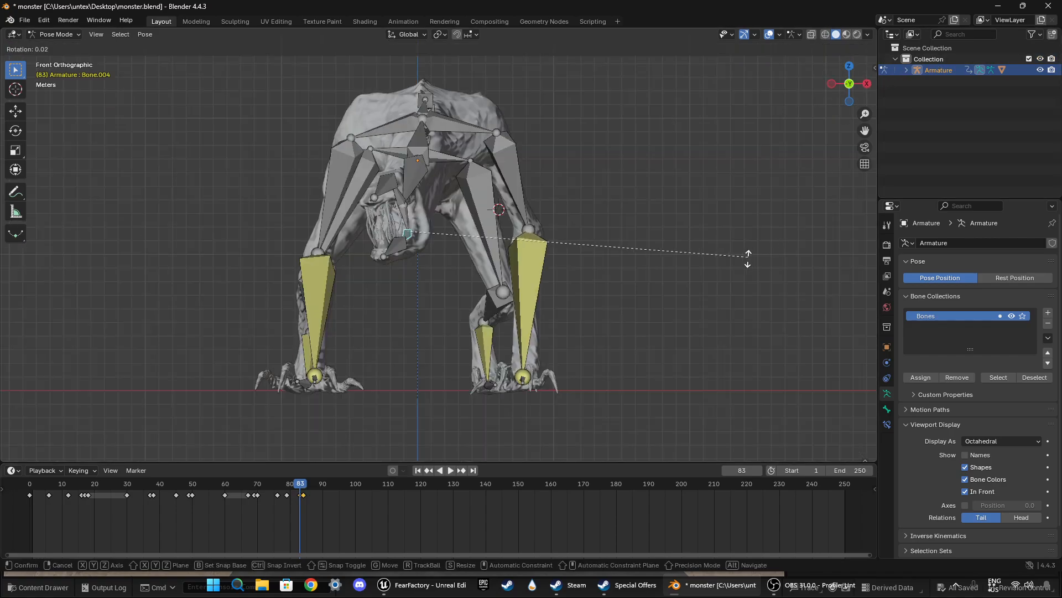
left_click(736, 275)
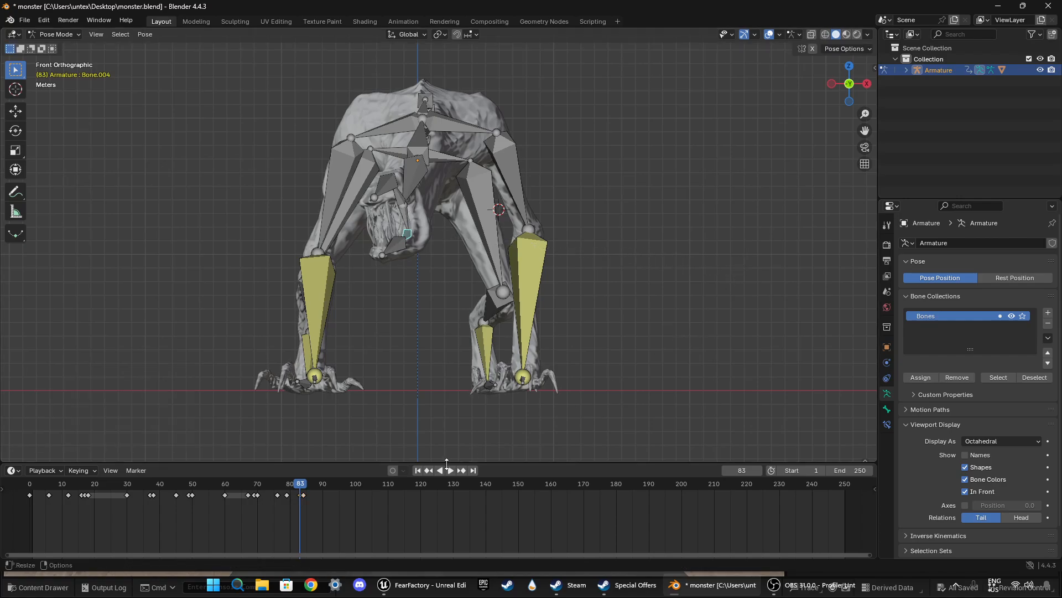
Step: At frame 84, rotate the lower jaw base bone 11.5° in front view and keyframe it
key("space")
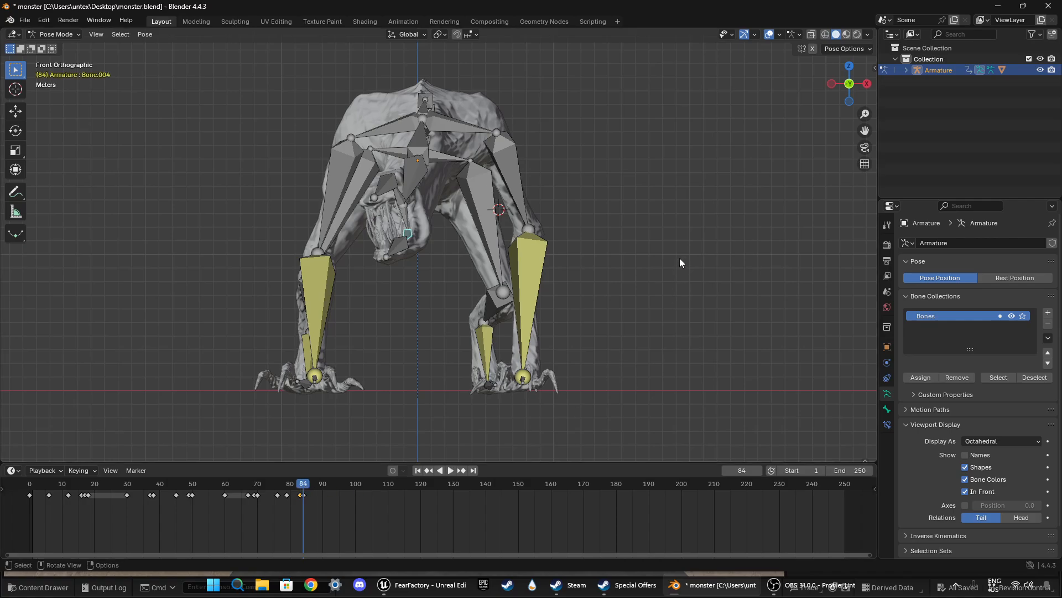
key("r")
left_click(663, 310)
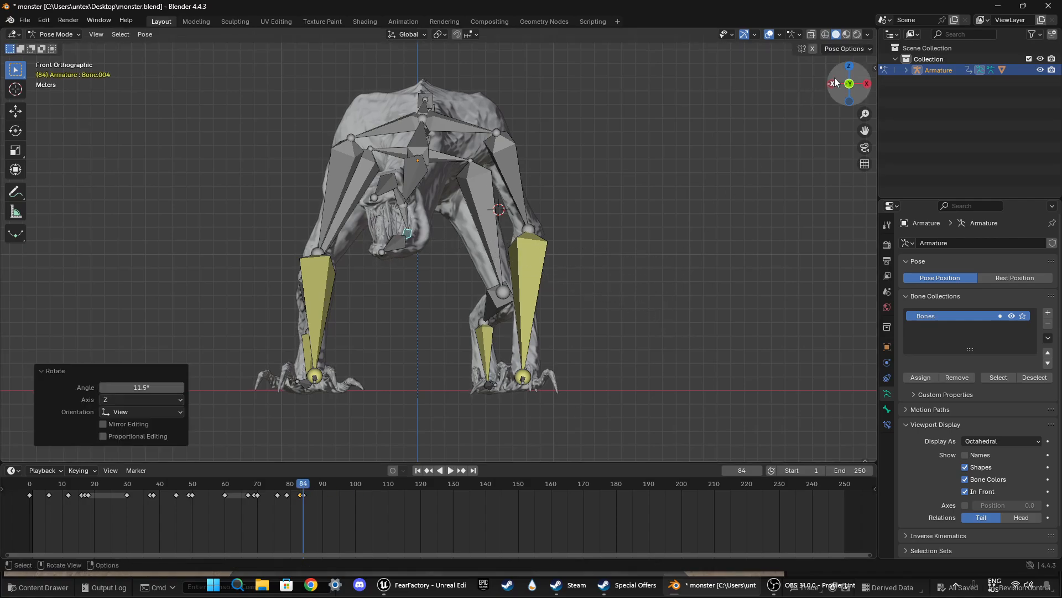
Step: Review the adjusted jaw motion in perspective view, playing it from about frame 60 and from the beginning up to about frame 100
middle_click_drag(453, 353, 302, 472)
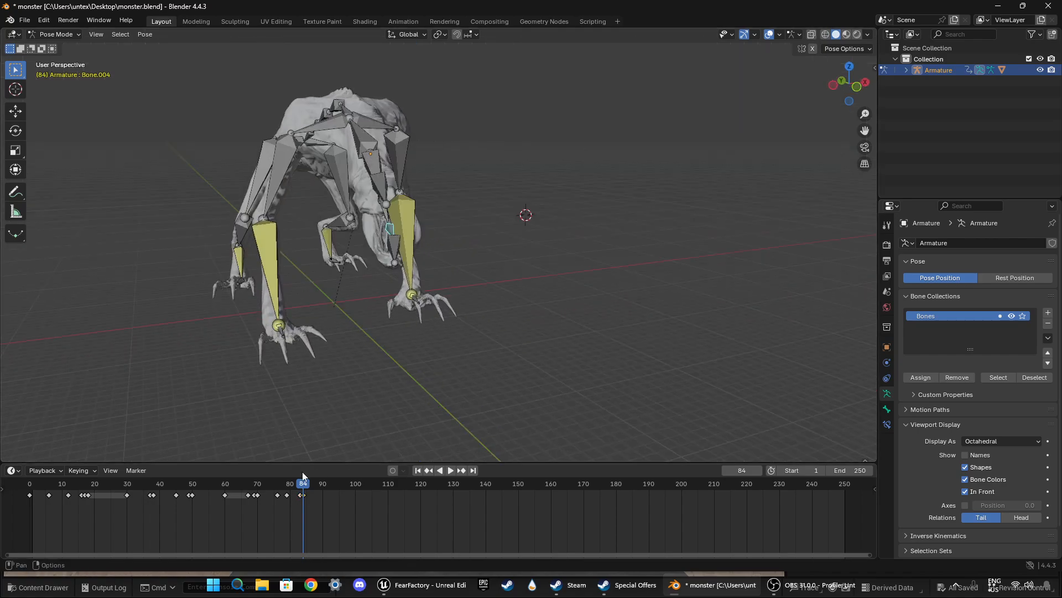
left_click_drag(301, 488, 219, 487)
middle_click_drag(386, 383, 462, 378)
key("space")
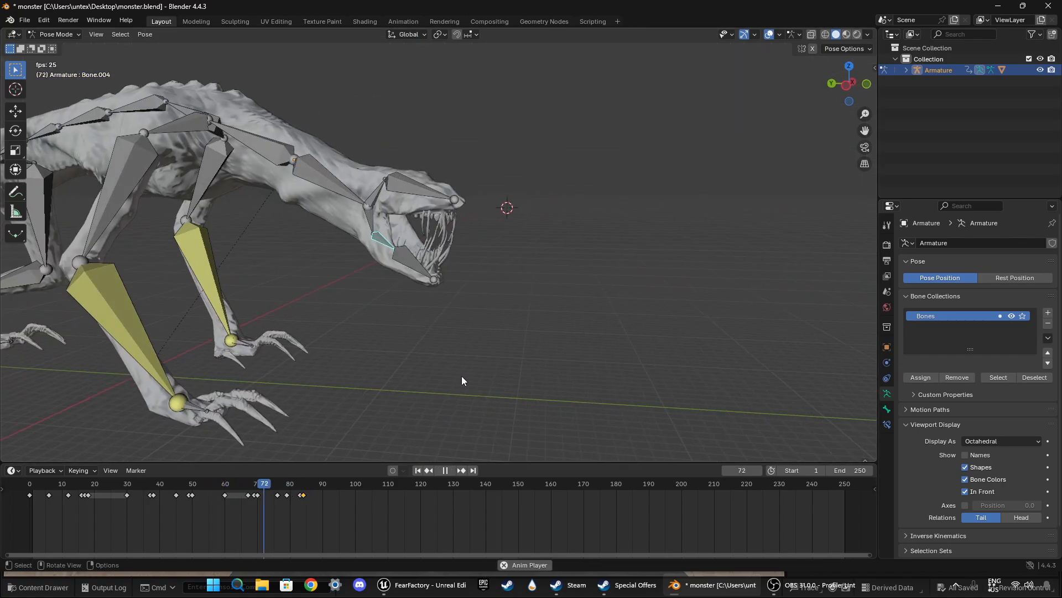
key("space")
left_click_drag(346, 482, 22, 492)
middle_click_drag(393, 344, 377, 343)
key("space")
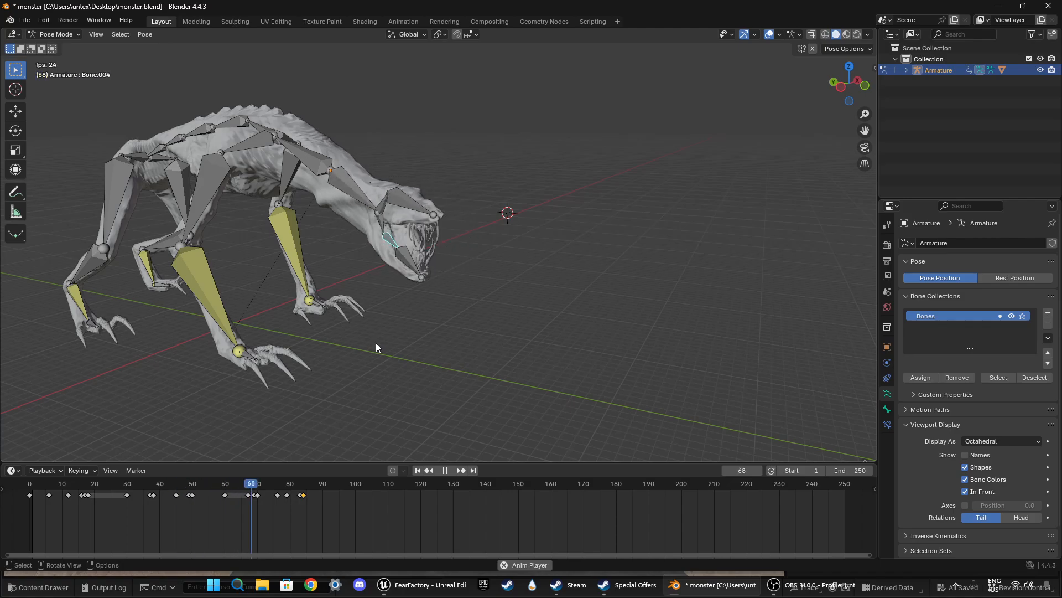
key("space")
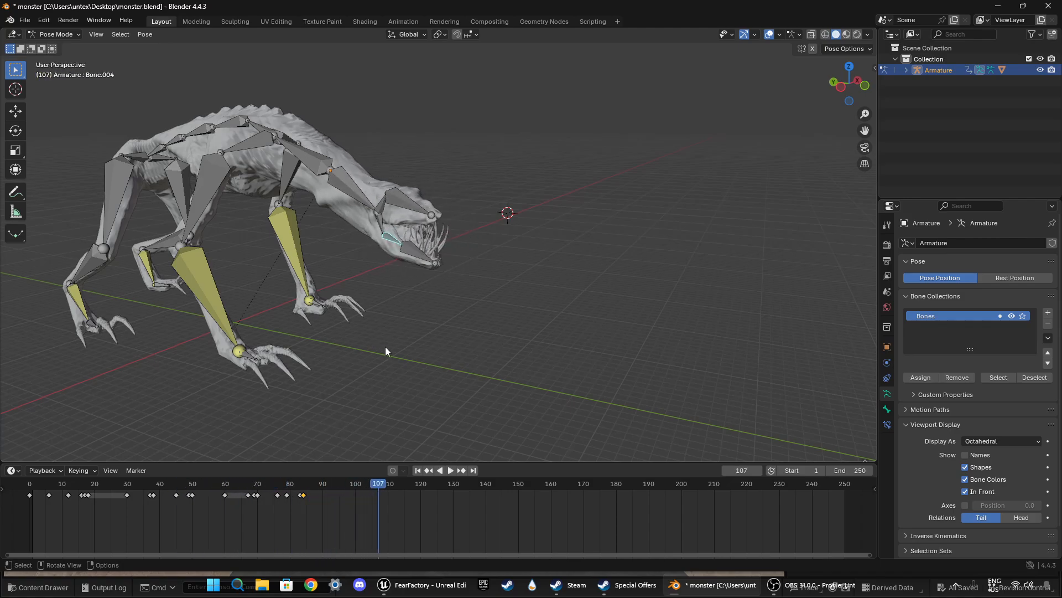
left_click(357, 486)
key("space")
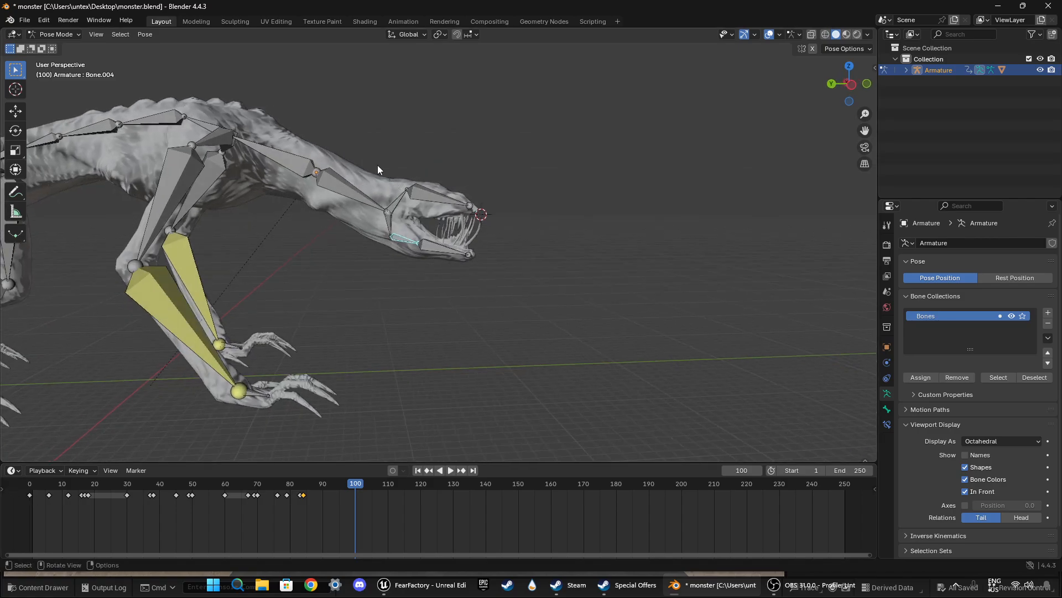
Step: Select the neck, head and jaw bones and duplicate their frame 0 keyframes to frame 100
left_click_drag(377, 165, 473, 317)
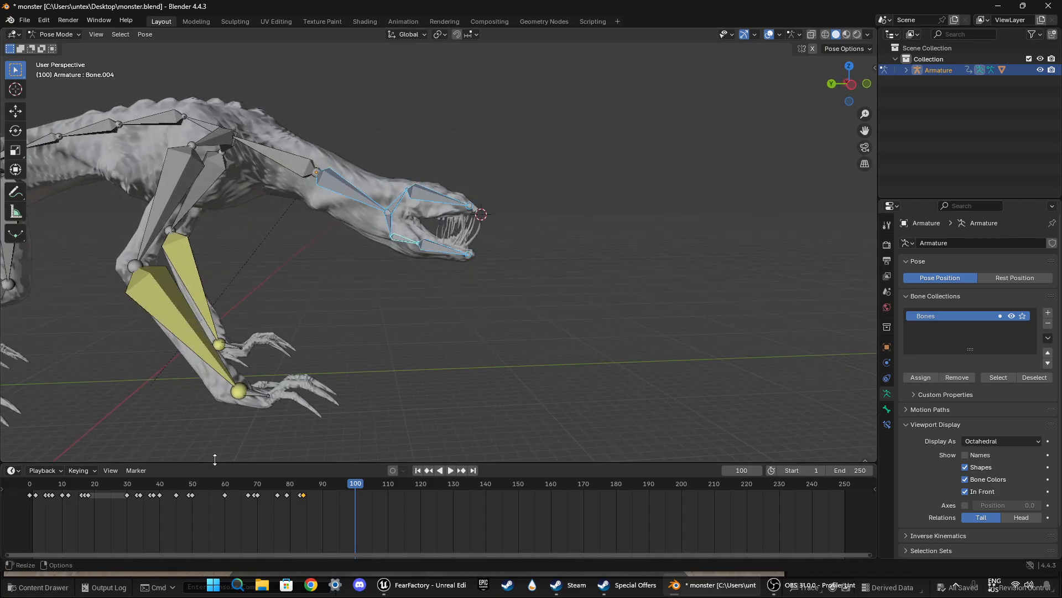
middle_click_drag(433, 371, 400, 391)
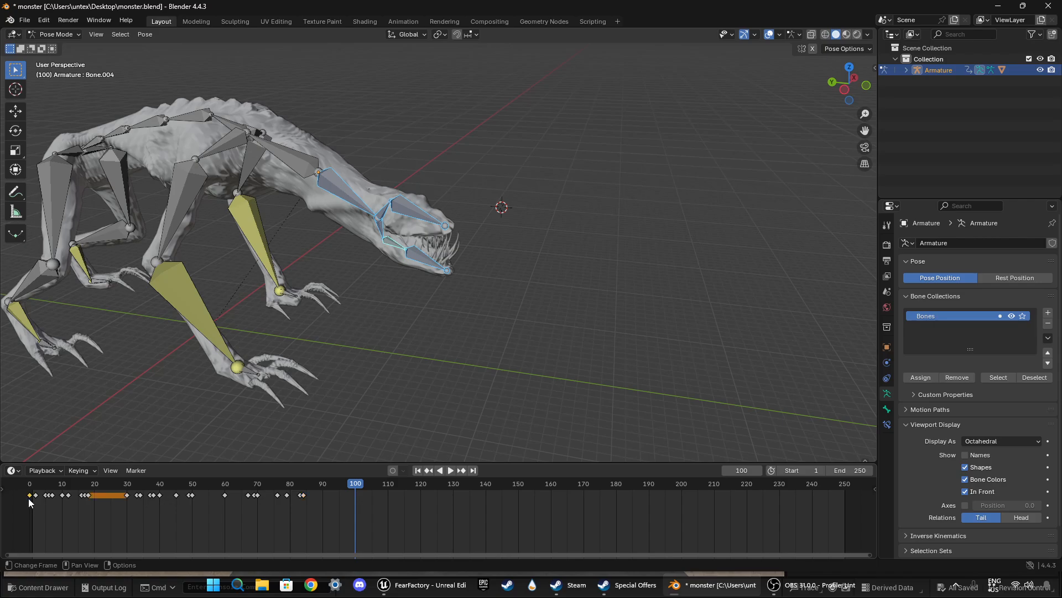
key("a")
key("g")
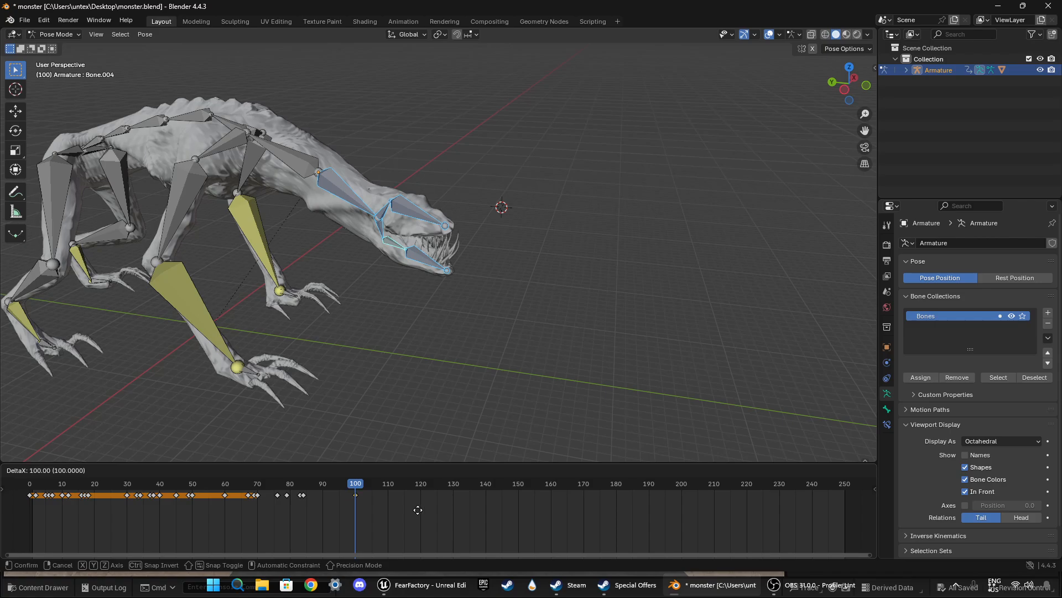
left_click(418, 510)
Step: Play the return to the starting pose from about frame 61, and set the scene's end frame to 100
left_click_drag(356, 490, 230, 485)
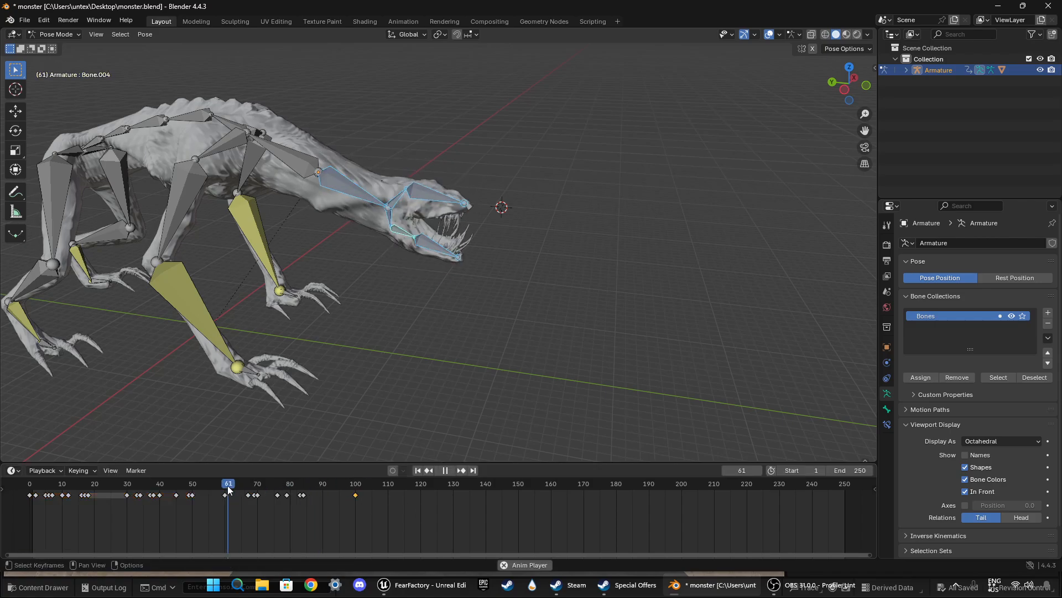
key("space")
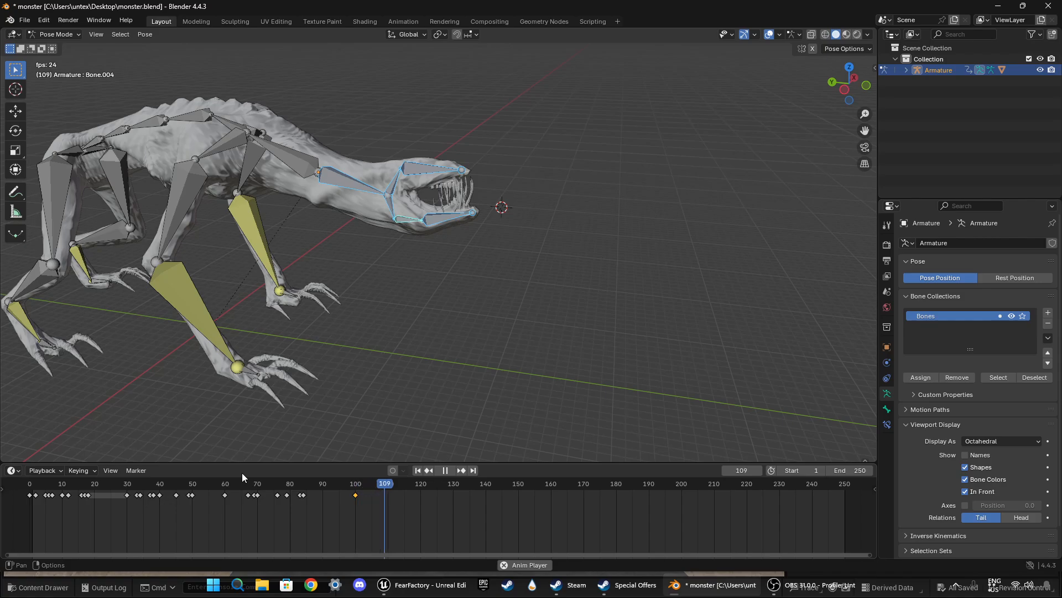
key("space")
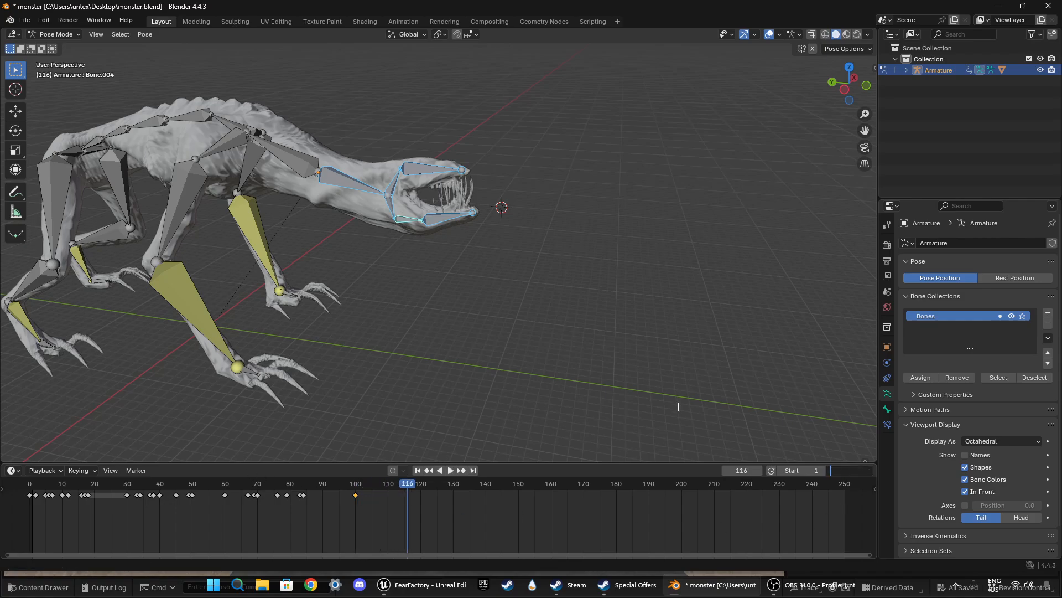
key("Return")
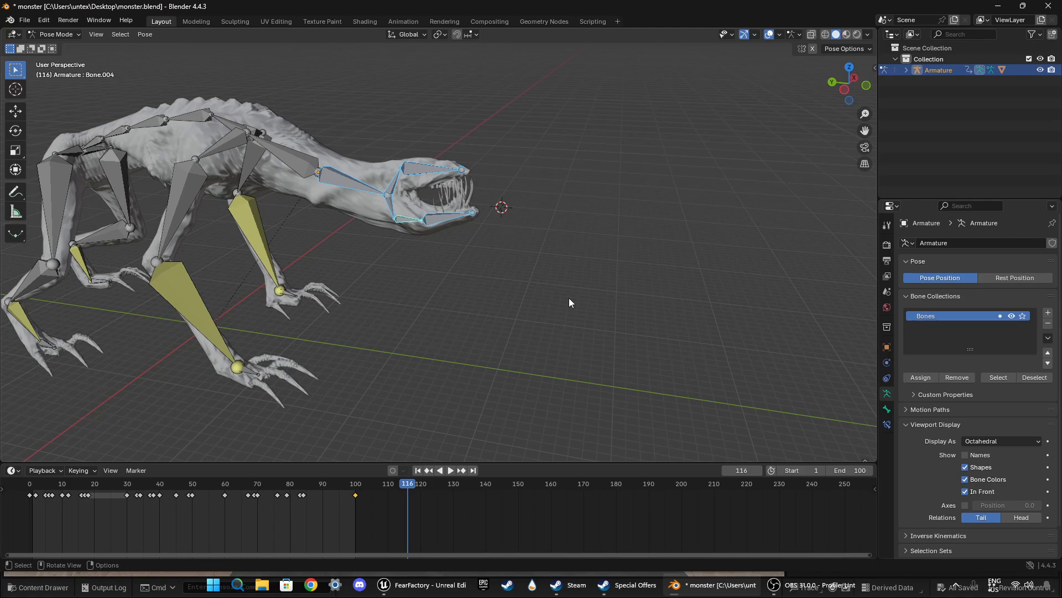
Step: Play the shortened animation loop and examine the head and jaw motion from both sides of the monster
key("space")
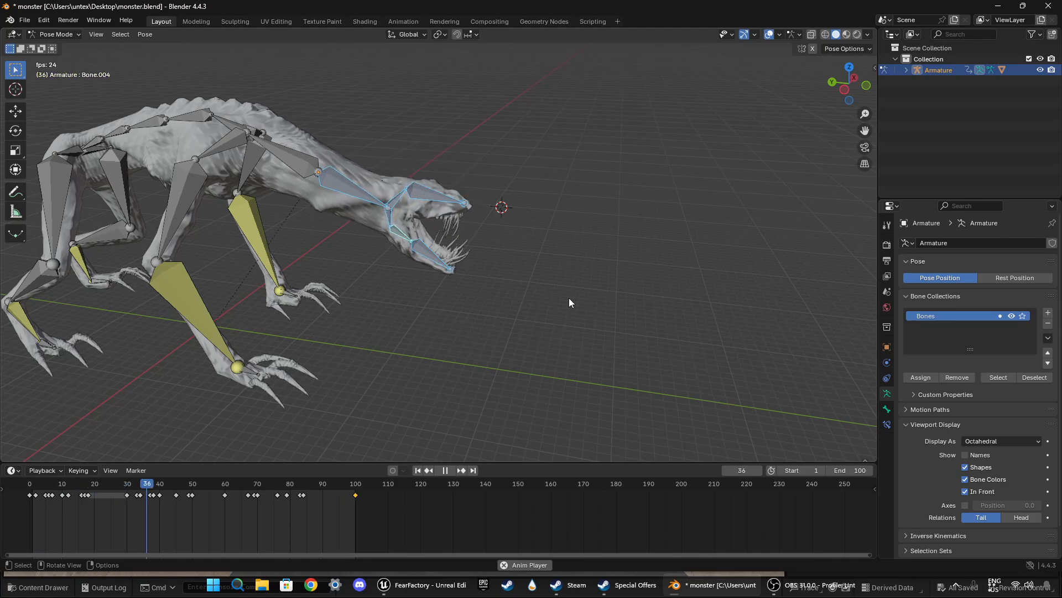
left_click(569, 299)
middle_click_drag(564, 298, 393, 293)
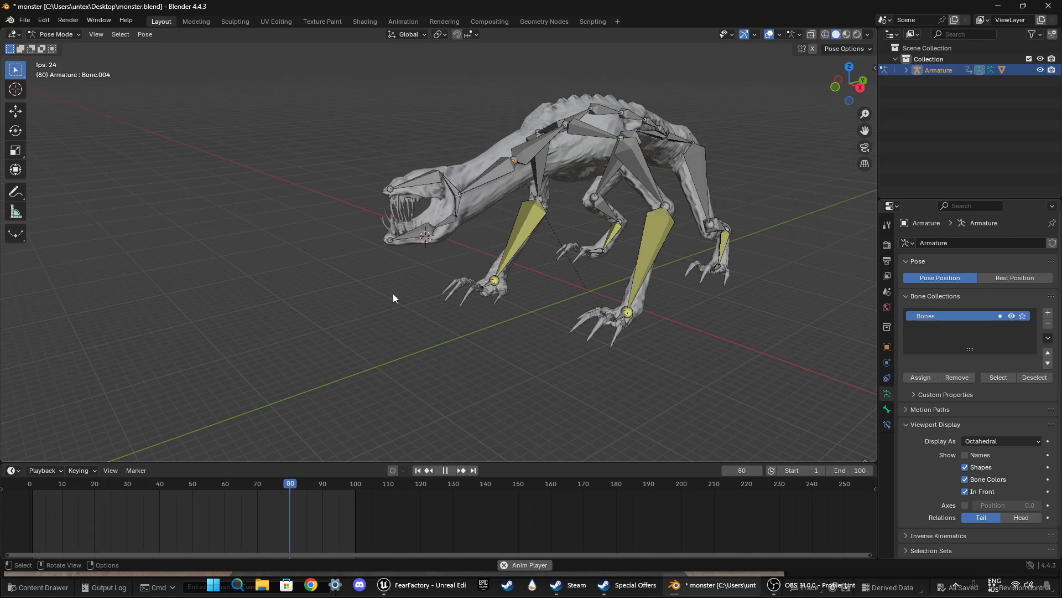
middle_click_drag(393, 293, 579, 276)
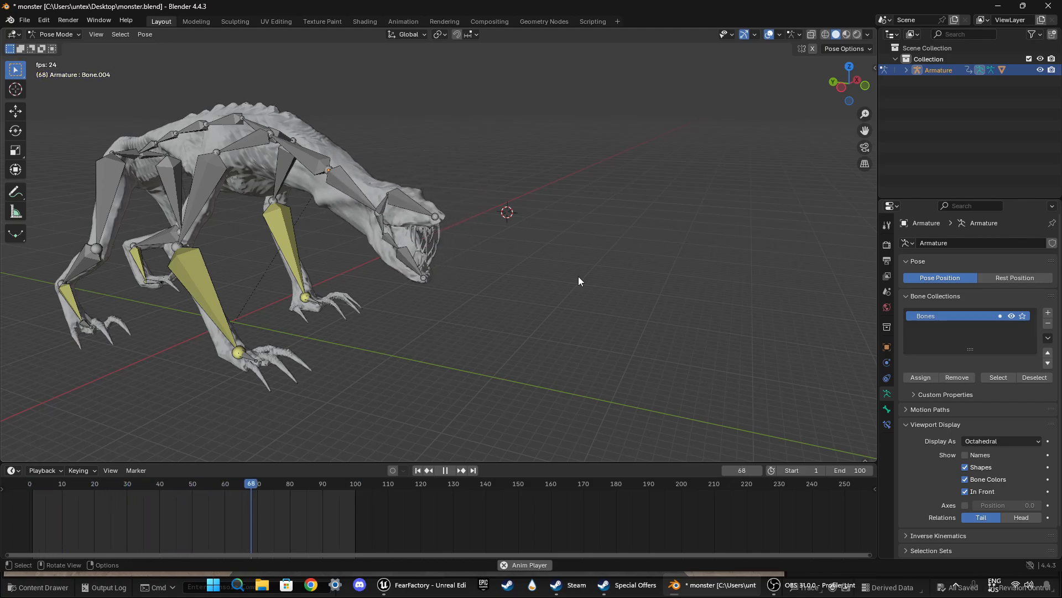
key("space")
Step: Try moving the pelvis bone at the rear end of the spine at frame 0
left_click_drag(314, 484, 31, 500)
middle_click_drag(128, 364, 406, 394)
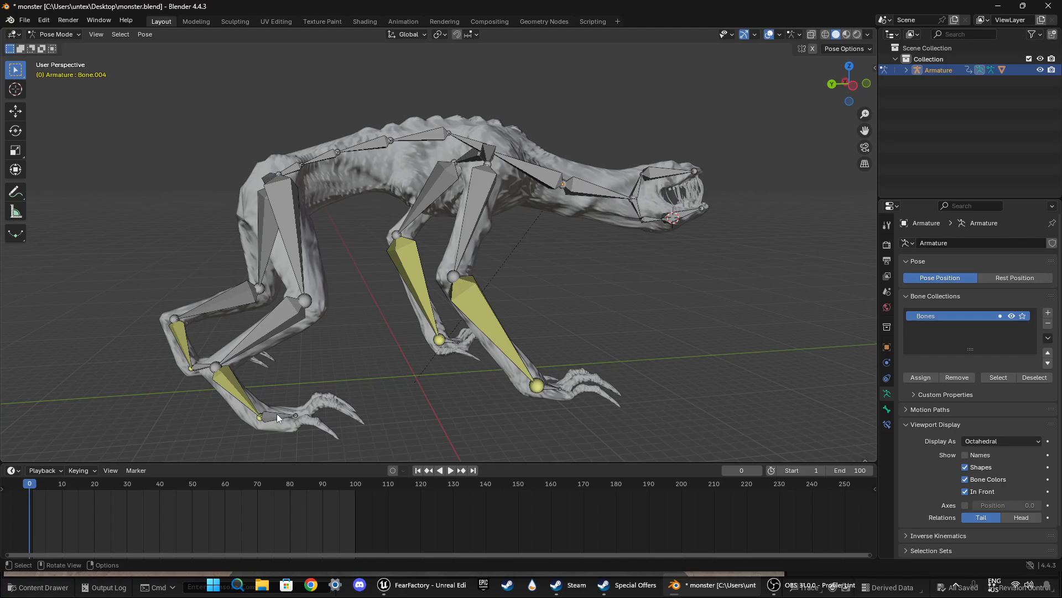
key("g")
left_click(323, 192)
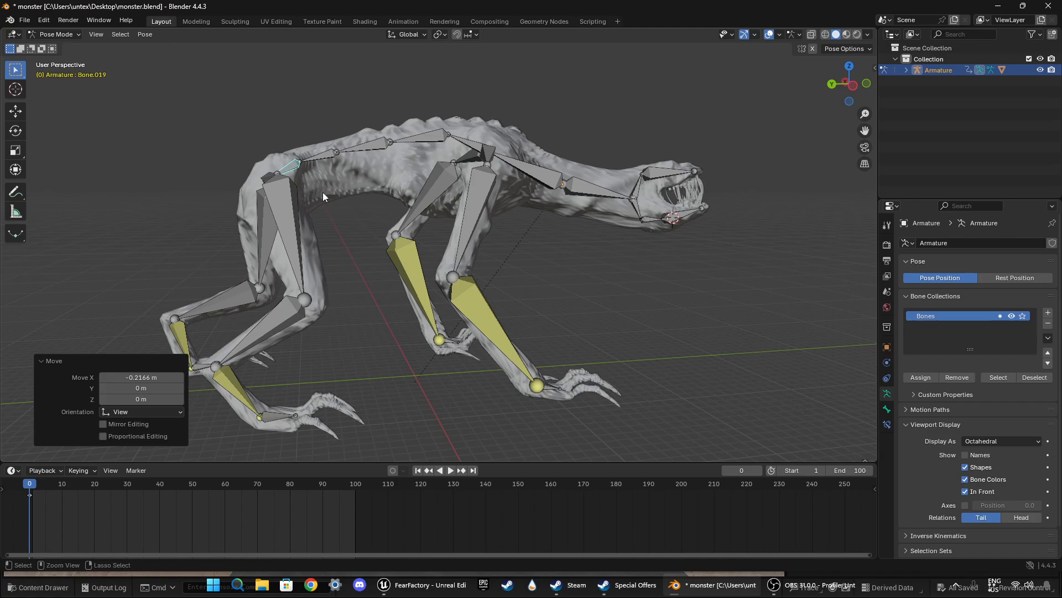
Step: Select both hip bones at frame 0 and try rotating them in rear three-quarter view and from behind
middle_click_drag(323, 191, 332, 217)
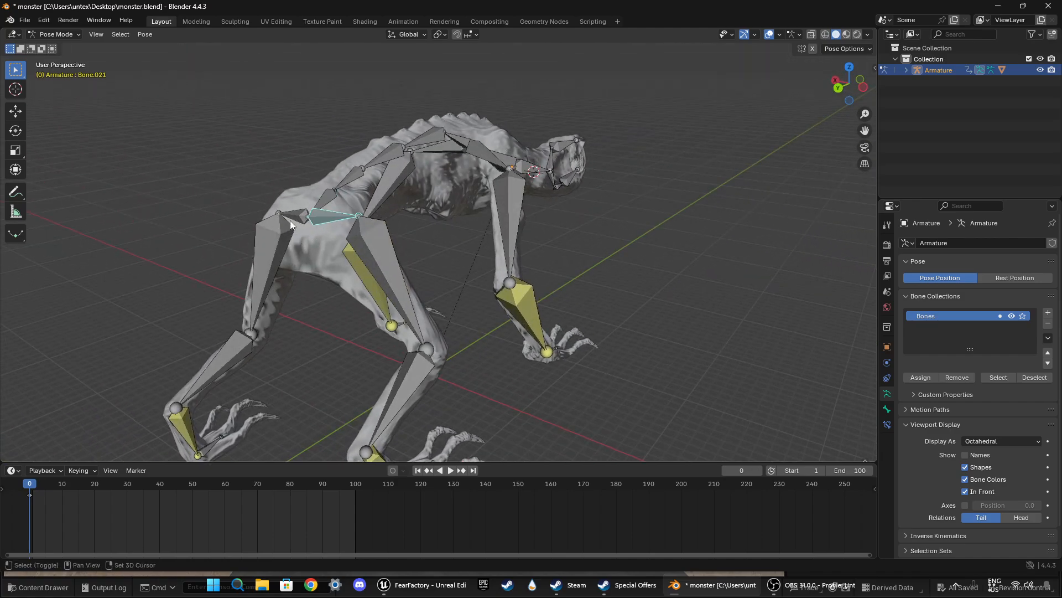
key("r")
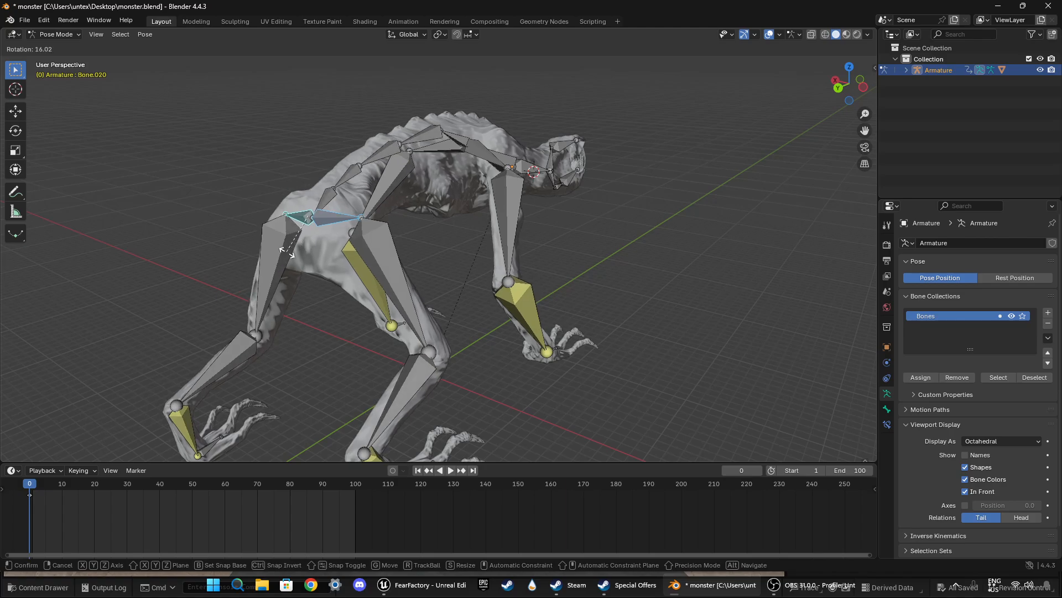
left_click(293, 248)
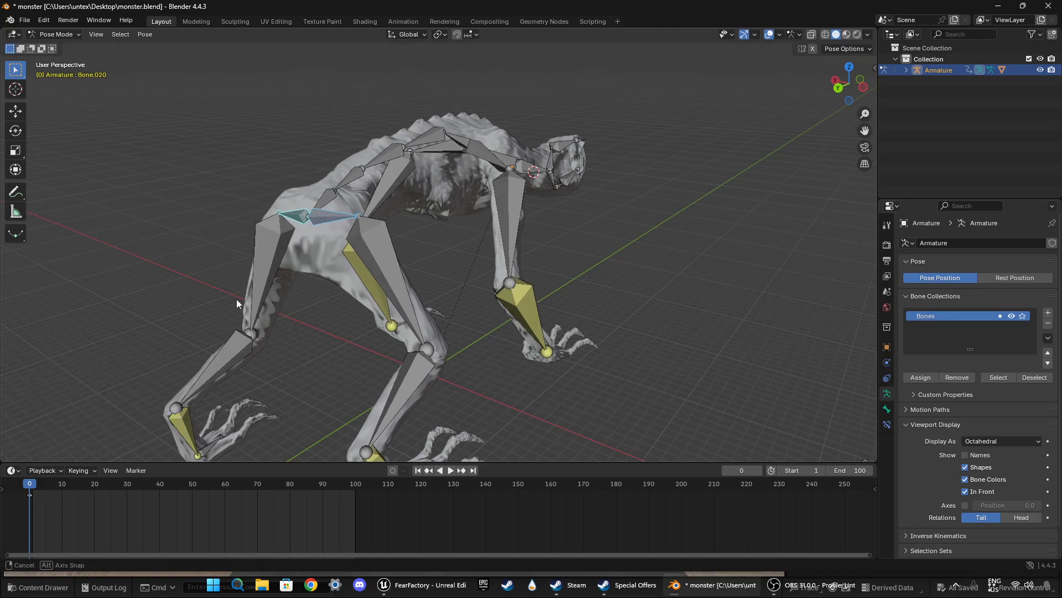
middle_click_drag(236, 304, 343, 299)
key("r")
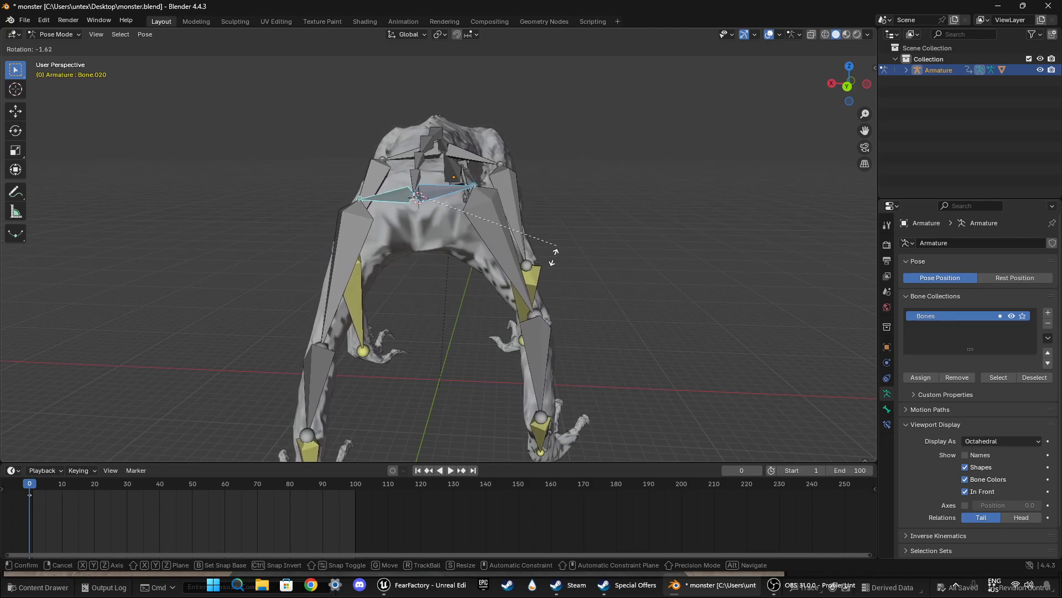
left_click(534, 293)
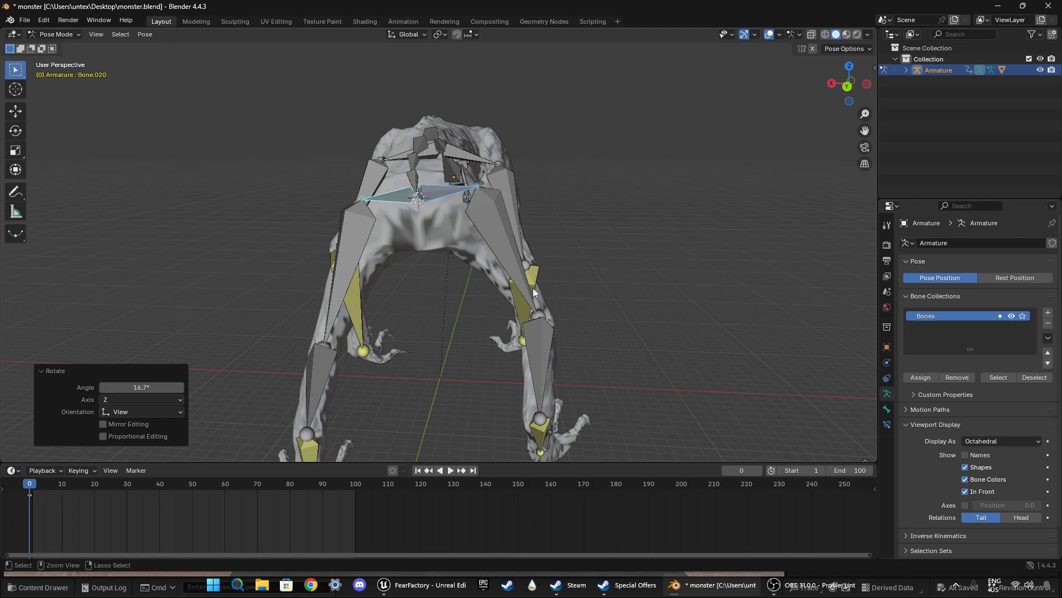
middle_click_drag(534, 292, 391, 372)
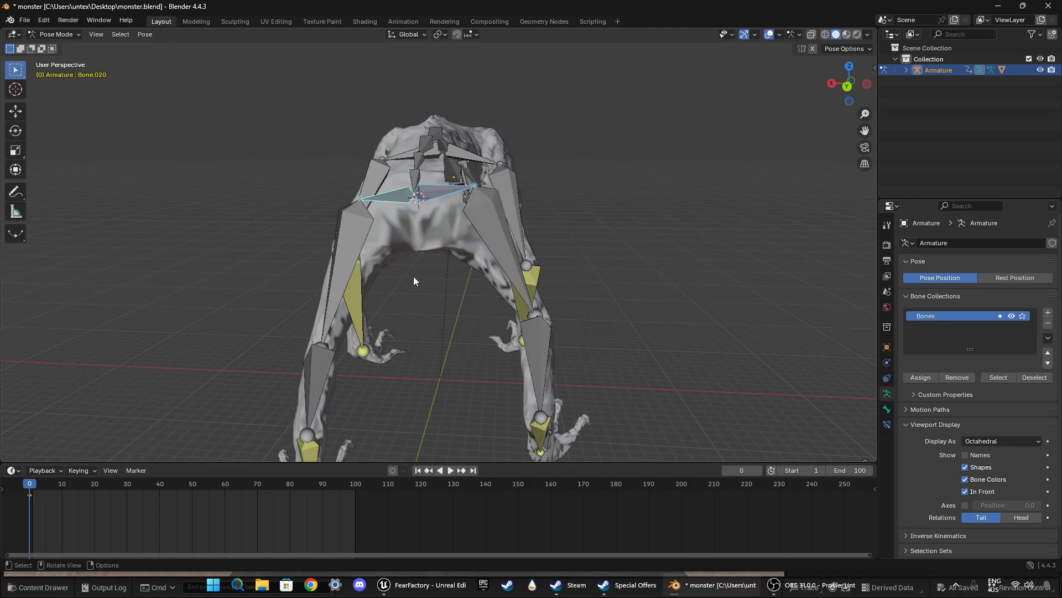
Step: At frame 30, rotate both hip bones 32.6° in the rear view, keyframe them and check the motion leading up to it
left_click_drag(30, 498, 63, 487)
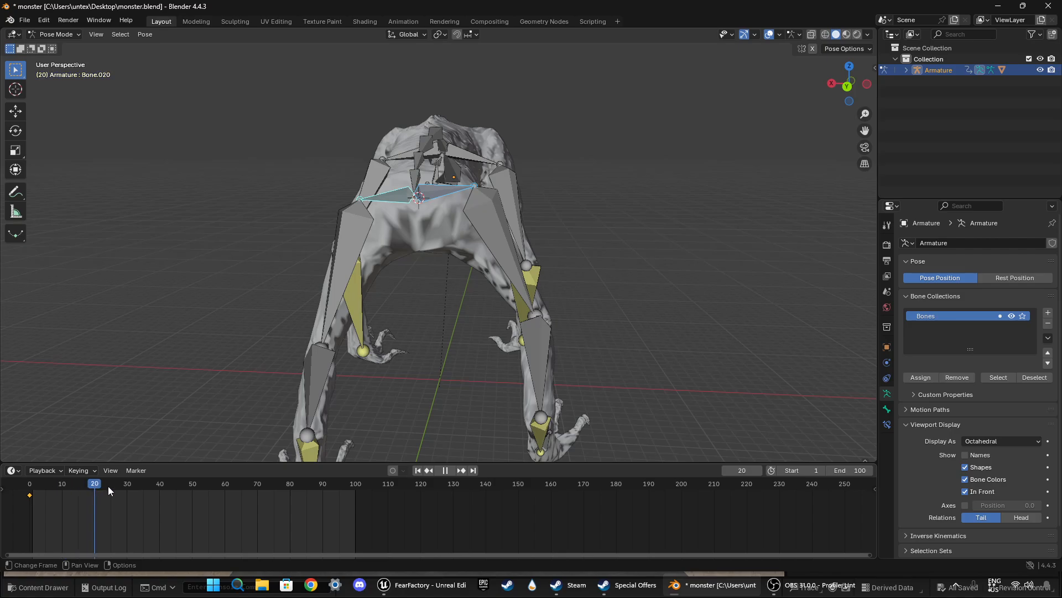
key("space")
key("r")
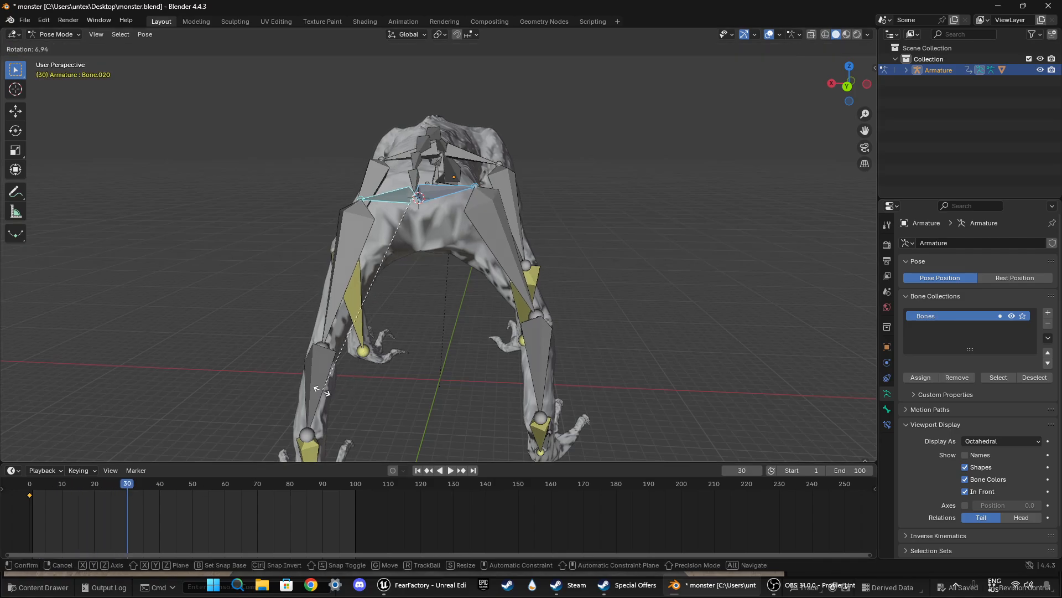
left_click(224, 355)
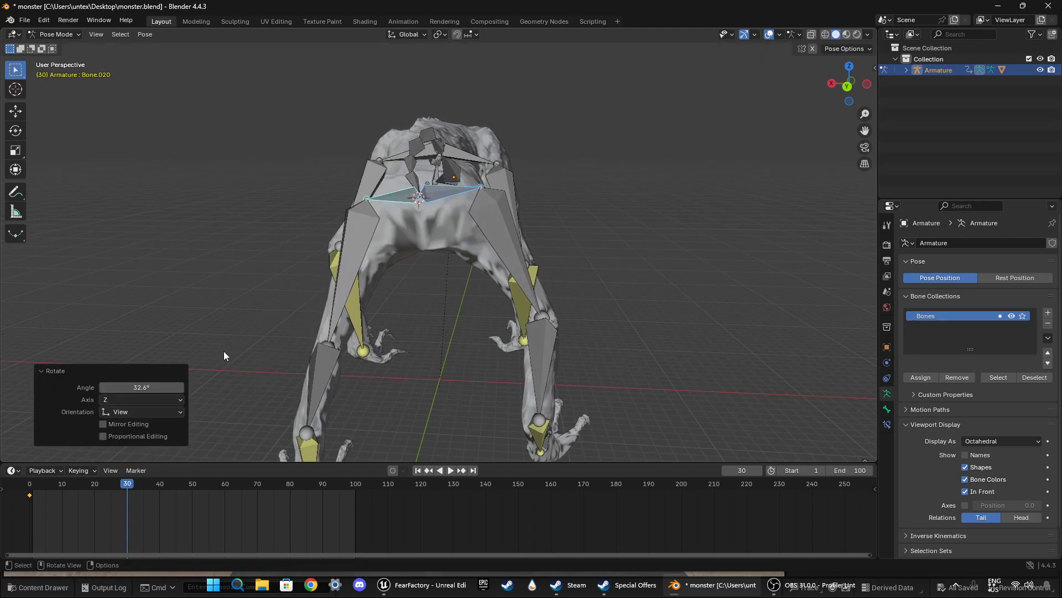
key("i")
left_click(118, 484)
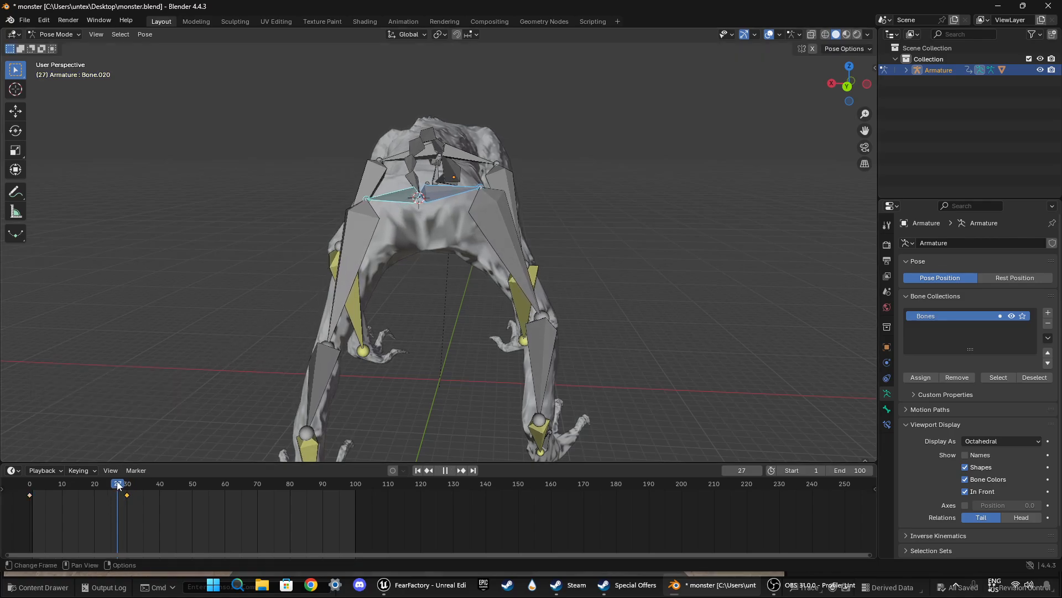
key("space")
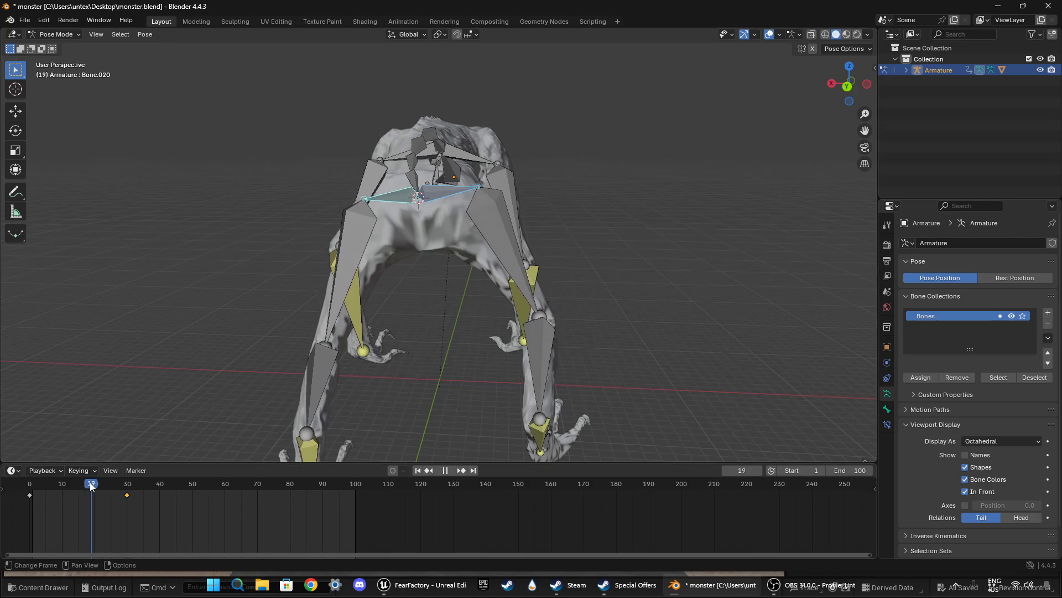
Step: At frame 26, rotate both hip bones about 7° in the rear view and keyframe them
mouse_move(122, 485)
left_mouse_down()
mouse_move(105, 484)
mouse_move(132, 485)
mouse_move(80, 487)
mouse_move(115, 490)
left_mouse_up()
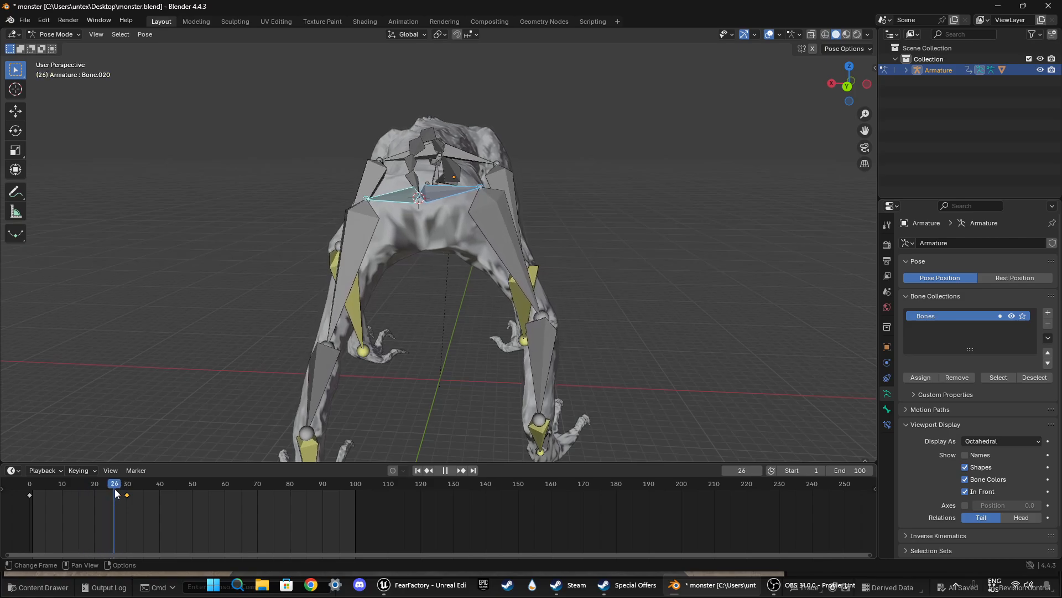
key("r")
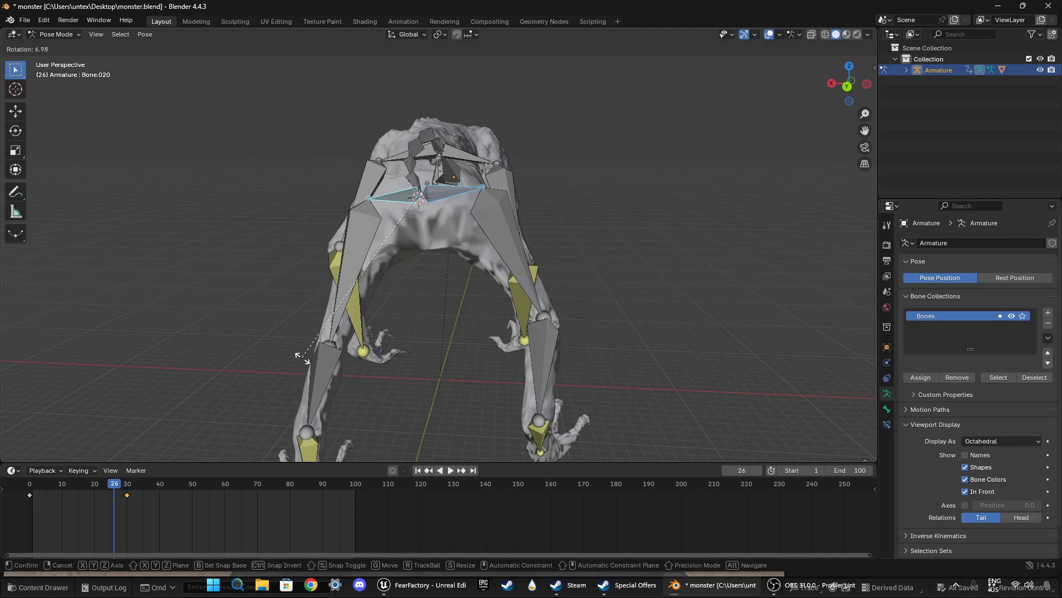
left_click(303, 357)
key("i")
Step: At frame 30, rotate both hip bones about 9° further in the rear view and keyframe them again
left_click_drag(115, 485, 128, 485)
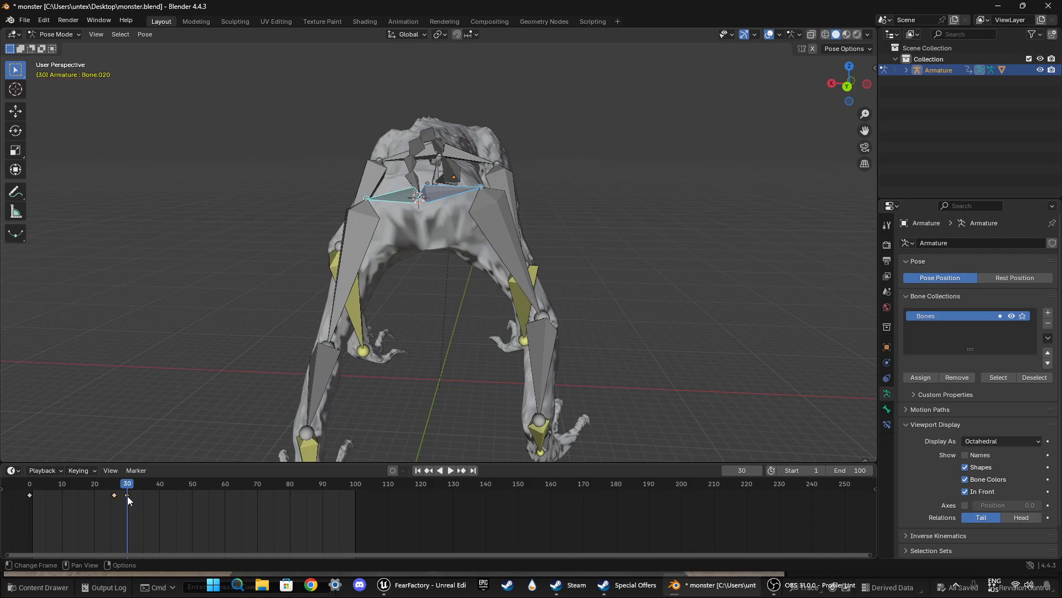
key("r")
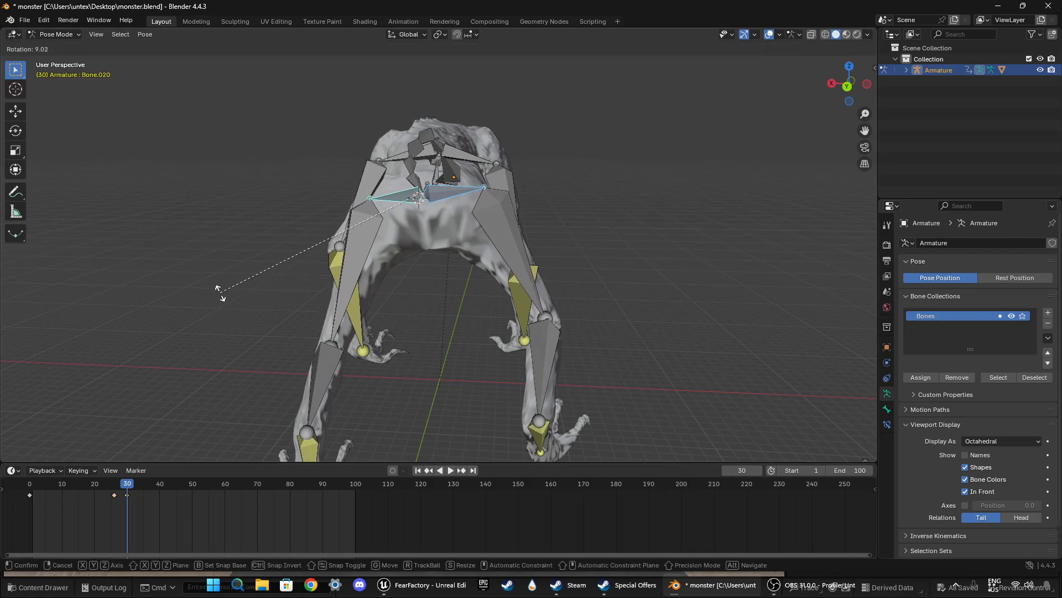
left_click(220, 295)
key("i")
Step: Play the hip motion from the beginning, examining it from behind and from the monster's front side
left_click_drag(131, 485, 33, 485)
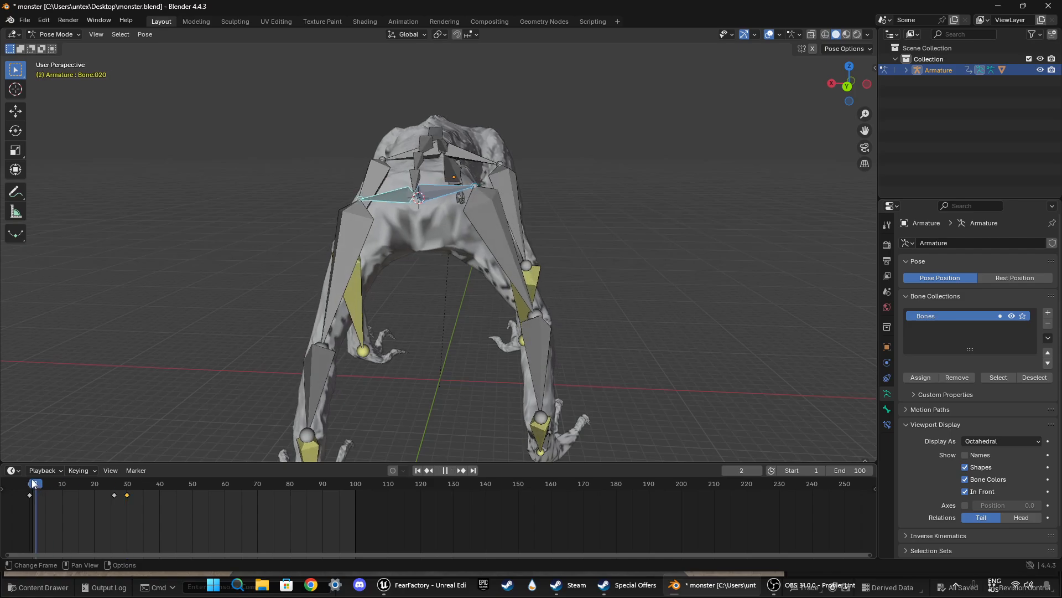
key("space")
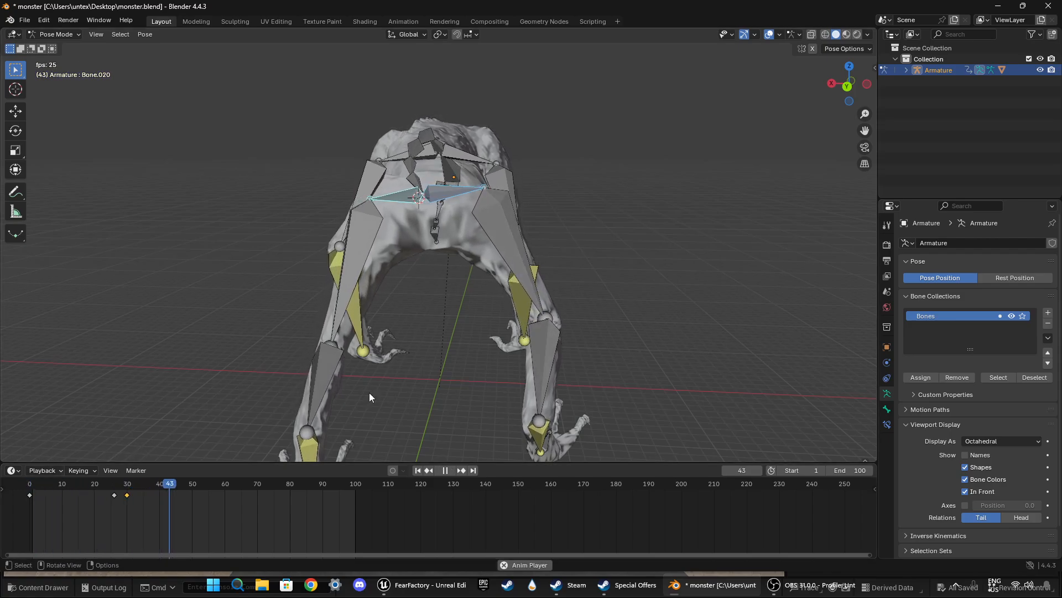
middle_click_drag(369, 393, 245, 386)
key("space")
left_click_drag(191, 485, 31, 485)
middle_click_drag(271, 355, 312, 356)
key("space")
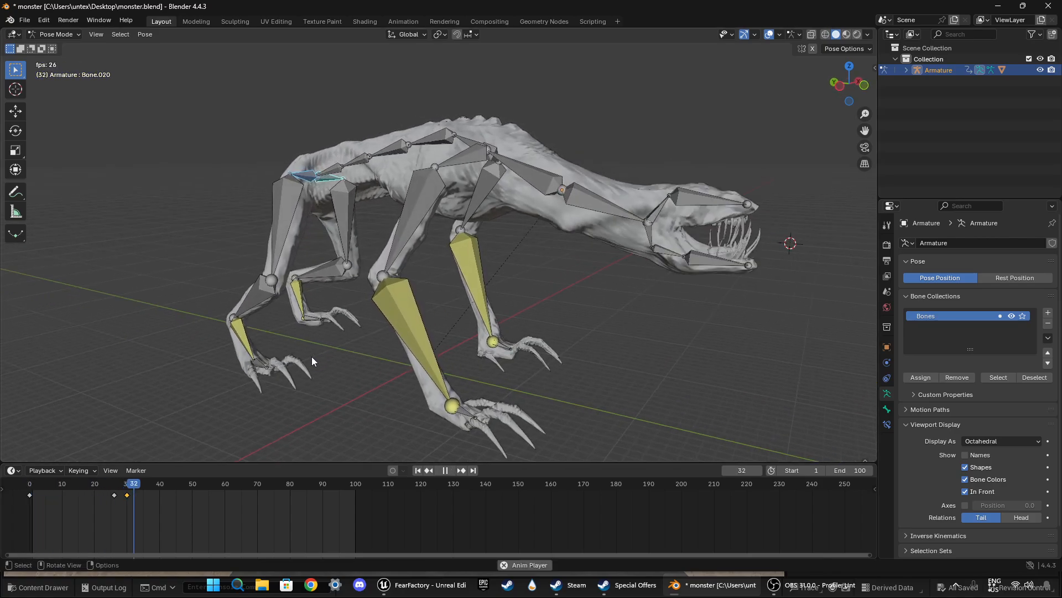
key("space")
Step: Try rotating the lower neck bone behind the head at frame 46 in perspective view
left_click_drag(154, 489, 180, 485)
middle_click_drag(499, 268, 530, 267)
key("r")
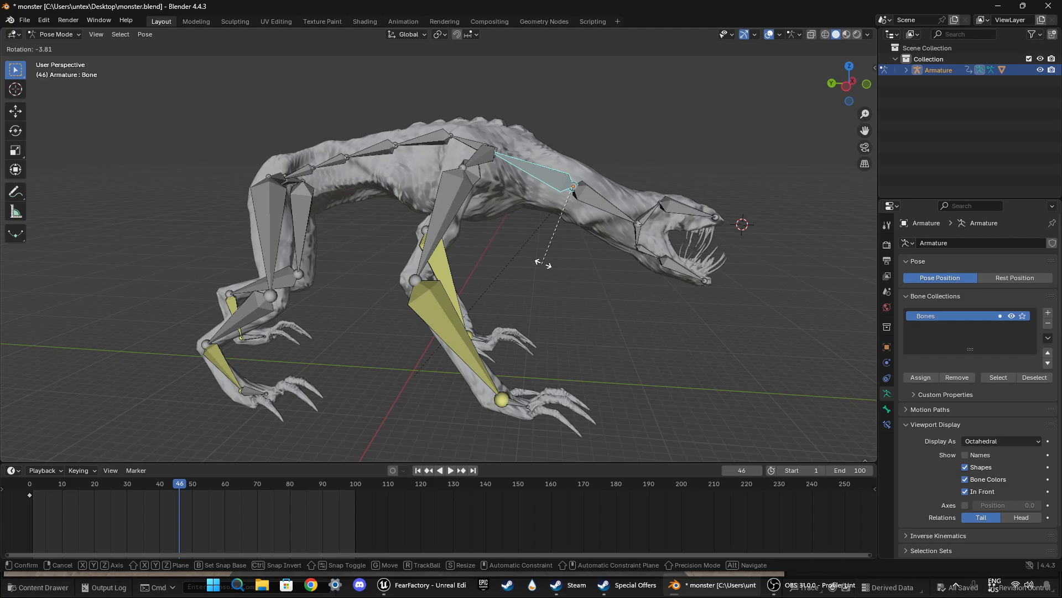
left_click(579, 213)
middle_click_drag(448, 279, 550, 300)
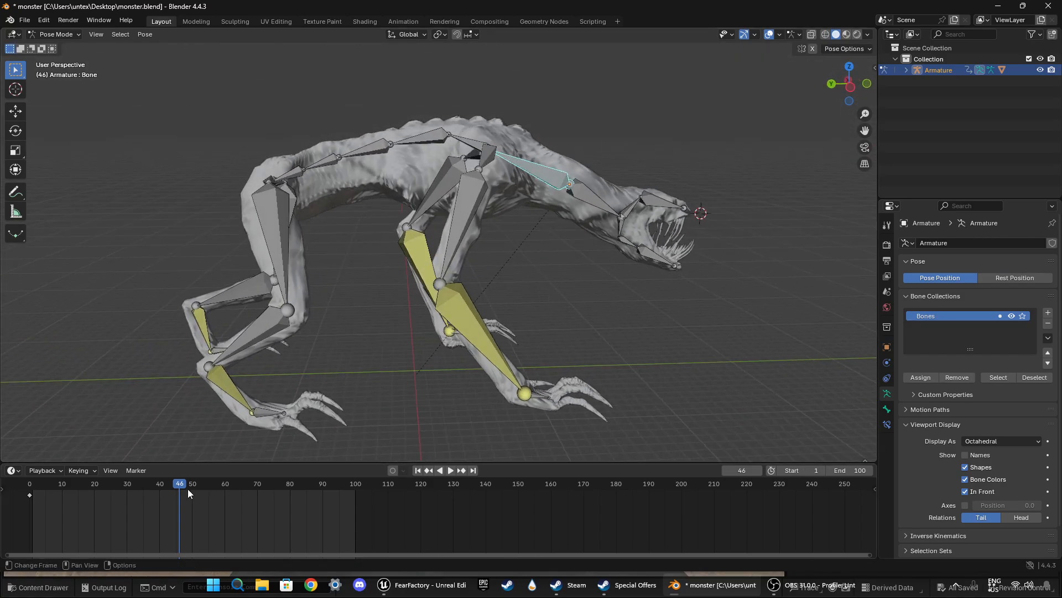
Step: Keyframe the lower neck bone's current pose at frame 30
left_click_drag(187, 489, 128, 485)
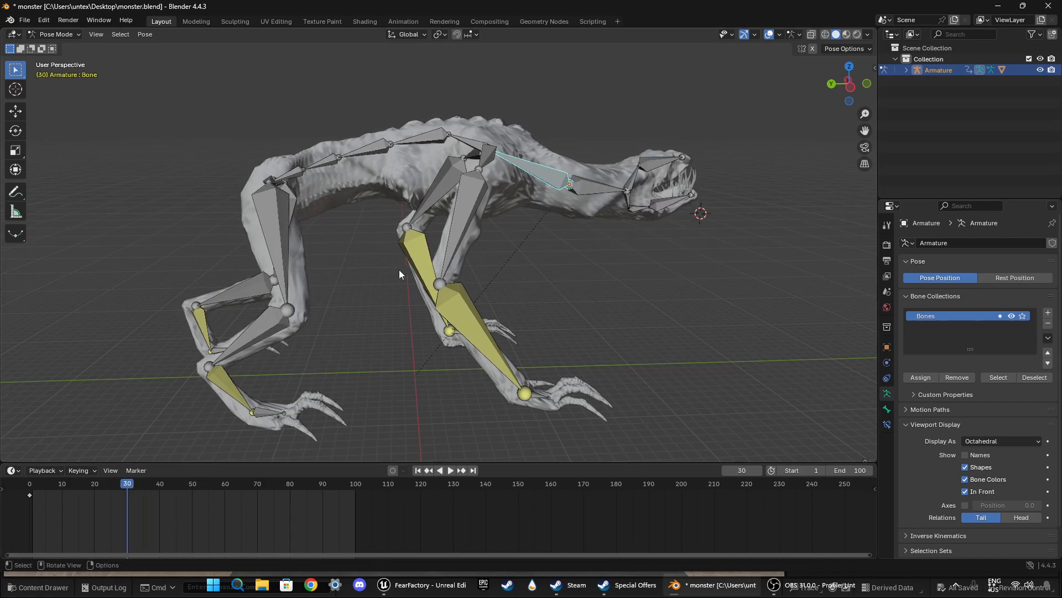
key("space")
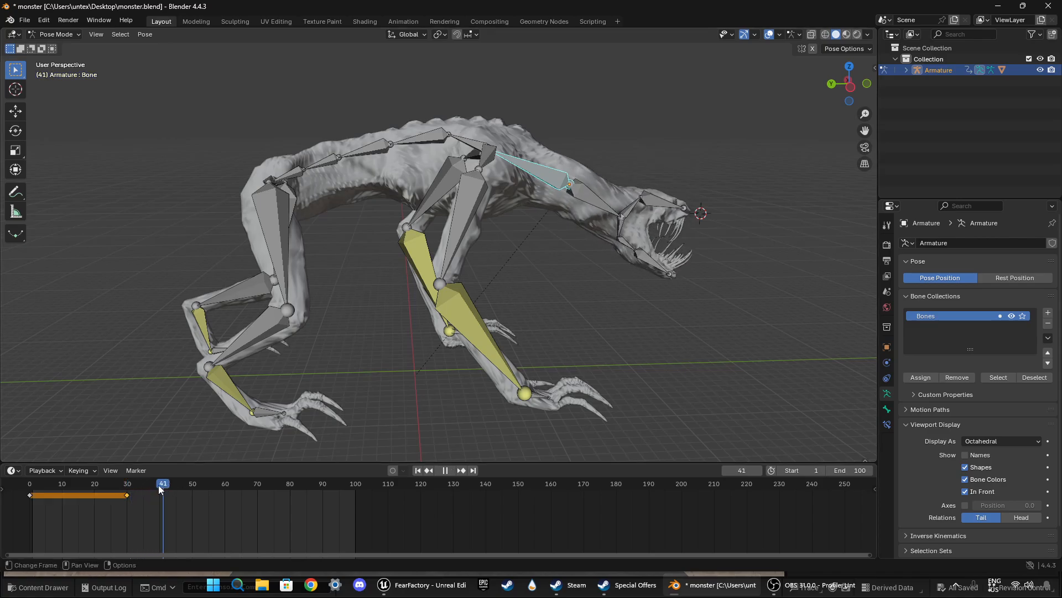
Step: At frame 37, rotate the lower neck bone about -46° in the left orthographic view and keyframe it
left_click_drag(158, 487, 150, 486)
key("space")
mouse_move(567, 263)
middle_mouse_down()
mouse_move(529, 279)
mouse_move(553, 267)
middle_mouse_up()
key("r")
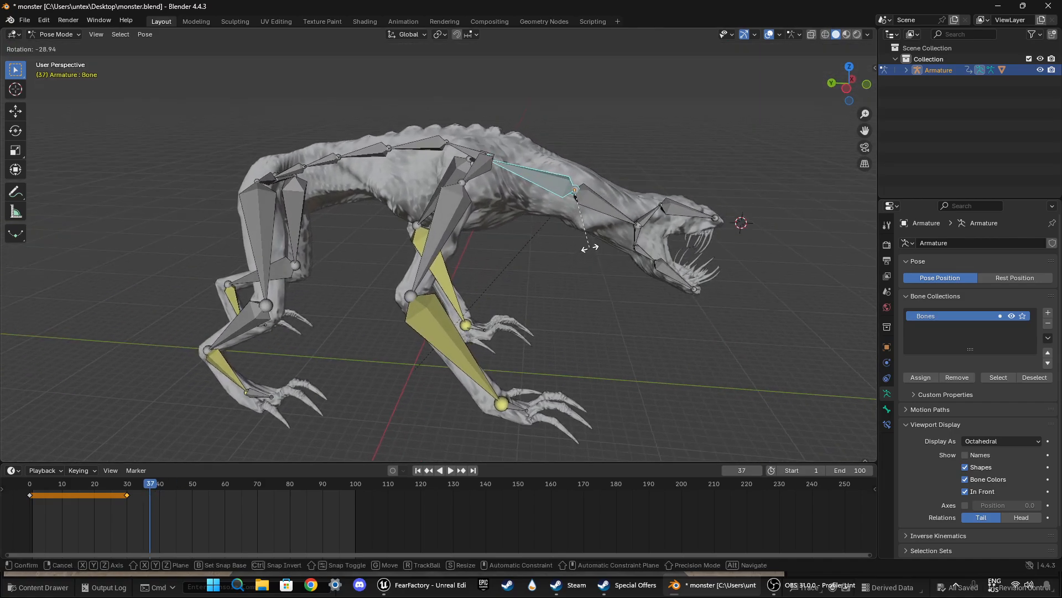
left_click(590, 247)
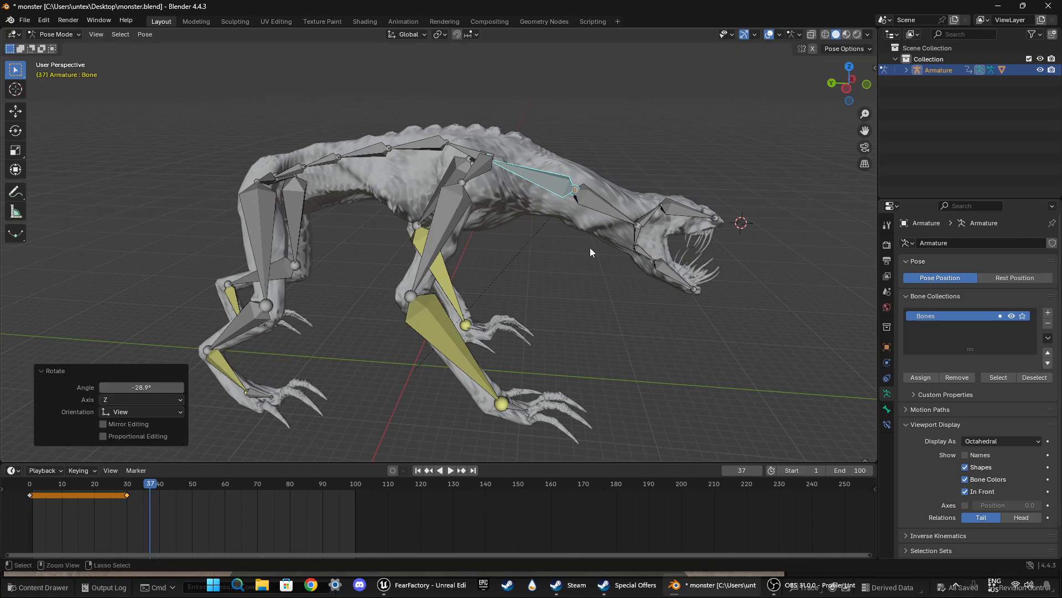
left_click(846, 87)
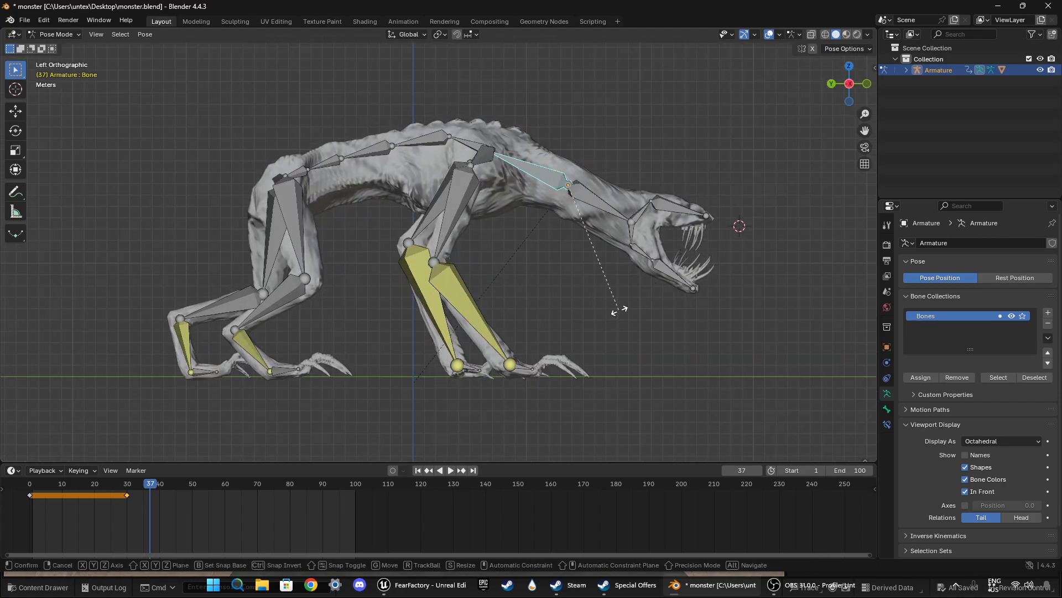
key("r")
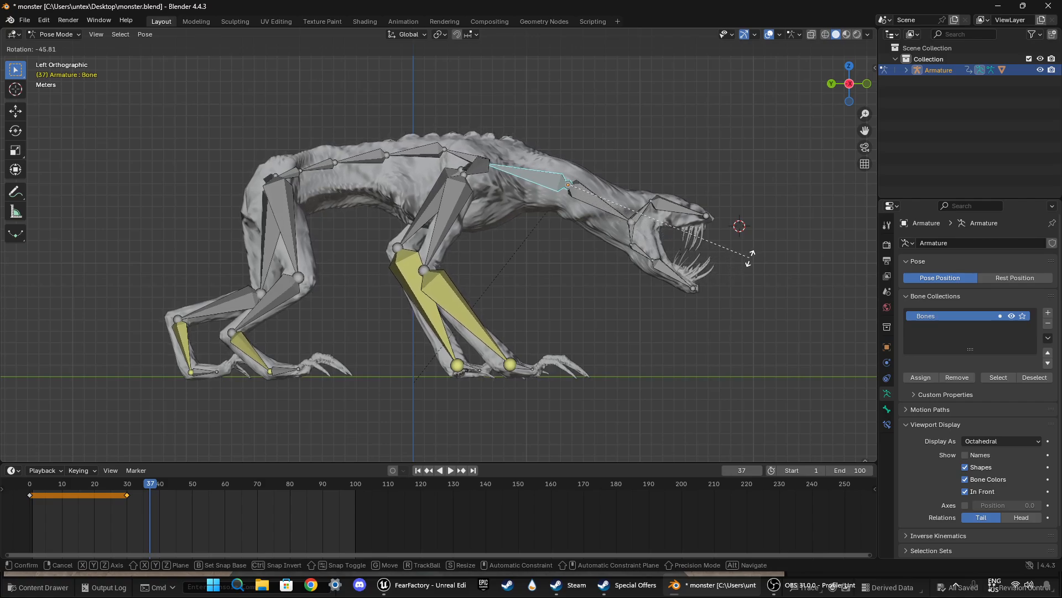
left_click(751, 258)
key("i")
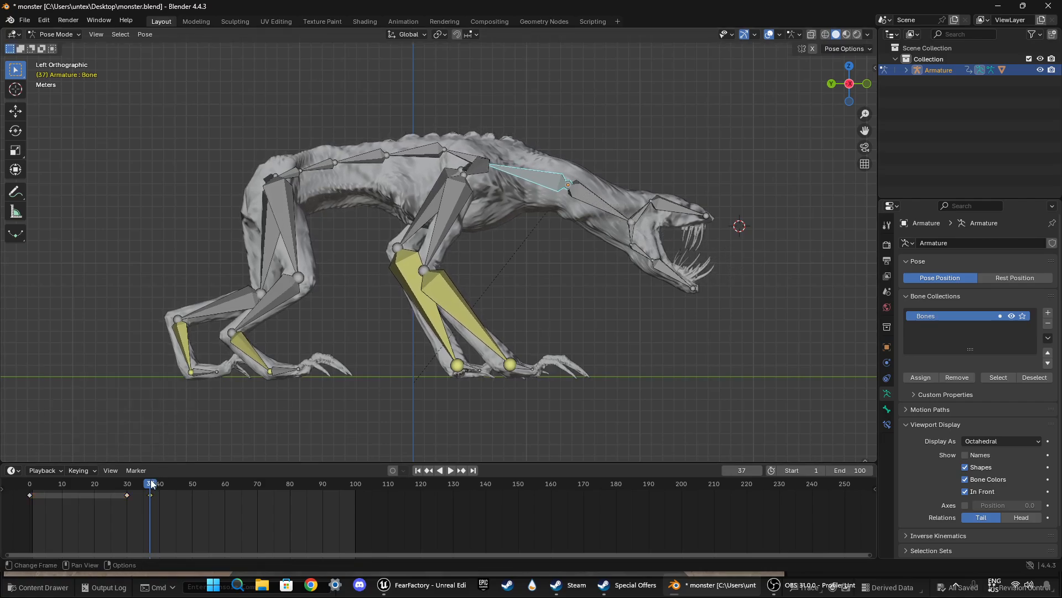
Step: At frame 36, rotate the lower neck bone a further -5.4° and keyframe it
left_click_drag(150, 486, 145, 486)
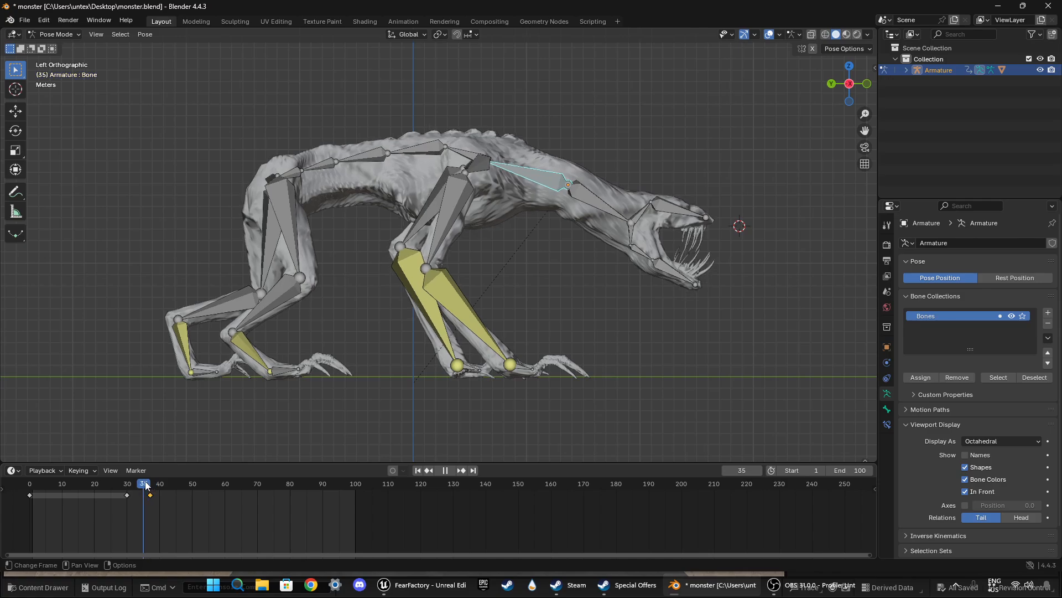
left_click(147, 482)
key("r")
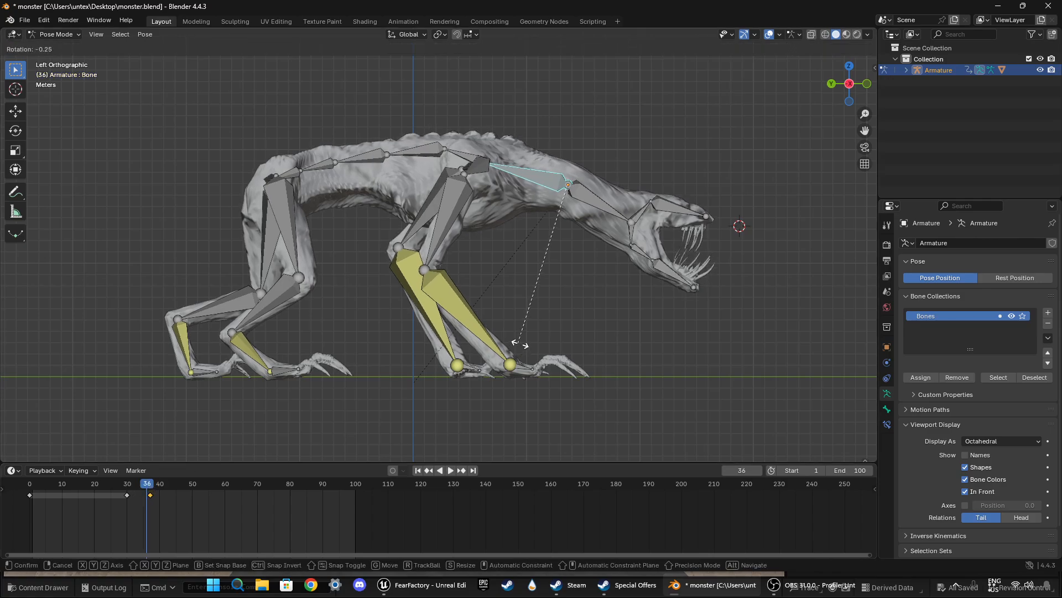
left_click(534, 340)
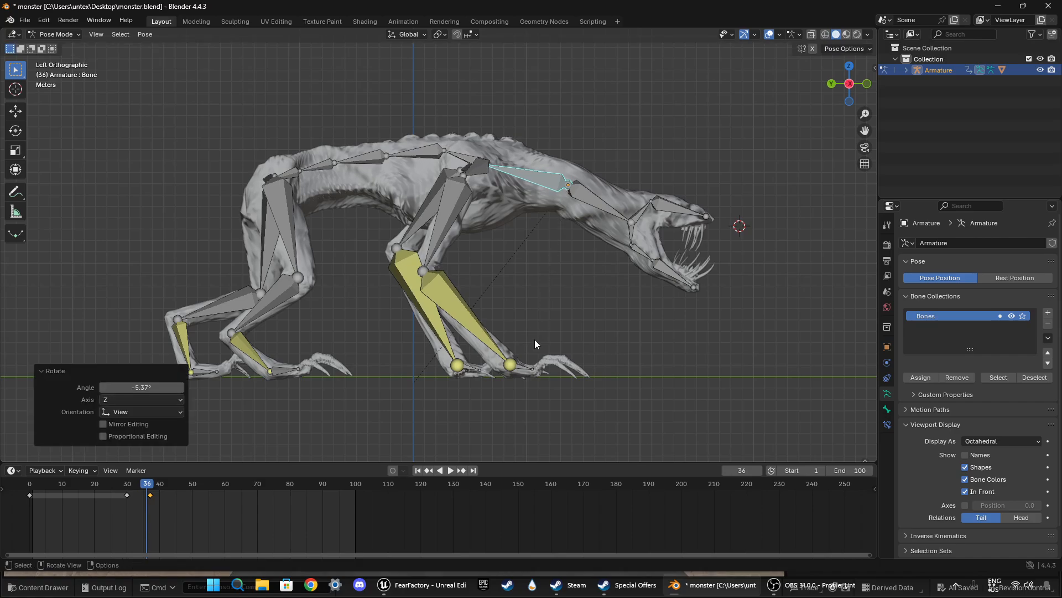
key("i")
Step: Play the neck motion around the first jaw snap, examining it from the monster's front side and flank
key("space")
scroll(493, 389, "down", 3)
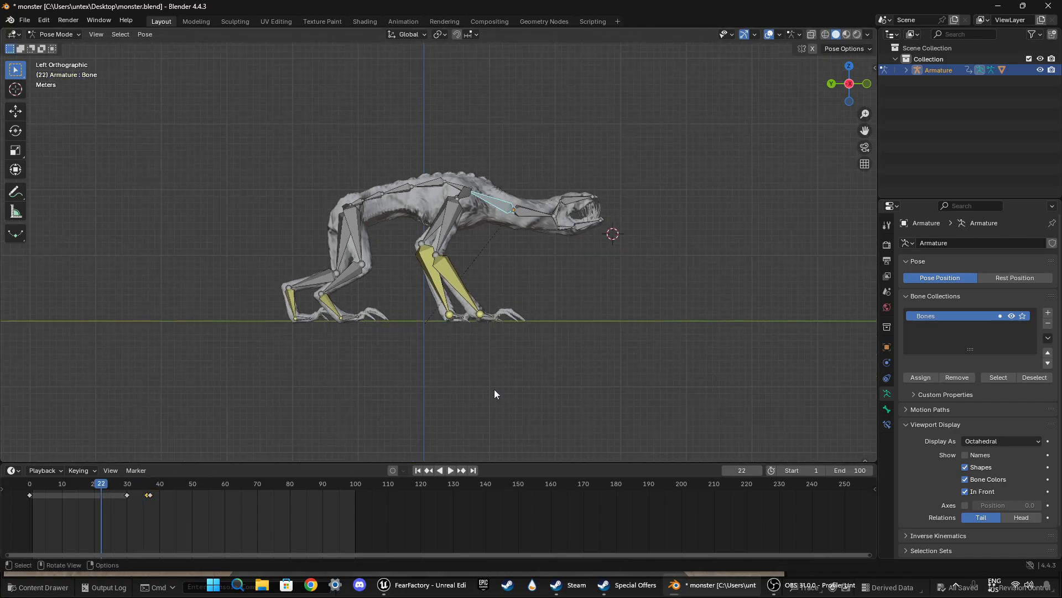
middle_click_drag(493, 390, 452, 425)
key("space")
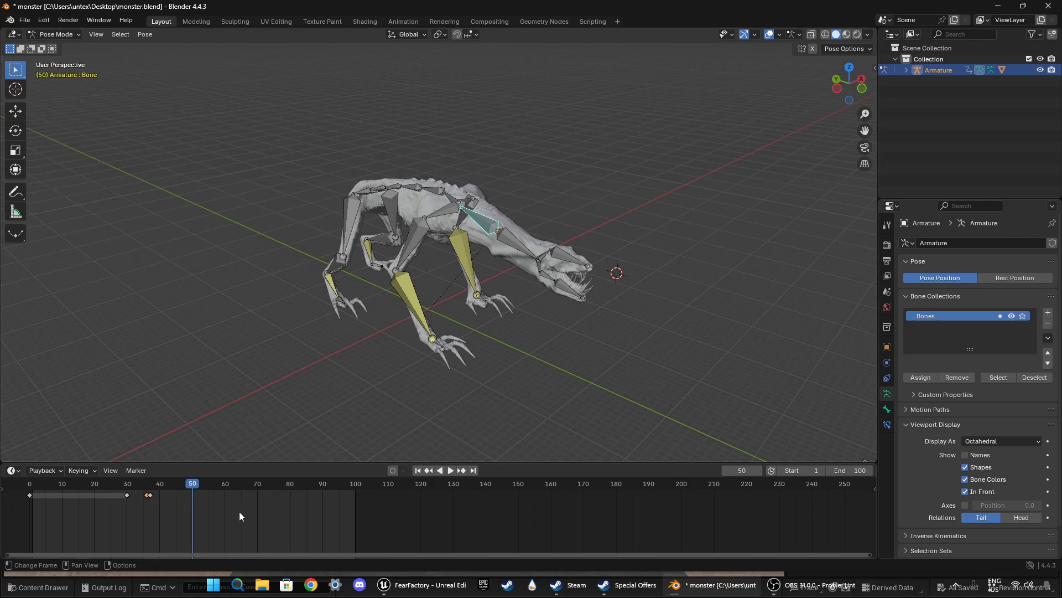
left_click_drag(192, 493, 109, 498)
key("space")
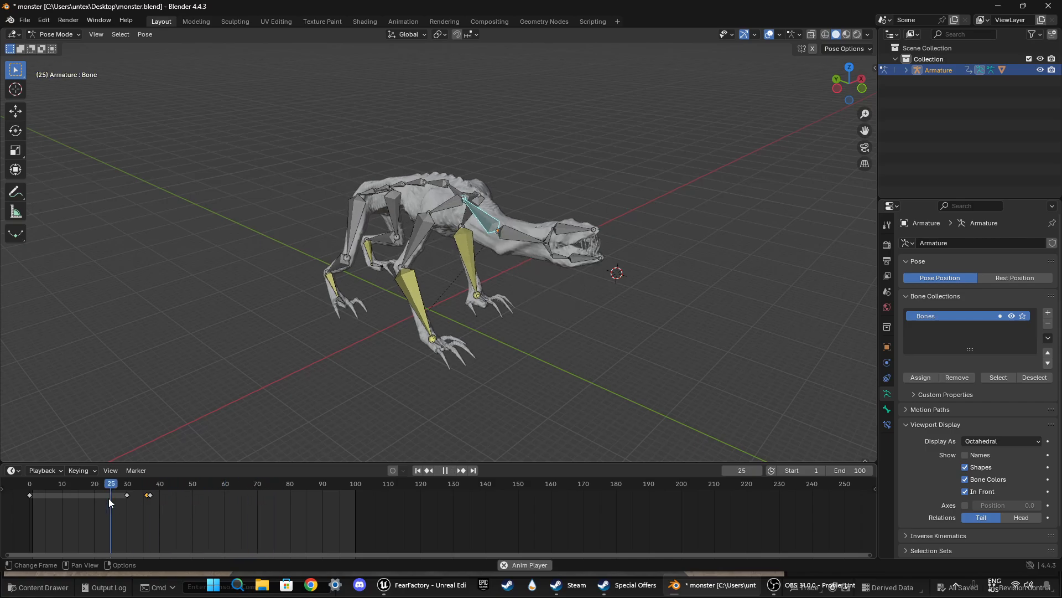
key("space")
middle_click_drag(280, 380, 332, 402)
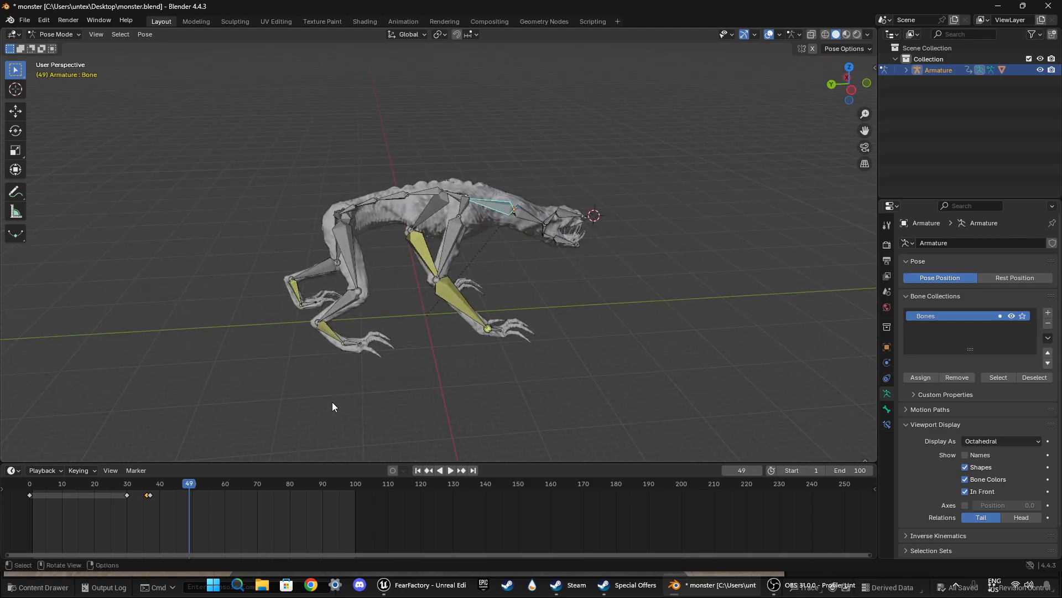
Step: At frame 40, rotate the lower neck bone slightly in the left orthographic view and keyframe it
left_click_drag(188, 485, 149, 489)
key("space")
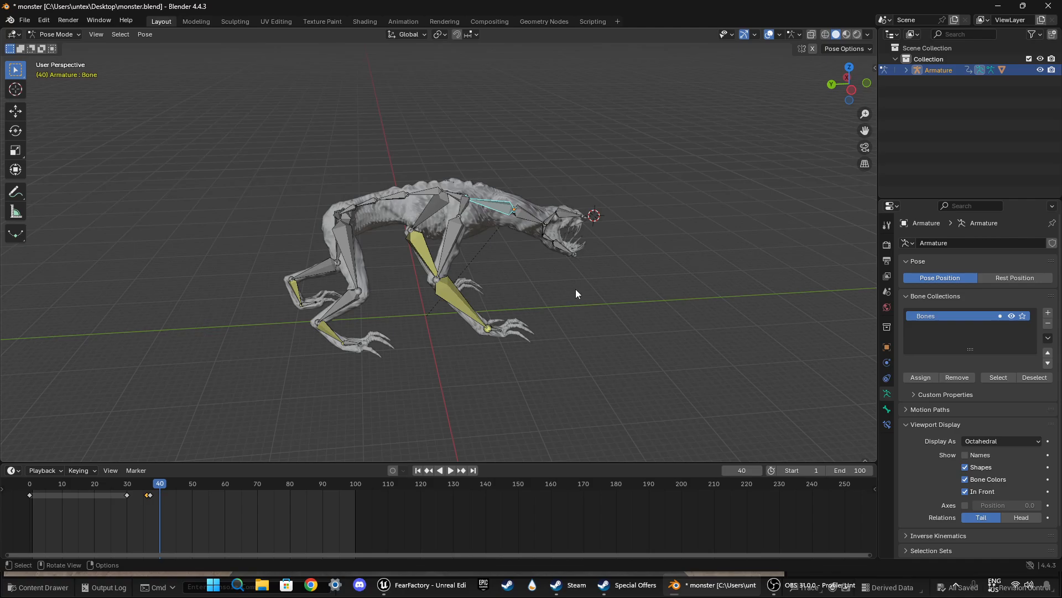
left_click(854, 95)
key("r")
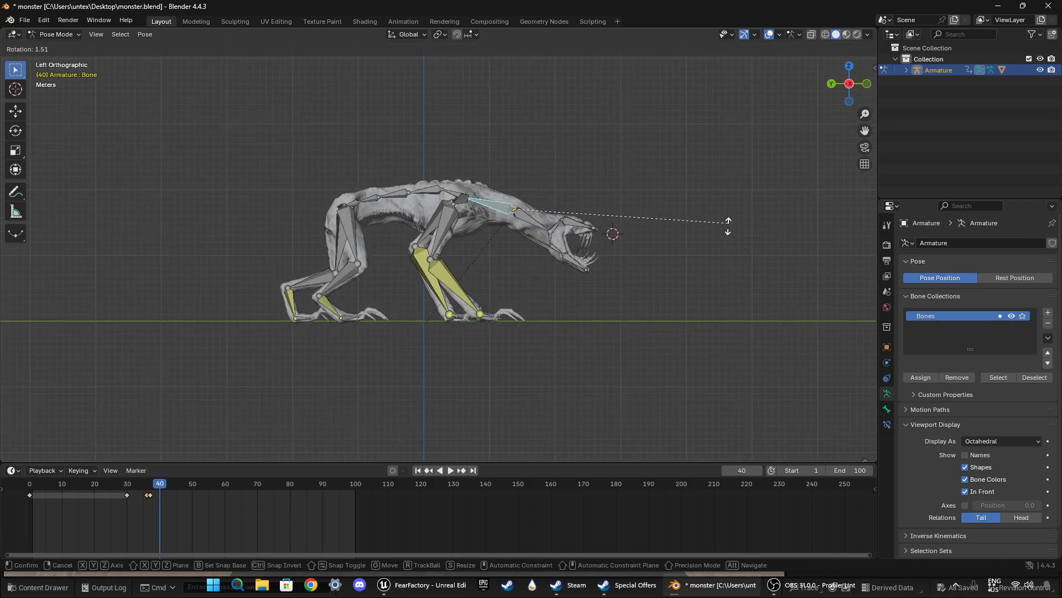
left_click(714, 265)
key("i")
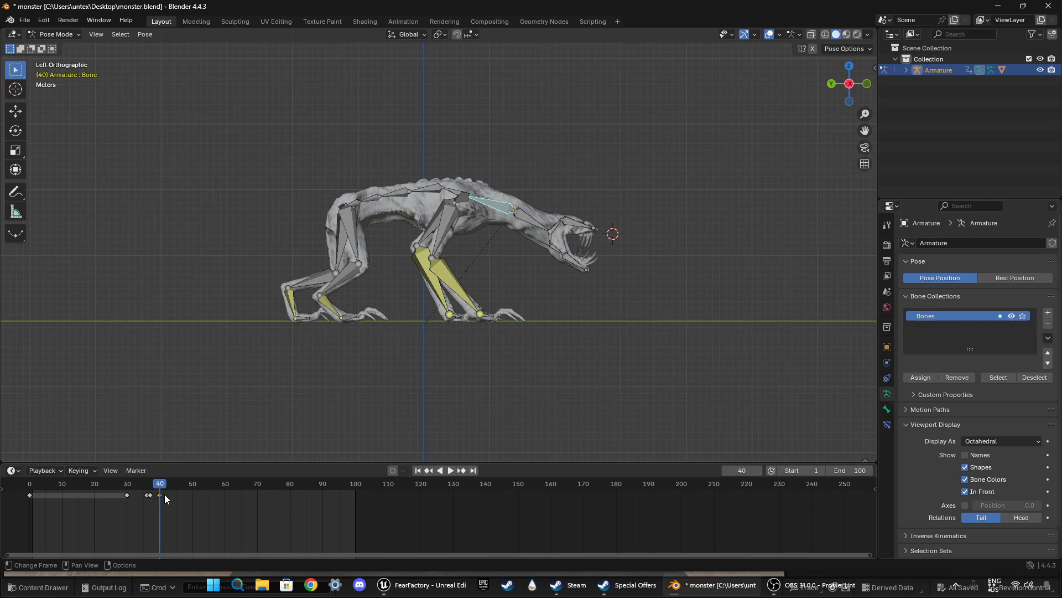
Step: Play through the animation and keyframe the lower neck bone's held pose at frame 60
left_click(91, 484)
key("space")
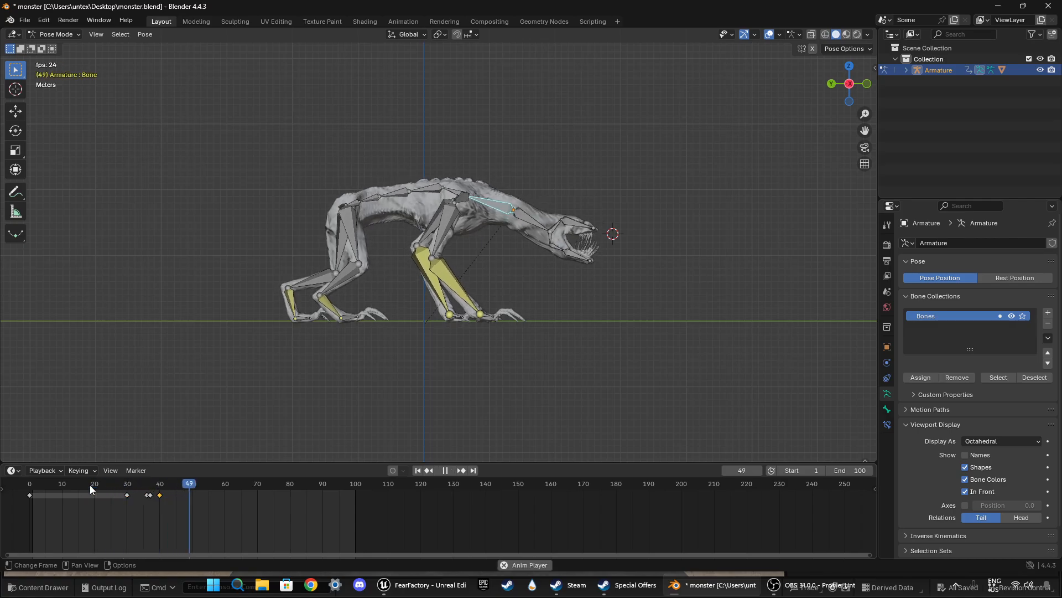
key("space")
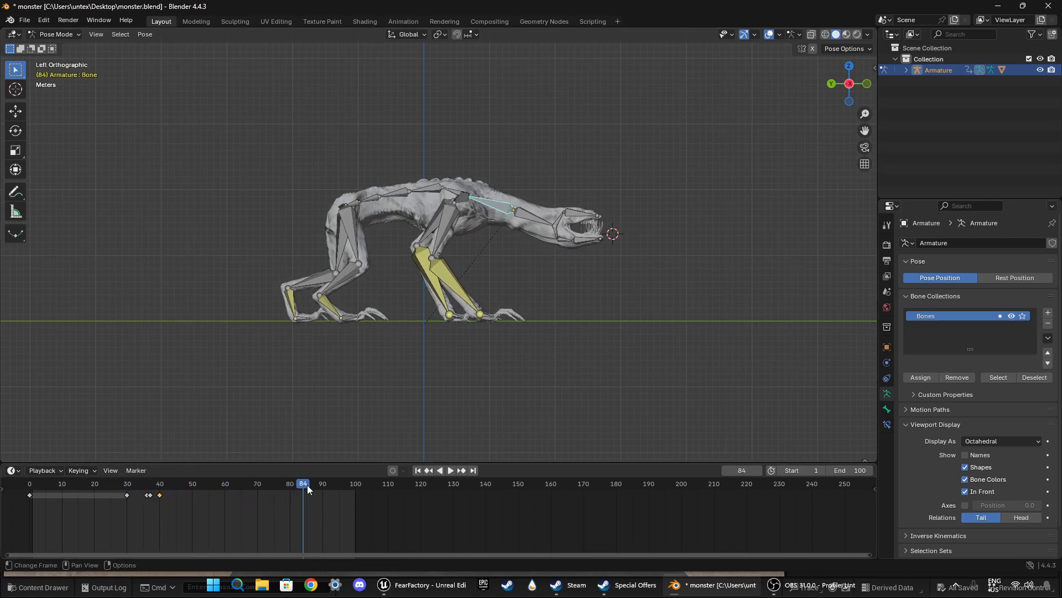
key("space")
left_click_drag(307, 485, 213, 489)
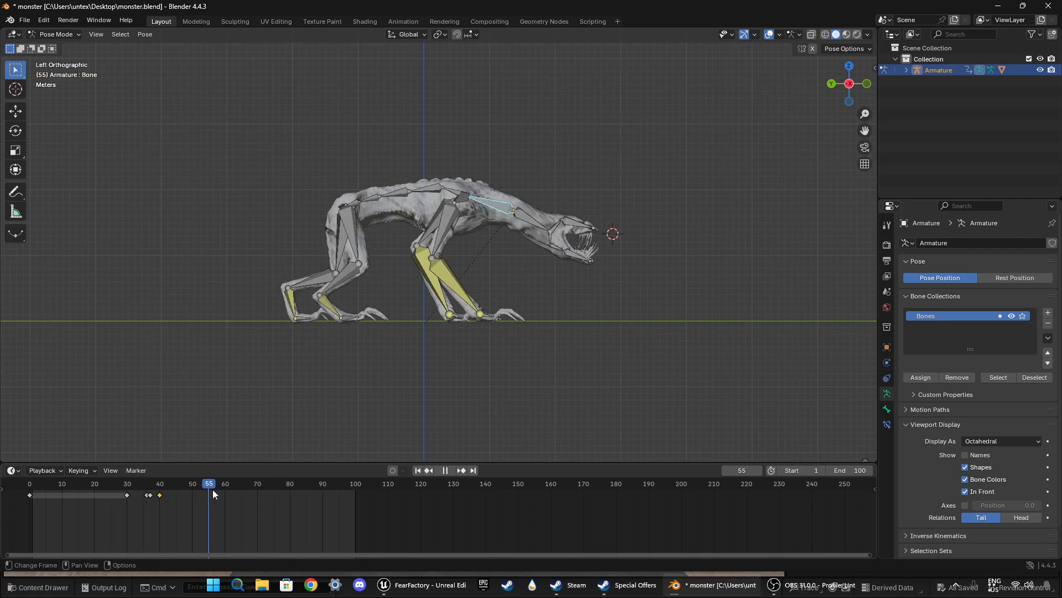
key("space")
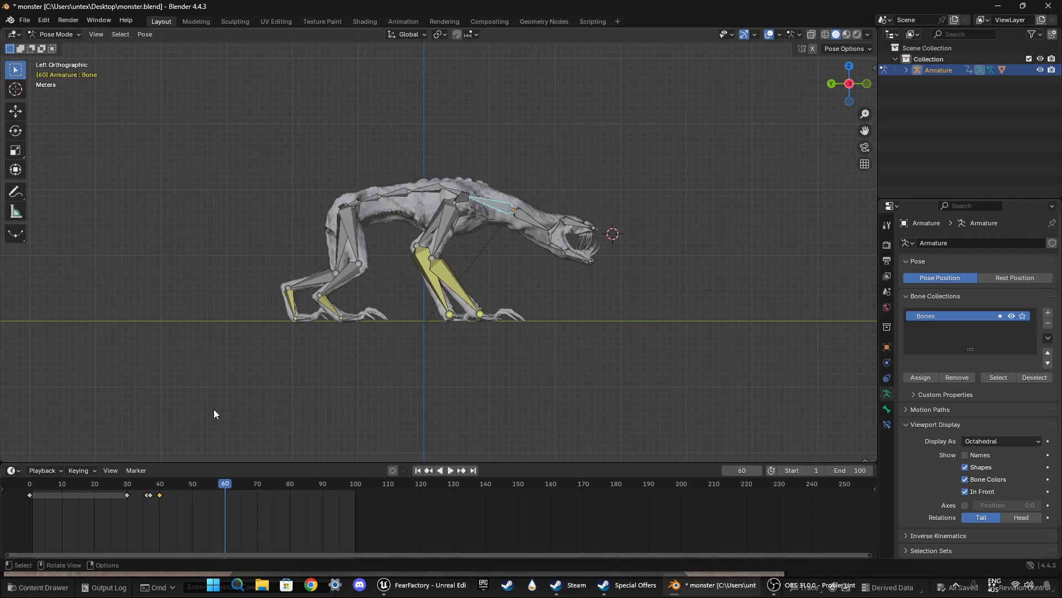
key("i")
Step: At frame 70, rotate the lower neck bone about 62° in the left orthographic view and keyframe it
key("space")
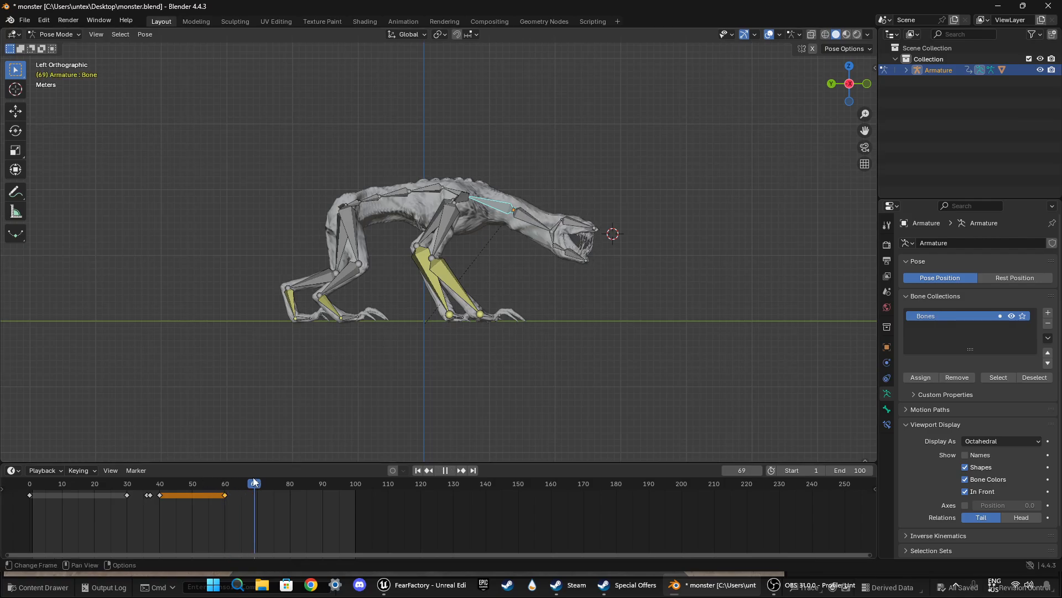
key("r")
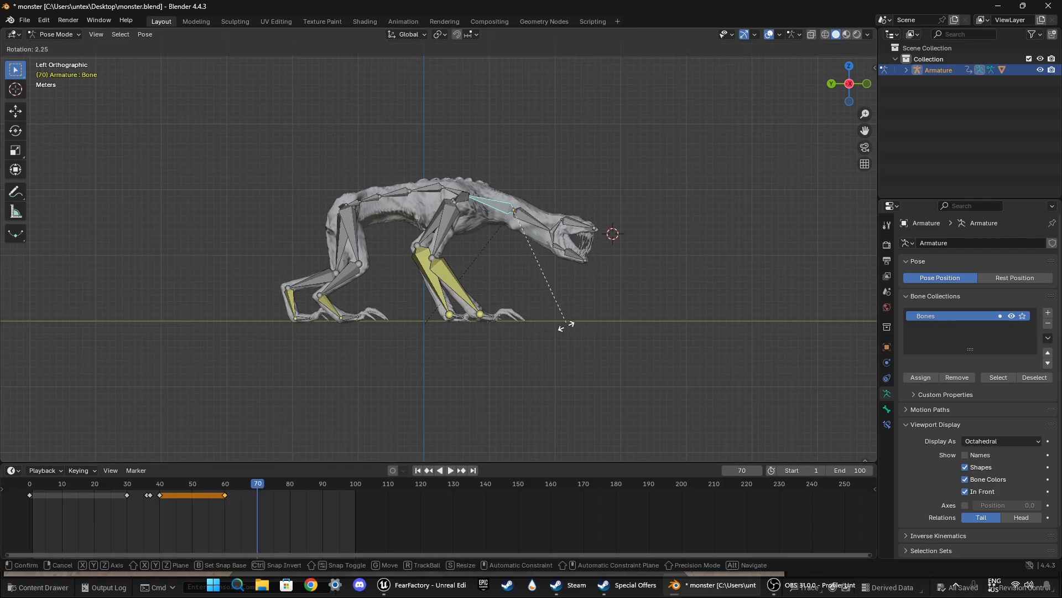
left_click(361, 427)
key("i")
Step: At frame 69, fine-tune the lower neck bone's rotation and keyframe it
key("space")
left_click(252, 487)
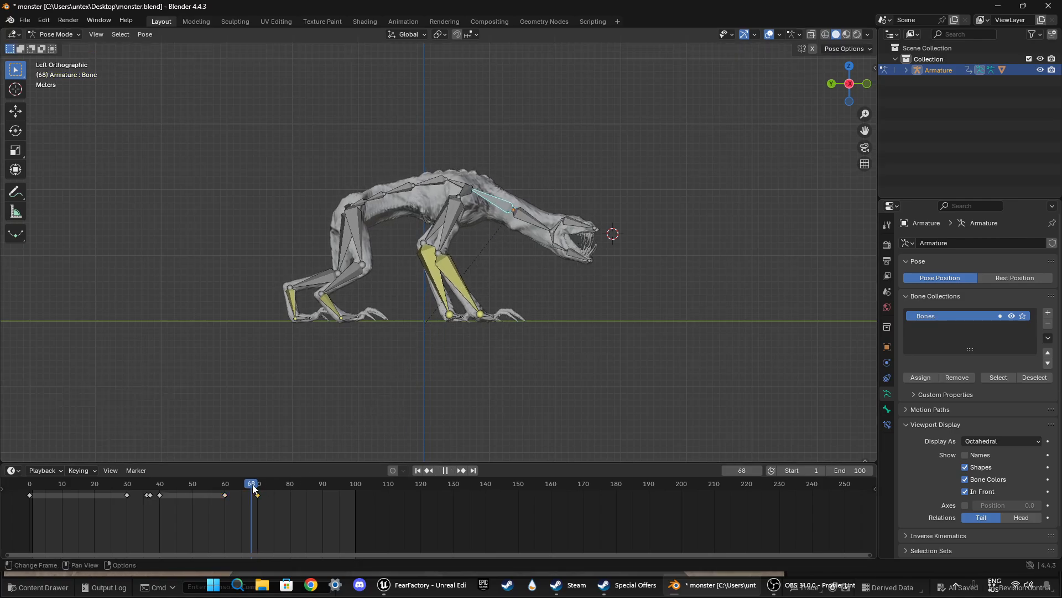
left_click_drag(253, 487, 255, 488)
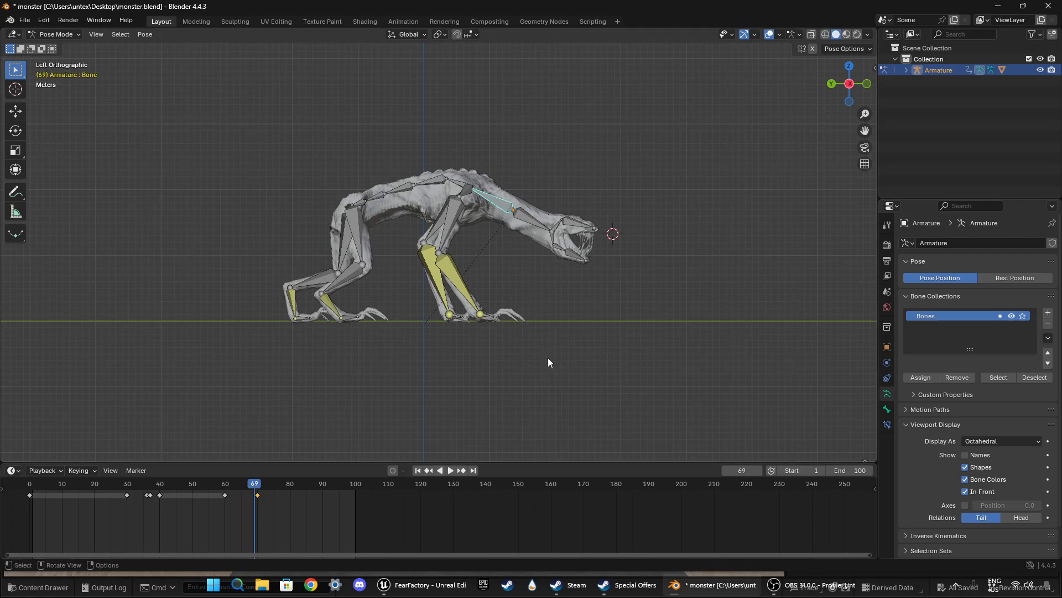
key("r")
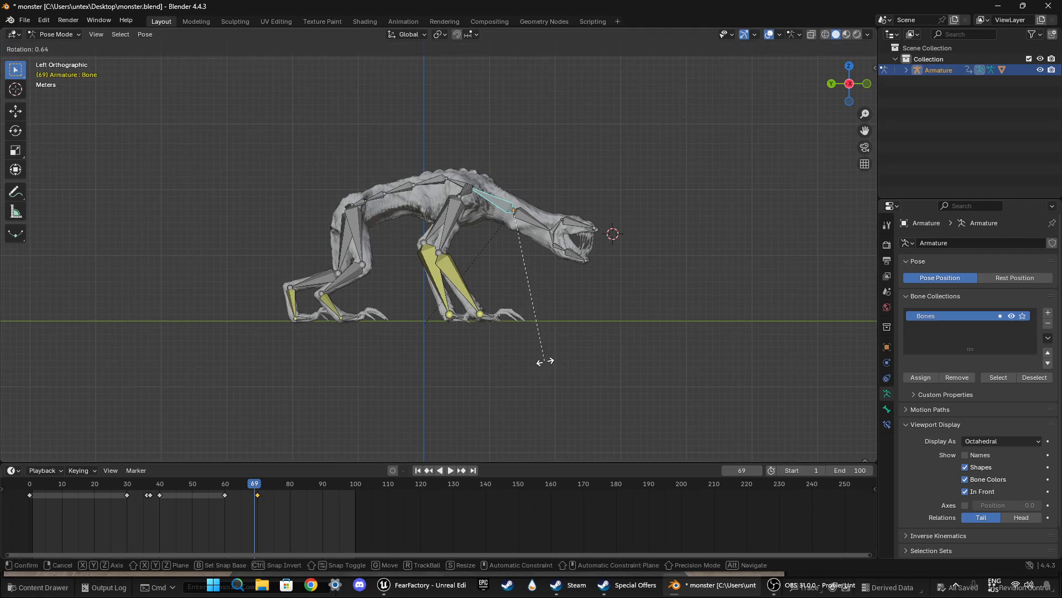
left_click(538, 364)
key("i")
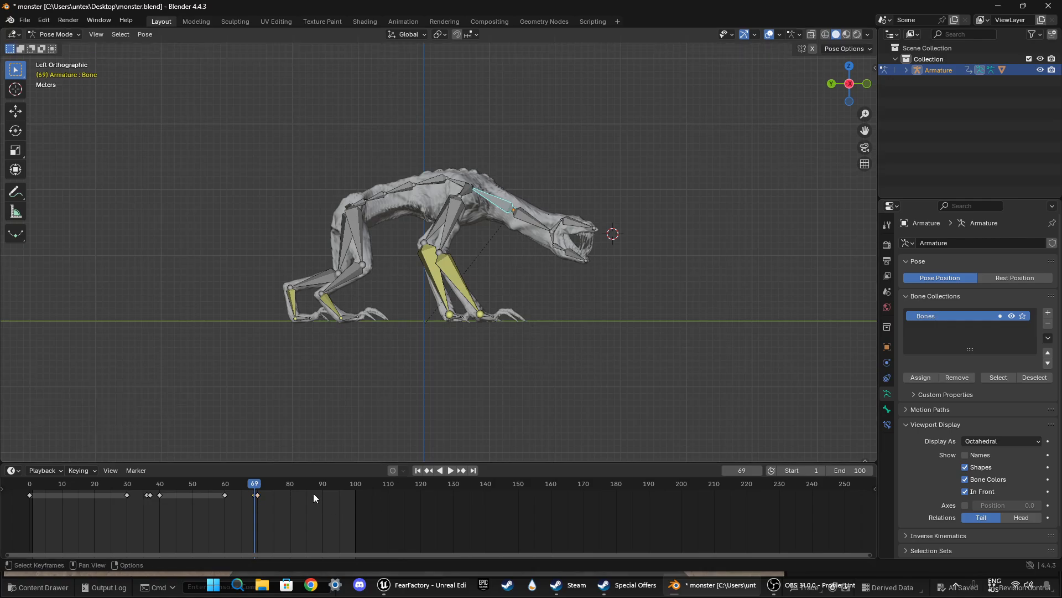
Step: Play the neck motion from frame 53, examining the second movement from the monster's front side
key("space")
left_click_drag(290, 485, 201, 483)
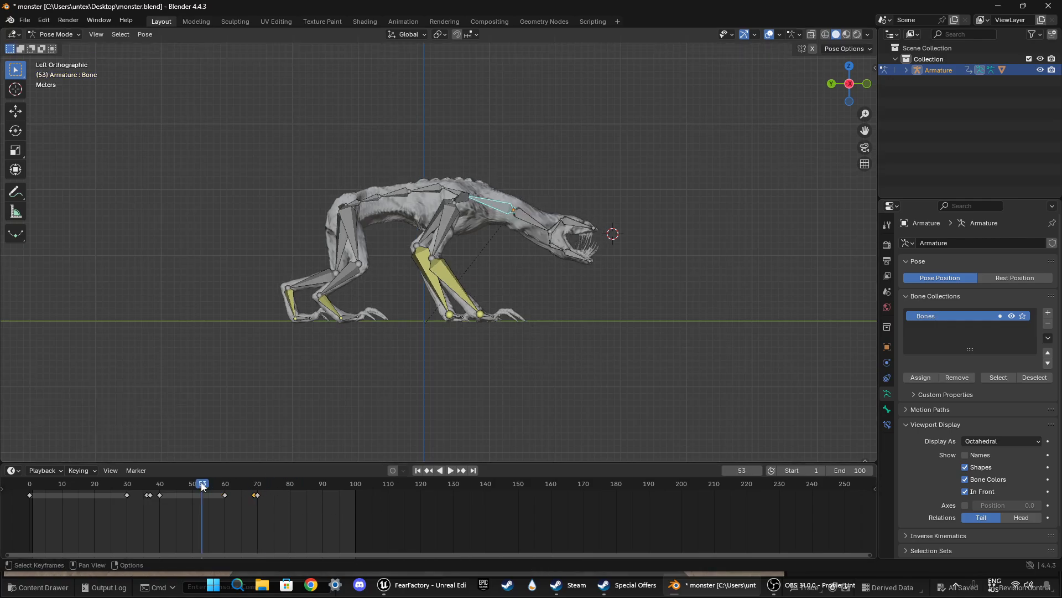
key("space")
middle_click_drag(388, 387, 487, 421)
key("space")
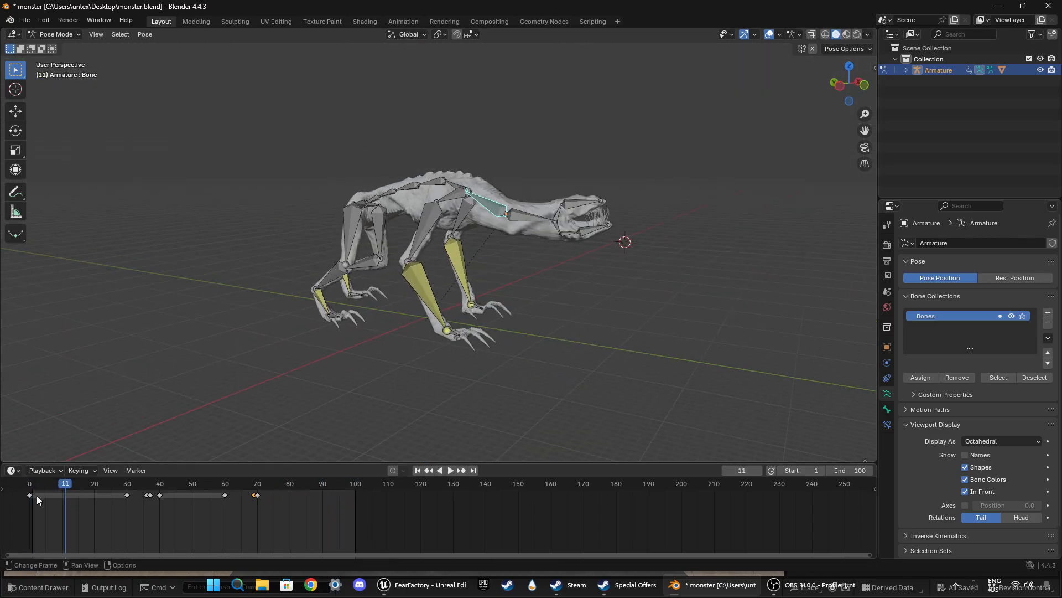
Step: Duplicate the lower neck bone's starting keyframe from frame 0 to frame 100
left_click(29, 495)
key("shift+d")
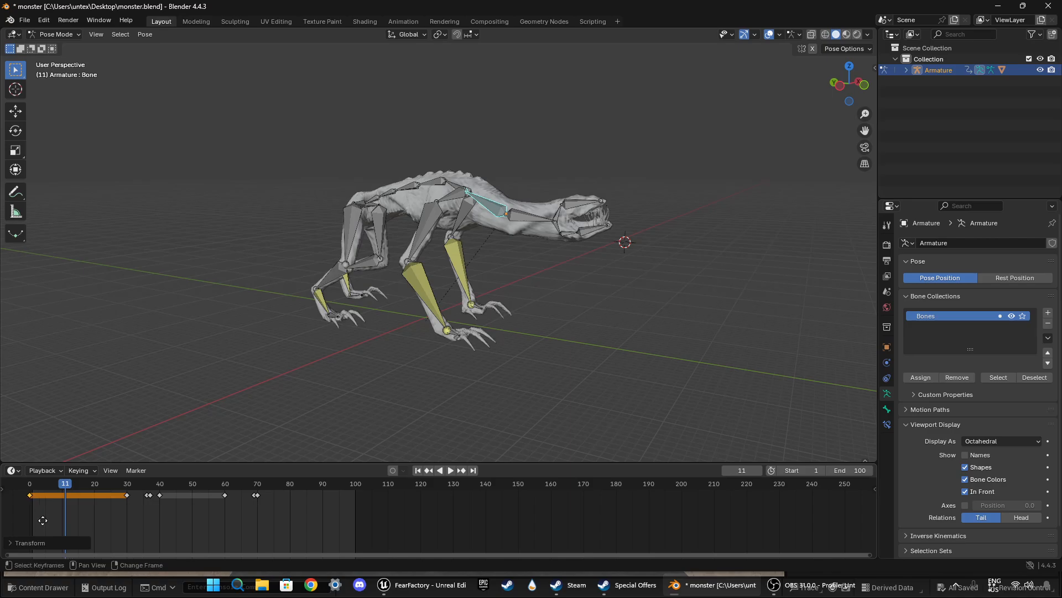
left_click(367, 524)
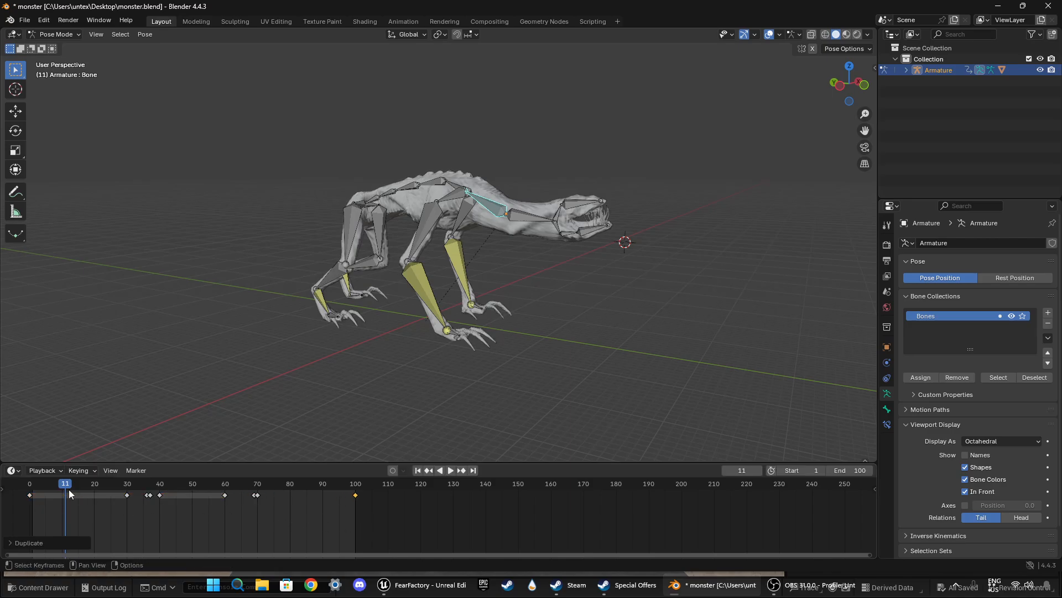
Step: Play the looped animation with all bones, examining the neck and body motion from the front side
middle_click_drag(280, 360, 344, 360)
middle_click_drag(476, 422, 446, 413)
left_click(446, 413)
key("space")
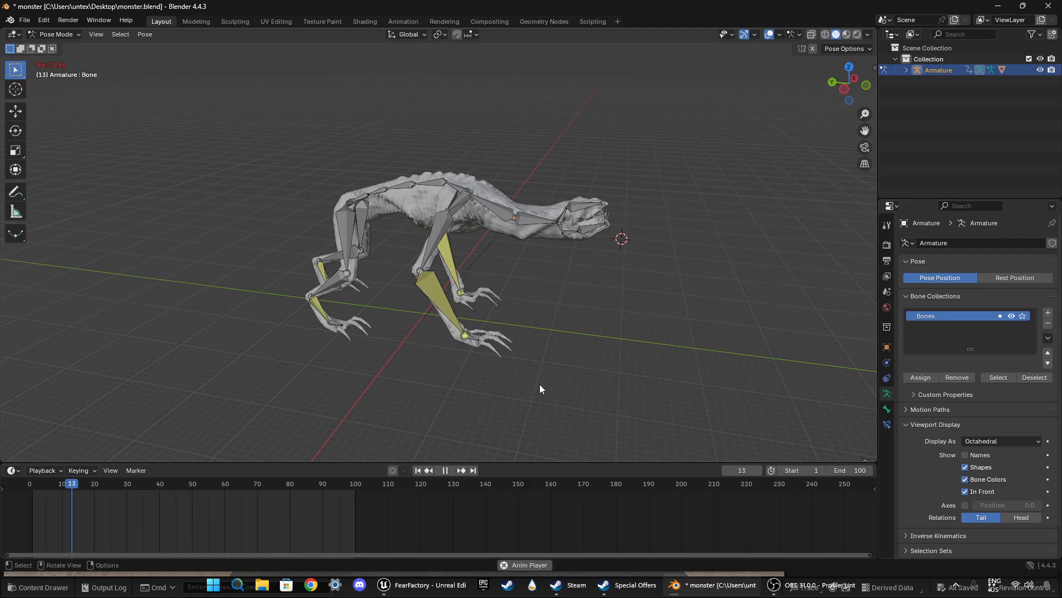
middle_click_drag(539, 384, 517, 384)
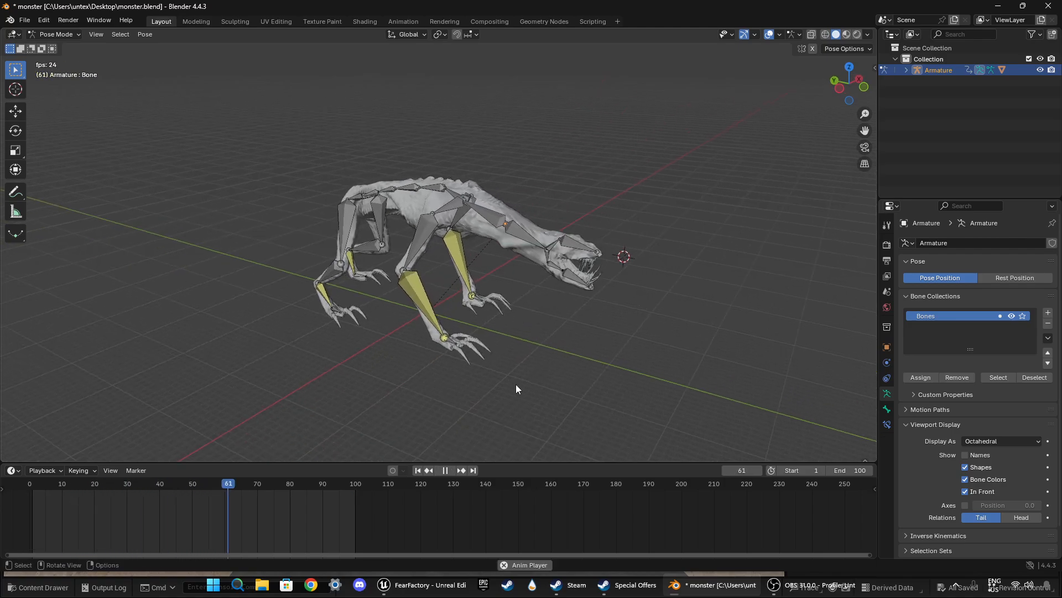
key("space")
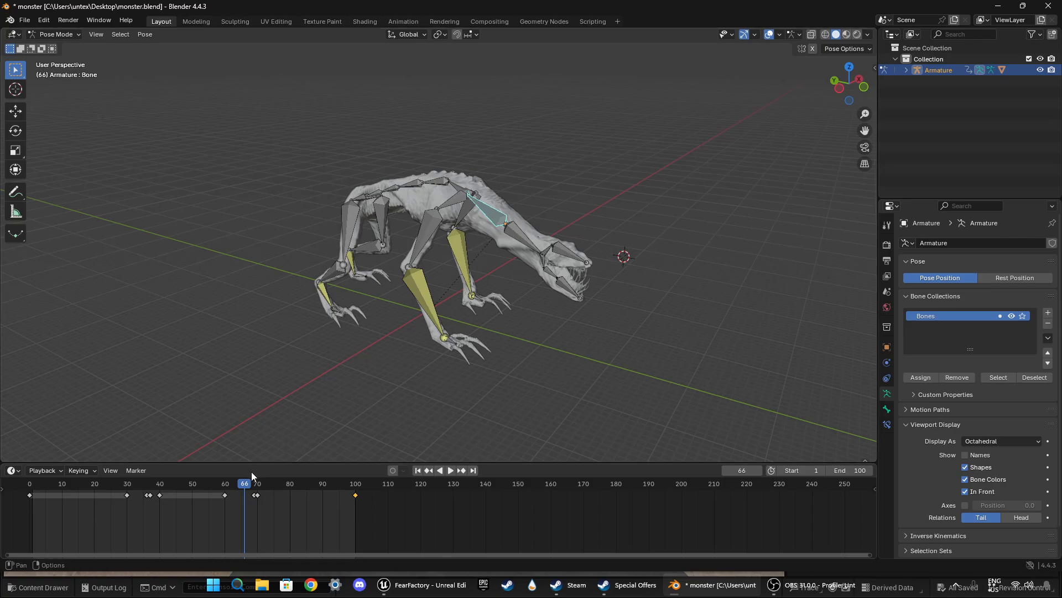
Step: Shift the lower neck bone's keyframe from frame 36 to frame 34 and play the retimed movement from about frame 25
left_click_drag(249, 481, 131, 483)
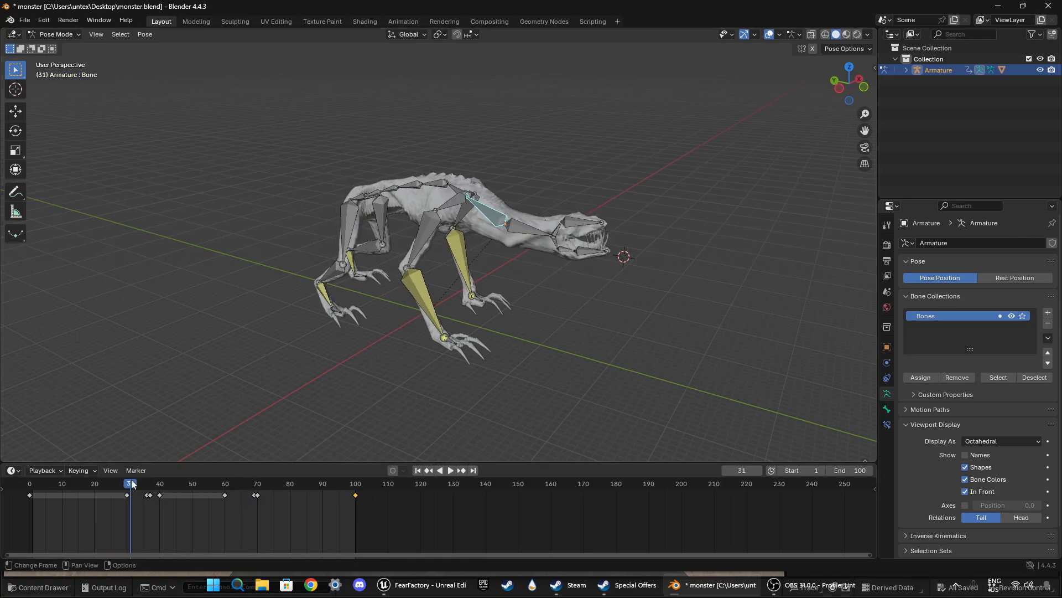
key("space")
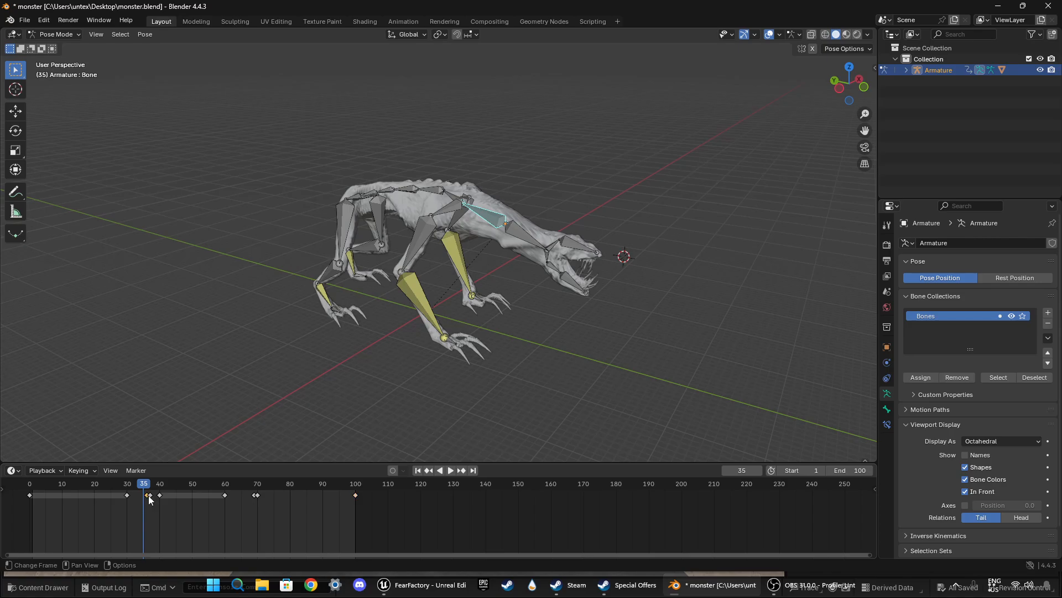
key("g")
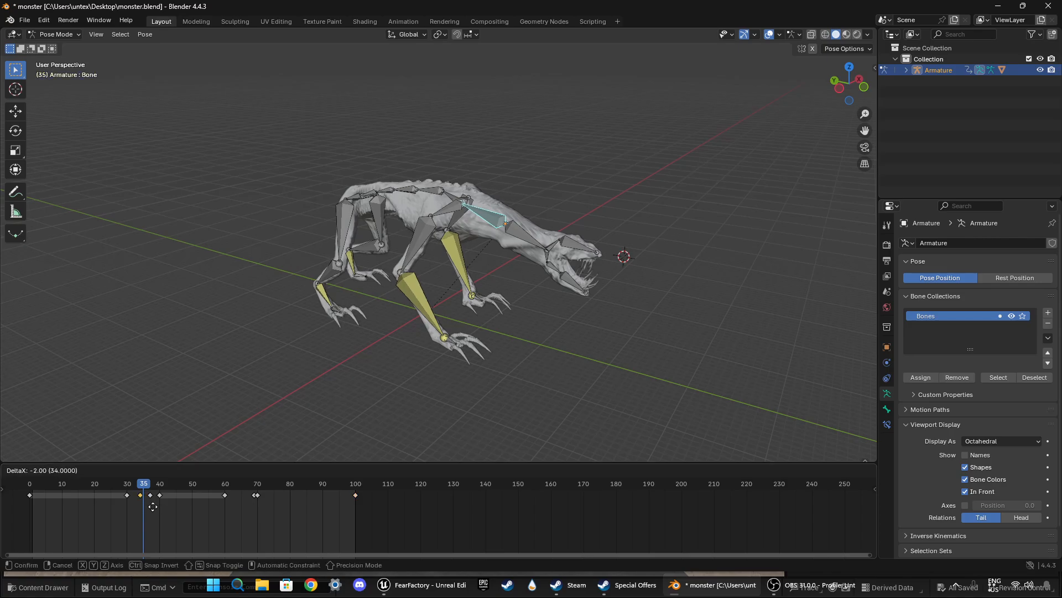
left_click(153, 504)
left_click_drag(144, 483, 109, 483)
key("space")
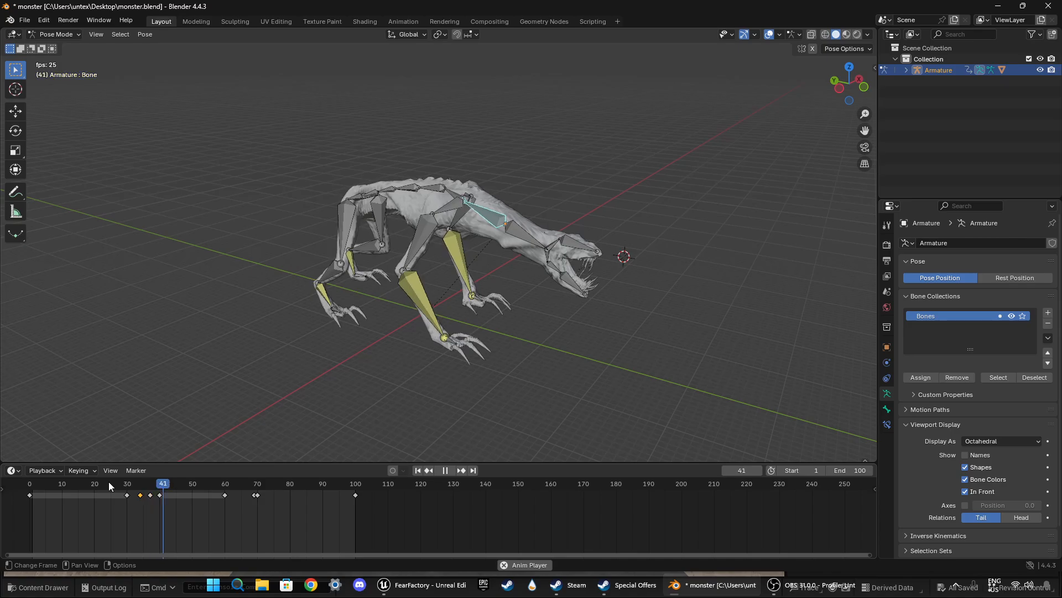
key("space")
Step: Duplicate the lower neck bone's frame 40 keyframe onto frame 37 and delete the one left at frame 40
left_click_drag(181, 483, 159, 493)
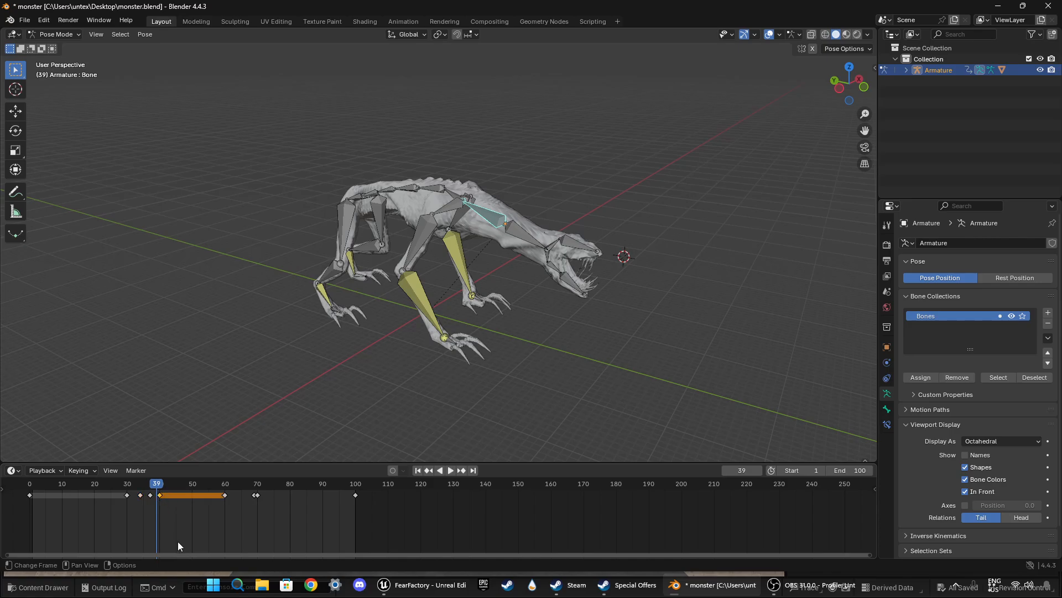
key("g")
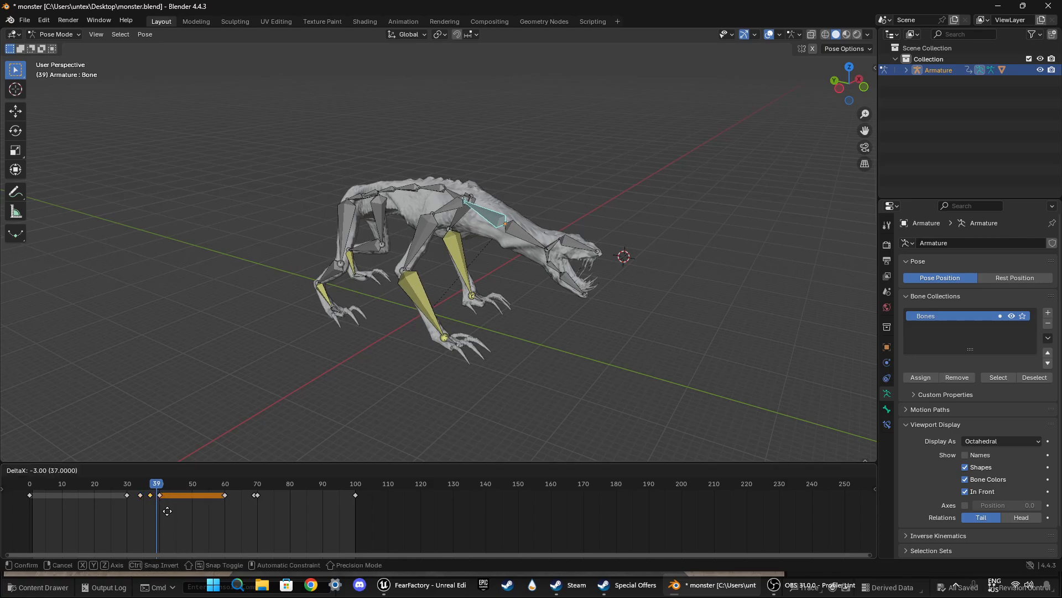
left_click(167, 510)
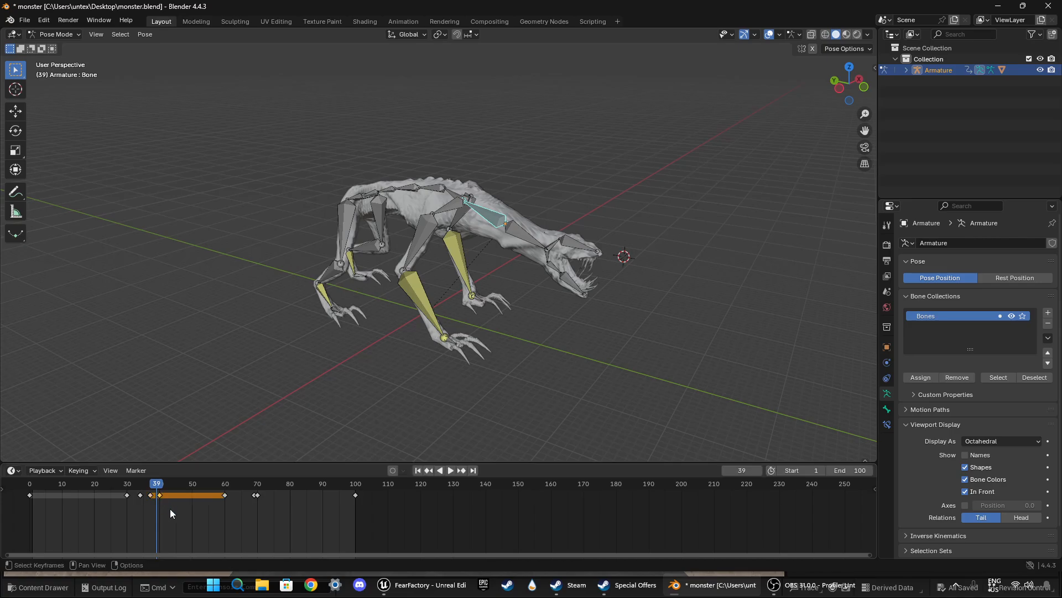
key("x")
left_click(170, 509)
left_click_drag(133, 483, 152, 483)
left_click(107, 481)
key("space")
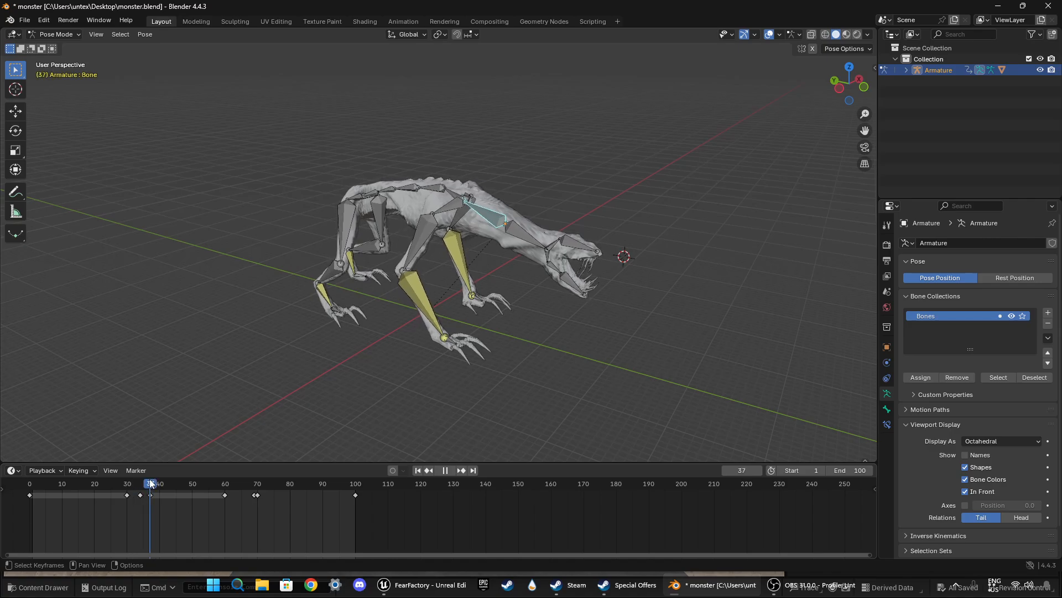
Step: At frame 37, rotate the lower neck bone by about -18.9° in the left side view and keyframe it
left_click(151, 496)
middle_click_drag(413, 353, 460, 341)
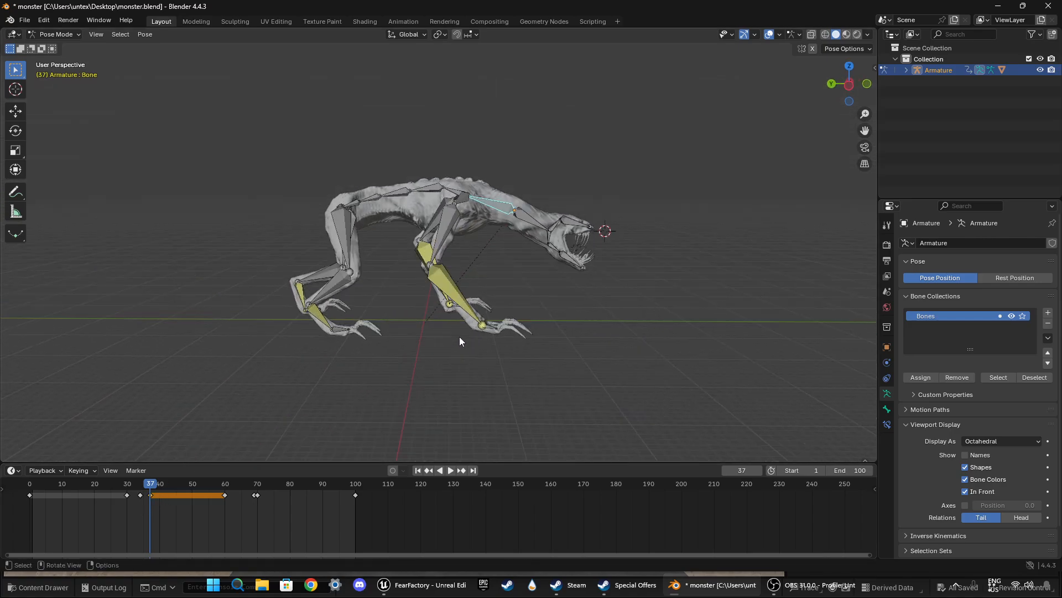
left_click(851, 85)
key("r")
left_click(741, 218)
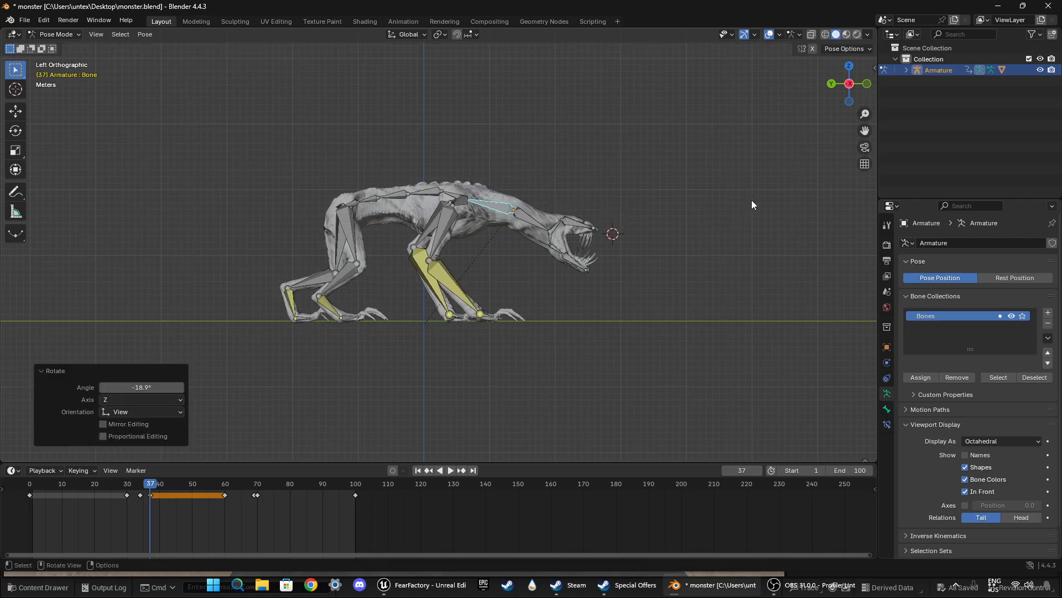
key("i")
Step: Play the animation from about frame 25 in the side view, examining the adjusted neck snap through the loop
left_click_drag(164, 486, 110, 481)
key("space")
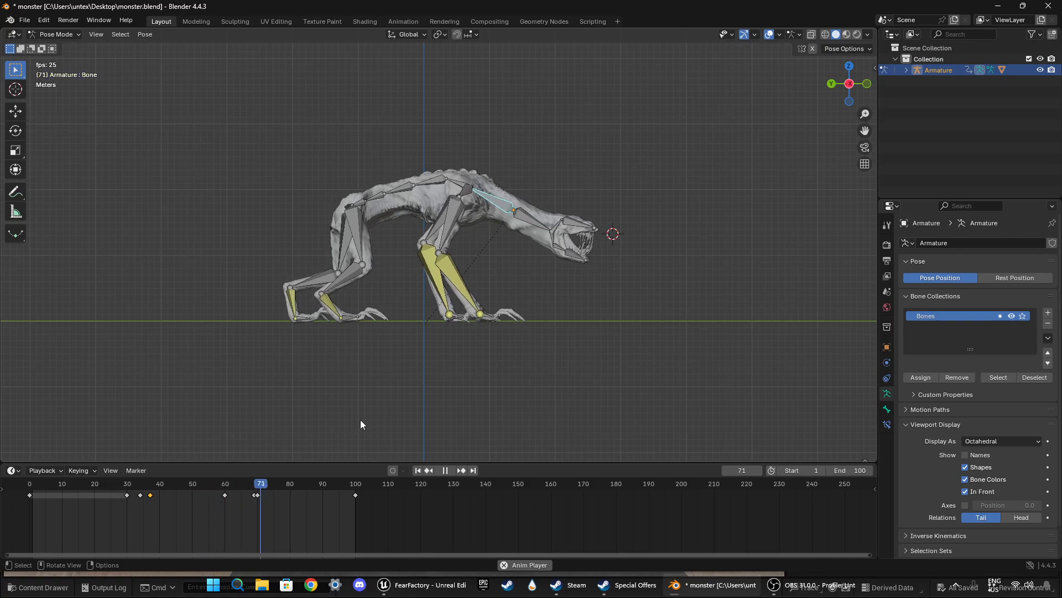
key("space")
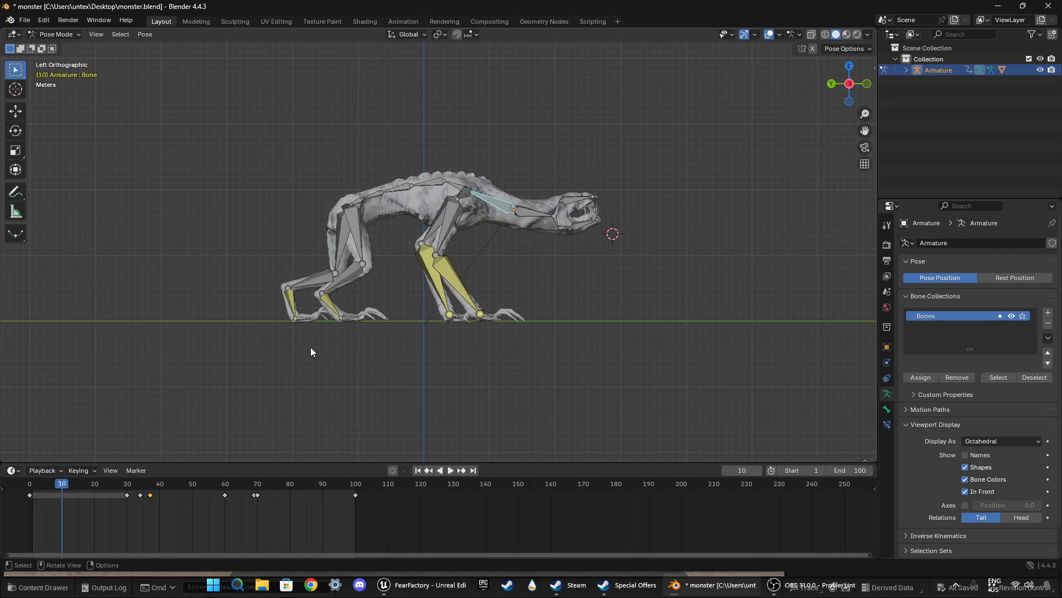
Step: Duplicate the hip bone's starting keyframe from frame 0 to frame 100
middle_click_drag(310, 347, 443, 327)
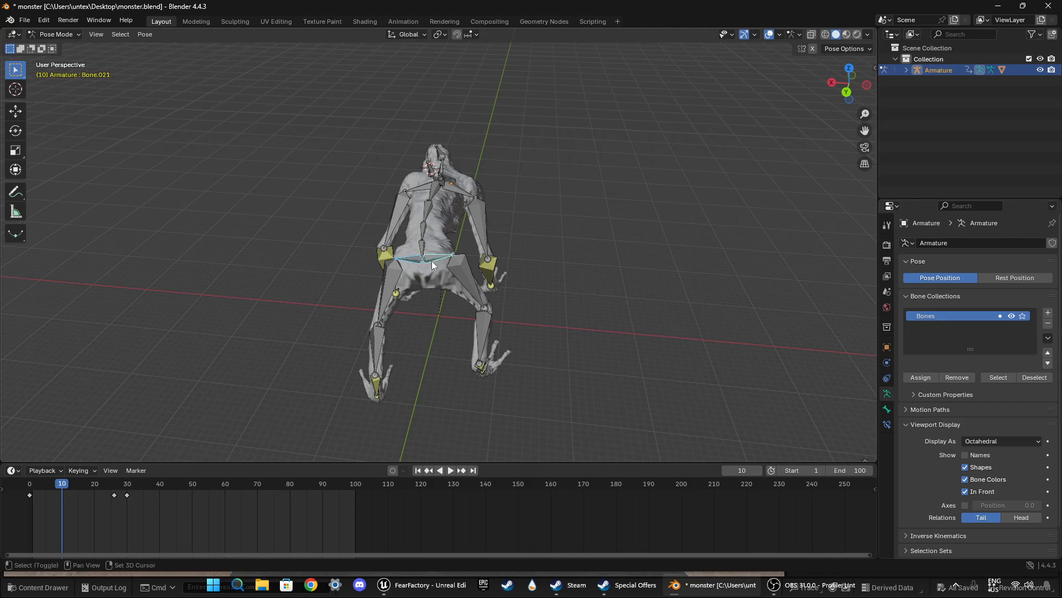
key("g")
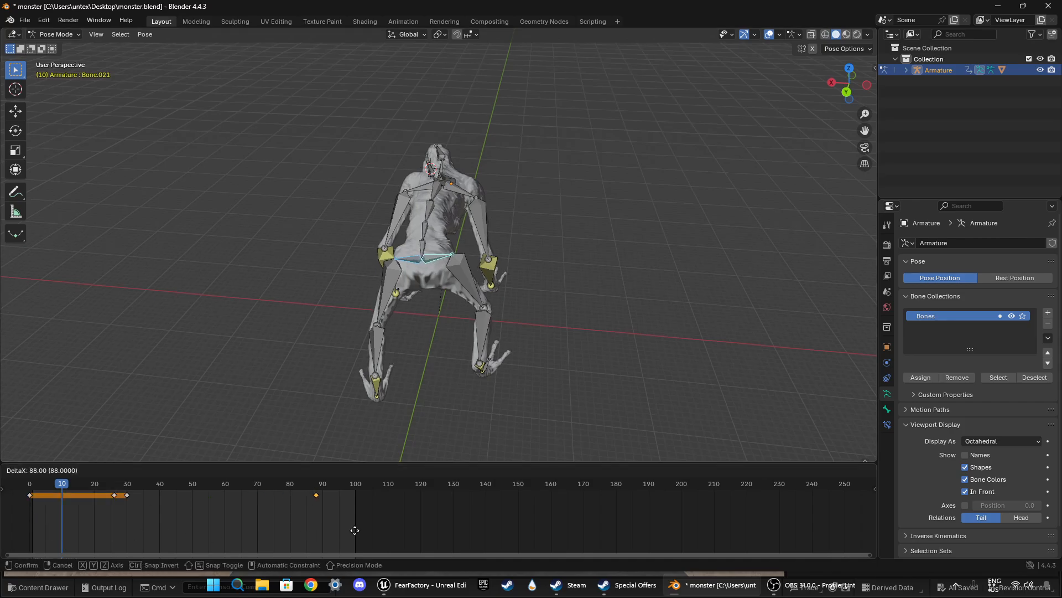
left_click(379, 525)
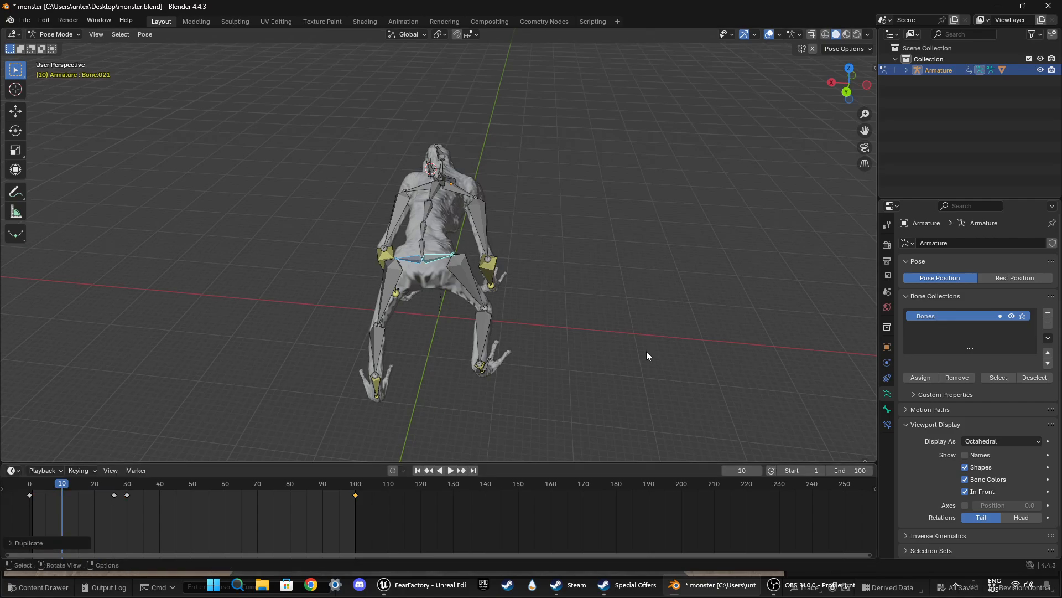
Step: Play the full loop from the monster's front side and turn off the armature's In Front display during the review
middle_click_drag(646, 350, 560, 317)
key("space")
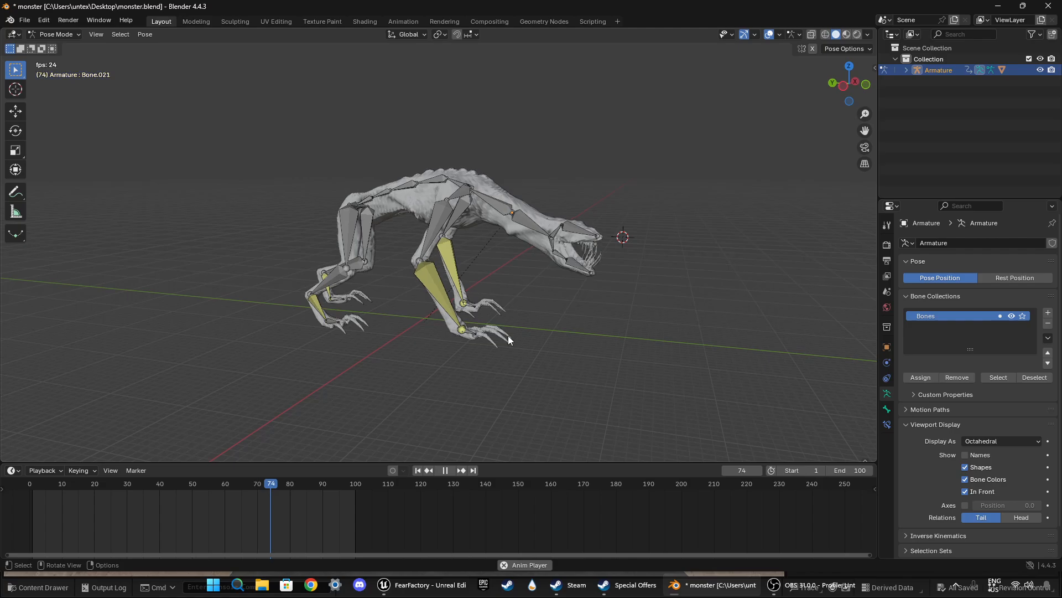
middle_click_drag(502, 337, 593, 294)
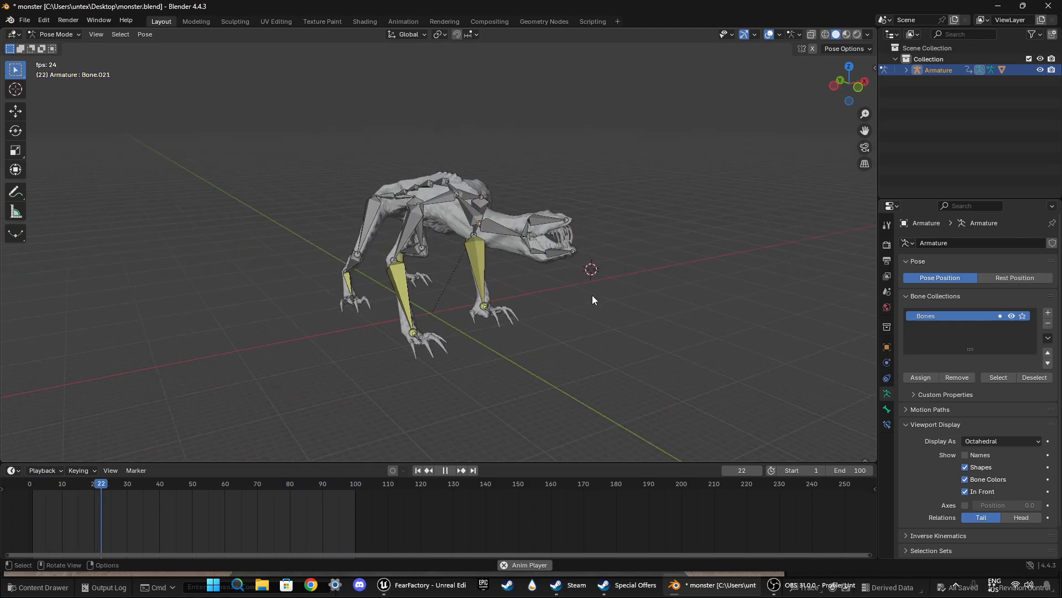
left_click(965, 492)
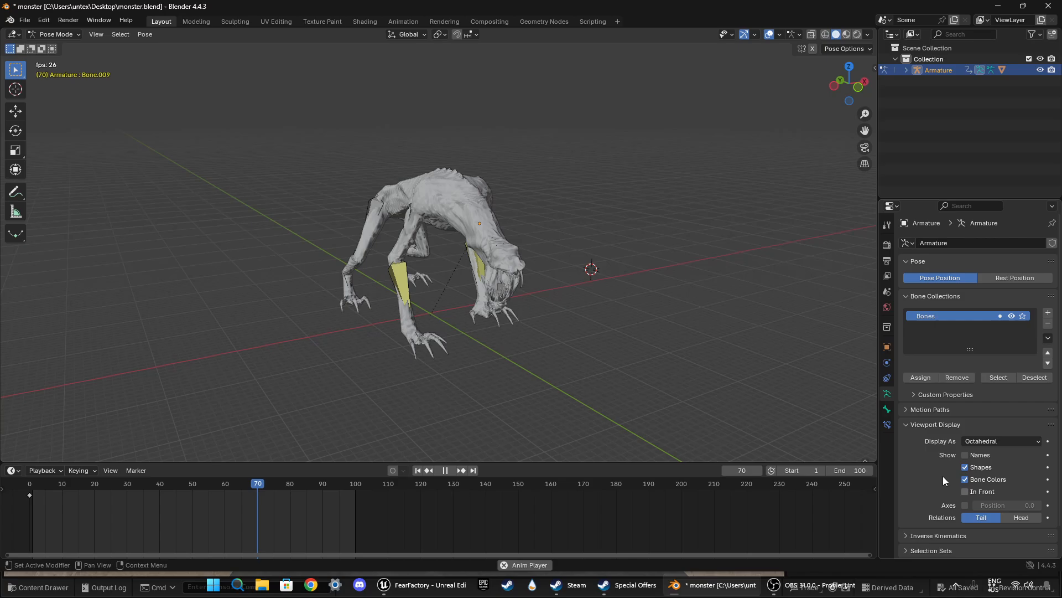
middle_click_drag(561, 323, 589, 319)
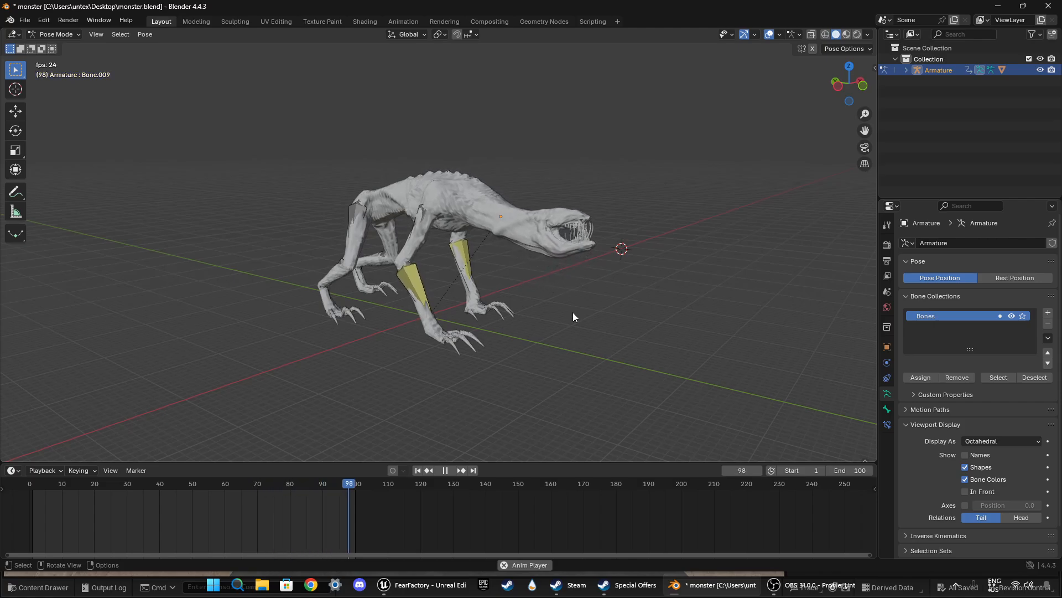
key("space")
Step: Return the animation to frame 0 and save the monster file
left_click_drag(55, 486, 30, 490)
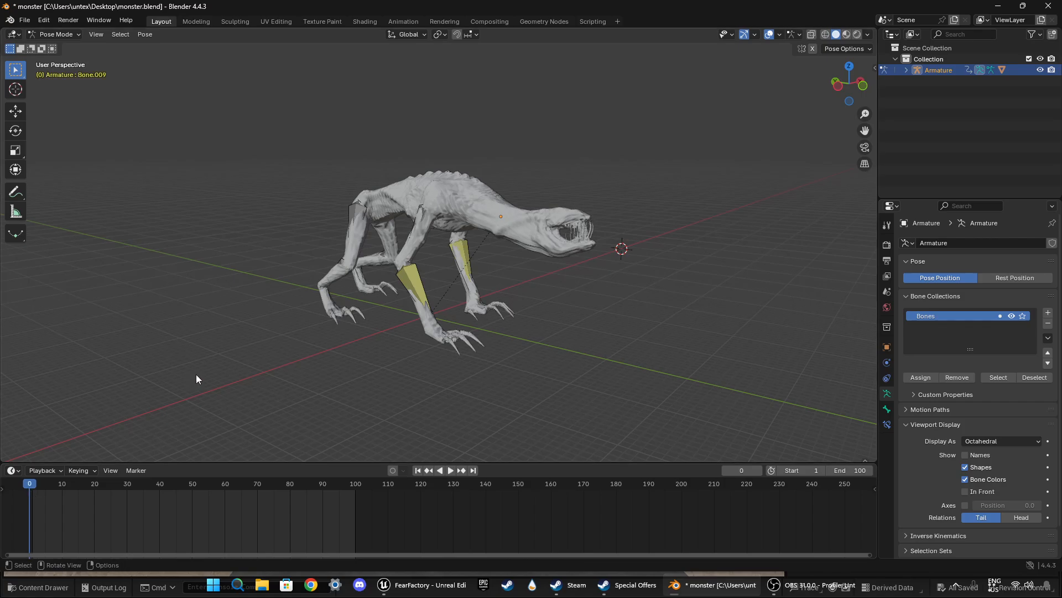
left_click(23, 24)
left_click(44, 94)
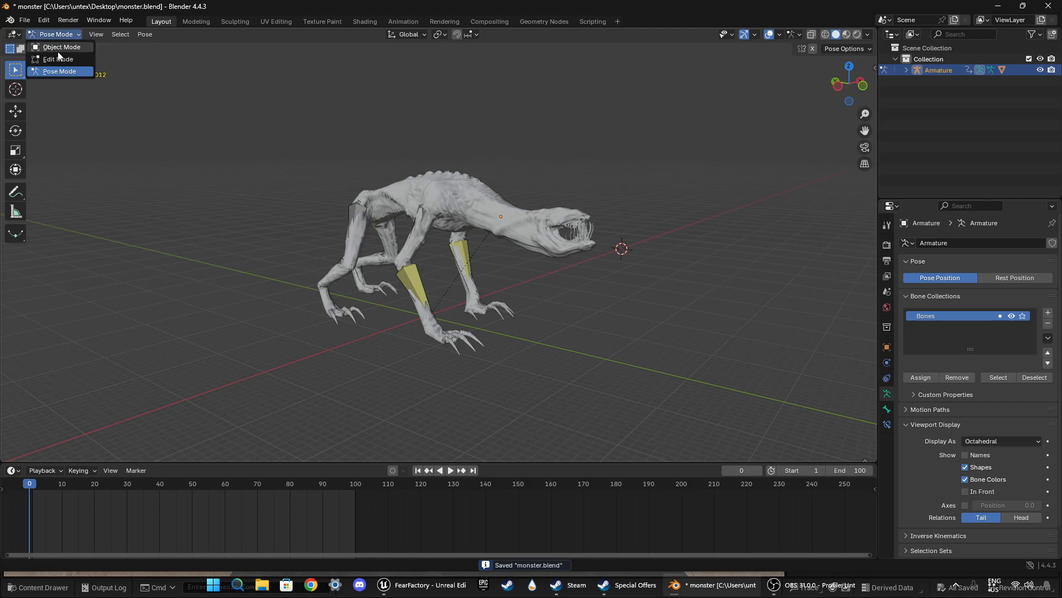
Step: Switch to Object Mode, preview the animation briefly, and return the playhead to frame 1
left_click(58, 48)
key("space")
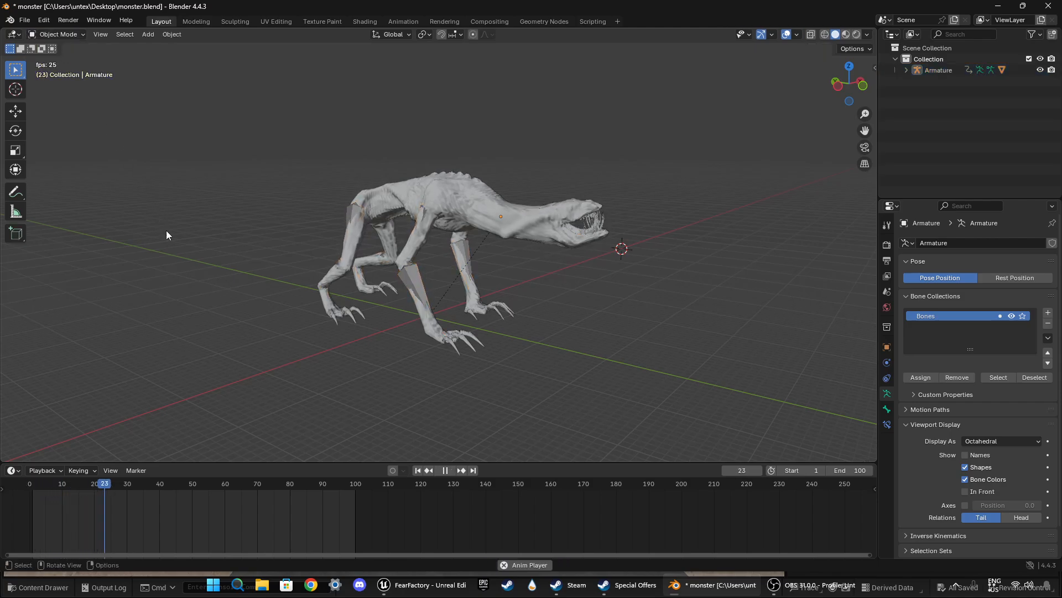
key("space")
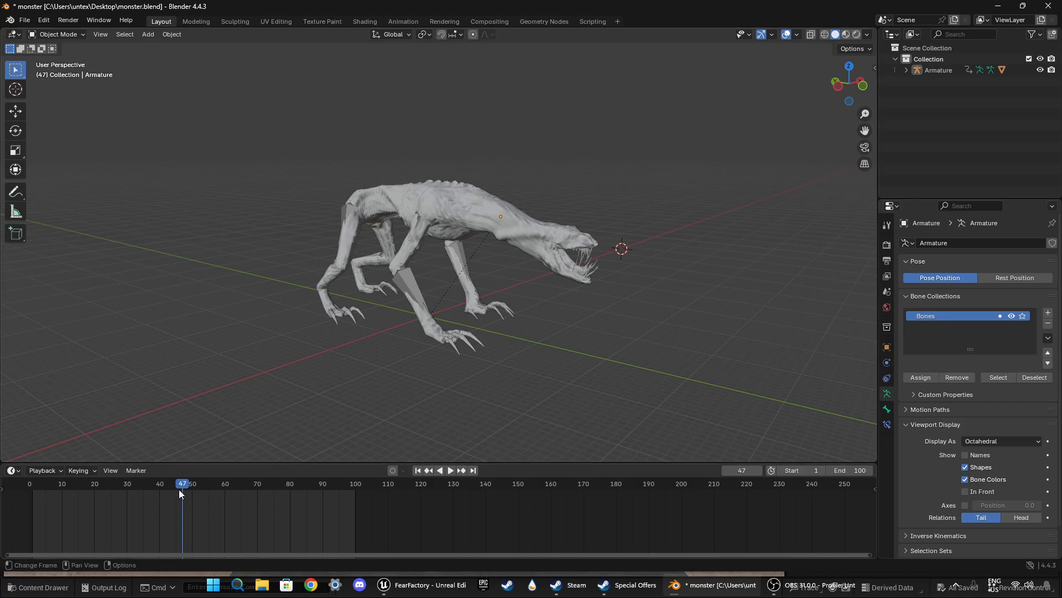
left_click_drag(182, 483, 33, 488)
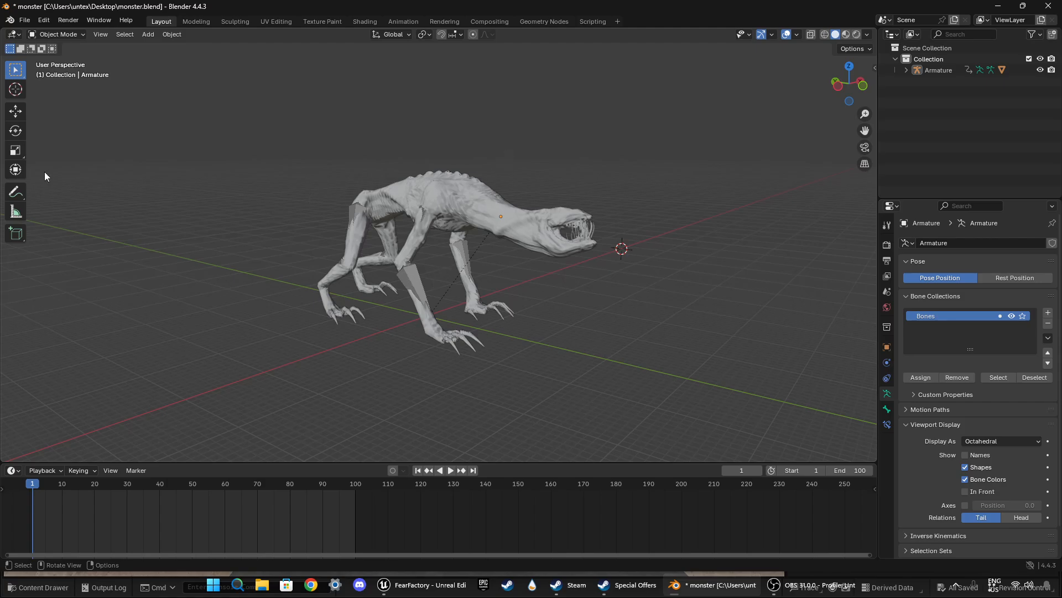
Step: Export the animated monster as an FBX file named monsterIDLE to the Downloads folder
left_click(26, 21)
mouse_move(53, 191)
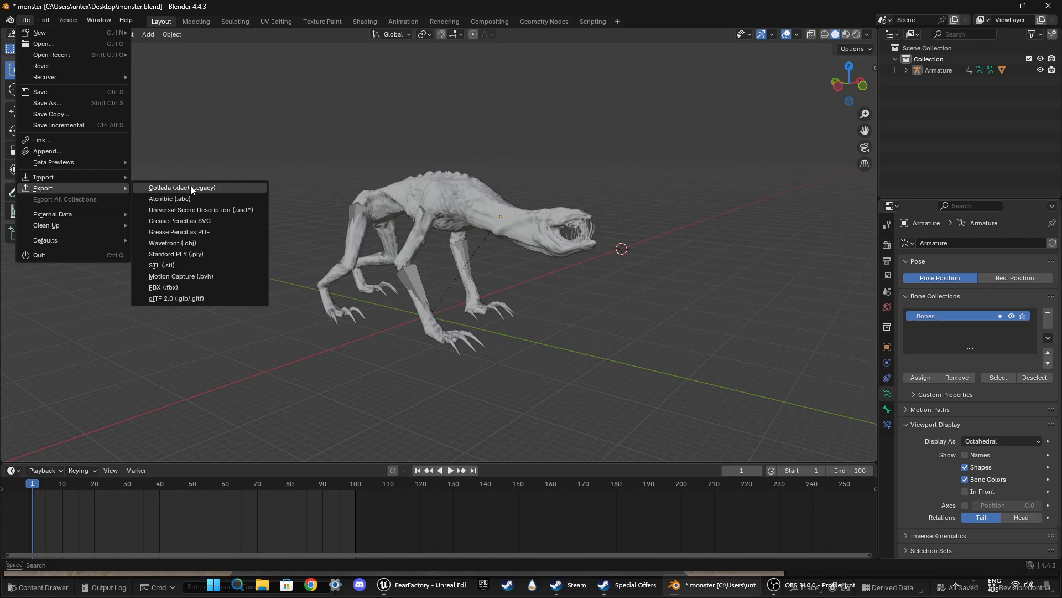
left_click(182, 285)
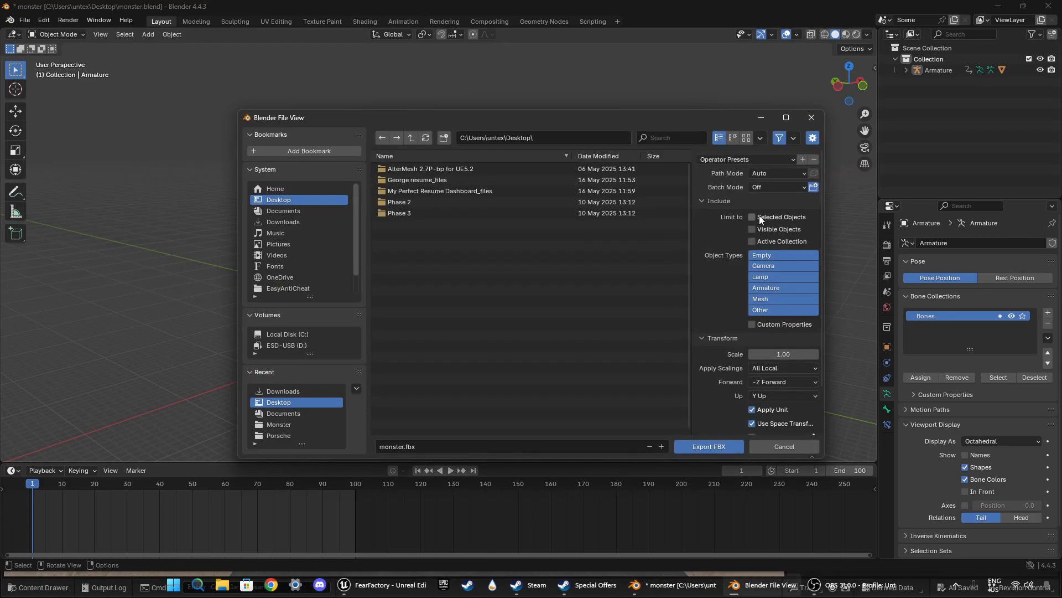
left_click(284, 221)
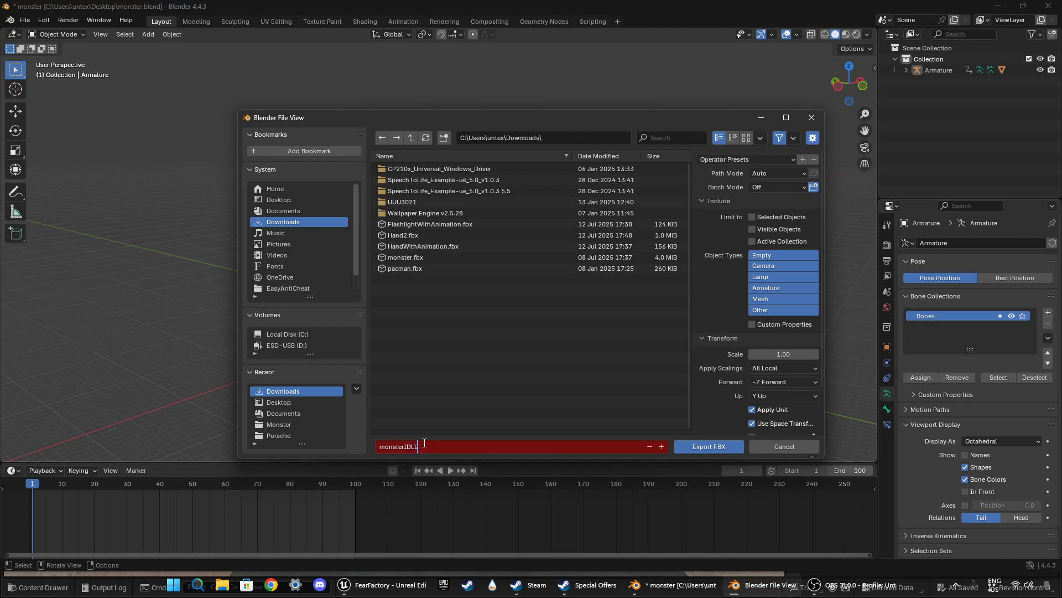
left_click(692, 447)
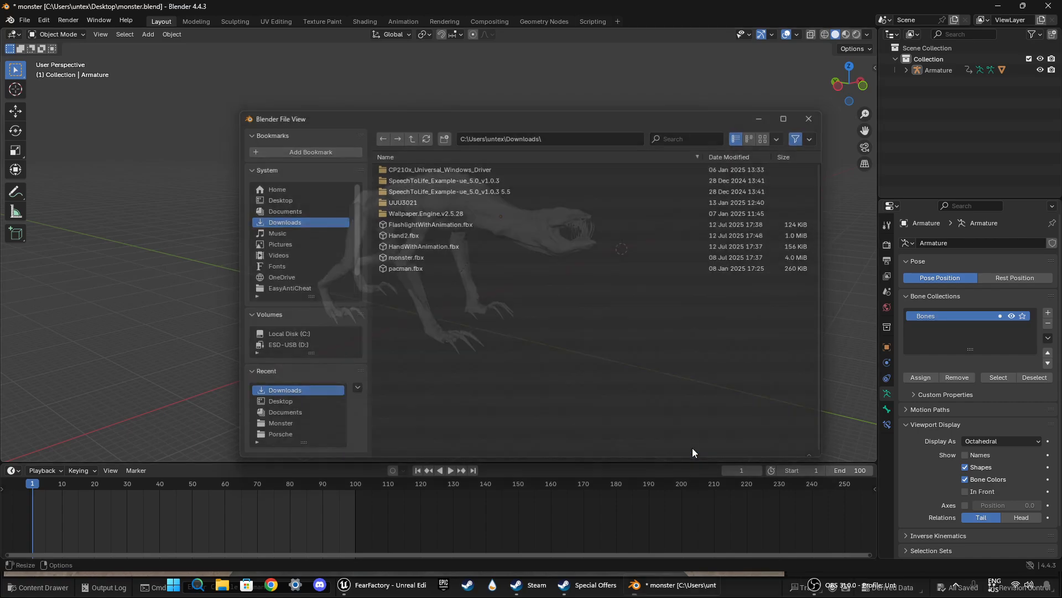
Step: Switch to the FearFactory project in Unreal Editor and open its content browser
left_click(787, 585)
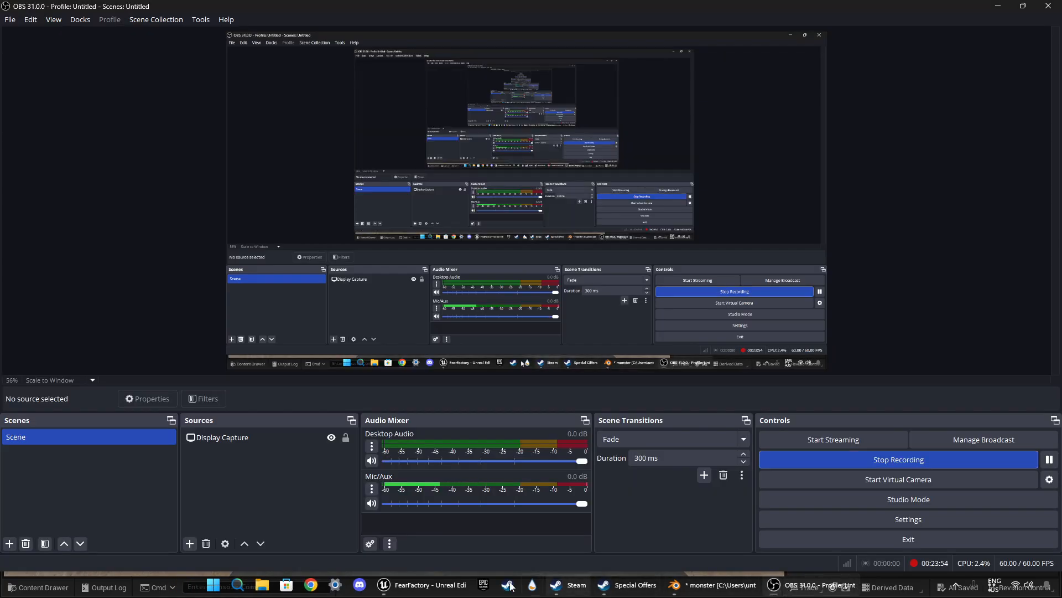
left_click(424, 584)
key("alt+Tab")
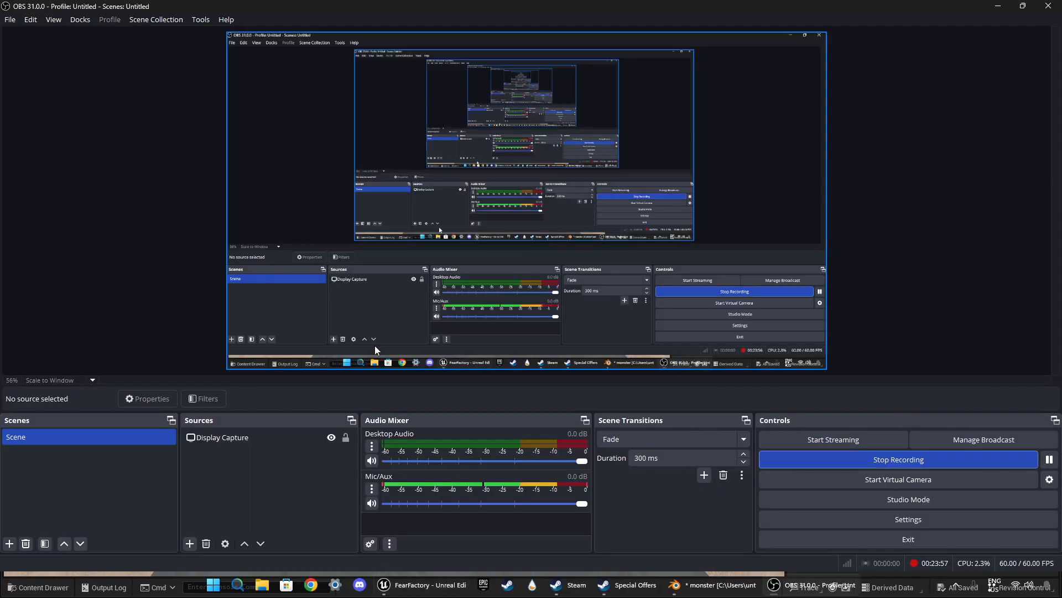
key("alt+Tab")
key("ctrl+space")
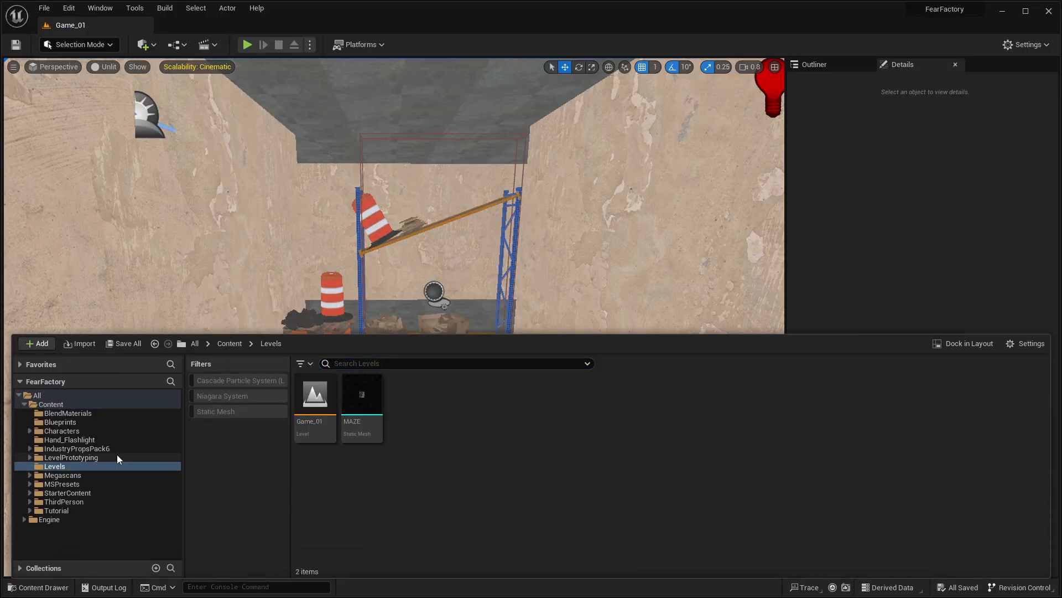
Step: Create a folder named Monster in the project's Content folder and open it
left_click(67, 413)
left_click(51, 404)
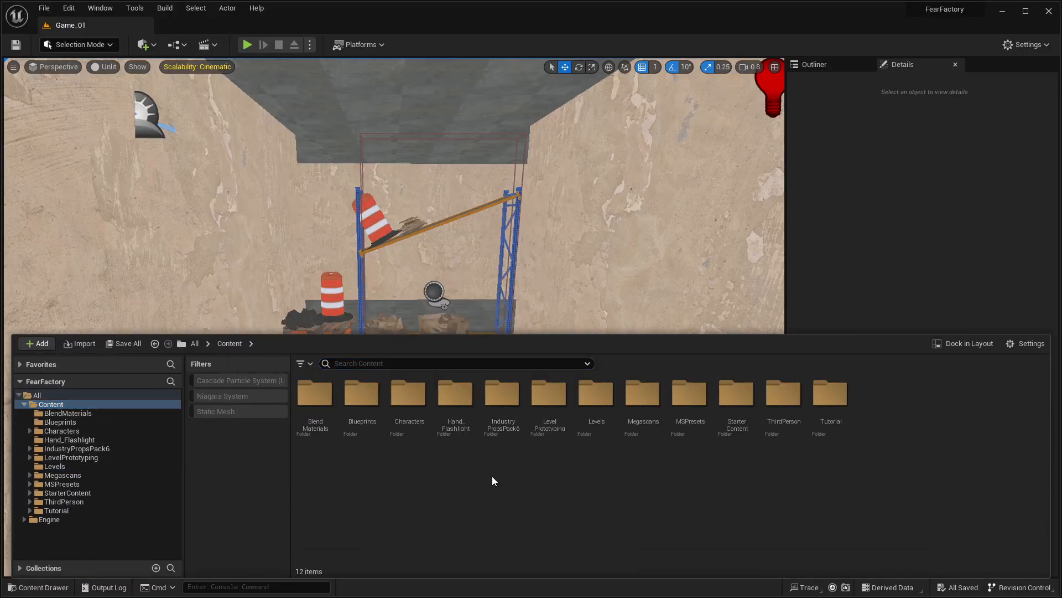
right_click(490, 432)
key("Escape")
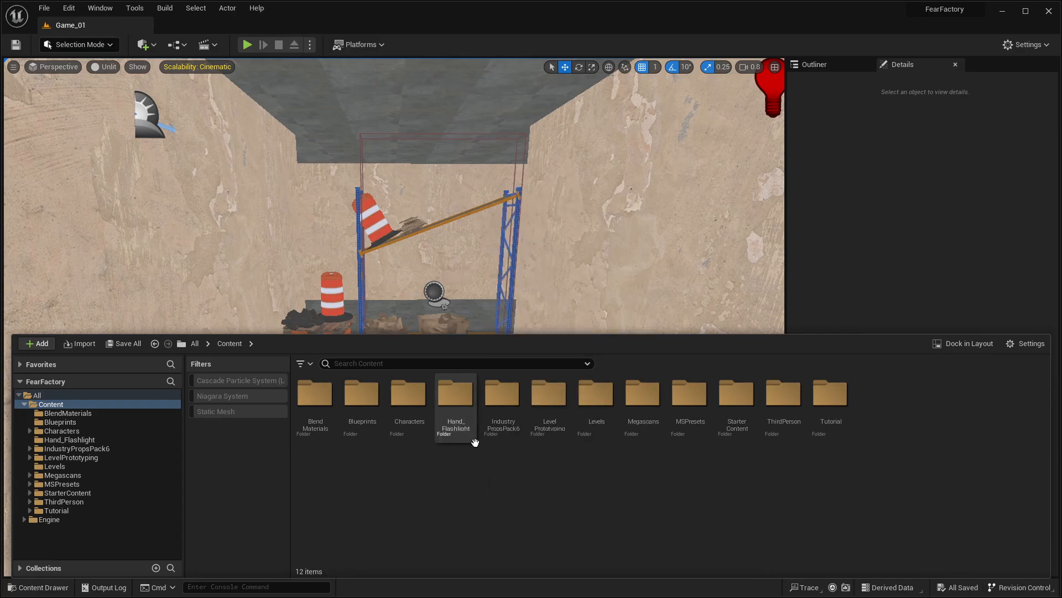
right_click(457, 493)
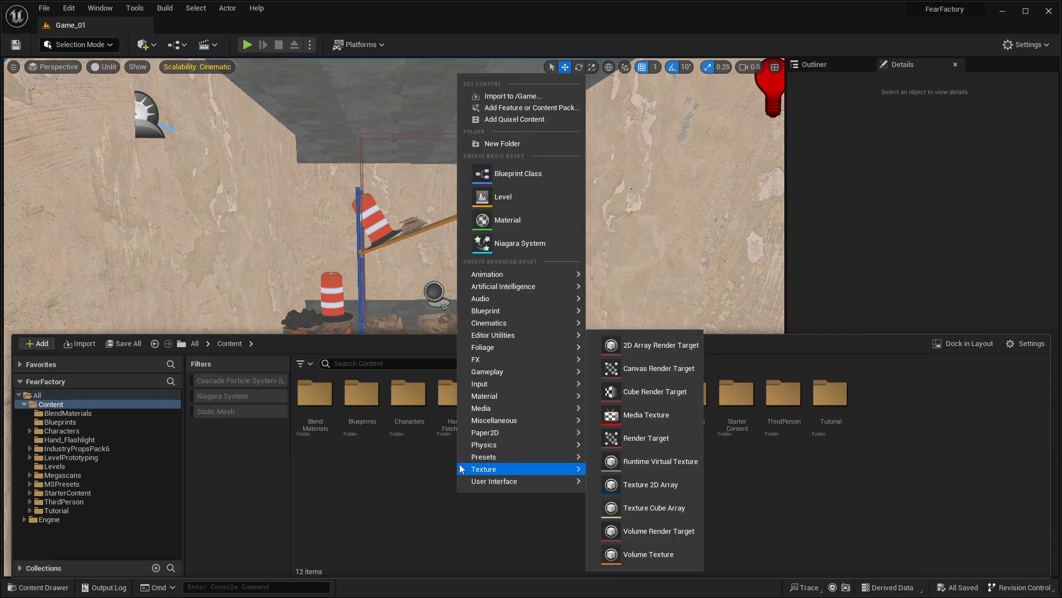
left_click(504, 144)
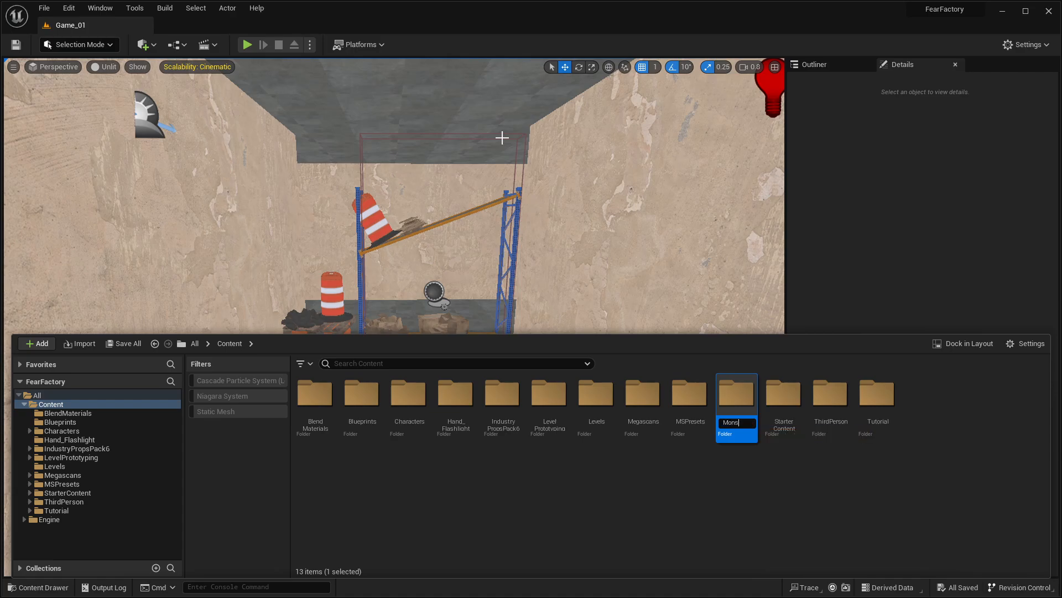
type("Monster")
key("Return")
double_click(688, 409)
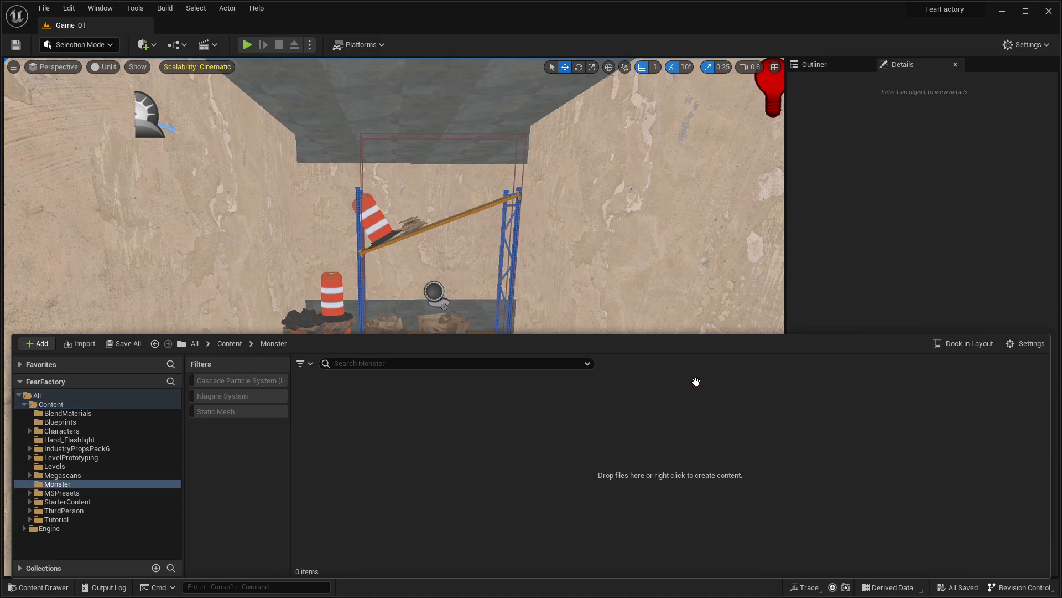
Step: Create a subfolder named Idle inside the Monster folder and open it
right_click(507, 416)
left_click(572, 221)
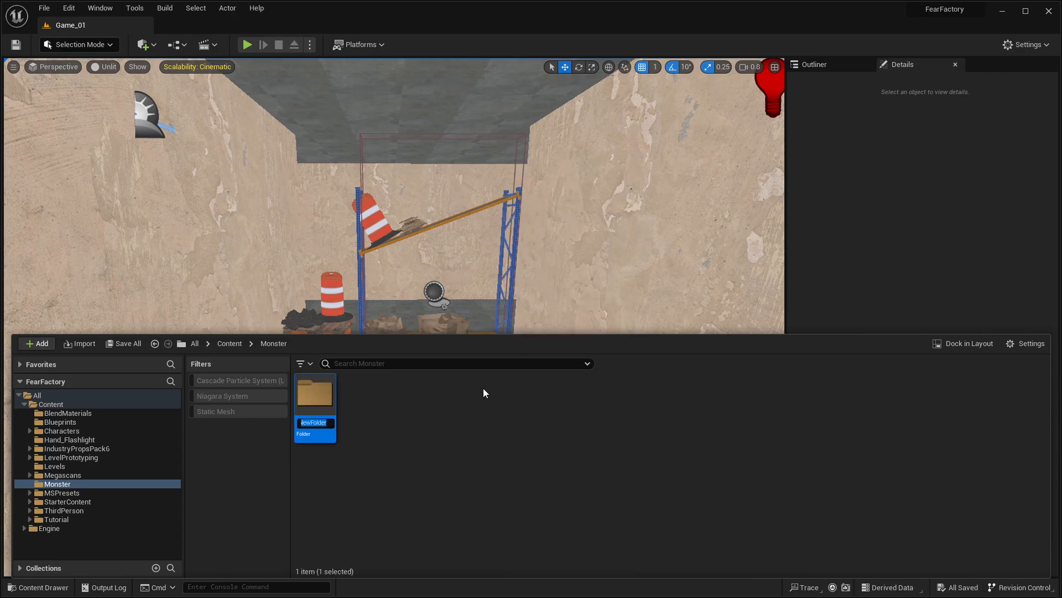
key("BackSpace")
type("Idle")
key("Return")
right_click(324, 401)
mouse_move(379, 228)
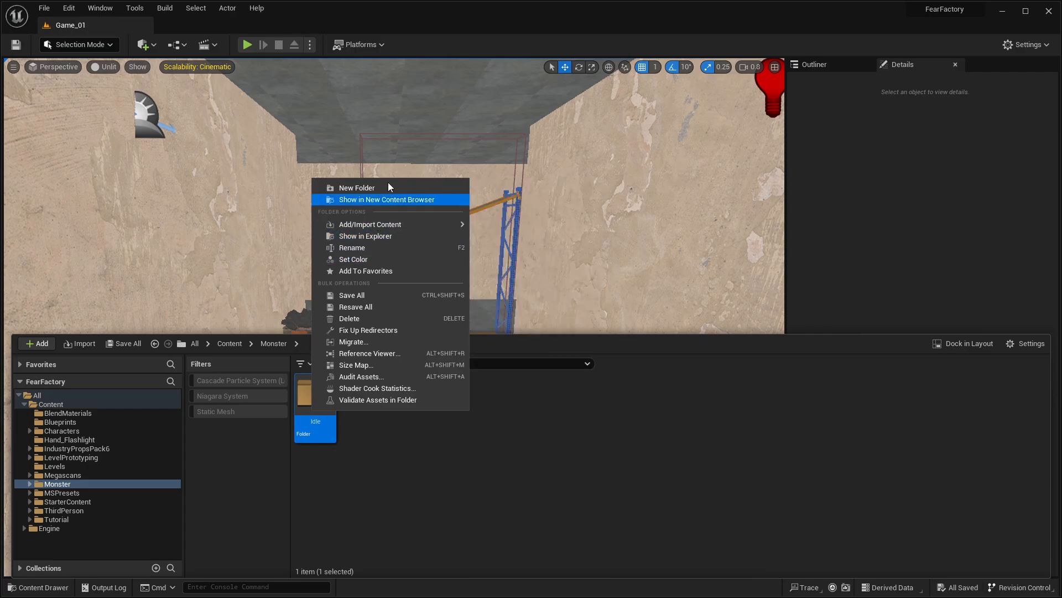
left_click(315, 404)
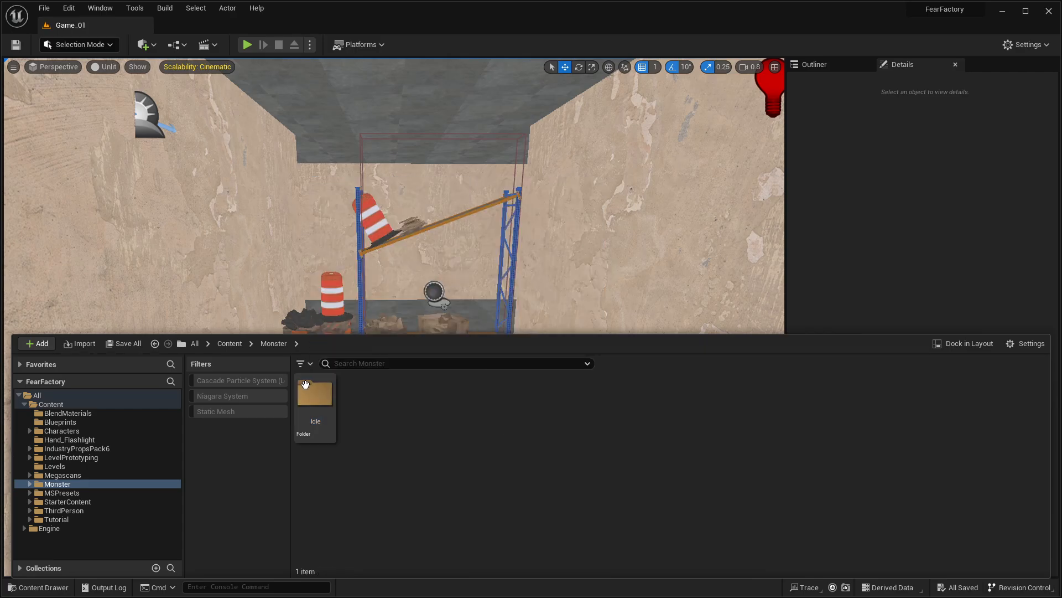
double_click(315, 403)
Step: Try to import monsterIDLE.fbx from Downloads into the Idle folder as a skeletal mesh with Import Animations enabled
right_click(343, 407)
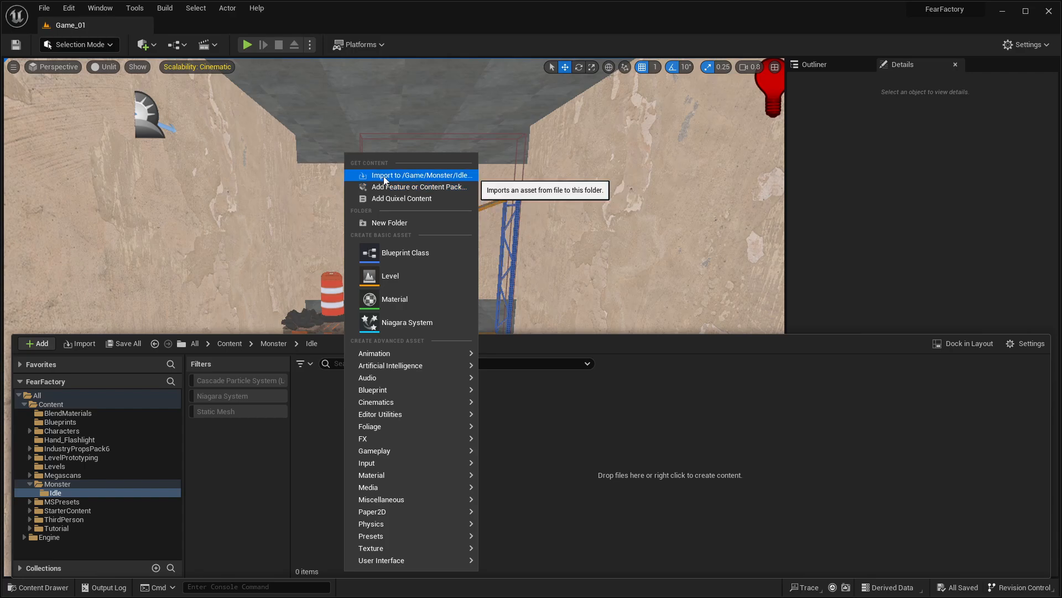
left_click(383, 175)
left_click(120, 107)
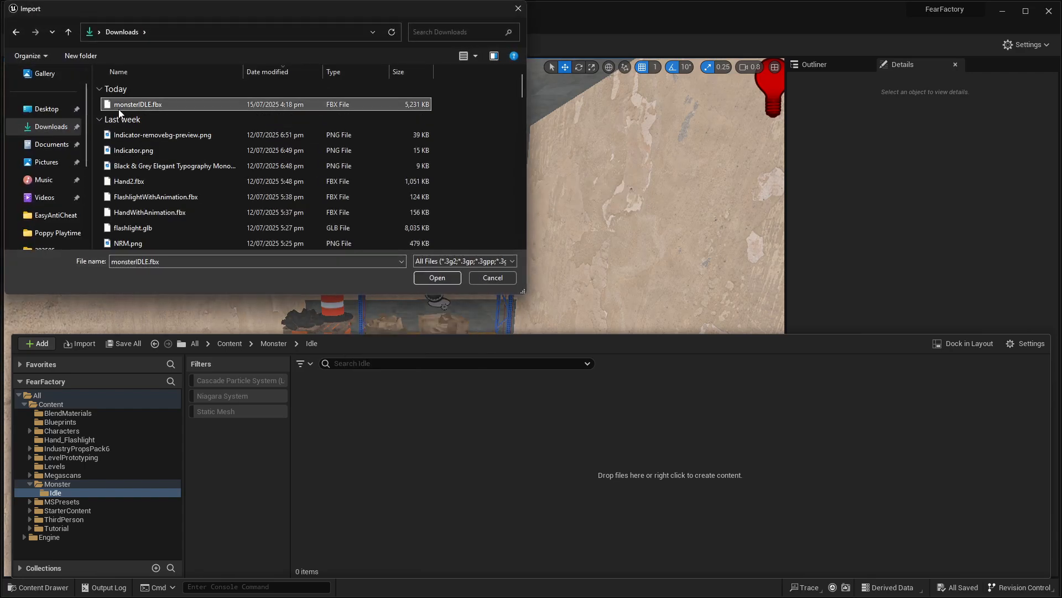
double_click(132, 107)
left_click(550, 200)
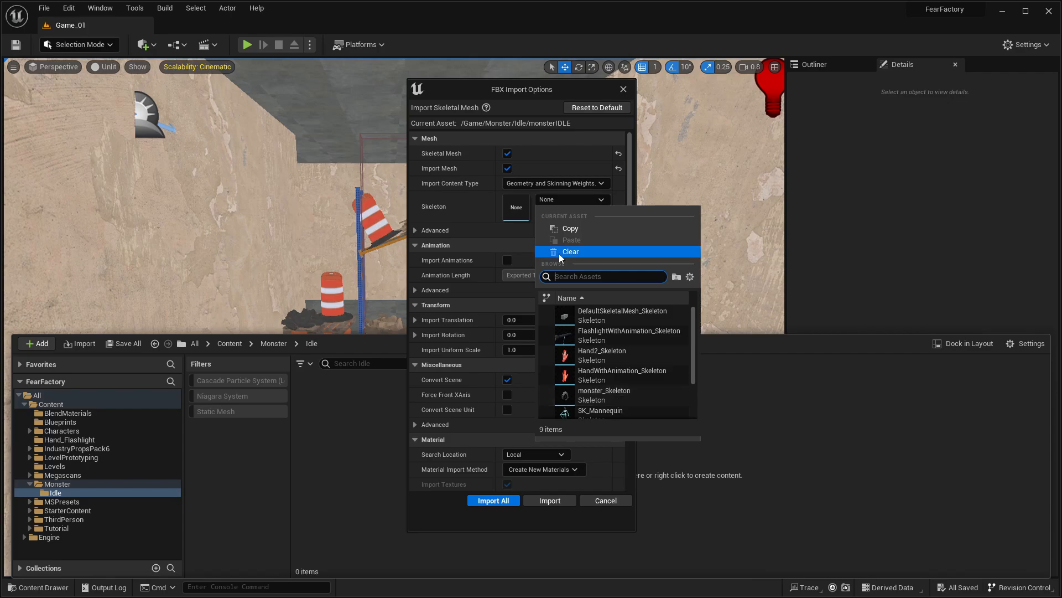
left_click(556, 204)
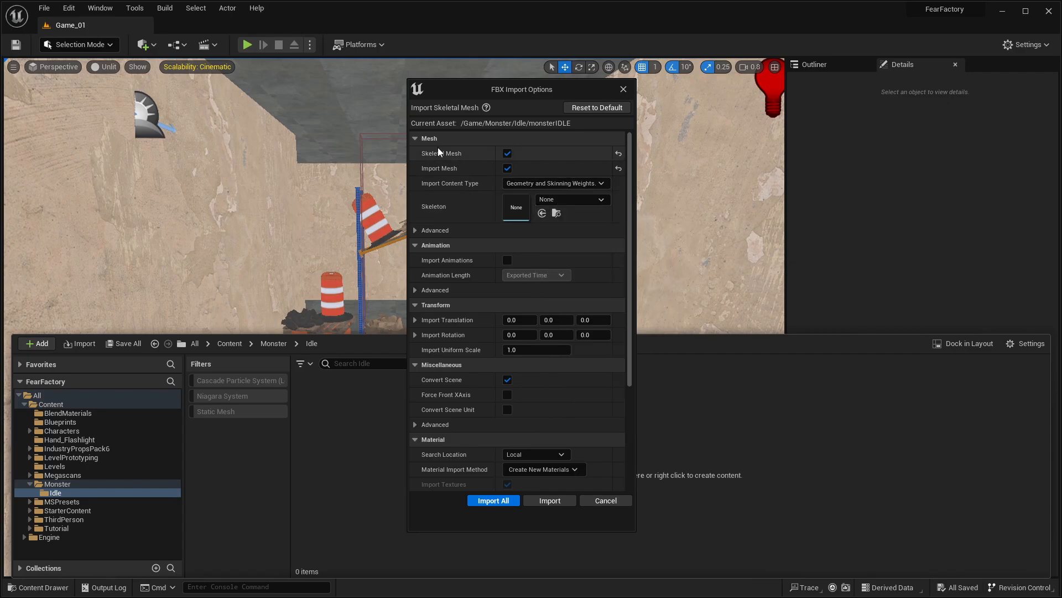
left_click(507, 260)
left_click(468, 502)
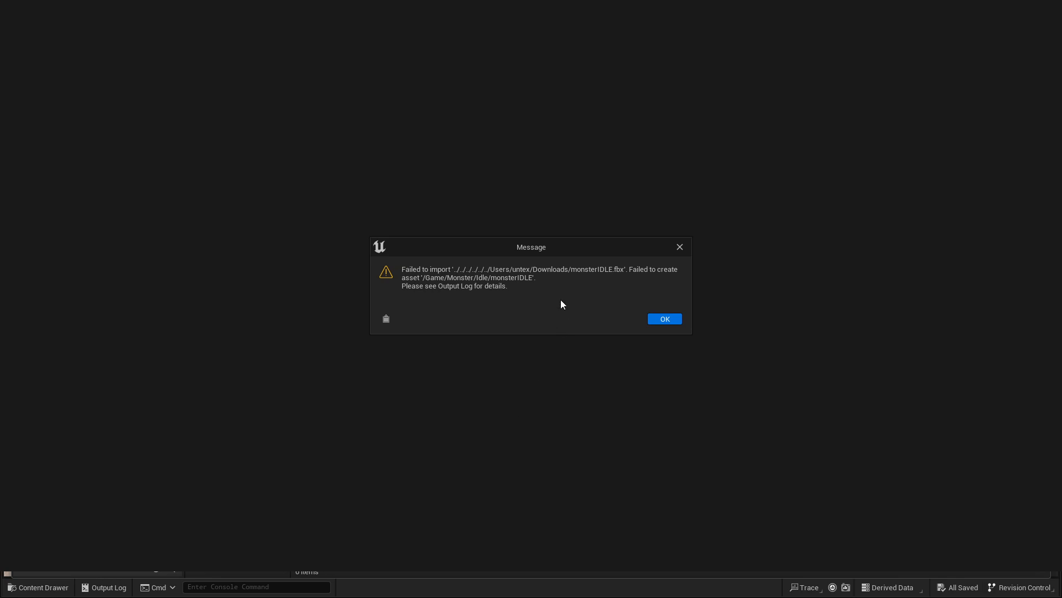
Step: Dismiss the import message, examine the FBX import errors in the message log, and return to the Idle folder
left_click(664, 320)
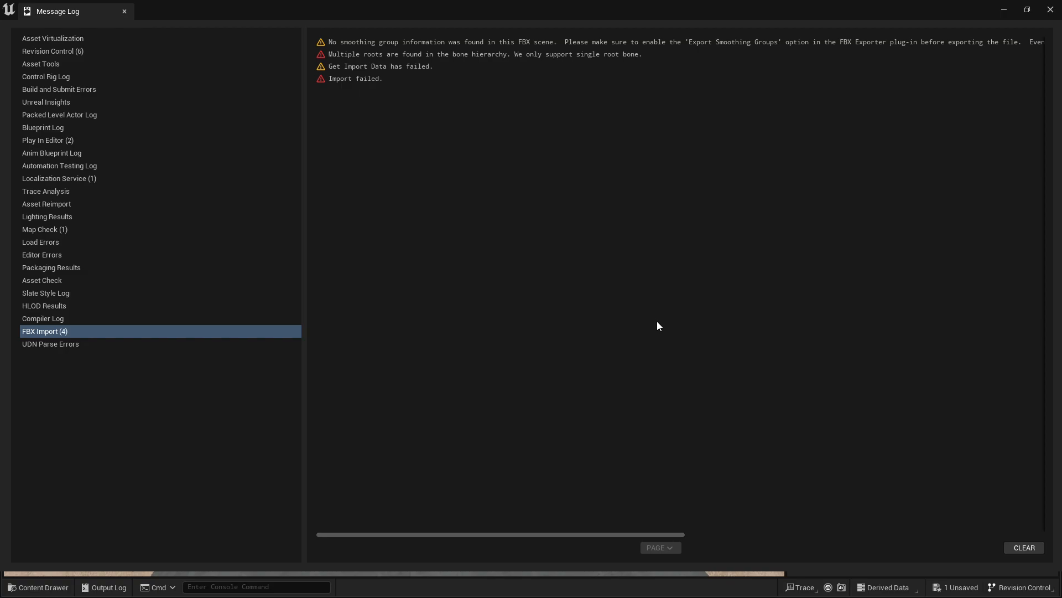
left_click(571, 55)
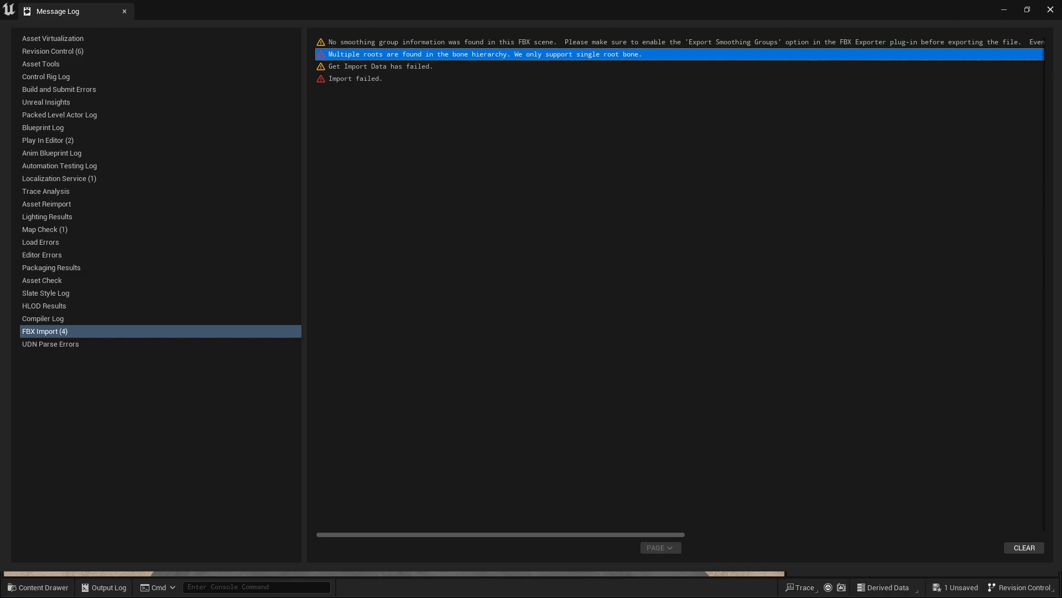
left_click(1057, 9)
key("ctrl+space")
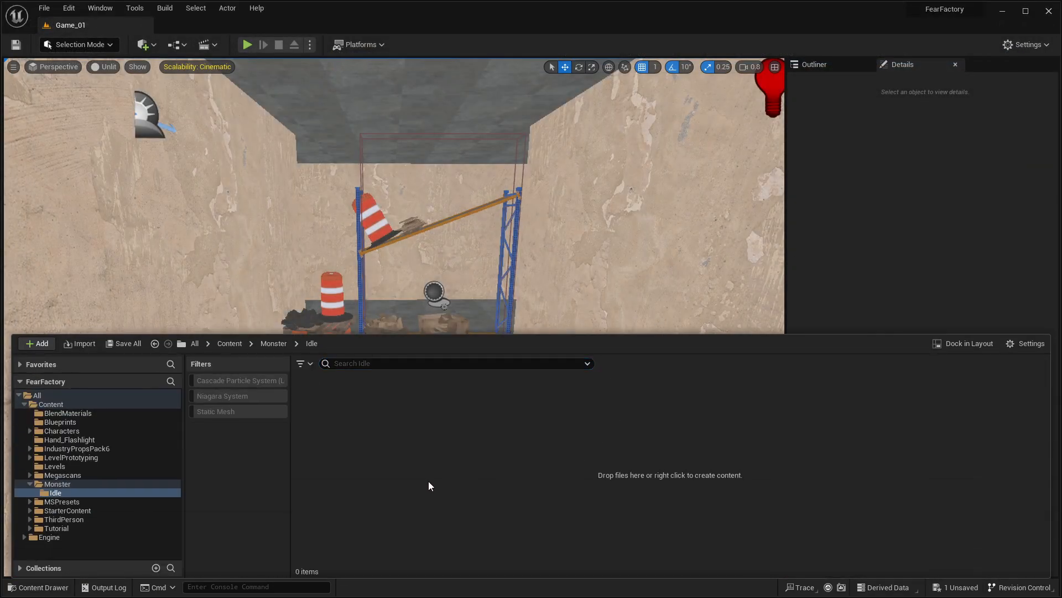
Step: Switch to Blender and rename the Armature object to Armatur
key("alt+Tab")
key("alt+Tab")
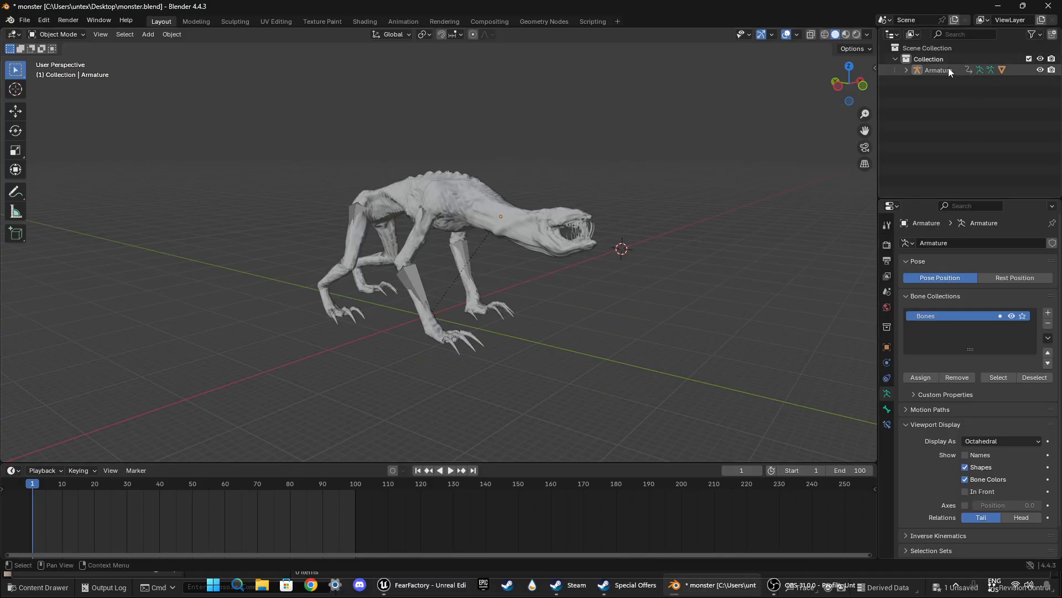
left_click(948, 68)
double_click(949, 68)
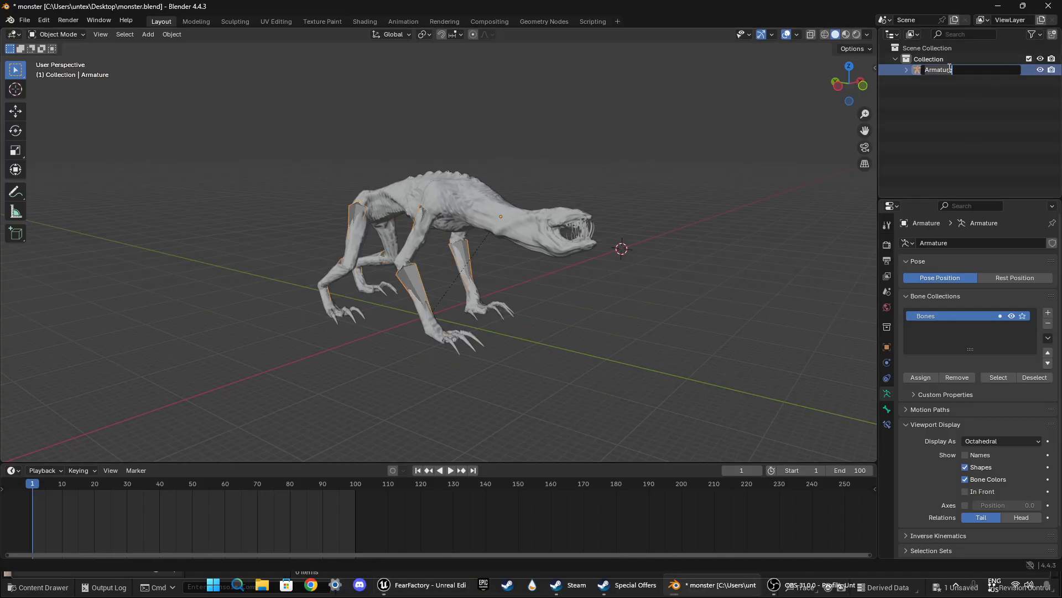
key("BackSpace")
key("Return")
left_click(958, 99)
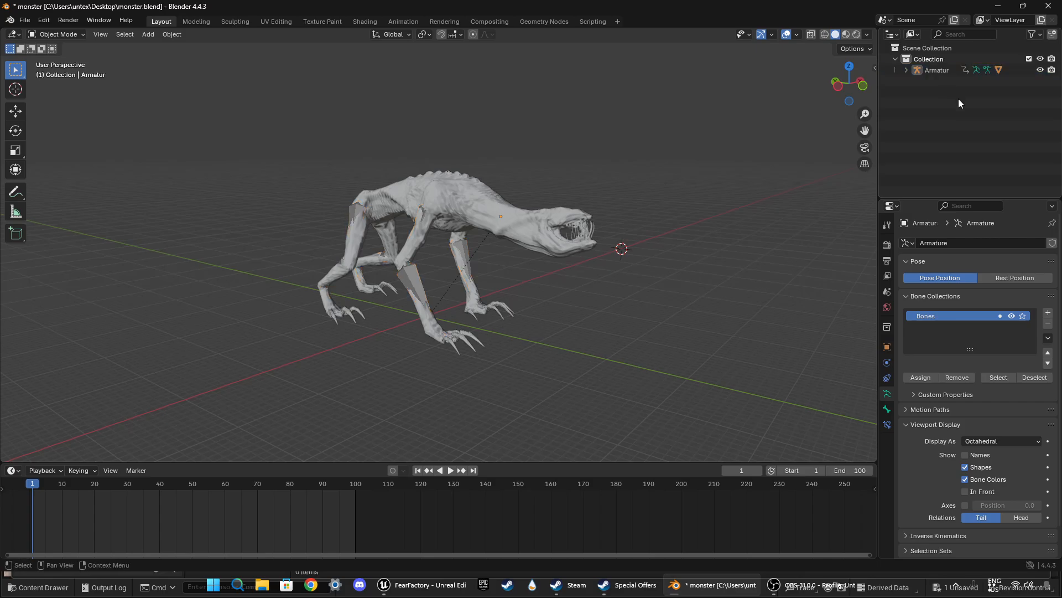
Step: Select the Armatur object and save the monster file, staying in Blender
left_click(925, 71)
left_click(26, 21)
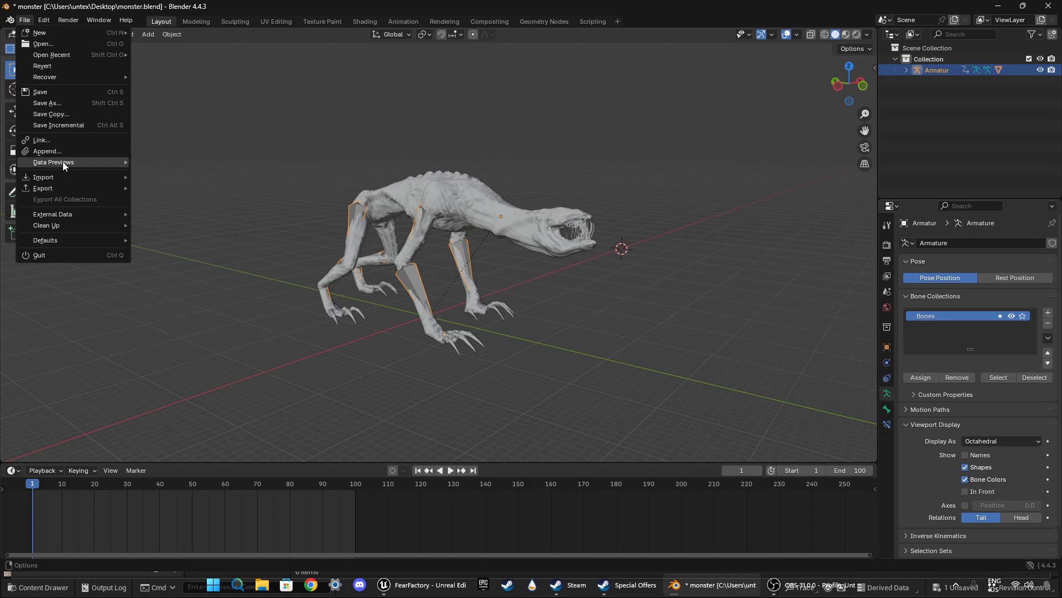
left_click(43, 93)
key("alt+Tab")
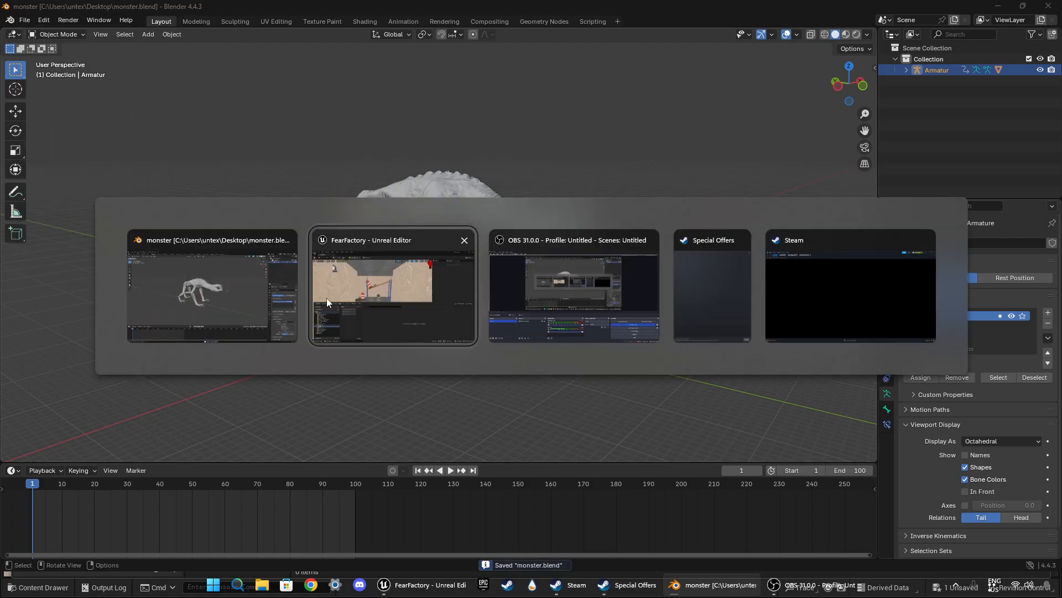
left_click(255, 301)
Step: Delete the old monsterIDLE.fbx from the Downloads folder in File Explorer and close the window
left_click(238, 585)
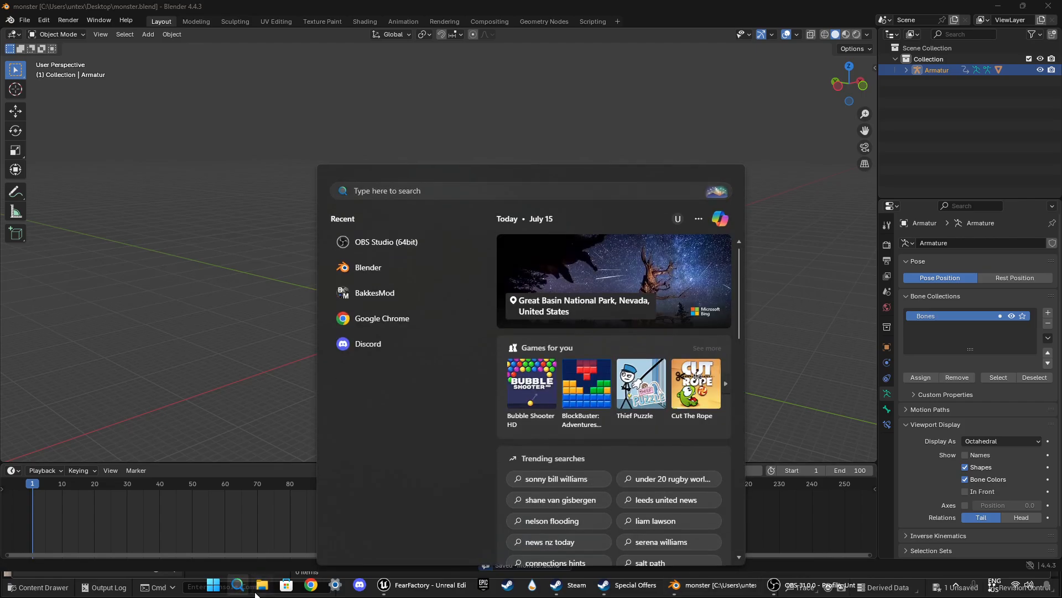
left_click(262, 585)
left_click(67, 154)
left_click(131, 111)
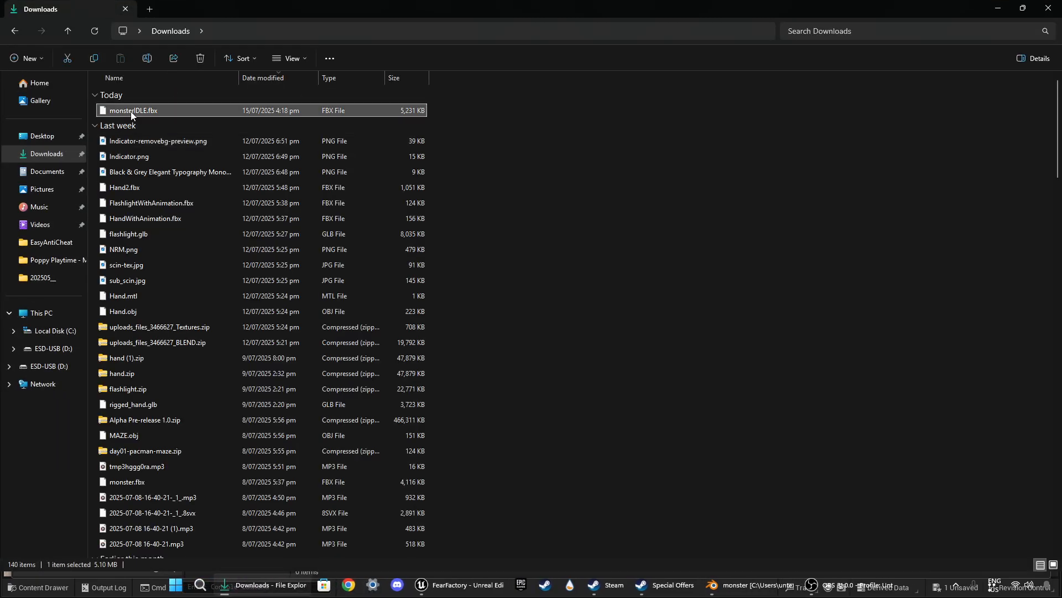
right_click(131, 113)
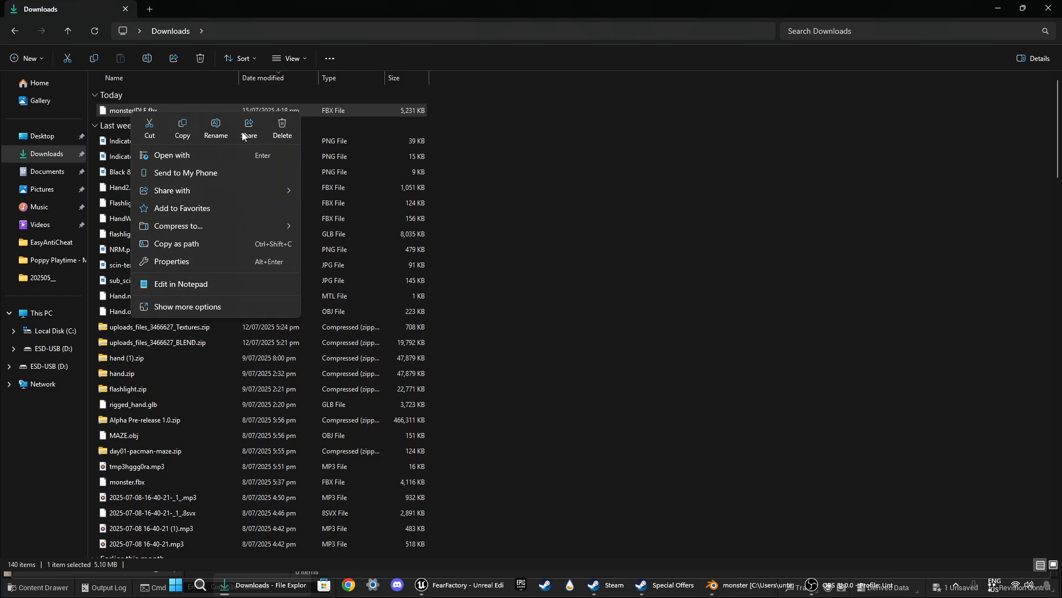
left_click(282, 128)
key("alt+F4")
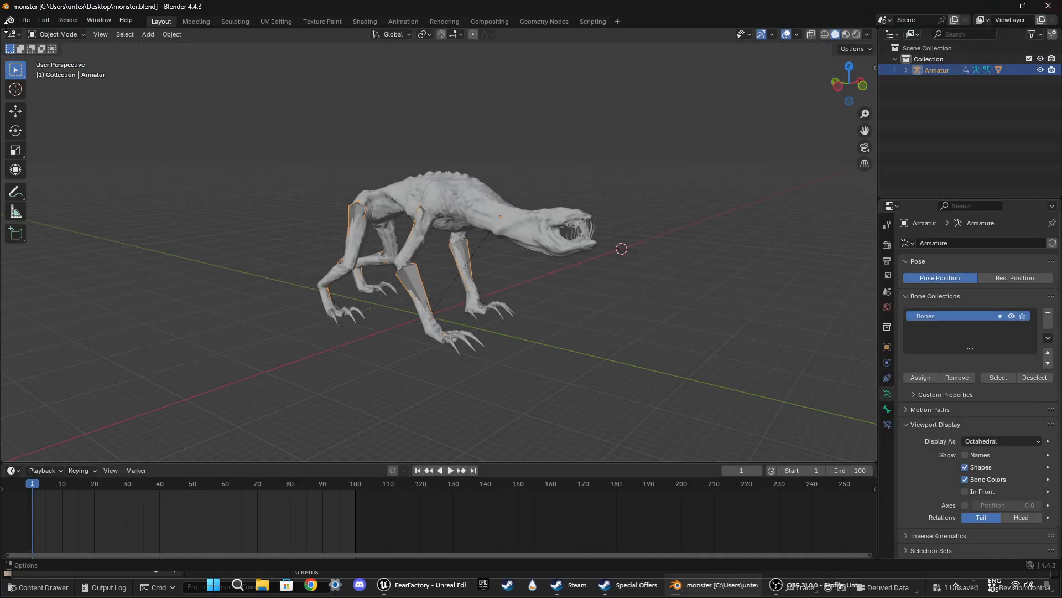
left_click(24, 20)
mouse_move(43, 188)
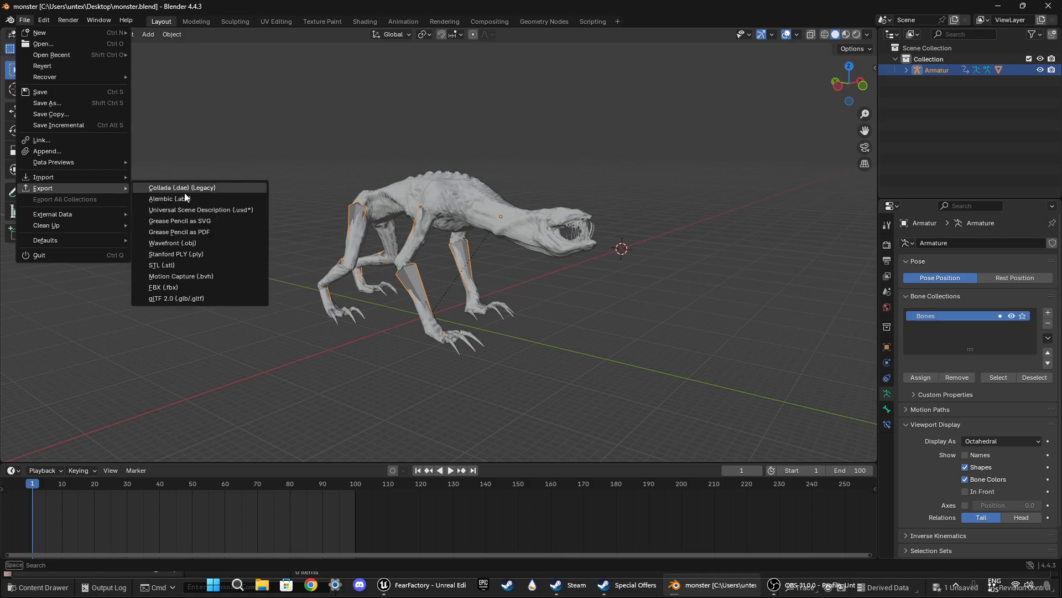
left_click(175, 275)
key("Escape")
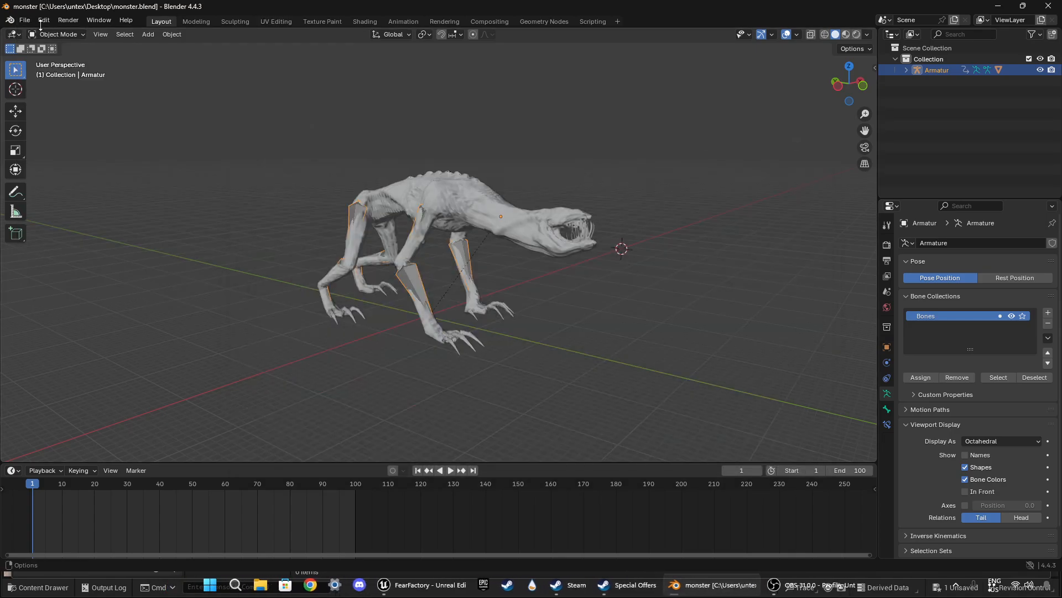
left_click(23, 21)
mouse_move(43, 188)
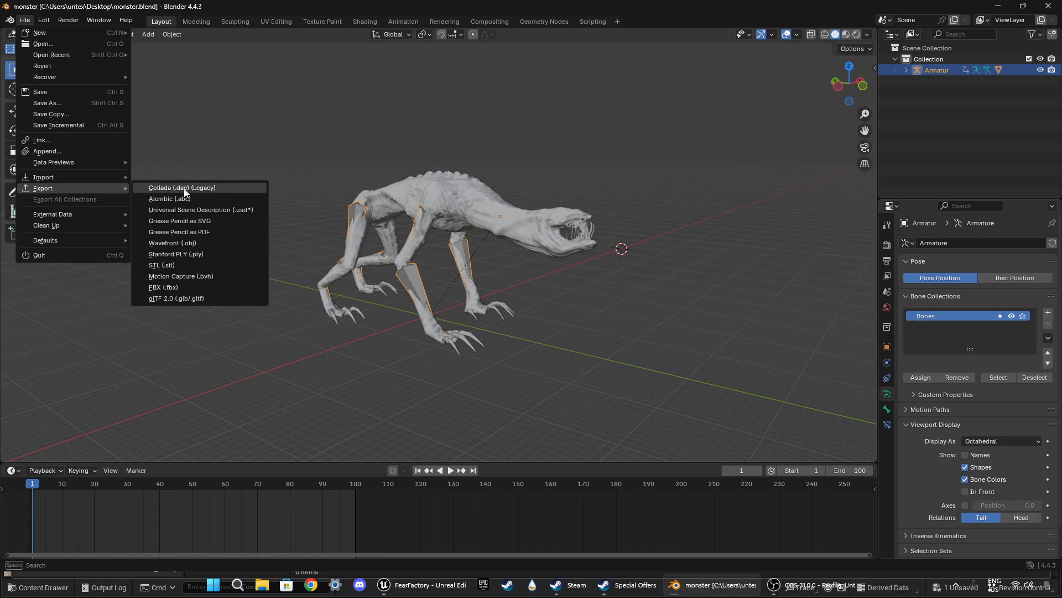
left_click(187, 280)
left_click(803, 123)
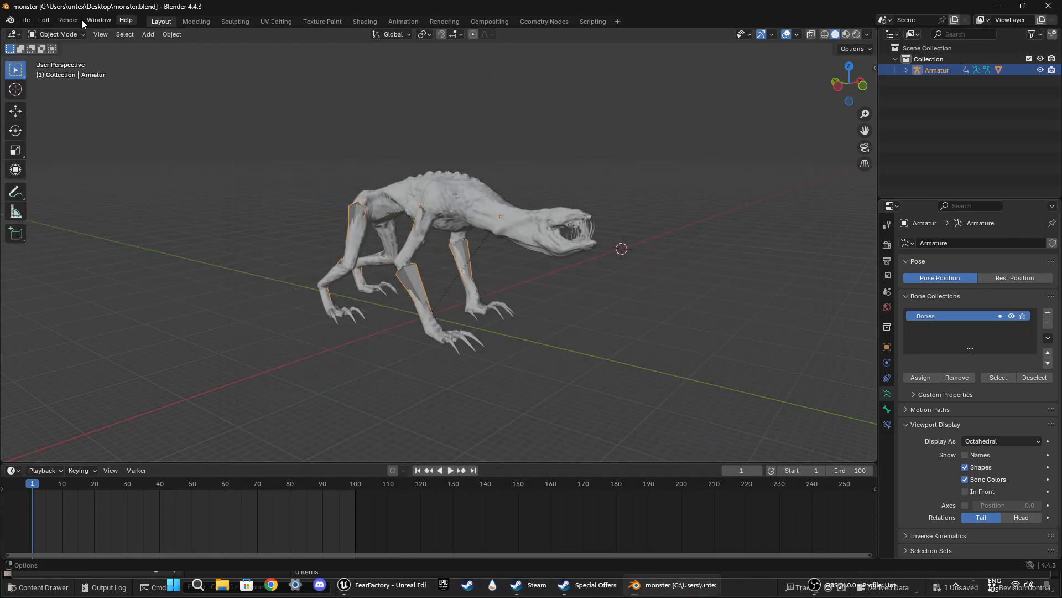
Step: Export the monster with its renamed armature as monsterIDLE.fbx to the Downloads folder, keeping the default FBX settings
left_click(24, 20)
mouse_move(50, 188)
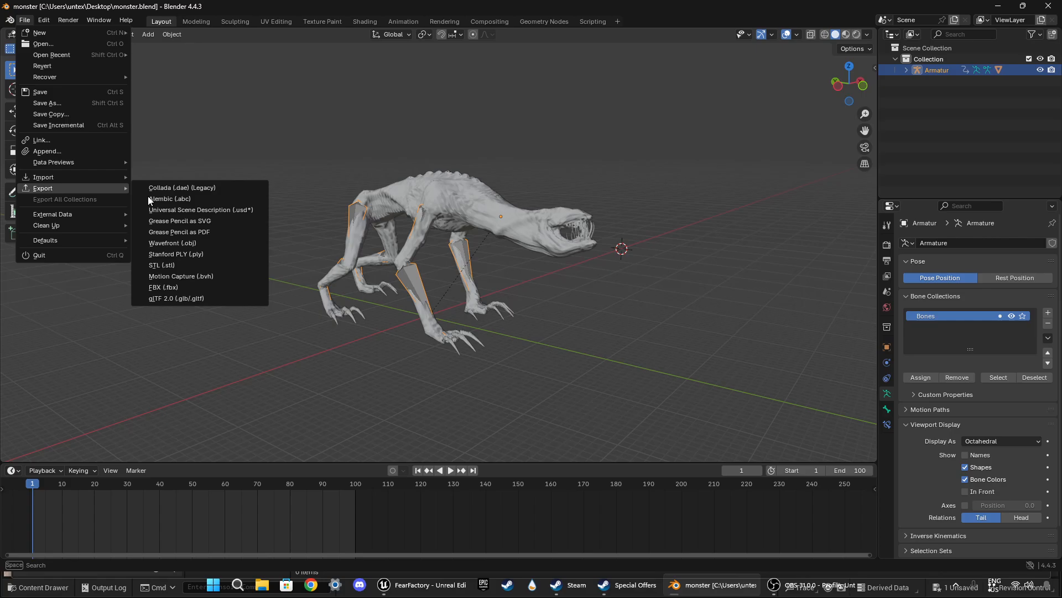
left_click(176, 285)
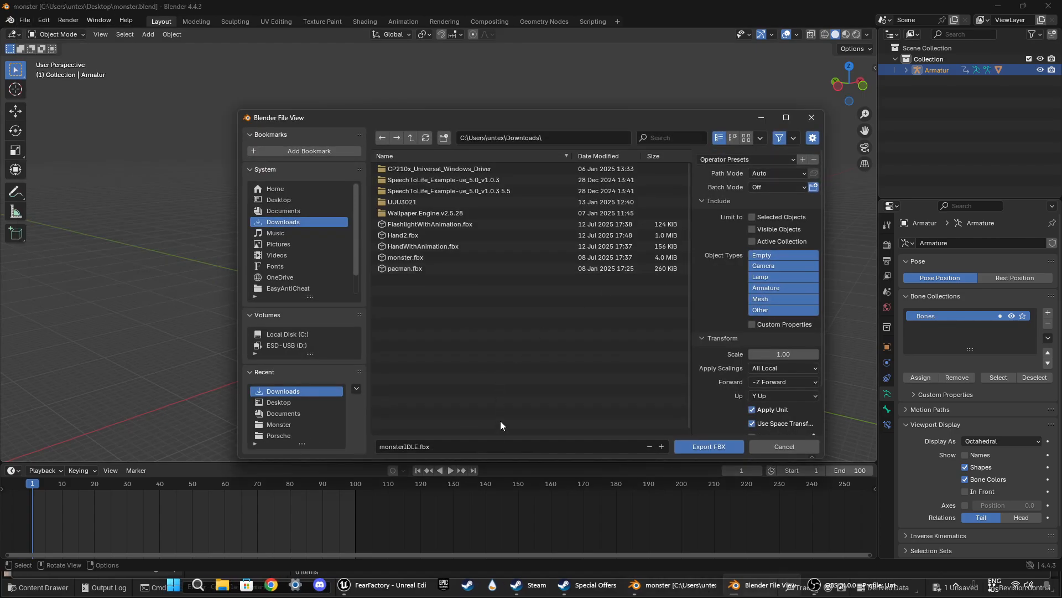
left_click(705, 449)
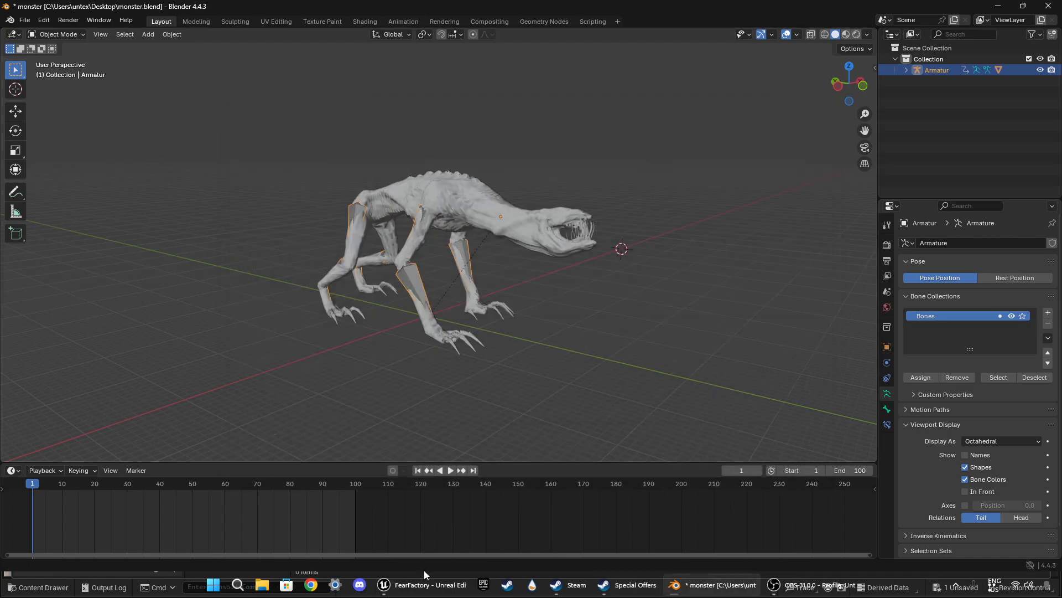
Step: Switch to Unreal Editor and import all of the re-exported monsterIDLE.fbx into the Idle folder, keeping Import Animations enabled
left_click(381, 584)
right_click(434, 535)
left_click(471, 88)
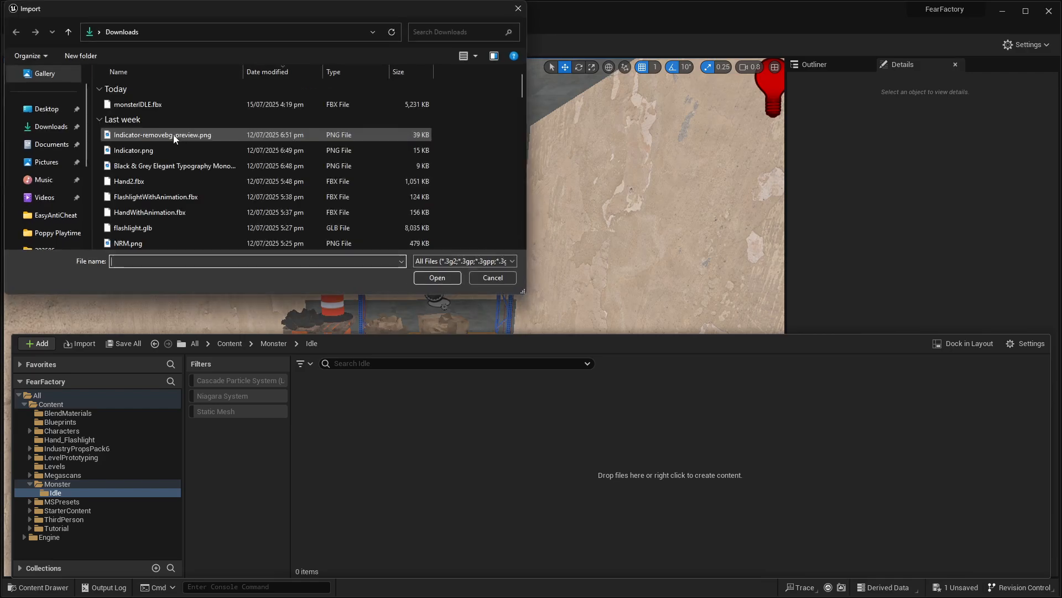
left_click(153, 100)
double_click(153, 99)
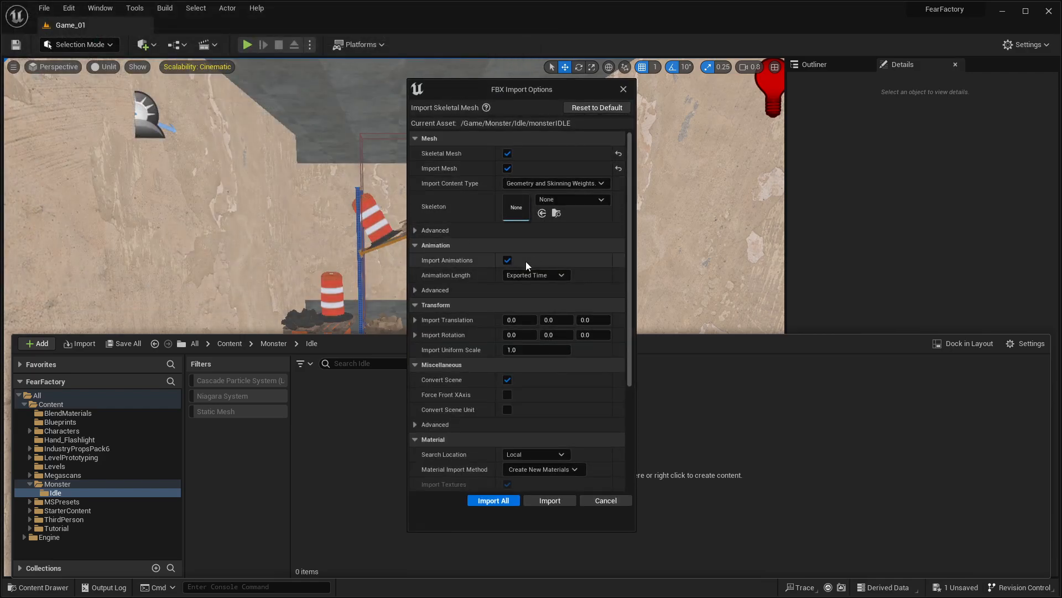
left_click(505, 502)
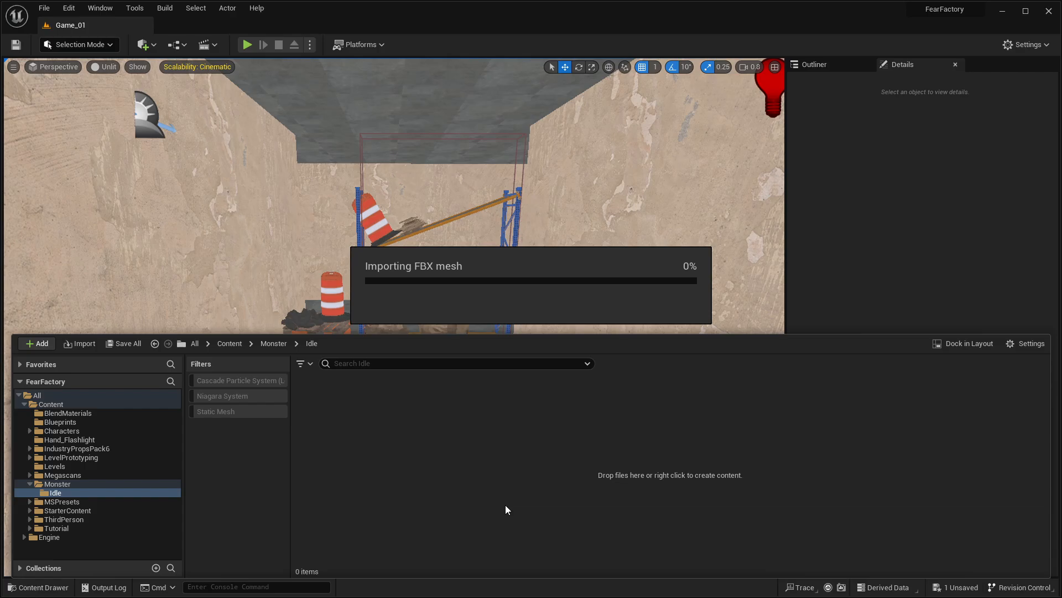
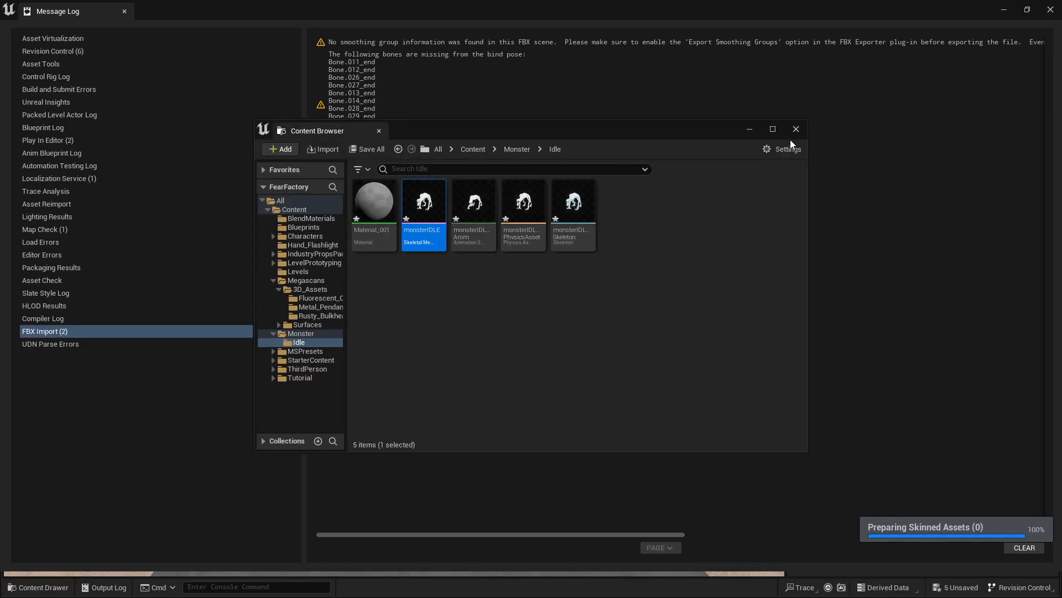
Step: Close the separate content browser and message log windows, and bring up the Idle folder's assets in the level editor
left_click(796, 129)
left_click(1050, 10)
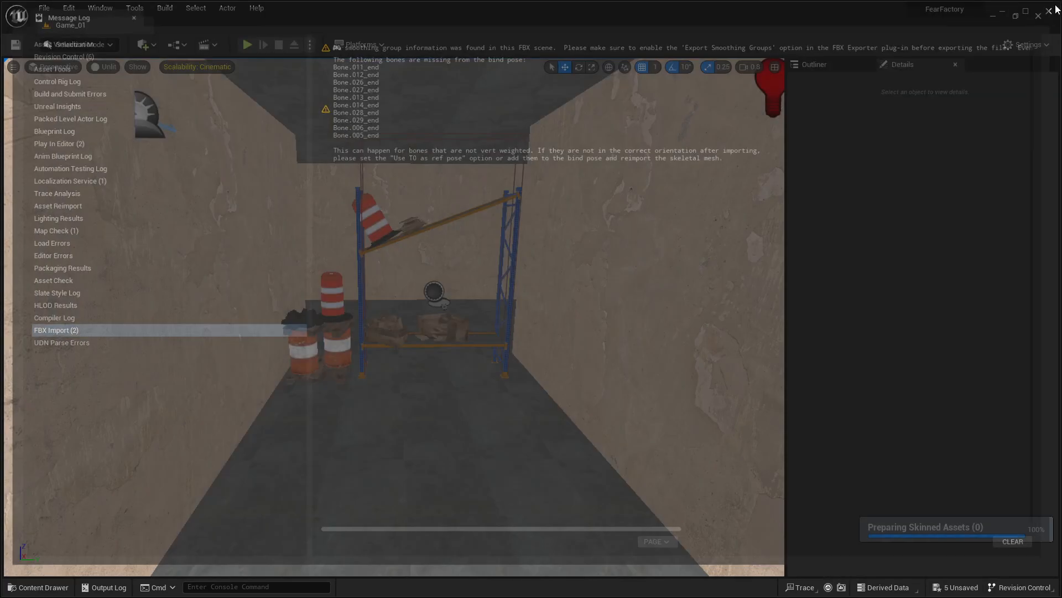
left_click(43, 587)
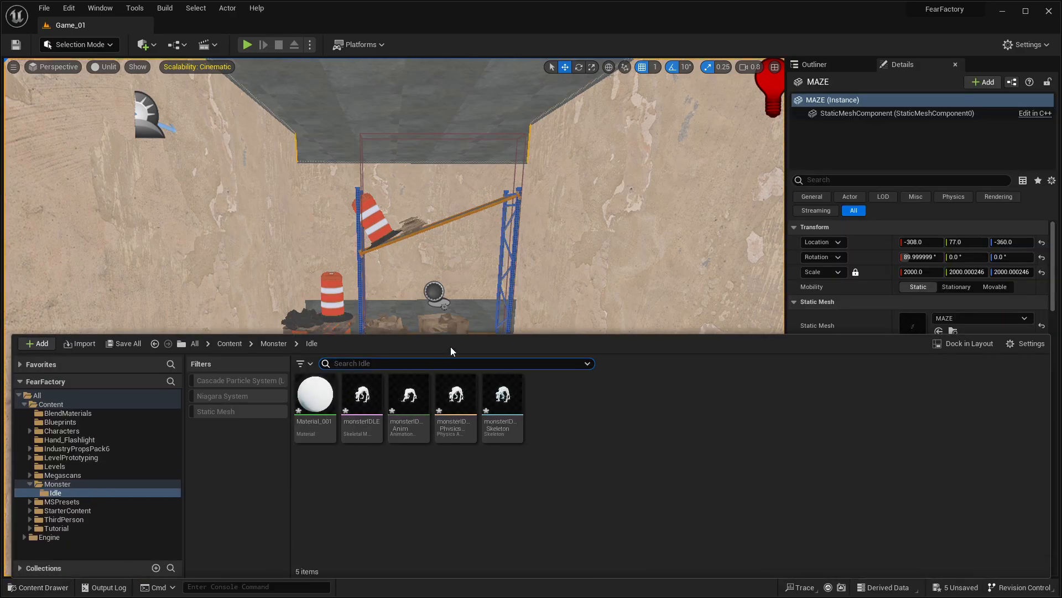
Step: Find the old monster skeletal mesh instance in the maze and delete it from the level
key("w")
right_click_drag(432, 233, 692, 249)
key("w")
mouse_move(485, 209)
right_mouse_down()
mouse_move(465, 209)
mouse_move(581, 216)
mouse_move(485, 209)
right_mouse_up()
scroll(486, 209, "up", 1)
left_click(485, 209)
key("f")
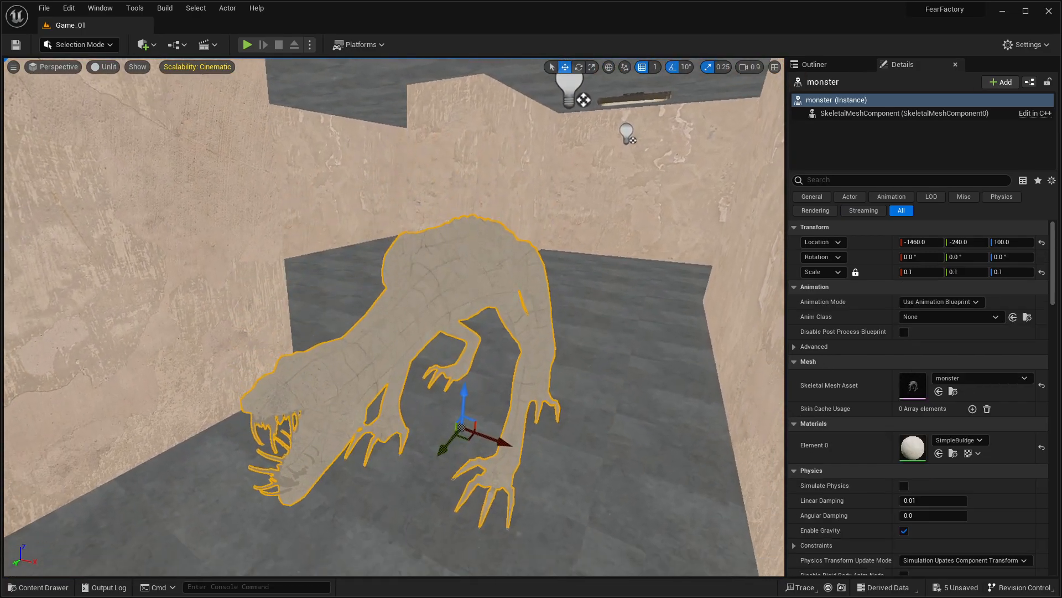
scroll(486, 209, "down", 5)
left_click_drag(485, 209, 503, 194, "alt")
mouse_move(500, 332)
right_mouse_down()
mouse_move(500, 321)
mouse_move(487, 323)
right_mouse_up()
key("Delete")
Step: Place the monsterIDLE skeletal mesh on the corridor floor of the maze and set its scale to 0.1 on all axes
key("w")
key("ctrl+space")
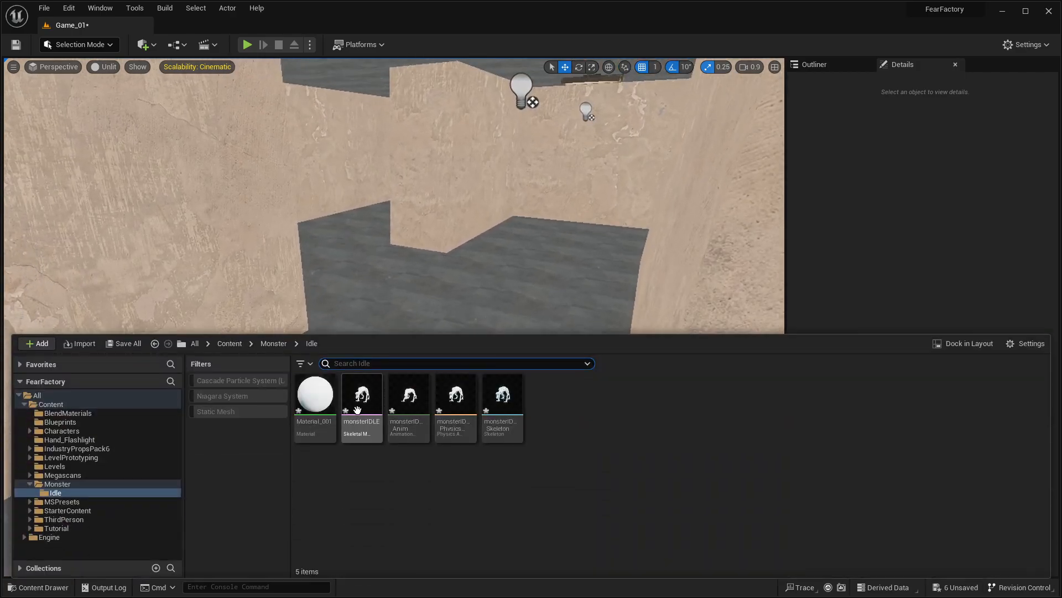
left_click_drag(362, 394, 464, 481)
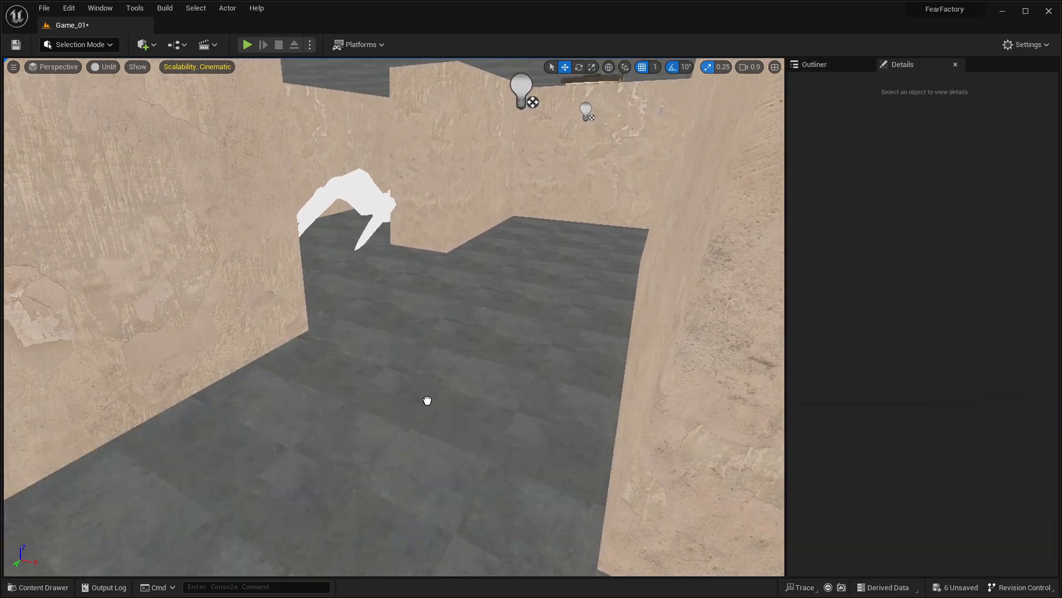
left_click_drag(443, 355, 443, 355)
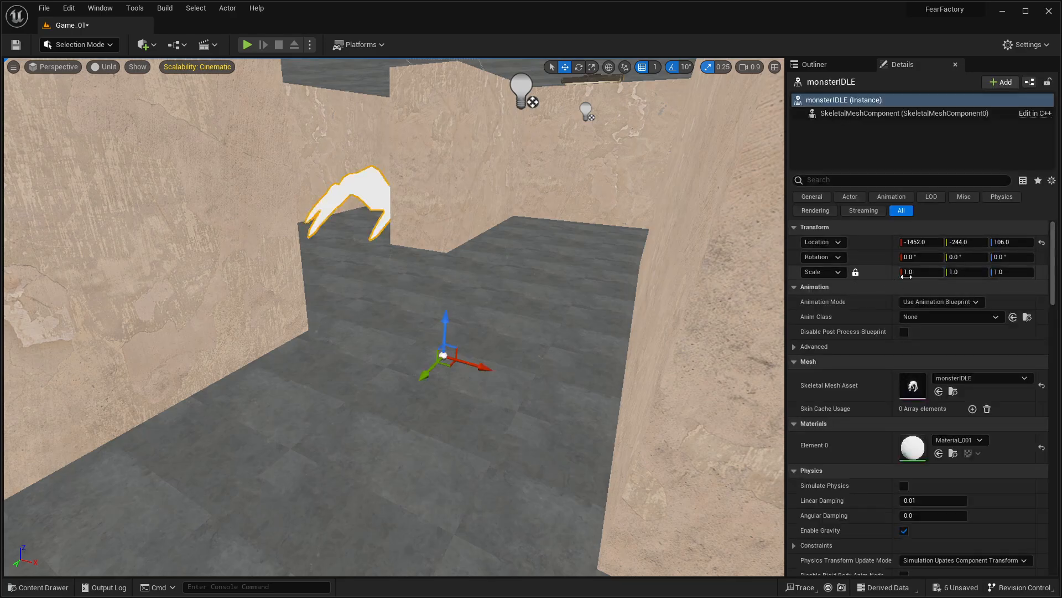
type("0.1")
key("Return")
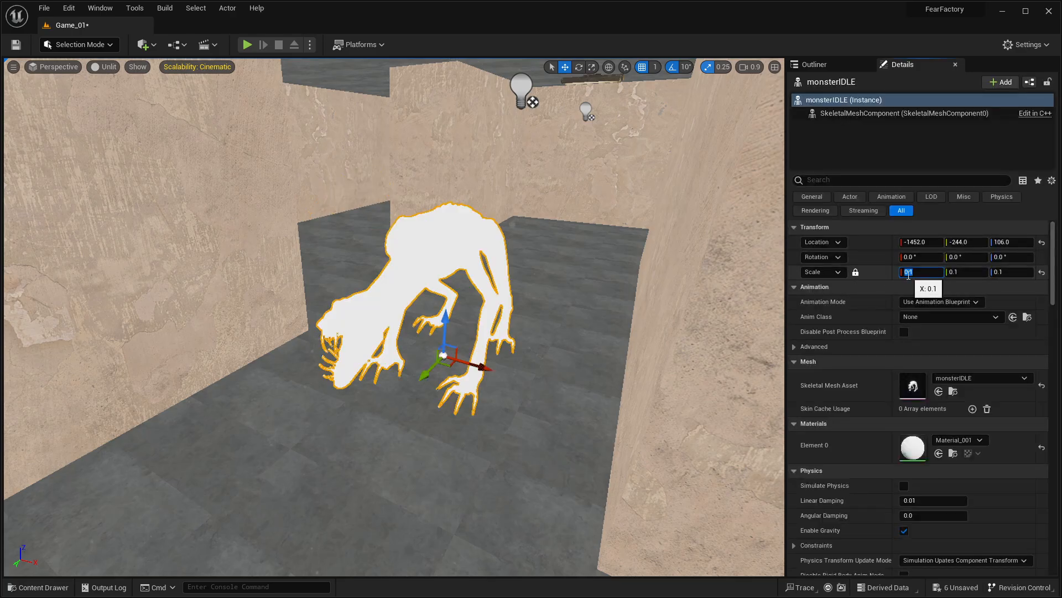
Step: Assign the Monster1 material to Element 0 of the placed monsterIDLE mesh
left_click(955, 439)
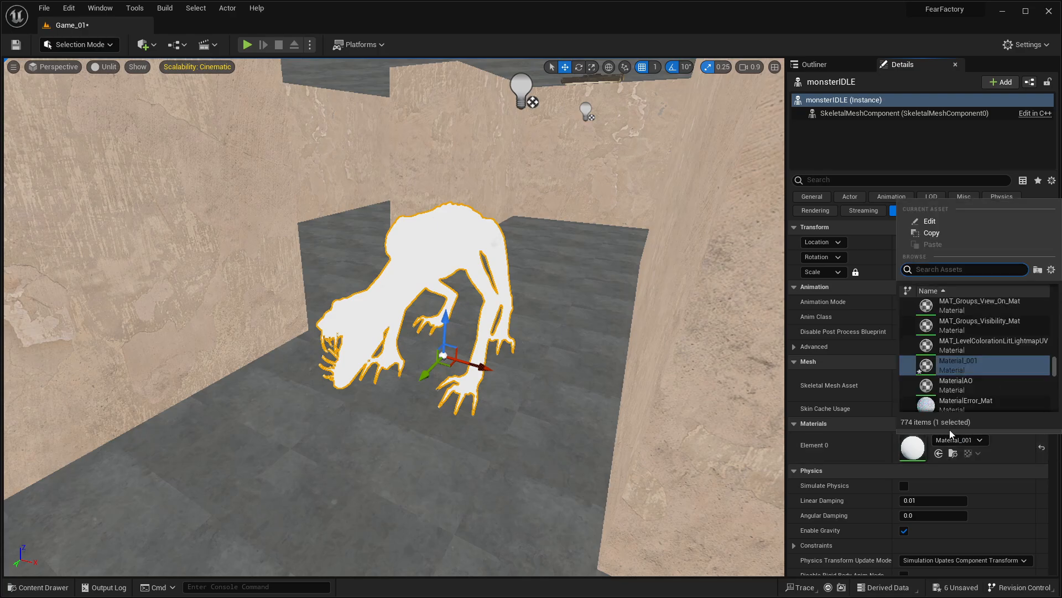
type("monster")
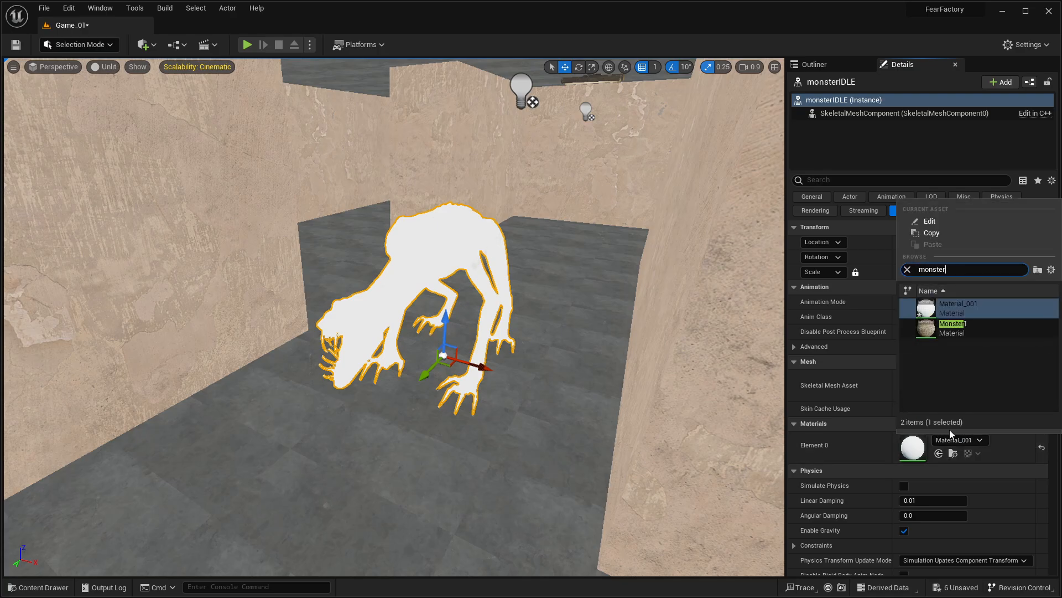
left_click(953, 325)
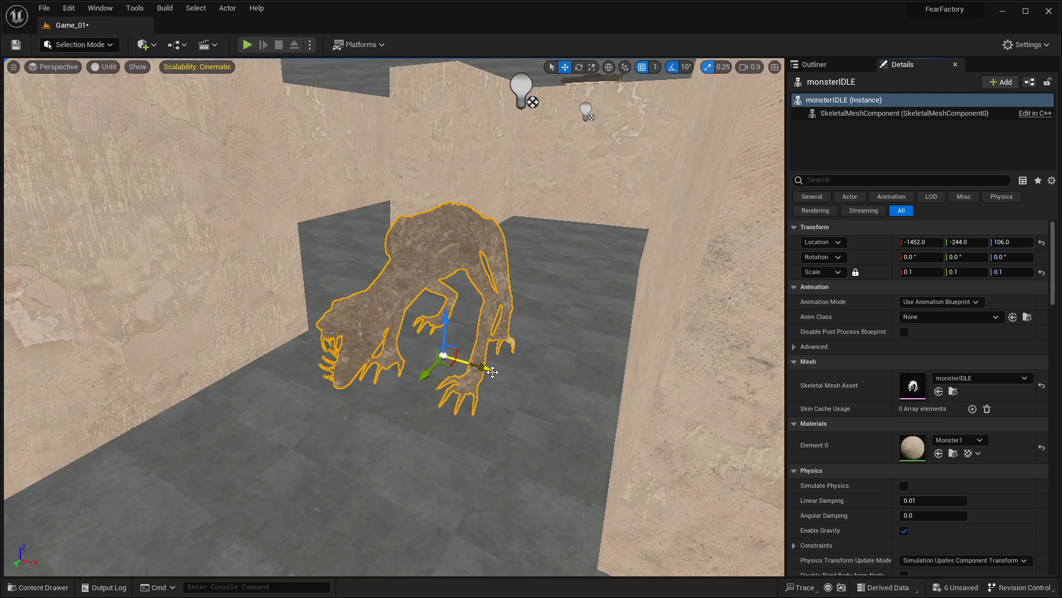
key("s")
mouse_move(499, 323)
right_mouse_down()
mouse_move(498, 299)
mouse_move(500, 324)
right_mouse_up()
key("w")
key("s")
Step: Apply M_Concrete_Tiles from the StarterContent Materials folder to the monsterIDLE mesh
left_click(958, 440)
scroll(991, 370, "down", 5)
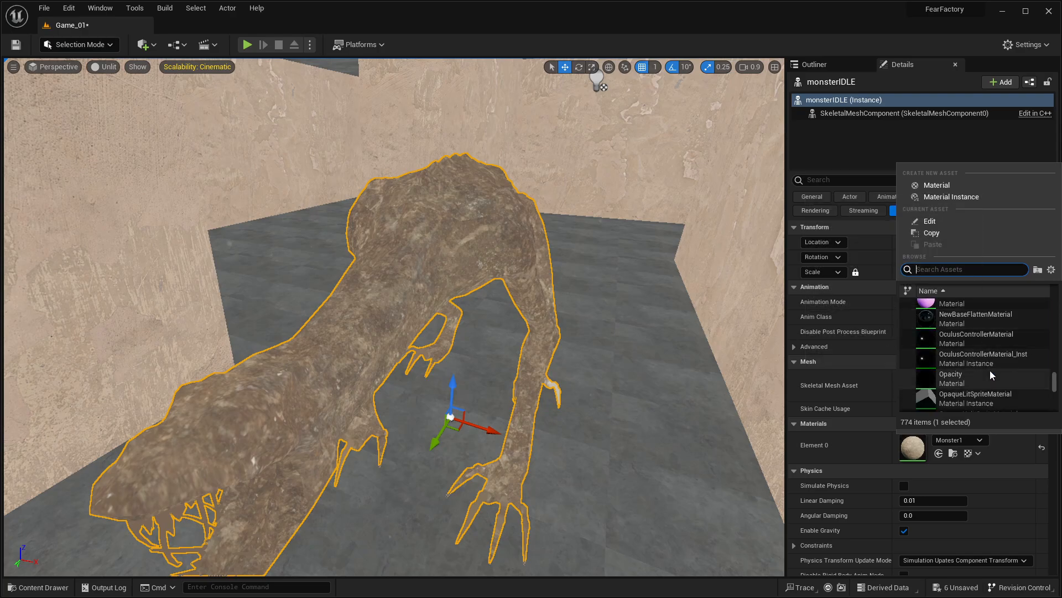
scroll(990, 370, "down", 6)
right_click_drag(623, 391, 592, 432)
key("ctrl+space")
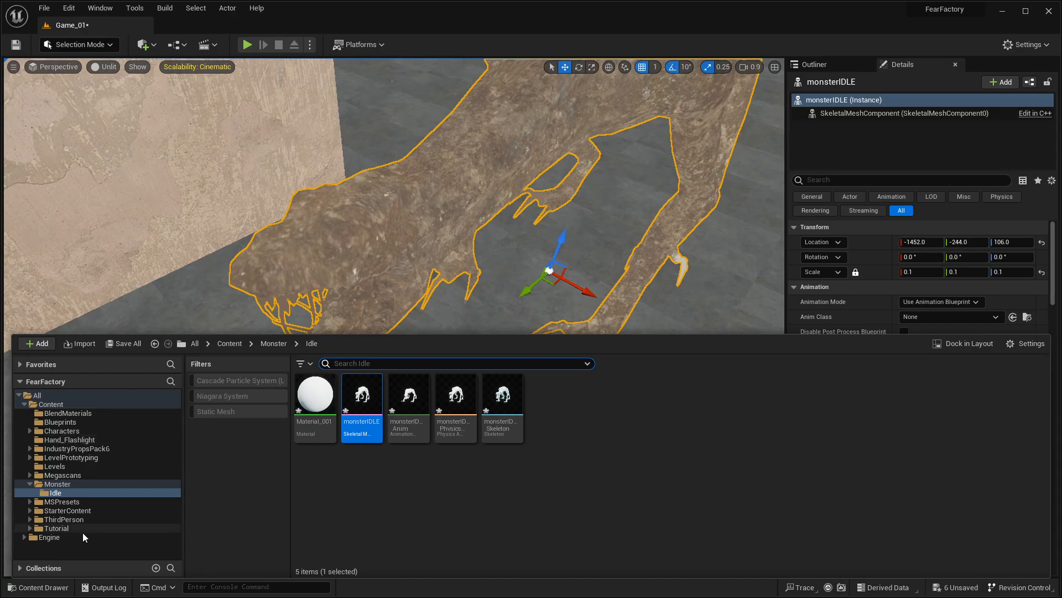
left_click(64, 511)
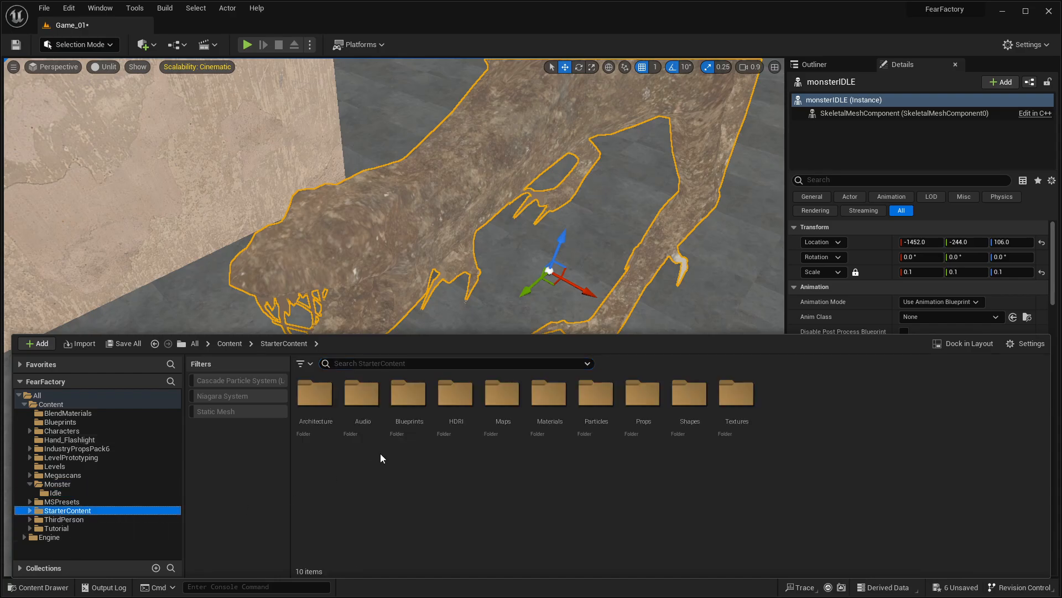
double_click(533, 408)
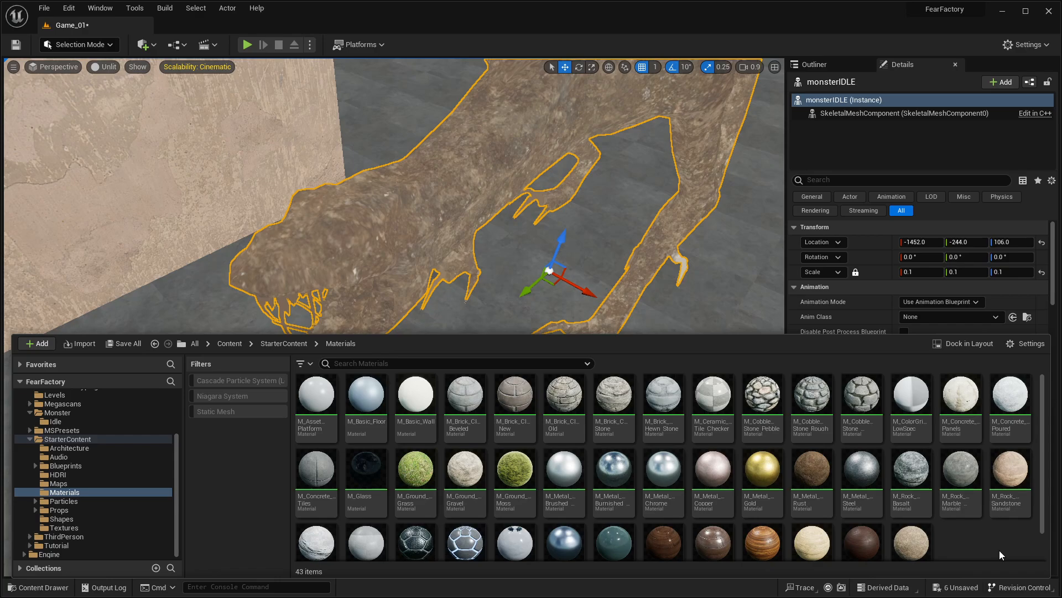
scroll(1000, 550, "down", 1)
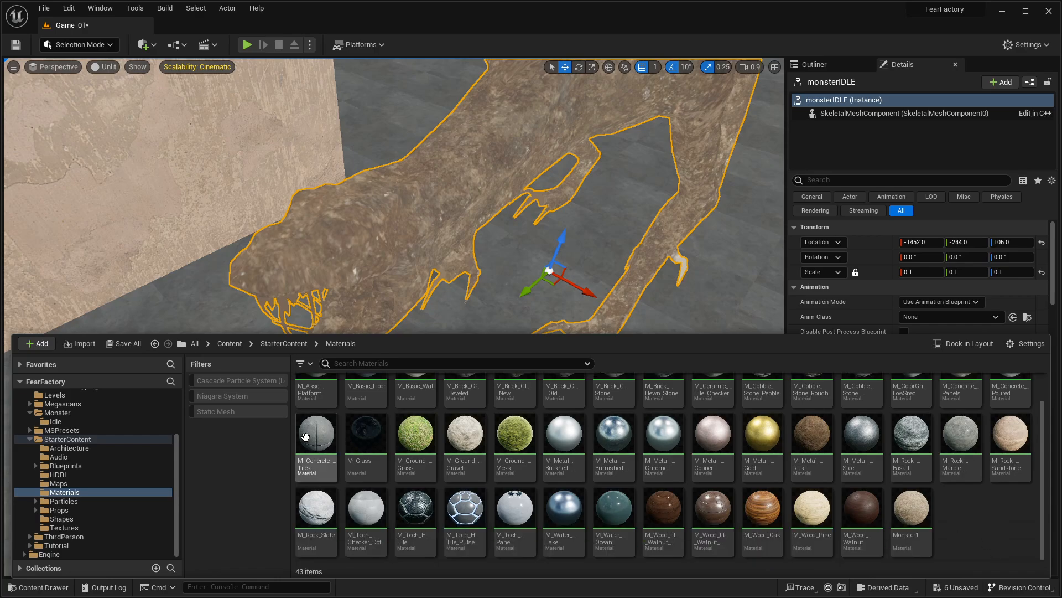
left_click_drag(316, 435, 391, 299)
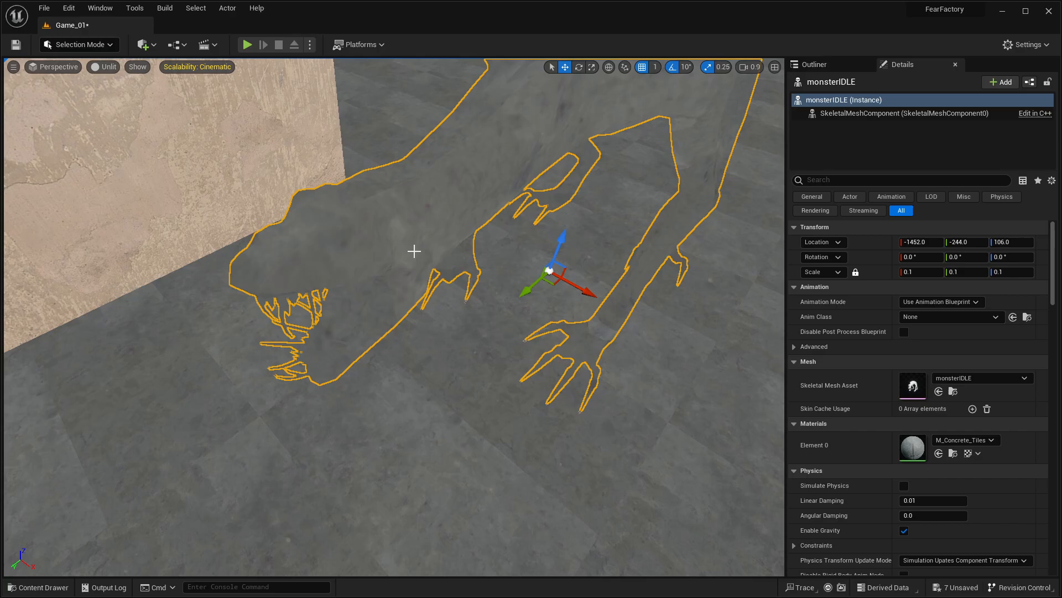
Step: Switch the monsterIDLE mesh's Element 0 back to its imported Material_001 material
right_click_drag(413, 251, 466, 201)
key("ctrl+space")
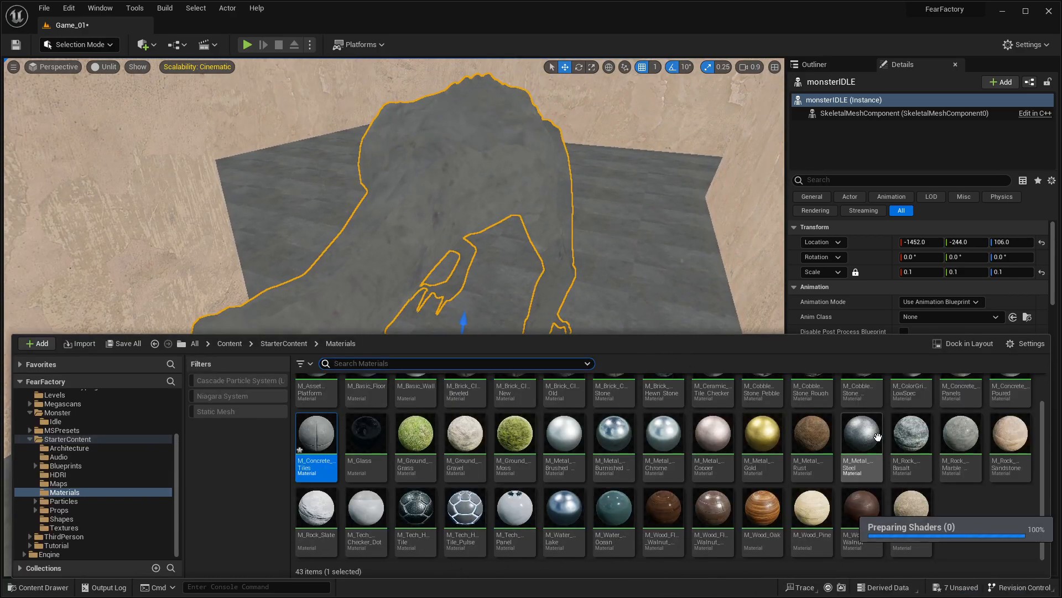
scroll(811, 448, "up", 1)
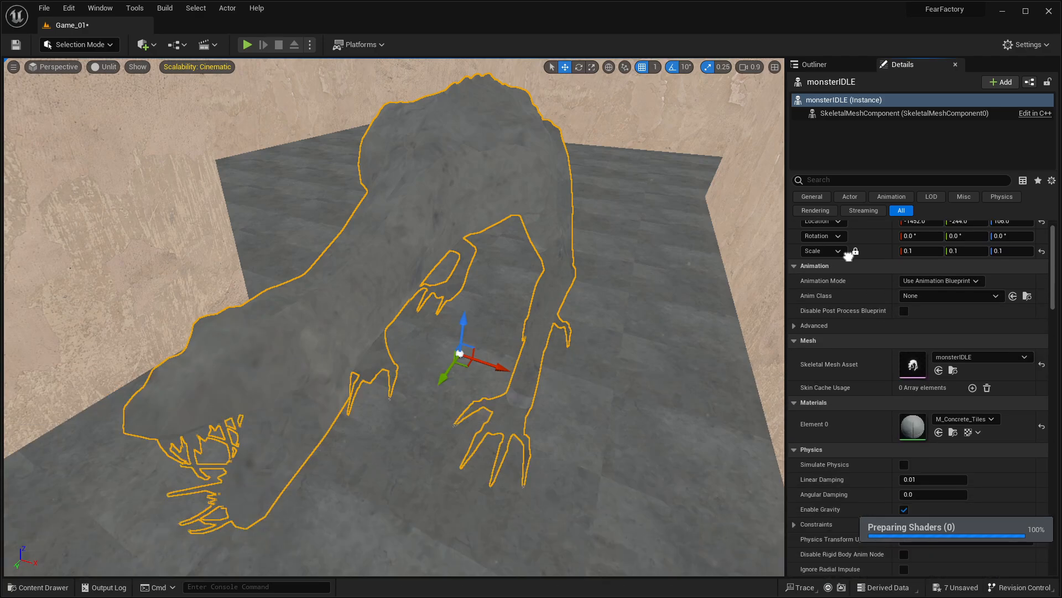
scroll(941, 360, "down", 1)
left_click(966, 415)
type("mons")
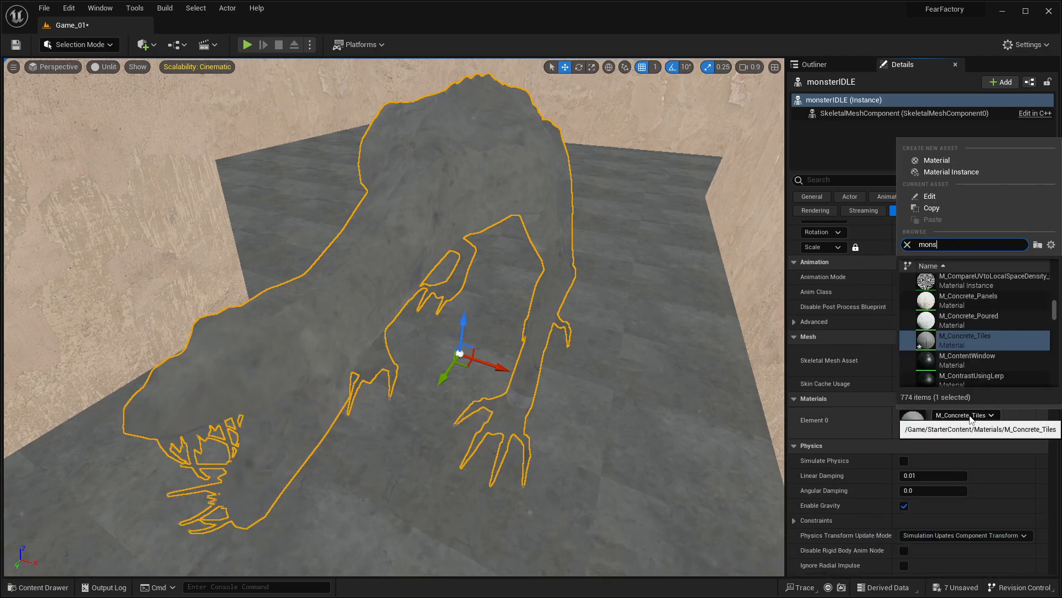
type("ter")
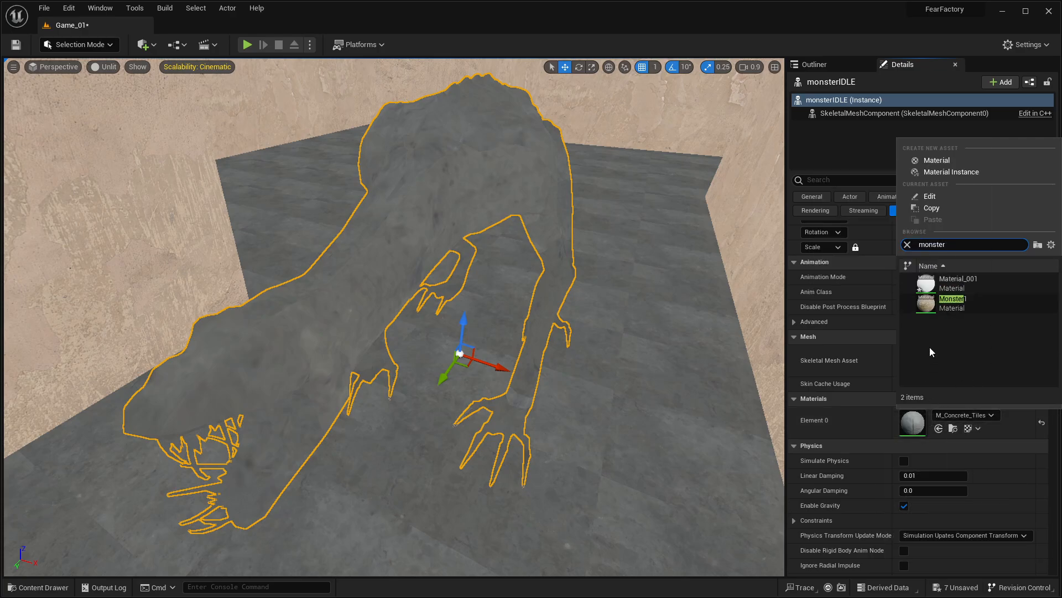
left_click(907, 244)
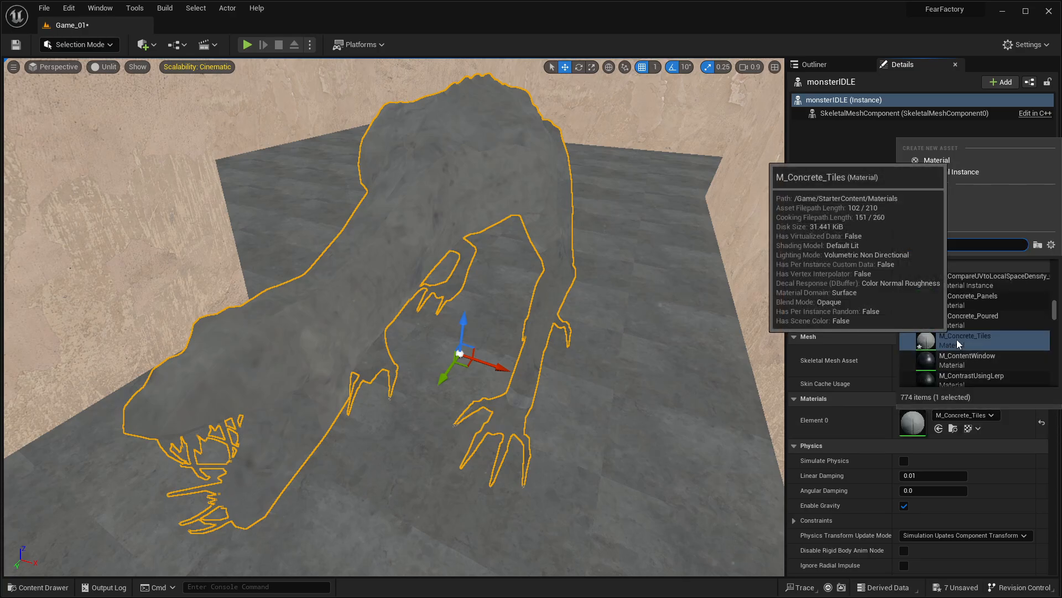
type("material")
left_click(971, 289)
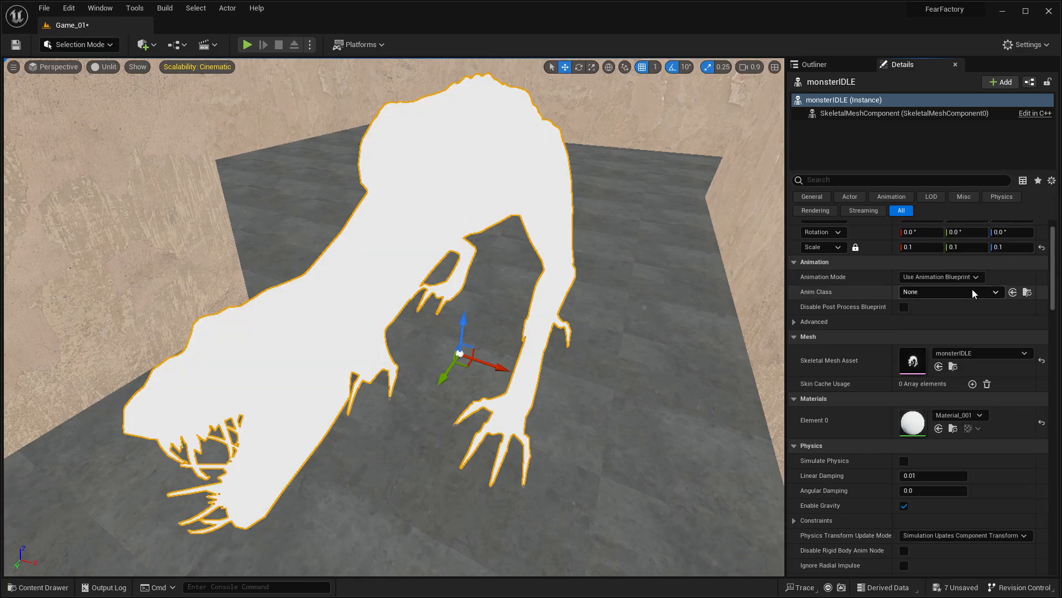
Step: Replace Material_001 on the monsterIDLE mesh's Element 0 with the Monster1 material
left_click(974, 416)
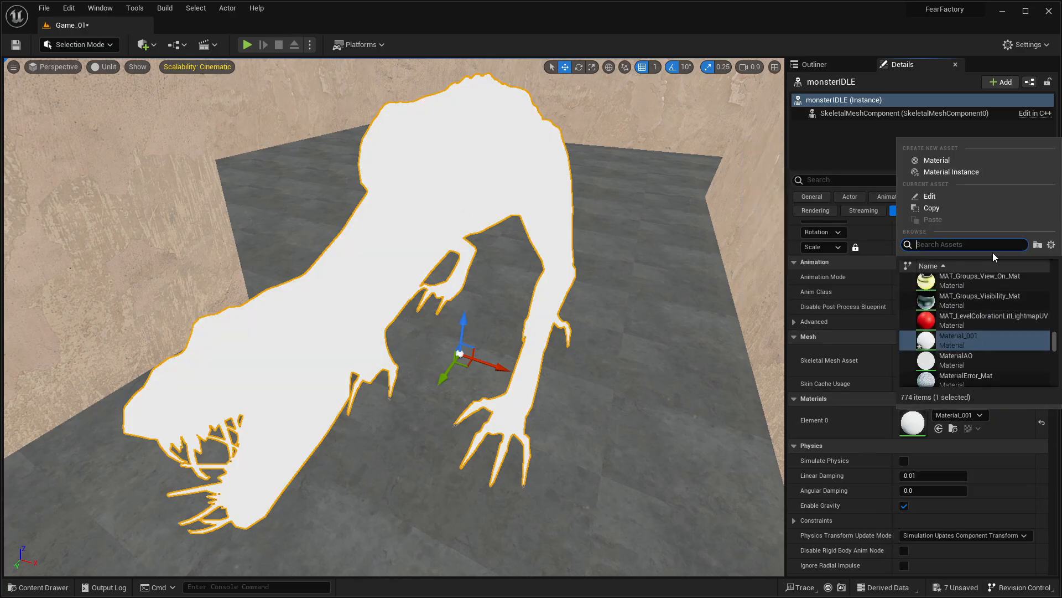
type("monst")
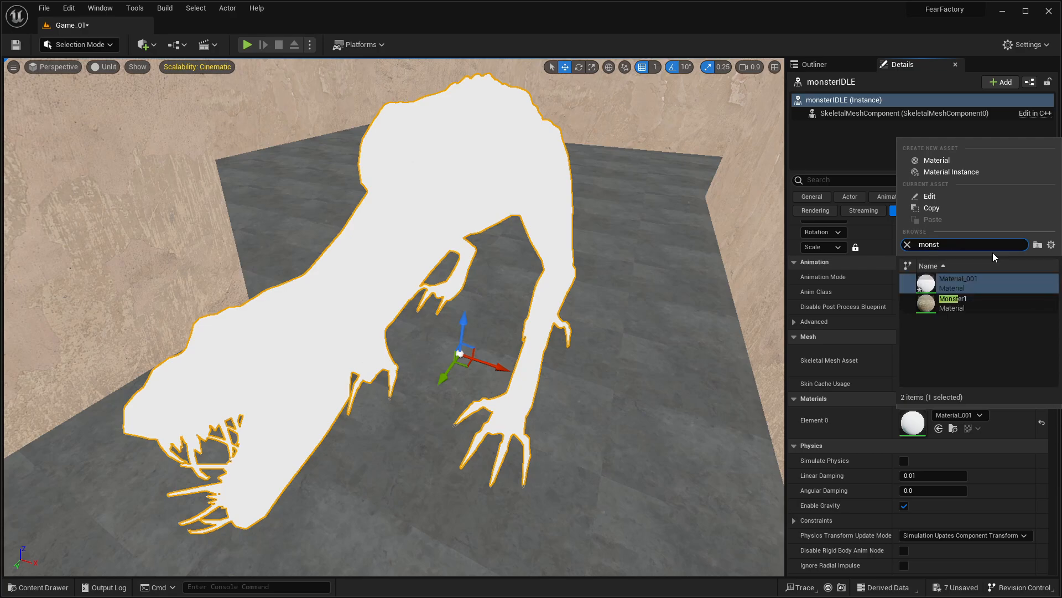
left_click(973, 300)
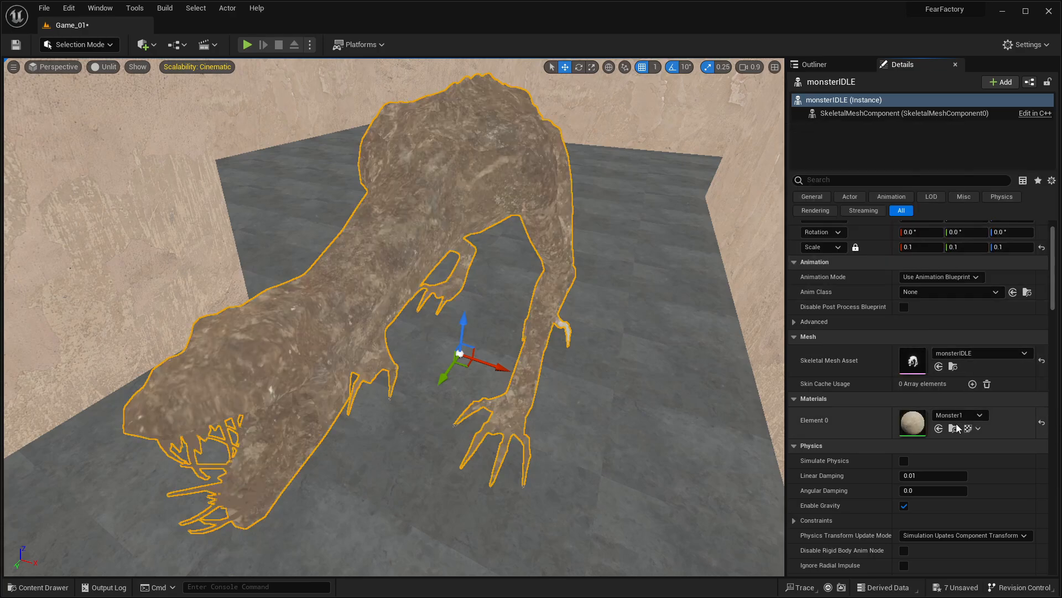
Step: Try the StarterContent material M_Tech_Hex_Tile on the monsterIDLE mesh's Element 0
left_click(958, 415)
scroll(988, 312, "down", 5)
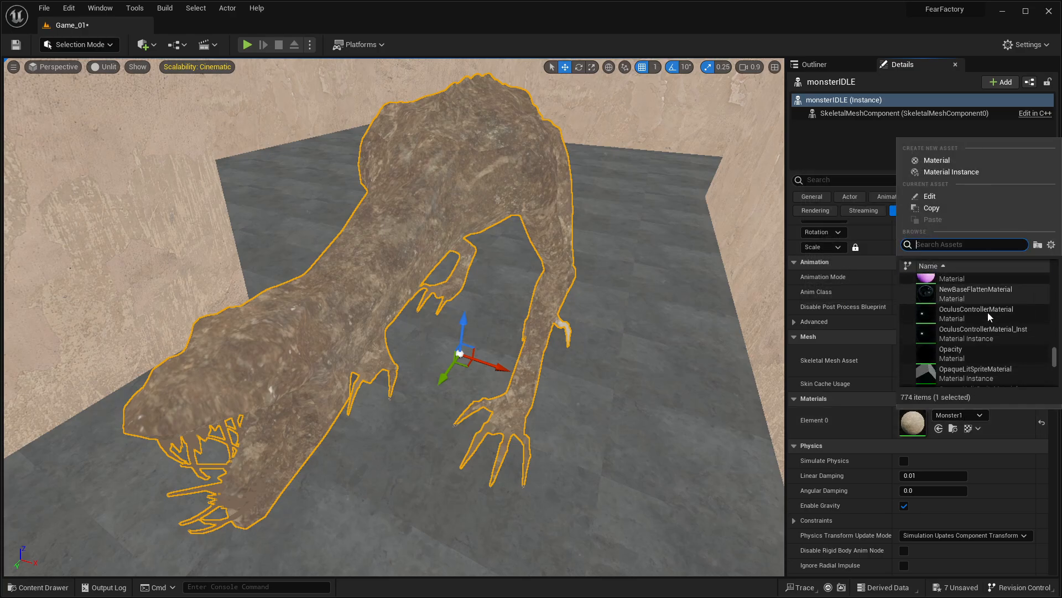
scroll(987, 331, "down", 5)
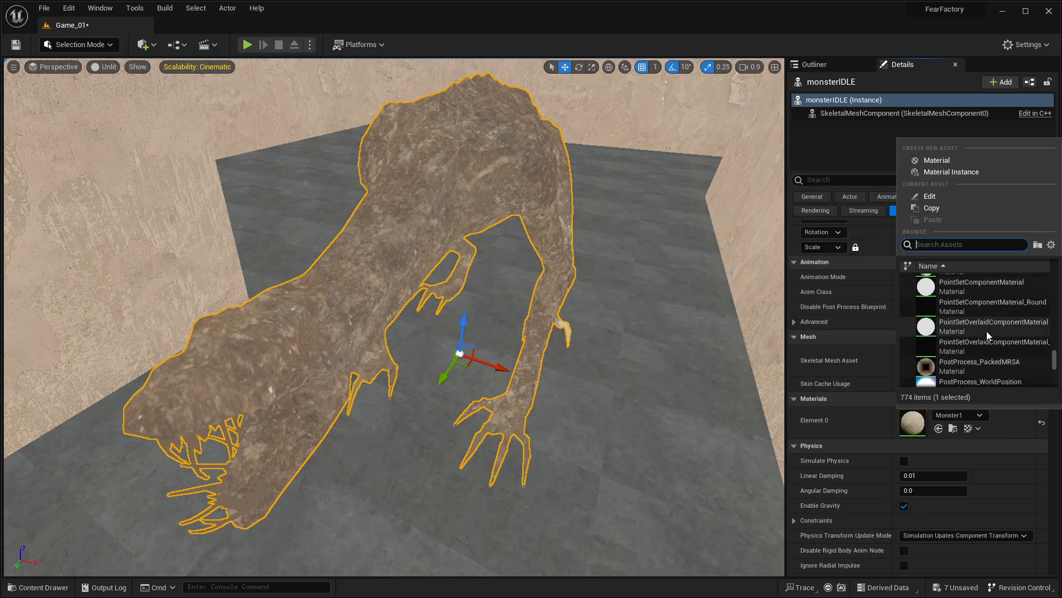
scroll(987, 331, "down", 10)
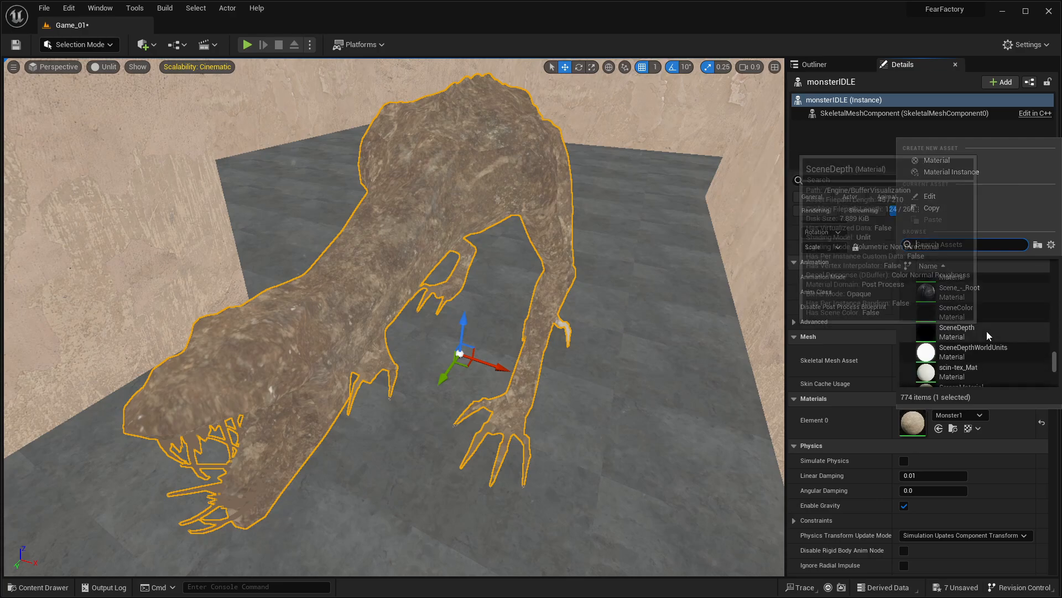
scroll(987, 331, "down", 5)
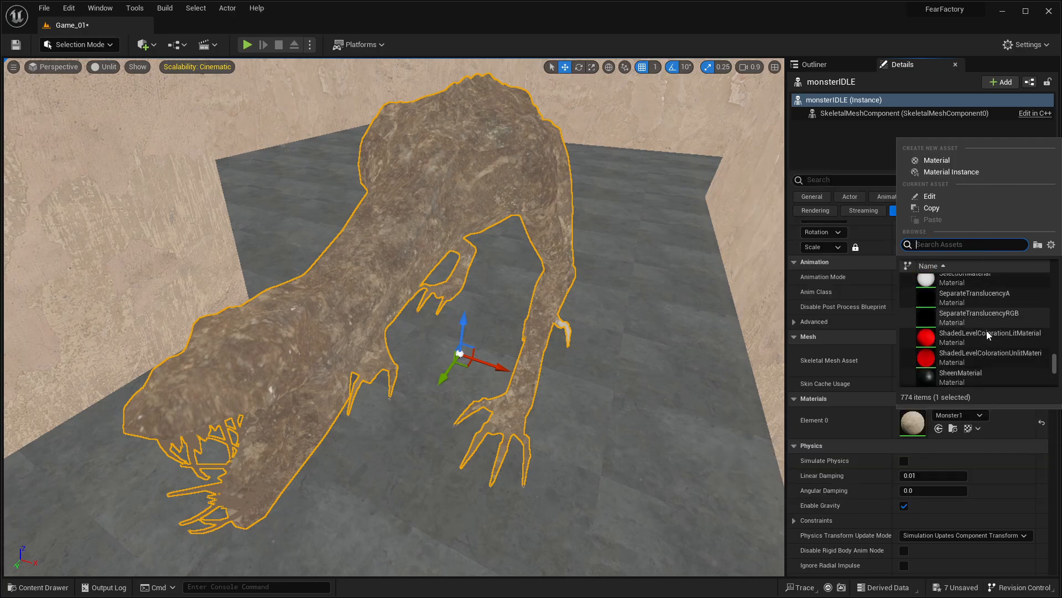
scroll(987, 330, "down", 8)
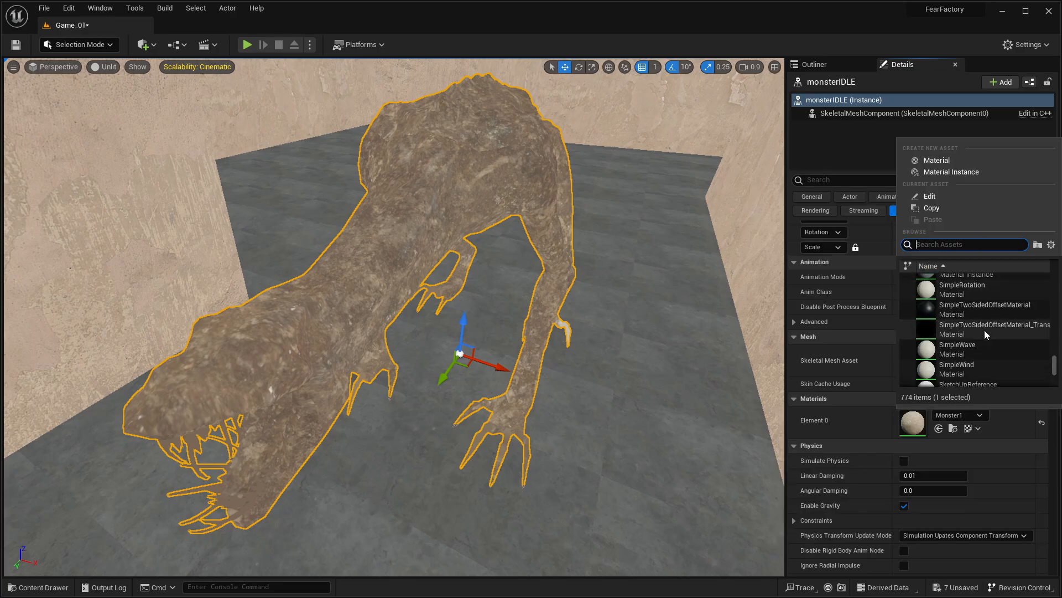
scroll(984, 329, "down", 8)
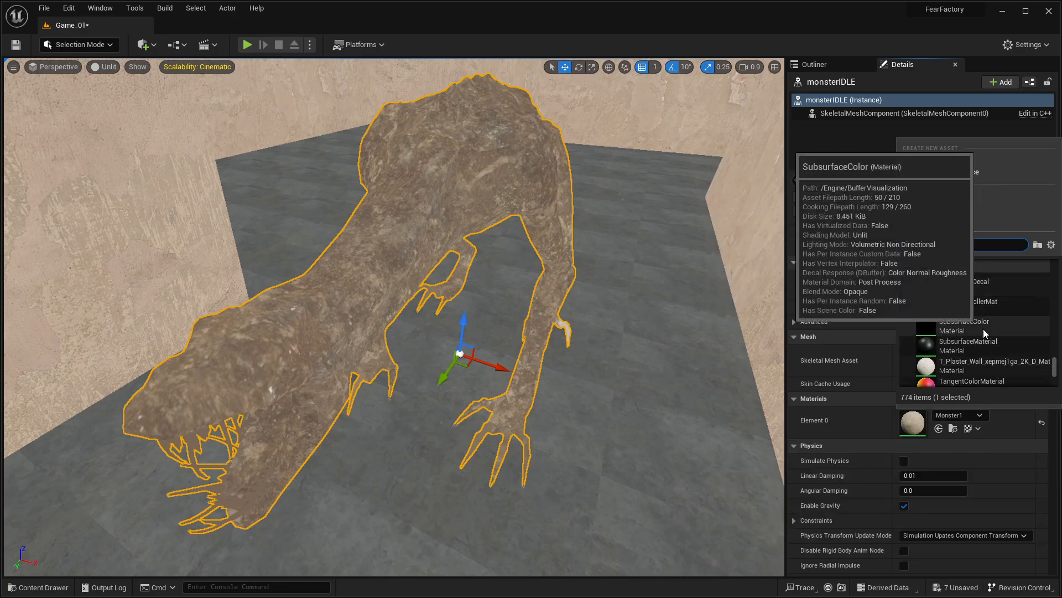
scroll(984, 329, "down", 2)
scroll(984, 328, "down", 5)
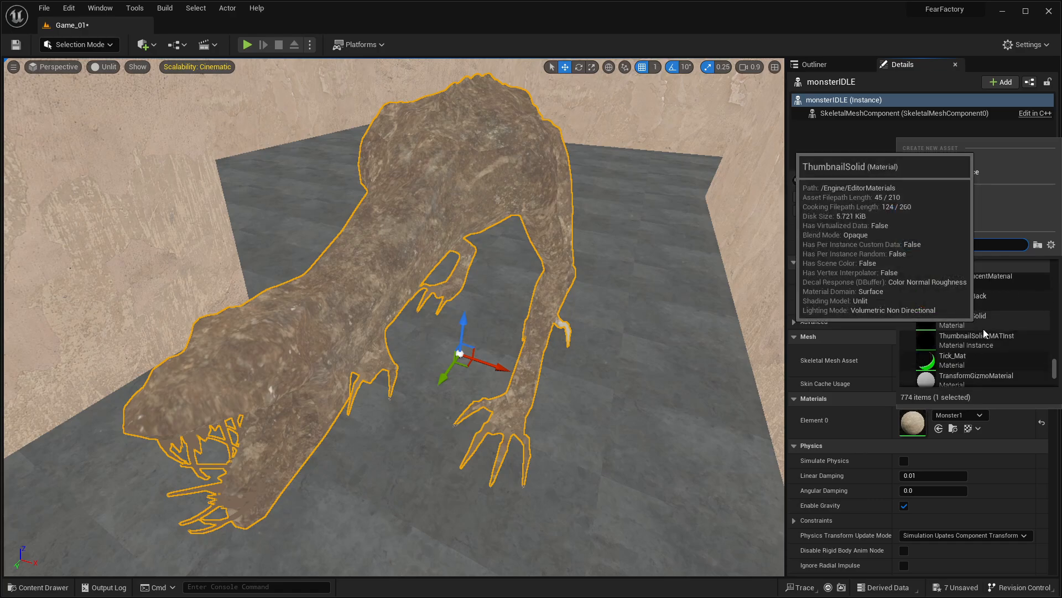
scroll(984, 329, "down", 6)
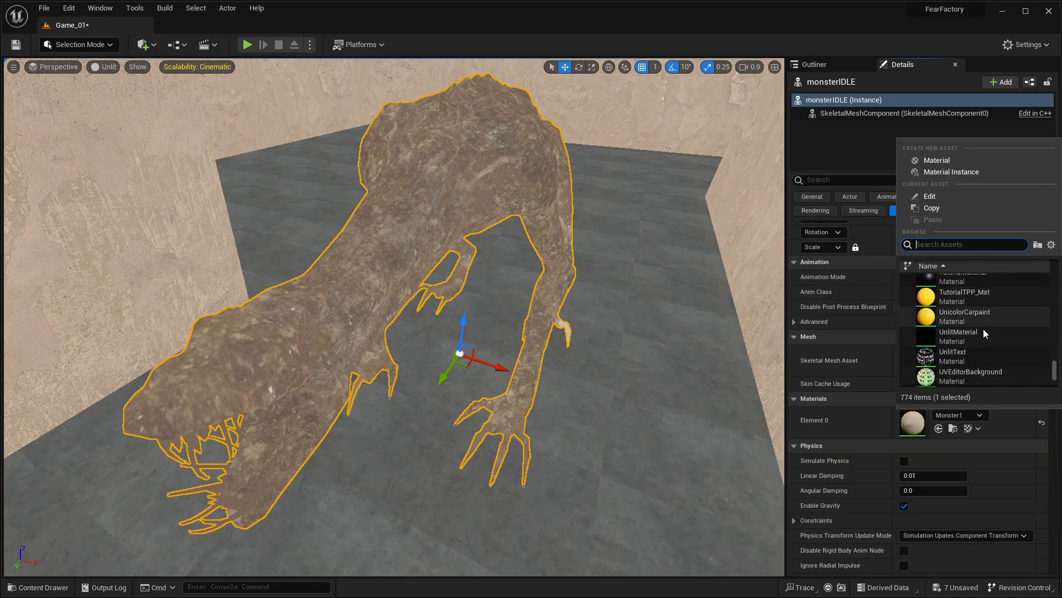
scroll(983, 328, "down", 5)
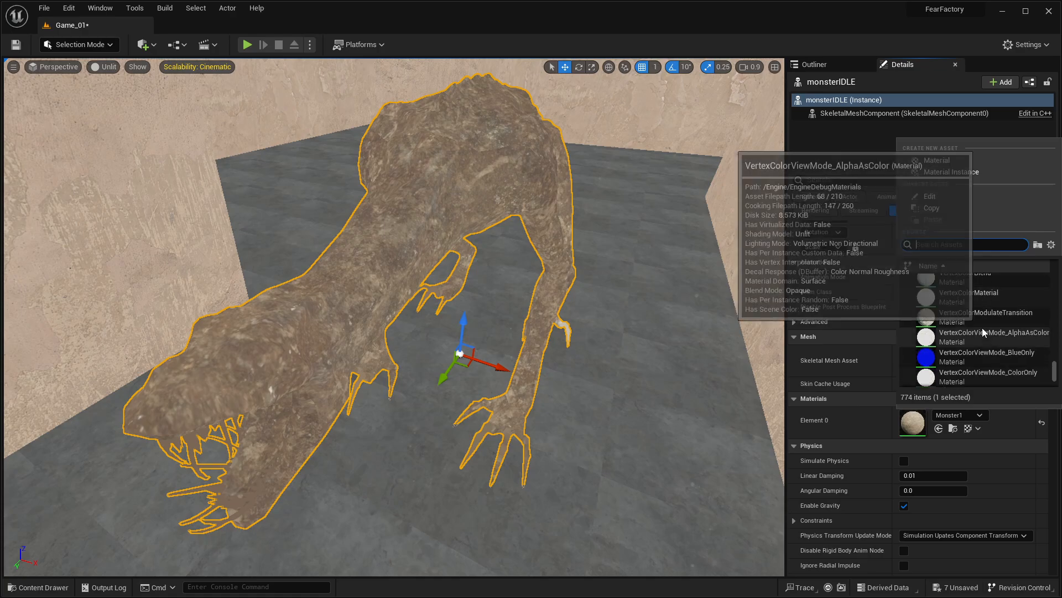
scroll(981, 327, "down", 5)
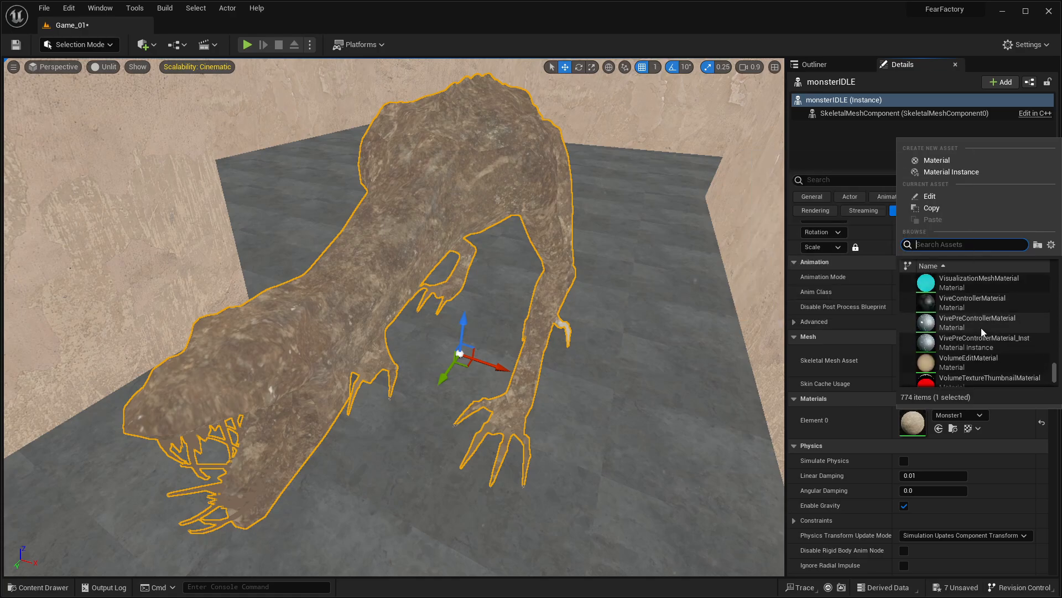
scroll(981, 328, "down", 5)
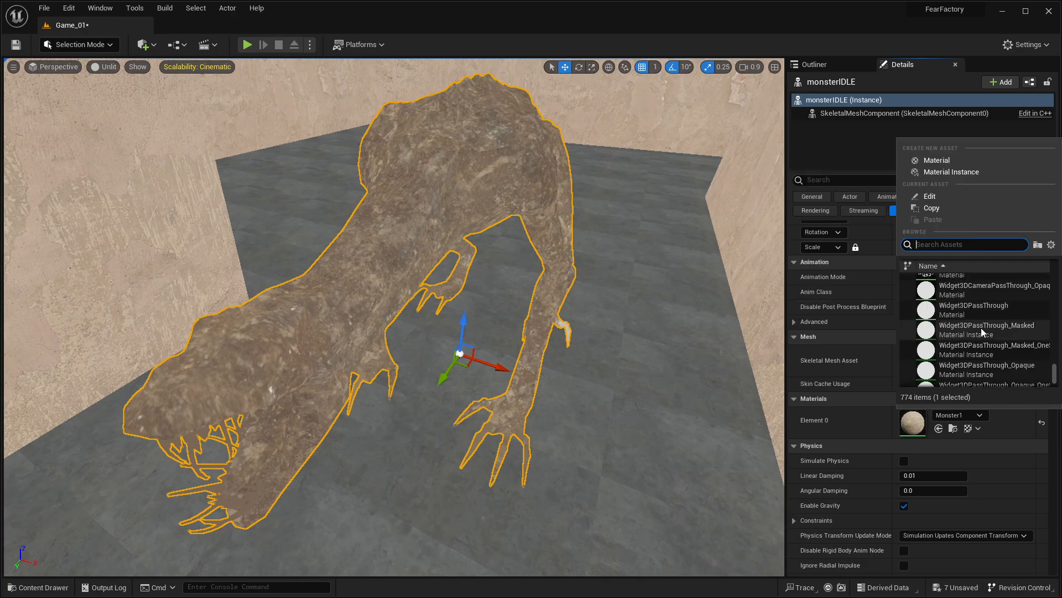
scroll(979, 330, "down", 3)
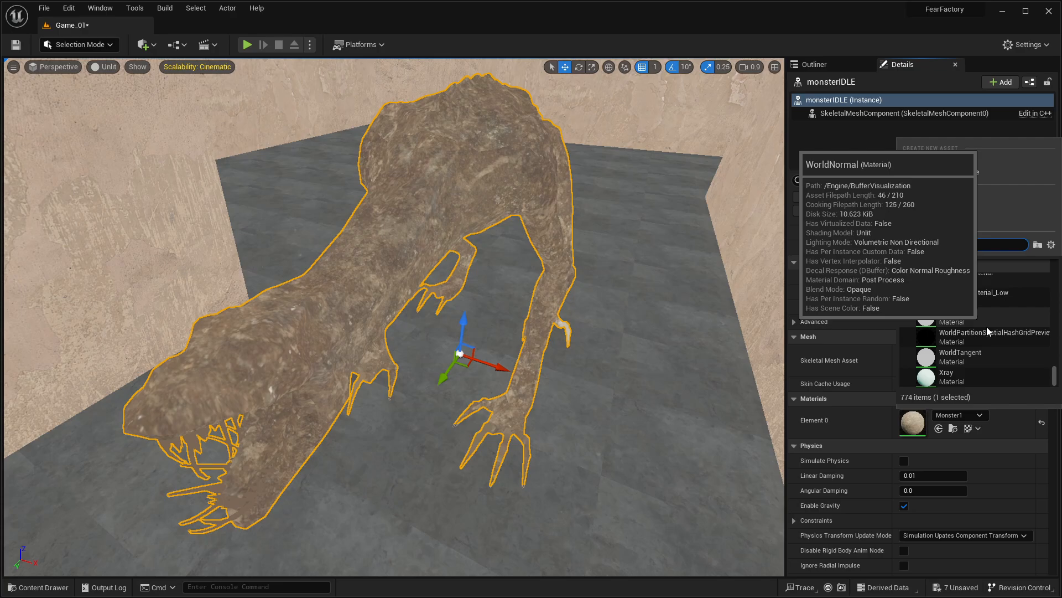
scroll(981, 377, "up", 5)
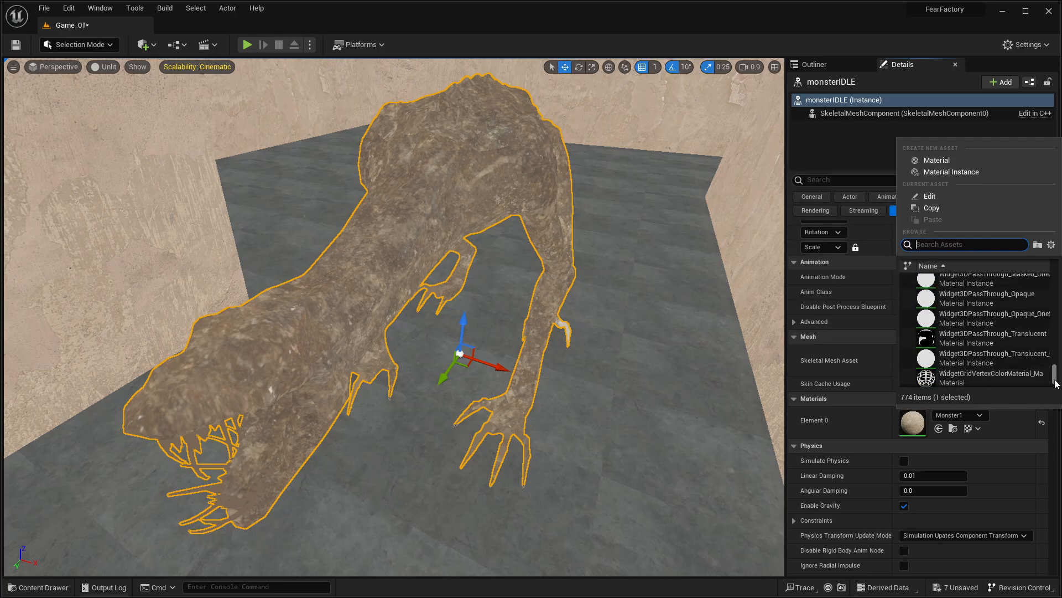
scroll(1011, 357, "up", 15)
scroll(1011, 348, "up", 10)
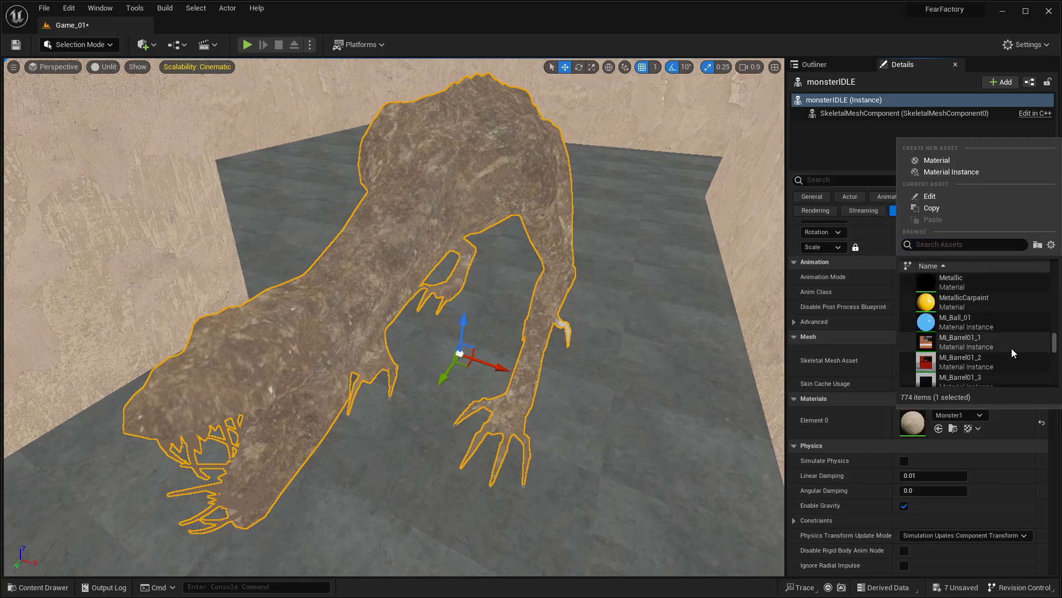
scroll(1009, 348, "up", 3)
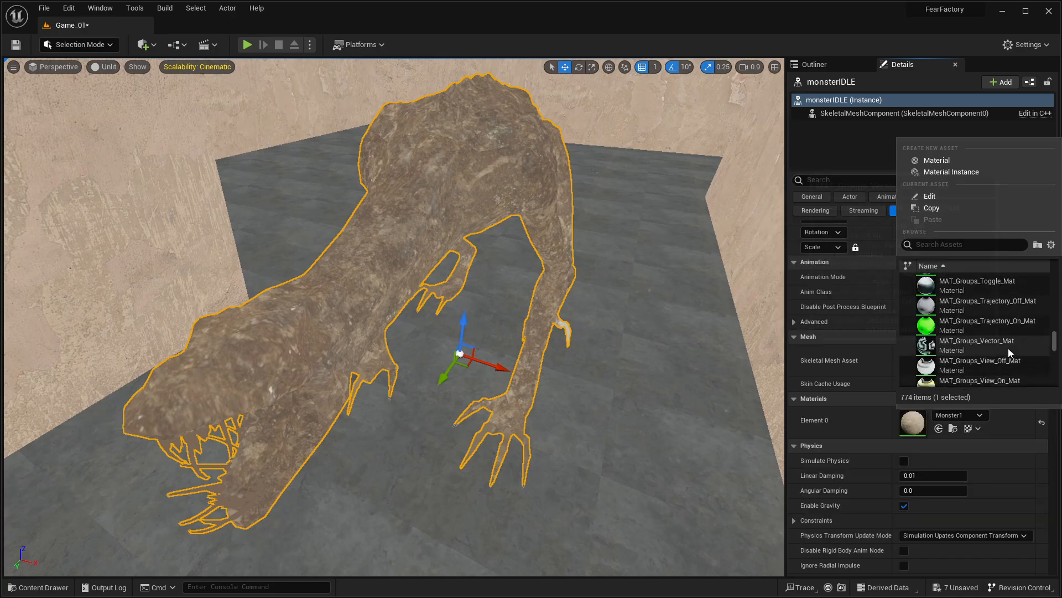
scroll(1007, 349, "up", 5)
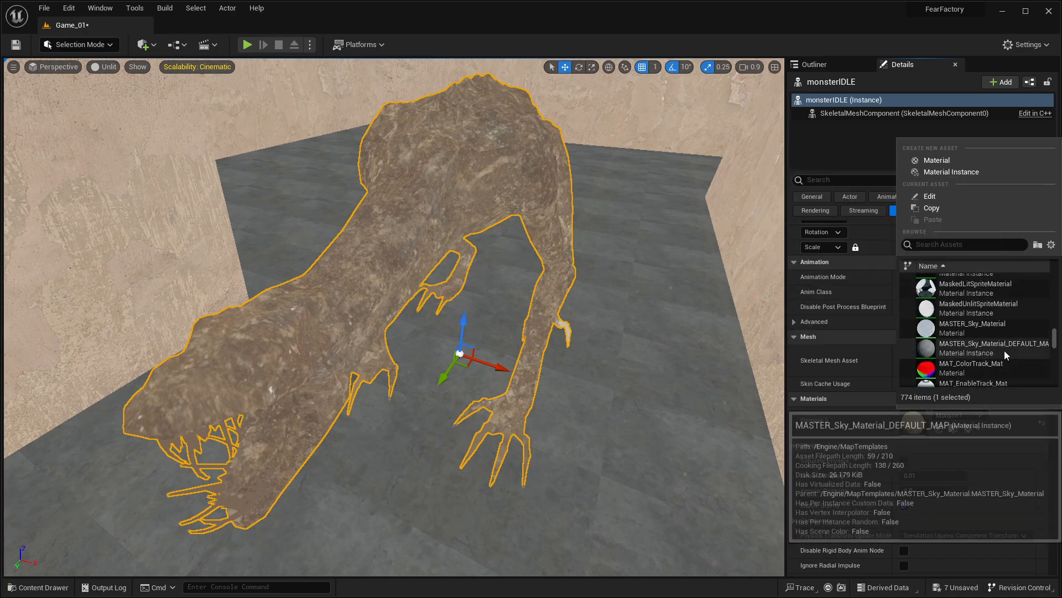
scroll(978, 324, "up", 4)
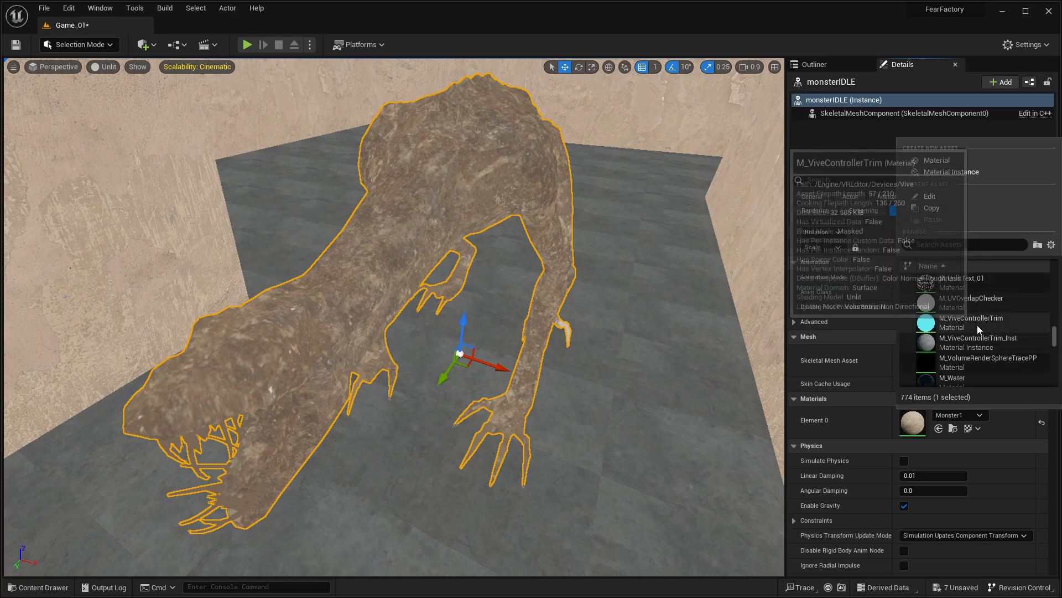
scroll(977, 304, "up", 3)
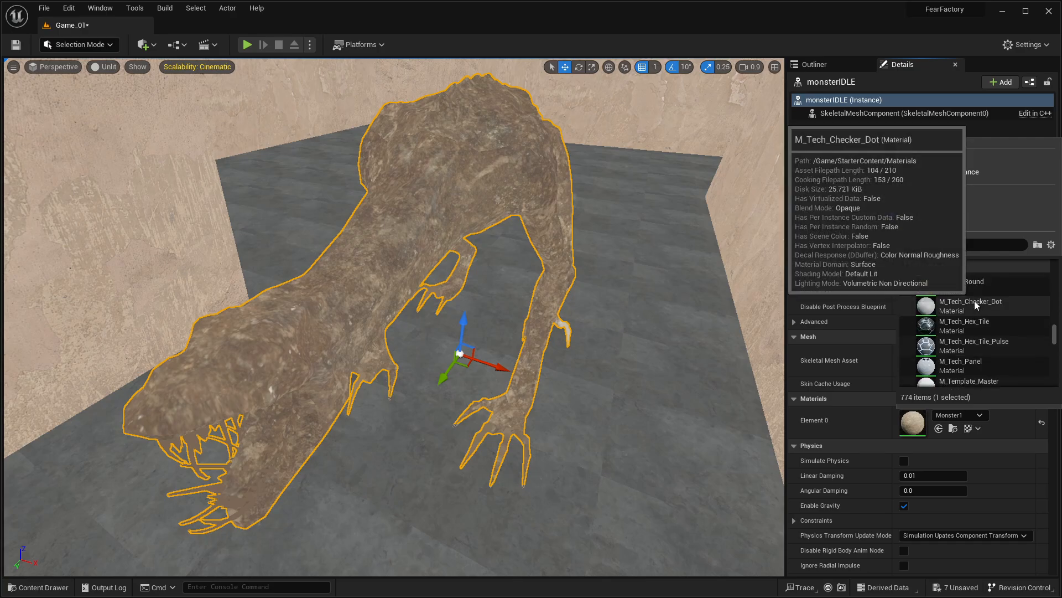
left_click(965, 321)
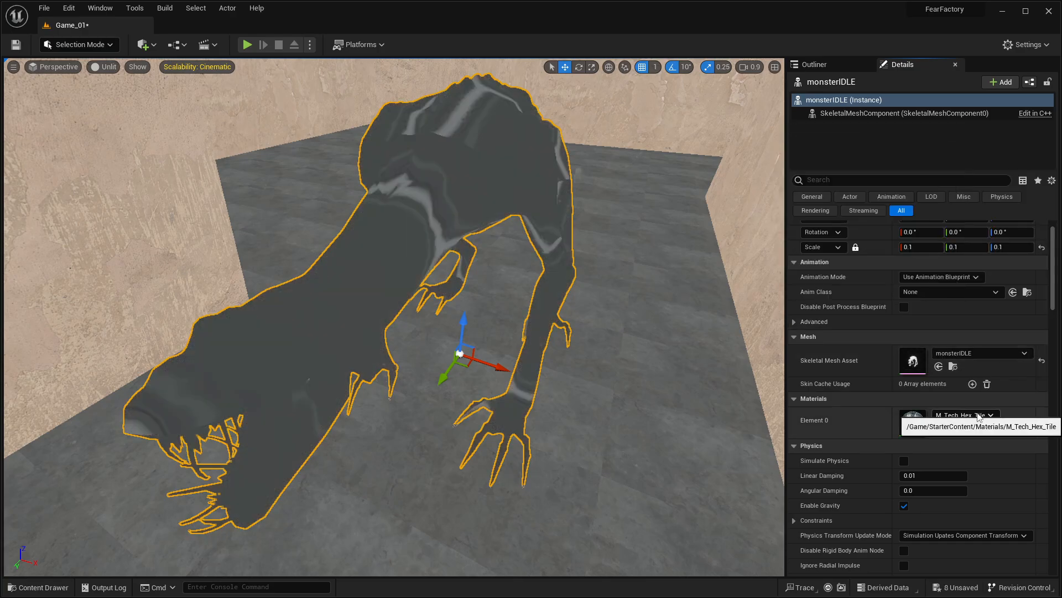
Step: Assign the M_ProcGrid material to Element 0 of the monsterIDLE mesh
left_click(978, 413)
left_click(975, 360)
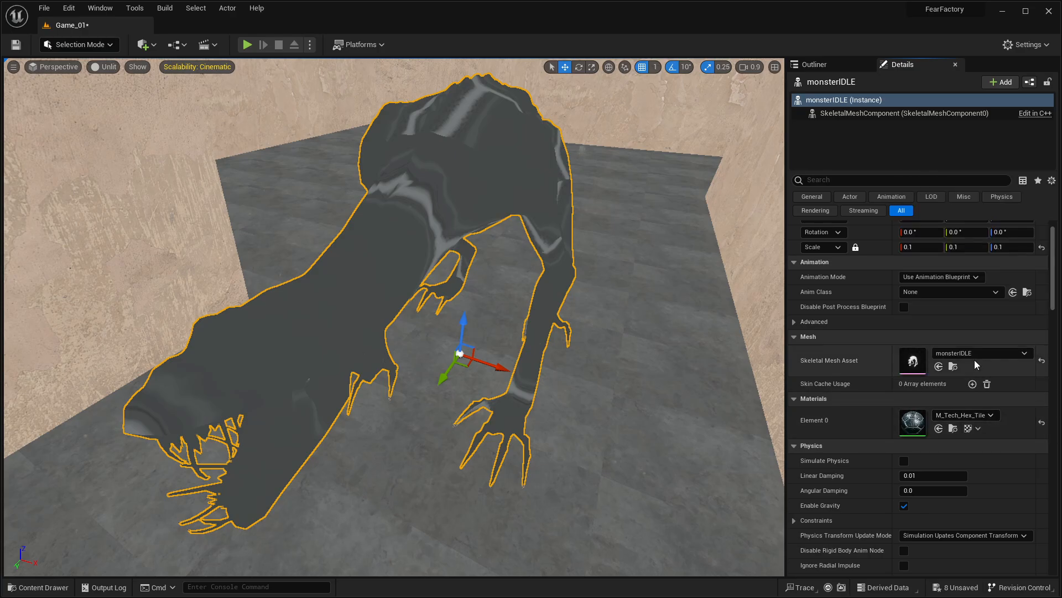
left_click(977, 412)
scroll(967, 351, "up", 3)
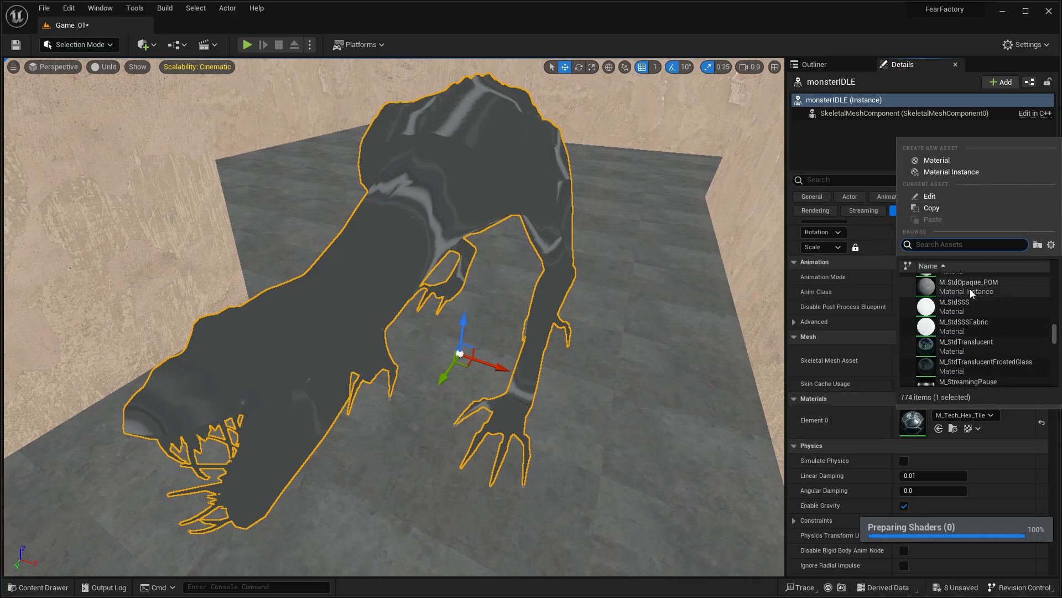
scroll(981, 300, "up", 5)
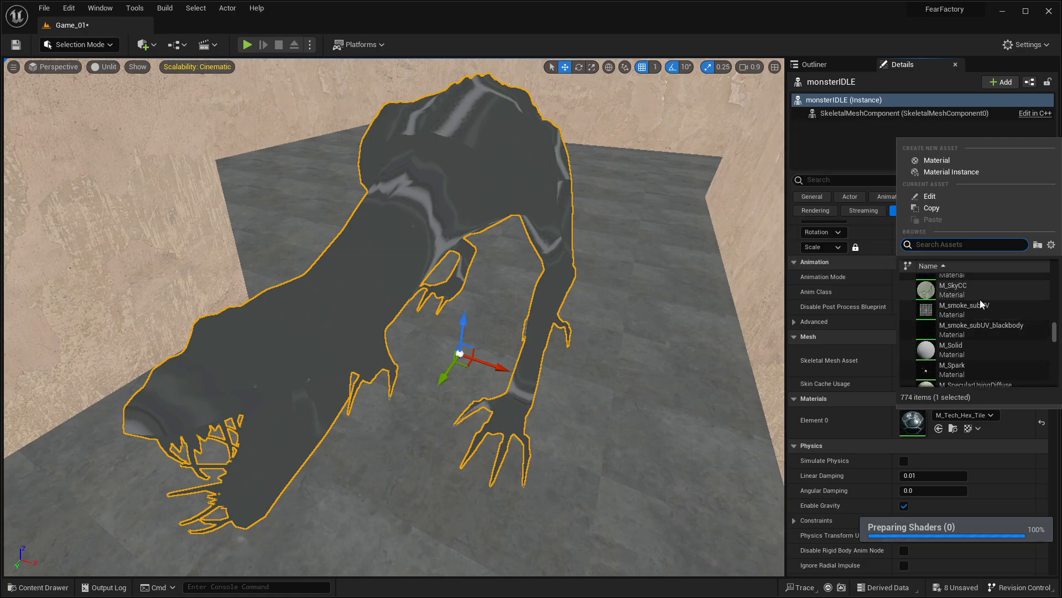
scroll(980, 299, "up", 4)
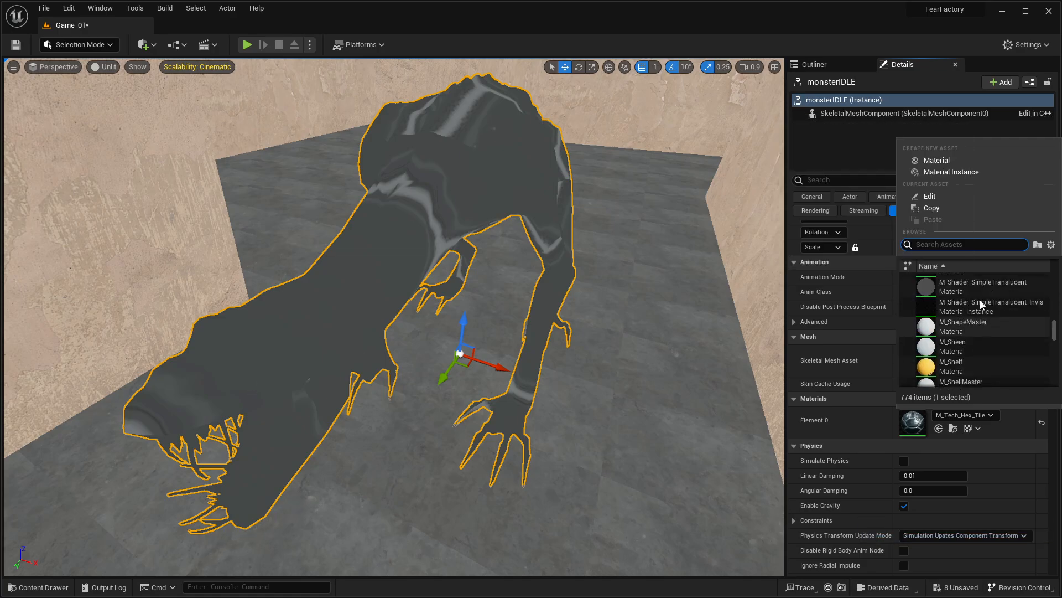
scroll(981, 300, "up", 3)
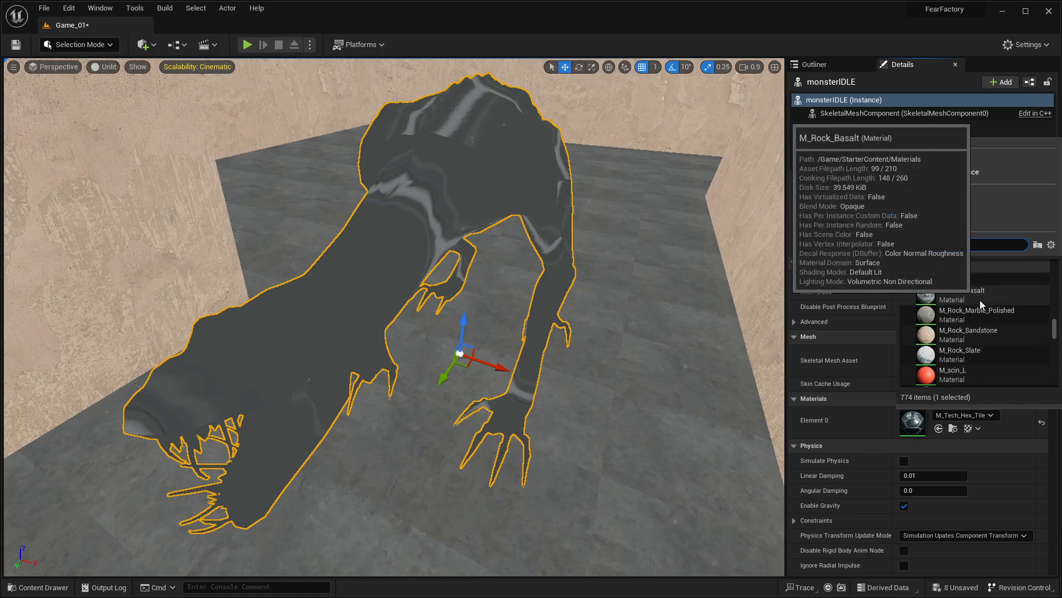
scroll(996, 324, "up", 4)
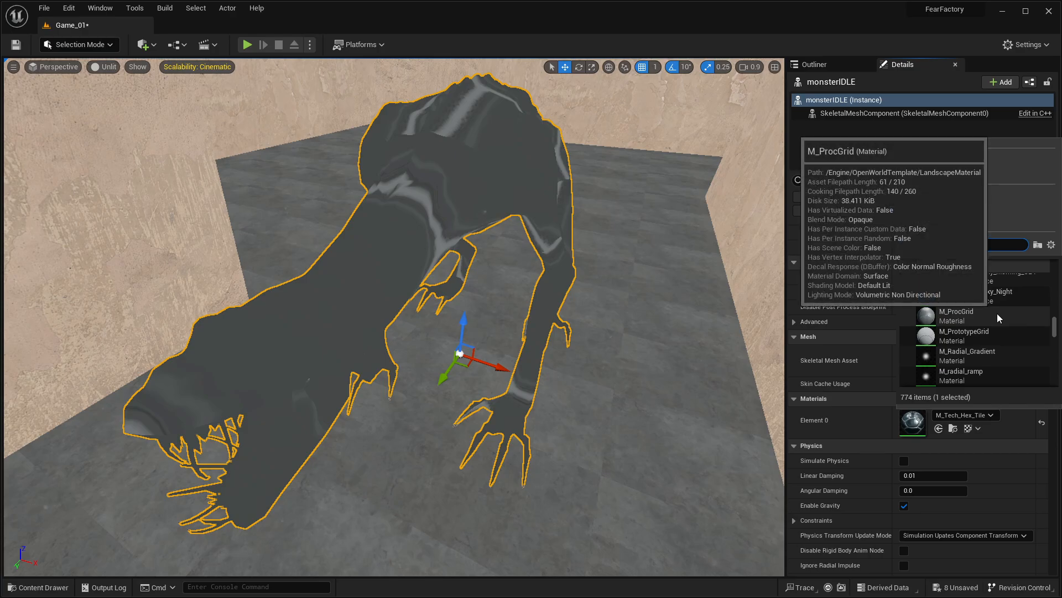
left_click(997, 314)
Step: Look through the available material assets for the monsterIDLE mesh's Element 0, from the M_ProcGrid entry back to the M_Floor entries
left_click(976, 416)
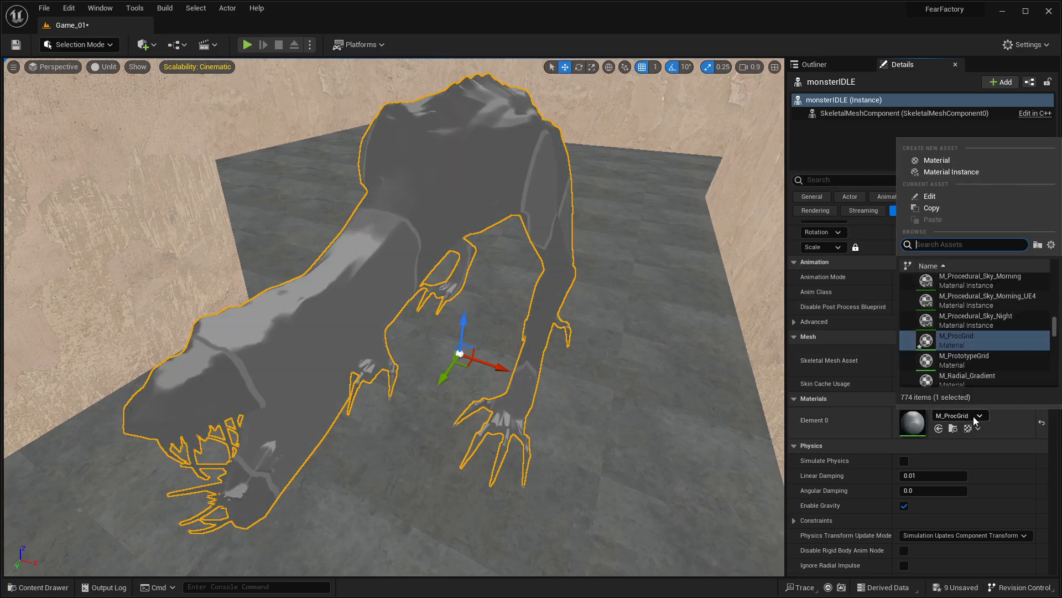
left_click(977, 416)
scroll(977, 406, "down", 1)
left_click(978, 405)
scroll(976, 352, "down", 3)
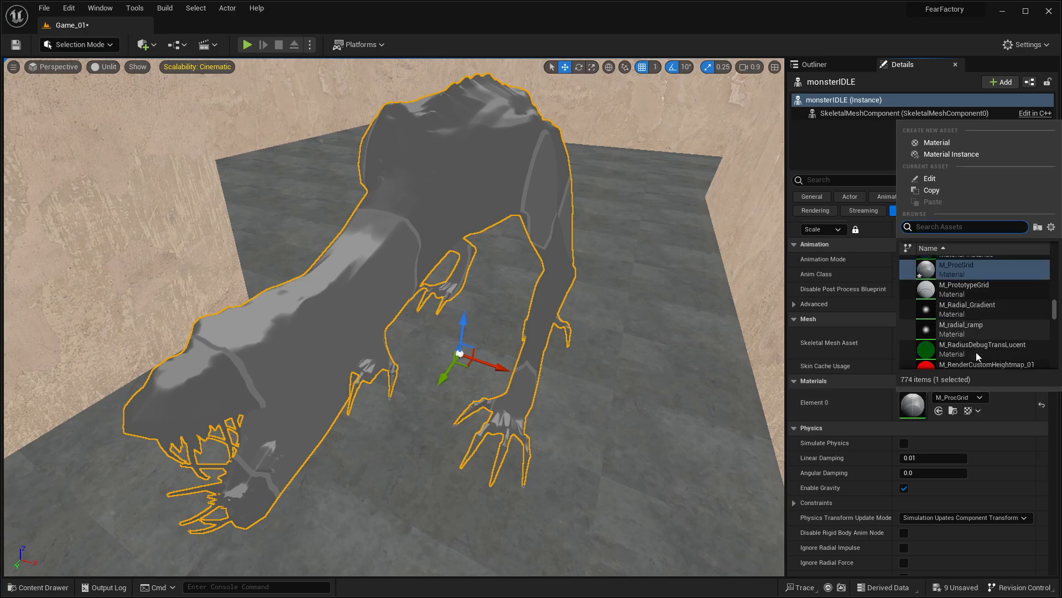
scroll(974, 310, "up", 5)
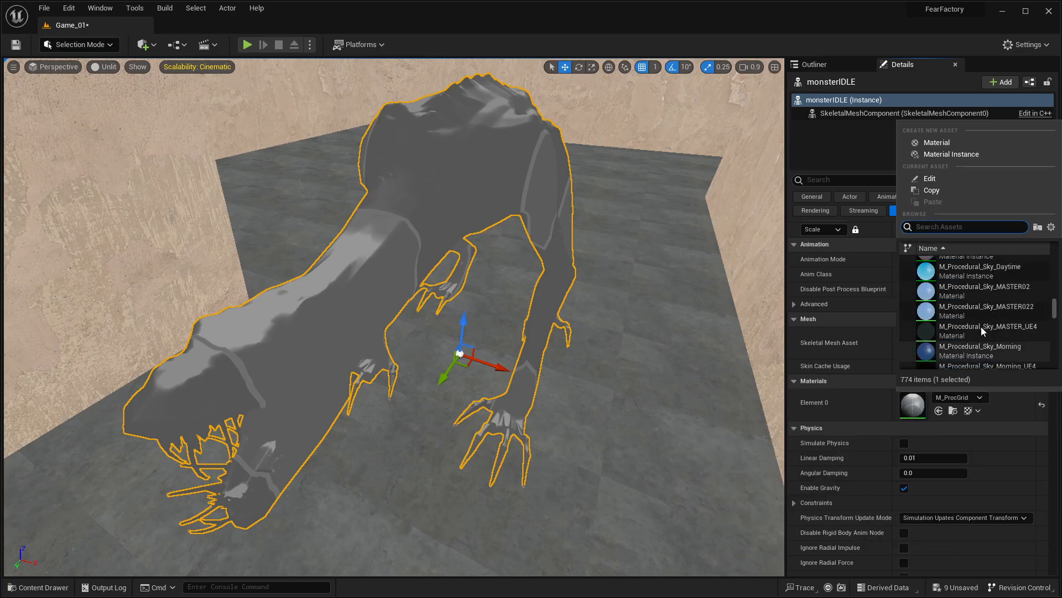
scroll(982, 331, "up", 5)
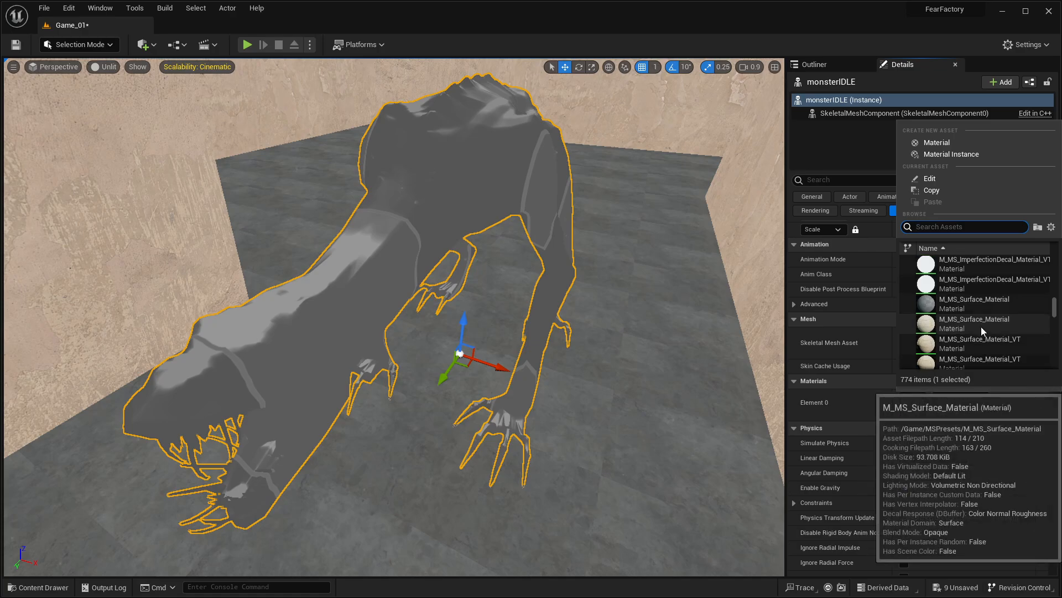
scroll(982, 330, "up", 5)
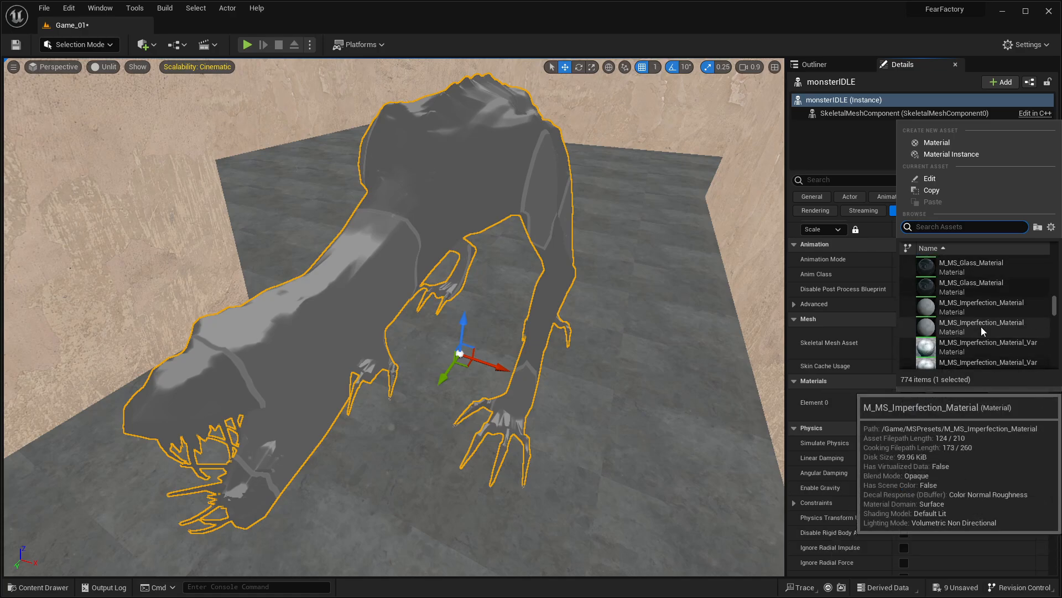
scroll(981, 327, "up", 5)
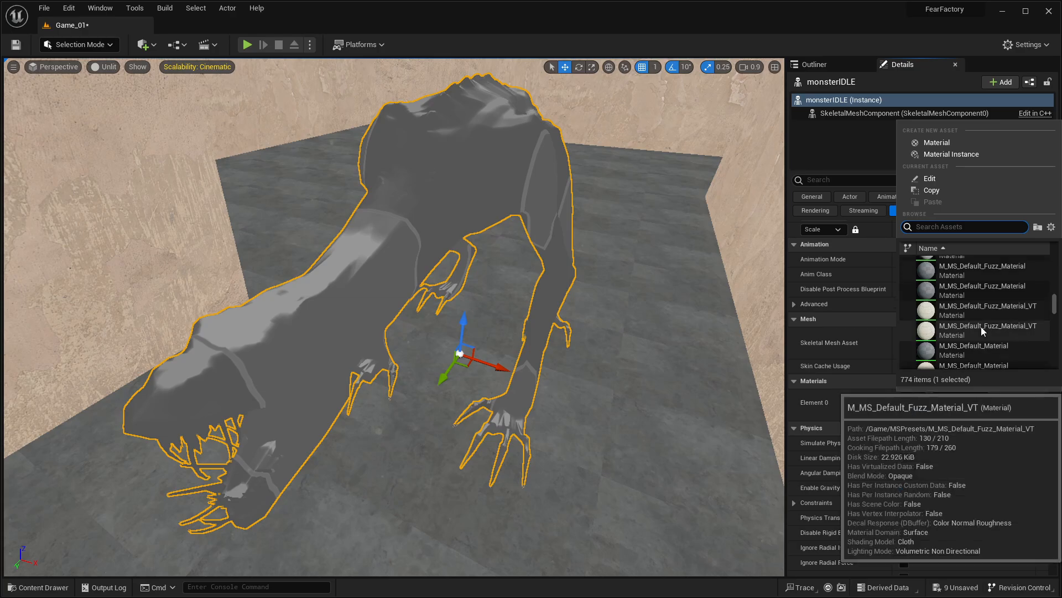
scroll(981, 326, "up", 5)
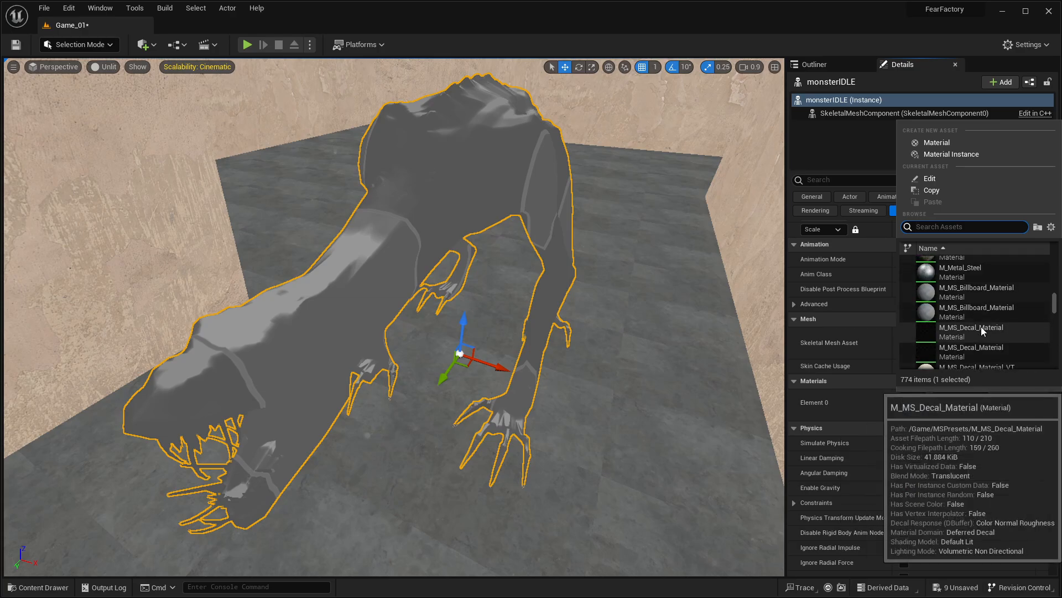
scroll(981, 326, "up", 5)
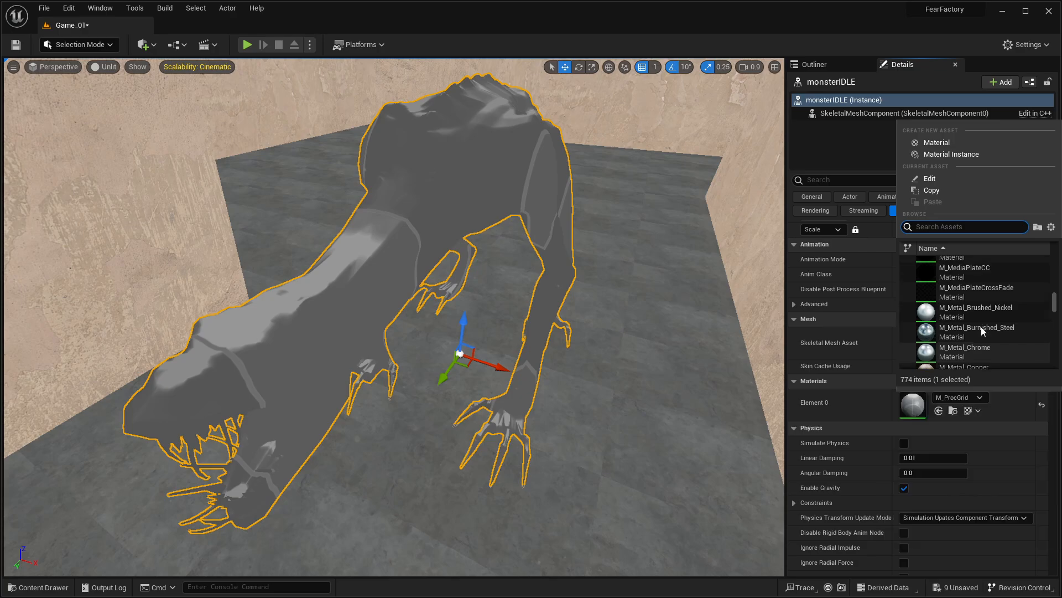
scroll(981, 327, "up", 5)
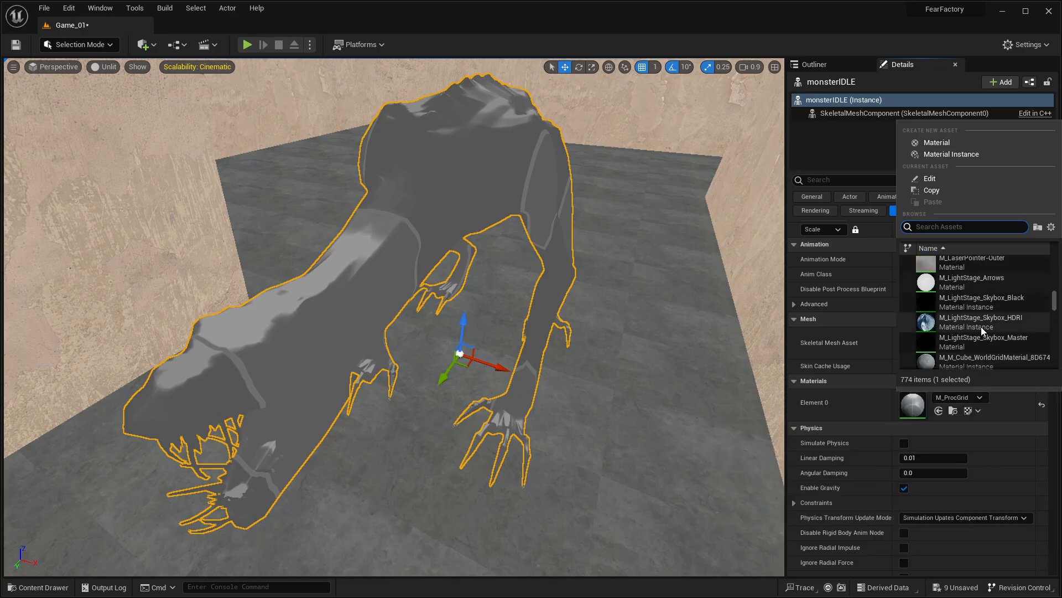
scroll(981, 327, "up", 3)
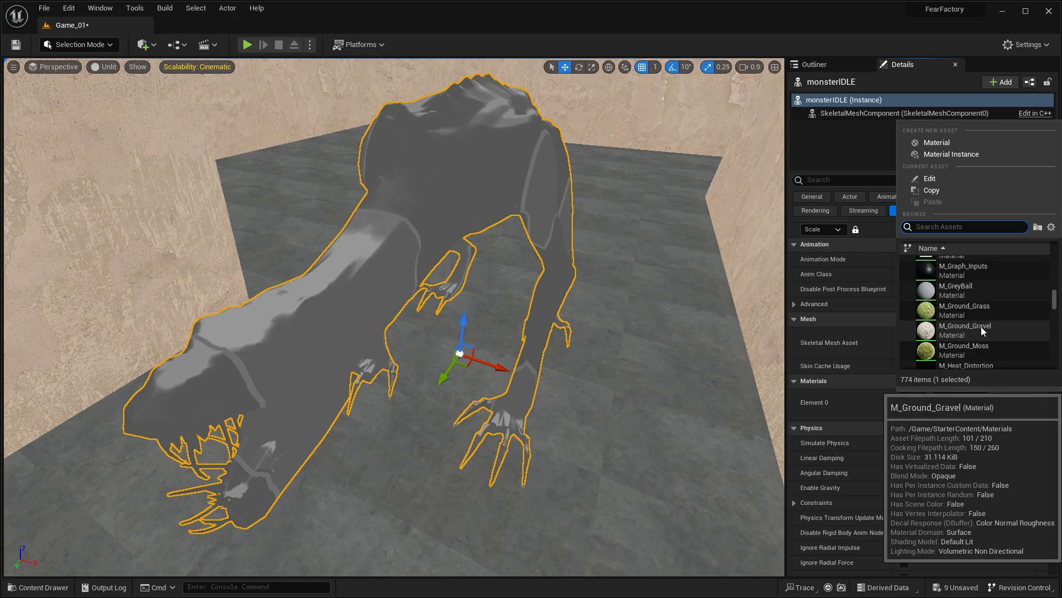
scroll(981, 326, "up", 4)
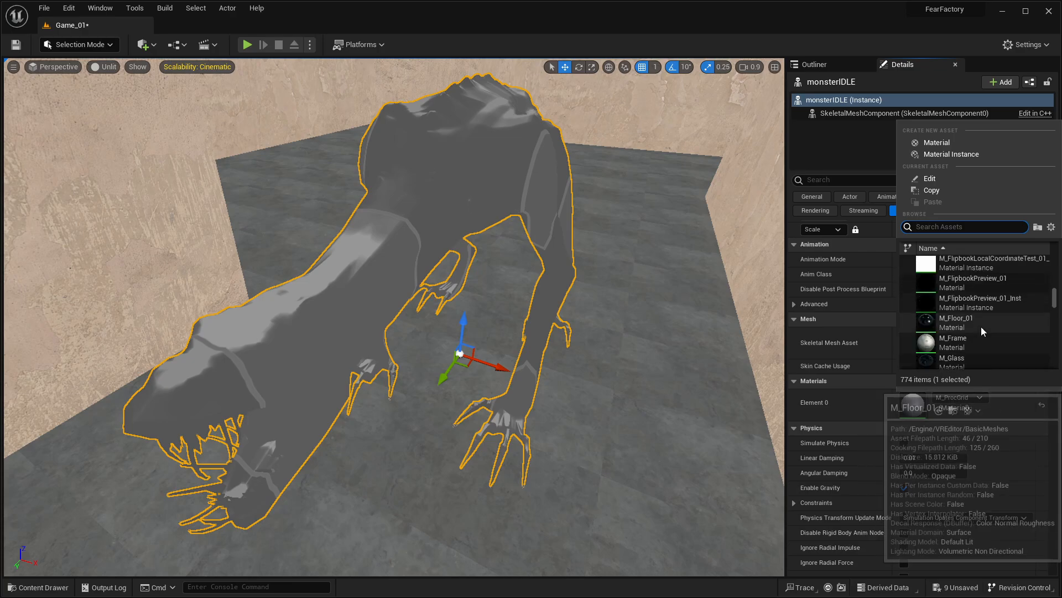
scroll(981, 327, "up", 4)
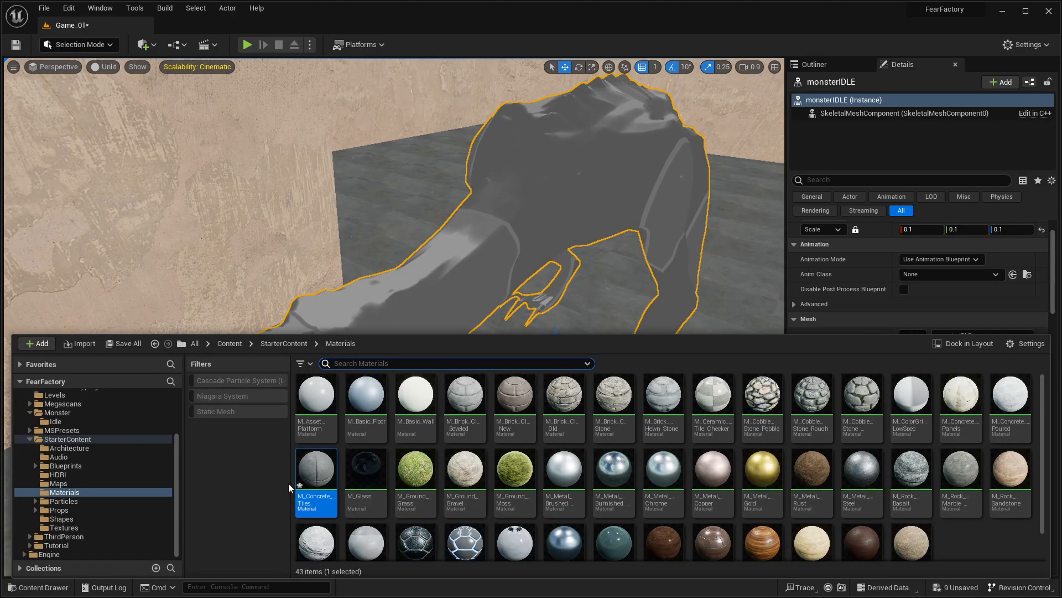
Step: Try M_Ceramic_Tile_Checker and M_Brick_Clay_Beveled from the StarterContent Materials folder on the monsterIDLE mesh
scroll(489, 464, "down", 1)
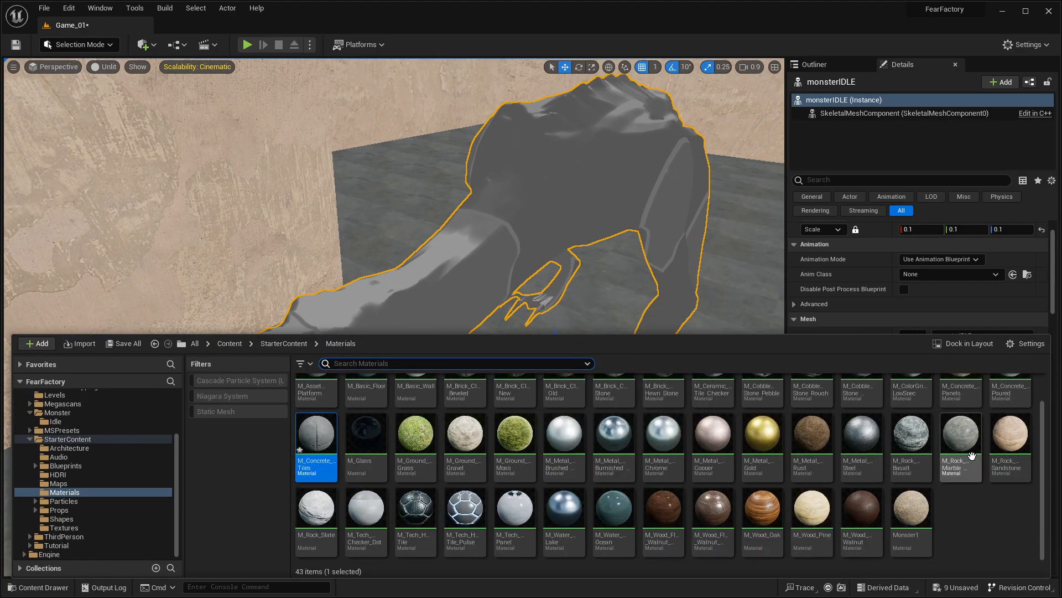
scroll(940, 443, "up", 1)
left_click_drag(708, 405, 550, 233)
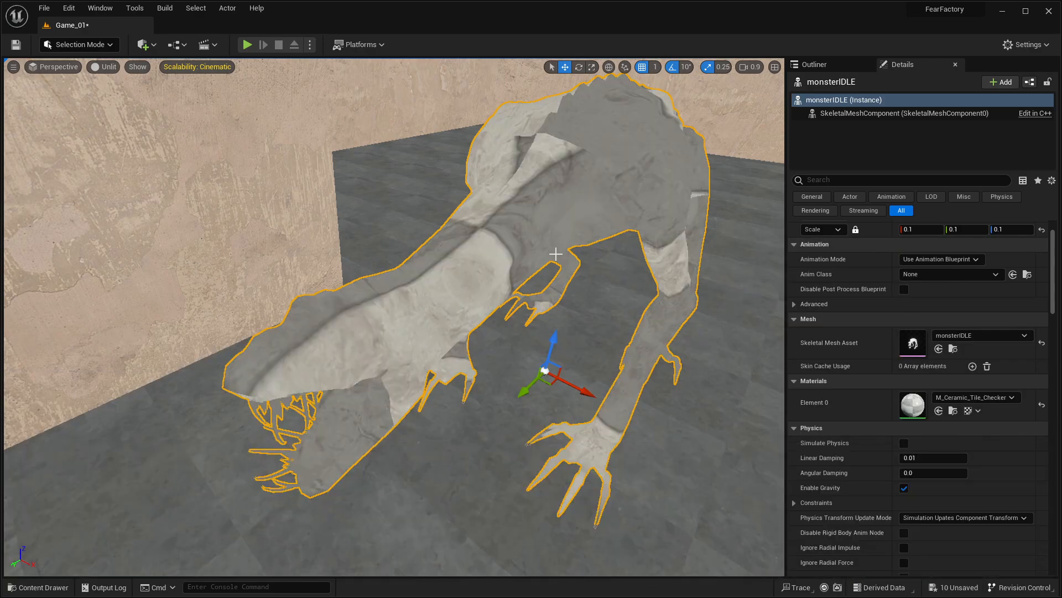
key("ctrl+space")
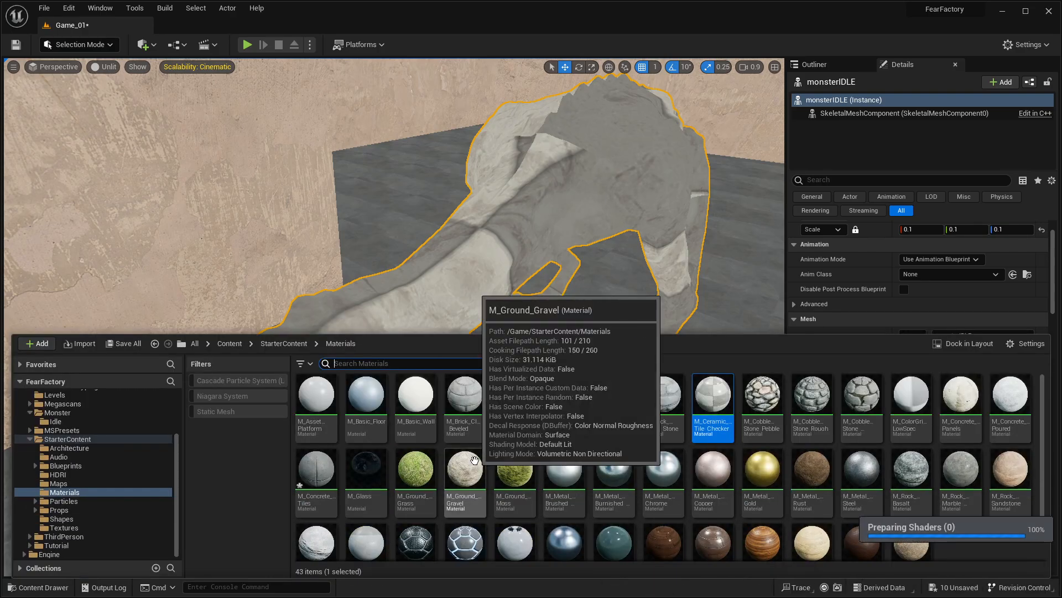
left_click_drag(471, 410, 473, 348)
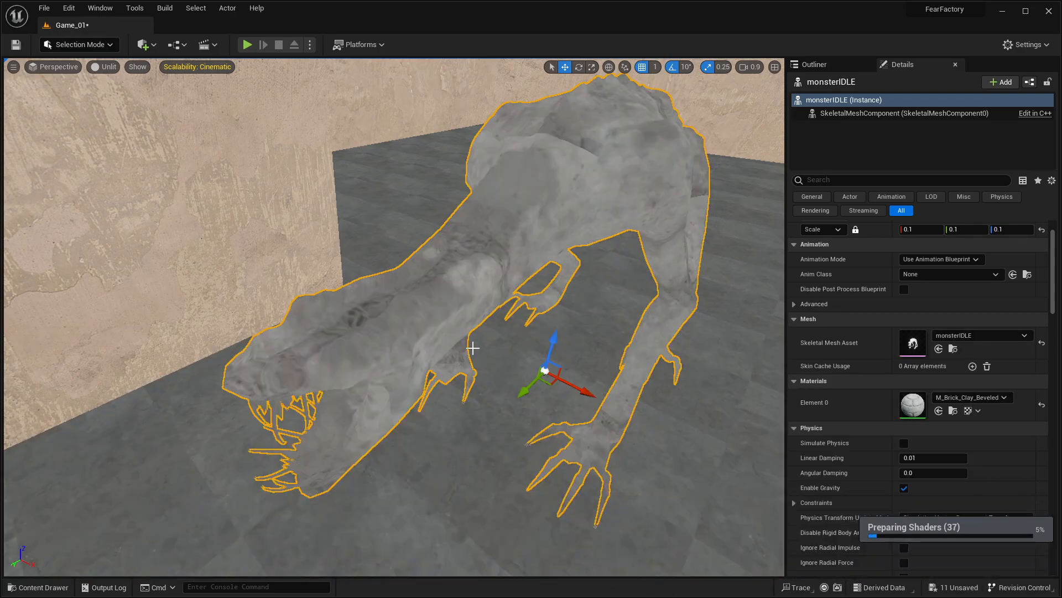
Step: Try the StarterContent material M_Concrete_Tiles on the monsterIDLE mesh and inspect it from another angle
key("ctrl+space")
left_click_drag(328, 476, 375, 316)
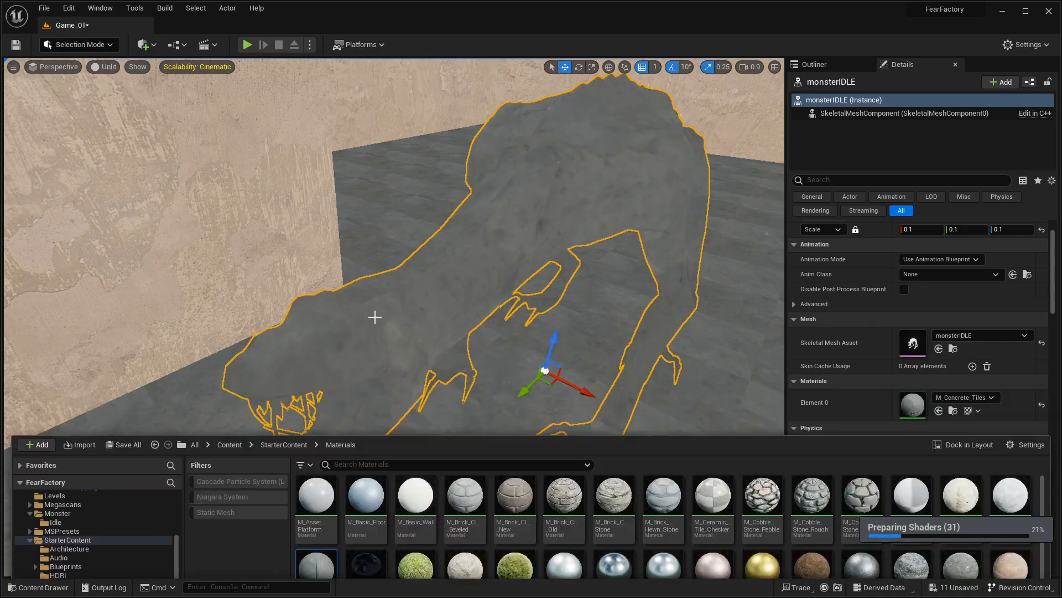
right_click_drag(320, 457, 442, 430)
key("a")
key("e")
Step: Open the M_Concrete_Tiles material for editing at the TexCoord[0] node in its tile variation mask group
key("ctrl+space")
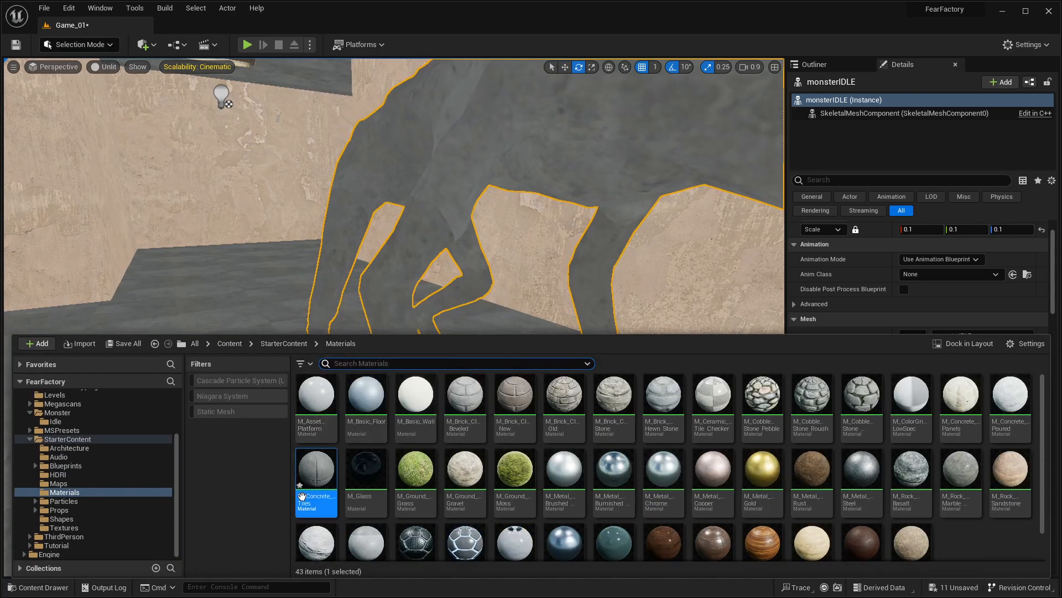
double_click(308, 487)
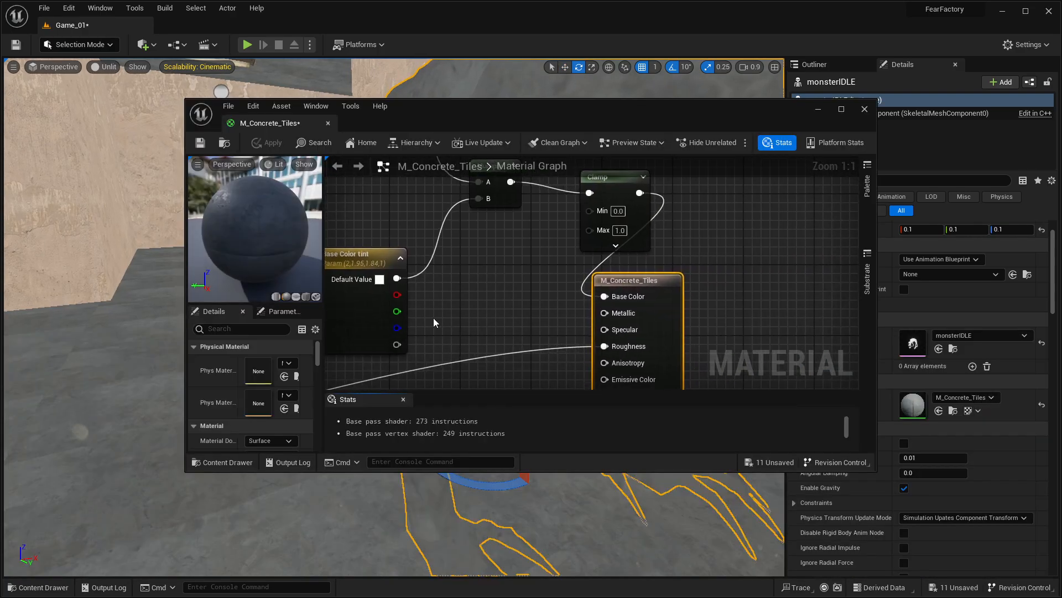
right_click_drag(460, 314, 543, 314)
scroll(543, 315, "down", 7)
scroll(530, 311, "up", 7)
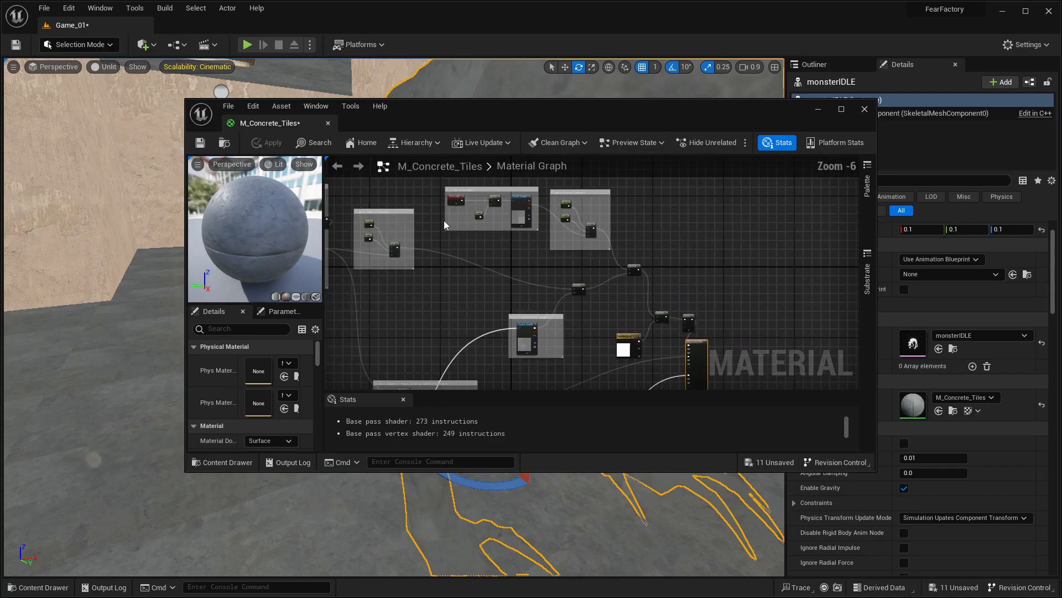
right_click_drag(510, 197, 513, 225)
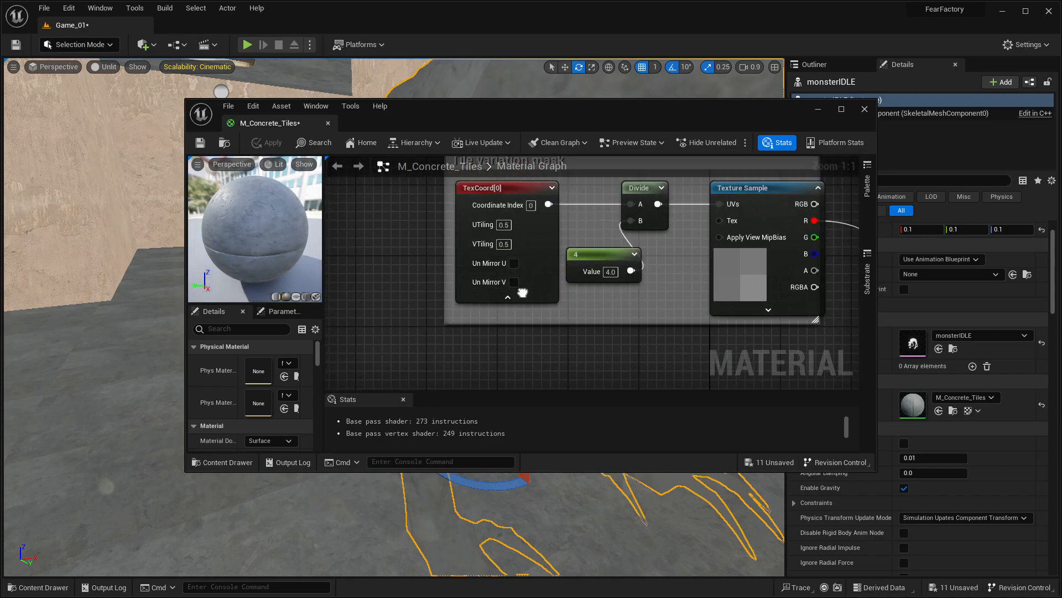
Step: Set UTiling and VTiling of the TexCoord[0] node to 6.0 and apply the material
left_click(505, 225)
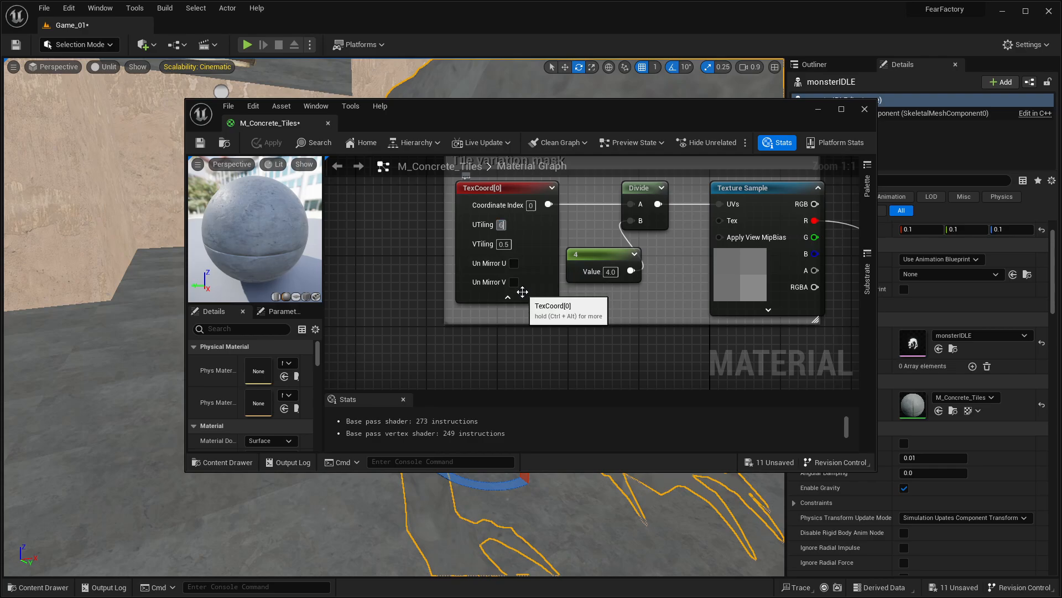
left_click(504, 244)
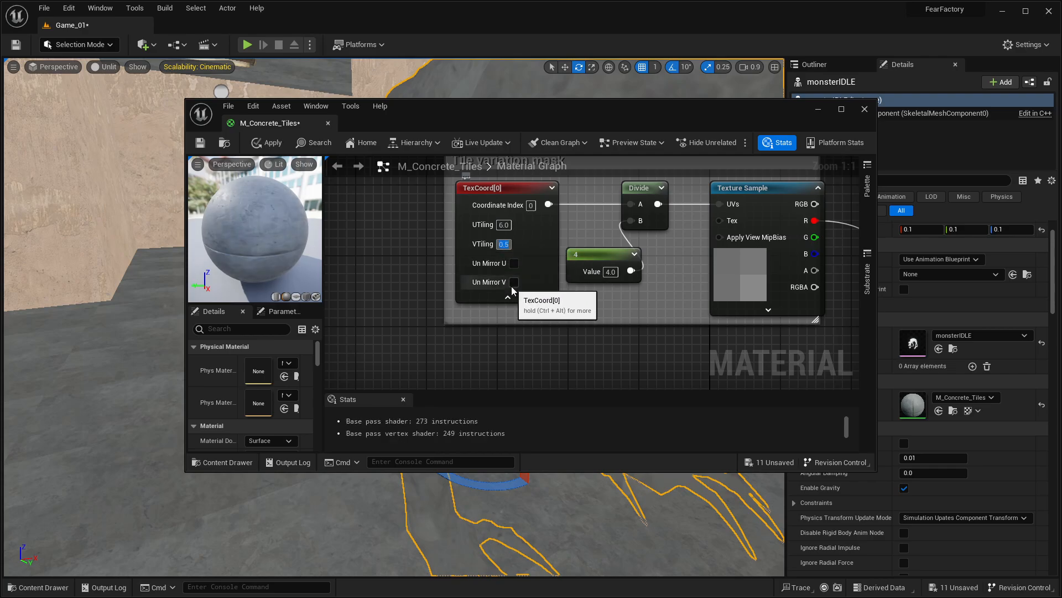
left_click(260, 142)
Step: Dock the M_Concrete_Tiles editor in the main window and inspect the monster's surface in the Game_01 level
left_click_drag(255, 123, 274, 224)
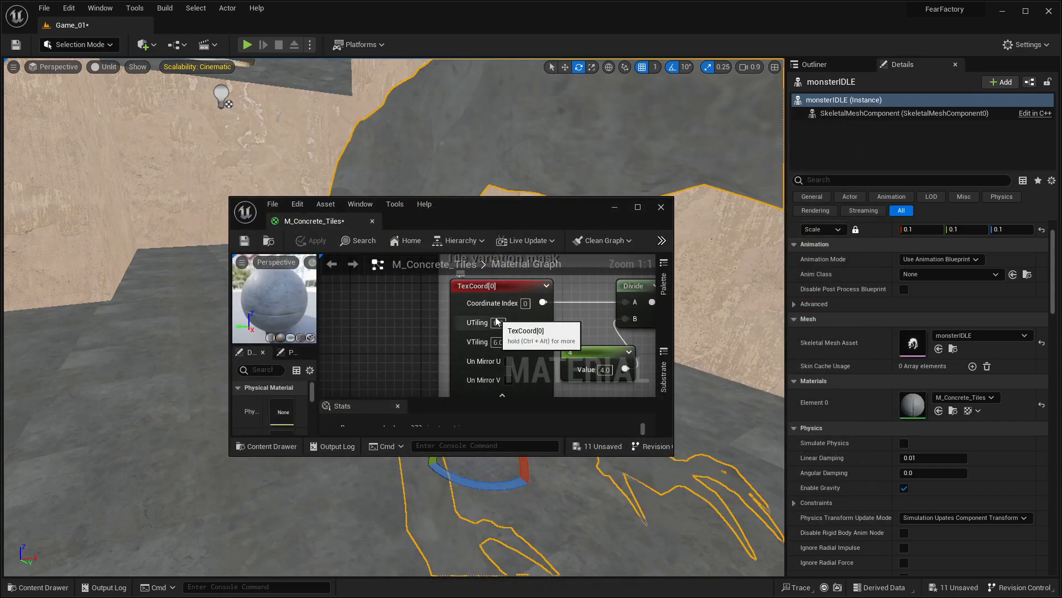
left_click_drag(311, 230, 199, 23)
left_click(73, 24)
right_click_drag(224, 99, 416, 196)
Step: Set the TexCoord[0] node's UTiling and VTiling to 0.01 in M_Concrete_Tiles, apply the change and close the material editor
left_click(182, 25)
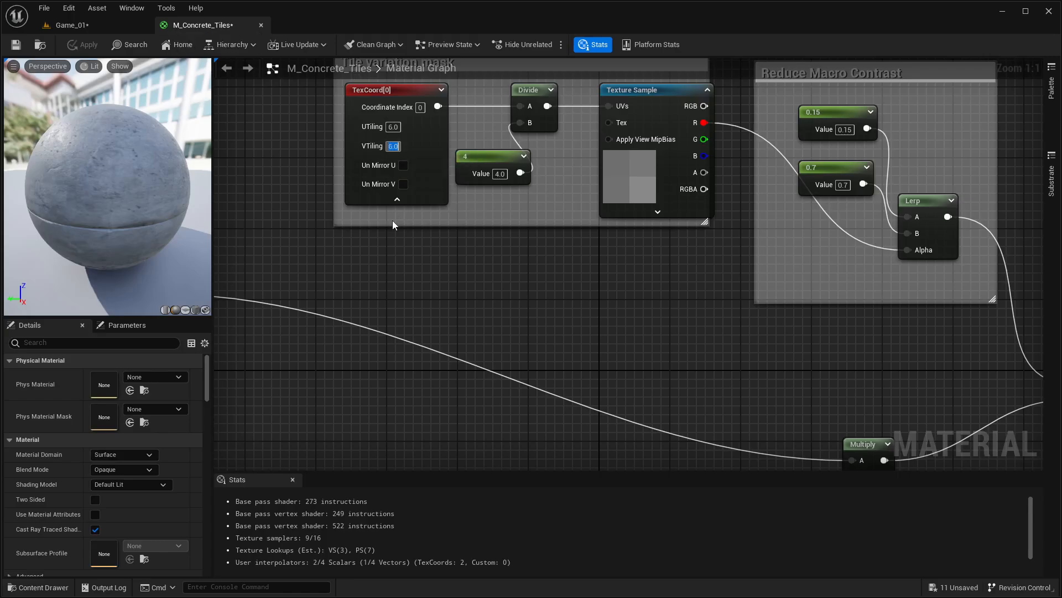
type("0.01")
key("Return")
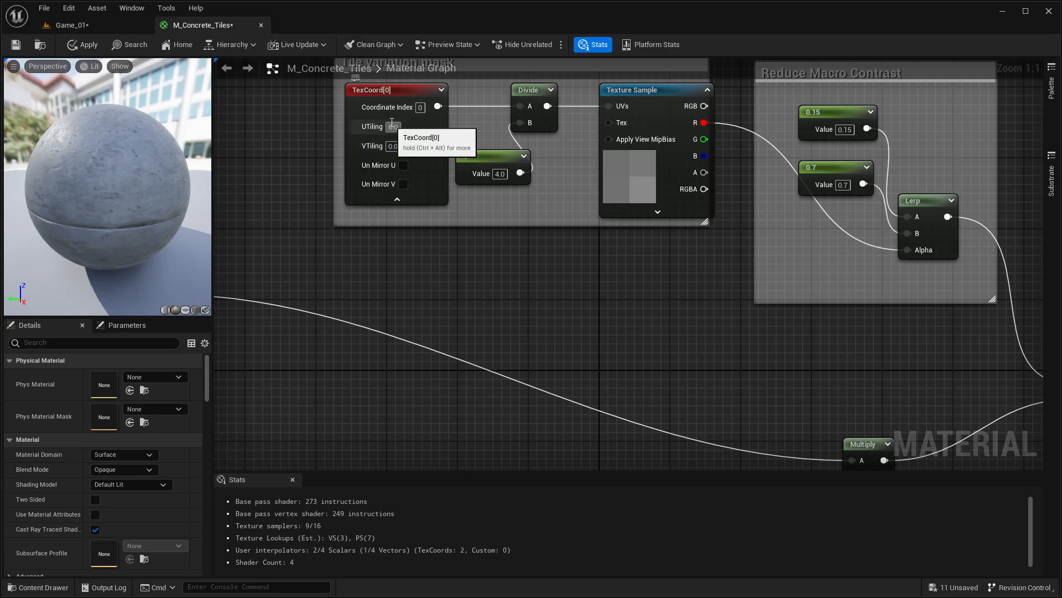
type("0.01")
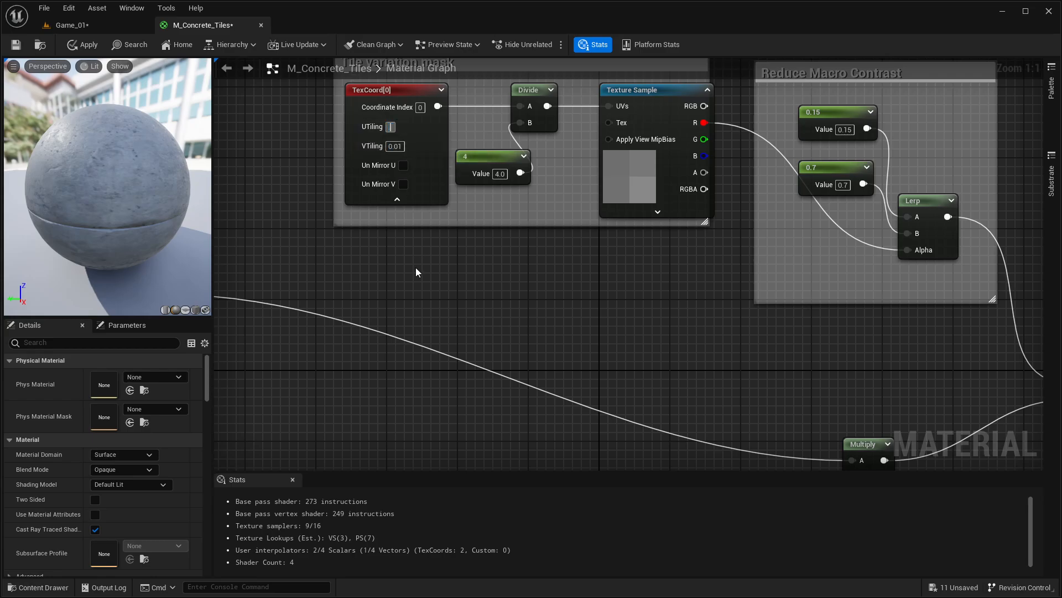
key("Return")
left_click(83, 45)
left_click(86, 26)
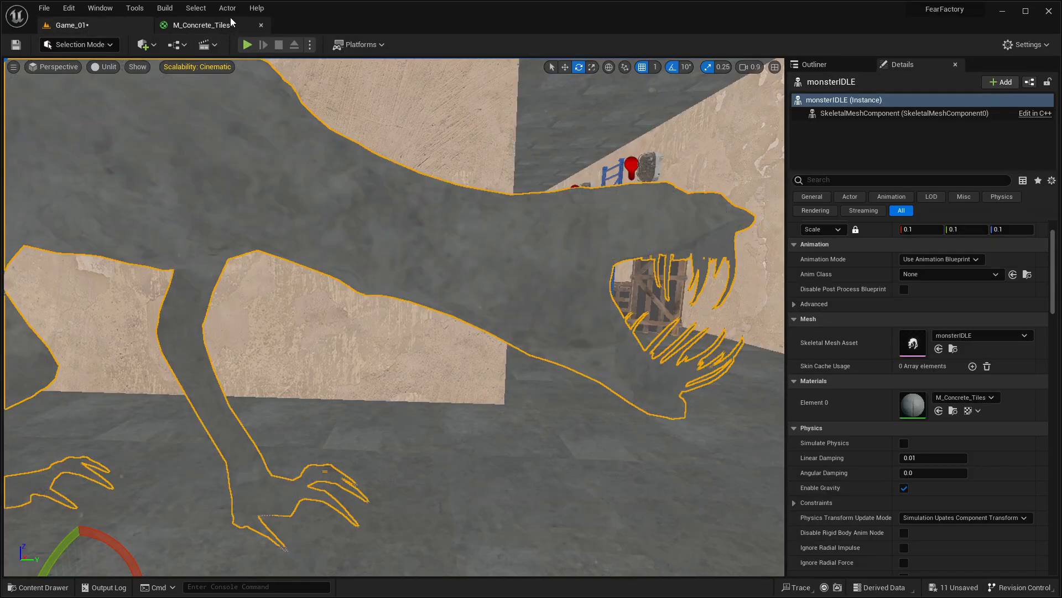
left_click(261, 25)
Step: Filter the project's whole Content folder to show only Material assets
key("ctrl+space")
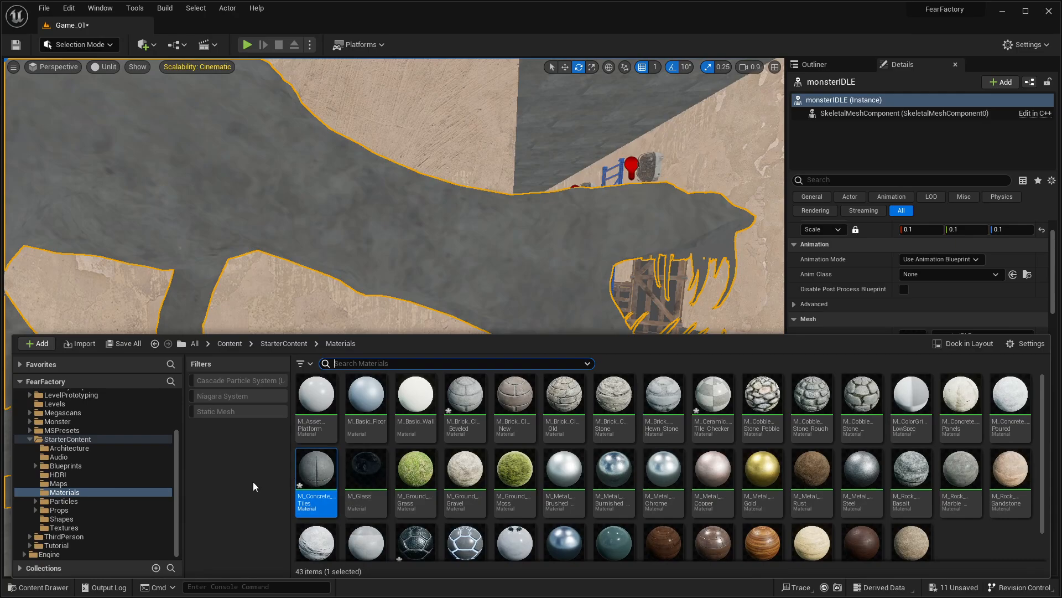
scroll(84, 423, "up", 3)
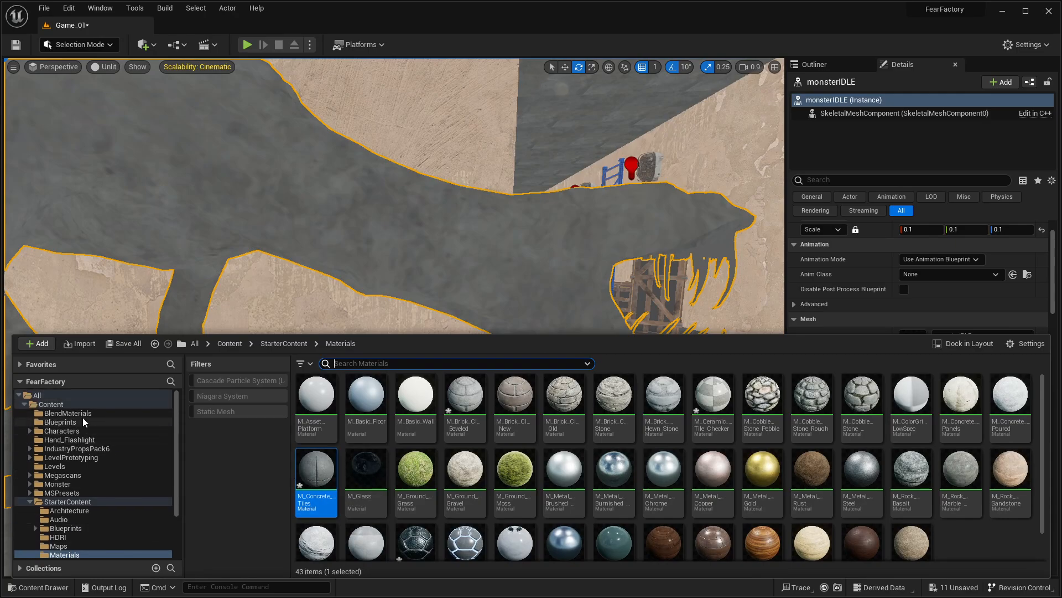
left_click(51, 404)
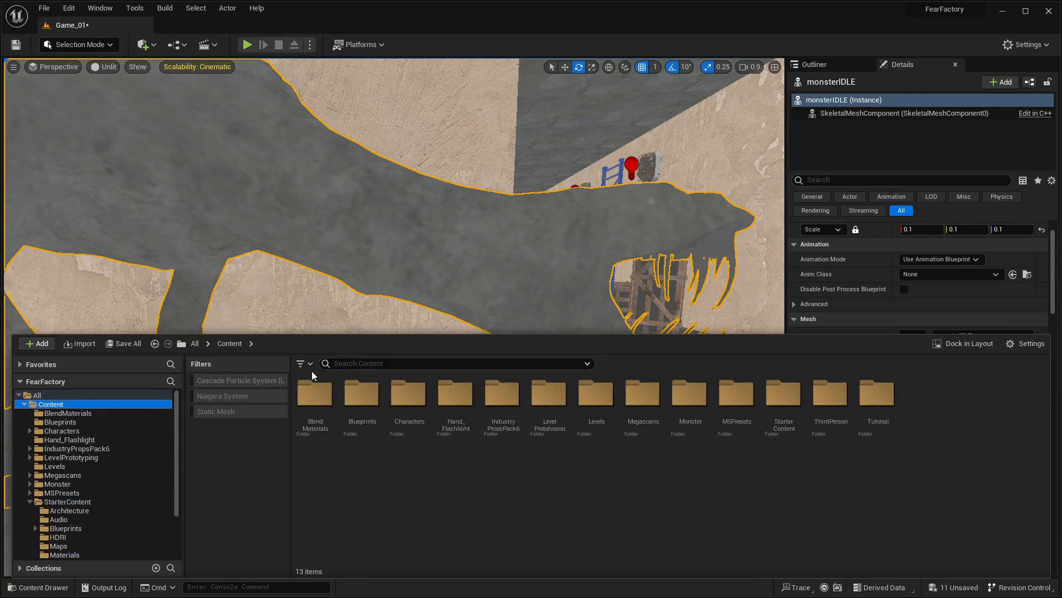
left_click(303, 363)
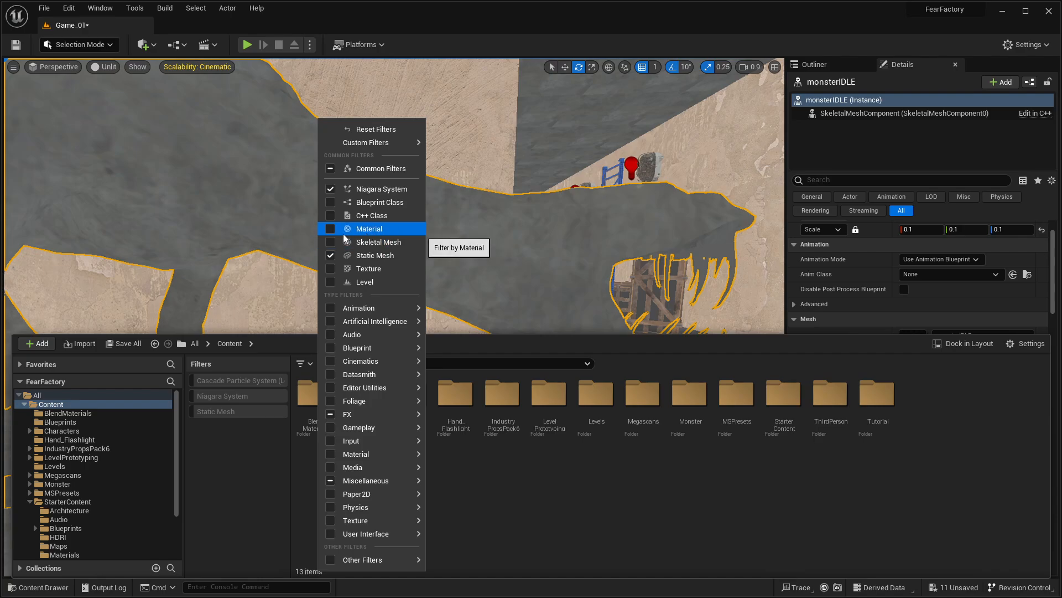
left_click(332, 231)
left_click(195, 517)
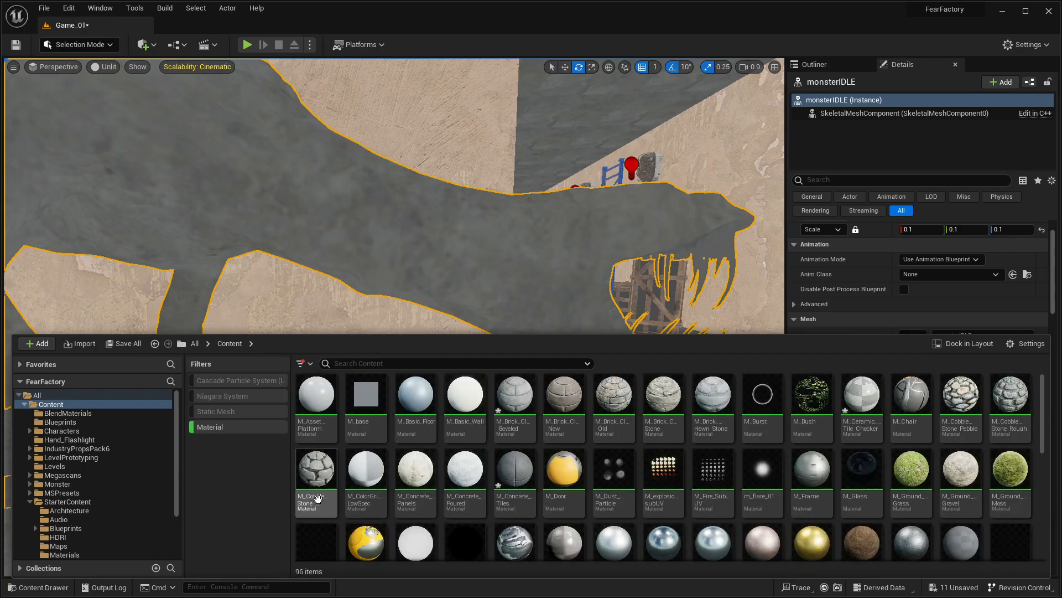
Step: Assign M_Brick_Clay_Beveled to the monsterIDLE mesh, check it from another angle and reopen the filtered project materials
left_click_drag(515, 394, 501, 265)
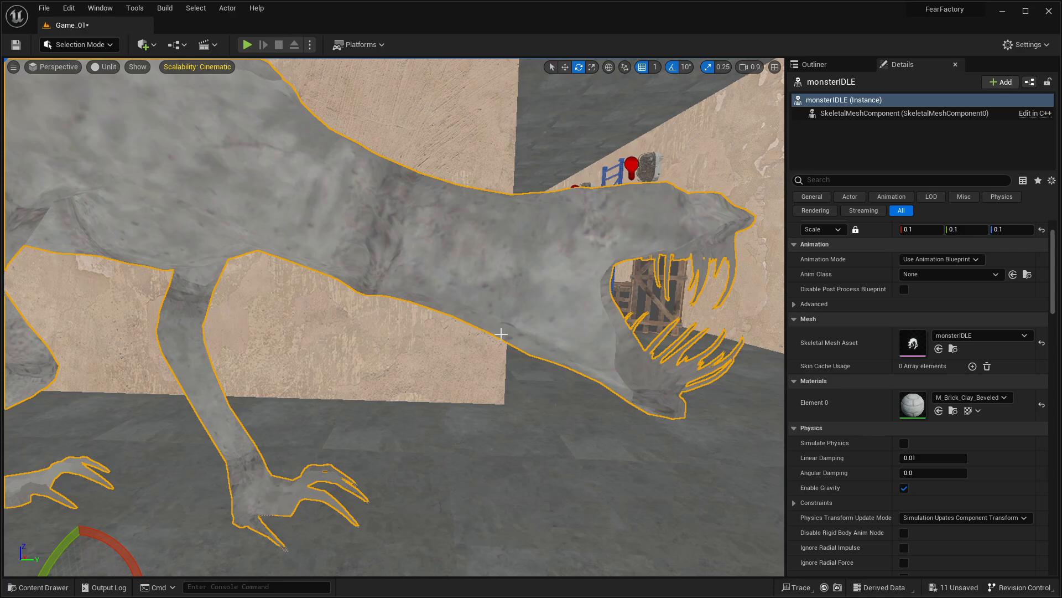
right_click_drag(502, 266, 578, 388)
key("ctrl+space")
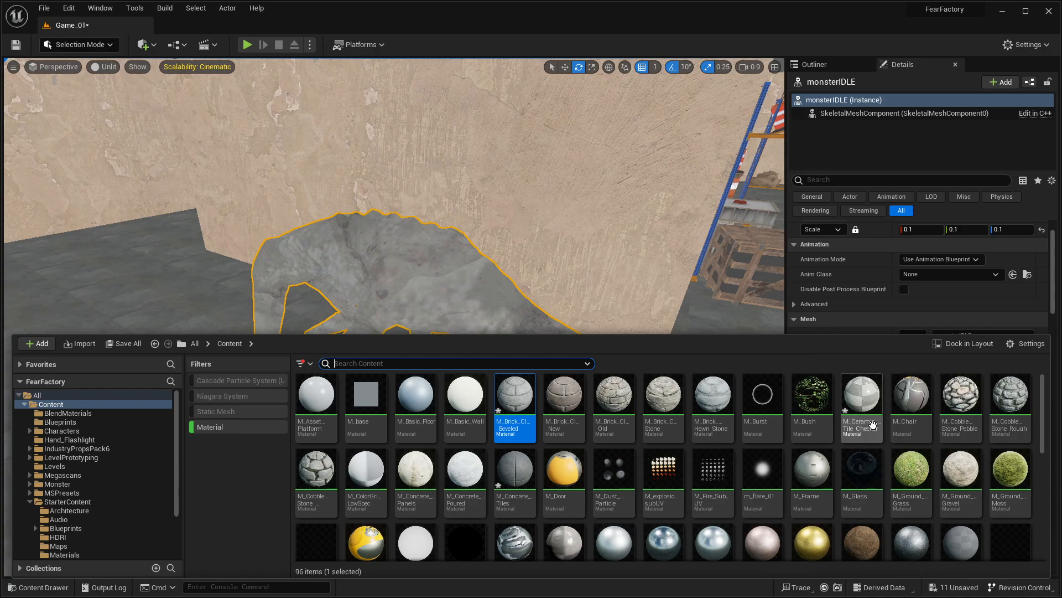
Step: Try M_Ceramic_Tile_Checker and the M_MS_Foliage material one after the other on the monsterIDLE mesh
left_click_drag(866, 397, 432, 310)
key("ctrl+space")
scroll(692, 483, "down", 1)
scroll(693, 483, "down", 2)
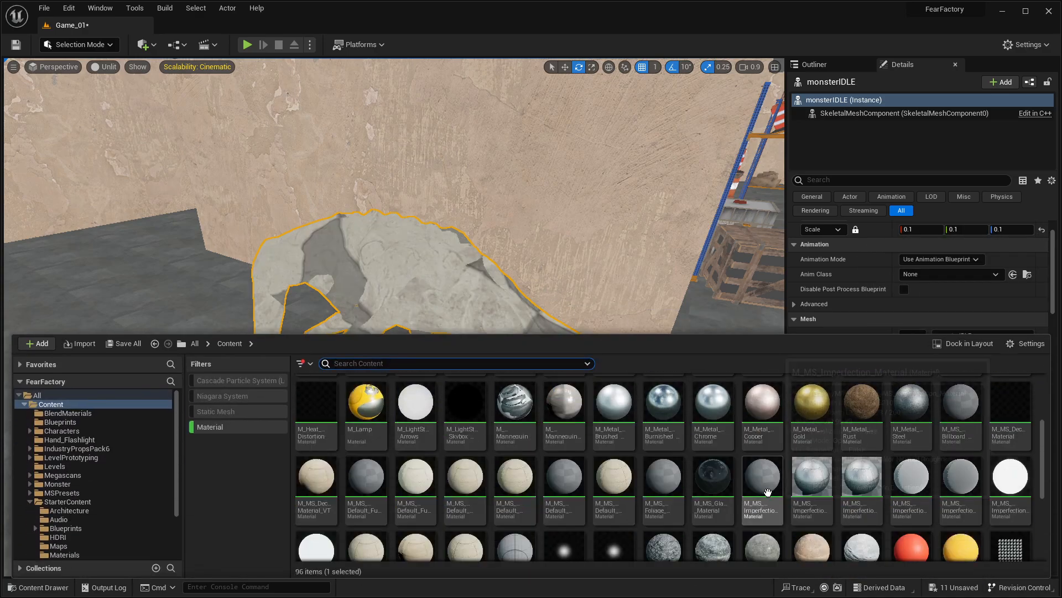
left_click_drag(673, 485, 520, 391)
key("ctrl+space")
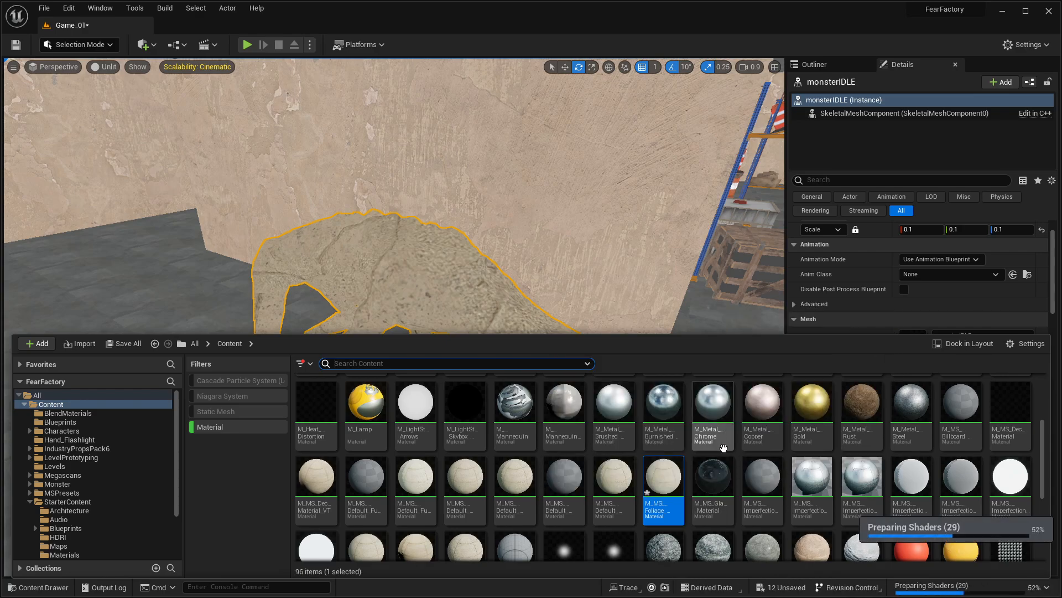
Step: Look through the remaining project materials and assign M_MS_Billboard_Material to the monsterIDLE mesh
scroll(647, 502, "down", 2)
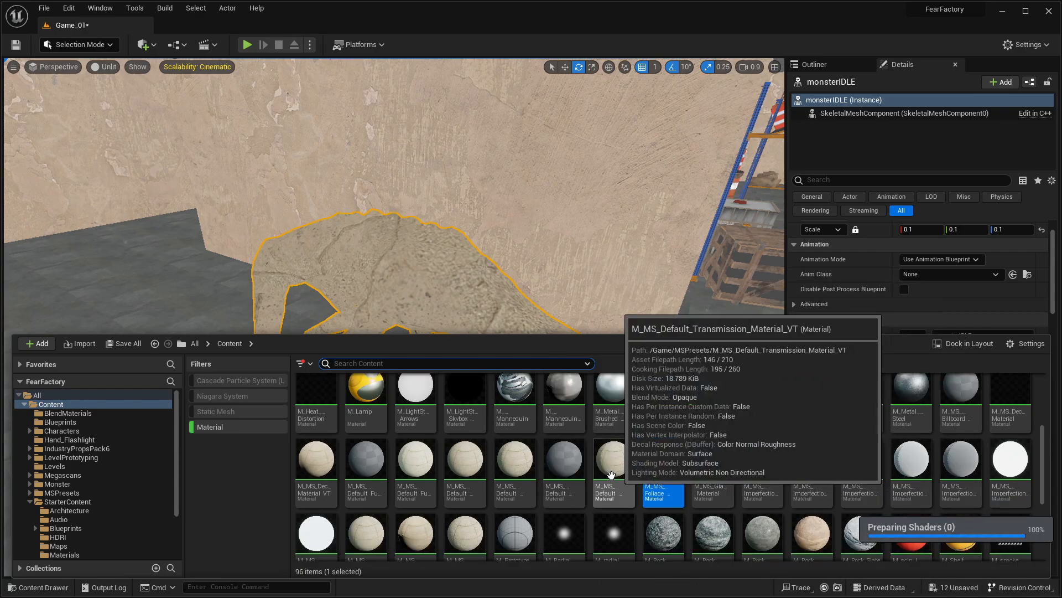
scroll(553, 500, "down", 3)
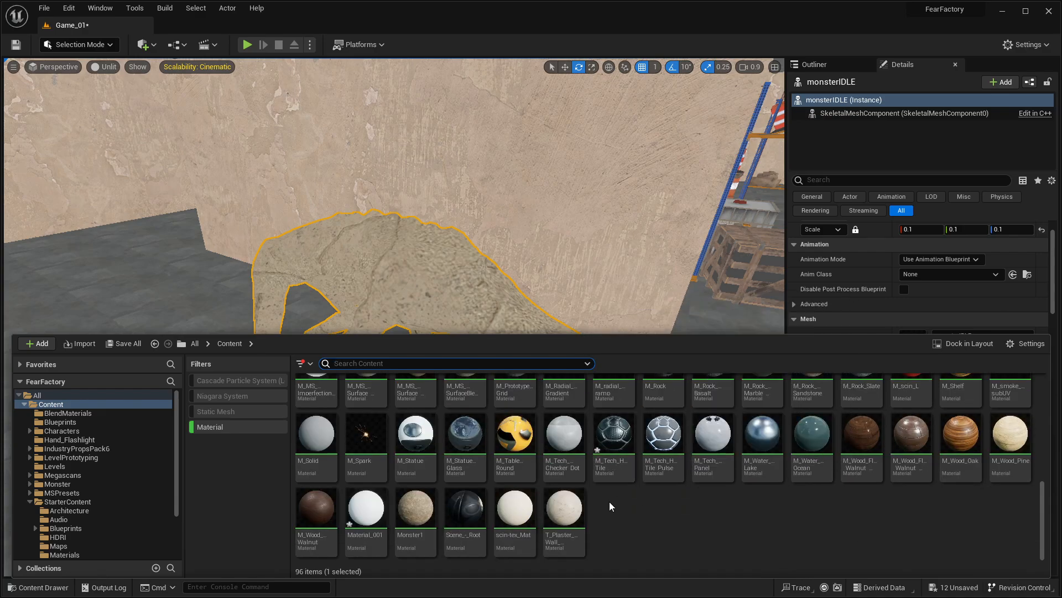
scroll(806, 540, "up", 5)
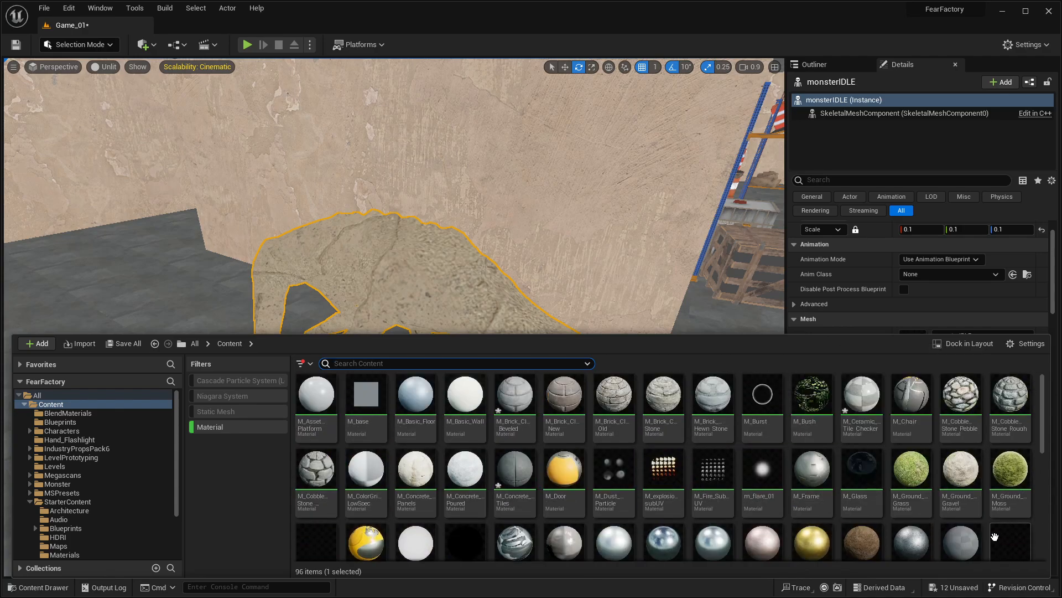
left_click_drag(963, 539, 400, 275)
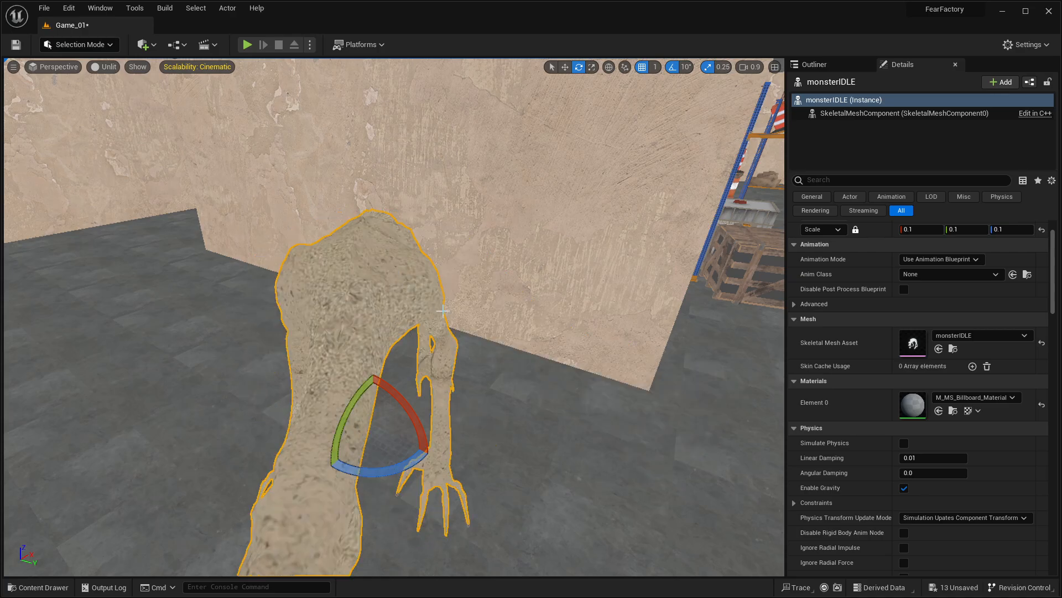
Step: Play the level to inspect the monster's new material under the maze lighting, then stop and frame the monster
key("d")
mouse_move(442, 311)
right_mouse_down()
mouse_move(298, 310)
mouse_move(343, 309)
mouse_move(332, 327)
mouse_move(249, 305)
mouse_move(50, 315)
mouse_move(55, 365)
mouse_move(438, 308)
right_mouse_up()
key("w")
key("s")
key("w")
key("alt+p")
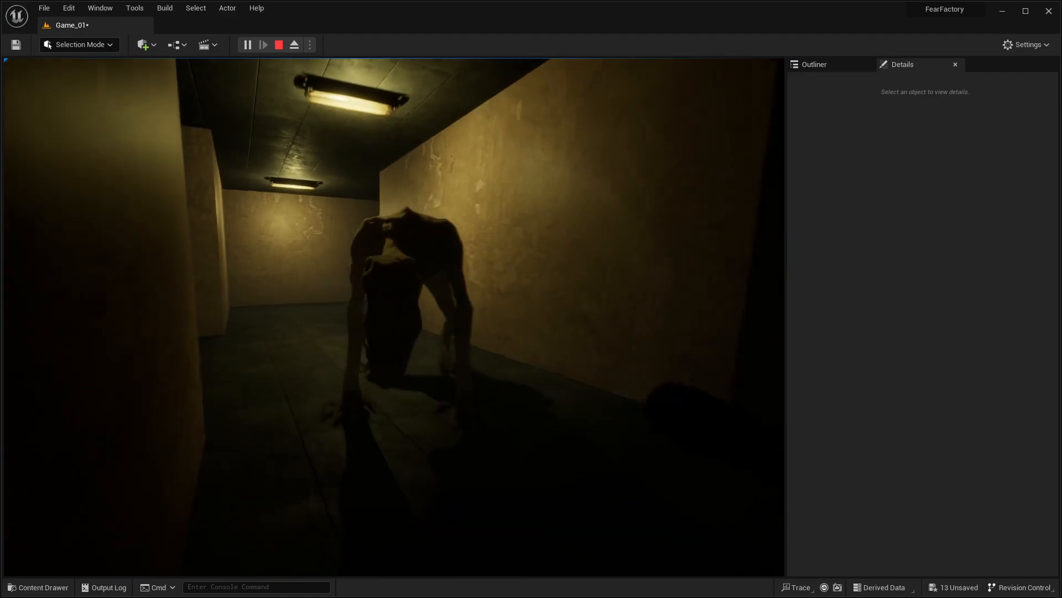
key("Escape")
key("f")
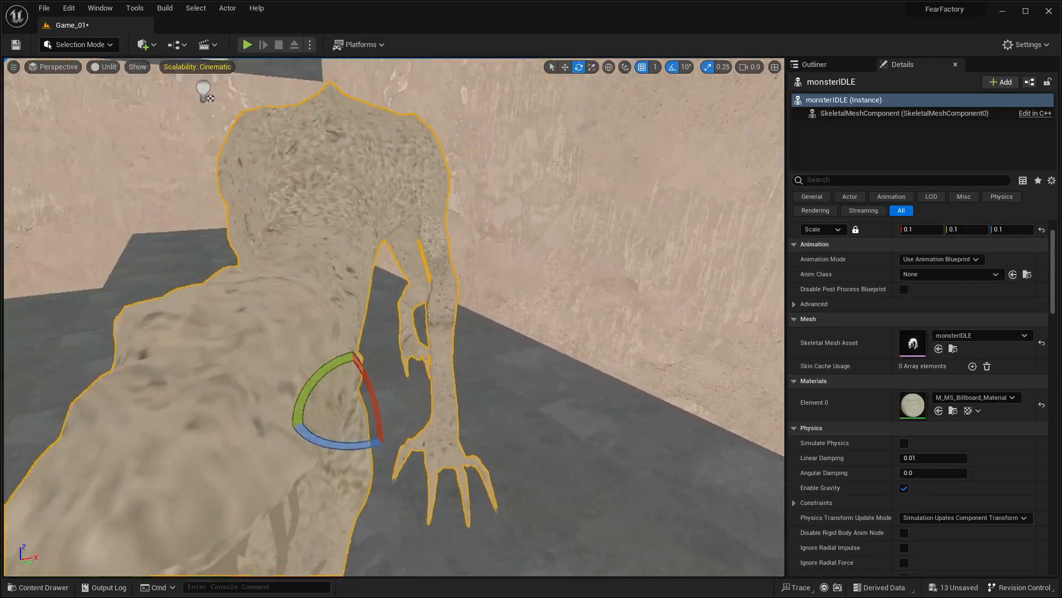
Step: Assign M_Concrete_Tiles to the monsterIDLE mesh and view it from the monster's side
right_click_drag(421, 321, 360, 326)
key("ctrl+space")
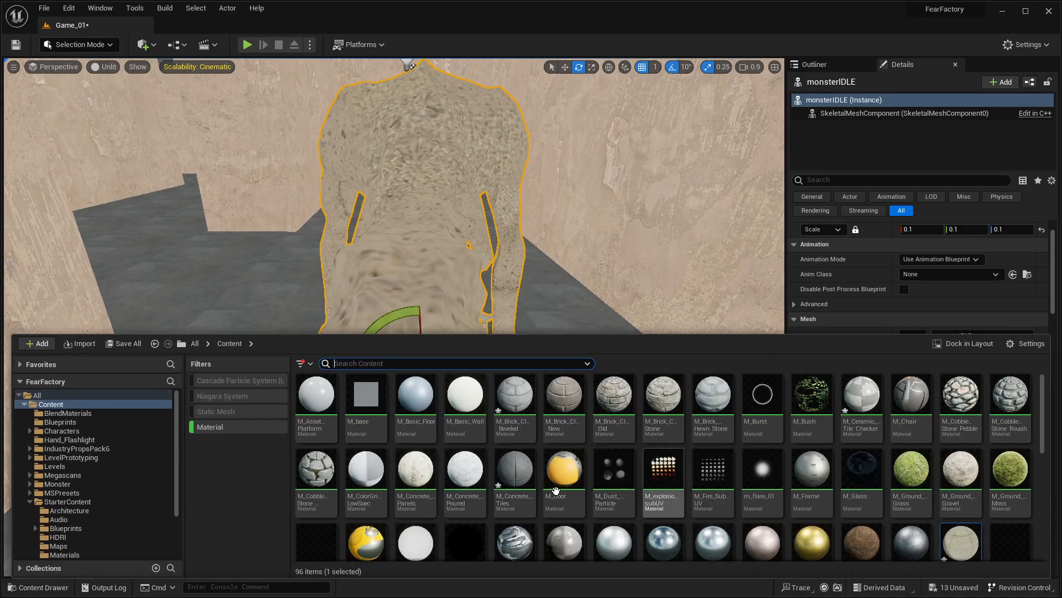
left_click_drag(514, 471, 466, 263)
right_click_drag(470, 272, 413, 277)
Step: Open the M_Concrete_Tiles material and examine the TexCoord[0] tiling in its Tile variation mask group
key("ctrl+space")
double_click(525, 474)
right_click_drag(575, 337, 448, 238)
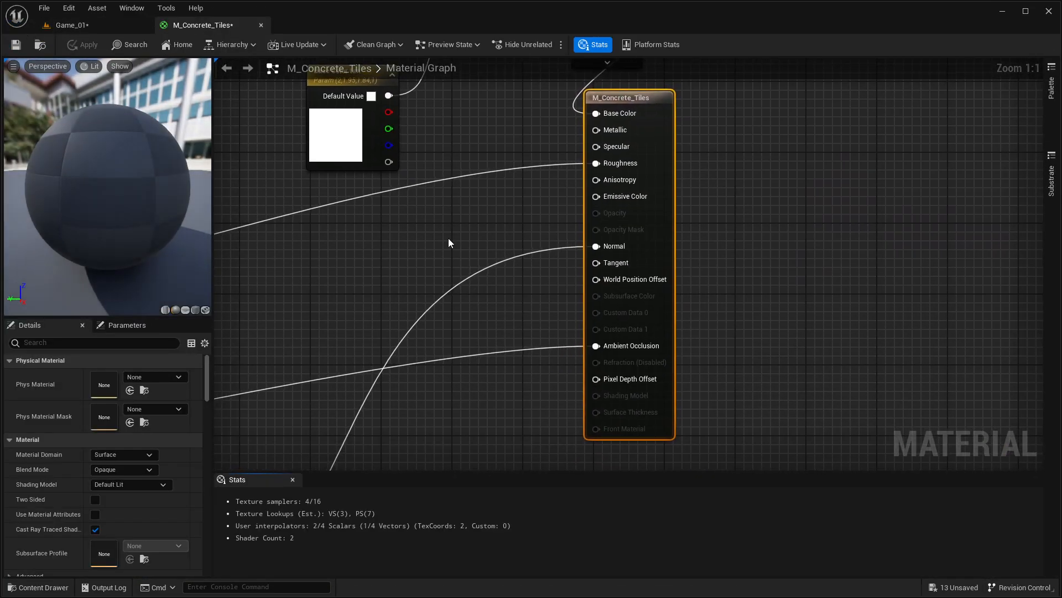
right_click_drag(406, 171, 673, 327)
right_click_drag(439, 223, 852, 277)
right_click_drag(453, 312, 655, 67)
scroll(501, 354, "down", 5)
right_click_drag(509, 214, 637, 358)
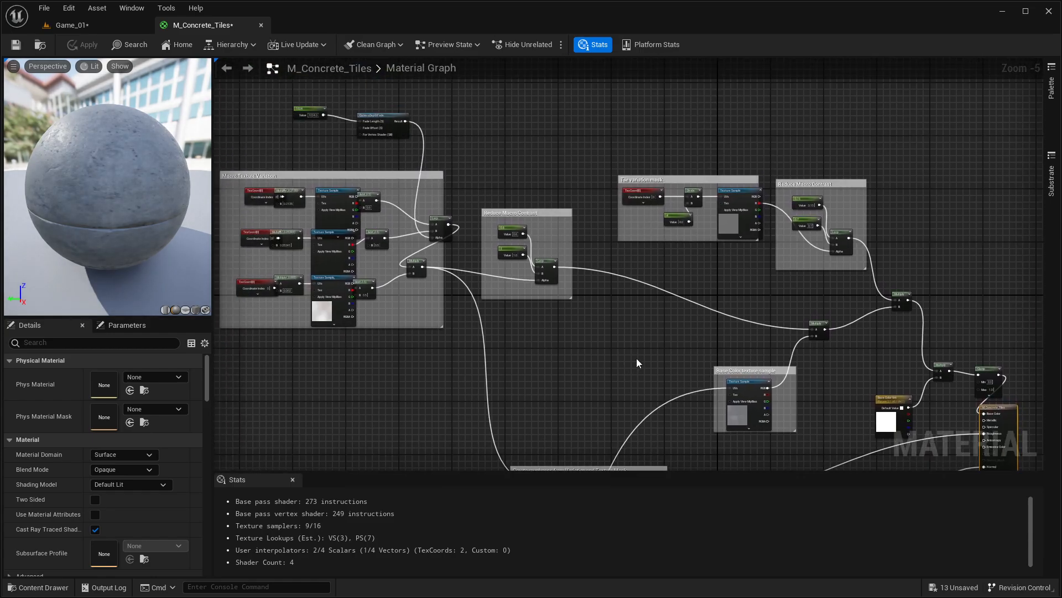
scroll(659, 210, "up", 5)
left_click(602, 219)
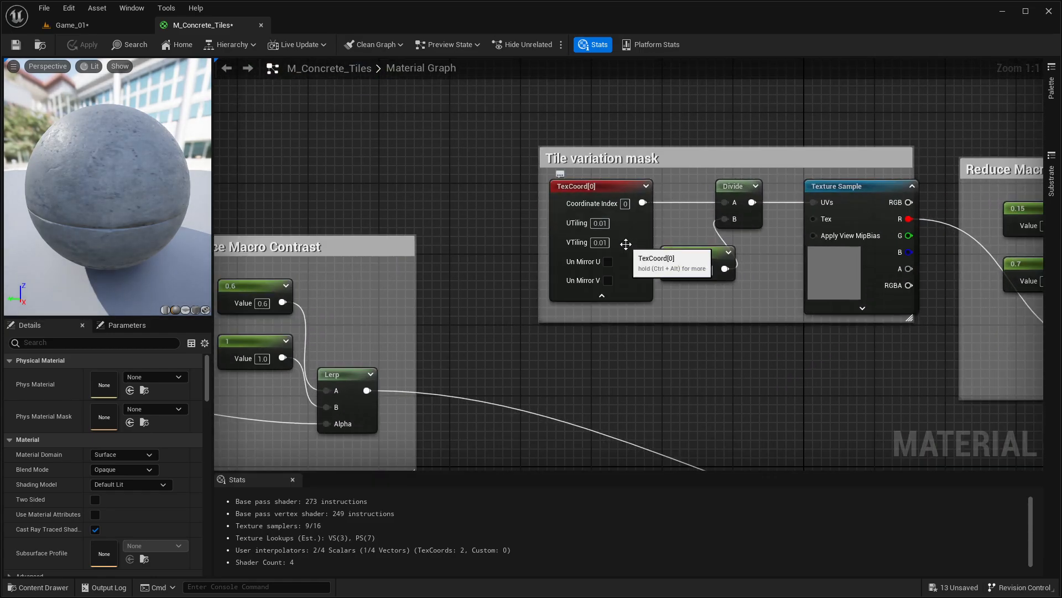
Step: Return to the Game_01 level and browse the materials in the Content folder and across all folders, including engine content
key("ctrl+space")
left_click(83, 24)
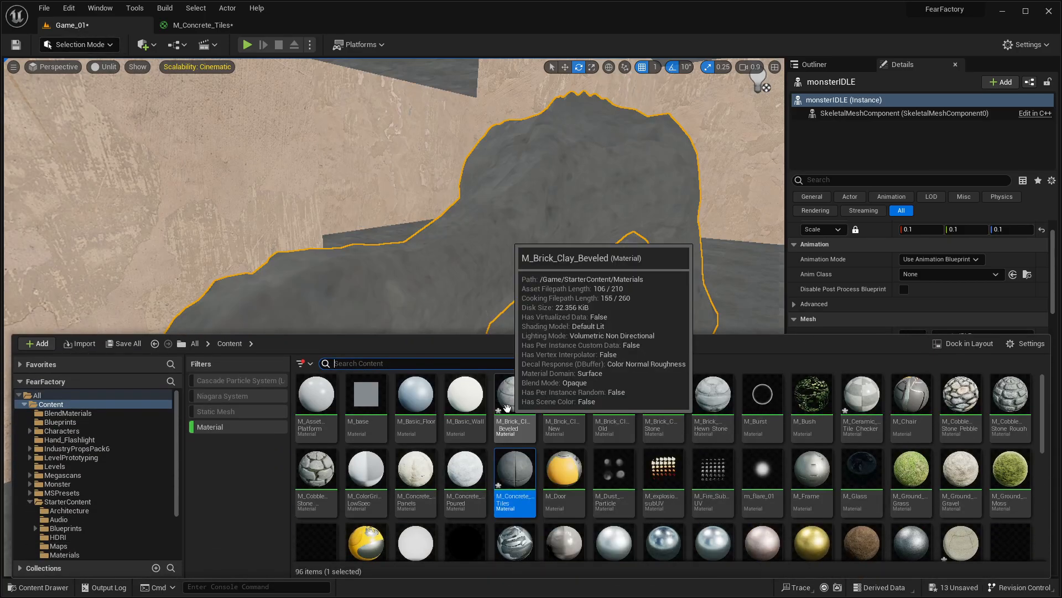
scroll(510, 390, "down", 10)
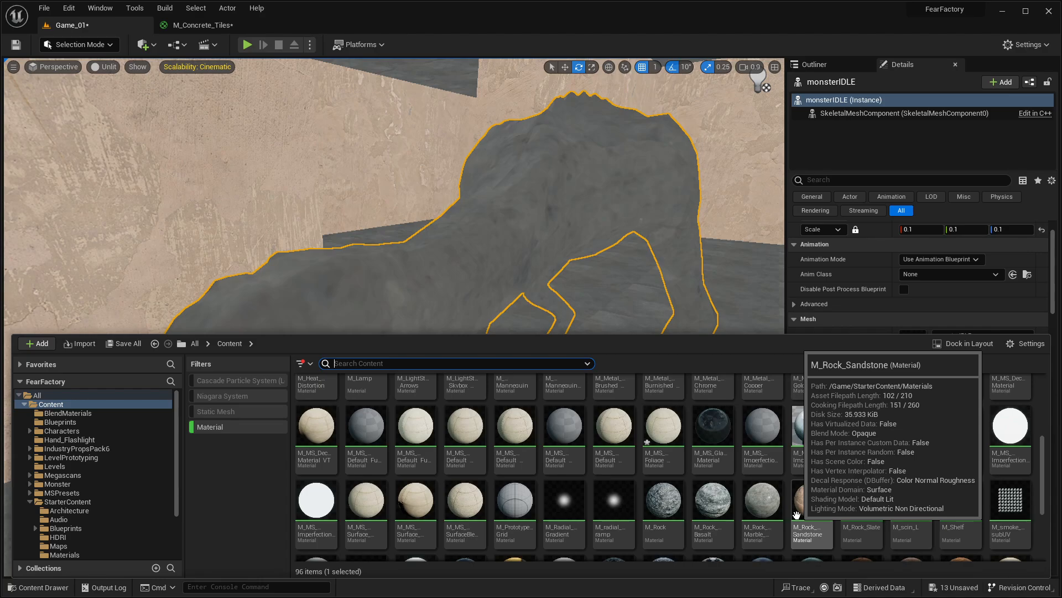
scroll(797, 470, "up", 3)
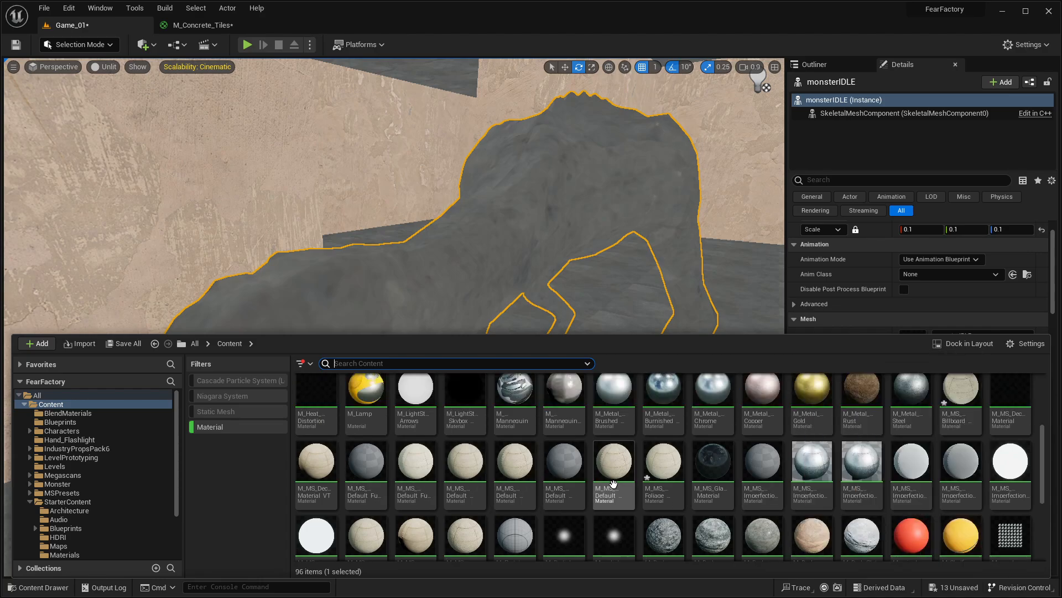
scroll(613, 483, "down", 3)
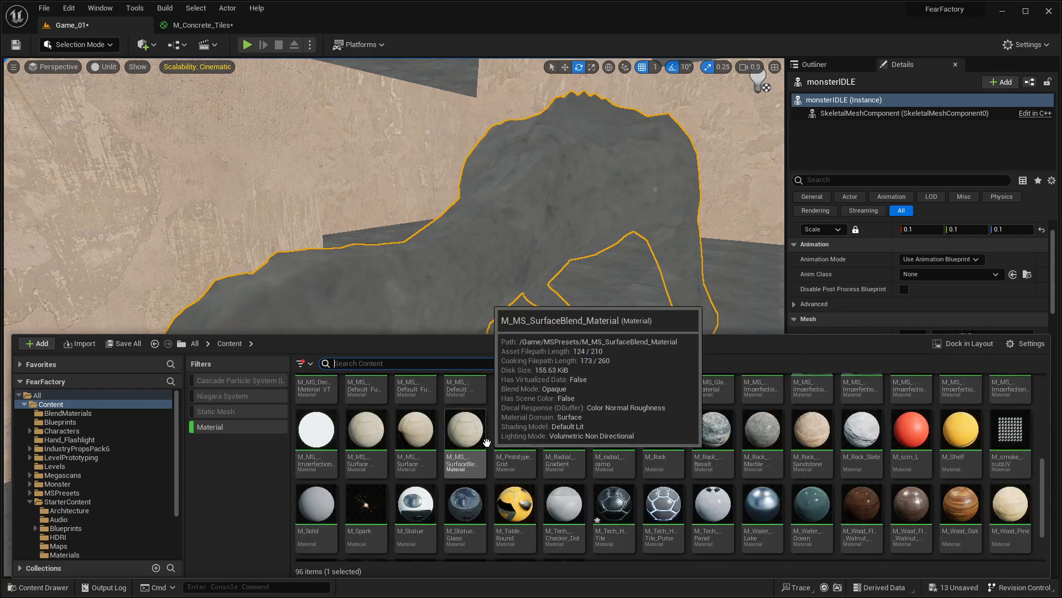
left_click(53, 397)
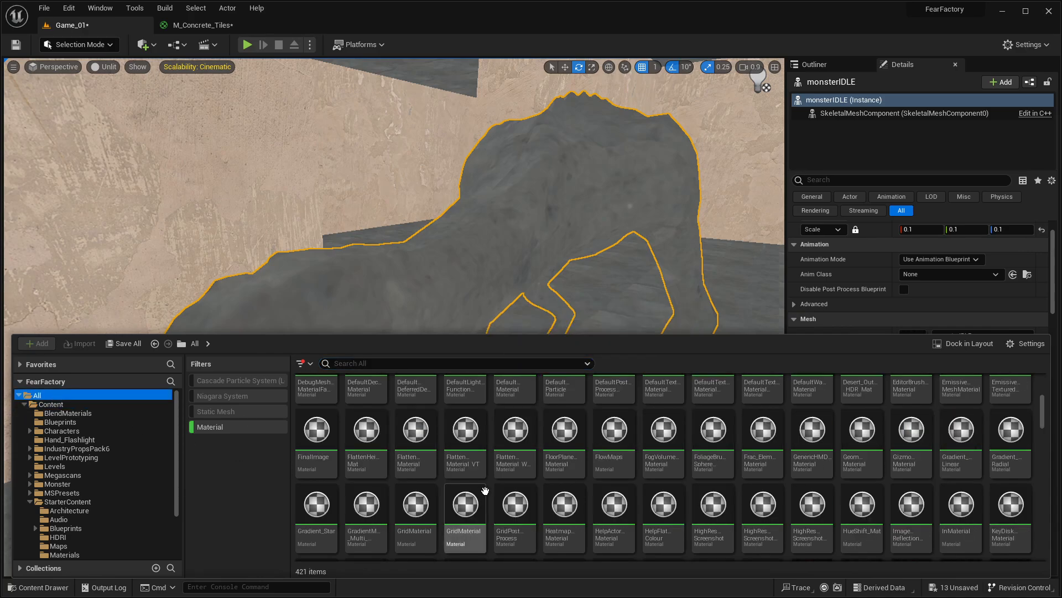
scroll(497, 487, "up", 5)
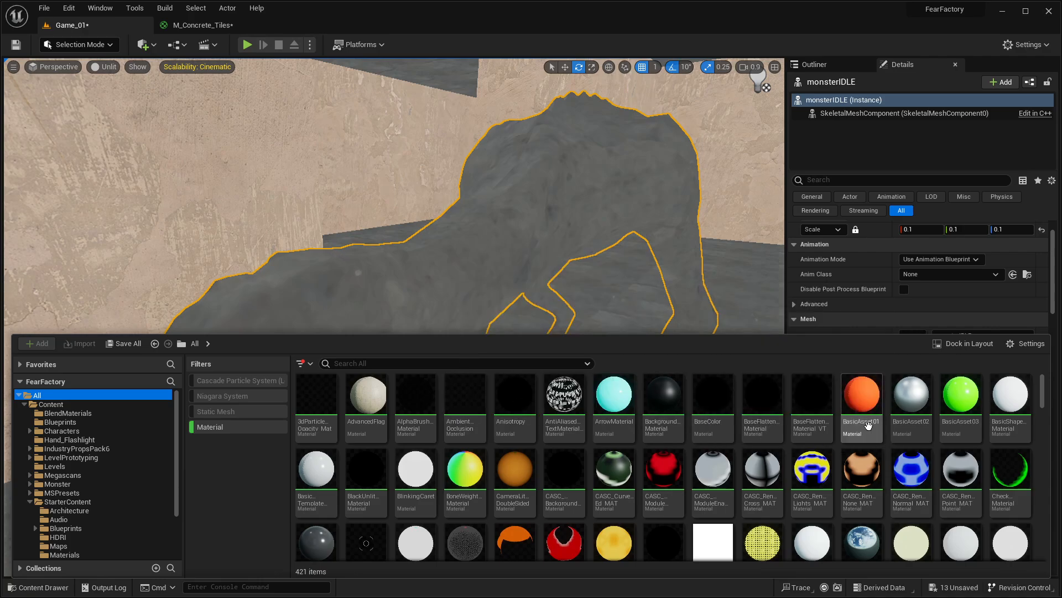
scroll(863, 432, "down", 3)
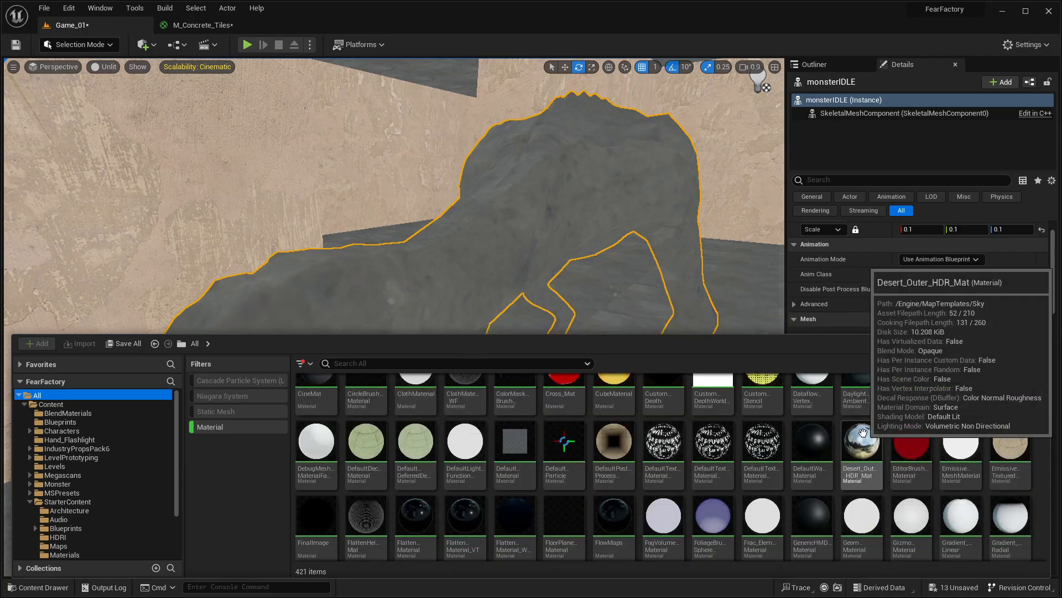
scroll(863, 432, "down", 8)
scroll(863, 432, "down", 5)
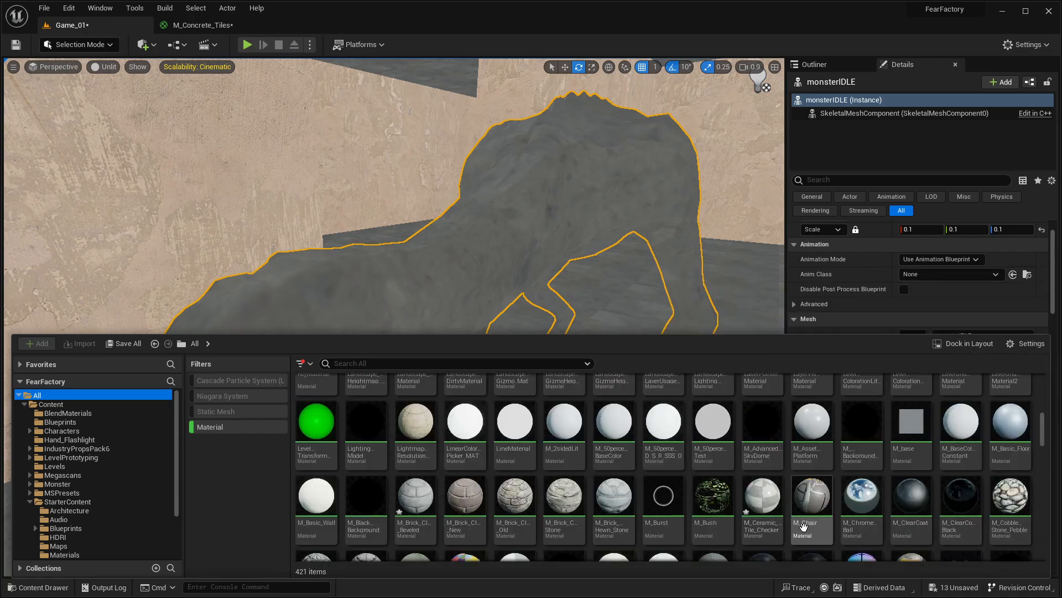
Step: Assign M_Ceramic_Tile_Checker to the monsterIDLE mesh and browse further materials for an alternative
left_click_drag(762, 495, 572, 242)
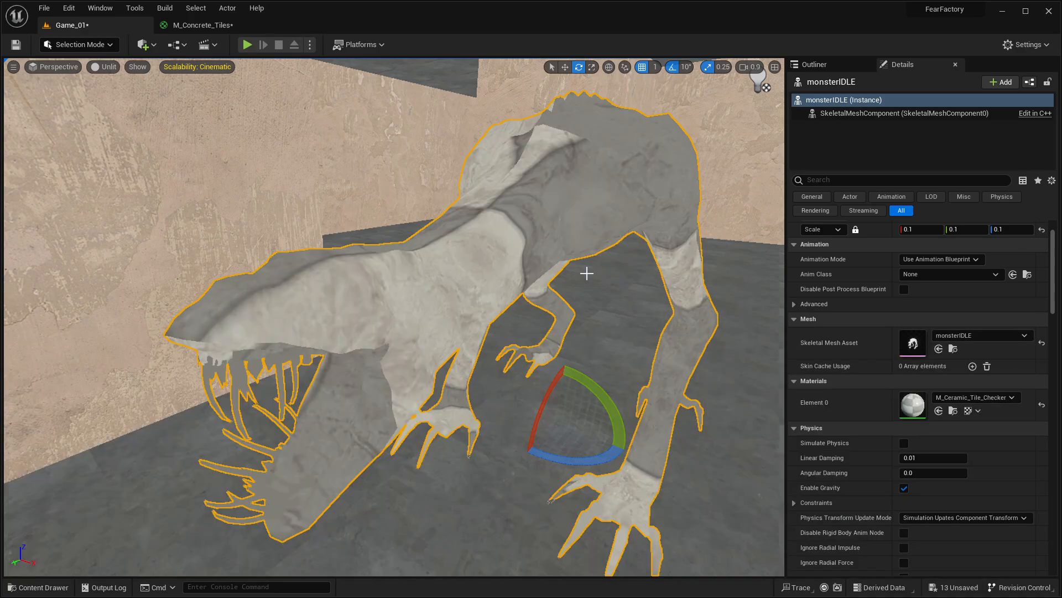
scroll(587, 273, "down", 3)
scroll(573, 286, "up", 2)
left_click(38, 587)
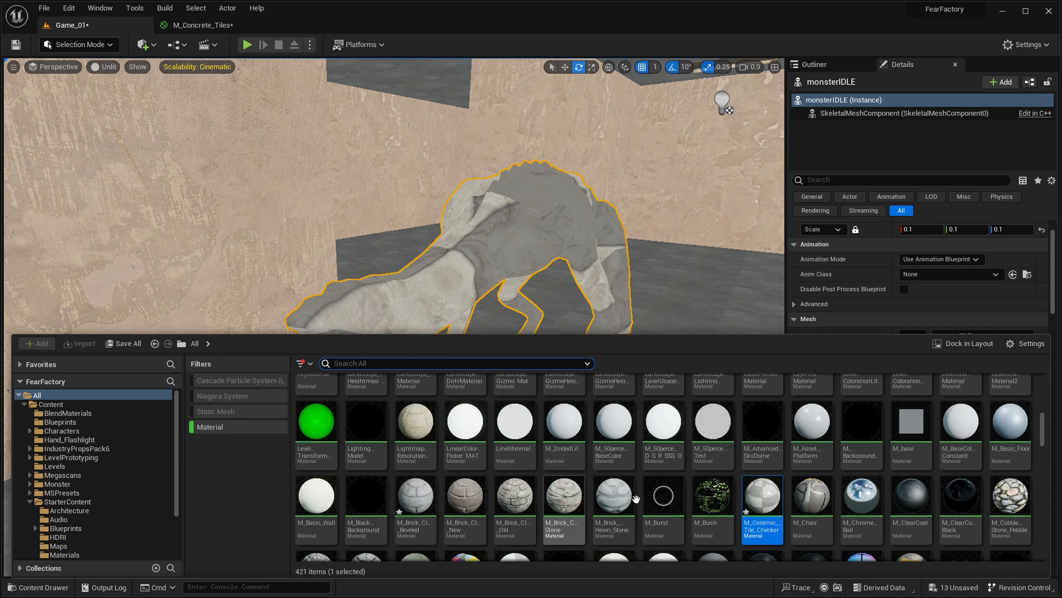
scroll(922, 502, "down", 3)
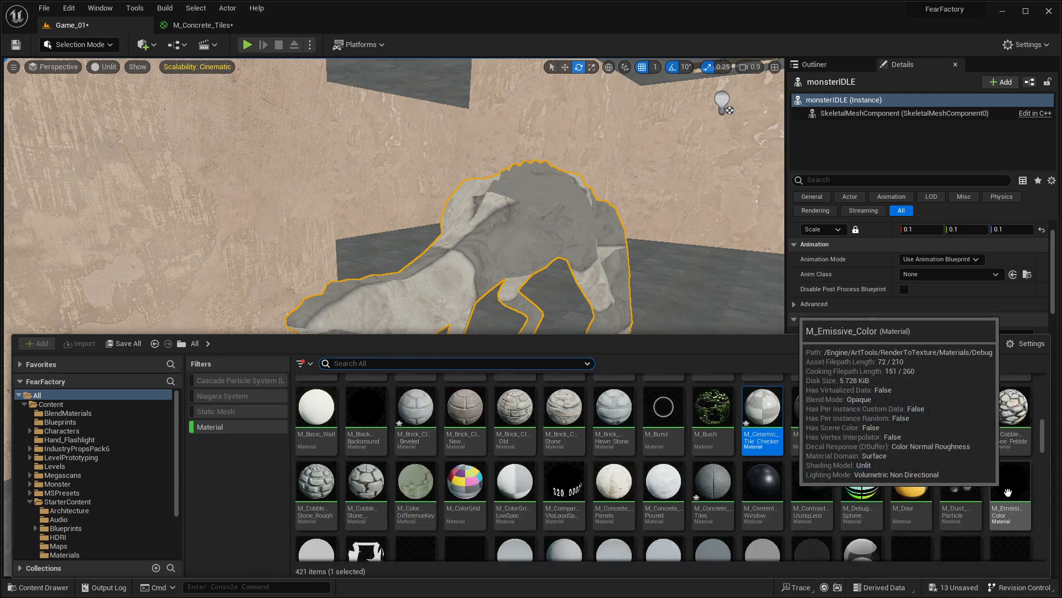
scroll(1006, 490, "down", 3)
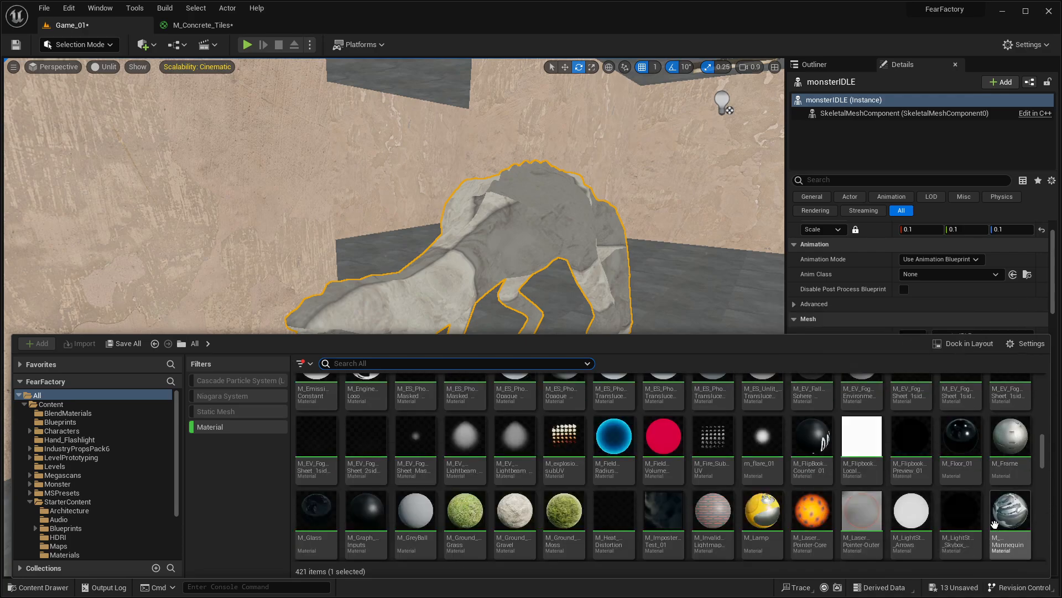
scroll(830, 459, "down", 3)
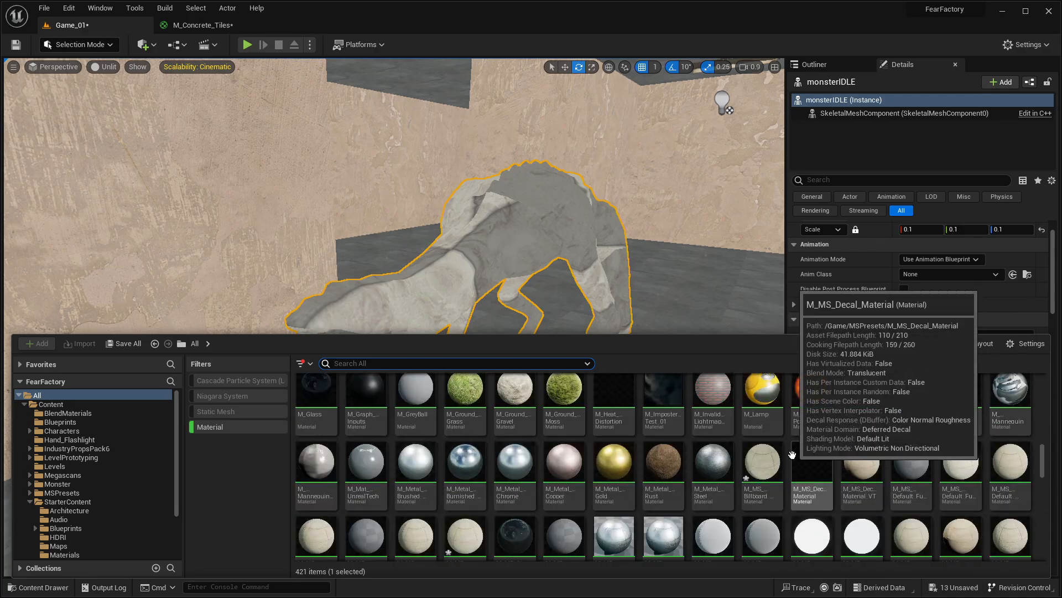
right_click_drag(587, 235, 585, 254)
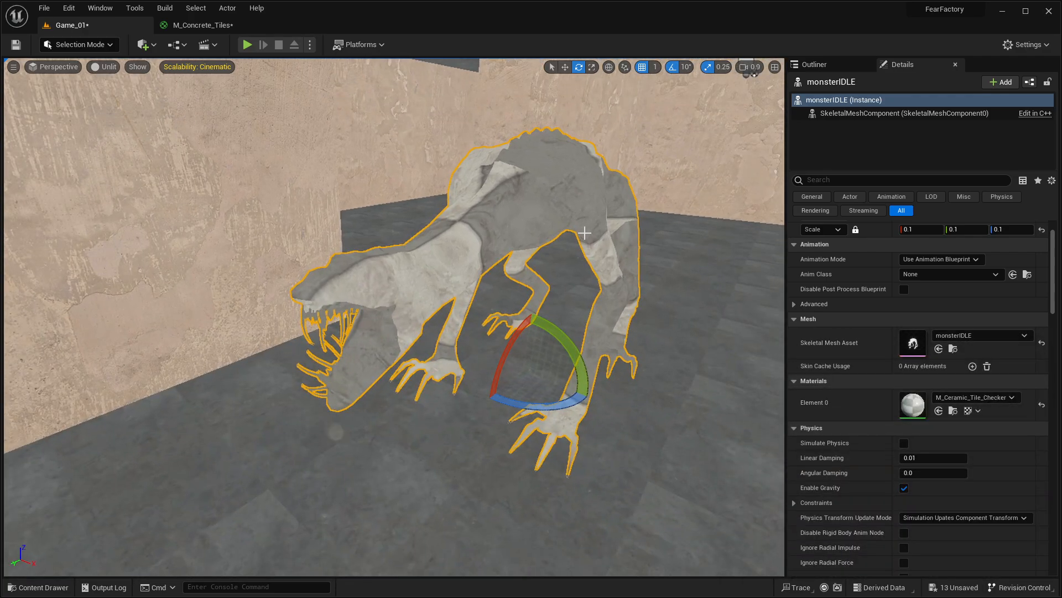
Step: Undo the material assignments, tiling edits and earlier changes back to the deletion of the original monster actor
key("ctrl+z")
key("ctrl+z")
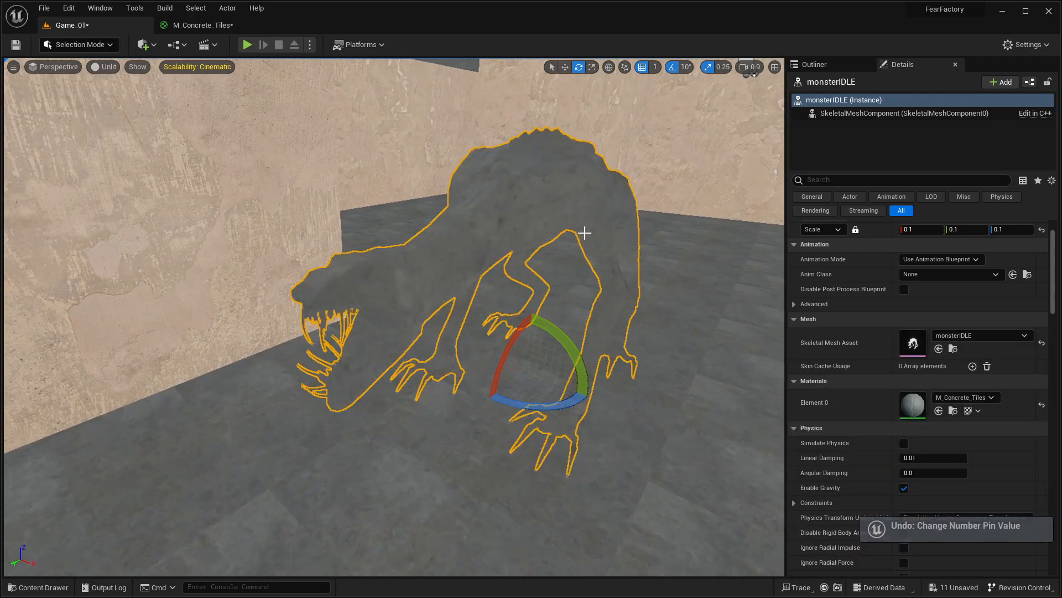
key("ctrl+z")
key("ctrl+z")
key("ctrl+z")
key("ctrl+z")
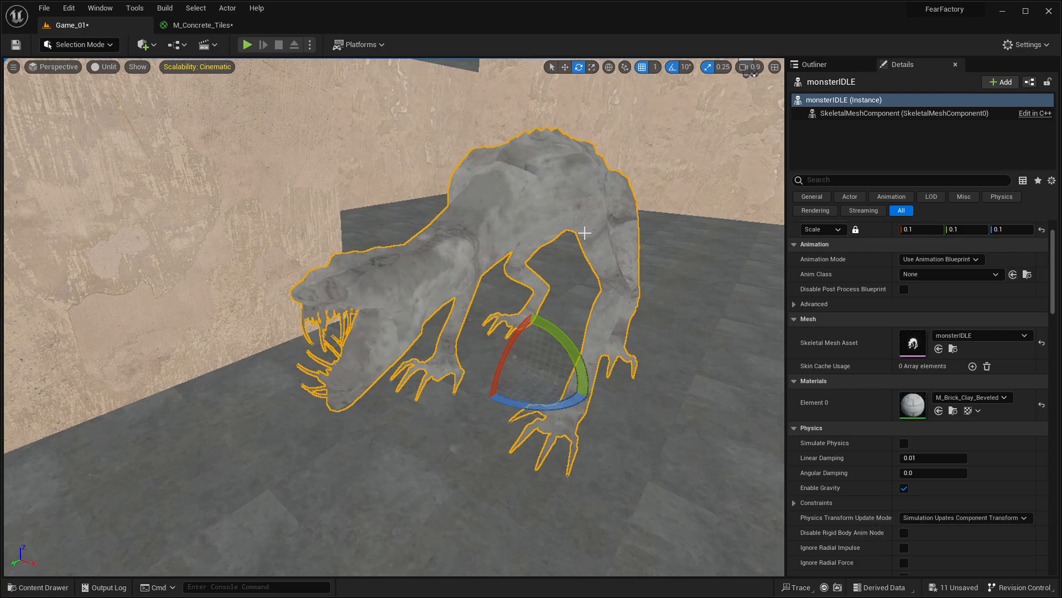
key("ctrl+z")
key("ctrl+z")
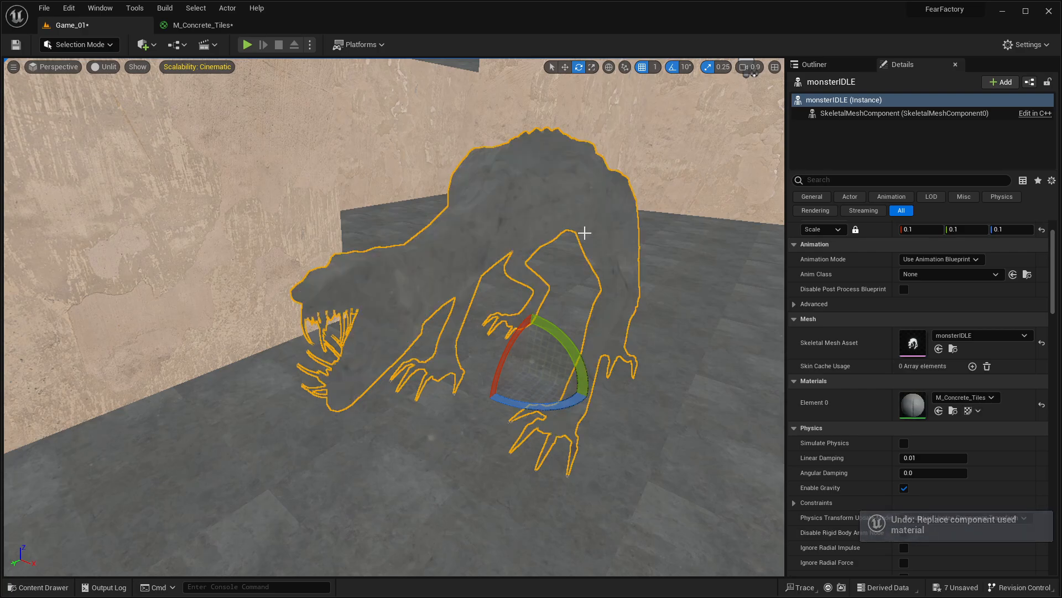
key("ctrl+z")
key("ctrl+z")
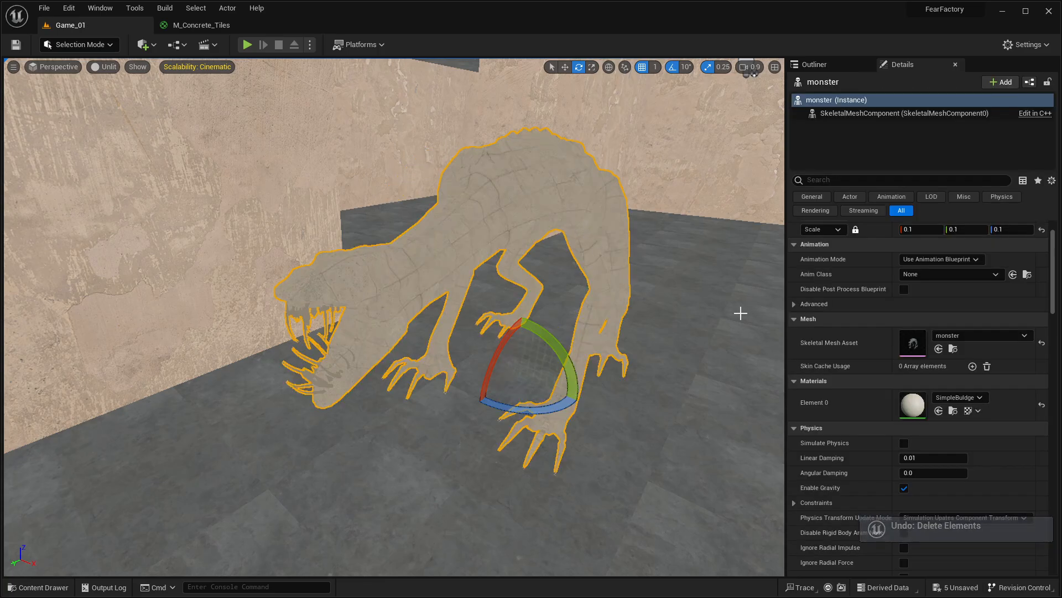
Step: Locate the original monster's SimpleBuldge material in the engine's VertexAnimation folder and select it
left_click(959, 397)
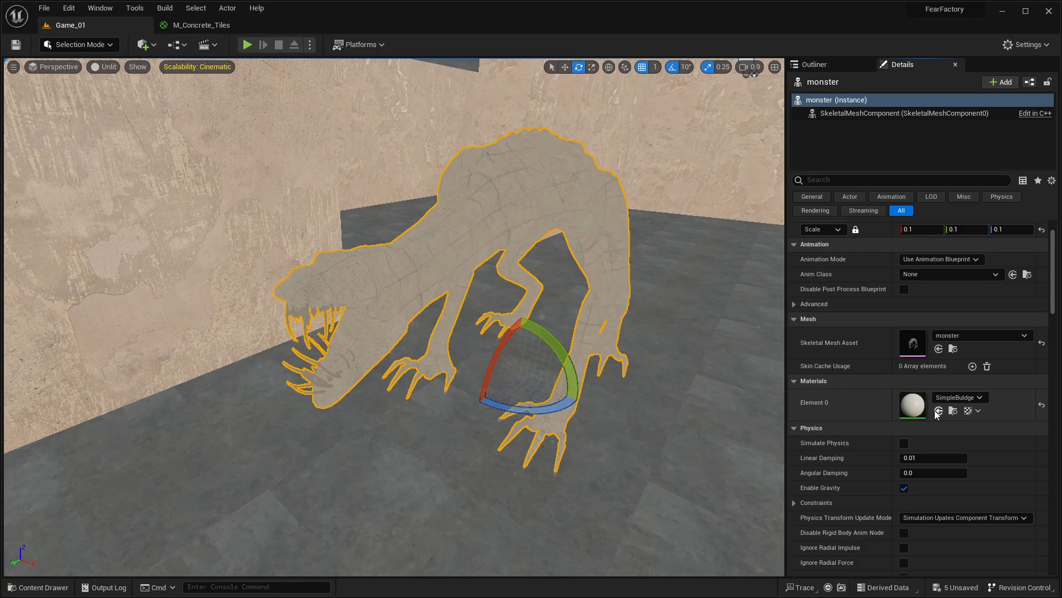
left_click(948, 412)
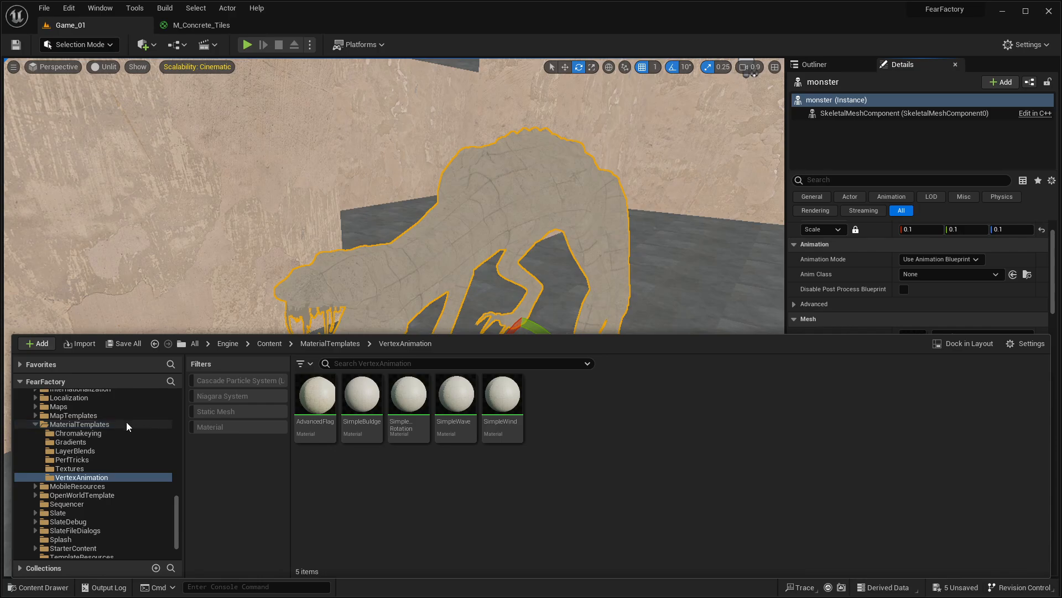
left_click(356, 407)
left_click(578, 228)
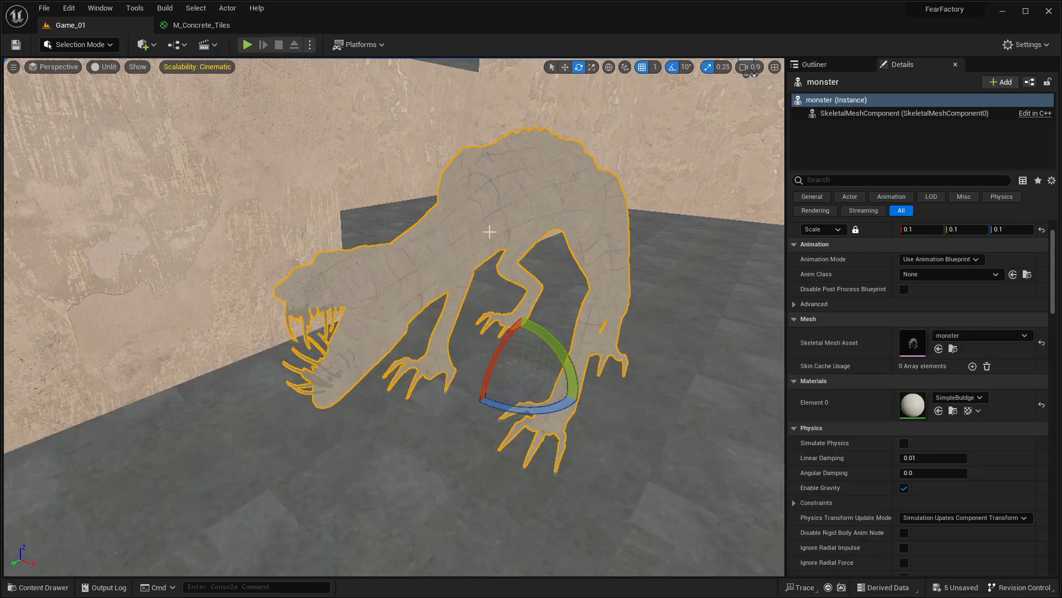
Step: Delete the static monster and place the monsterIDLE skeletal mesh from the Monster/Idle folder in the maze corridor
key("Delete")
key("ctrl+space")
scroll(91, 420, "up", 6)
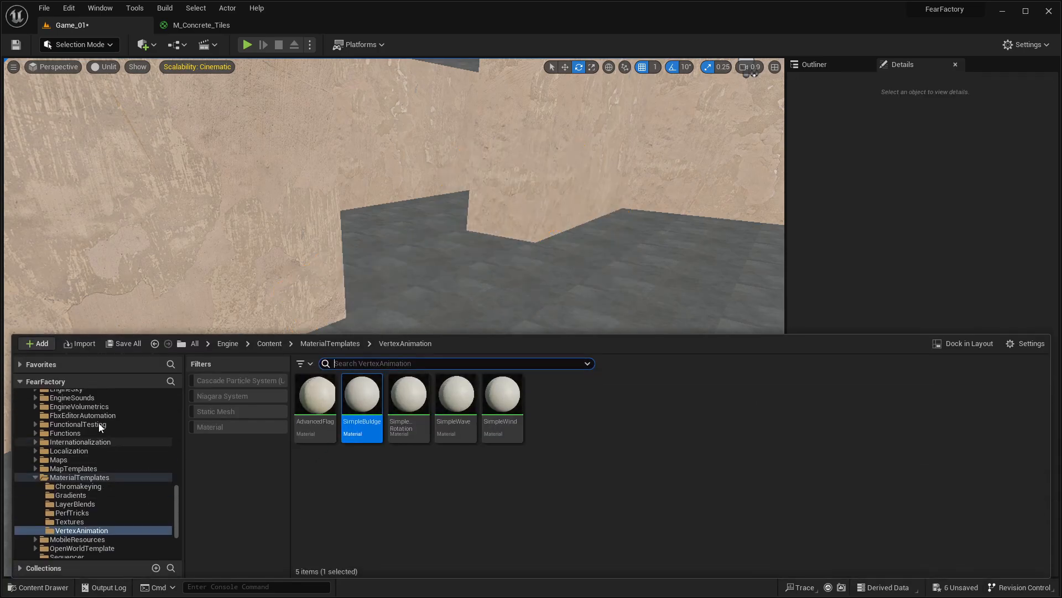
scroll(82, 413, "up", 3)
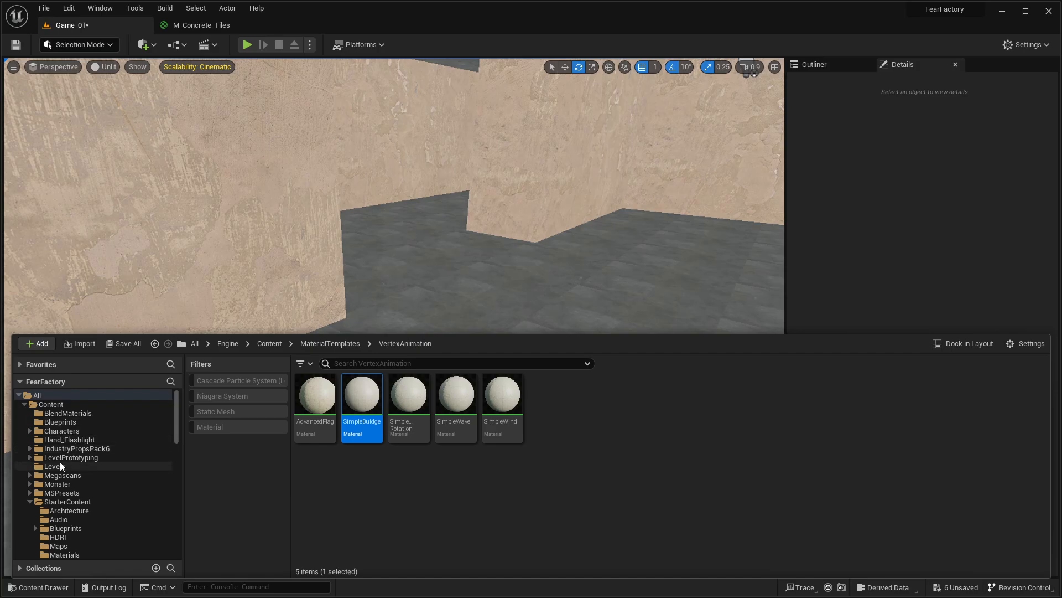
left_click(57, 431)
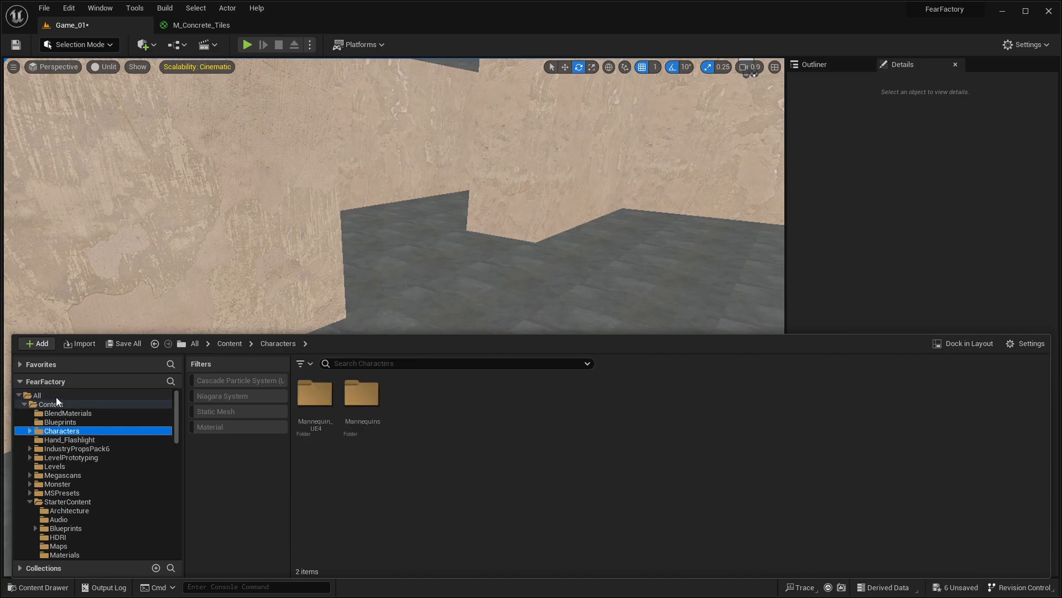
left_click(69, 484)
double_click(324, 397)
left_click_drag(354, 403, 481, 318)
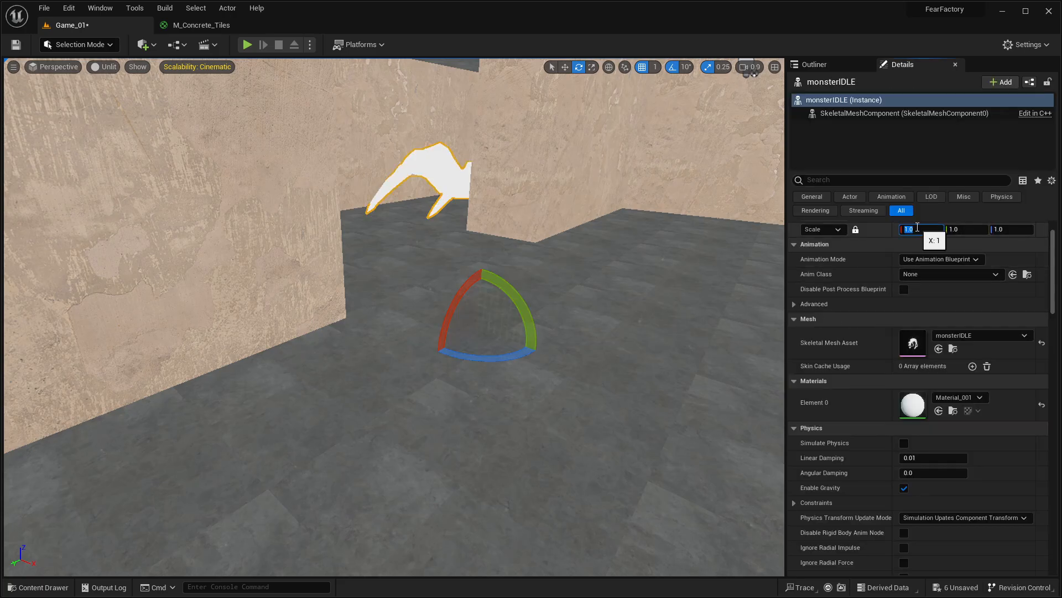
Step: Scale the monsterIDLE actor uniformly to 0.1 and move it across the corridor floor to about X -1448, Y -220
type("0.1")
key("Return")
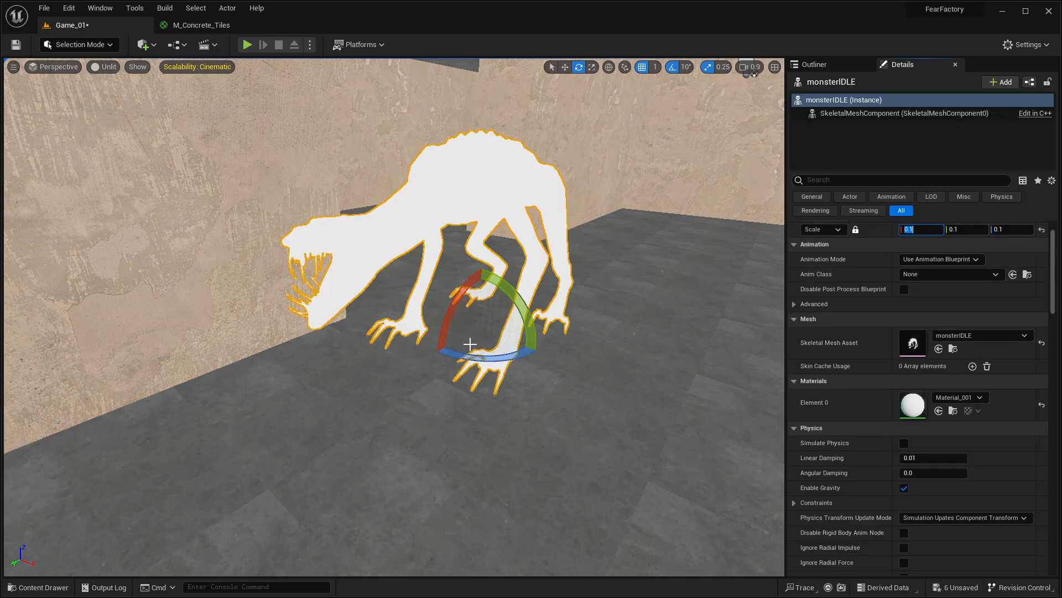
key("w")
left_click_drag(481, 337, 520, 387)
Step: Assign the SimpleBuldge material to monsterIDLE and shift the actor to about X -1421, Y -176
scroll(955, 441, "up", 2)
left_click(955, 441)
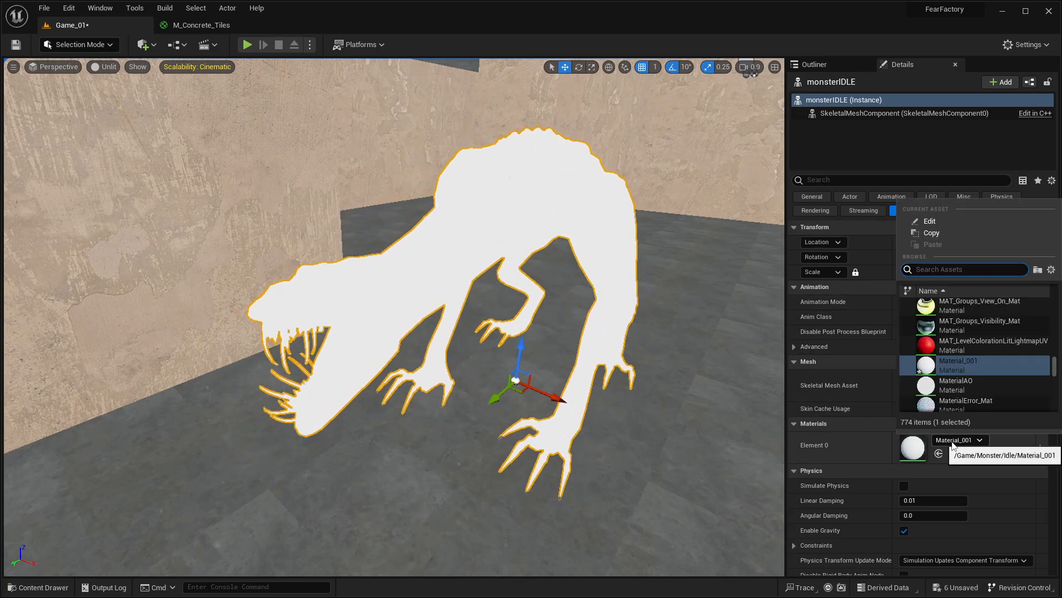
type("simple")
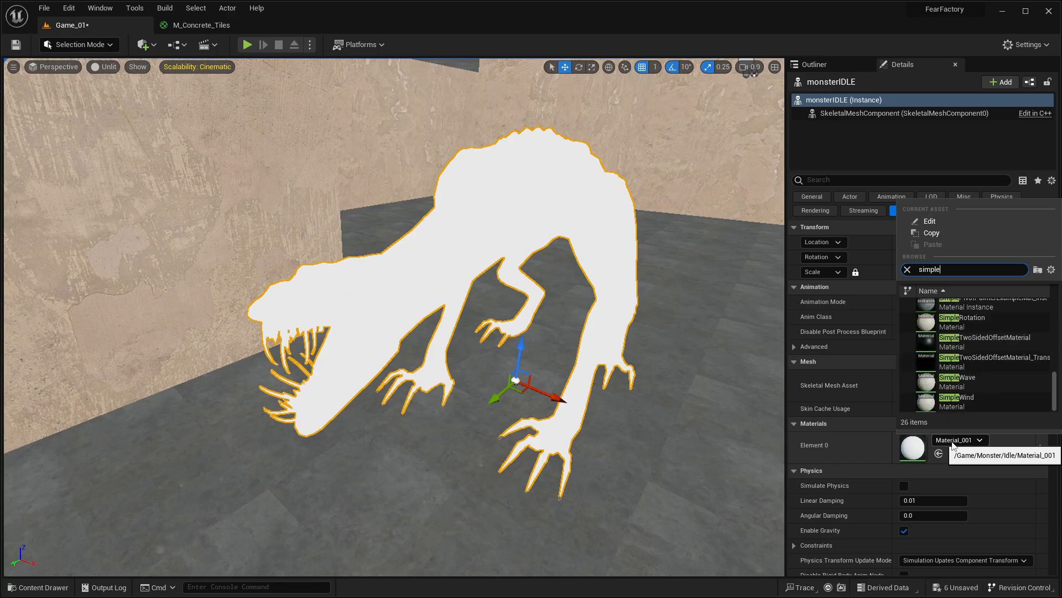
scroll(992, 358, "up", 1)
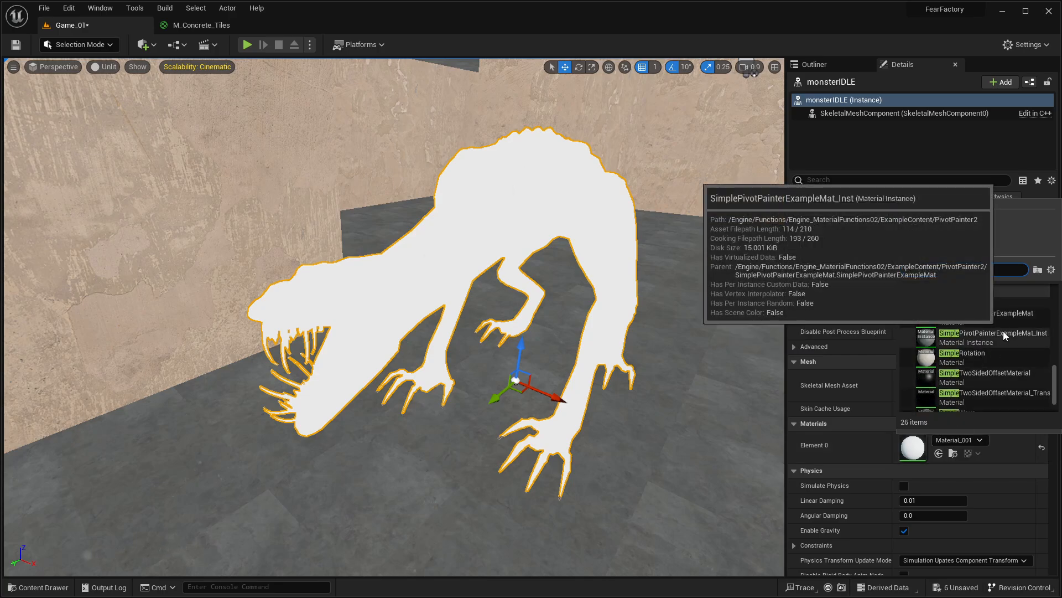
type("budge")
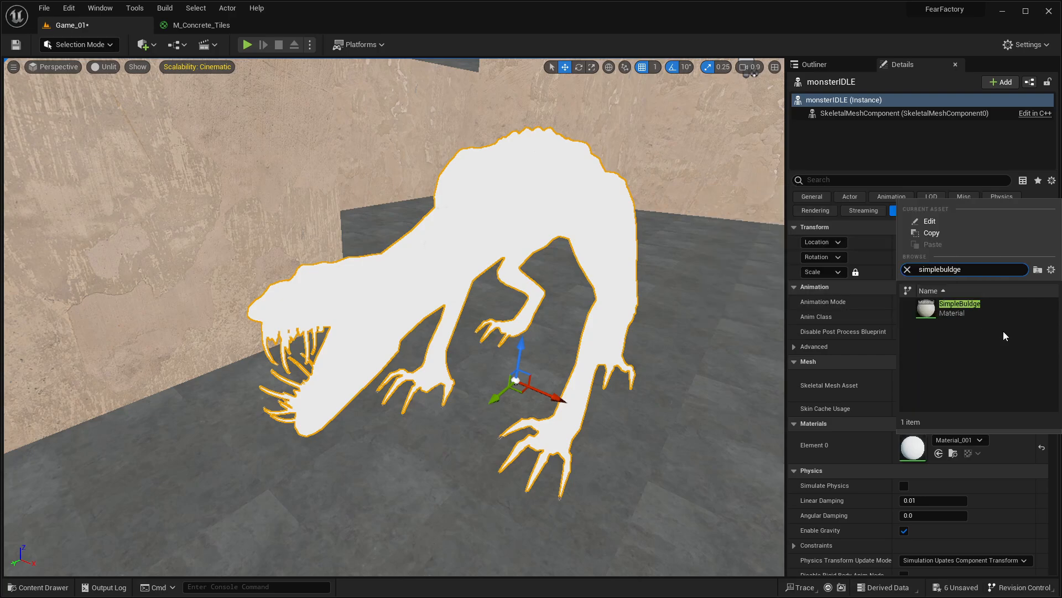
left_click(976, 309)
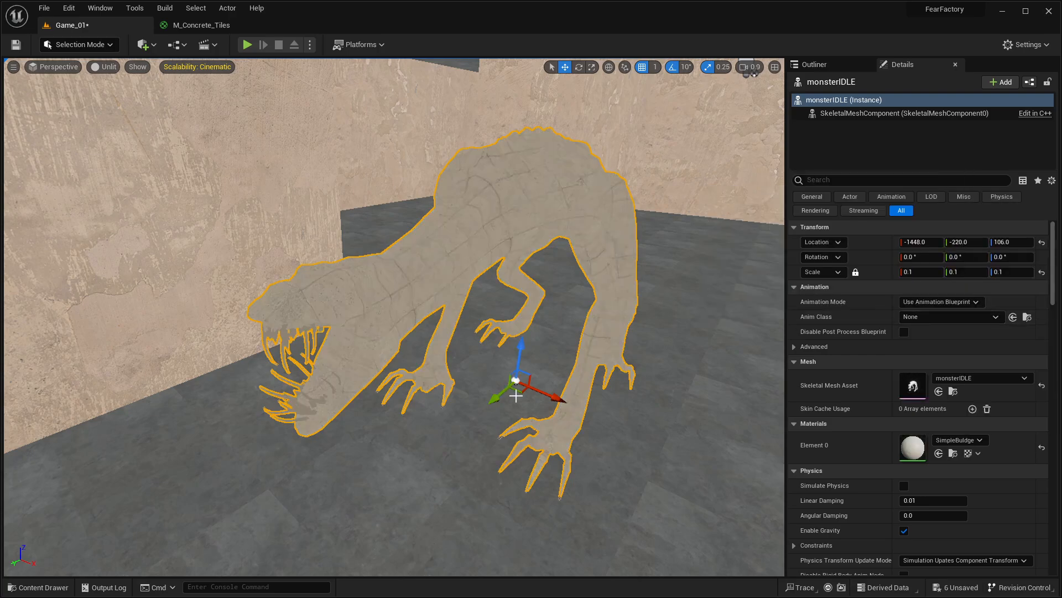
left_click_drag(518, 391, 523, 425)
right_click_drag(522, 425, 609, 424)
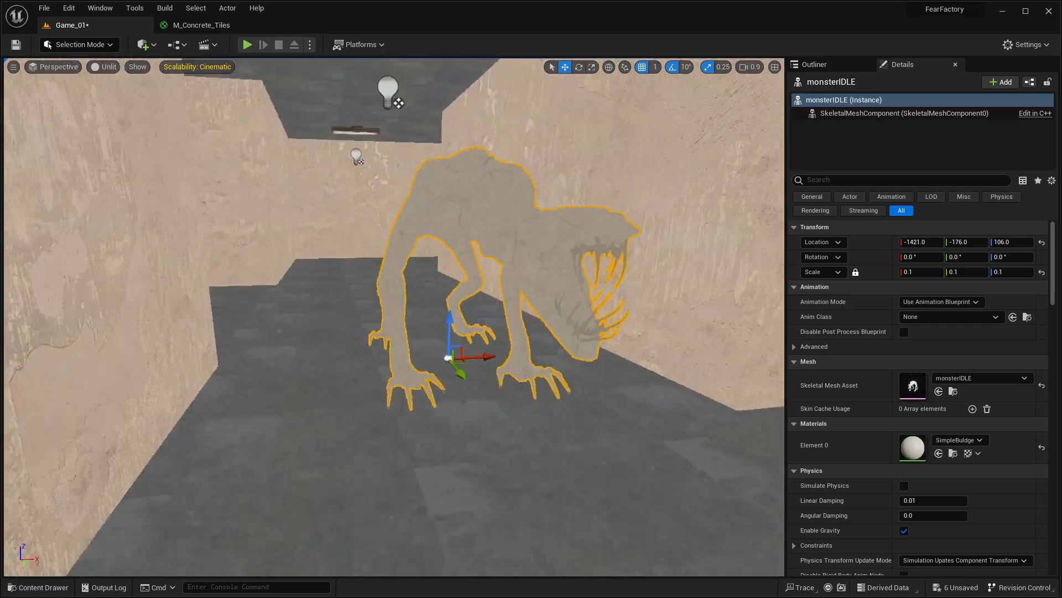
Step: Play the level and walk around the monster to check its material under the flashlight, ending the play session
scroll(427, 331, "down", 5)
key("alt+p")
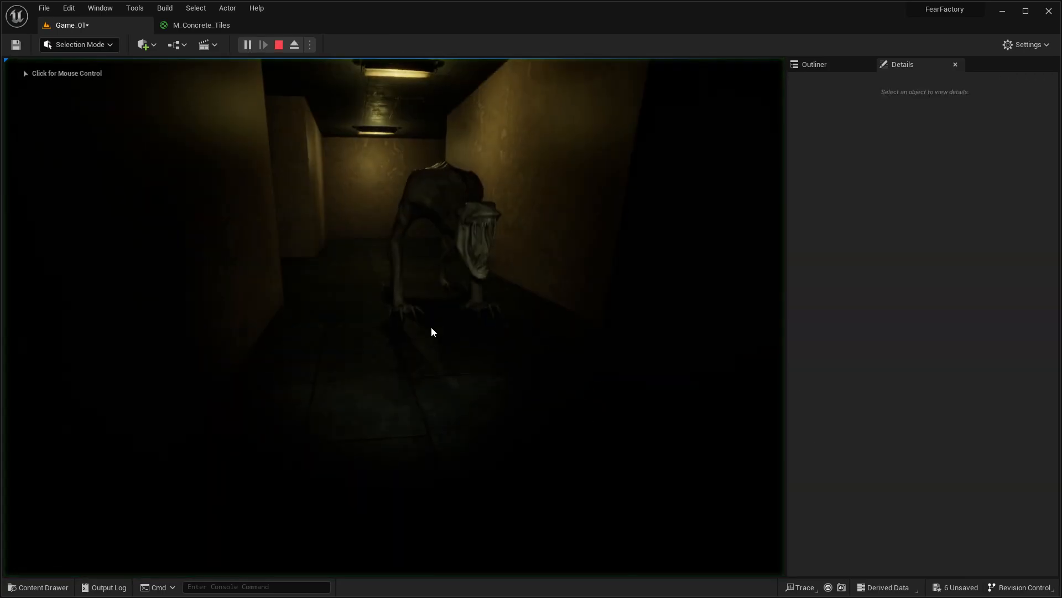
key("d")
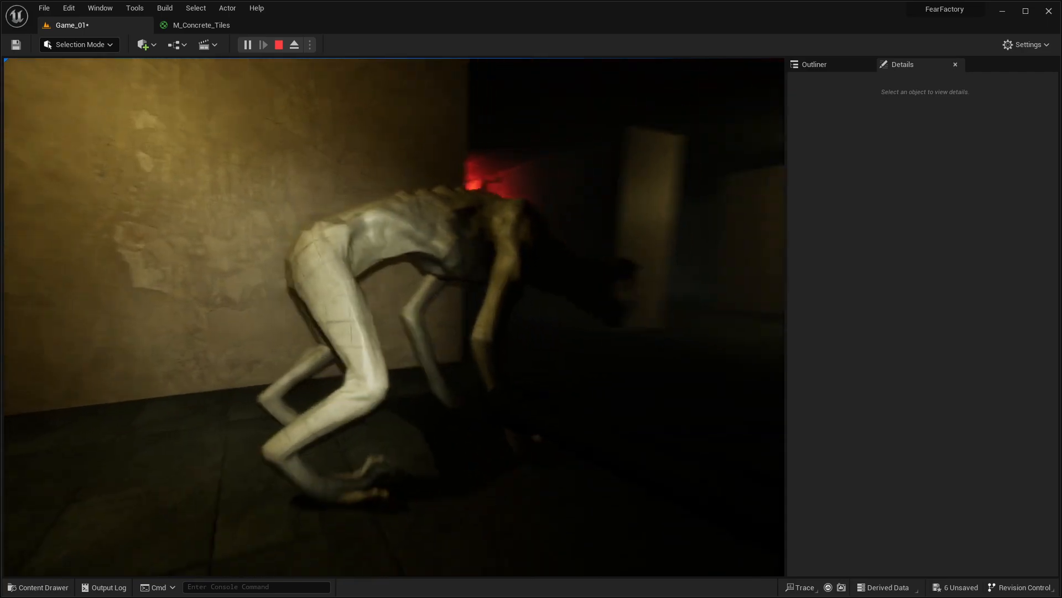
key("w")
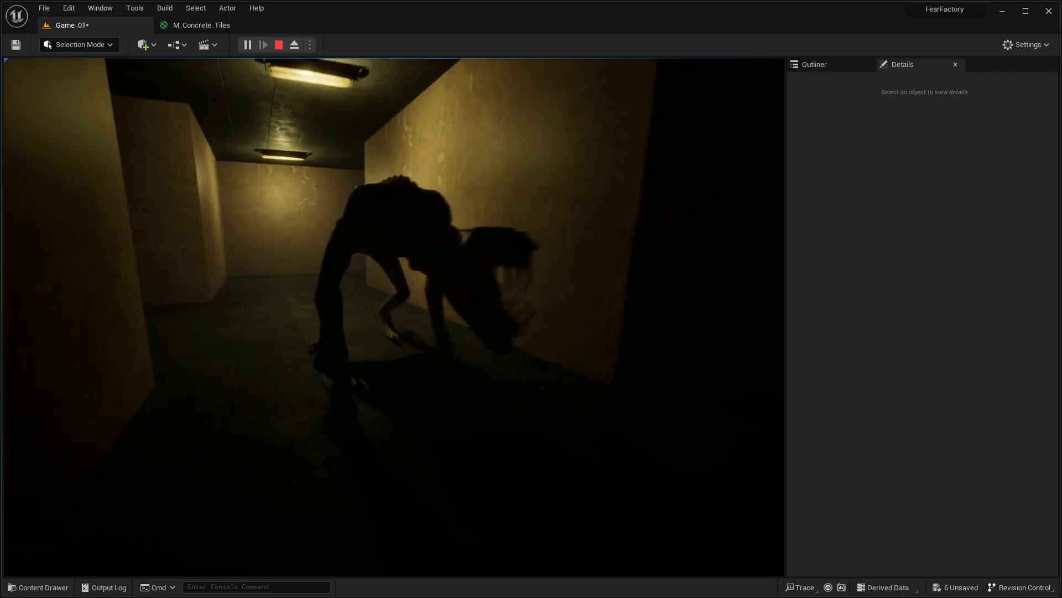
key("Escape")
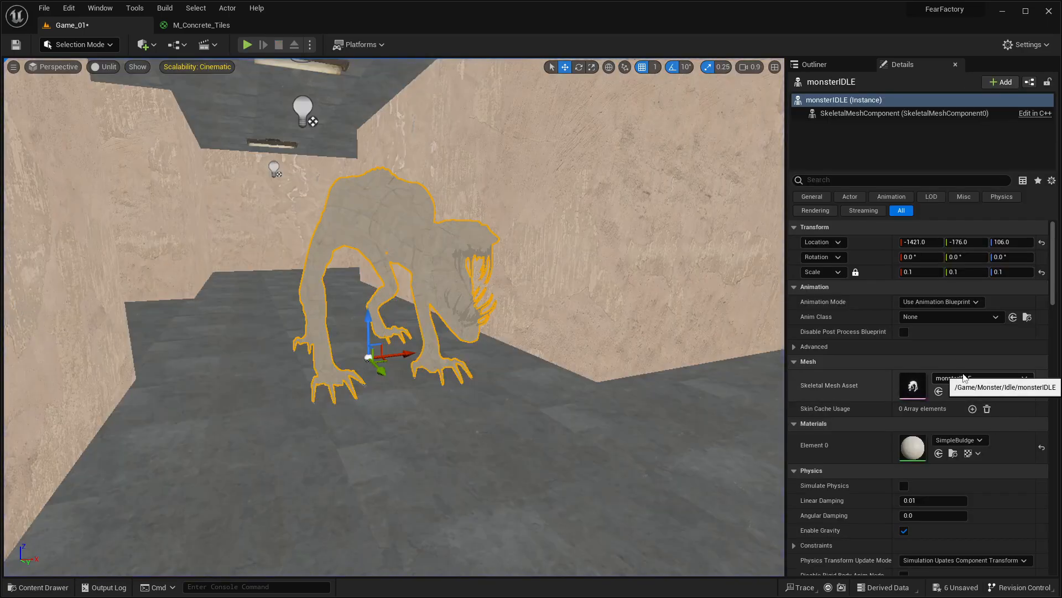
Step: Set the monster's animation mode to Use Animation Asset with monsterIDLE_Anim as the animation to play
left_click(936, 324)
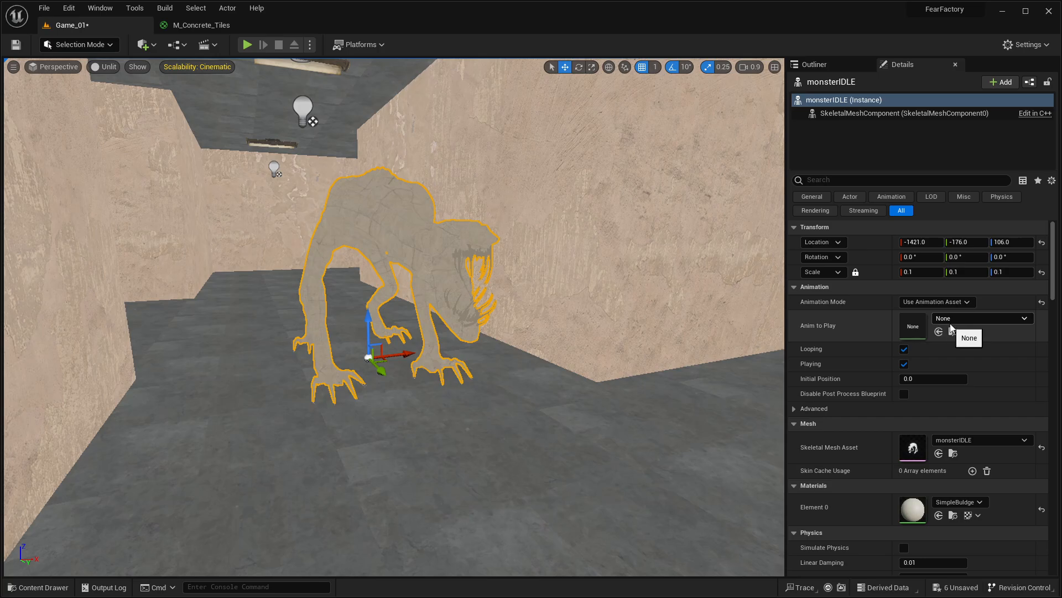
left_click(948, 320)
left_click(844, 442)
right_click_drag(642, 441, 534, 366)
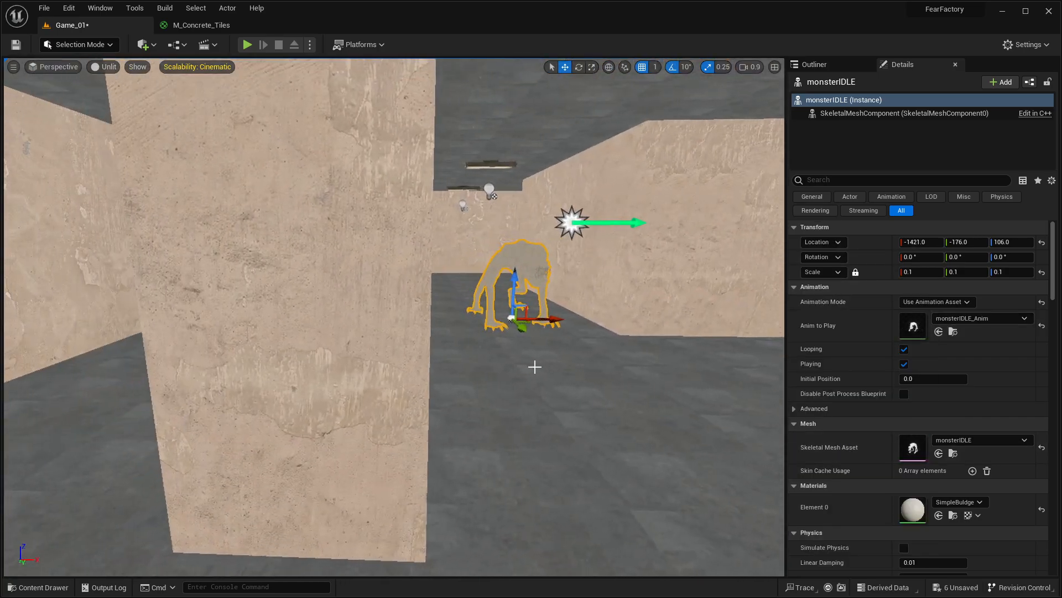
Step: Play the level from farther down the corridor, examine the monster's idle animation, and toggle the flashlight off and on
key("alt+p")
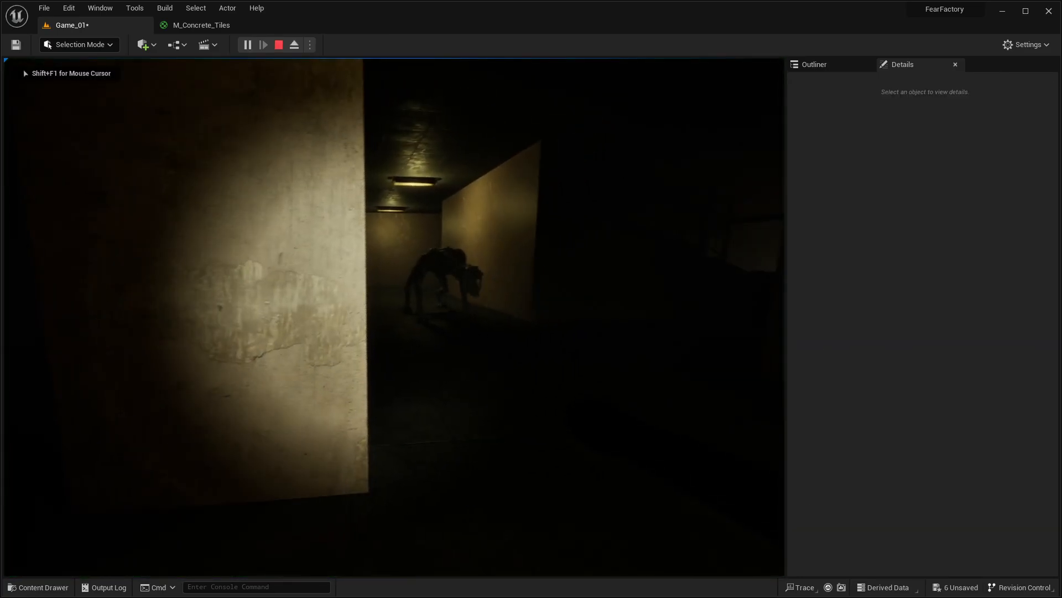
key("w")
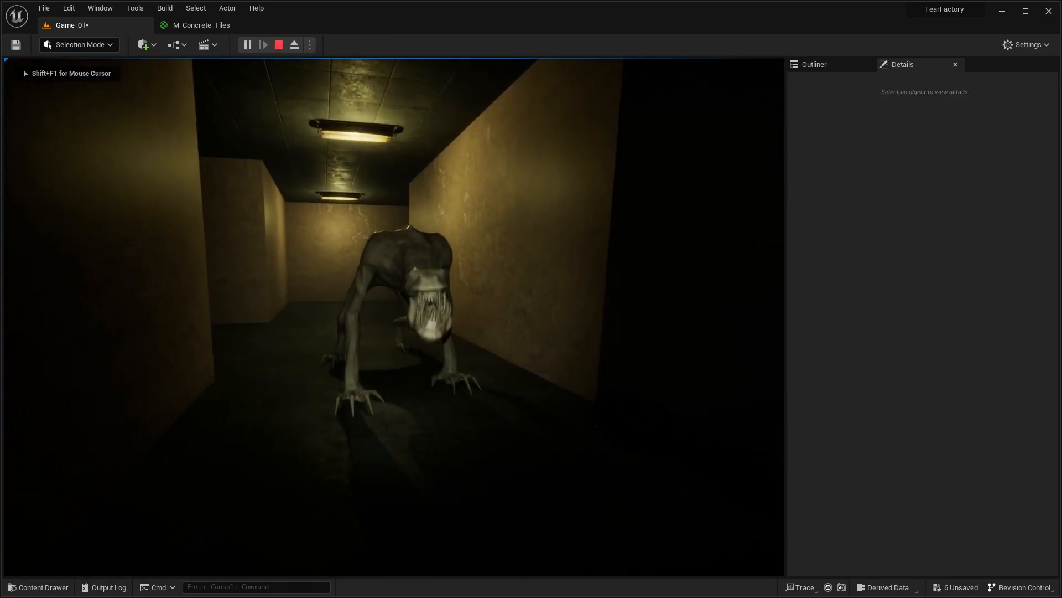
key("d")
key("a")
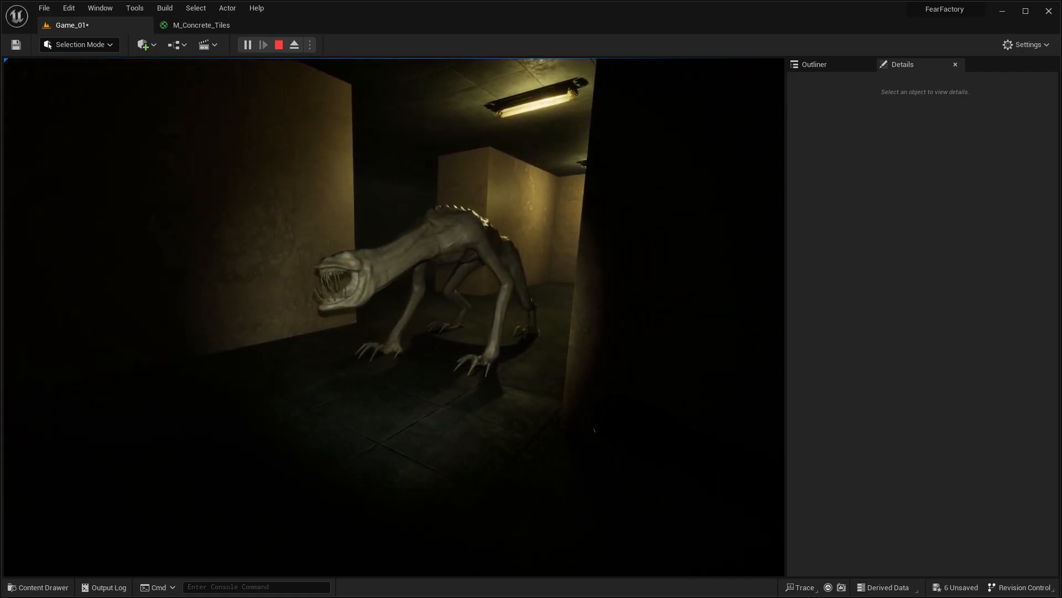
key("w")
key("s")
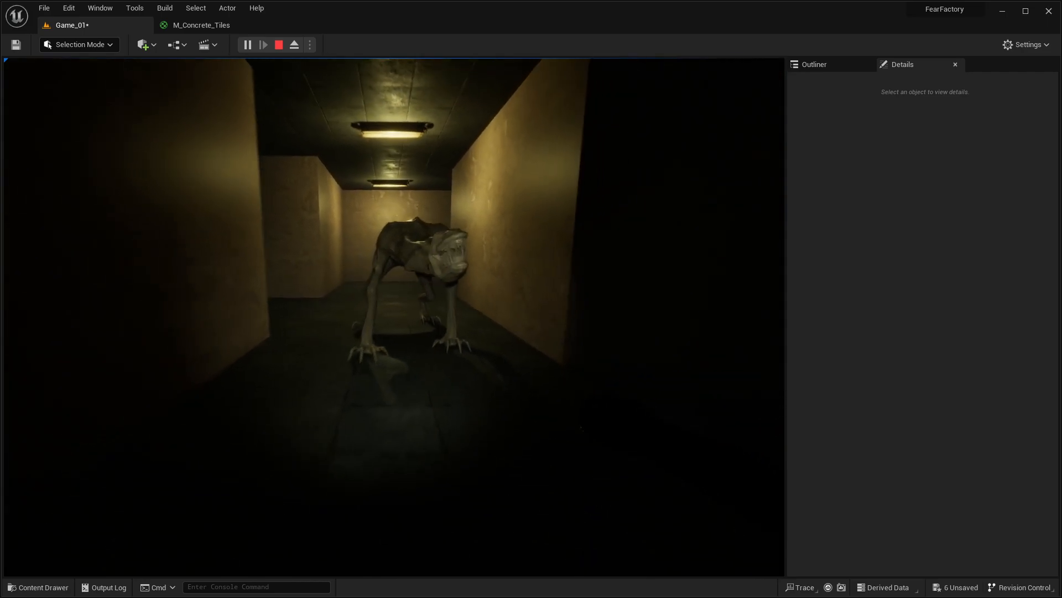
key("f")
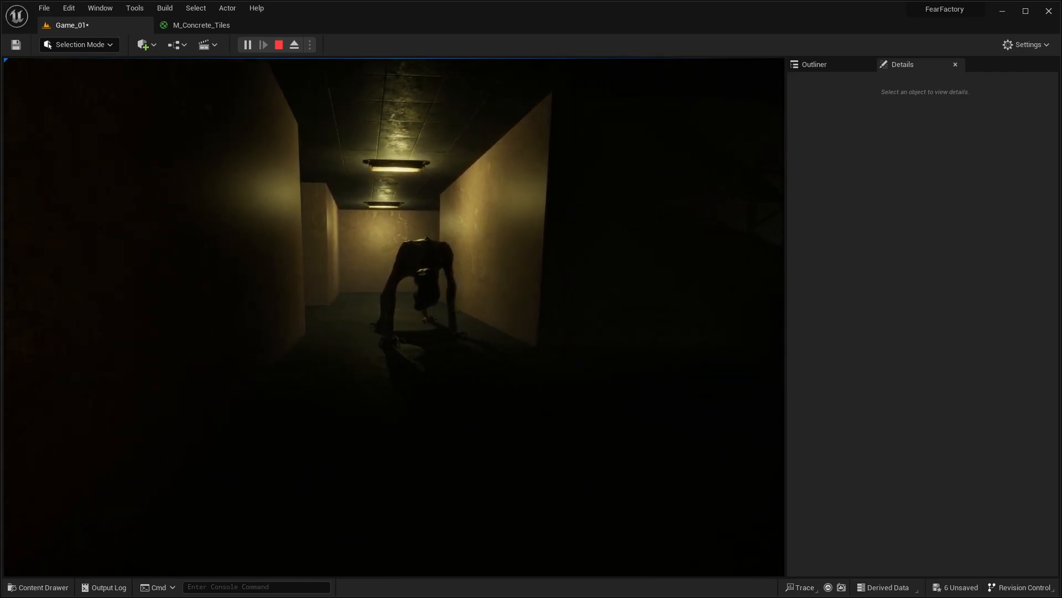
key("f")
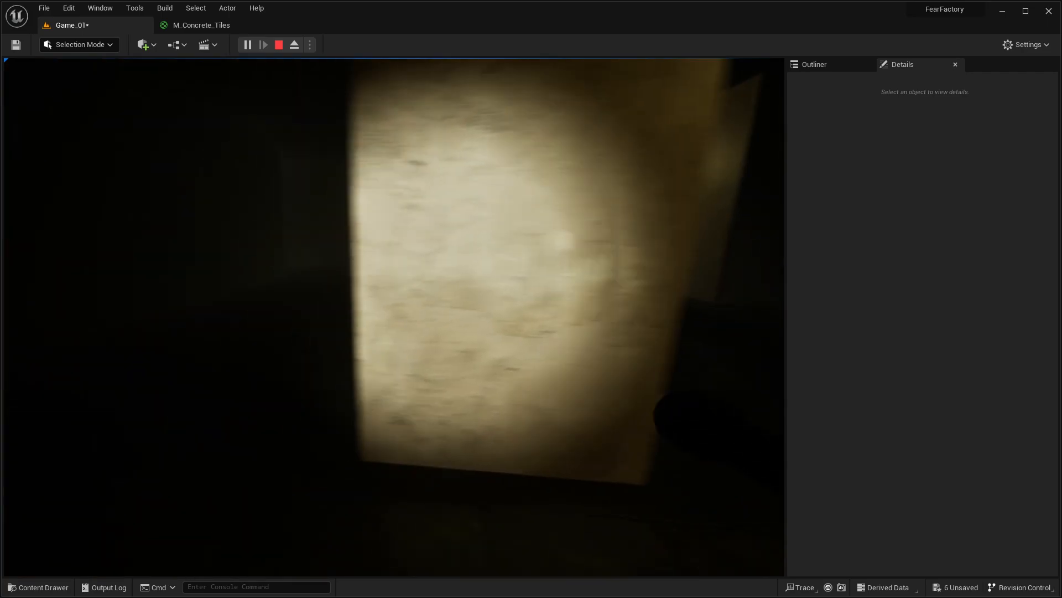
Step: Walk through the maze to view the animated monster from behind and the red-lit storage area, ending the play session
key("w")
key("w")
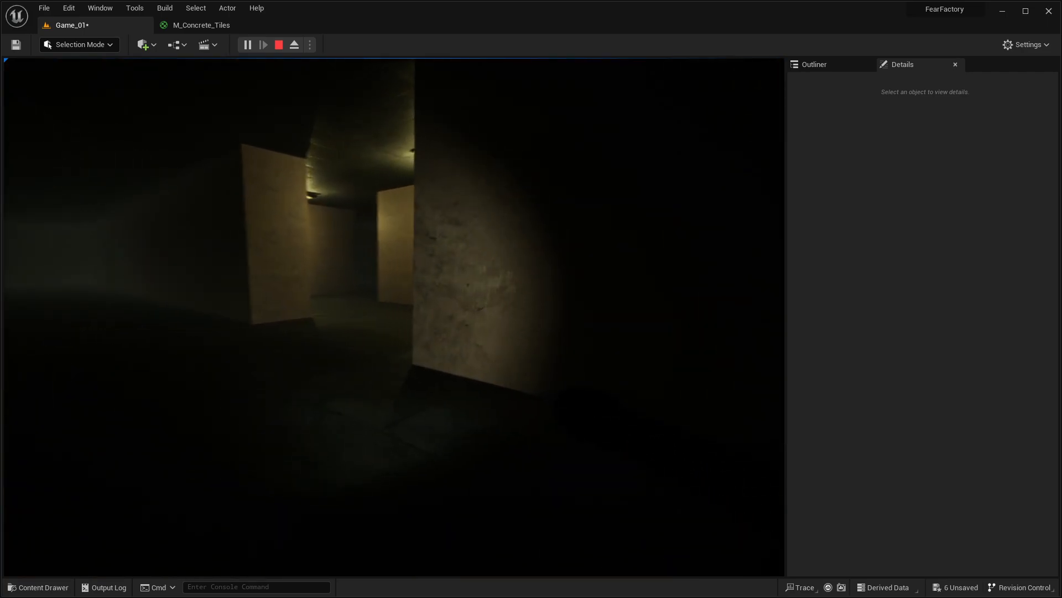
key("w")
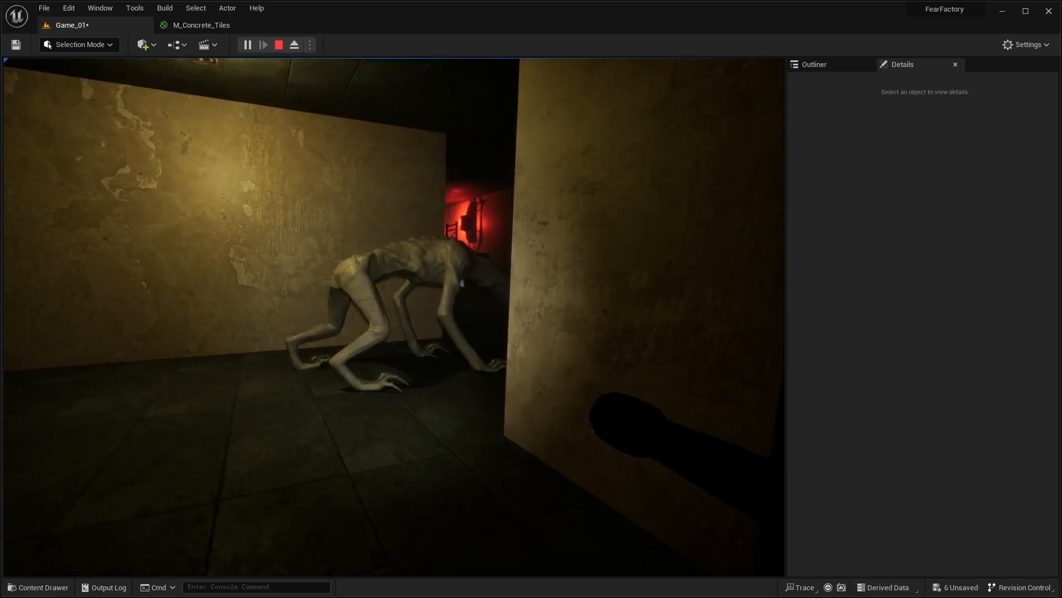
key("w")
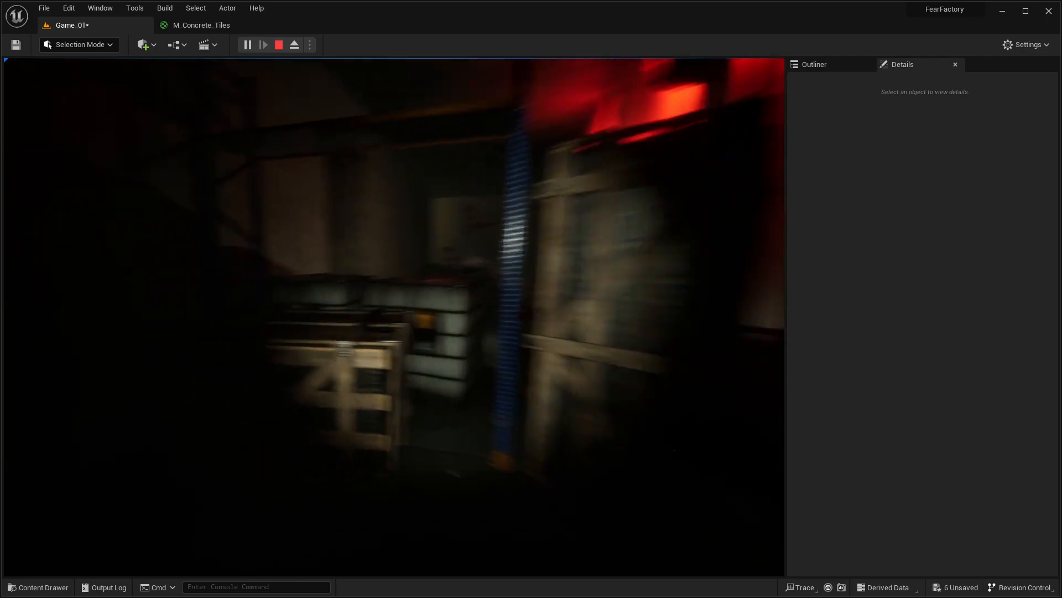
key("Escape")
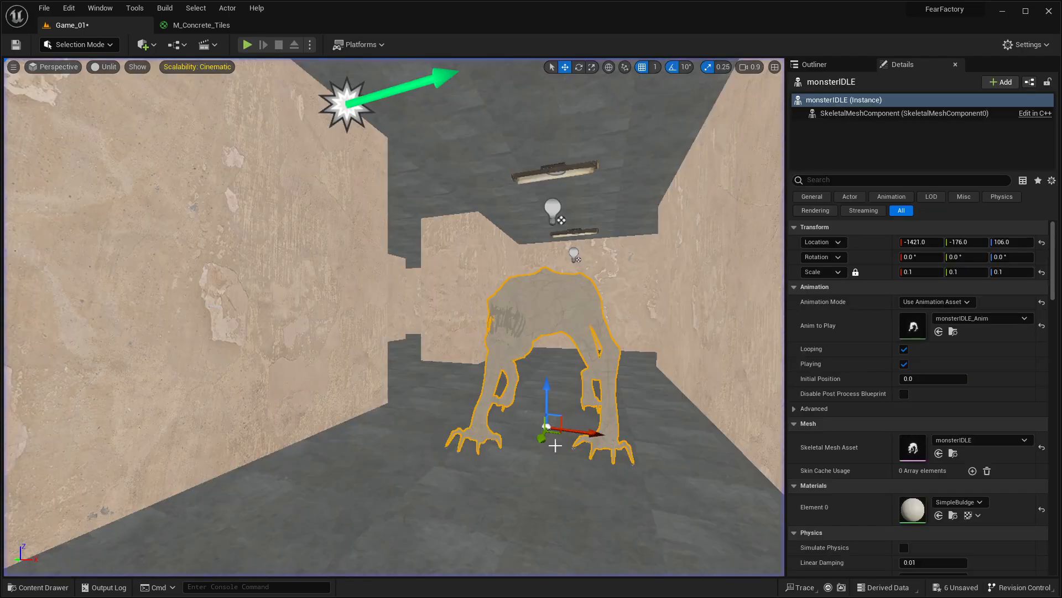
Step: Close the M_Concrete_Tiles material editor, applying its modifications to the original material
right_click_drag(433, 319, 460, 350)
key("ctrl+space")
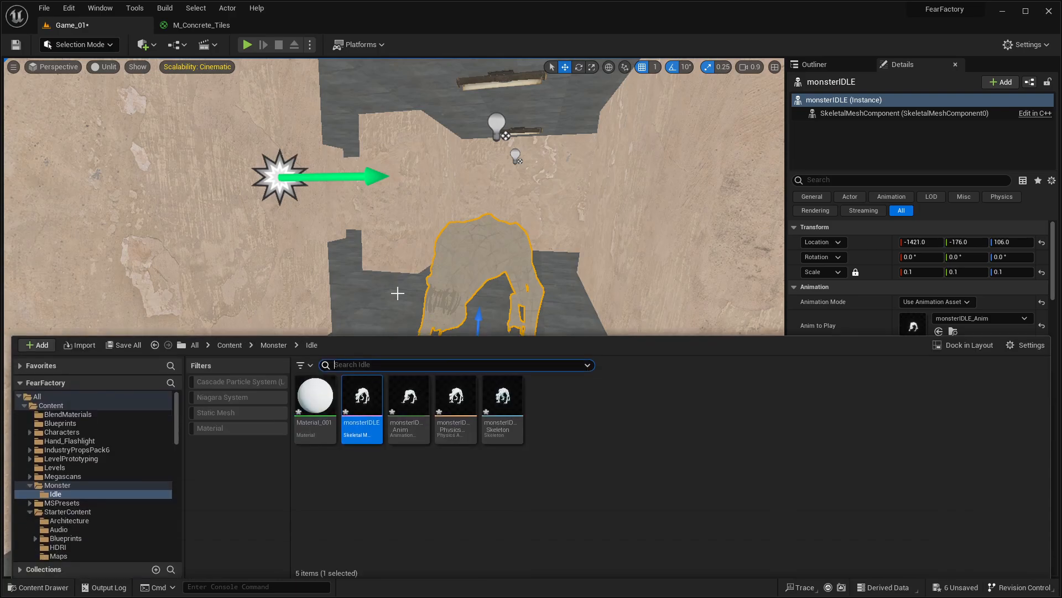
key("ctrl+space")
left_click(210, 25)
left_click(261, 25)
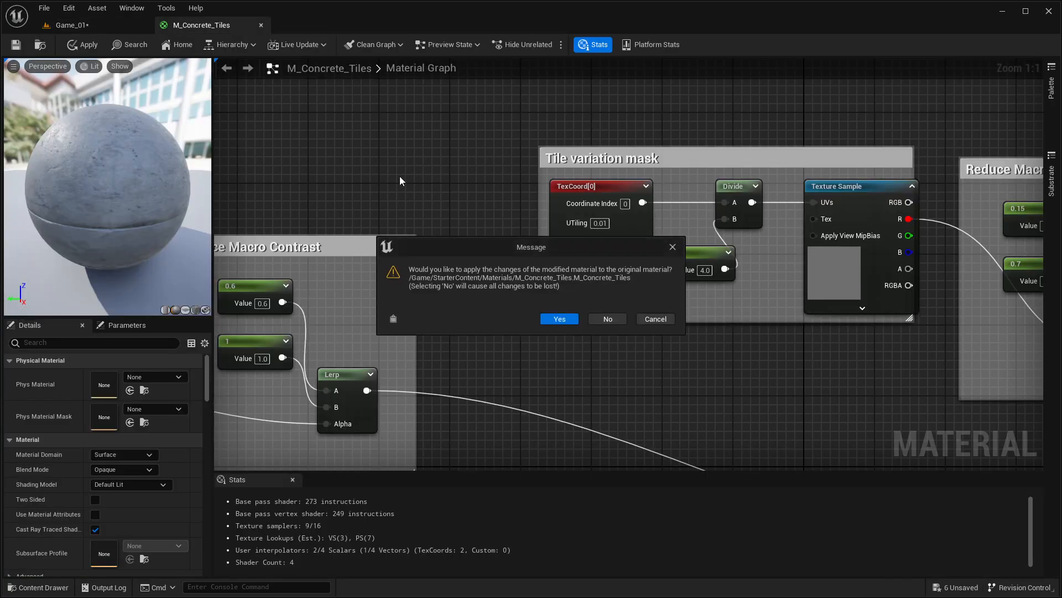
left_click(560, 319)
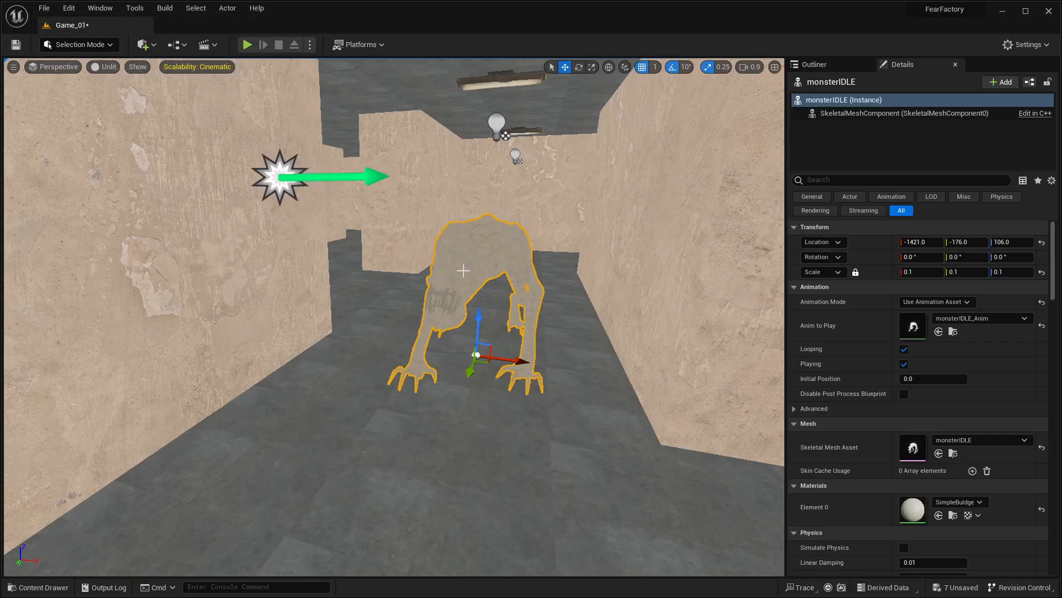
mouse_move(463, 271)
right_mouse_down()
mouse_move(438, 279)
mouse_move(481, 281)
right_mouse_up()
key("a")
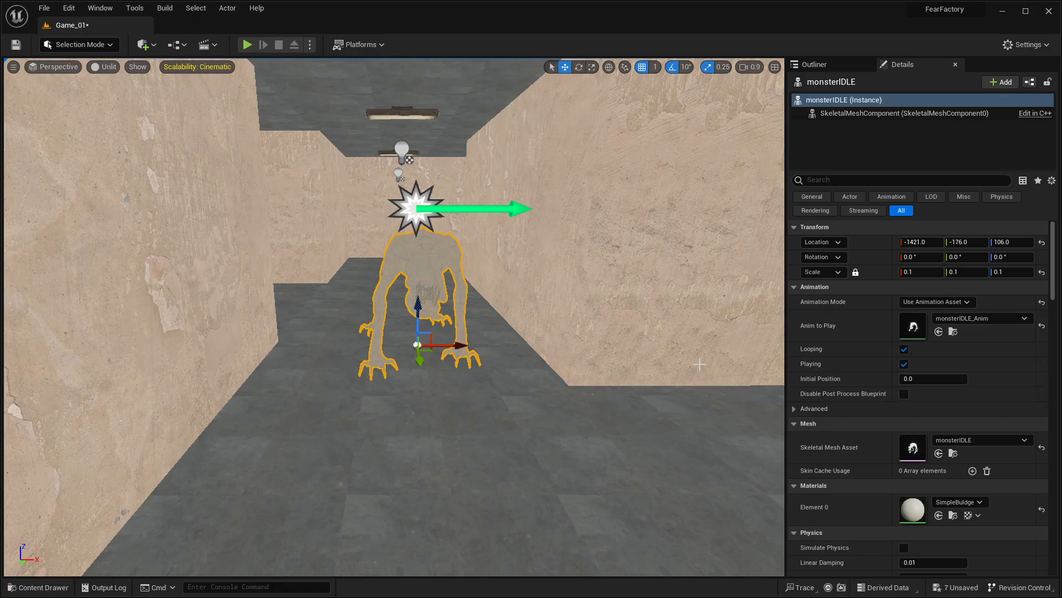
right_click_drag(649, 361, 774, 356)
key("d")
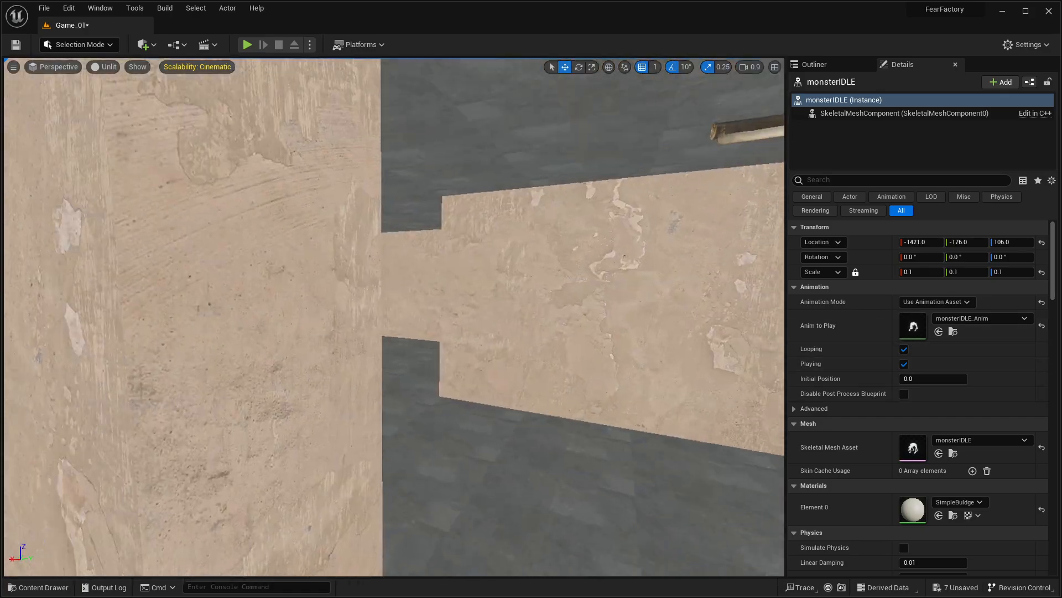
key("f")
key("ctrl+space")
key("ctrl+space")
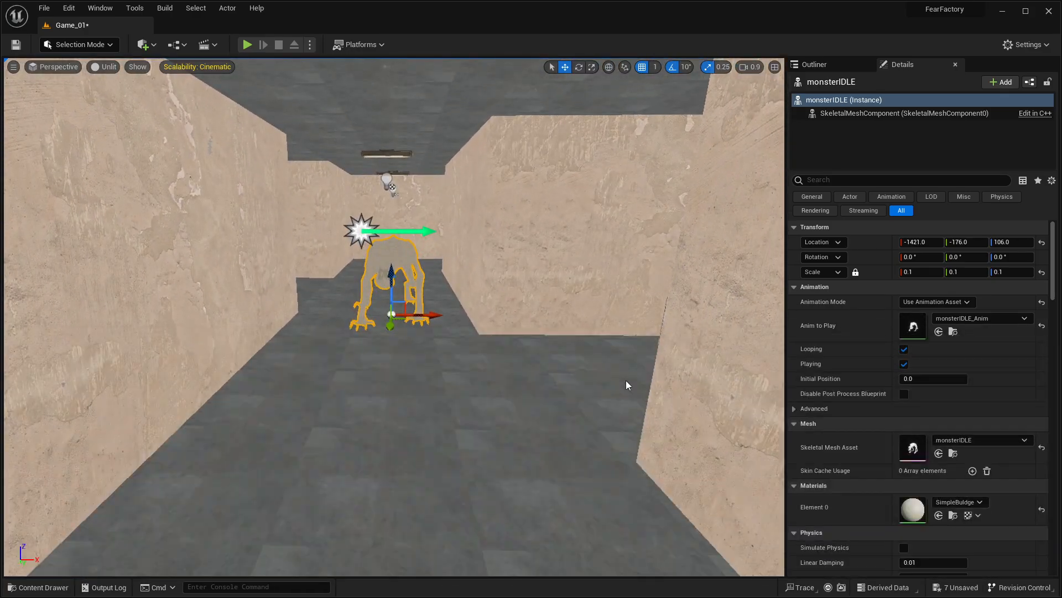
key("alt+Tab")
left_click(547, 272)
key("alt+Tab")
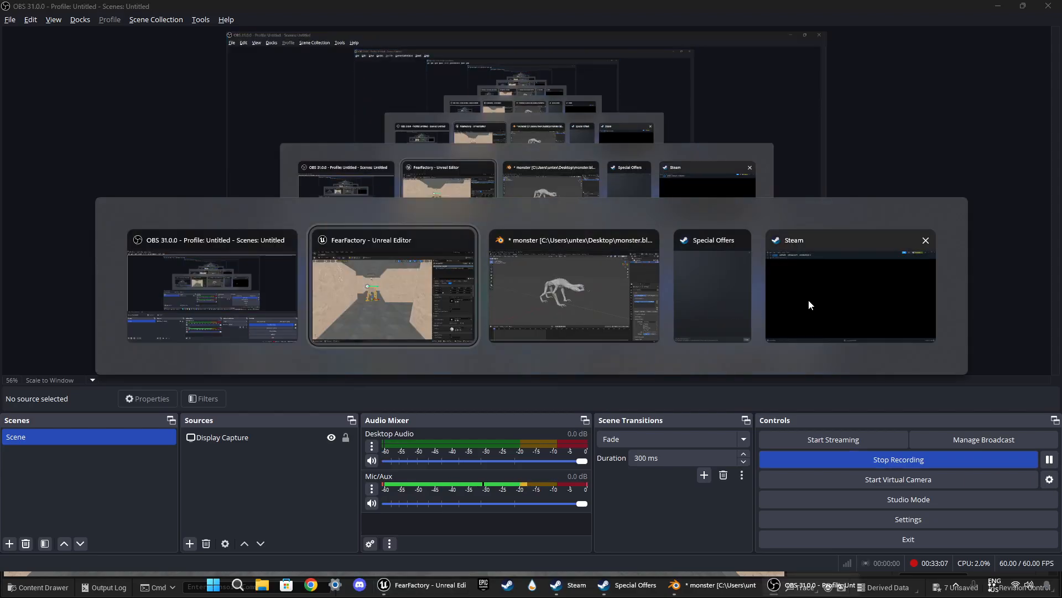
left_click(368, 284)
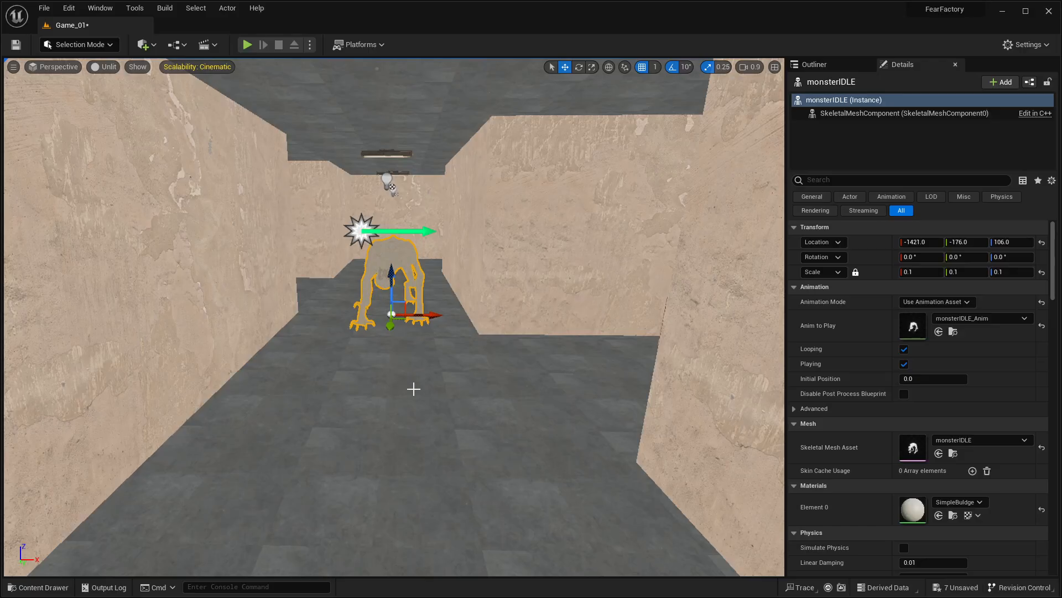
key("super")
left_click(602, 261)
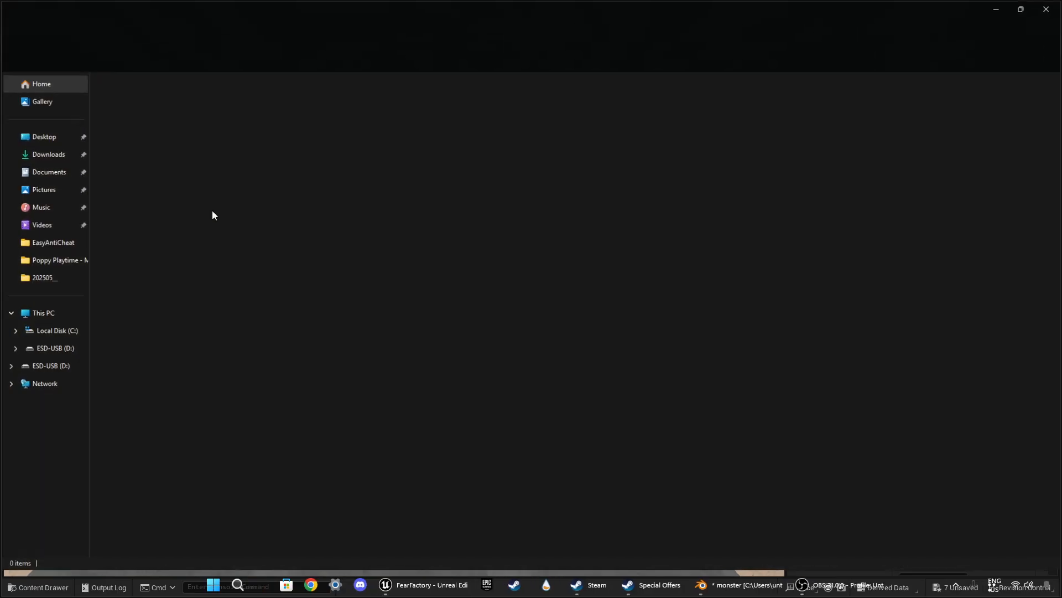
left_click(46, 154)
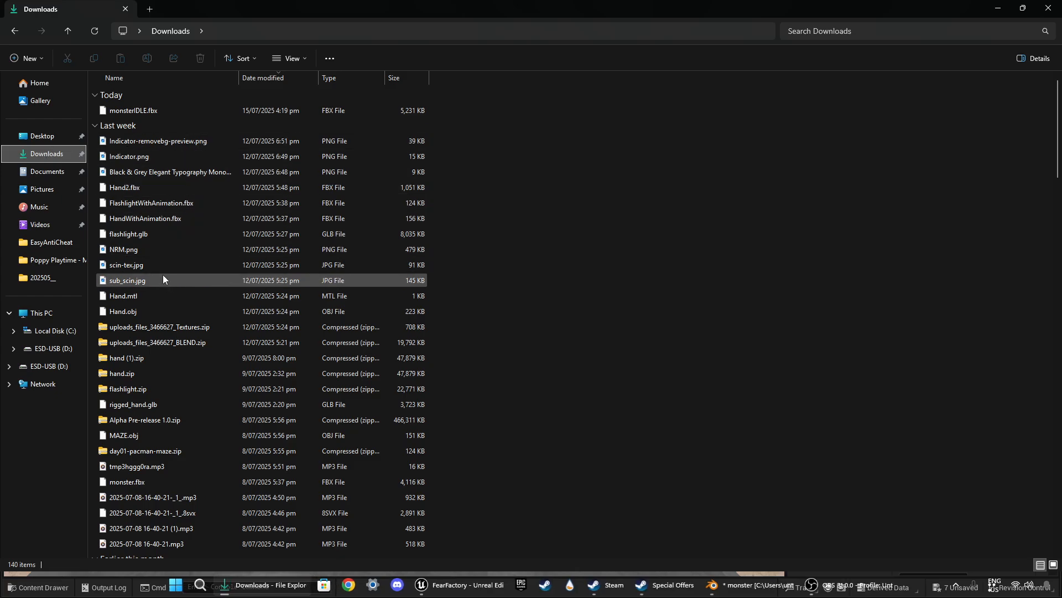
left_click(1049, 8)
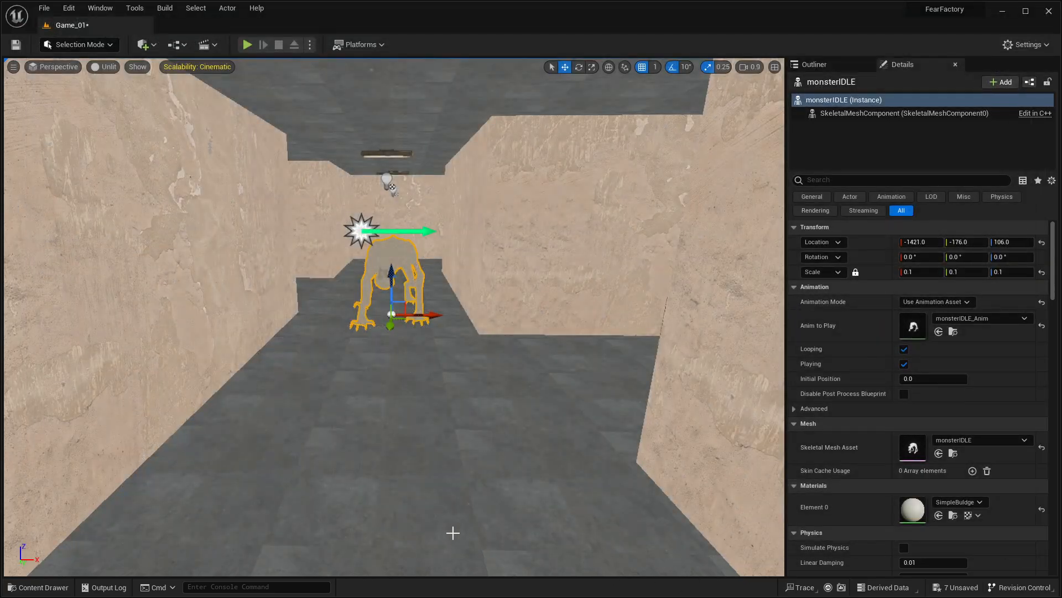
Step: Switch to Chrome and search Google for "horror game ambience music free"
key("alt+Tab")
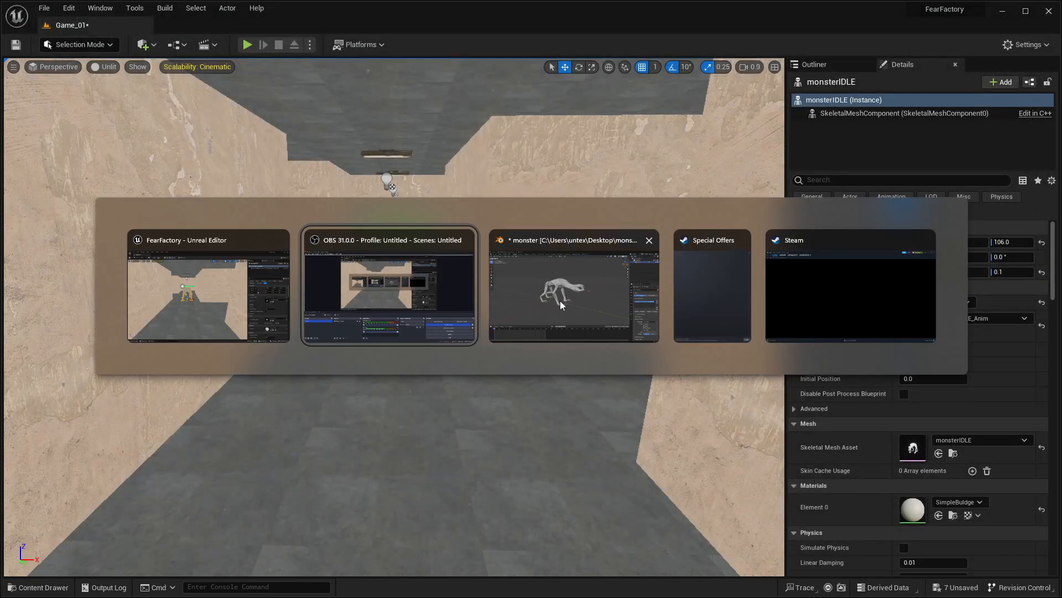
left_click(376, 298)
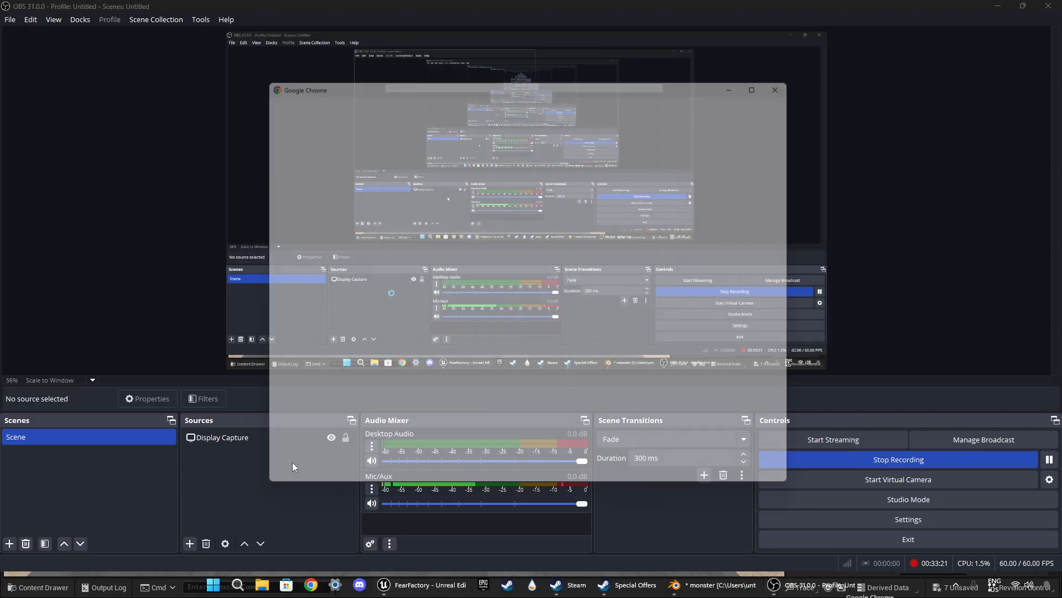
left_click(445, 259)
type("ho")
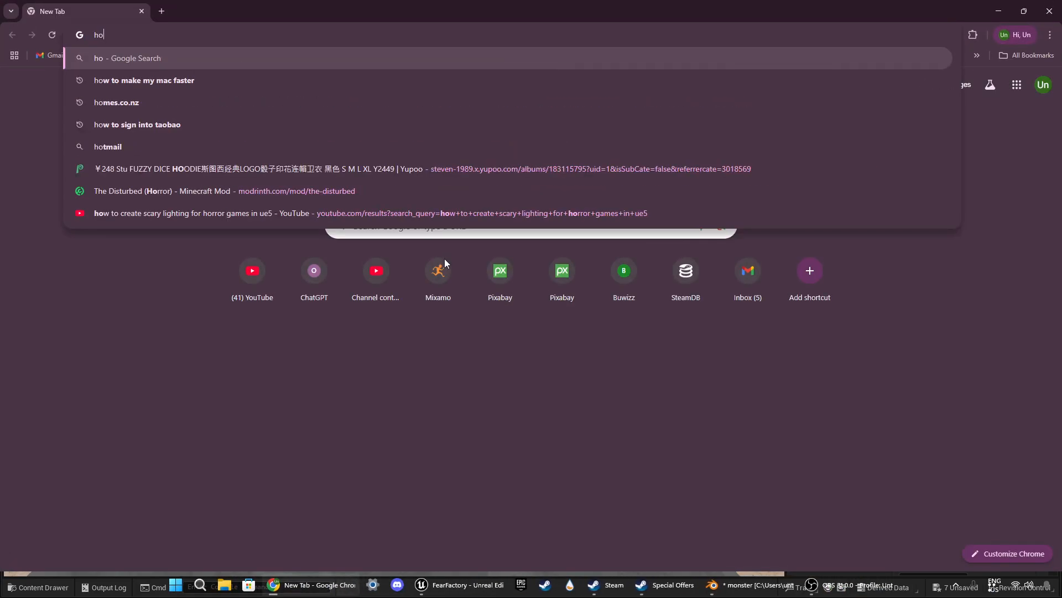
type("rror game ")
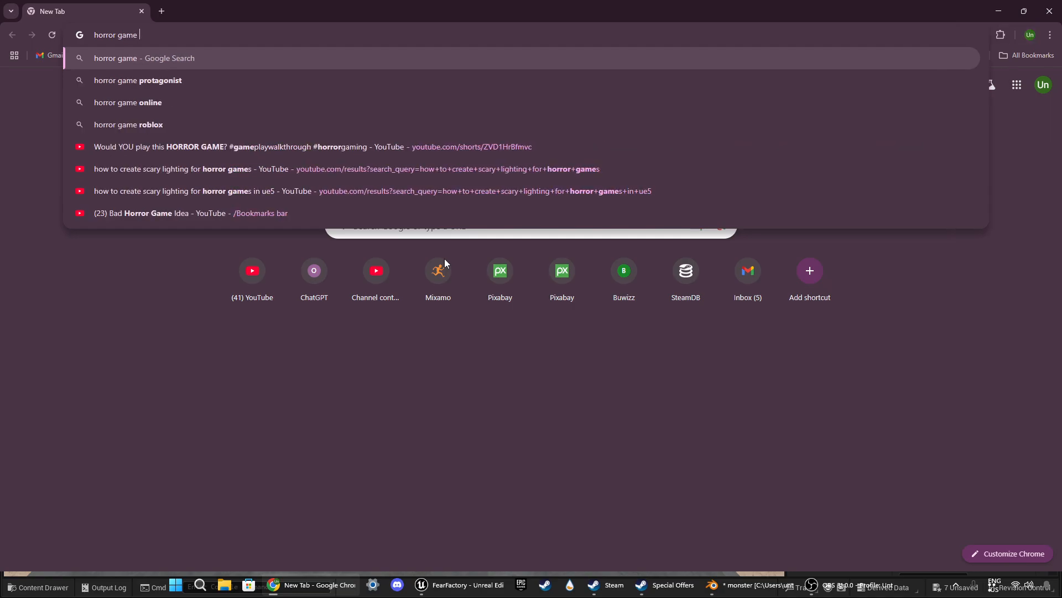
type("ambienc")
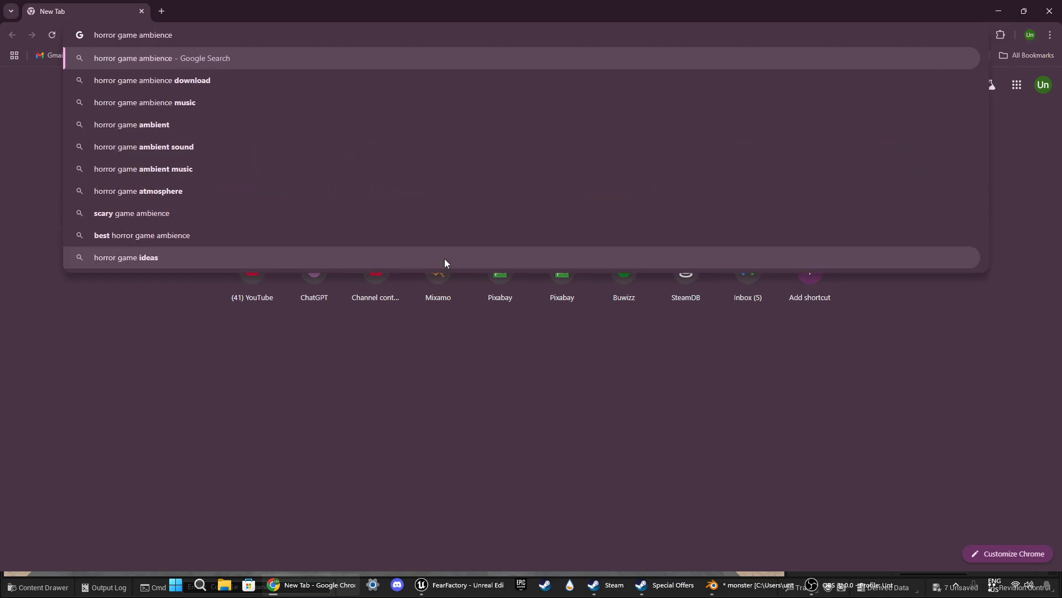
type("e music free")
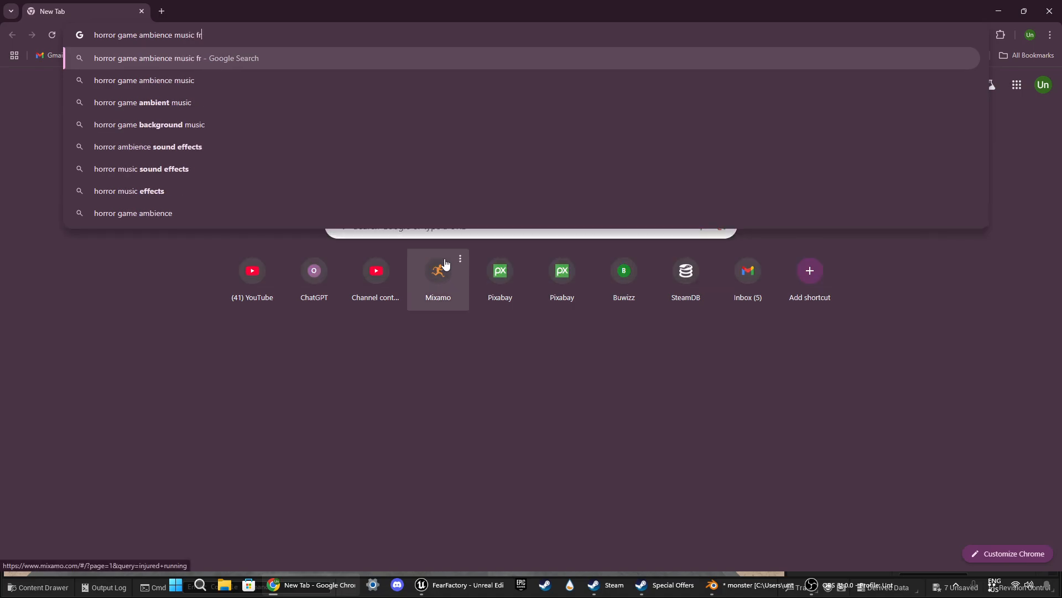
key("Return")
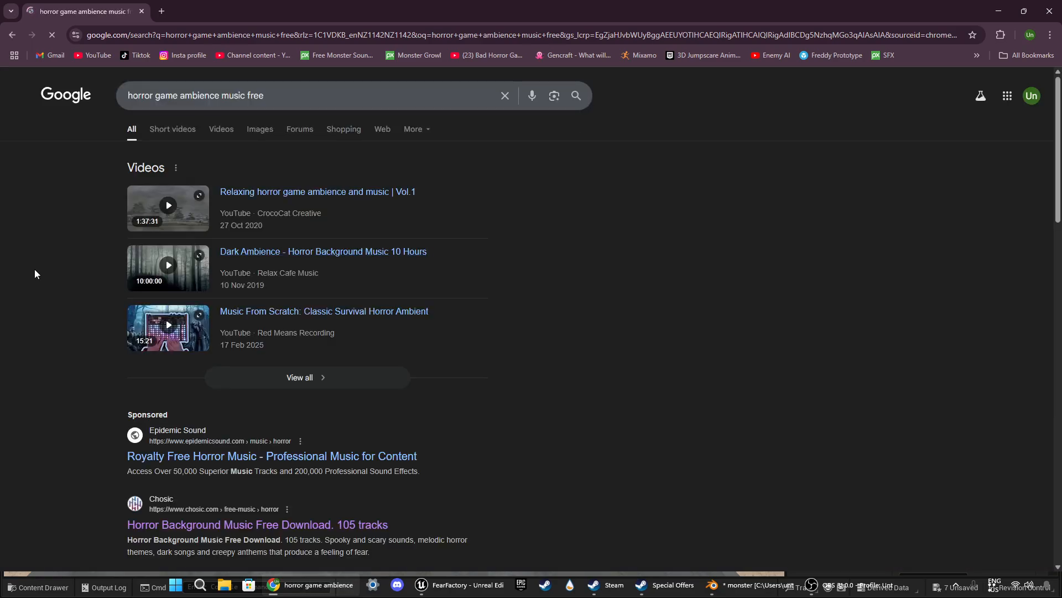
Step: Look through the search results and open Pixabay's page of no-copyright horror music
scroll(35, 288, "down", 5)
scroll(67, 306, "down", 3)
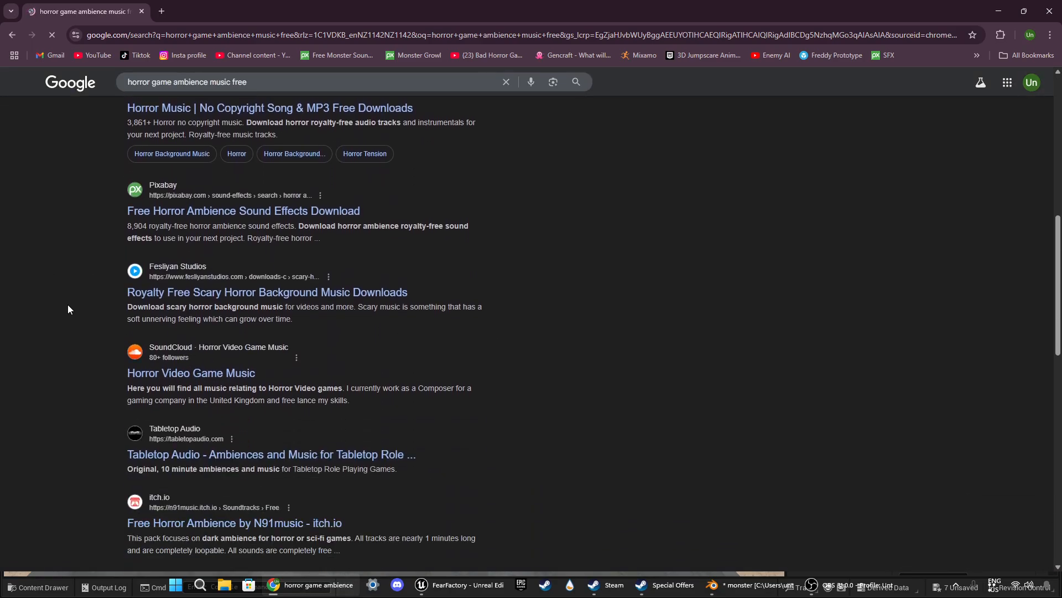
scroll(68, 305, "up", 2)
left_click_drag(175, 215, 177, 216)
left_click(177, 219)
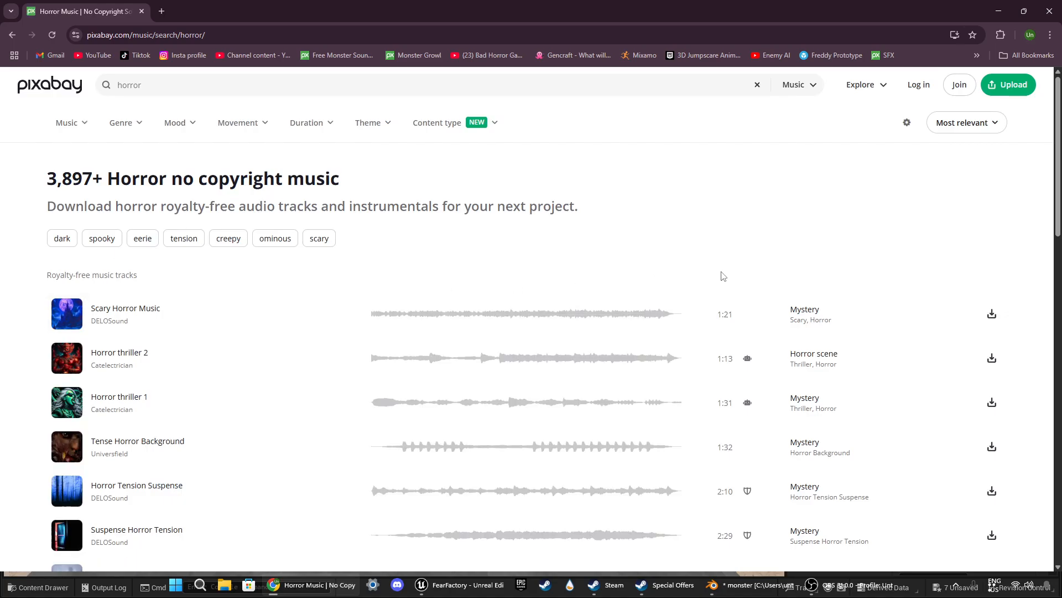
Step: Preview the Horror Tension Suspense track by DELOSound
scroll(721, 275, "down", 3)
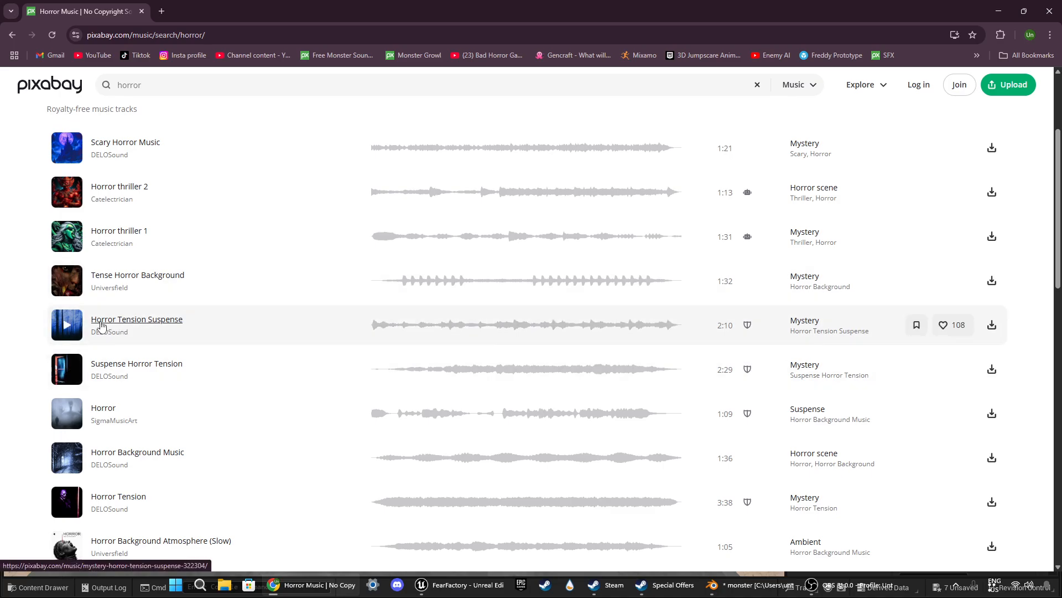
left_click(67, 325)
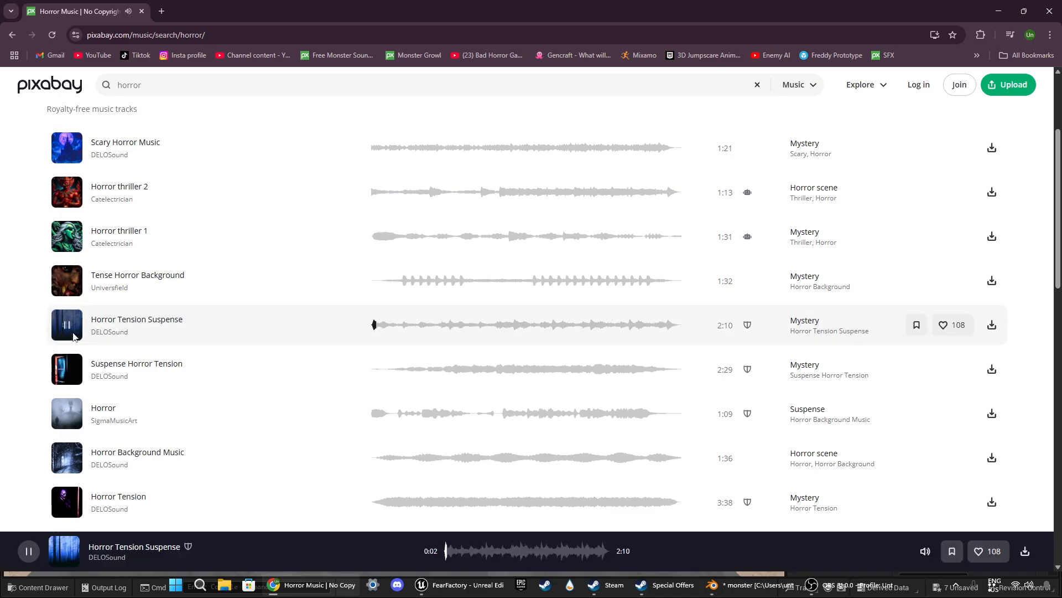
left_click(71, 329)
Step: Preview the Horror Tension track by DELOSound at several points, then download it and dismiss the thank-you dialog
scroll(33, 332, "down", 3)
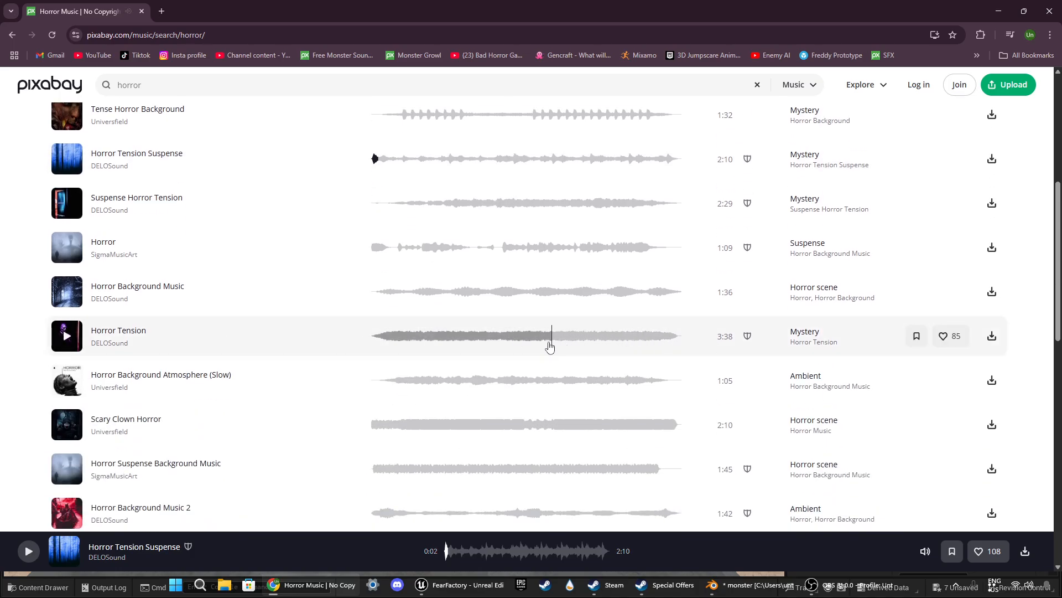
left_click(71, 338)
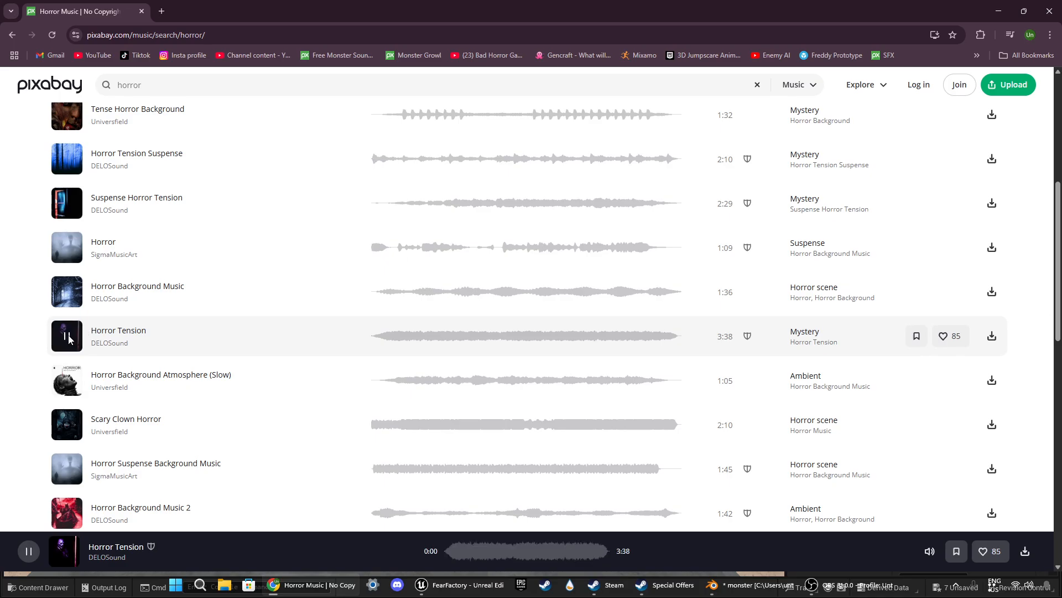
left_click(459, 551)
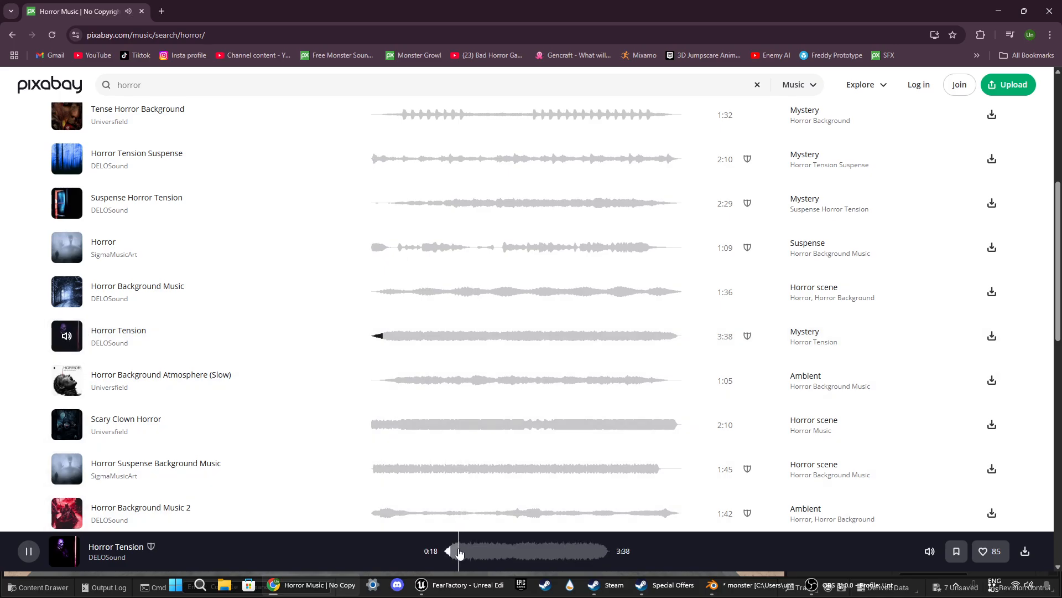
key("XF86AudioLowerVolume")
left_click(500, 552)
left_click_drag(500, 553, 585, 554)
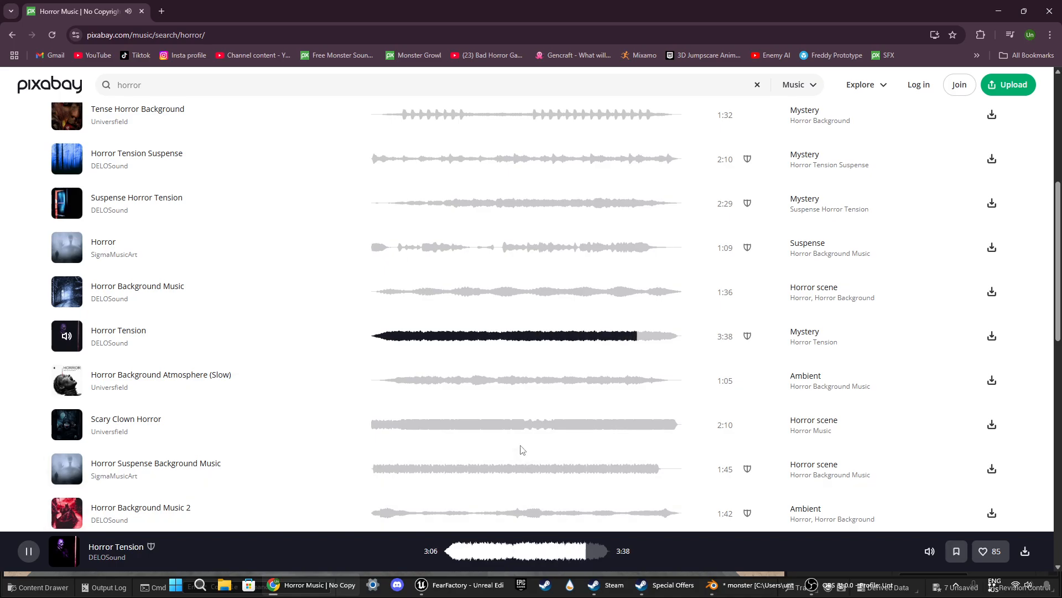
left_click(66, 336)
left_click(992, 336)
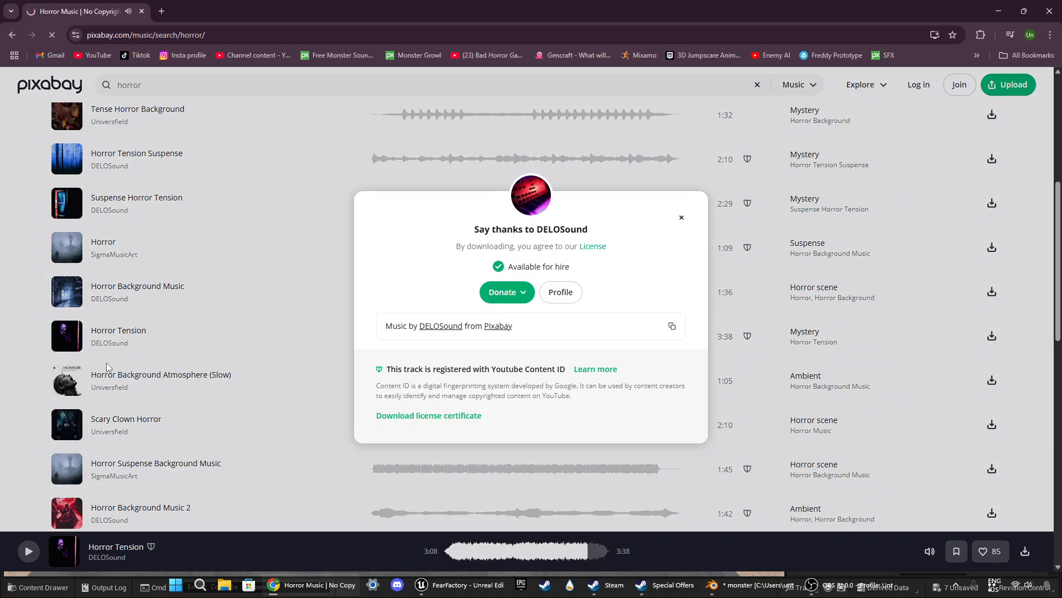
left_click(681, 217)
Step: Preview the Scary Clown Horror track at several points and the start of Horror Suspense Background Music
scroll(33, 360, "down", 2)
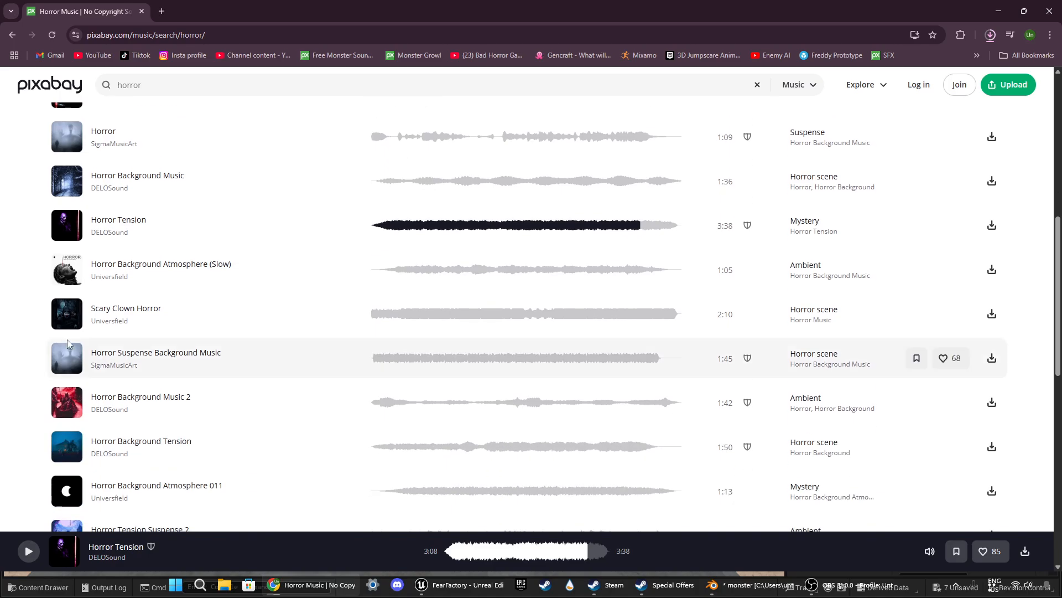
left_click(66, 316)
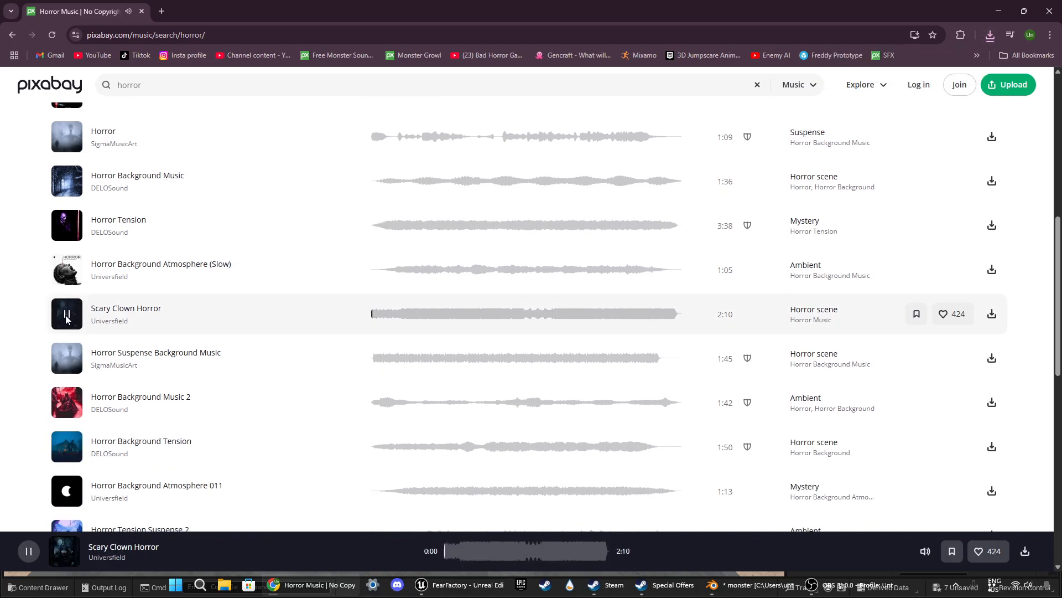
left_click(434, 313)
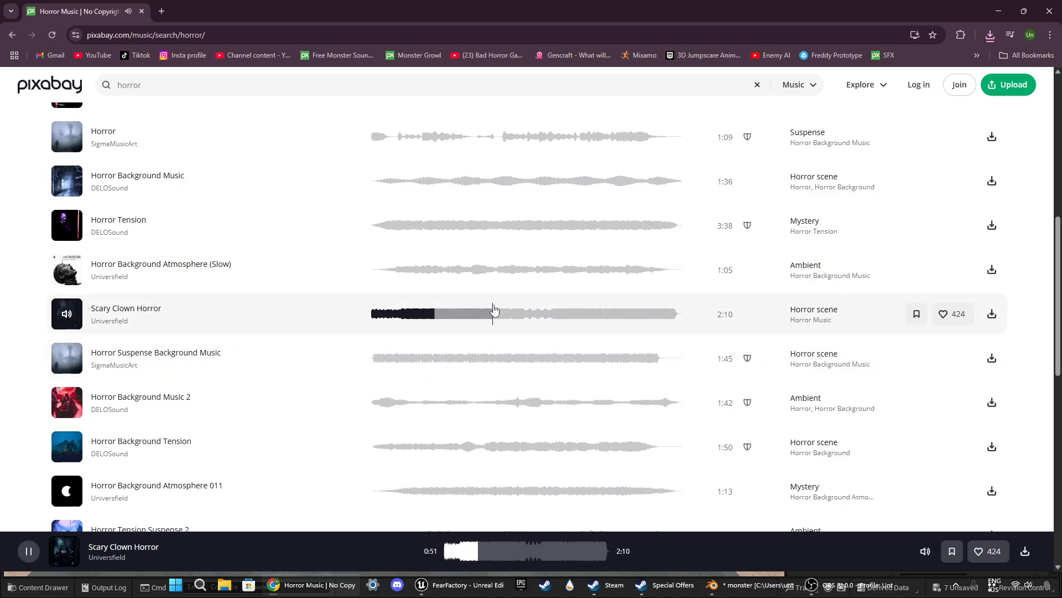
left_click(635, 314)
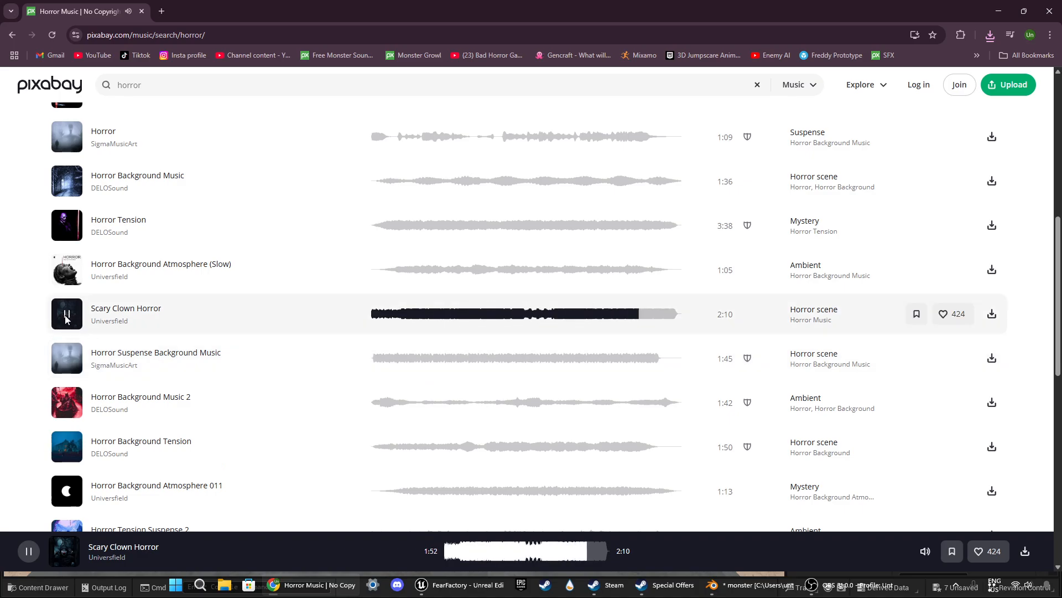
left_click(66, 360)
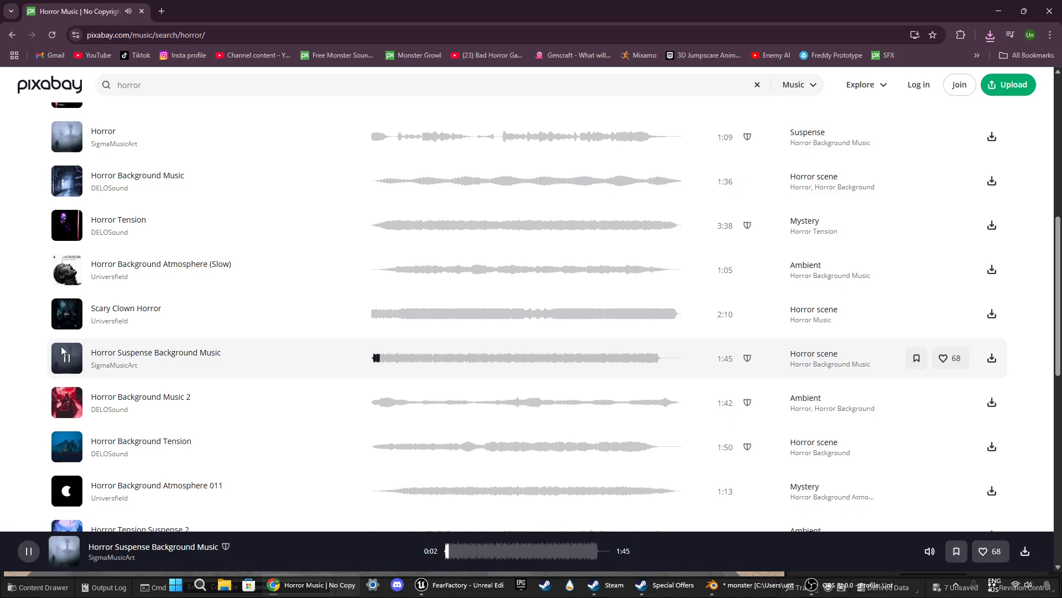
left_click(63, 351)
Step: Check the recent download, then search Google in a new tab for "mp3 to wav" and open CloudConvert's converter
left_click(990, 36)
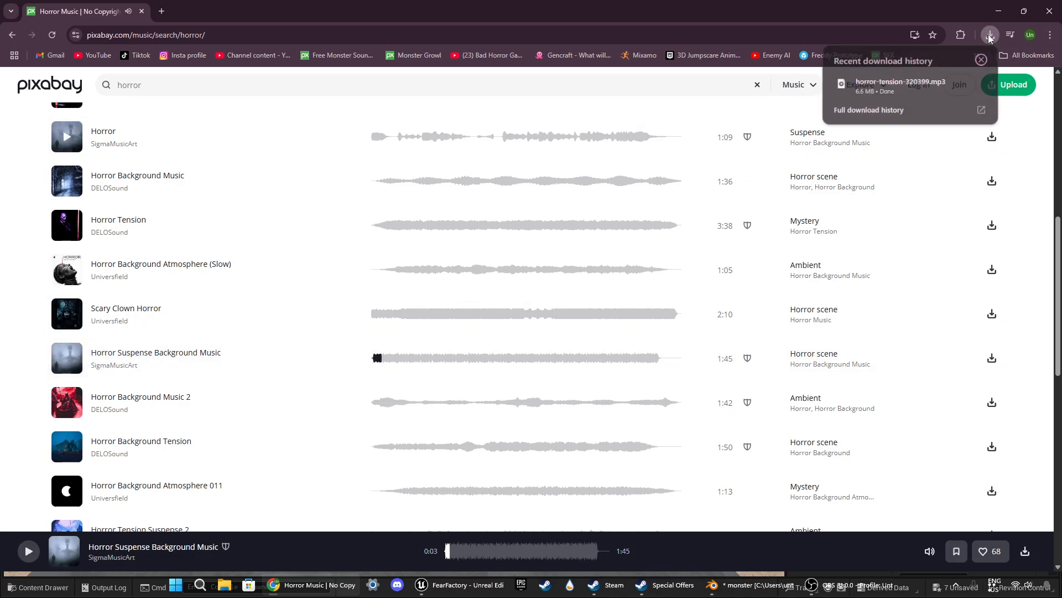
left_click(990, 39)
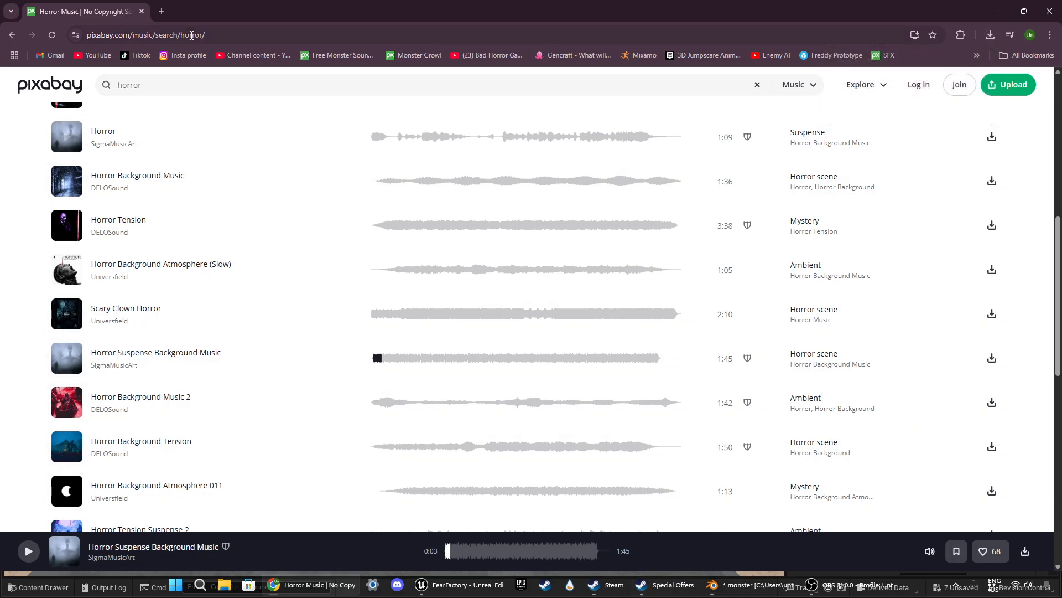
left_click(162, 11)
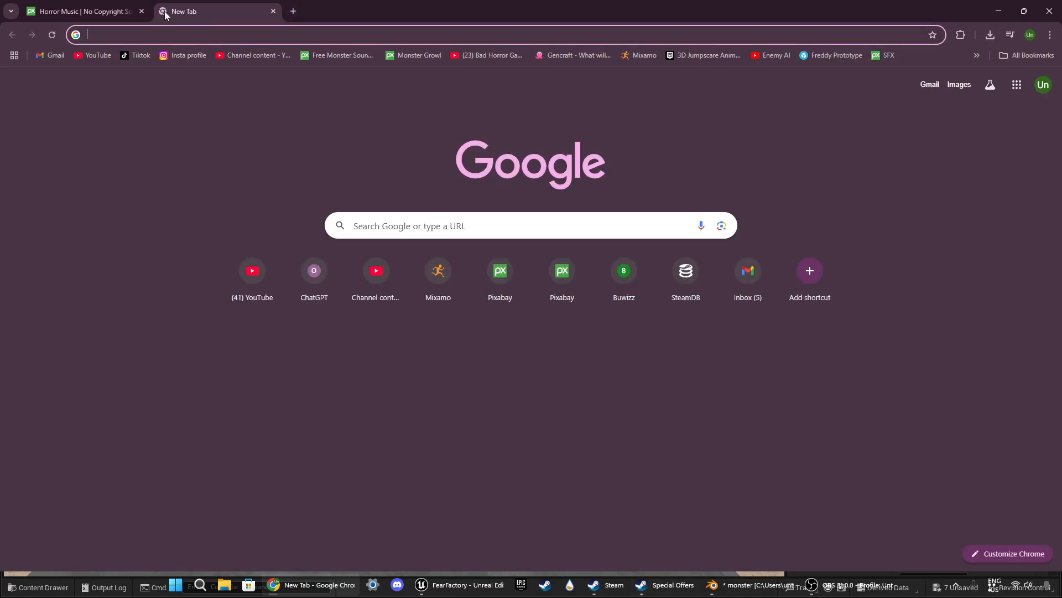
type("mp3 to wav")
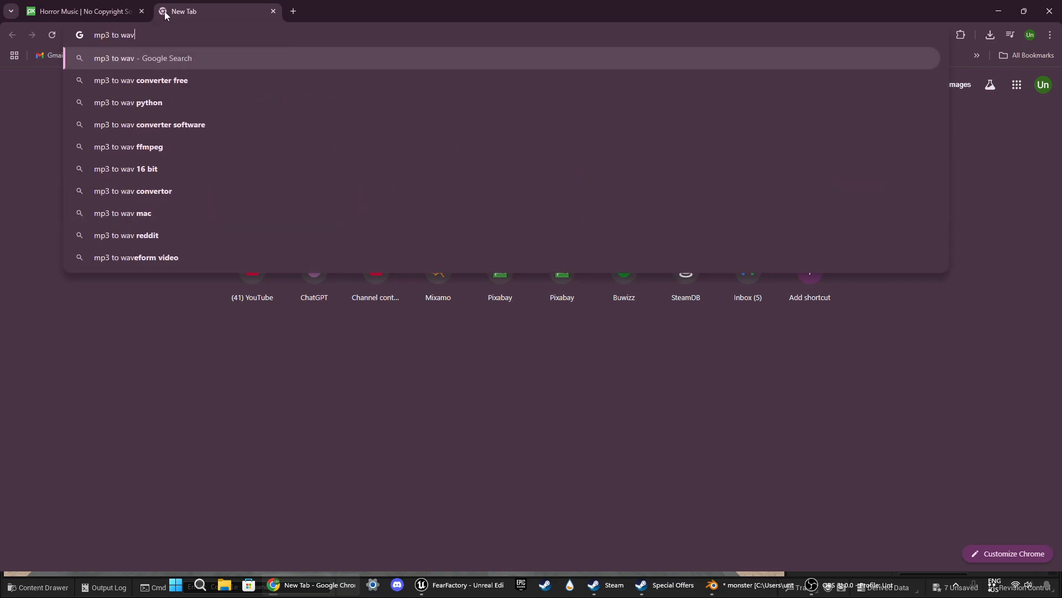
key("Return")
left_click(172, 188)
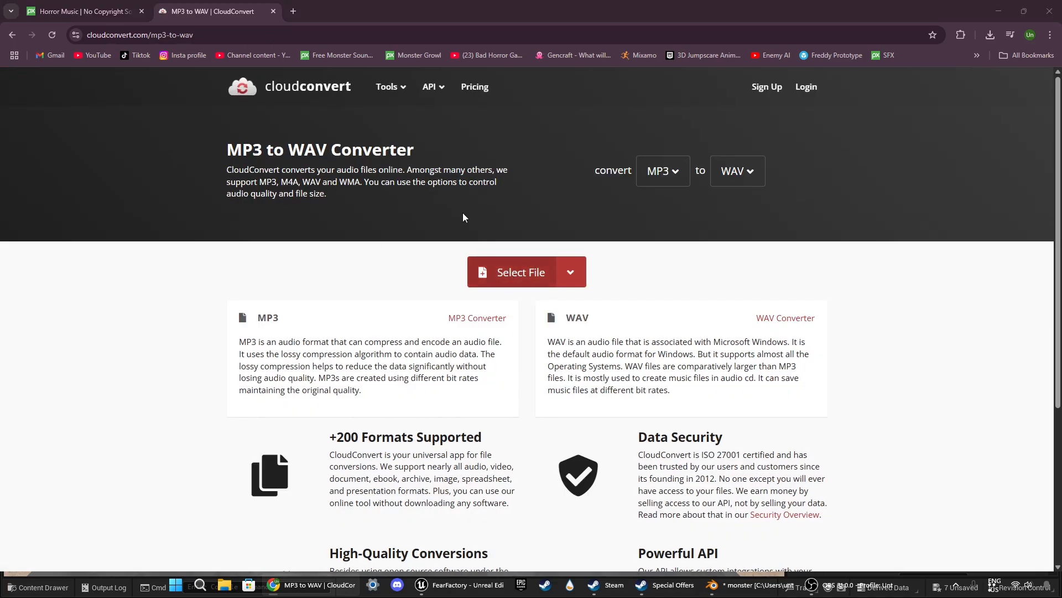
Step: Select horror-tension-320399.mp3 in CloudConvert as the file for WAV conversion
left_click(520, 272)
left_click(166, 104)
left_click(431, 273)
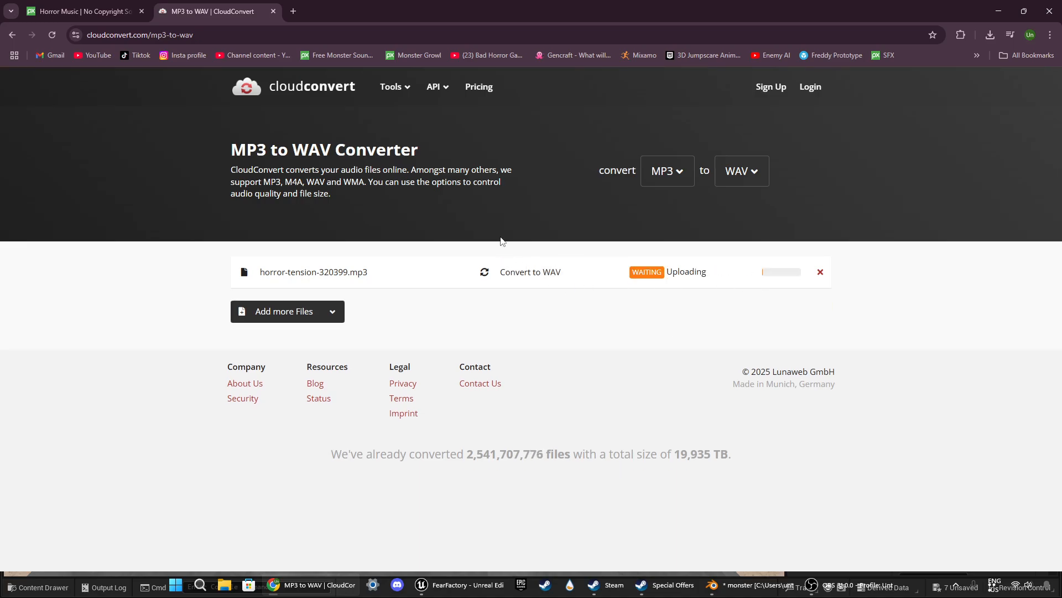
Step: Switch to Unreal Editor and open the Game_01 Level Blueprint, docking its window beside the level tab
left_click(72, 11)
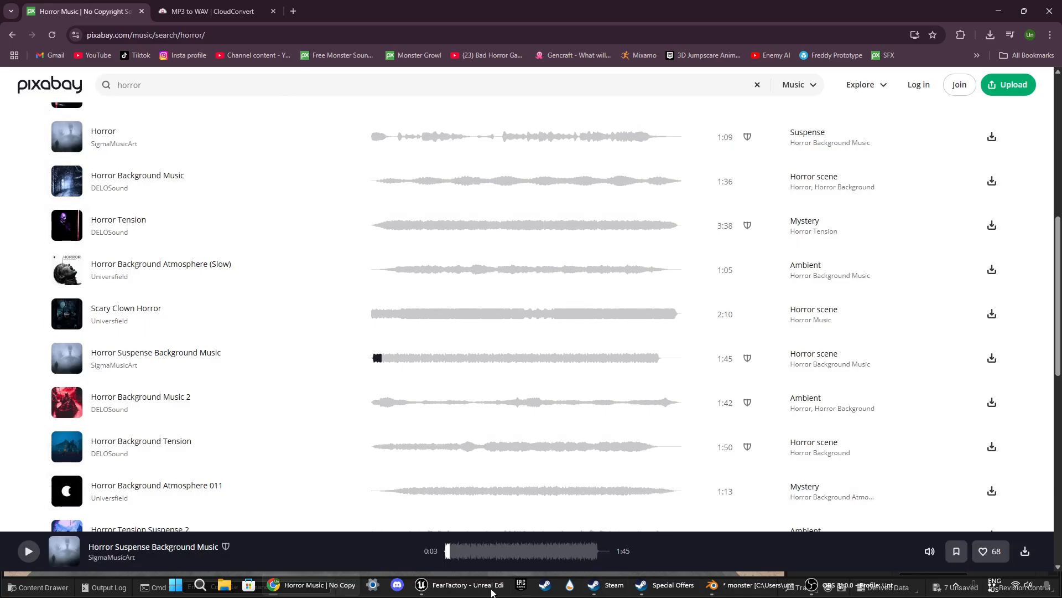
left_click(421, 585)
left_click(176, 45)
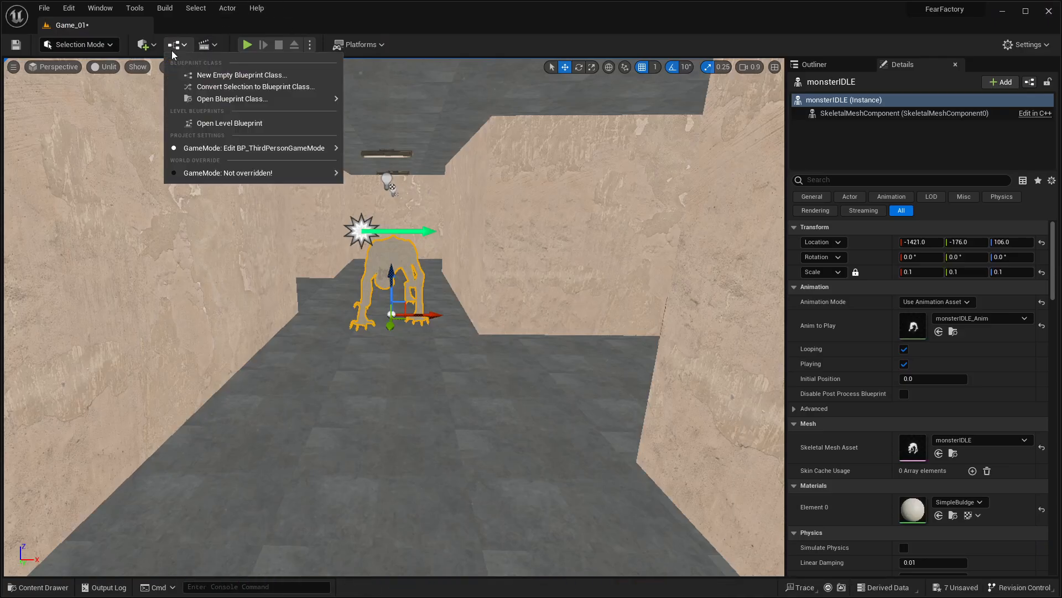
left_click(196, 126)
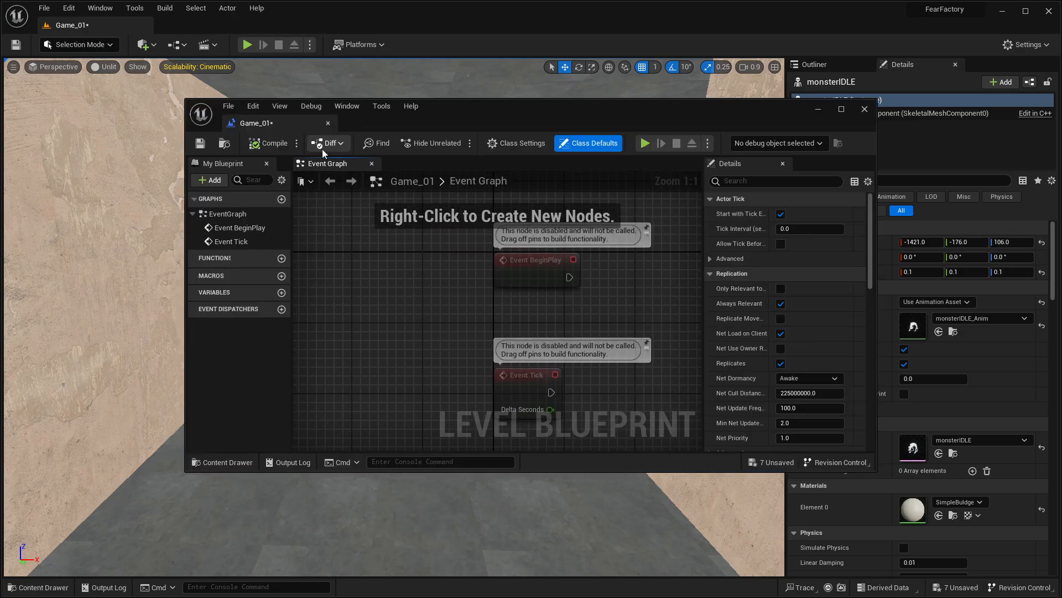
left_click_drag(271, 108, 205, 21)
Step: Delete the disabled Event BeginPlay and Event Tick nodes from the Level Blueprint's Event Graph
scroll(321, 221, "down", 2)
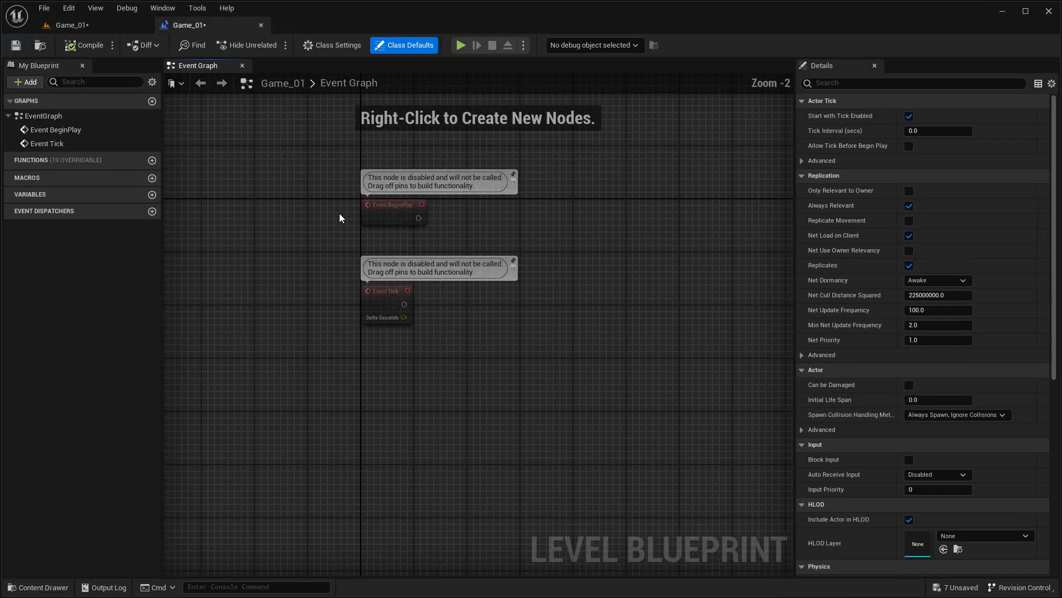
left_click_drag(339, 213, 463, 333)
key("Delete")
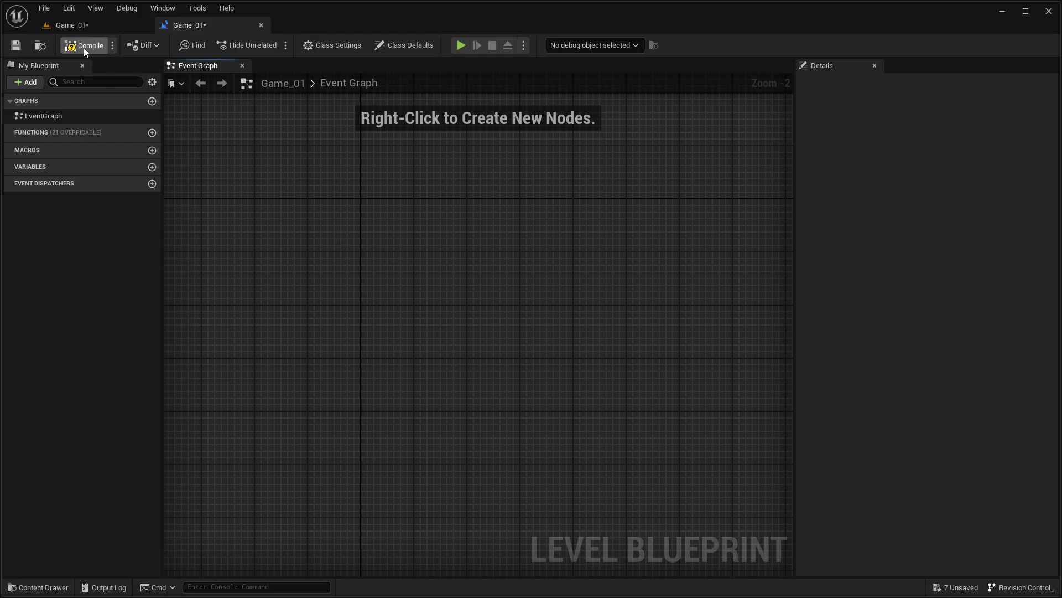
scroll(420, 256, "up", 2)
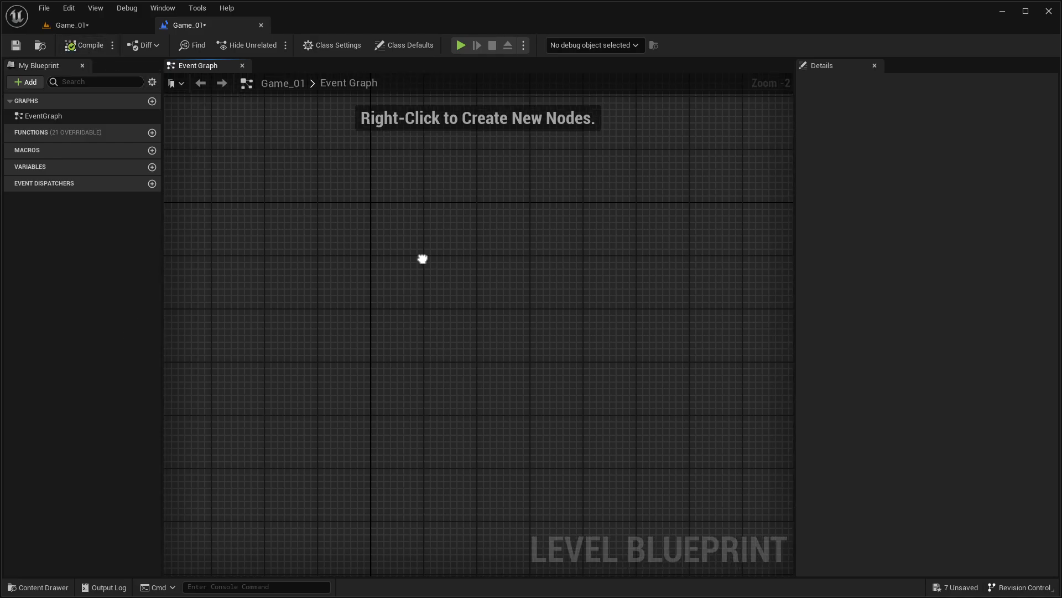
scroll(410, 342, "down", 2)
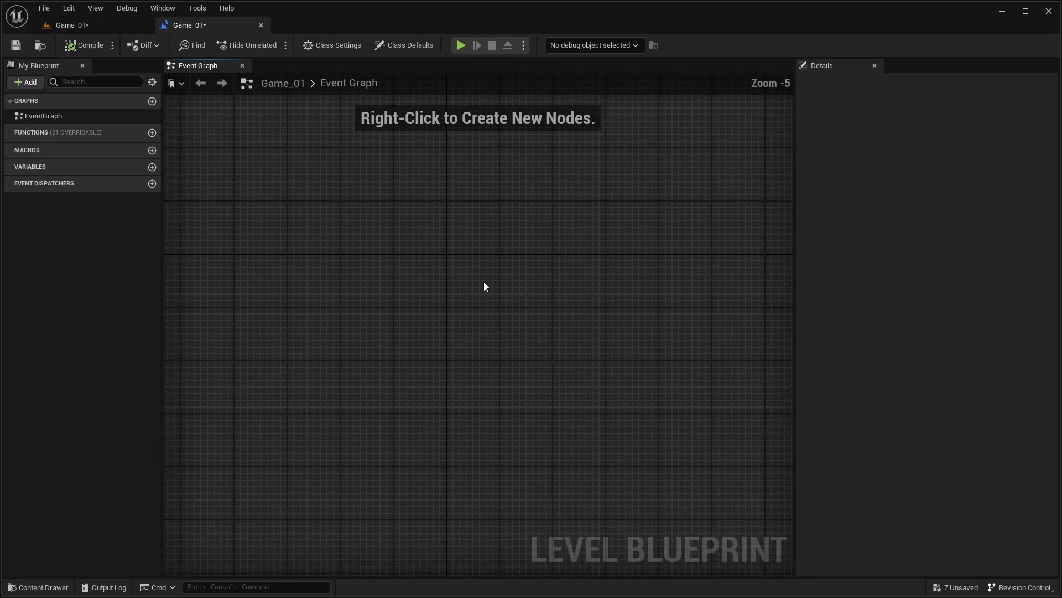
right_click(472, 265)
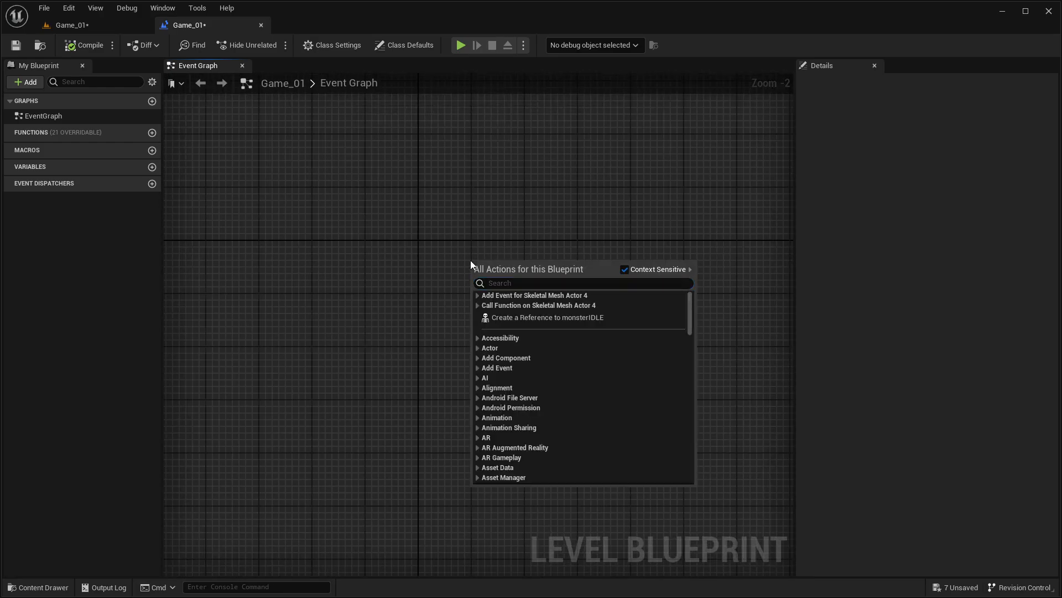
left_click(477, 348)
left_click(495, 372)
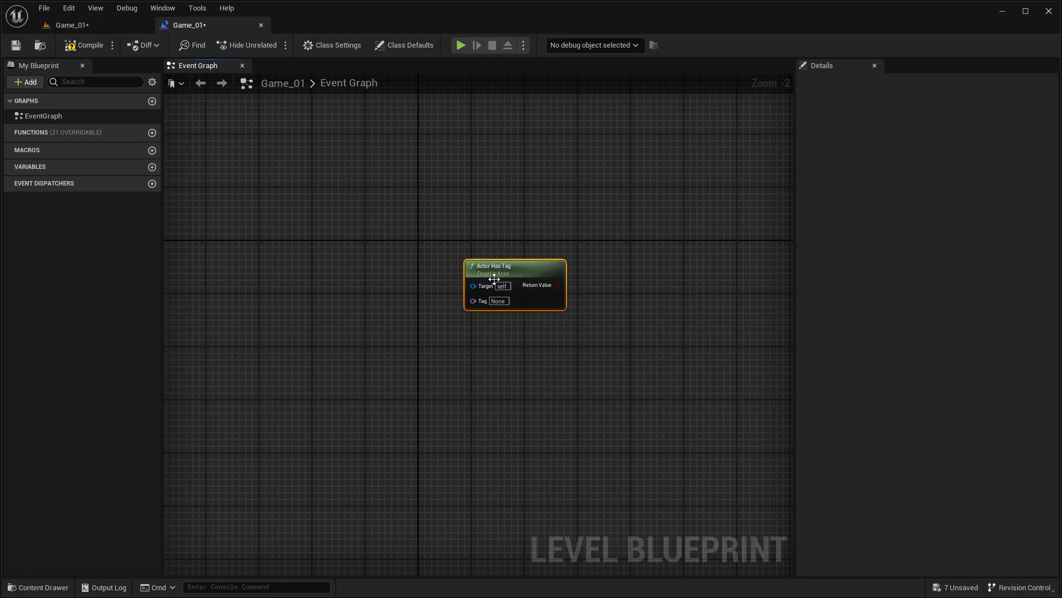
scroll(413, 280, "up", 2)
left_click(541, 275)
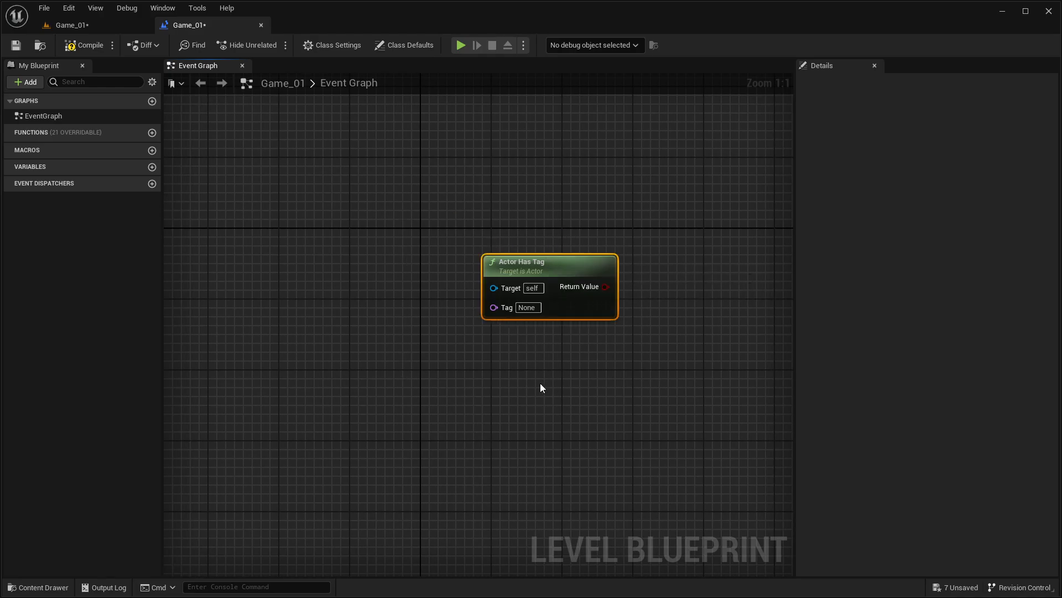
key("Delete")
Step: Switch to the browser and download the converted WAV file from CloudConvert
key("alt+Tab")
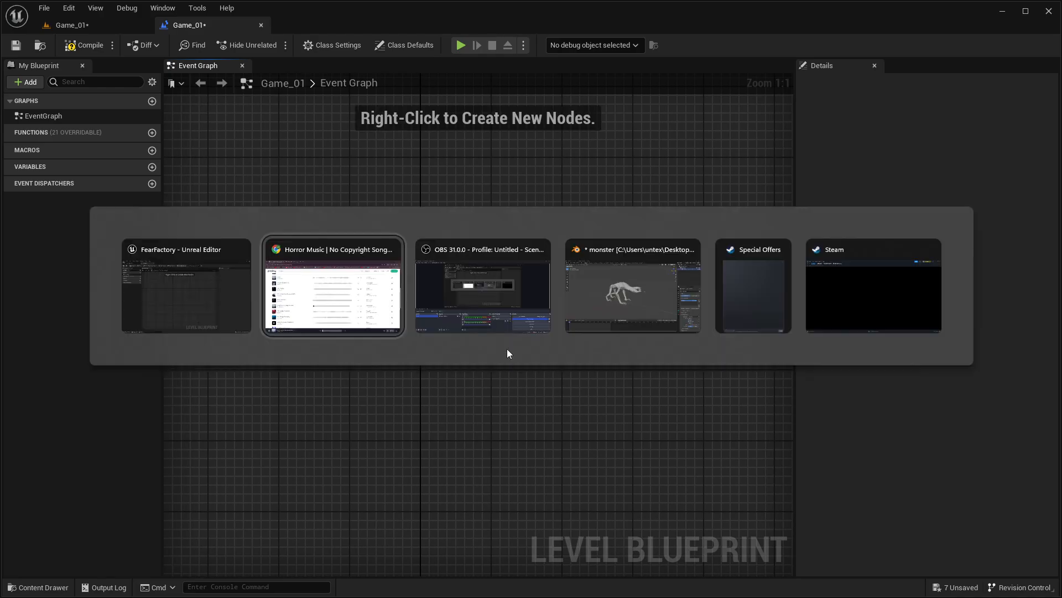
key("ctrl+Tab")
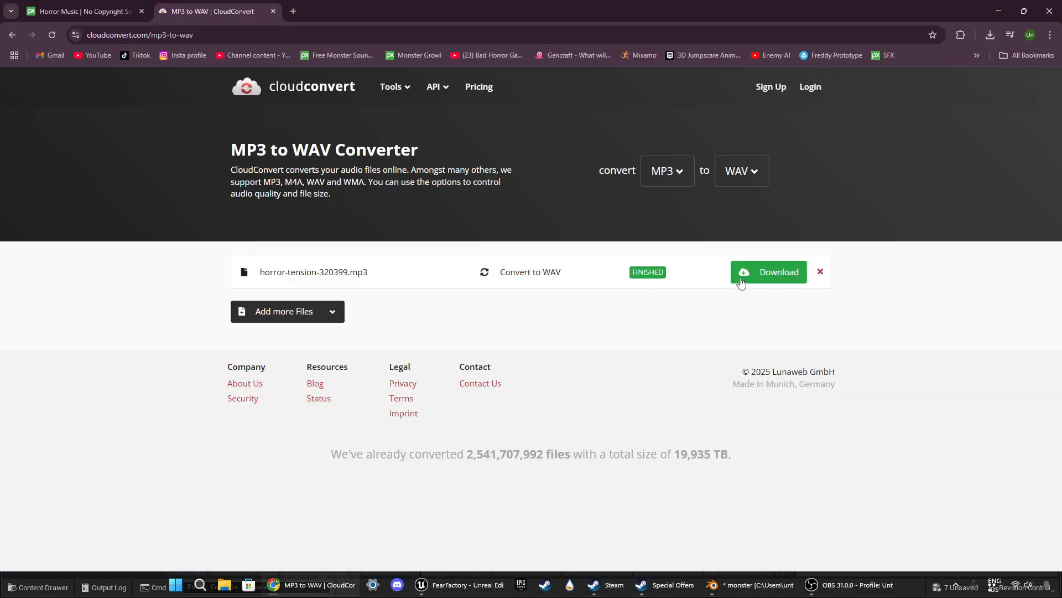
left_click(740, 277)
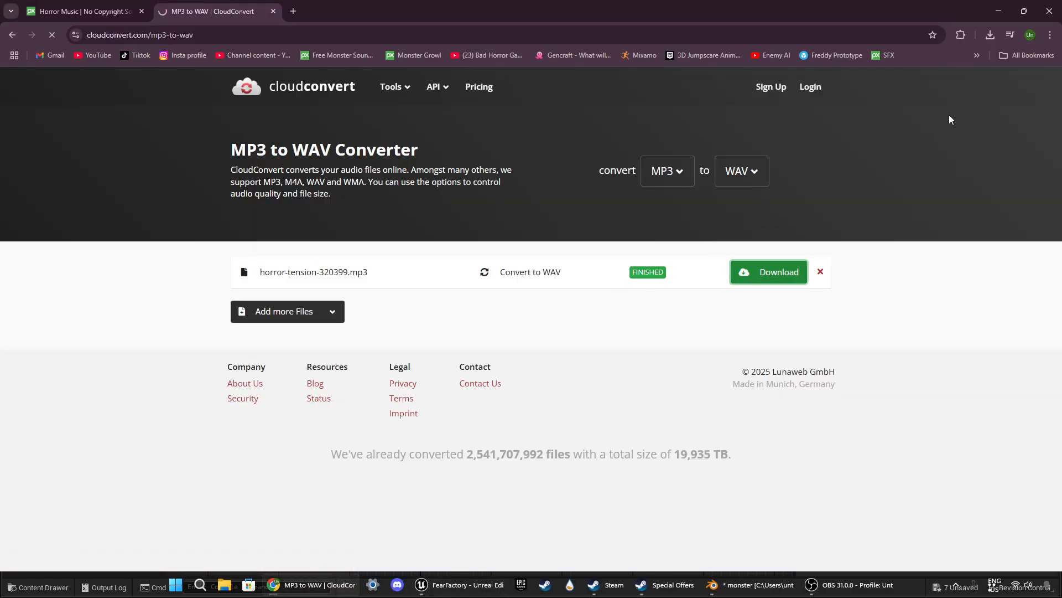
left_click(988, 37)
Step: Switch back to Unreal Editor and add an Event BeginPlay node to the Level Blueprint's Event Graph
key("alt+Tab")
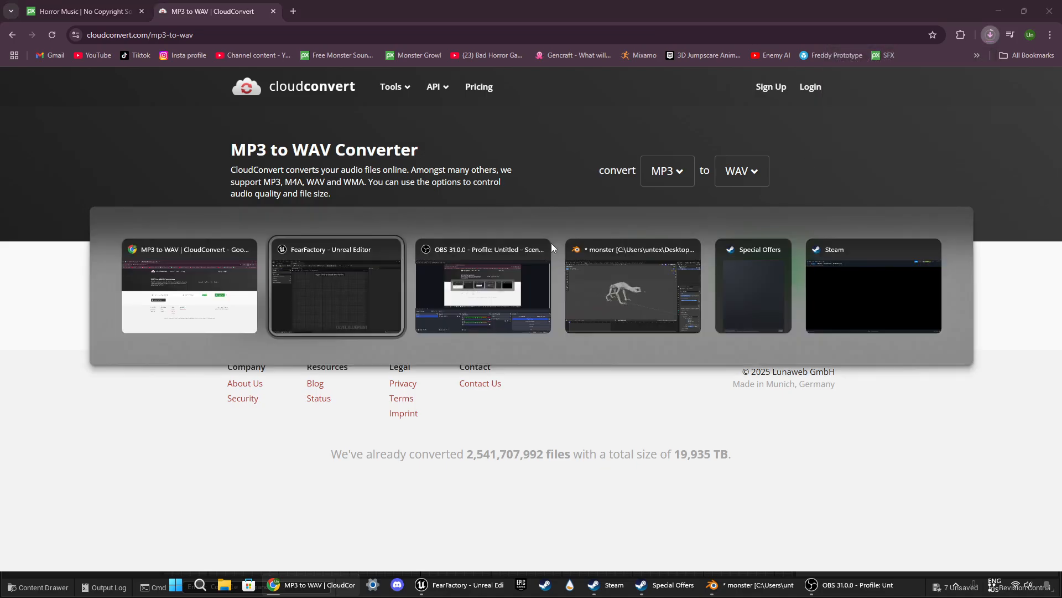
left_click(343, 297)
left_click(70, 45)
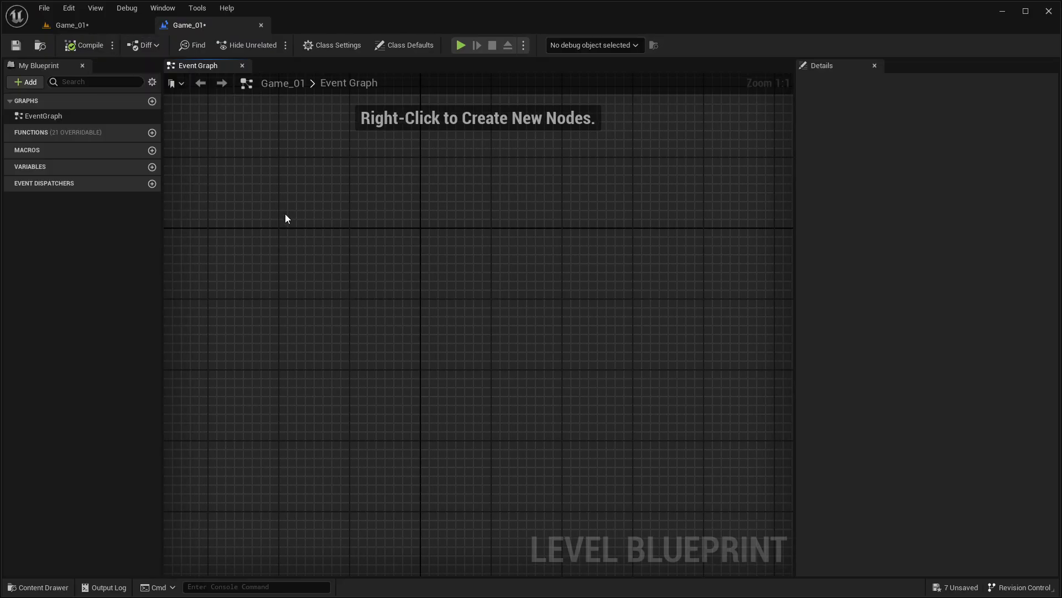
right_click(305, 241)
type("e")
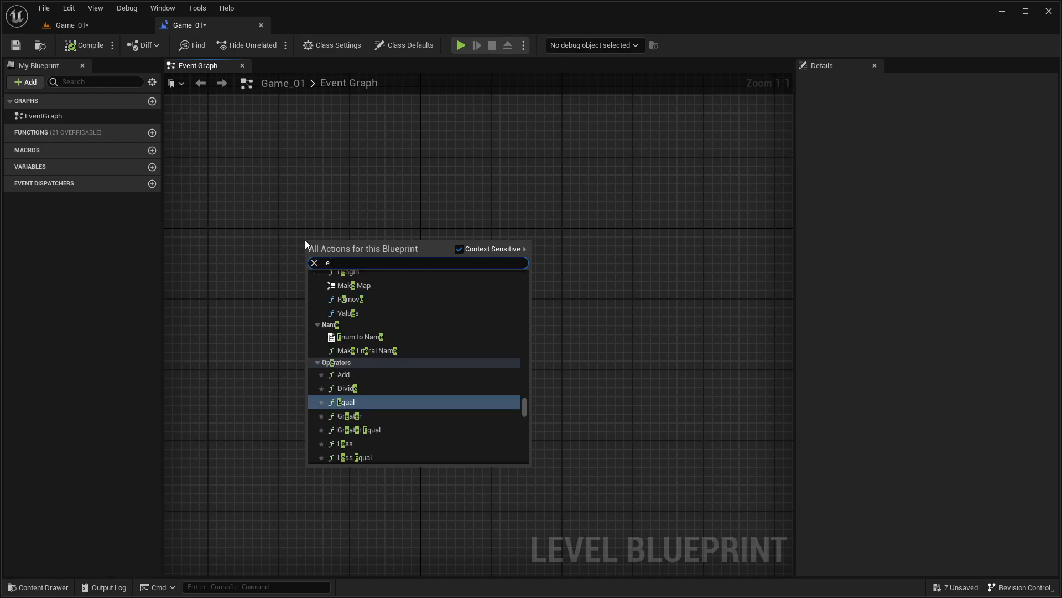
type("vent ")
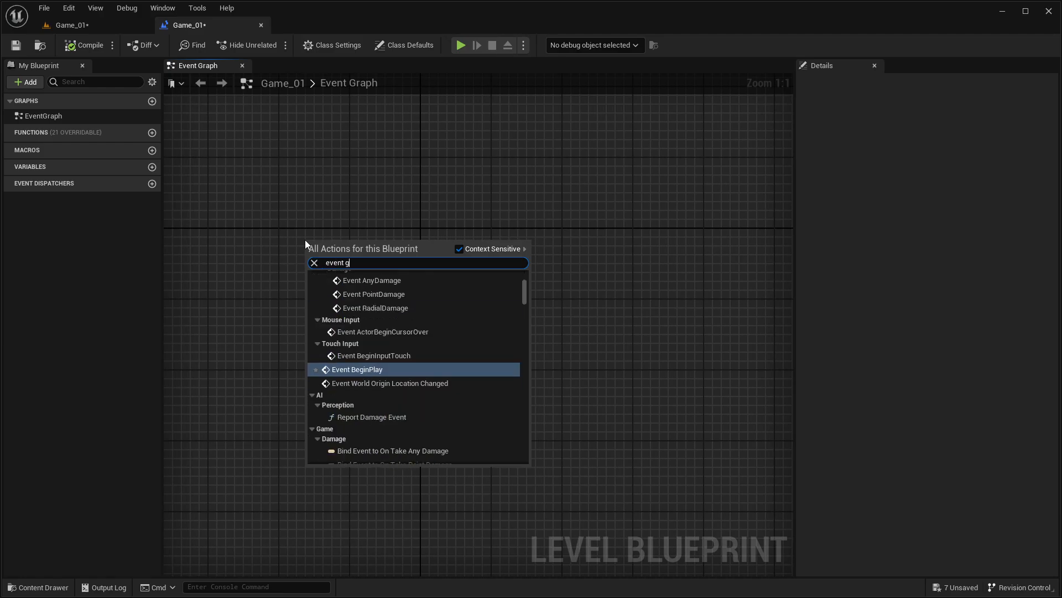
type("begin")
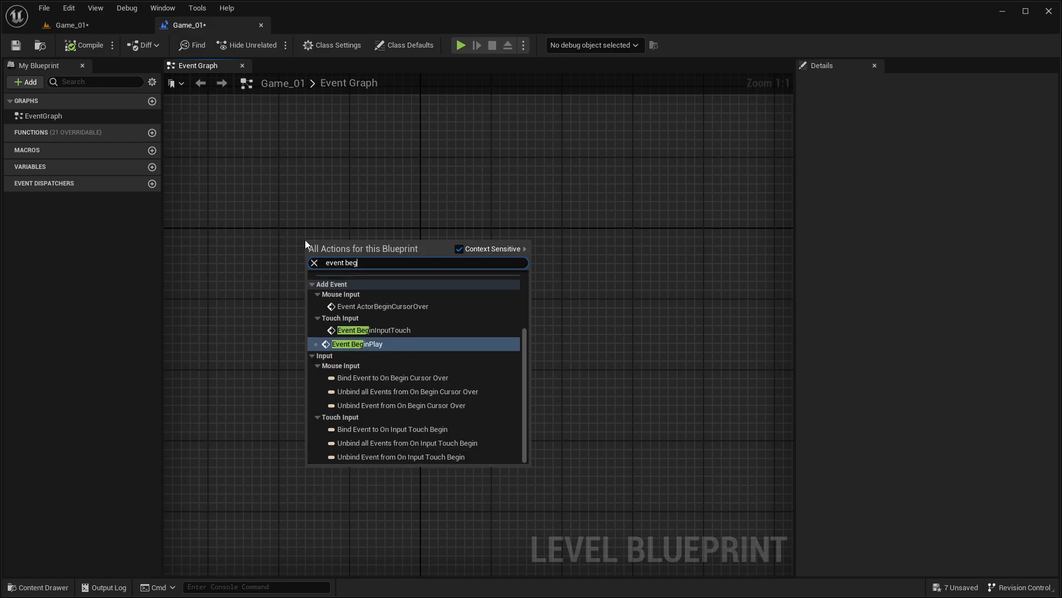
key("Return")
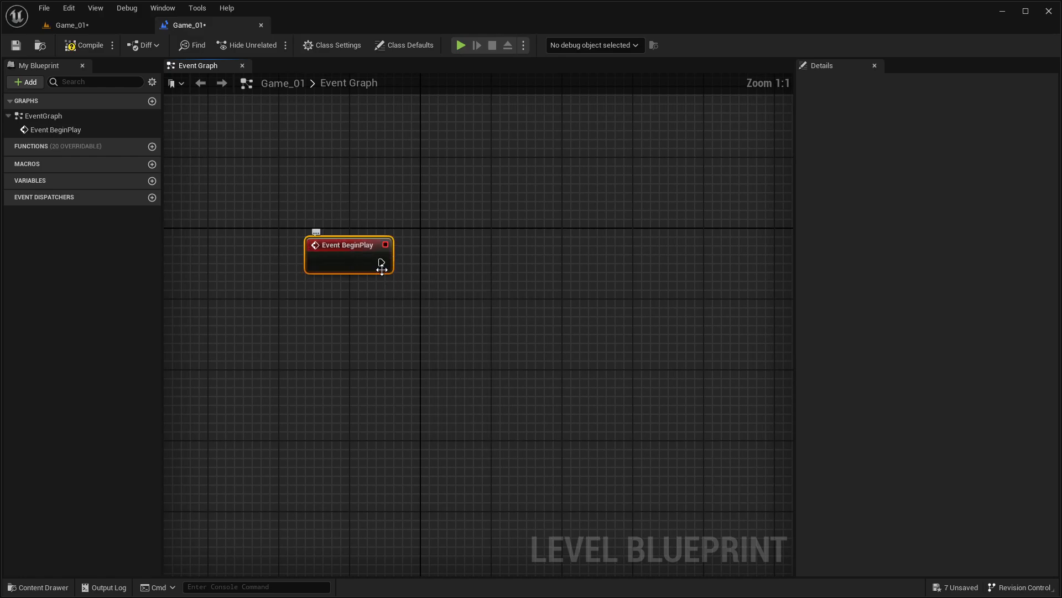
Step: Add a custom event named "Ambince Music" below the Event BeginPlay node
left_click_drag(381, 263, 477, 264)
right_click(343, 351)
type("c")
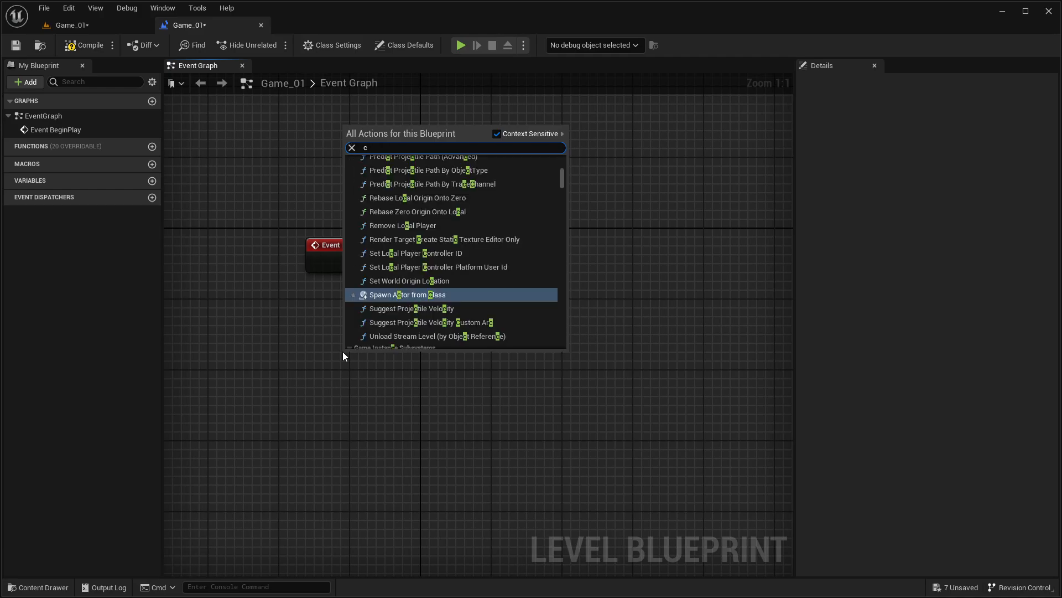
type("ustom")
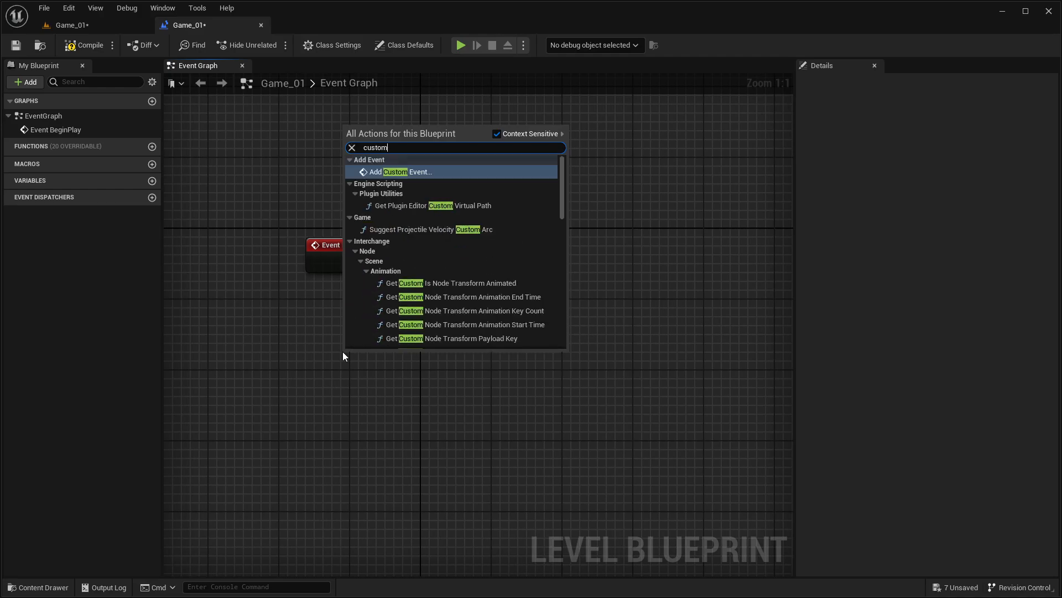
key("Return")
key("BackSpace")
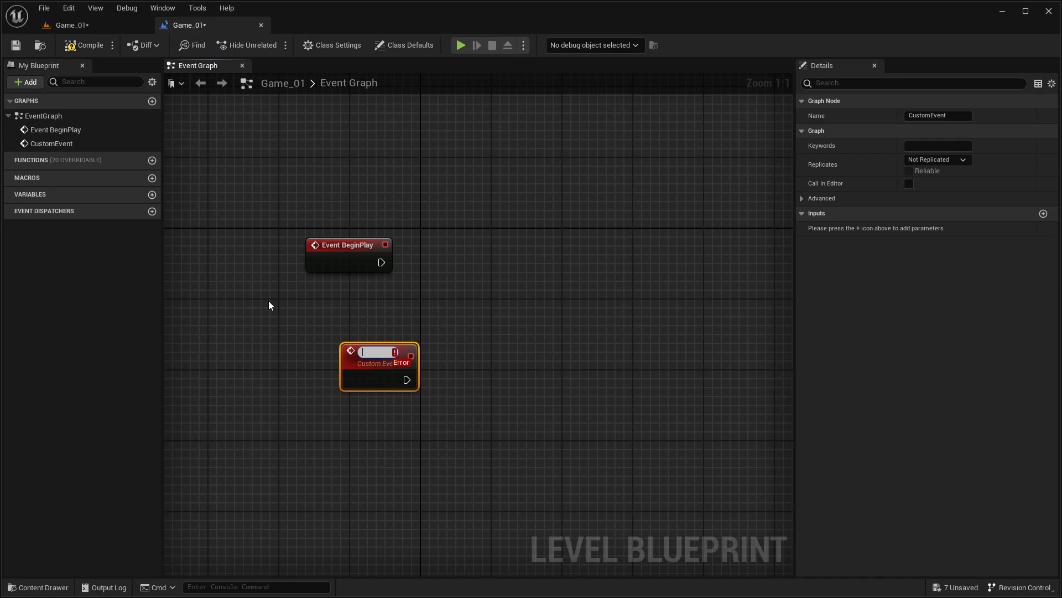
type("Ambince Music")
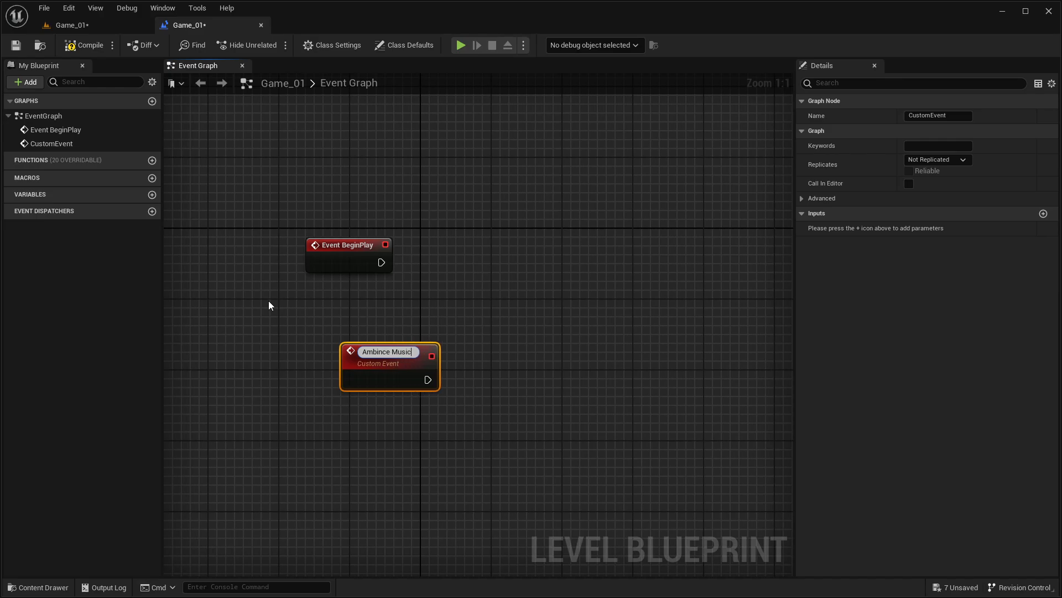
key("Return")
left_click(280, 307)
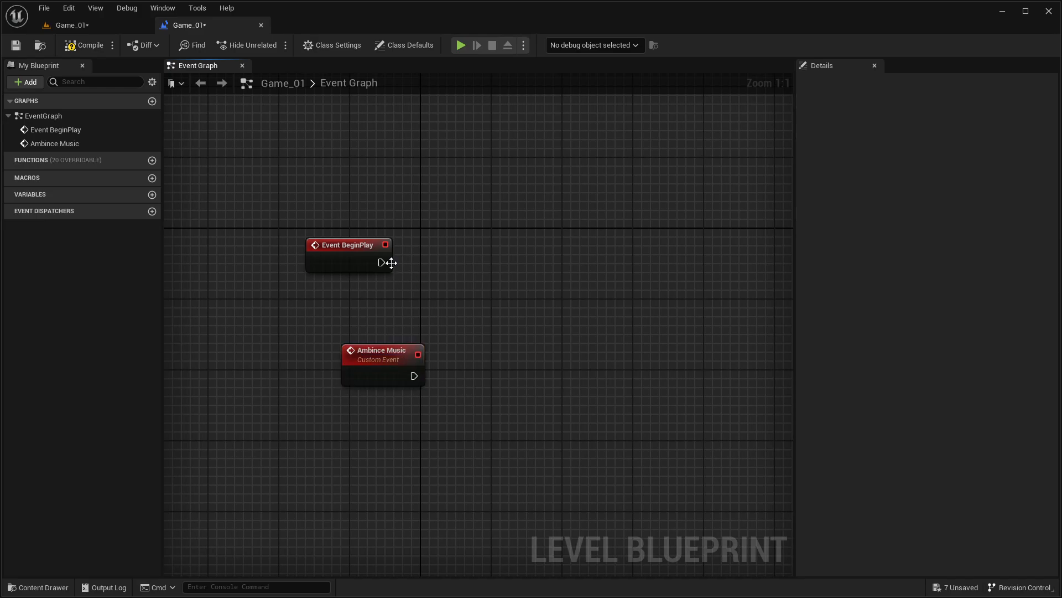
Step: Add an Ambince Music call from Event BeginPlay's execution output and align it beside the event node
left_click_drag(381, 262, 416, 269)
type("ambience musi")
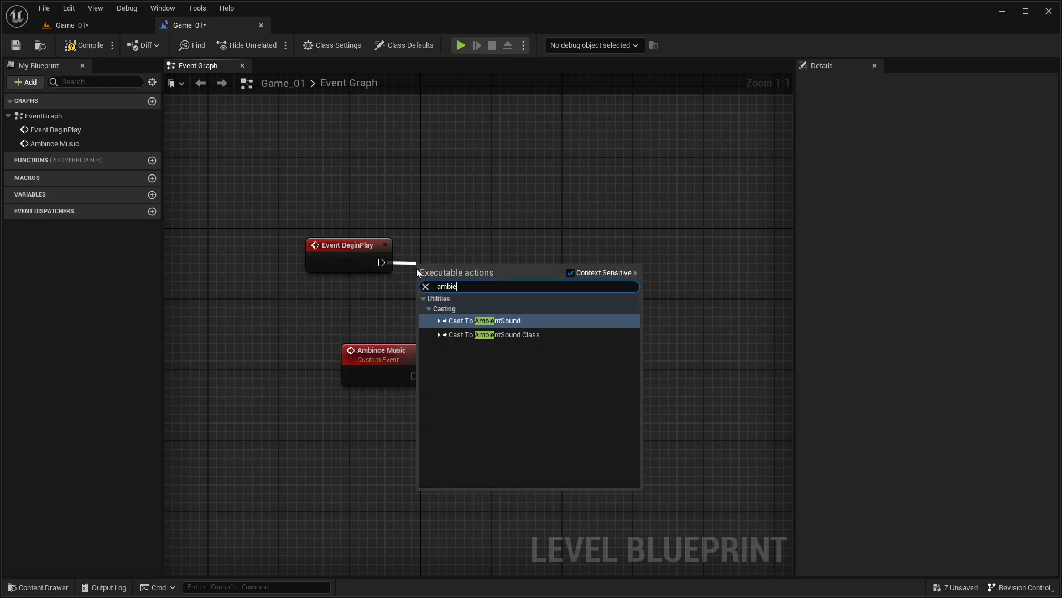
key("BackSpace")
key("BackSpace")
key("BackSpace")
key("BackSpace")
key("BackSpace")
key("BackSpace")
key("BackSpace")
key("BackSpace")
key("BackSpace")
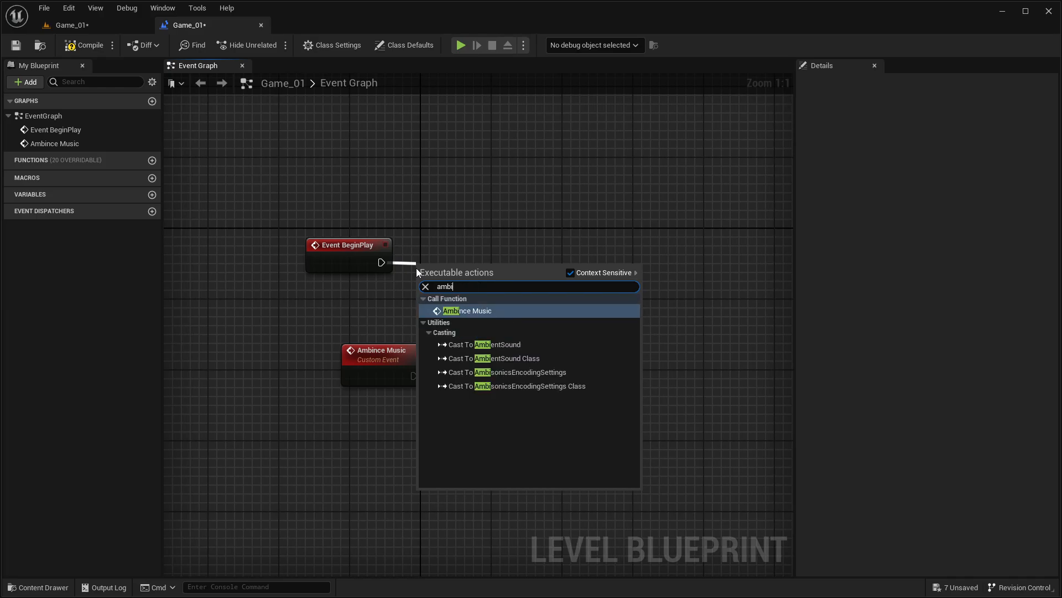
key("Return")
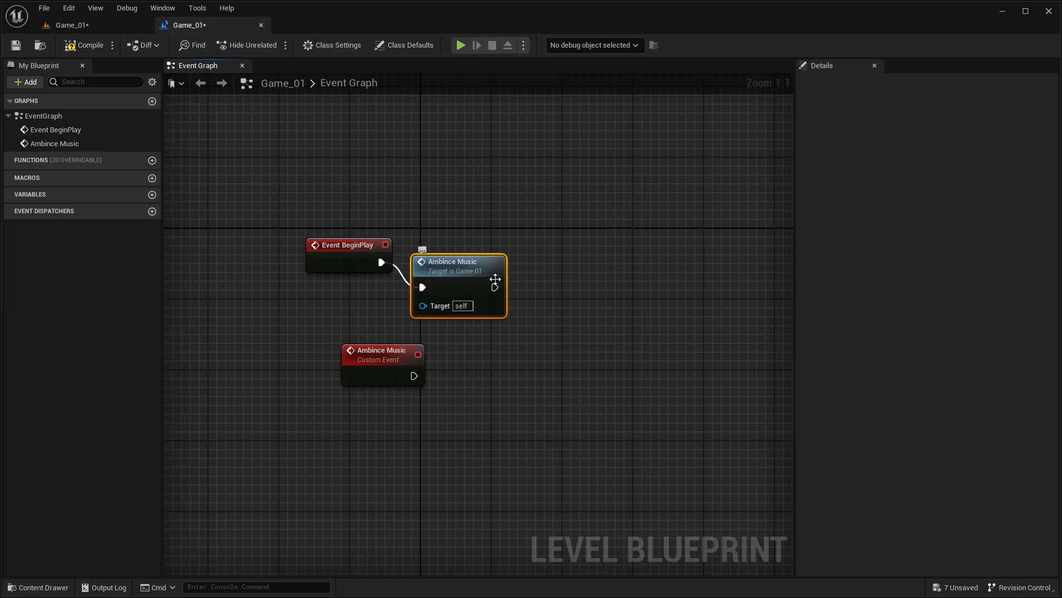
left_click_drag(453, 242, 452, 250)
left_click(443, 215)
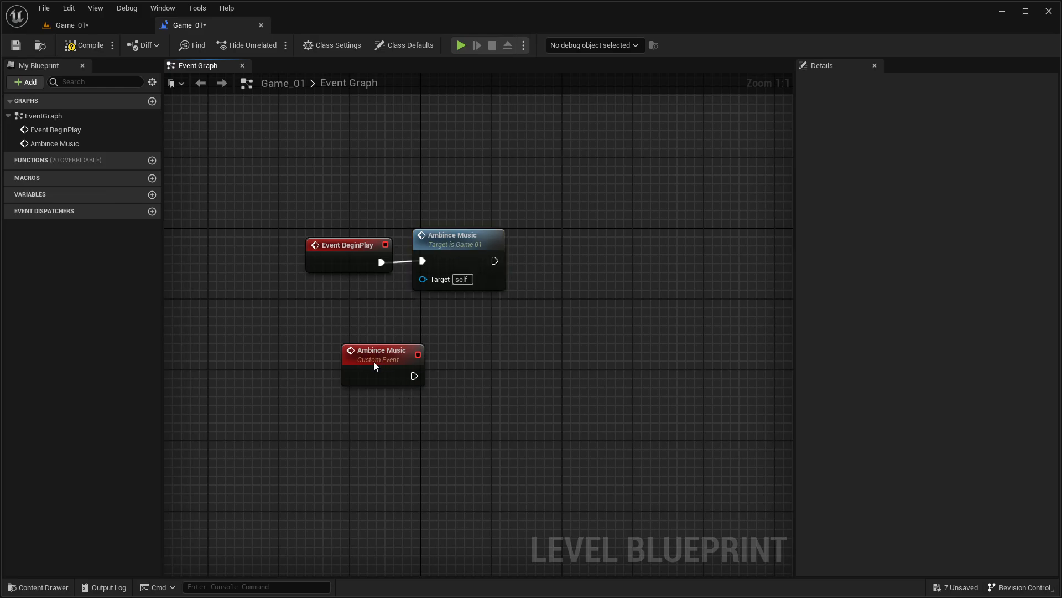
Step: Move the Ambince Music custom event further below the BeginPlay nodes and compile the Level Blueprint
left_click_drag(374, 363, 312, 451)
left_click(289, 307)
left_click(88, 46)
Step: Create a folder named Ambience_SFX in the project's Content folder
key("ctrl+space")
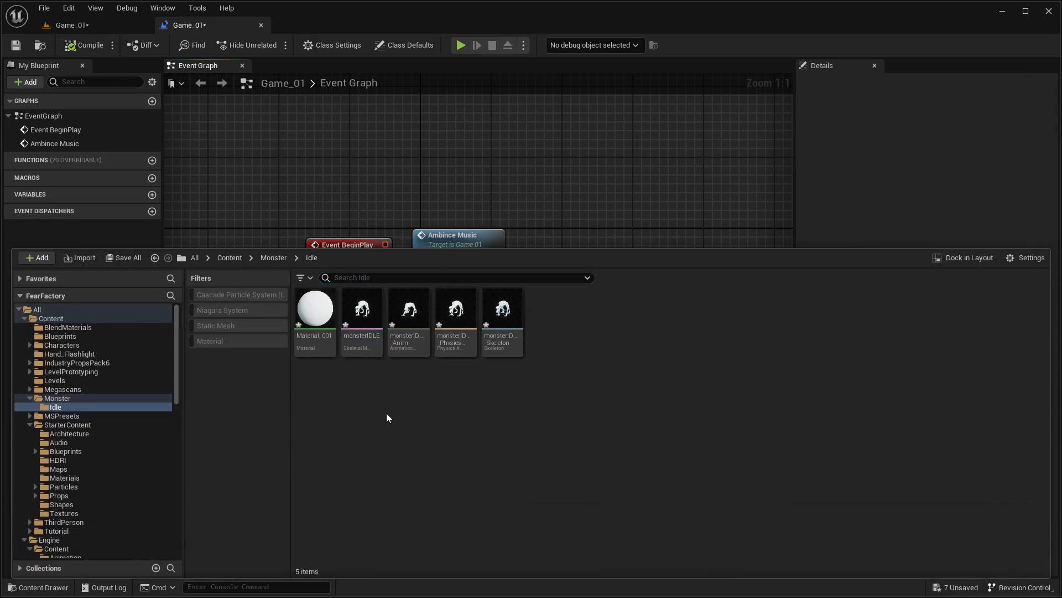
left_click(50, 318)
right_click(403, 445)
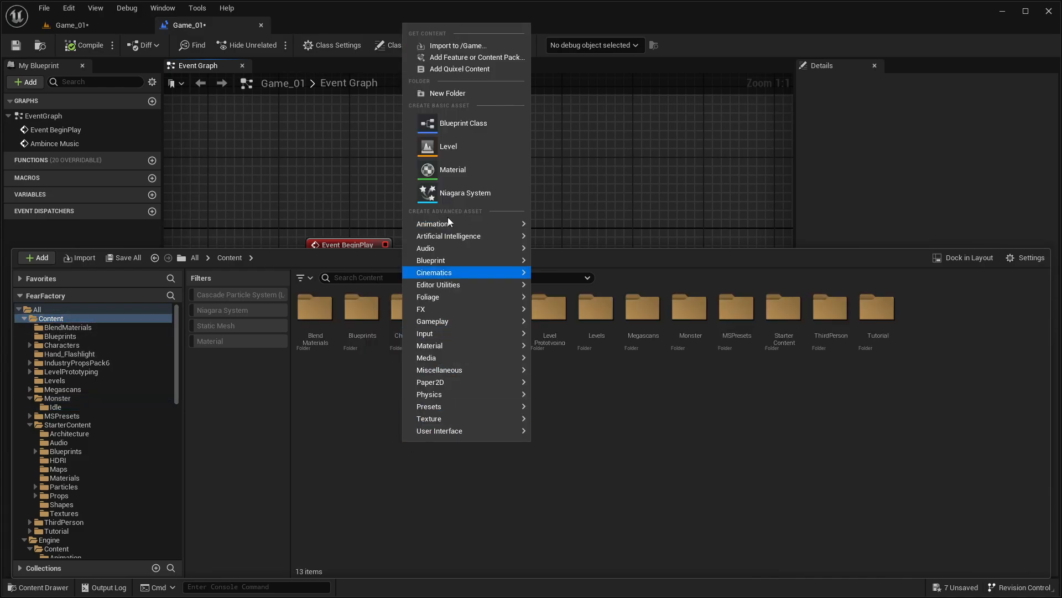
left_click(448, 93)
key("BackSpace")
type("A")
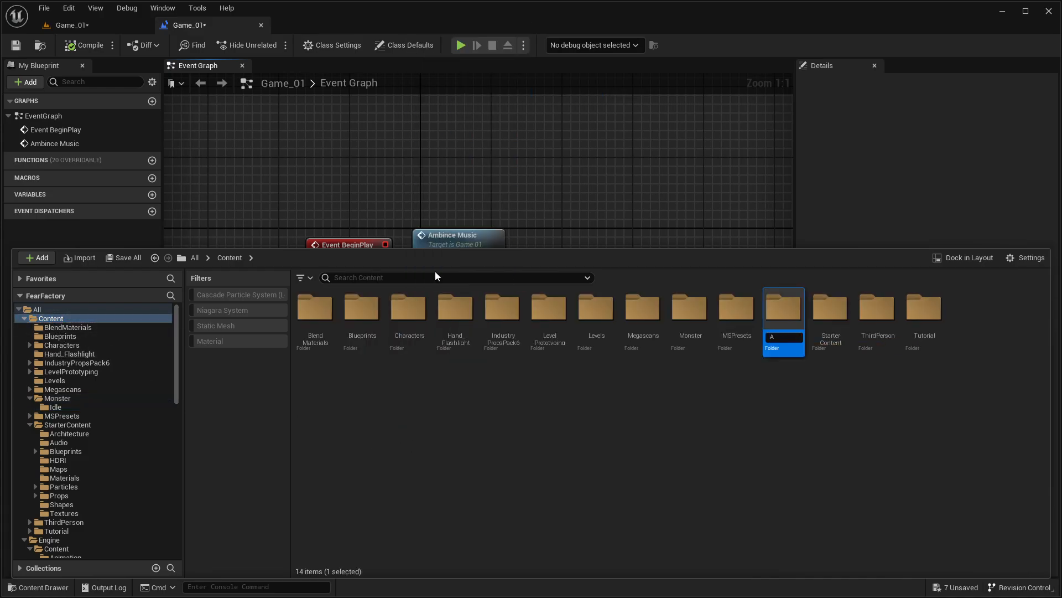
type("mbience")
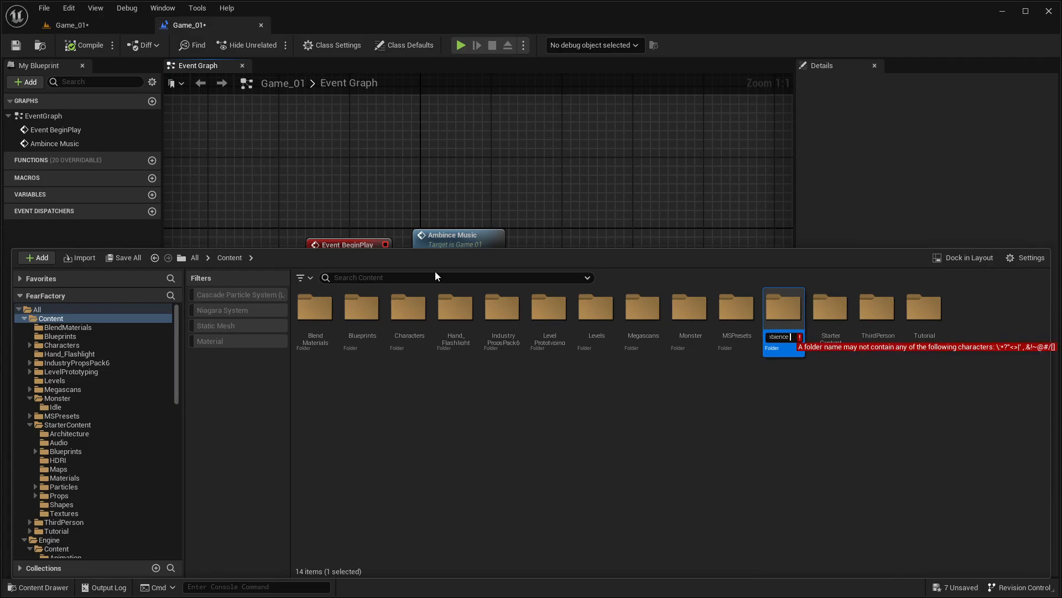
key("BackSpace")
type("_SF")
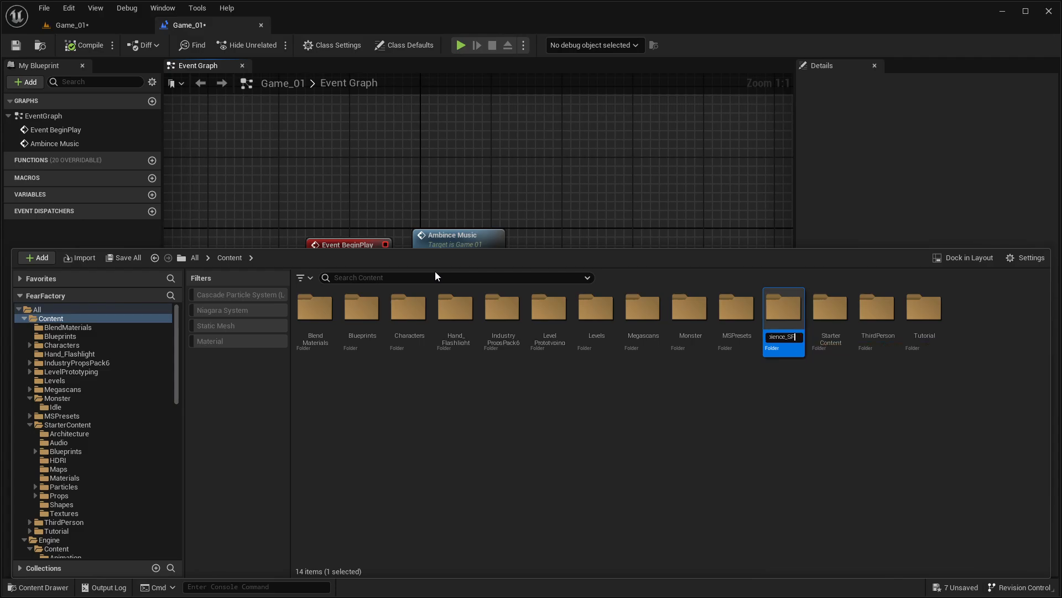
type("X")
key("Return")
Step: Create another folder named SFX in the Content folder
right_click(471, 432)
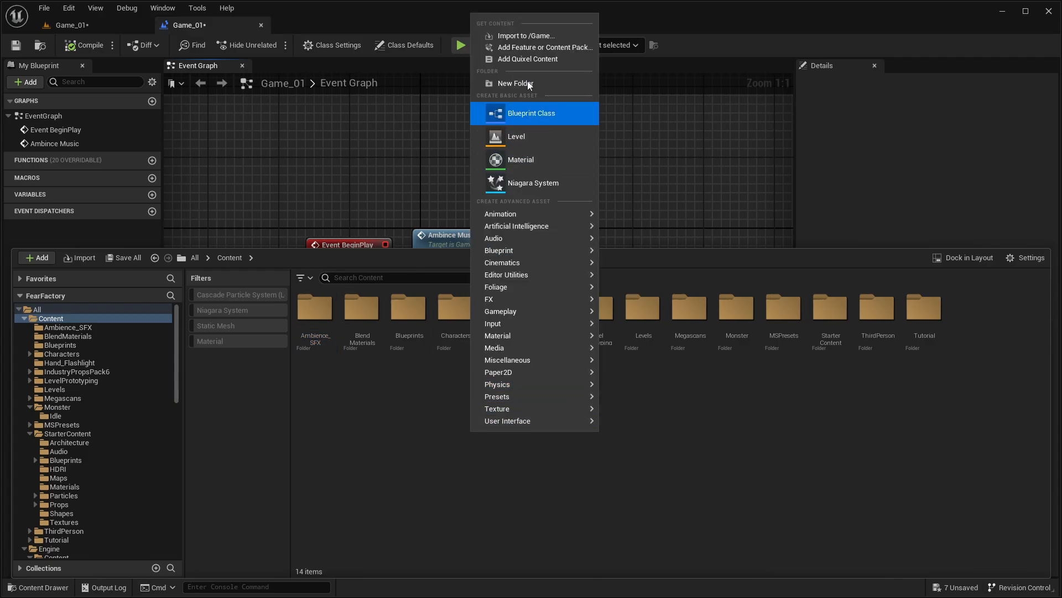
left_click(515, 83)
type("SFX")
key("Return")
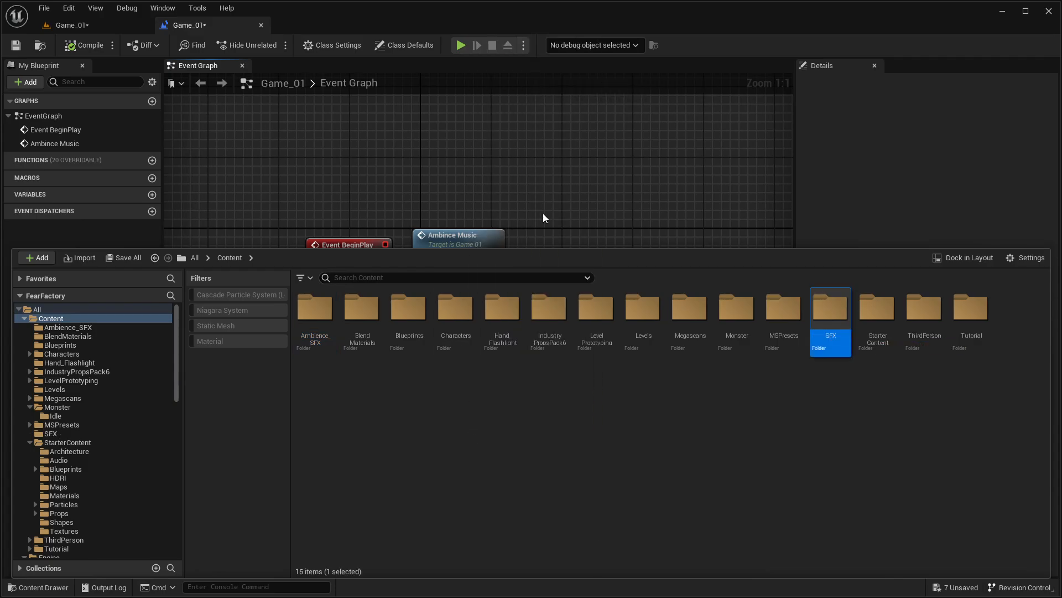
Step: Import horror-tension-320399.wav from Downloads into the Ambience_SFX folder
double_click(318, 322)
right_click(330, 341)
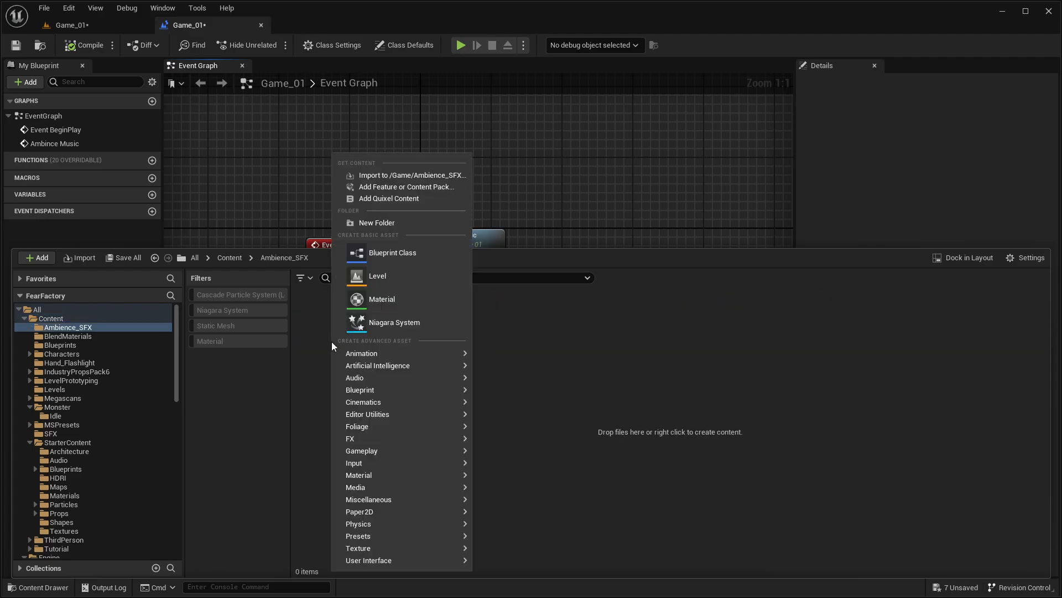
left_click(369, 177)
left_click(167, 104)
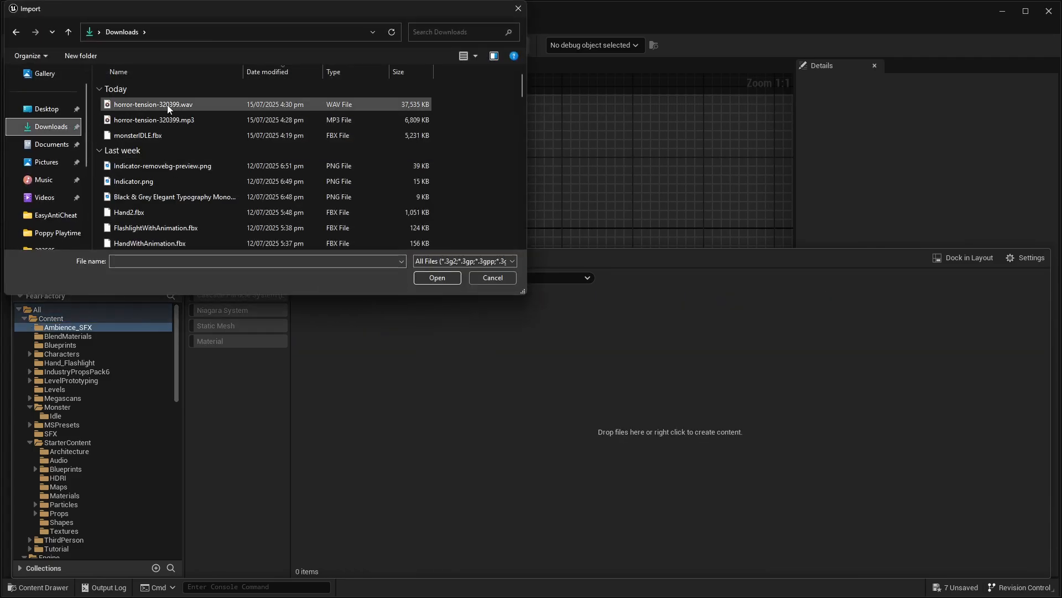
left_click(427, 278)
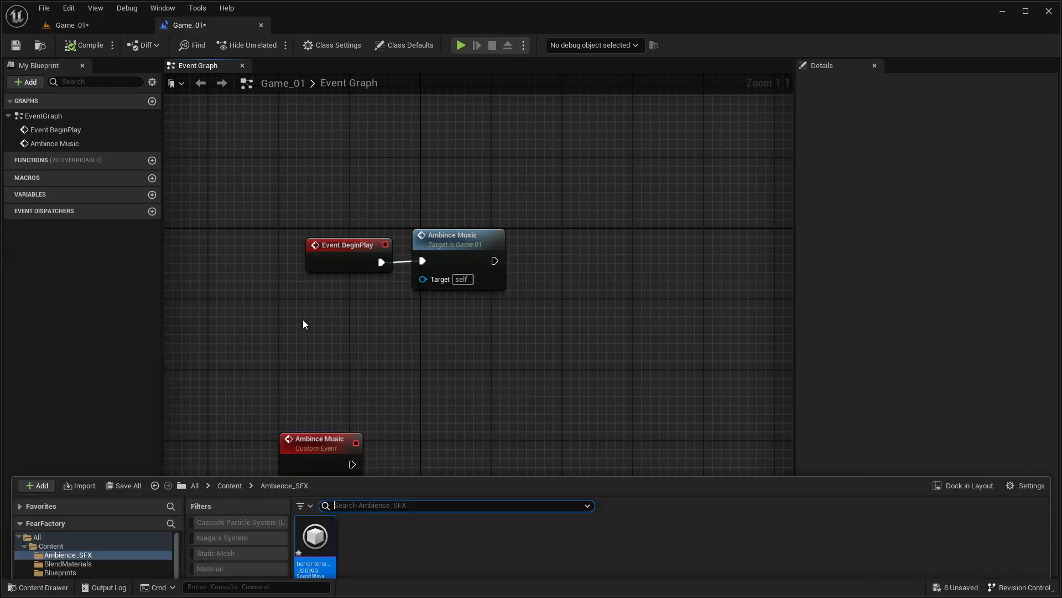
Step: Preview the imported horror-tension sound wave in the Ambience_SFX folder and stop its playback
left_click(313, 308)
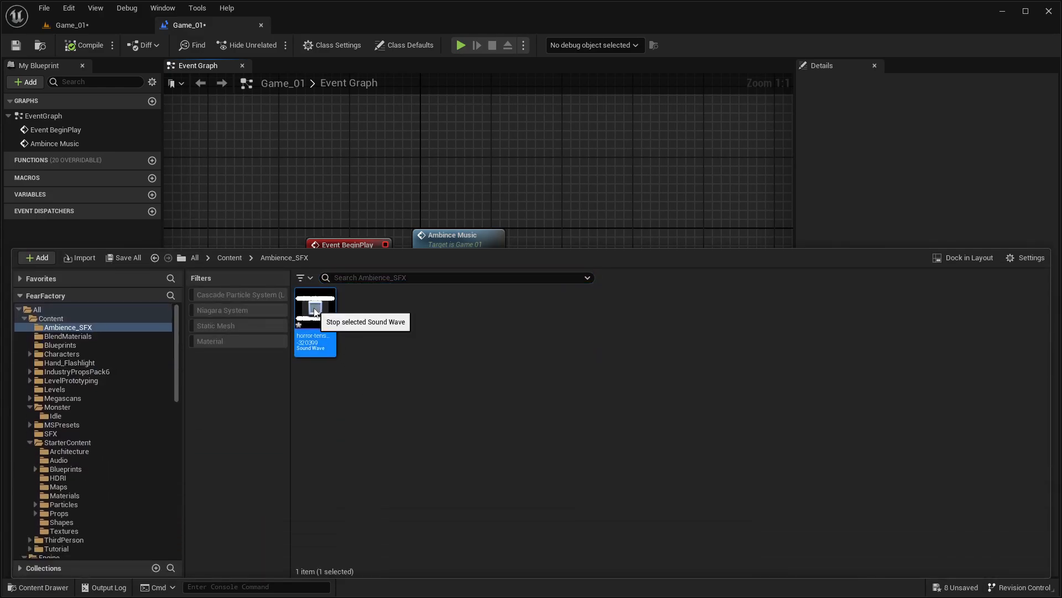
left_click(315, 311)
key("ctrl+space")
key("ctrl+space")
left_click(377, 360)
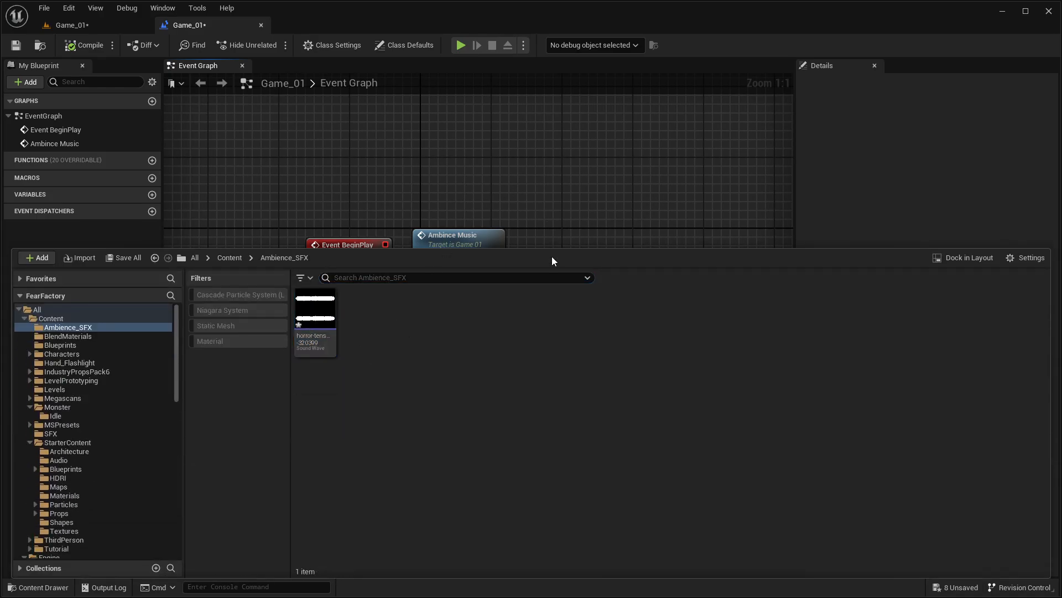
Step: Try adding horror-tension-320399 to the Event Graph as an Add Audio Component node wired to the Ambince Music event
right_click_drag(544, 219, 548, 167)
scroll(472, 349, "down", 1)
right_click_drag(472, 350, 482, 173)
key("ctrl+space")
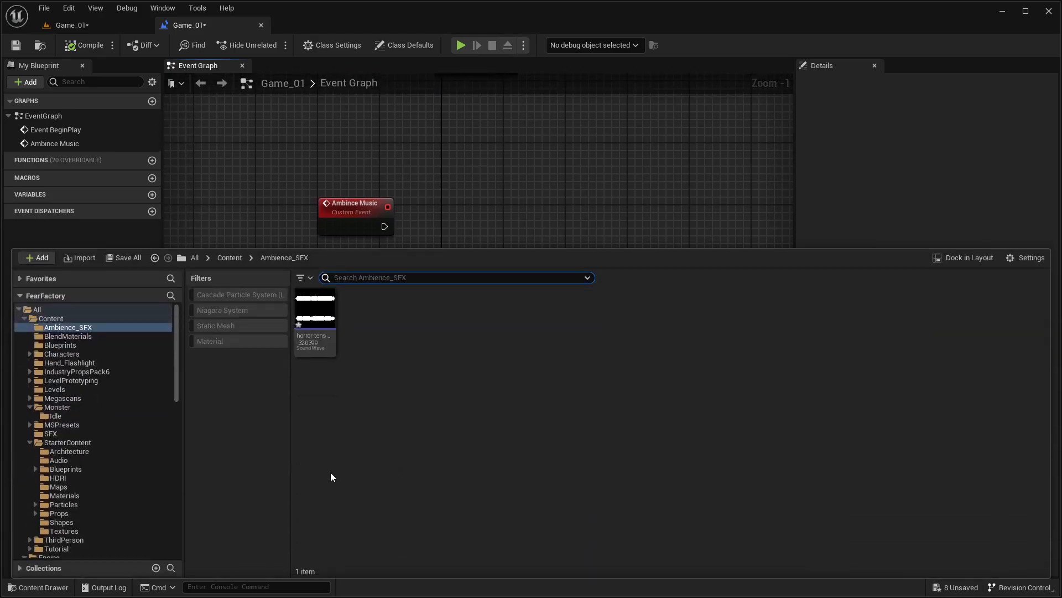
left_click_drag(317, 330, 448, 222)
scroll(377, 232, "up", 1)
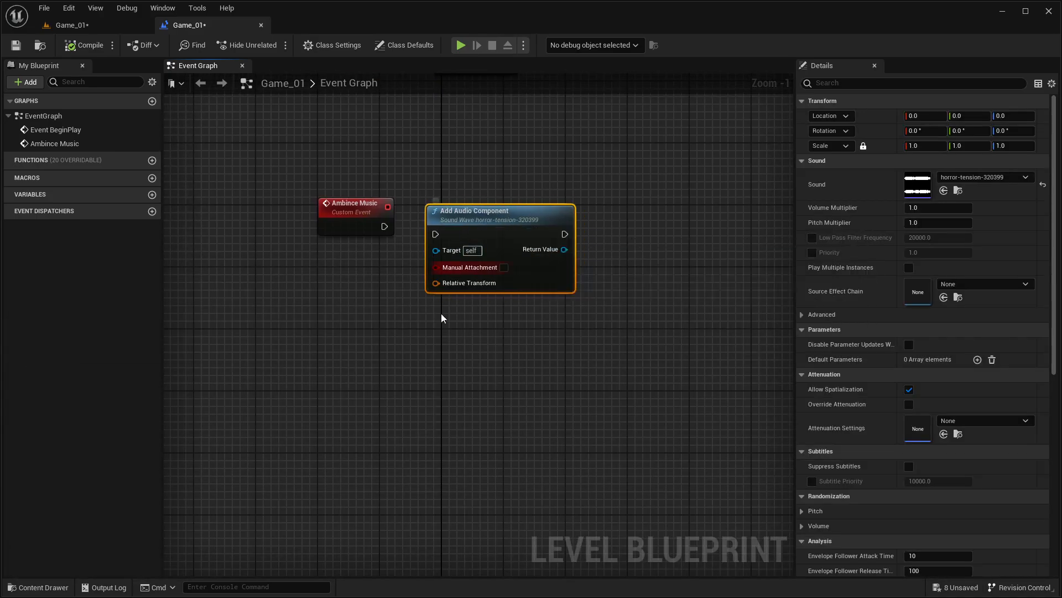
left_click_drag(376, 218, 439, 226)
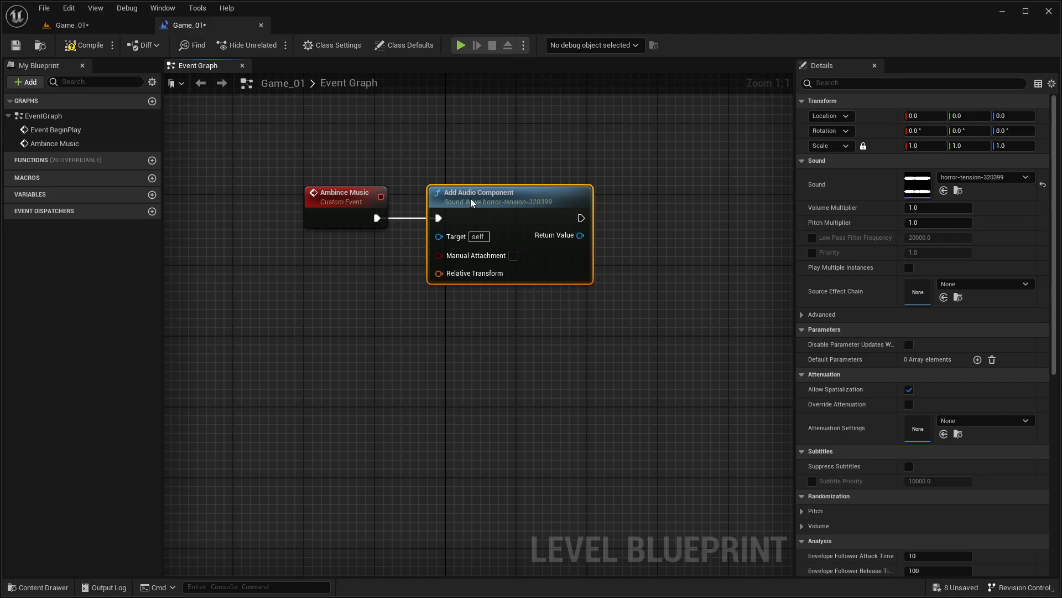
left_click(415, 284)
left_click_drag(497, 200, 497, 203)
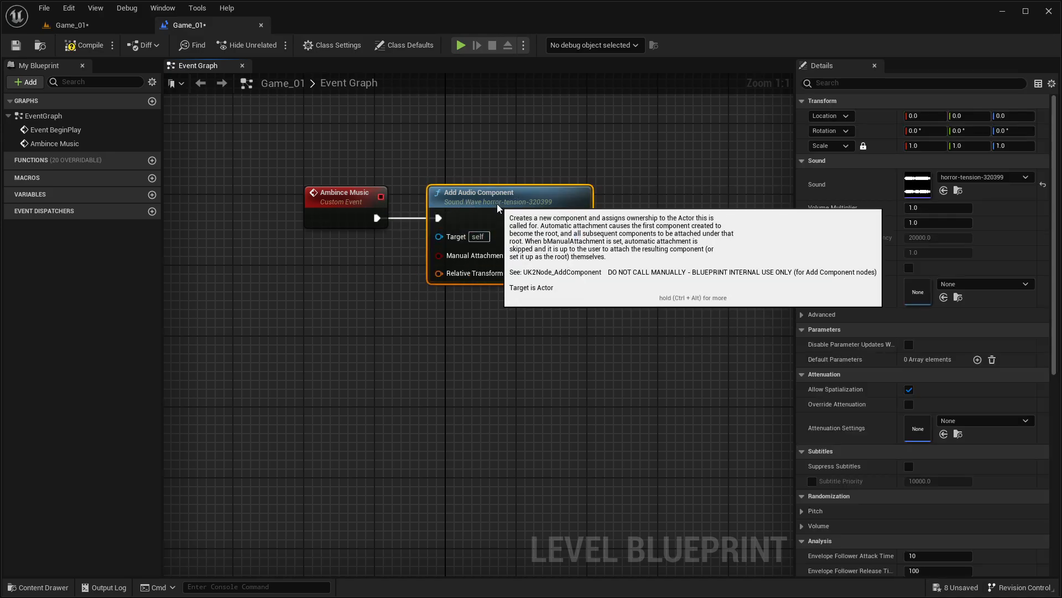
left_click(425, 302)
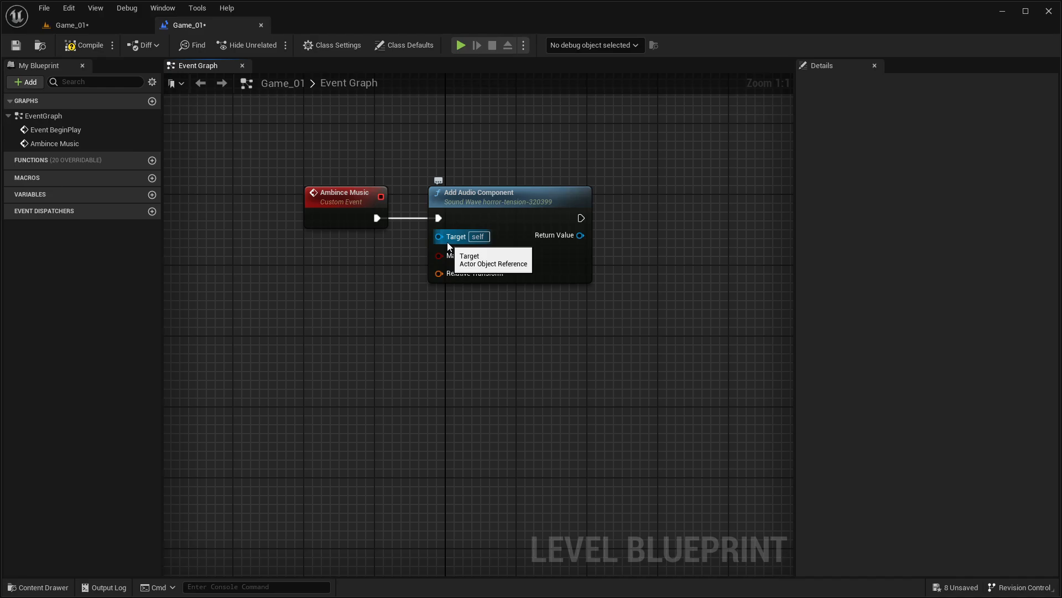
right_click_drag(451, 326, 283, 363)
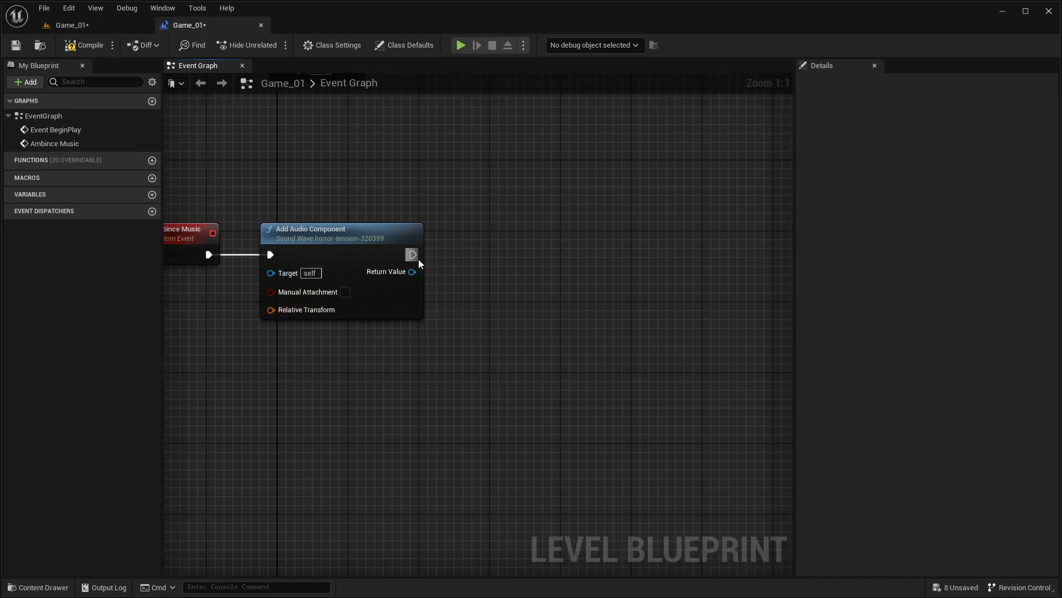
Step: Delete the Add Audio Component node from the Event Graph
left_click(83, 44)
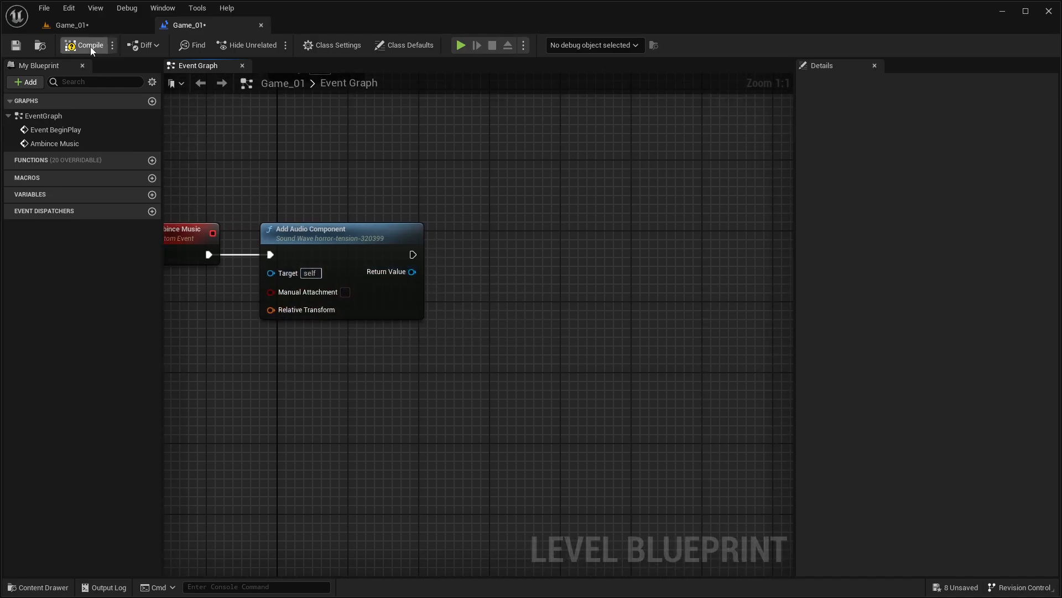
left_click(375, 253)
key("Delete")
Step: Add a Play Sound 2D node wired to the execution output of the Ambince Music event
left_click_drag(209, 254, 283, 256)
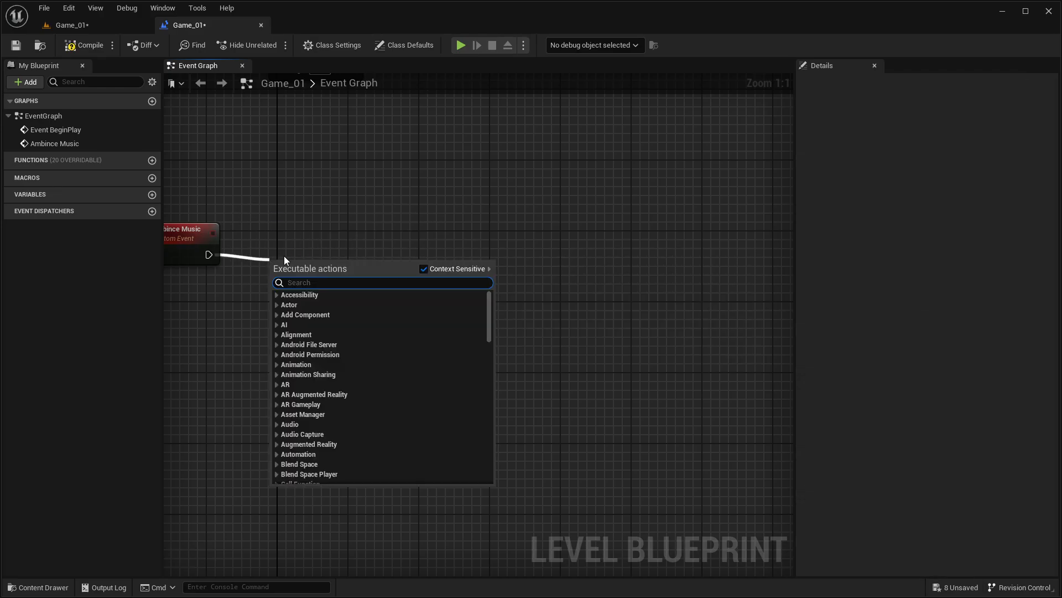
type("play sou")
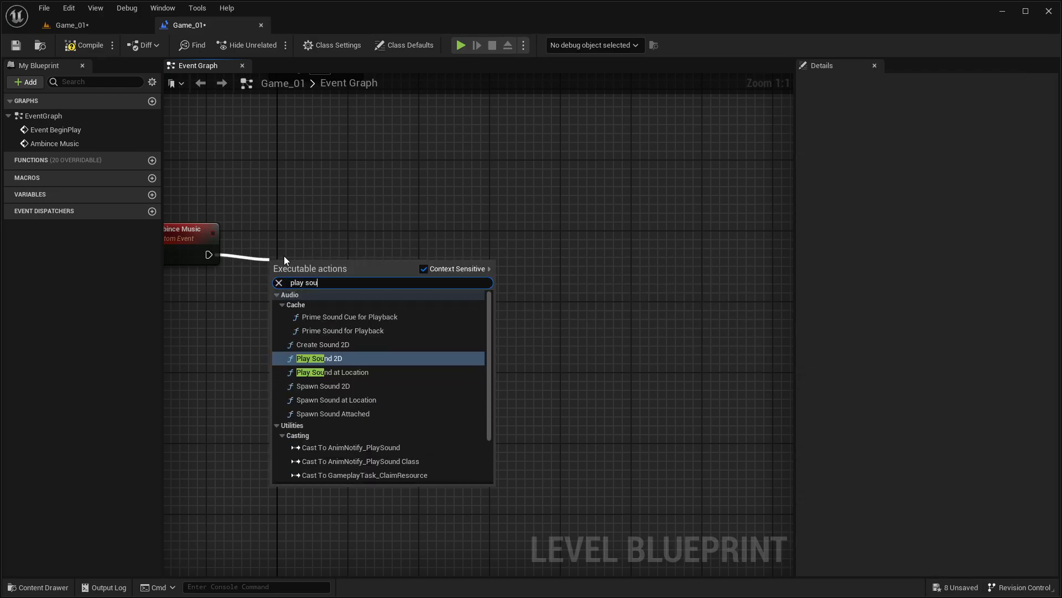
key("Return")
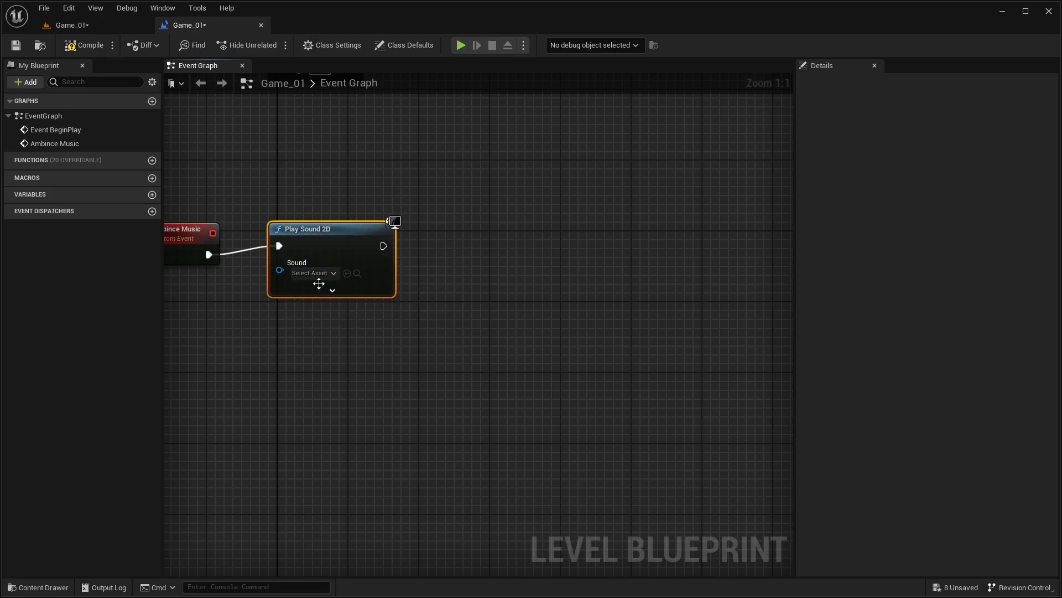
Step: Assign the horror-tension-320399 sound wave from the Ambience_SFX folder as the Play Sound 2D node's sound
left_click(319, 275)
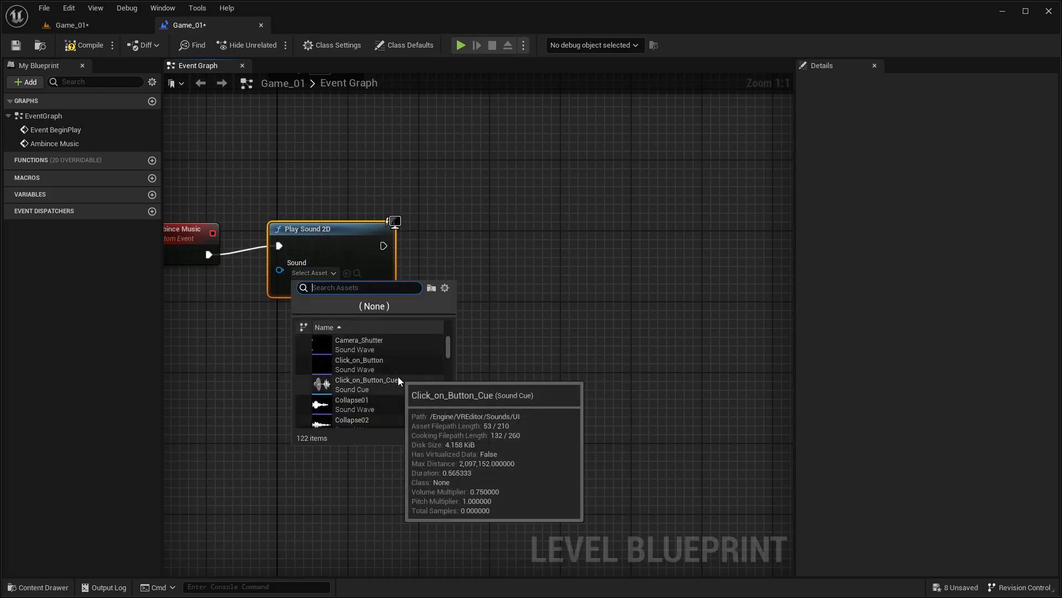
key("ctrl+space")
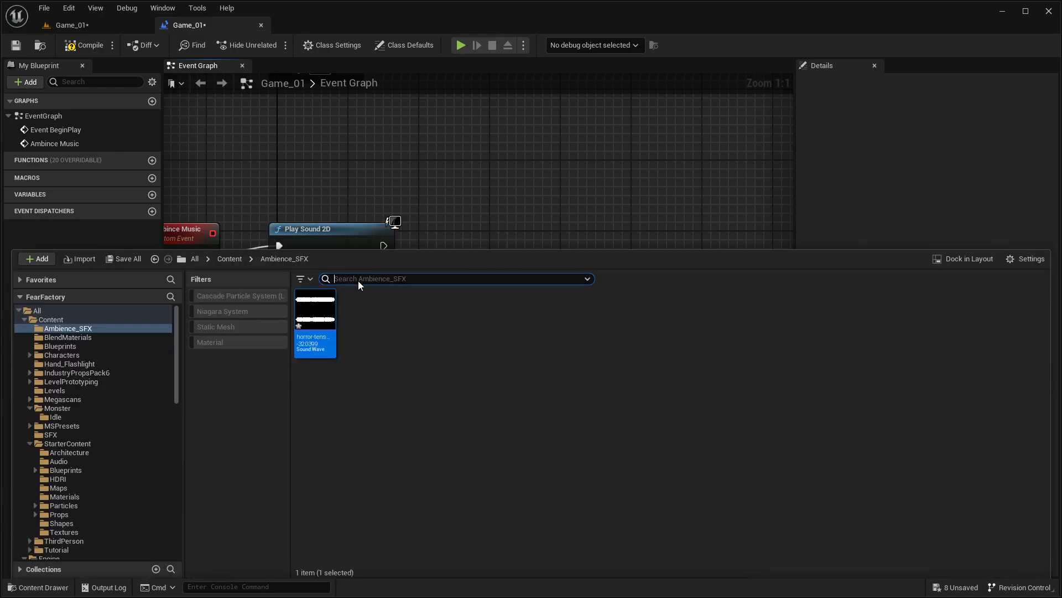
left_click(311, 364)
key("ctrl+space")
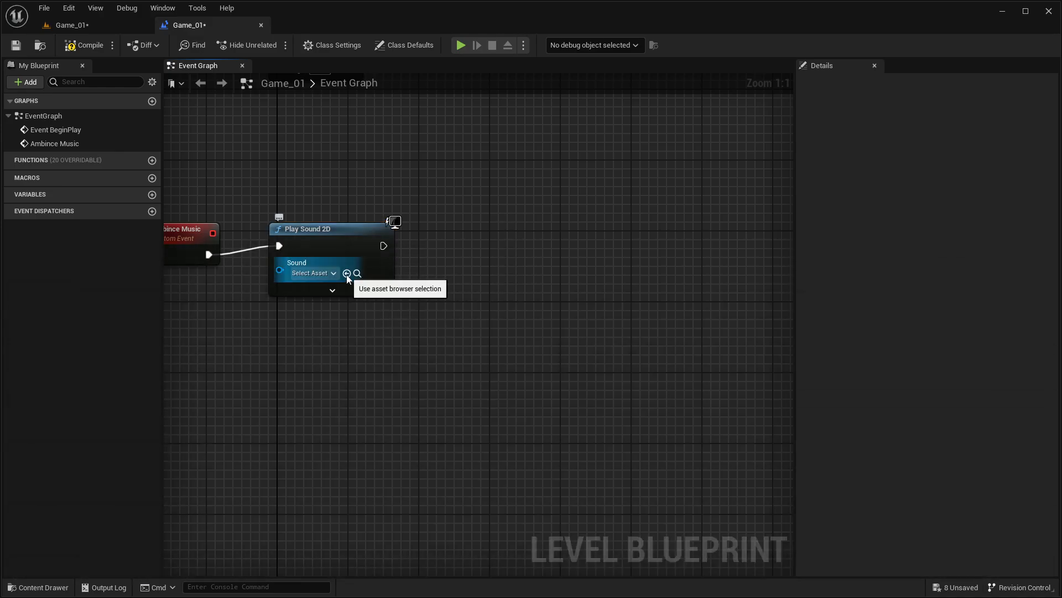
left_click(43, 587)
key("ctrl+space")
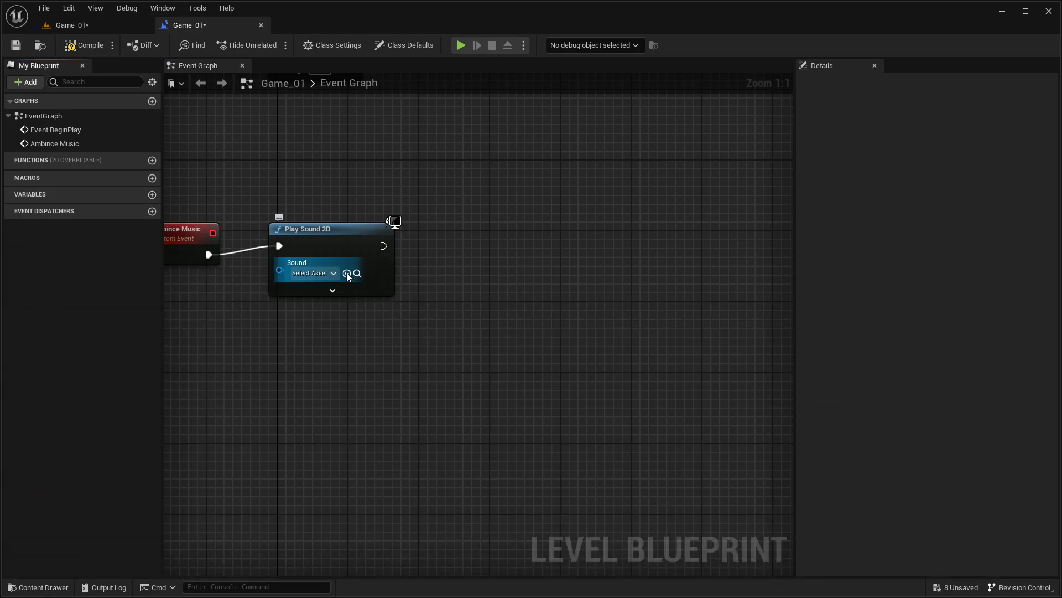
Step: Expand the Play Sound 2D node's advanced inputs and set its Volume Multiplier to 0.3
left_click(335, 290)
right_click_drag(230, 339, 318, 311)
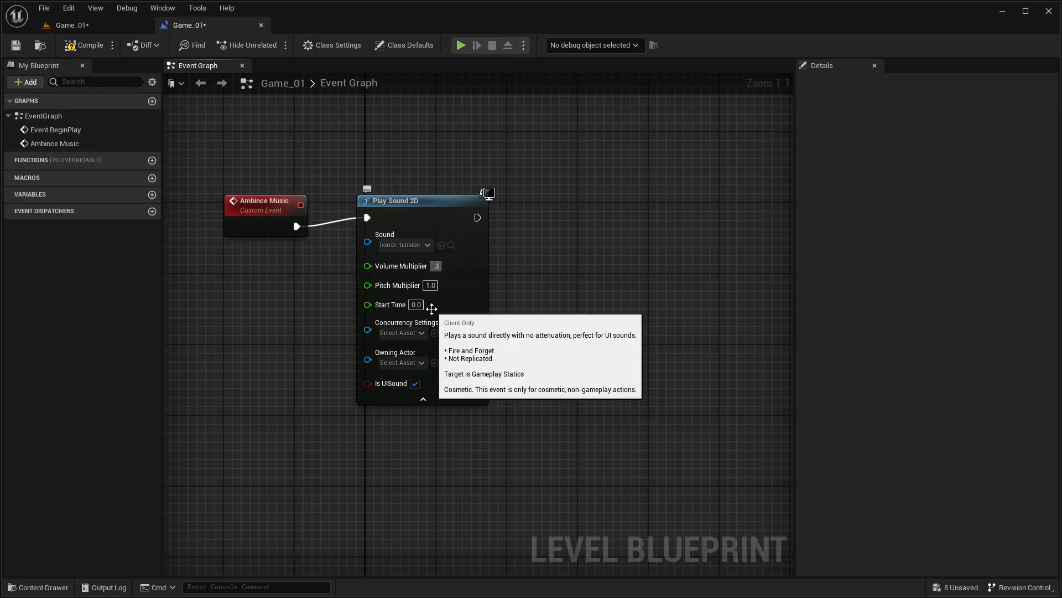
left_click(589, 261)
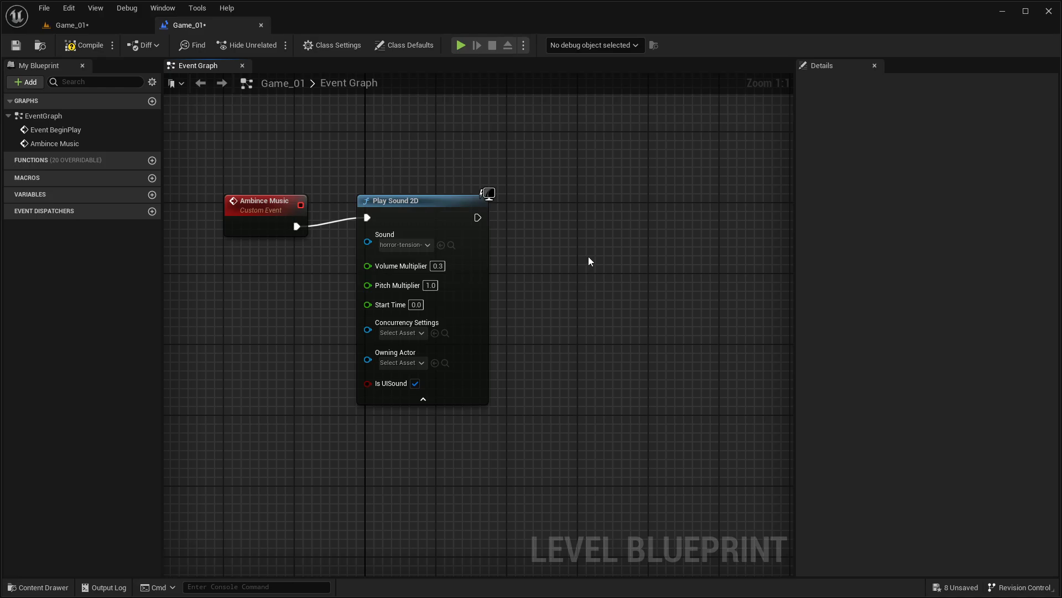
Step: Return to the Game_01 level and start a play test in a fullscreen viewport near the monster
left_click(96, 25)
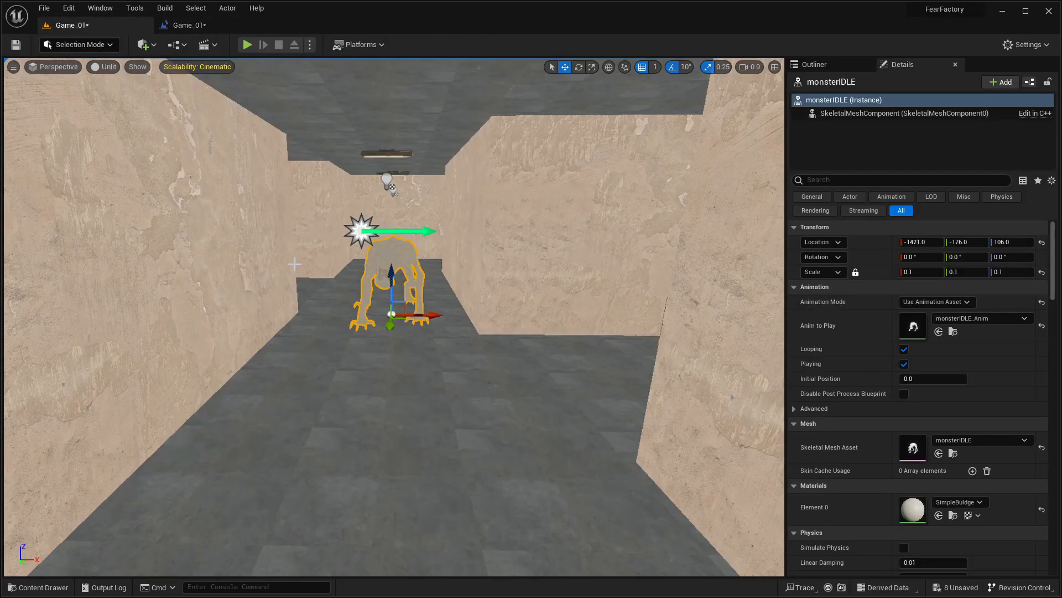
right_click_drag(295, 264, 386, 267)
key("F11")
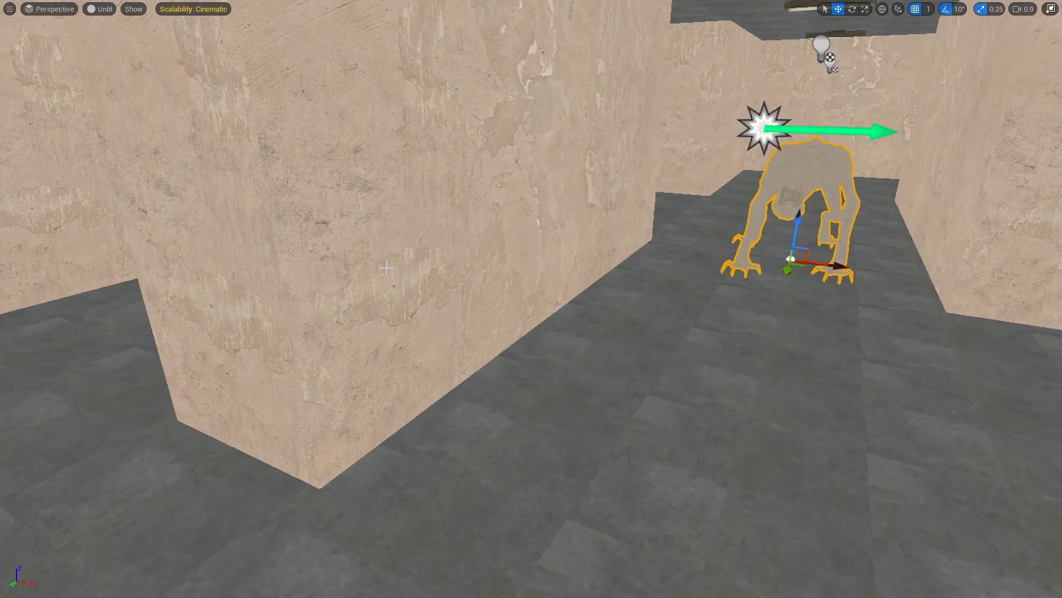
key("alt+p")
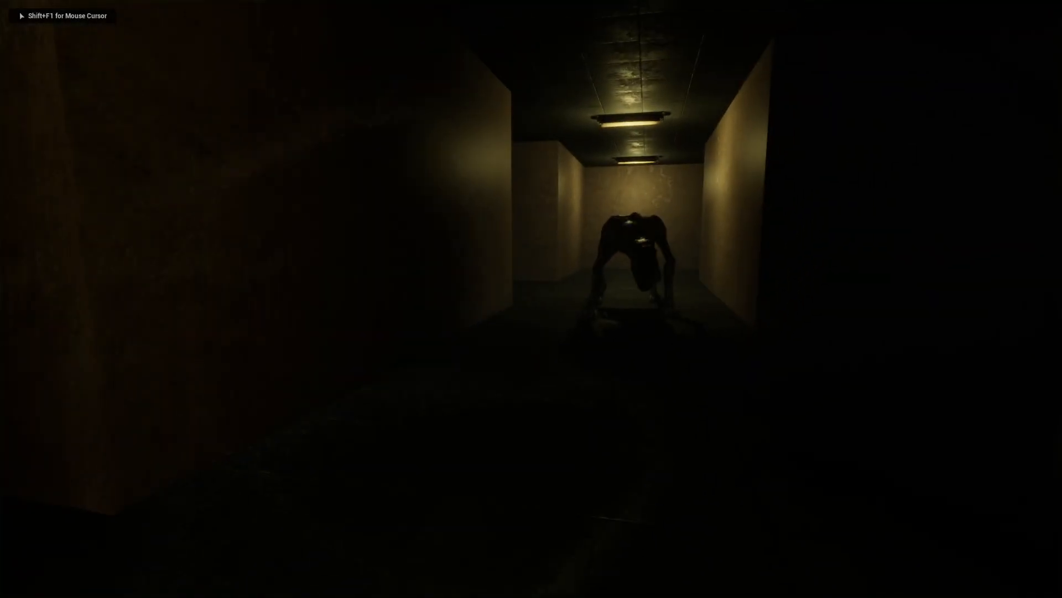
Step: Walk through the maze corridors past the red-lit storage area and back to the monster to check the background music
key("w")
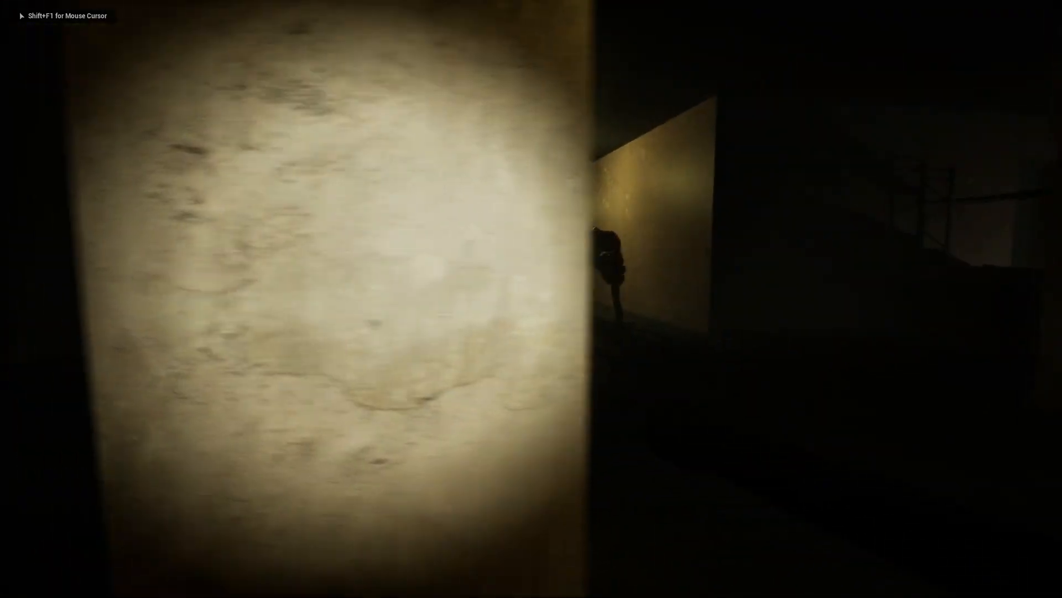
key("w")
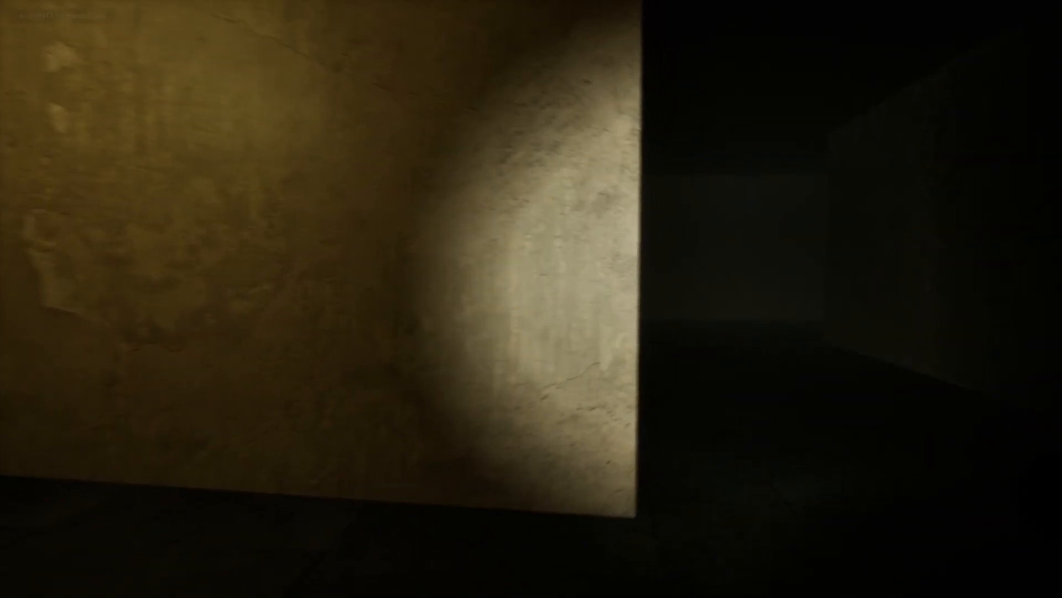
key("w")
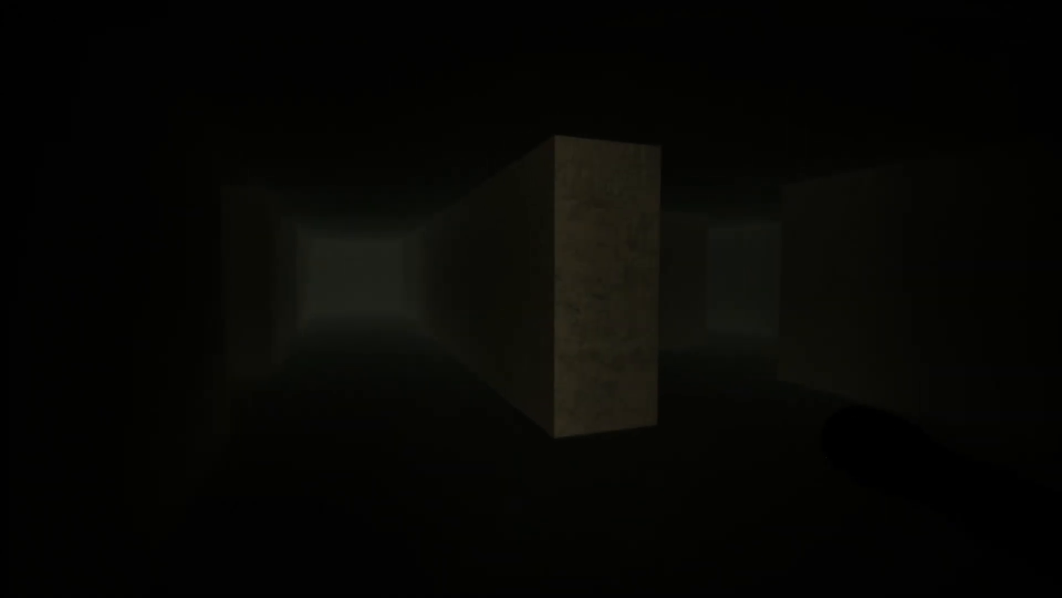
key("w")
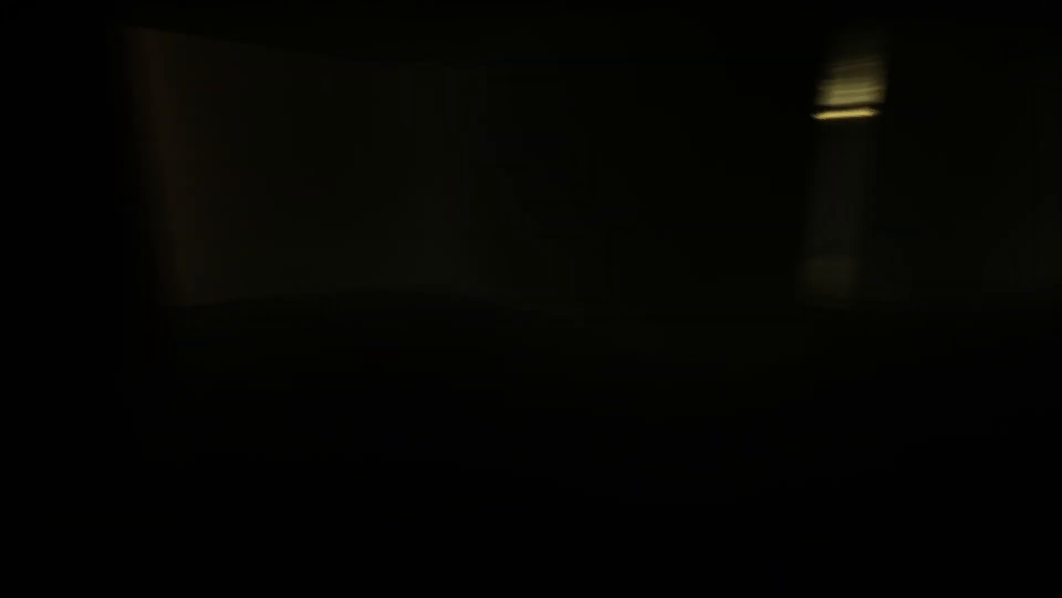
key("w")
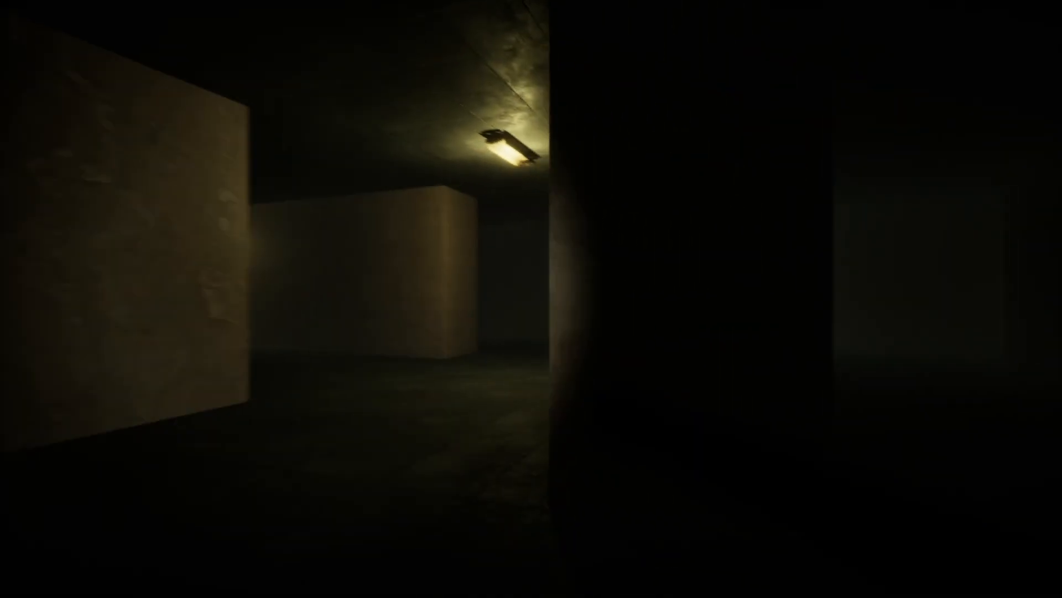
key("w")
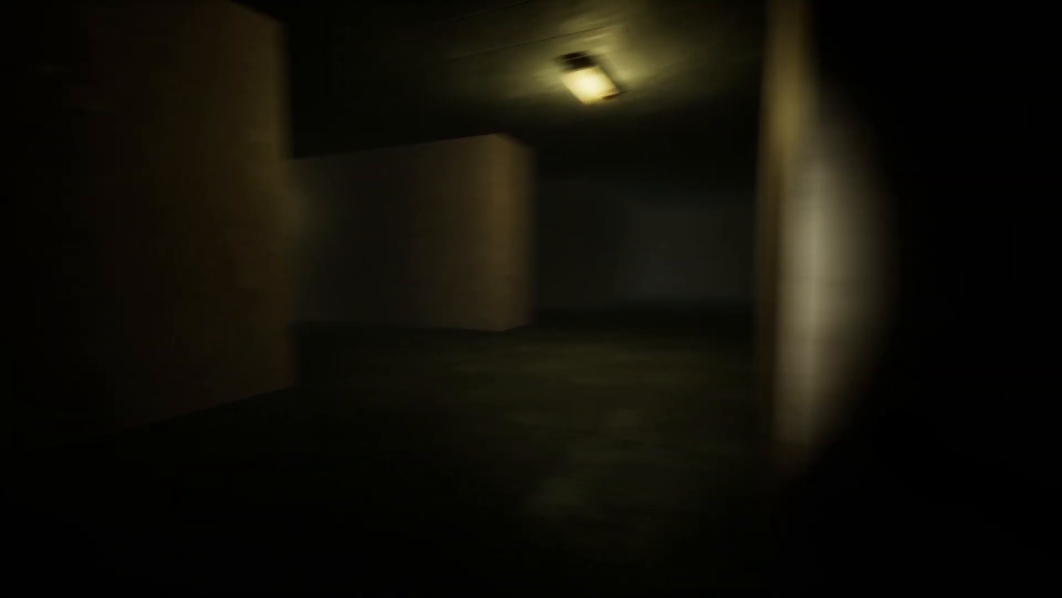
key("w")
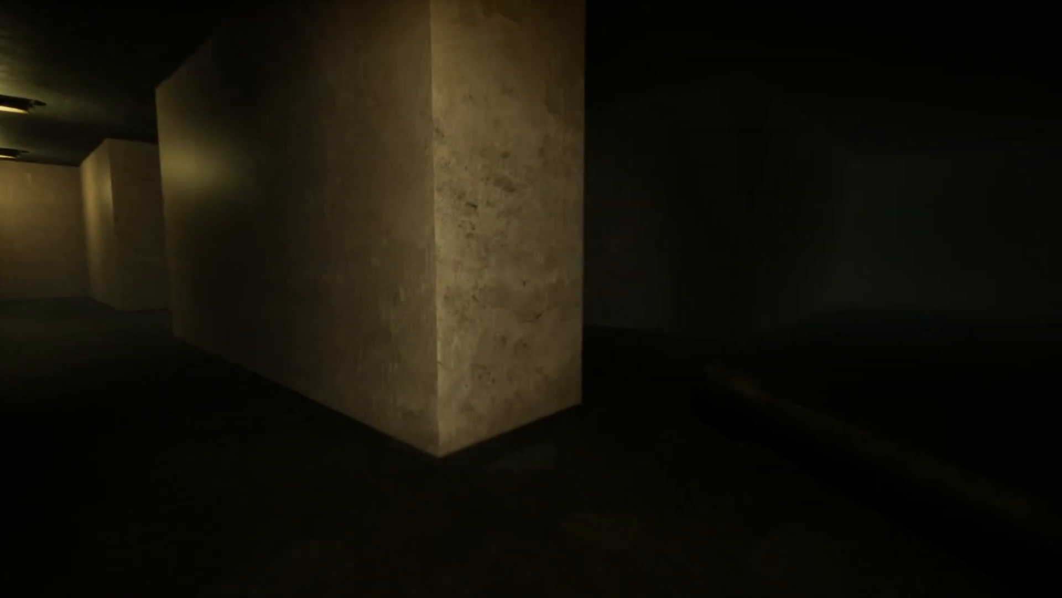
key("w")
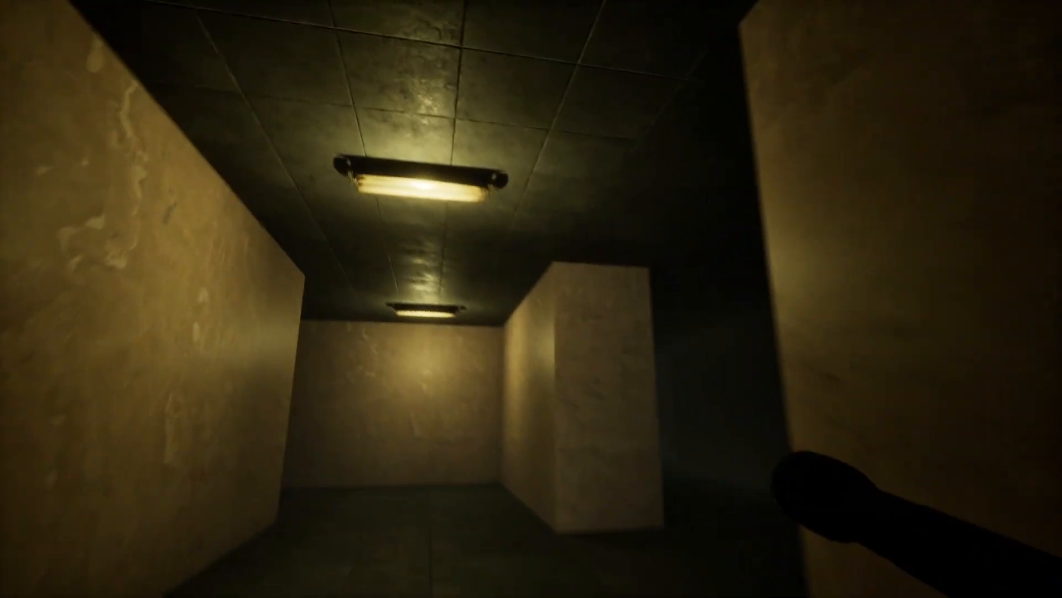
key("w")
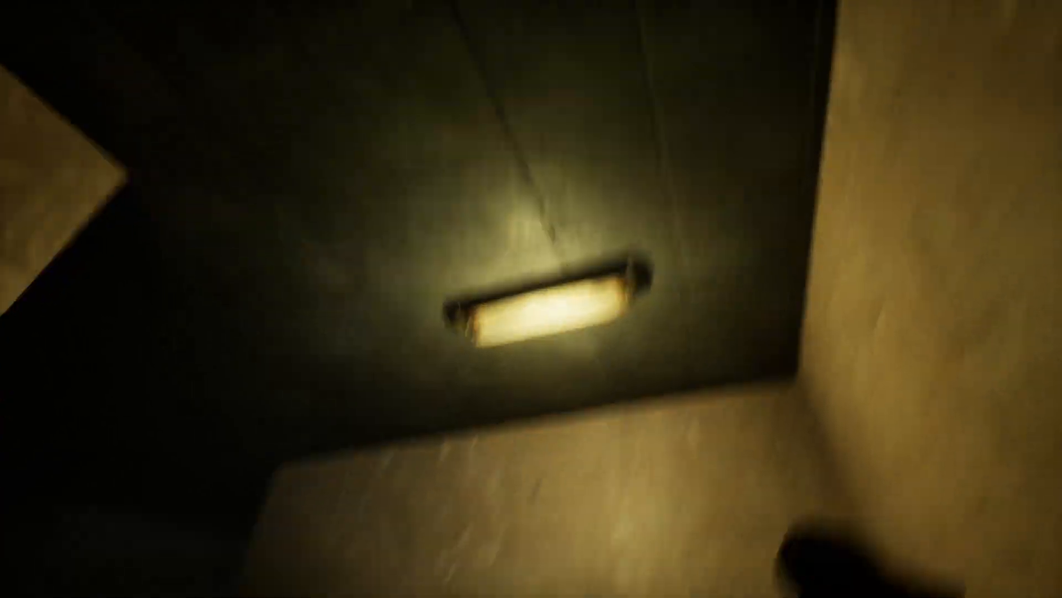
key("w")
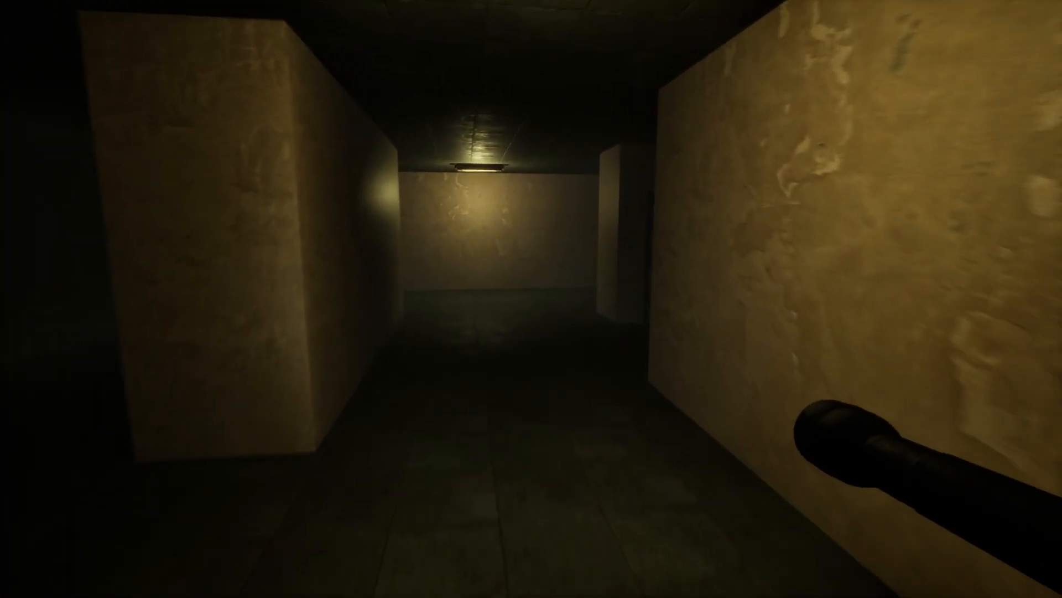
key("w")
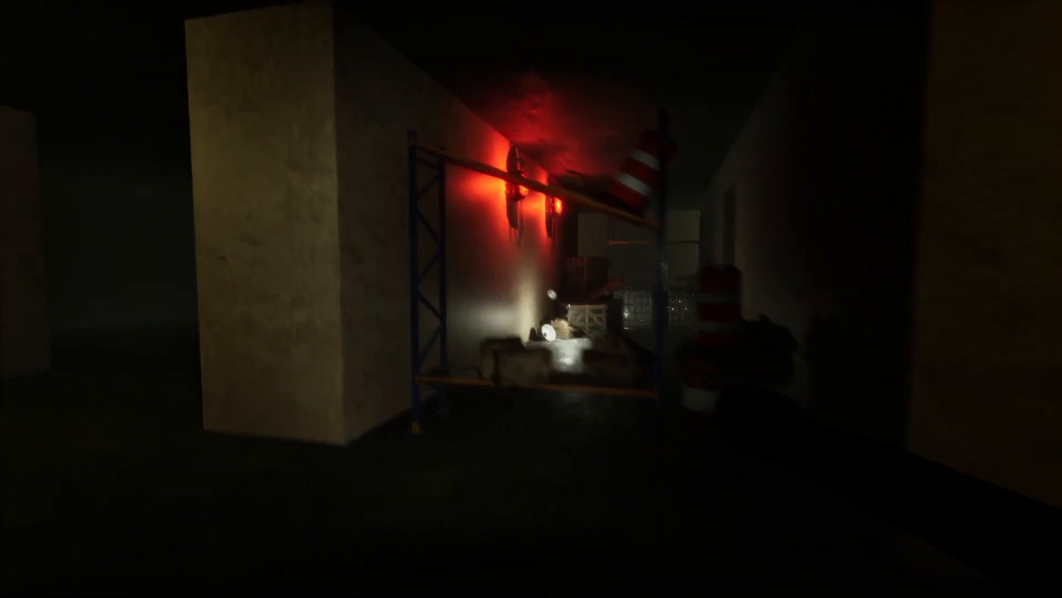
key("s")
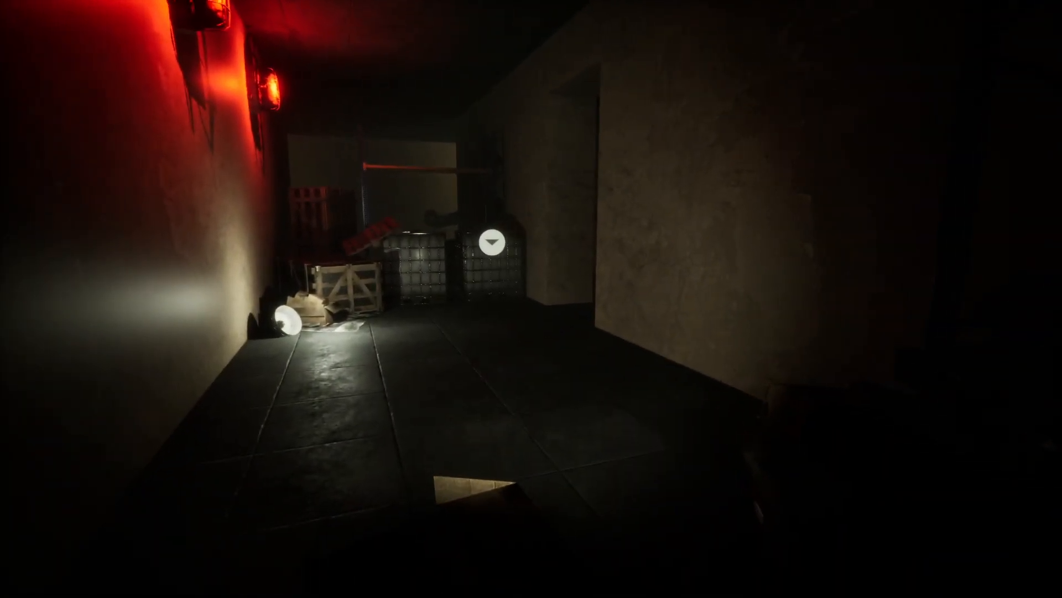
key("w")
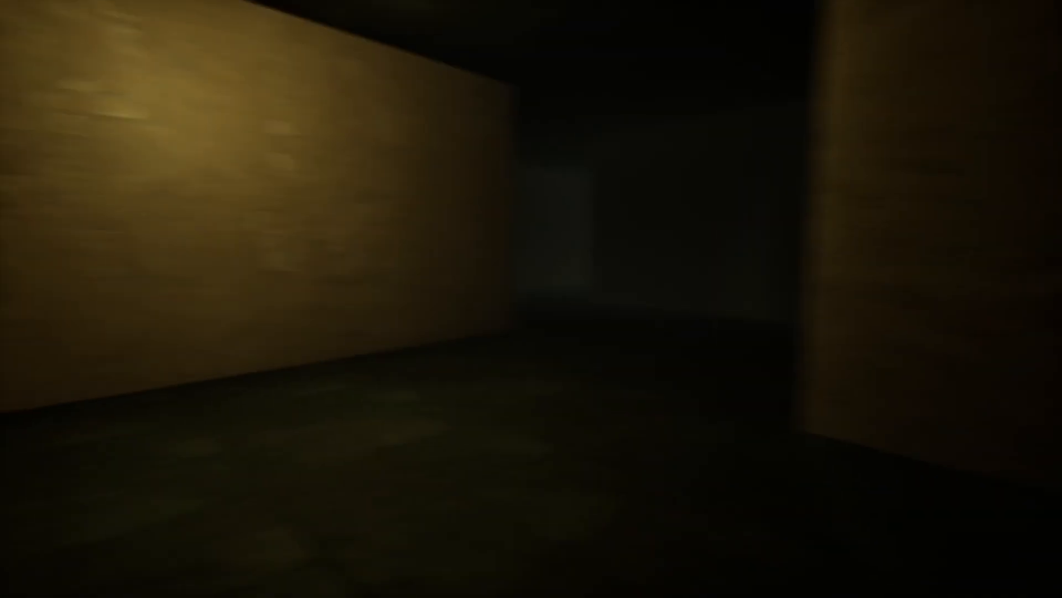
key("w")
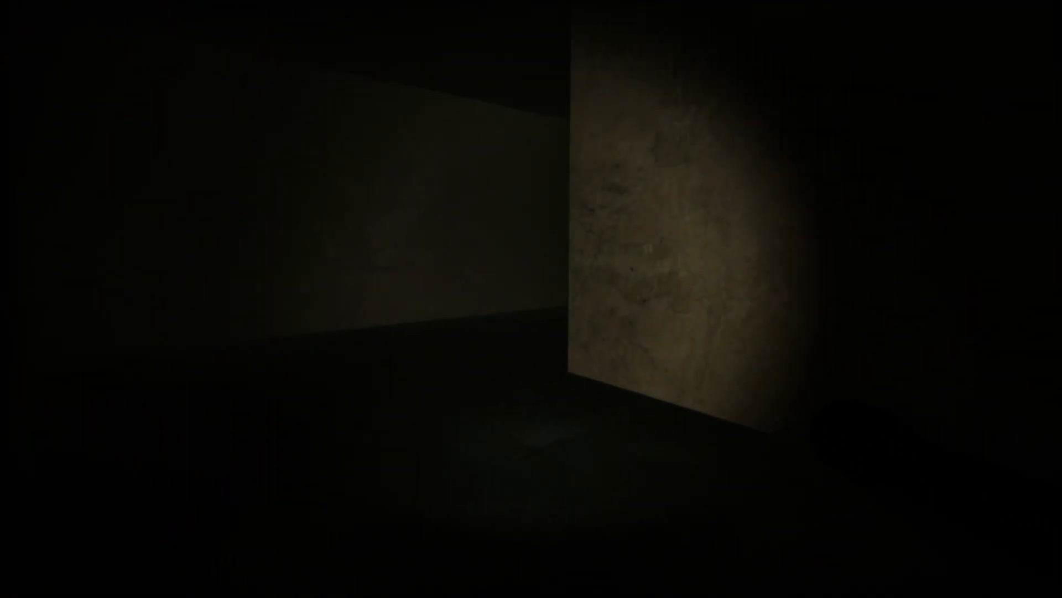
key("w")
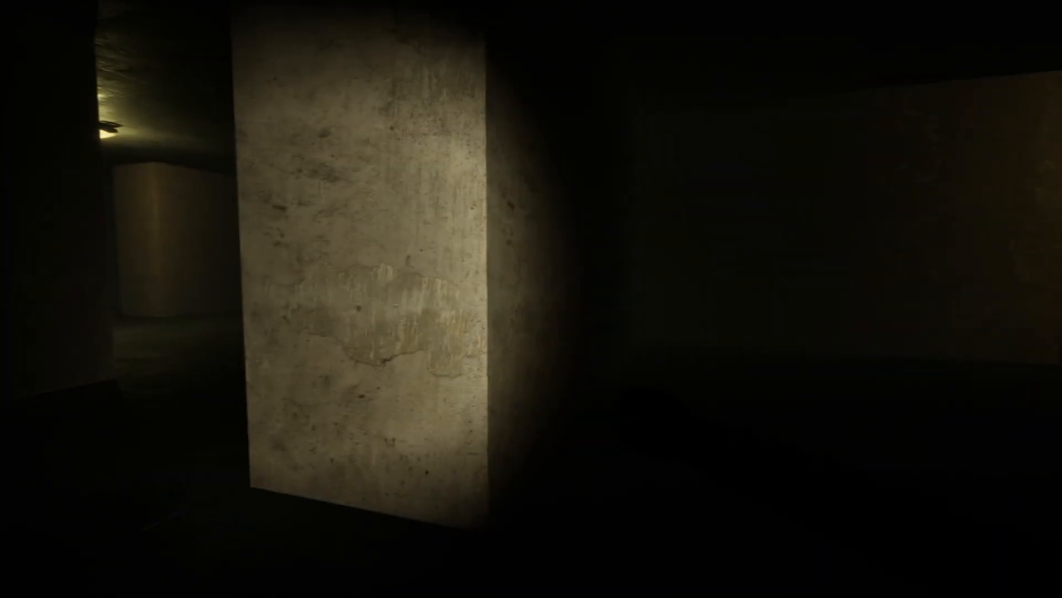
key("w")
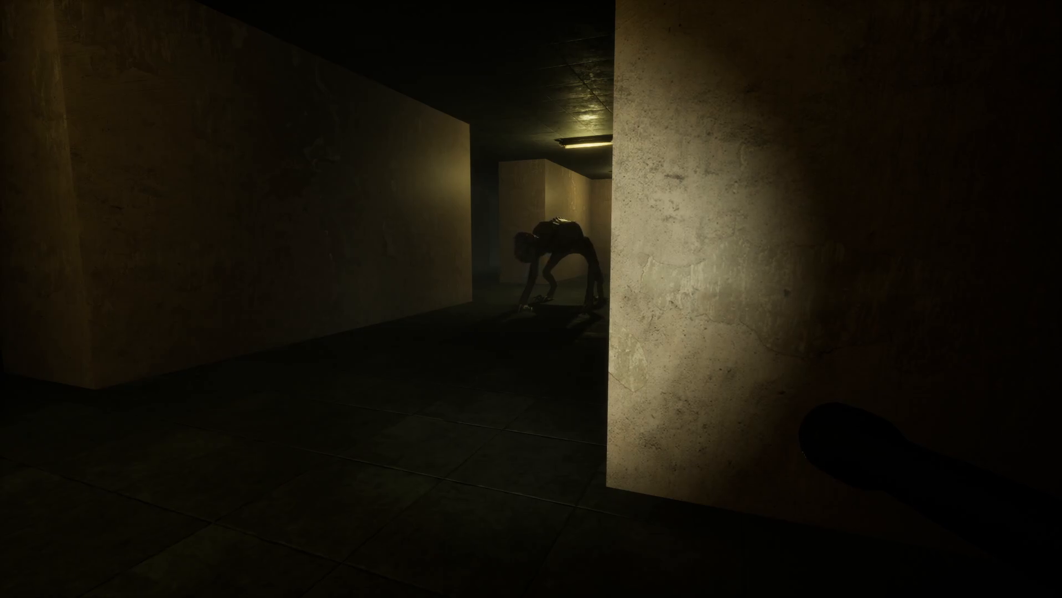
key("w")
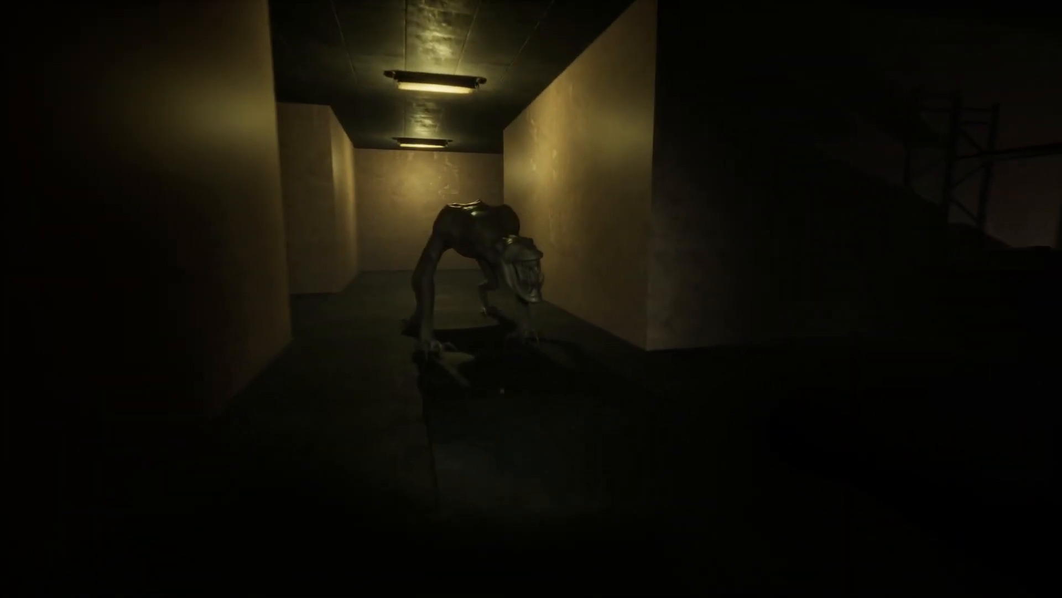
Step: Play-test the dark maze corridors around the monster with the flashlight, and end the test and leave the fullscreen view
key("w")
key("f")
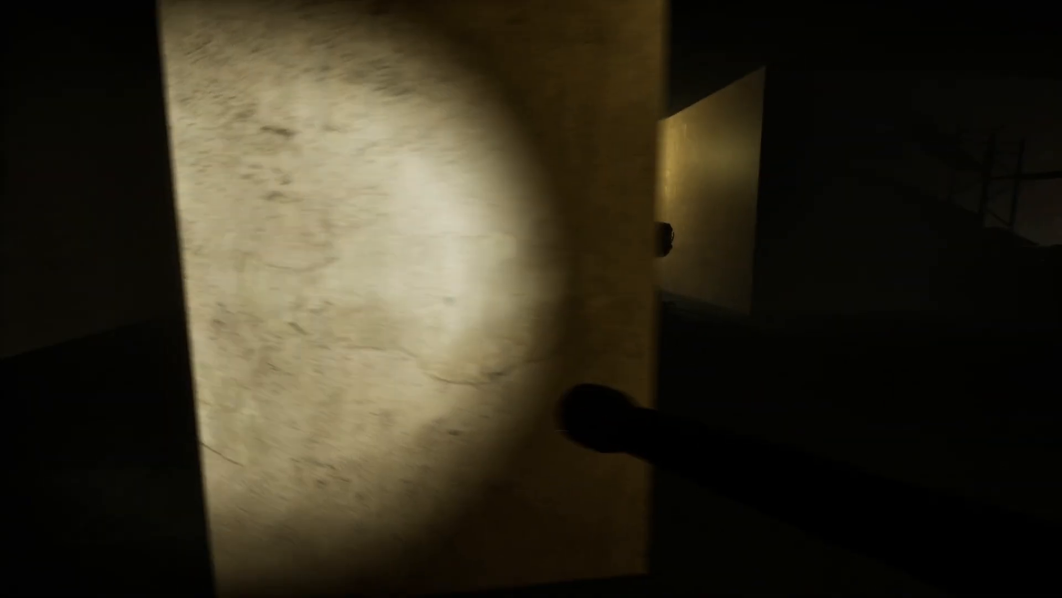
key("w")
key("w")
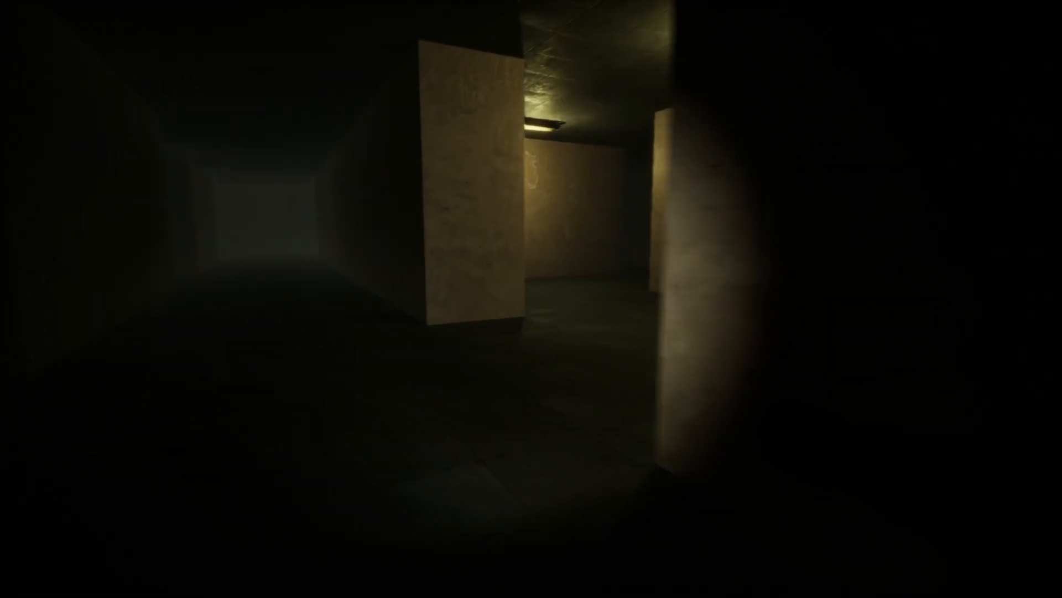
key("w")
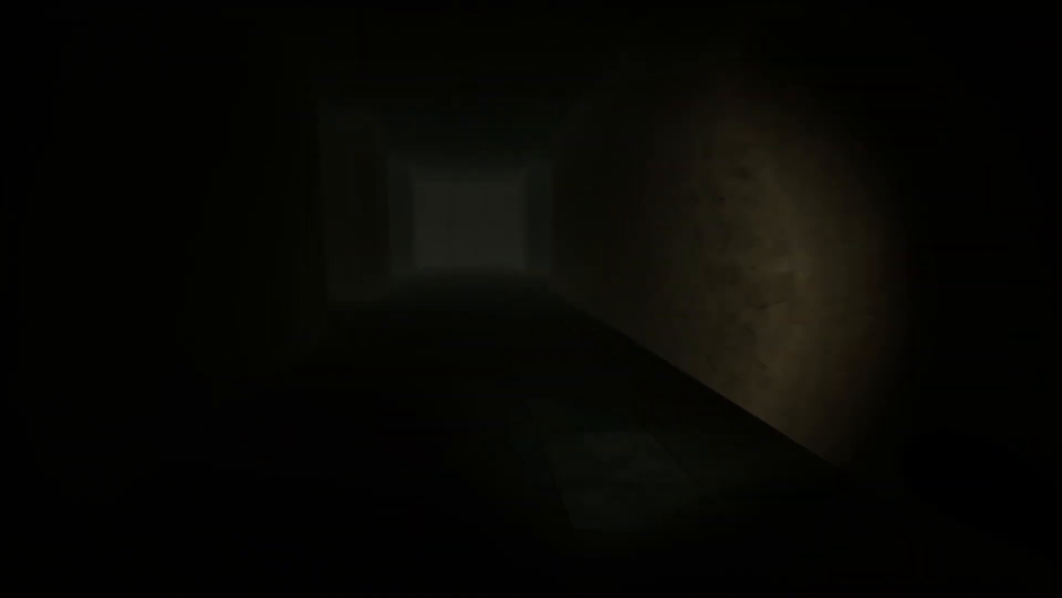
key("w")
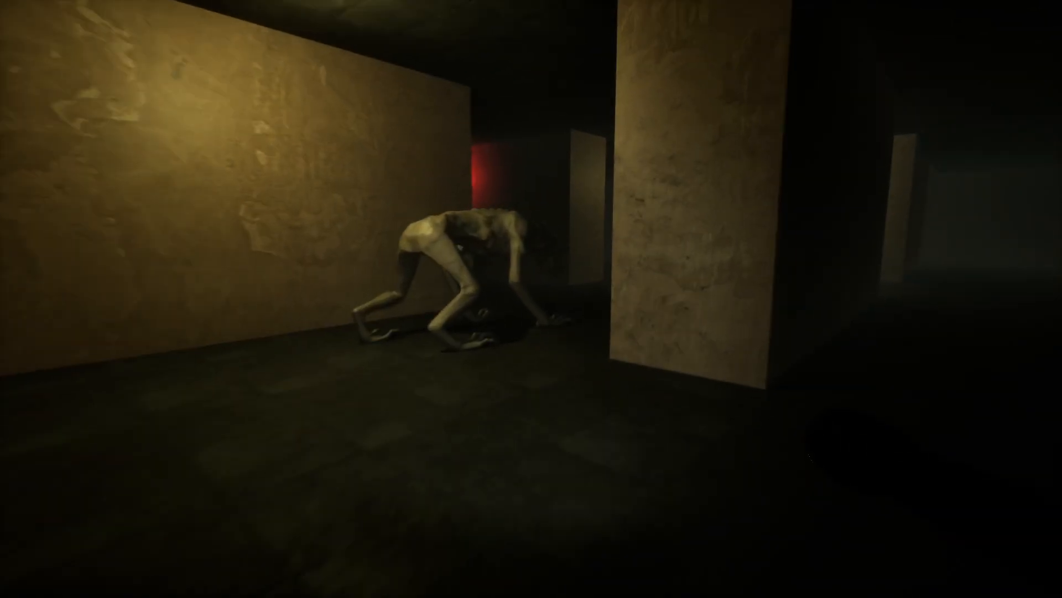
key("w")
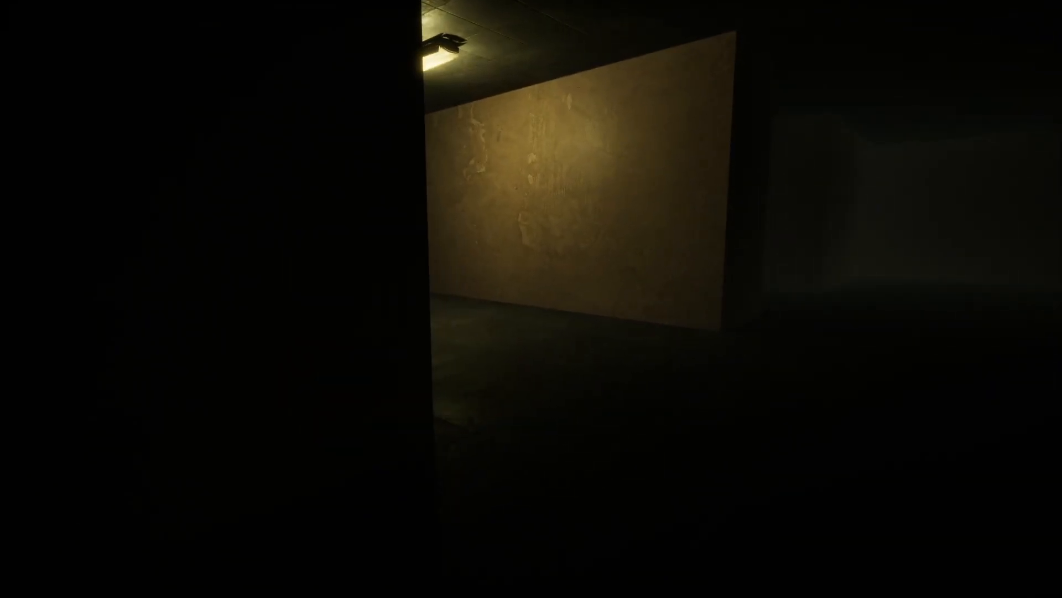
key("w")
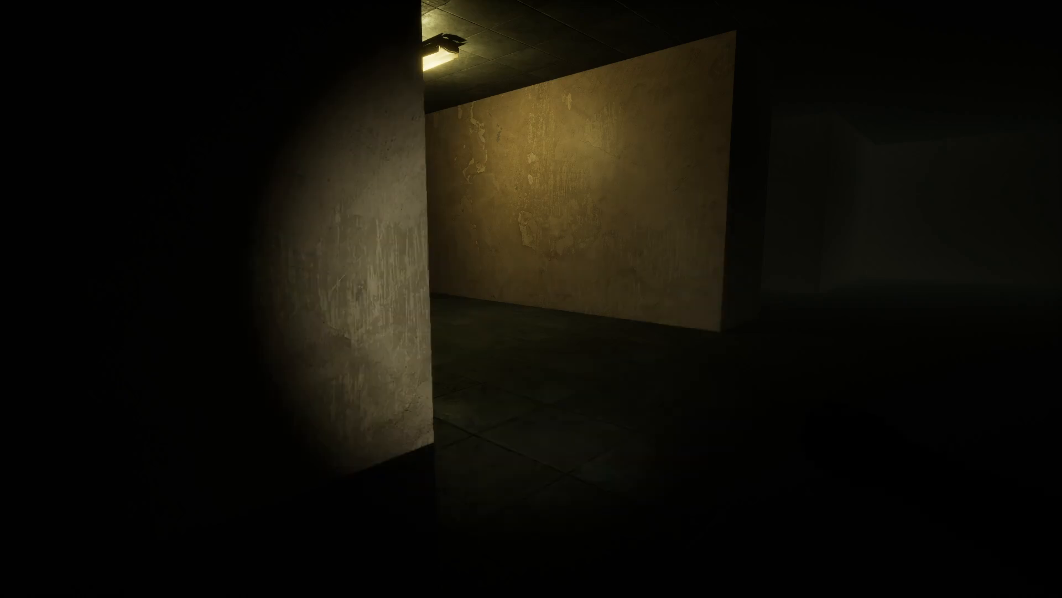
key("w")
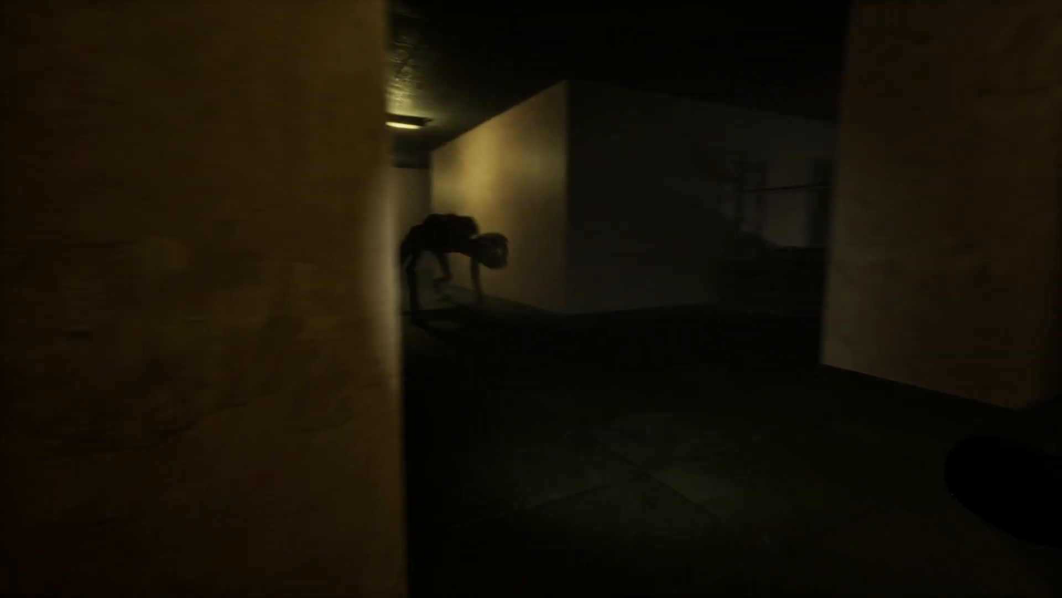
key("Escape")
key("F11")
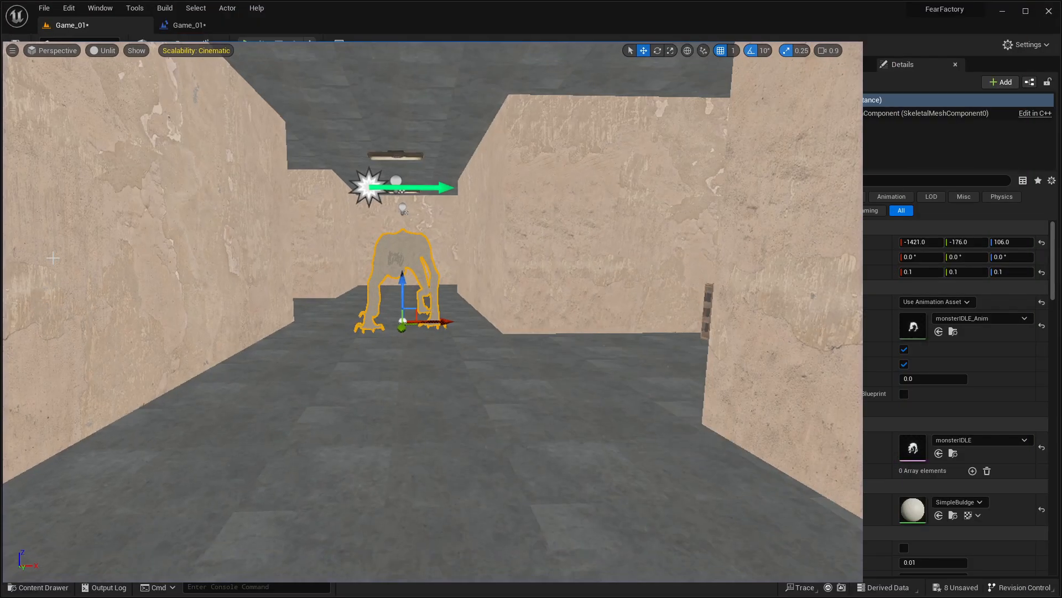
Step: Open the third-person character blueprint from the ThirdPerson Blueprints folder
key("ctrl+space")
scroll(79, 491, "down", 3)
scroll(83, 509, "down", 4)
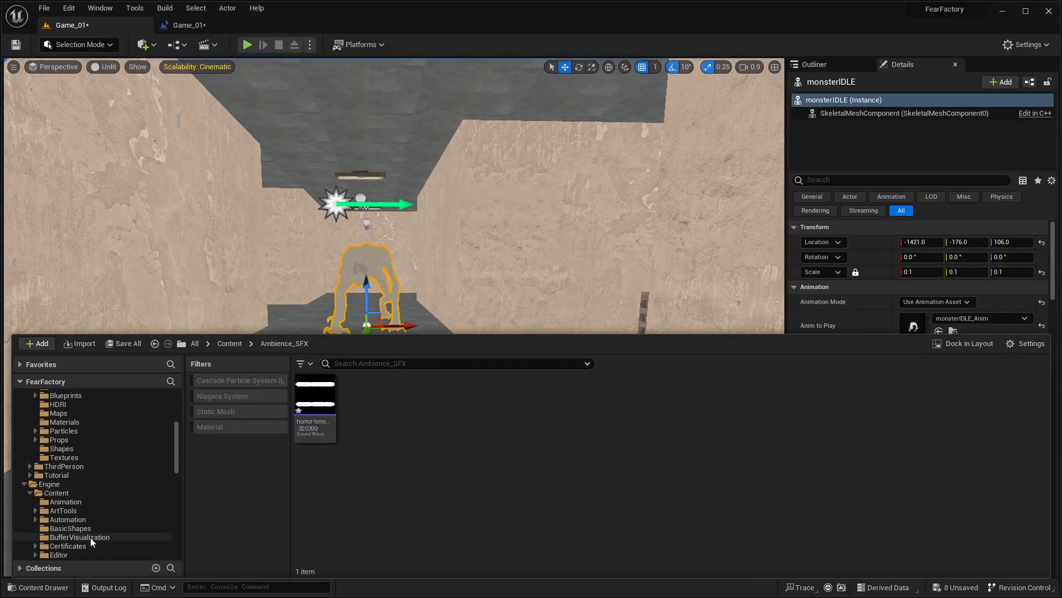
double_click(315, 394)
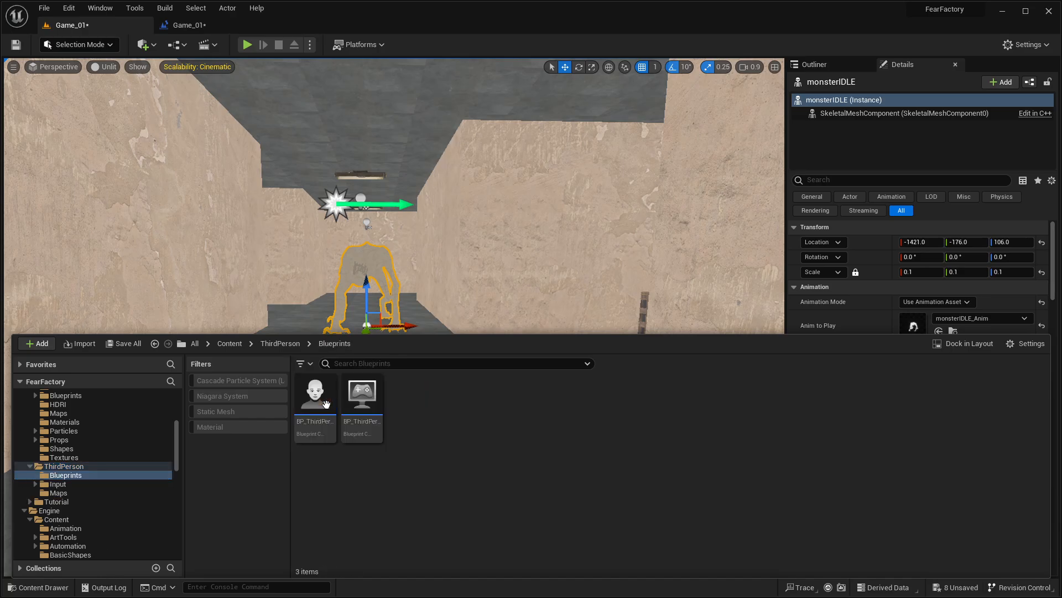
double_click(312, 420)
Step: Examine the Event Graph's flashlight brightness-decrease nodes and the SpotLight component's light settings
right_click_drag(404, 283, 477, 271)
scroll(477, 271, "down", 2)
right_click_drag(404, 335, 630, 244)
scroll(630, 243, "up", 1)
right_click_drag(374, 383, 430, 331)
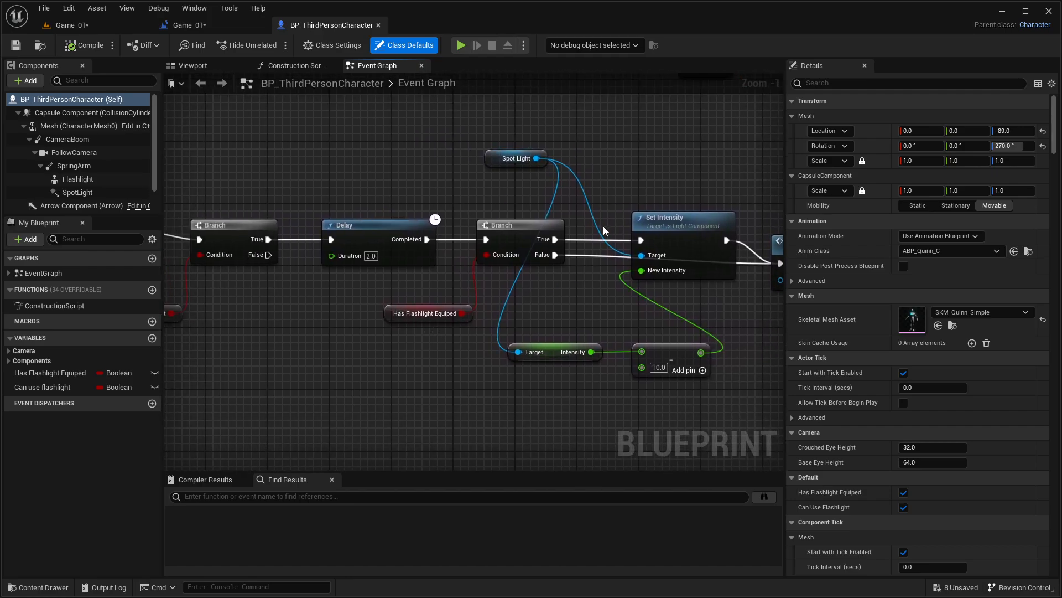
left_click(492, 159)
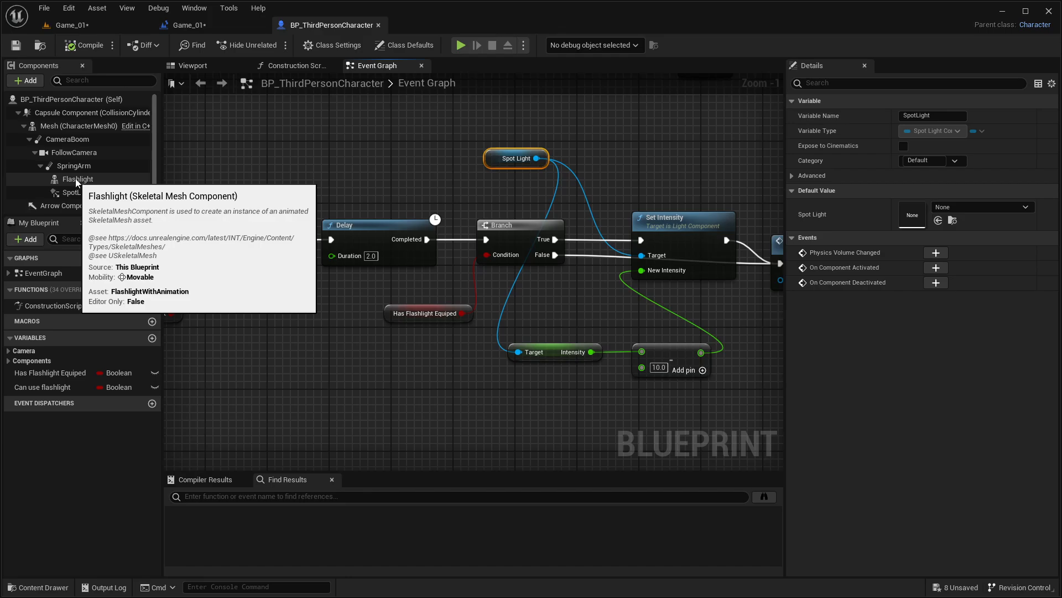
left_click(78, 192)
right_click_drag(456, 213, 331, 199)
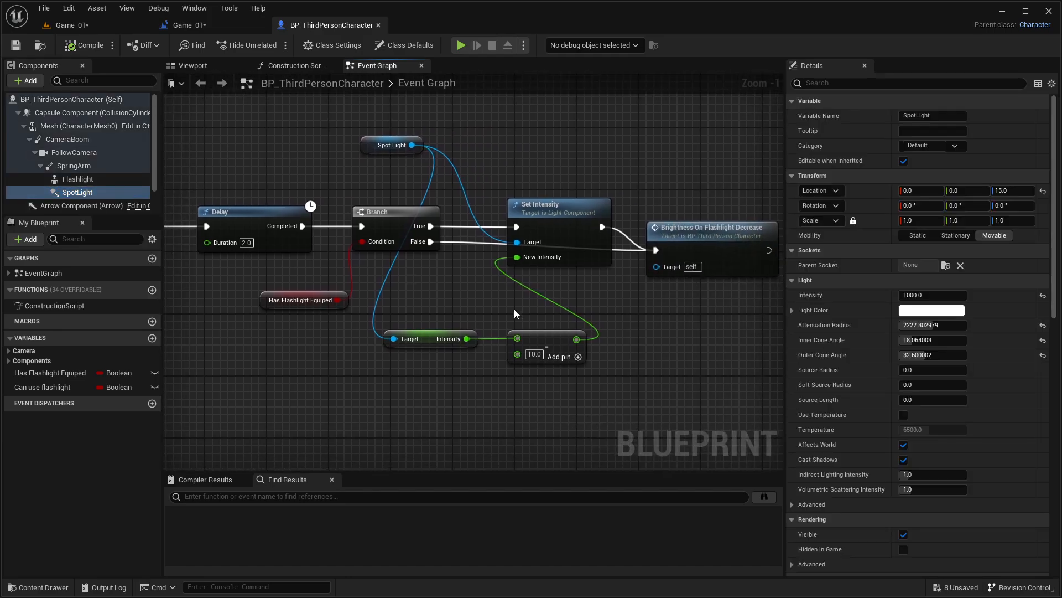
left_click(91, 28)
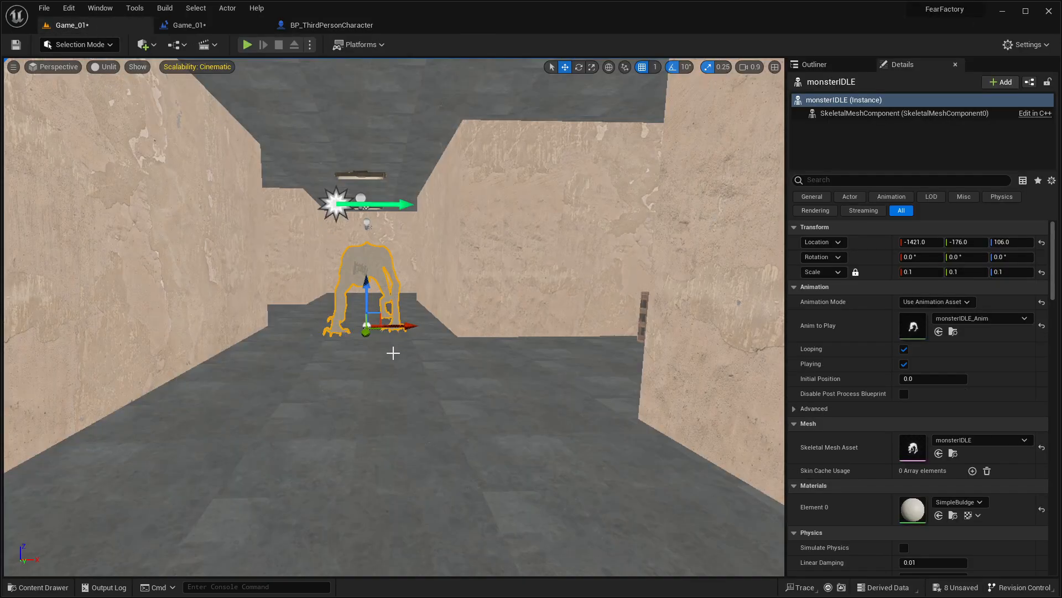
left_click(209, 27)
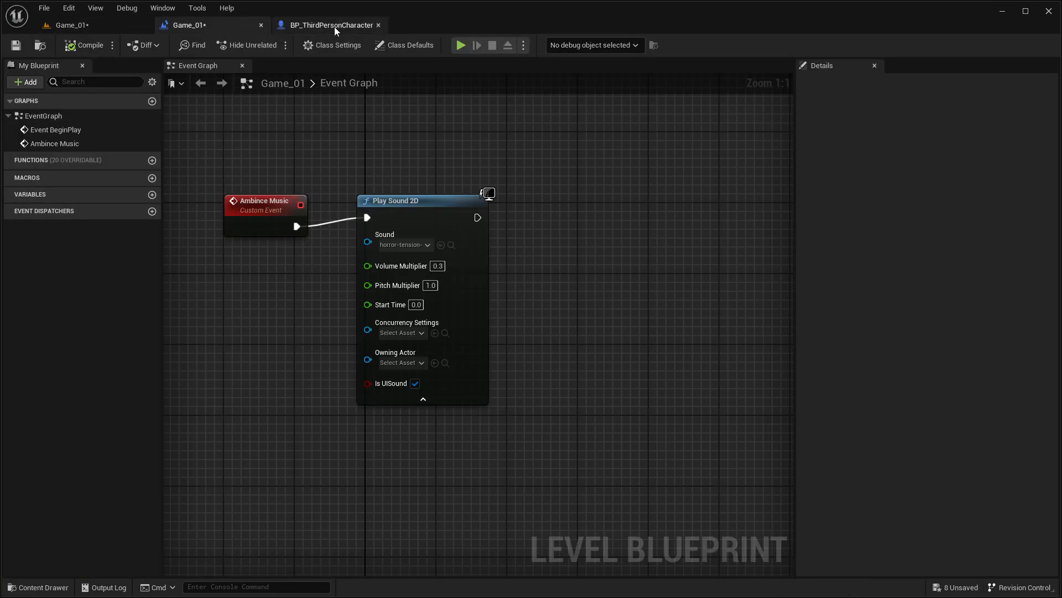
left_click(89, 25)
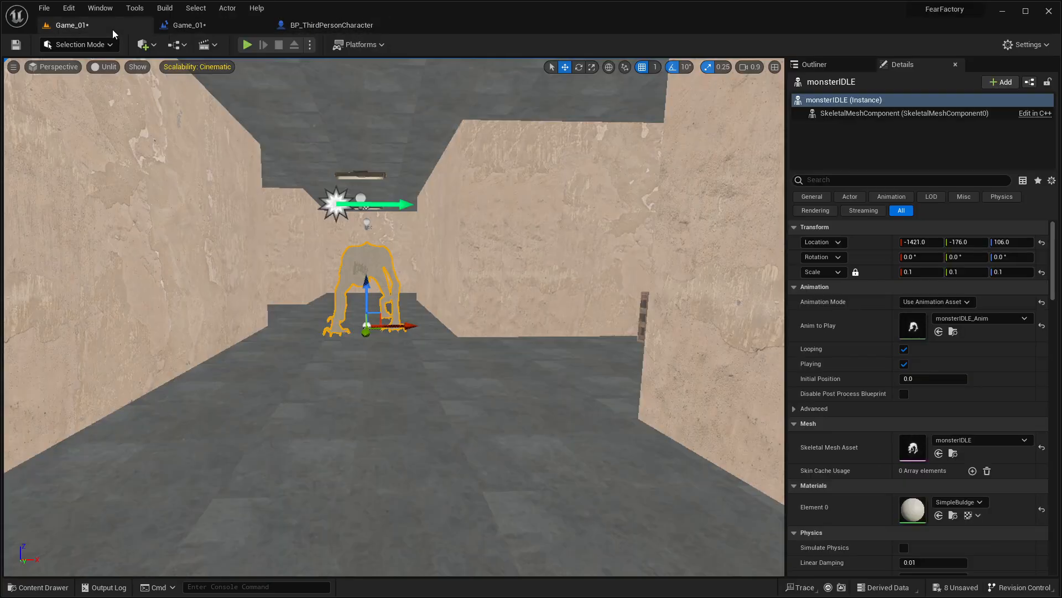
key("ctrl+space")
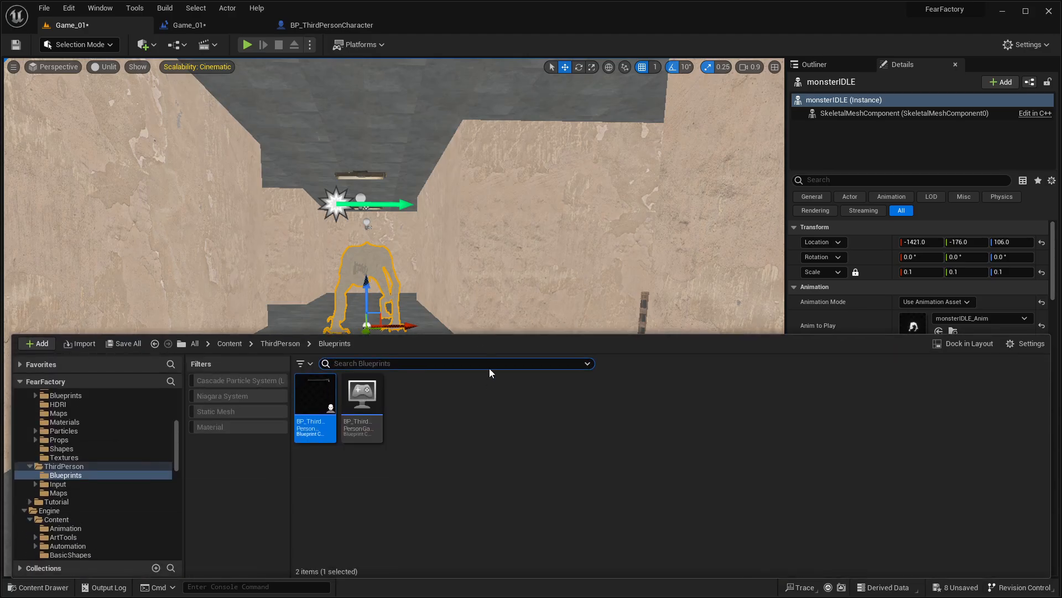
key("ctrl+space")
Step: Look over the empty maze corridors beyond the monster in the Game_01 level
key("w")
right_click_drag(491, 370, 565, 370)
key("w")
right_click_drag(437, 312, 588, 321)
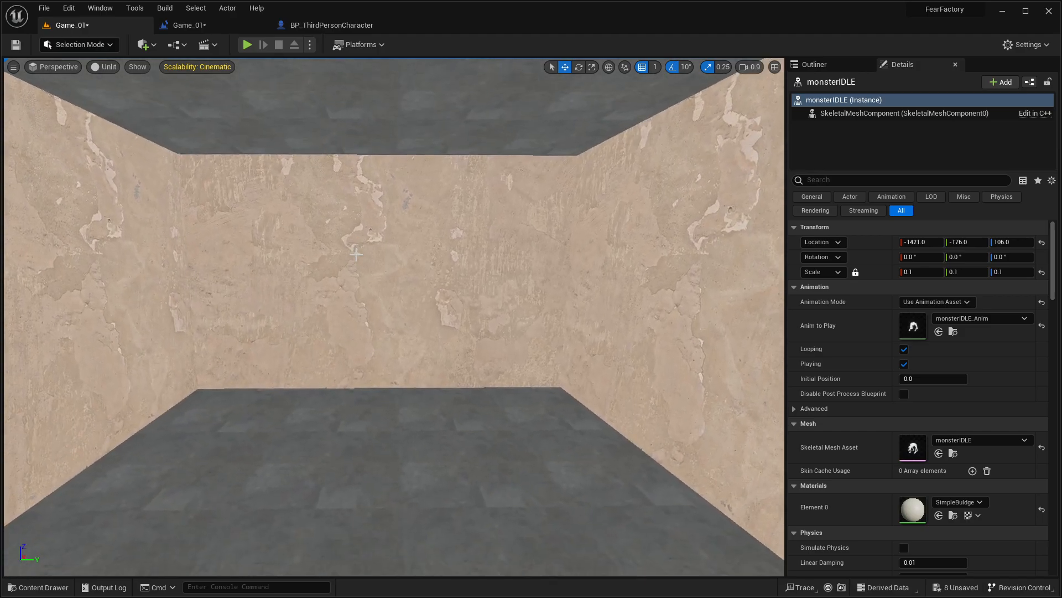
right_click_drag(356, 253, 697, 274)
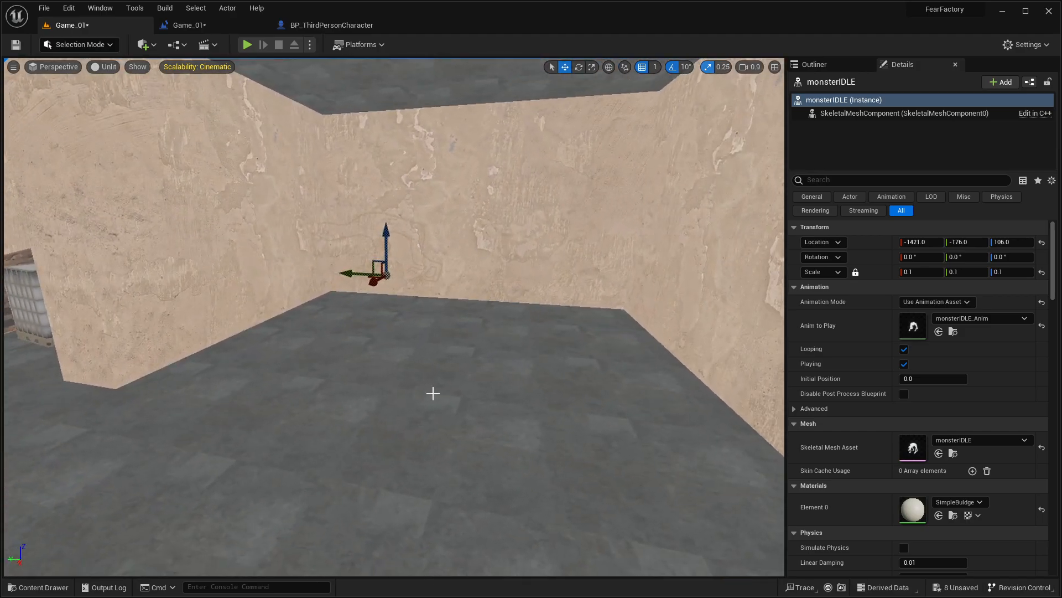
right_click_drag(433, 393, 258, 368)
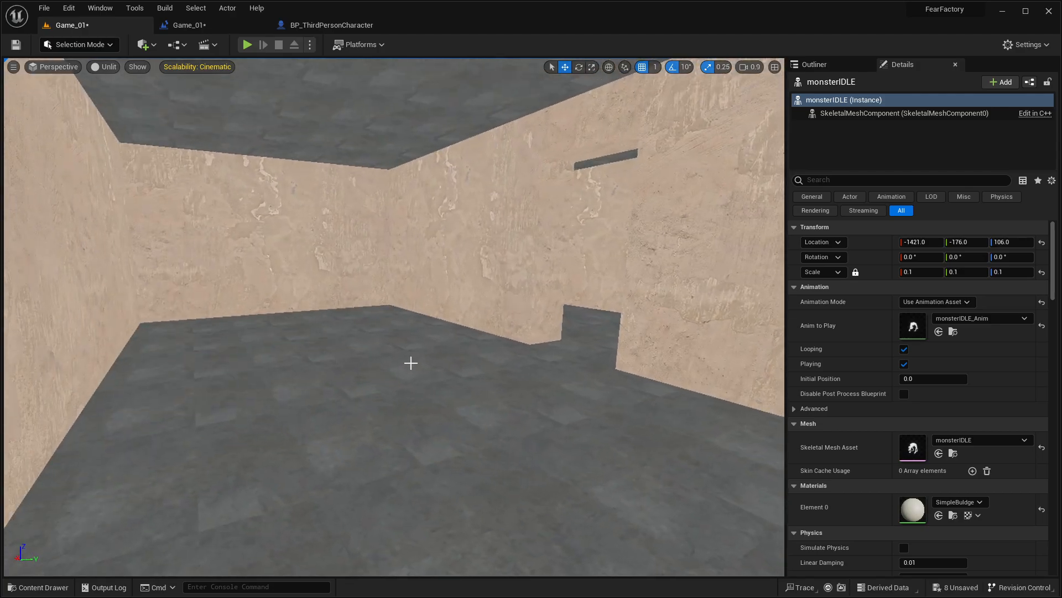
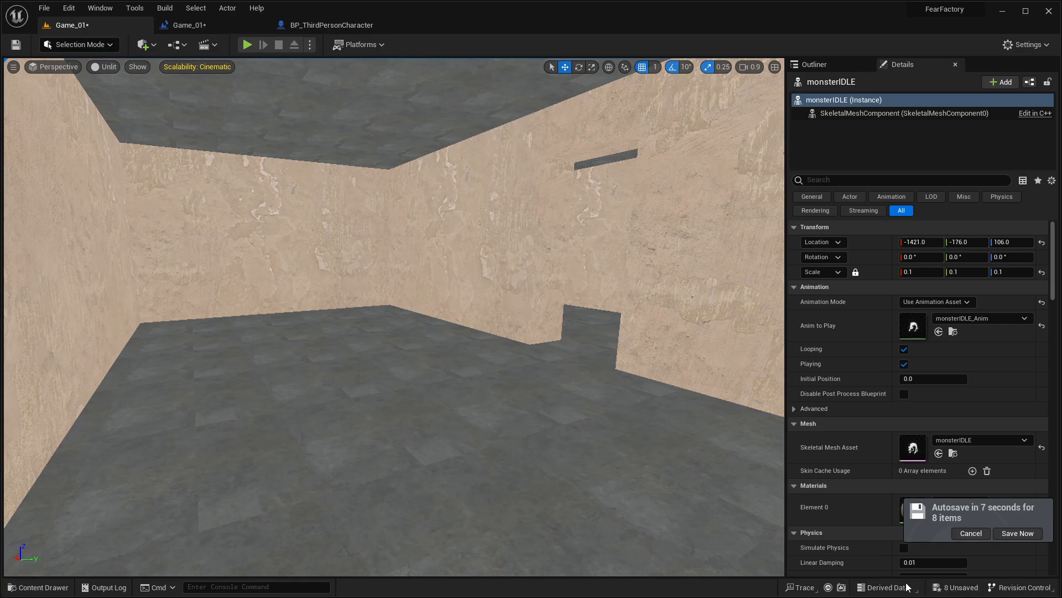
Step: Save all unsaved items and start a fullscreen play-test of the Game_01 maze
left_click(957, 592)
left_click(613, 417)
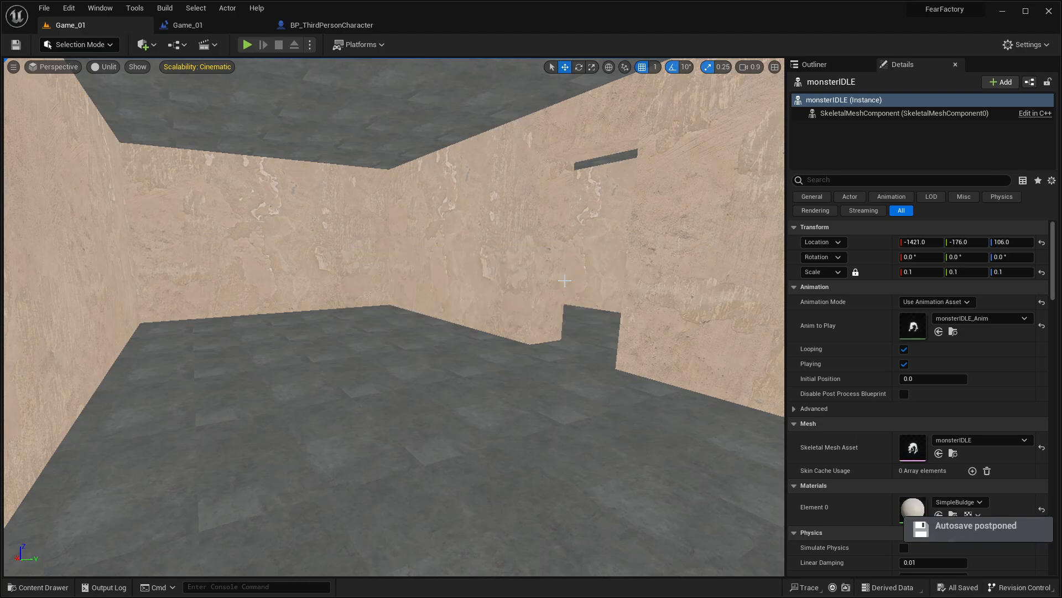
right_click_drag(564, 281, 545, 301)
key("w")
key("alt+p")
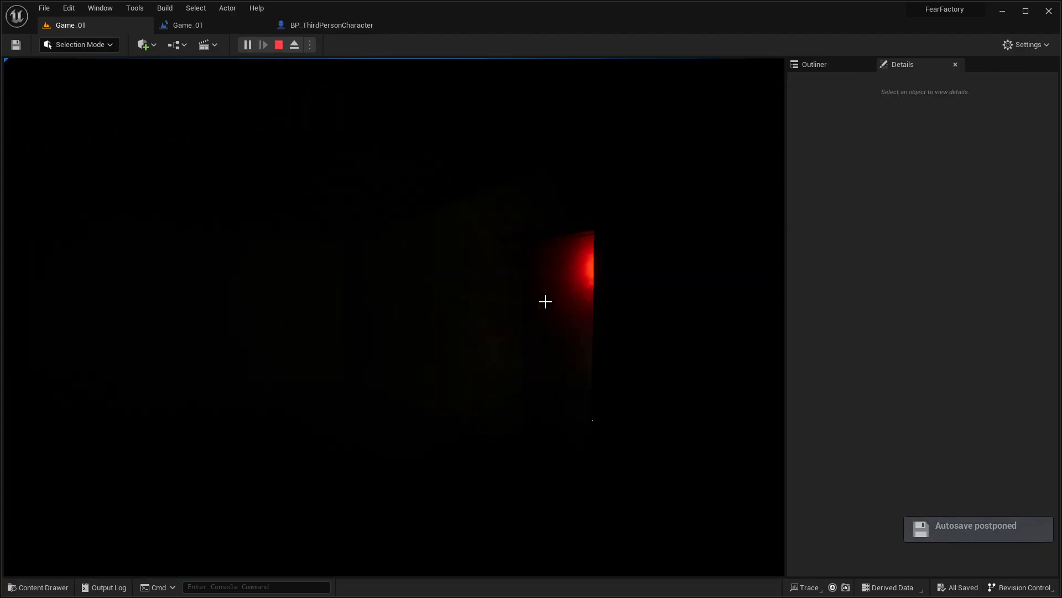
key("F11")
Step: Play-test the red-lit storage corridor with the flashlight, checking the crates, the barrels and the crouch marker at the blue shelf rack
key("w")
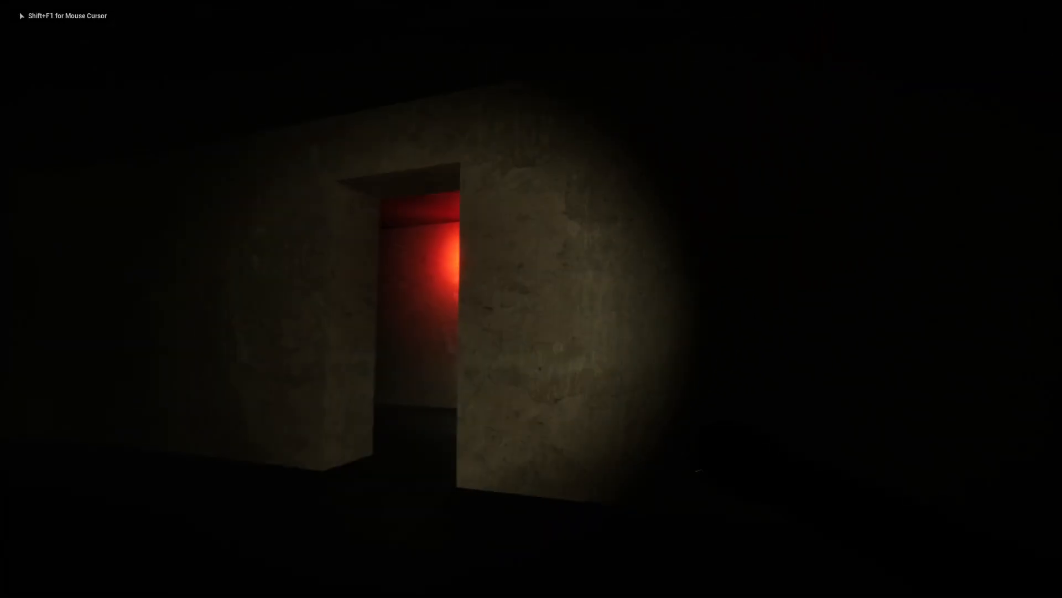
key("w")
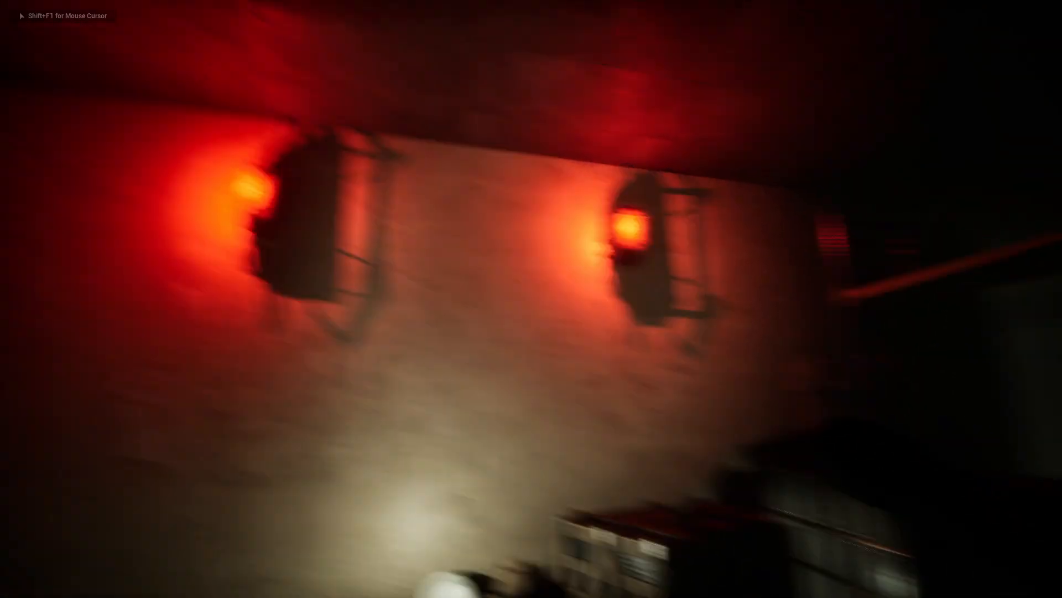
key("w")
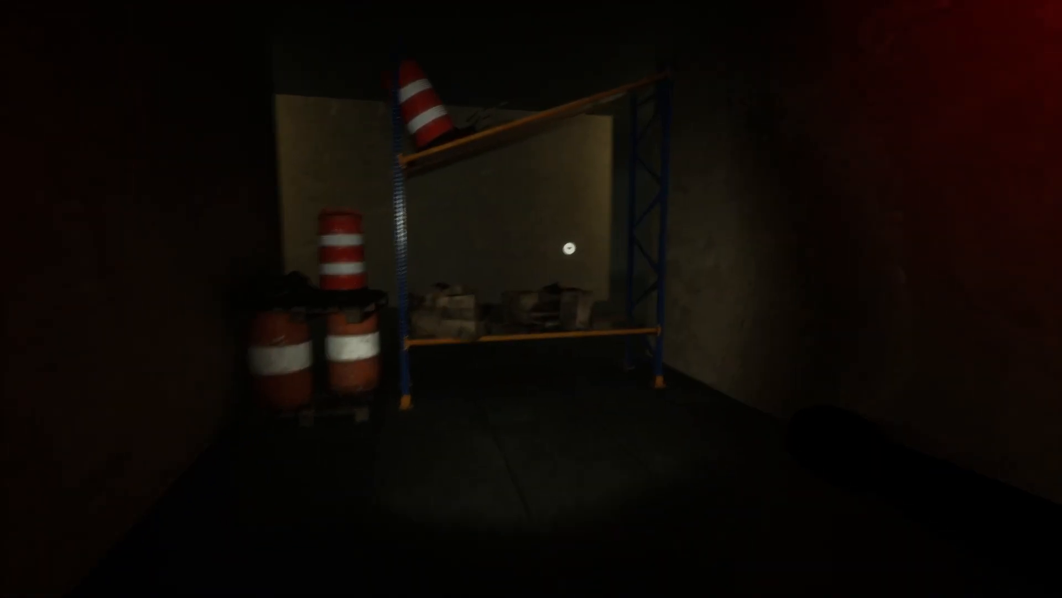
key("s")
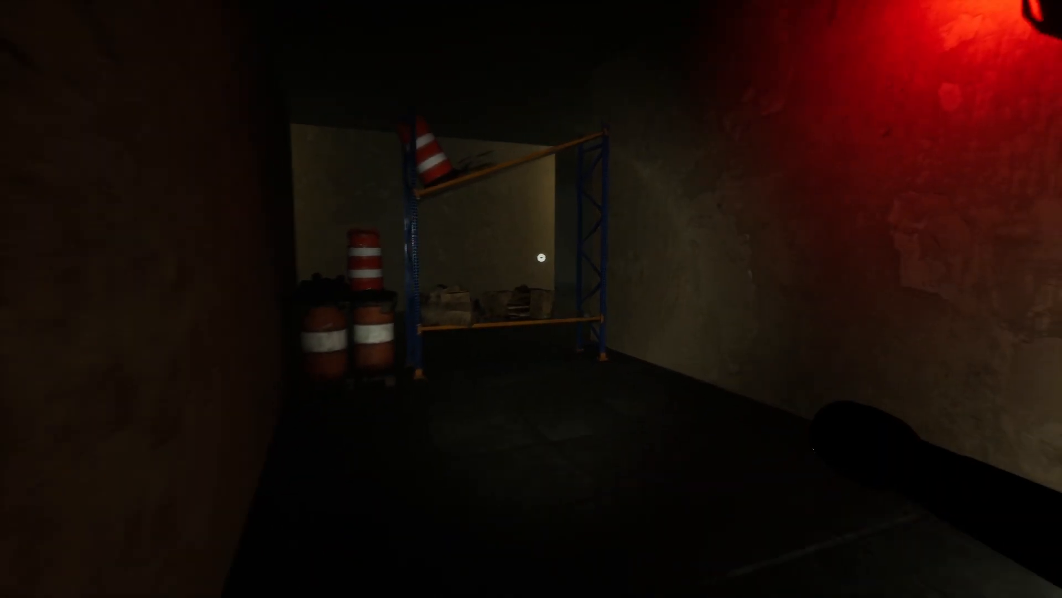
key("w")
key("w")
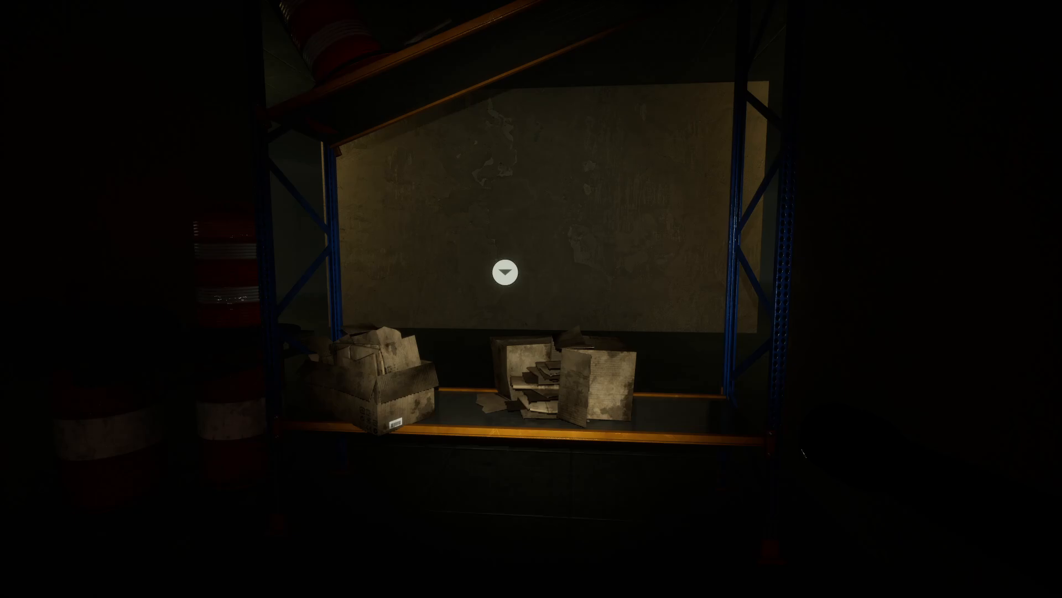
key("s")
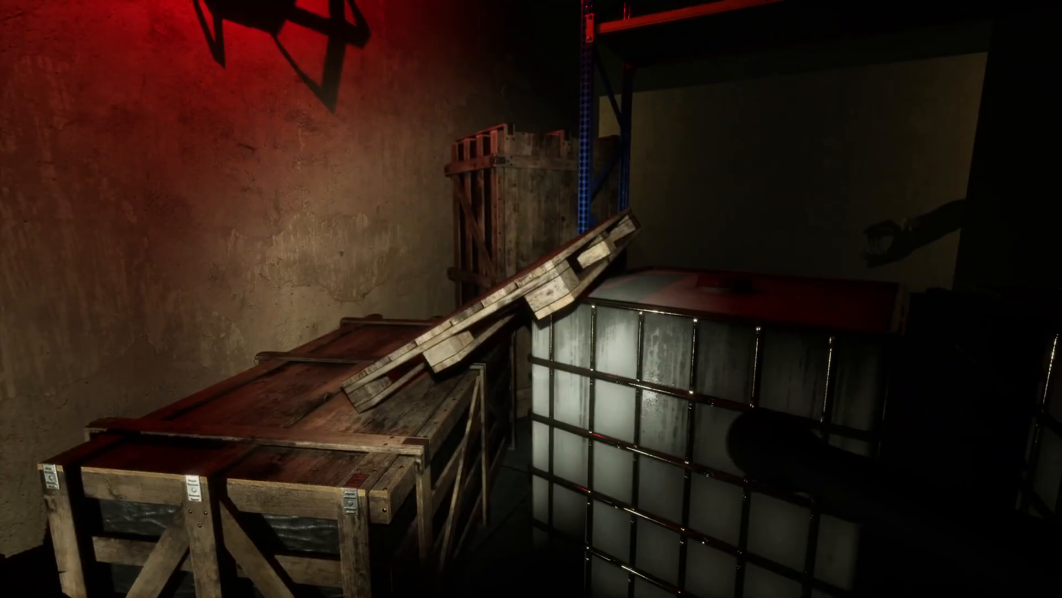
key("w")
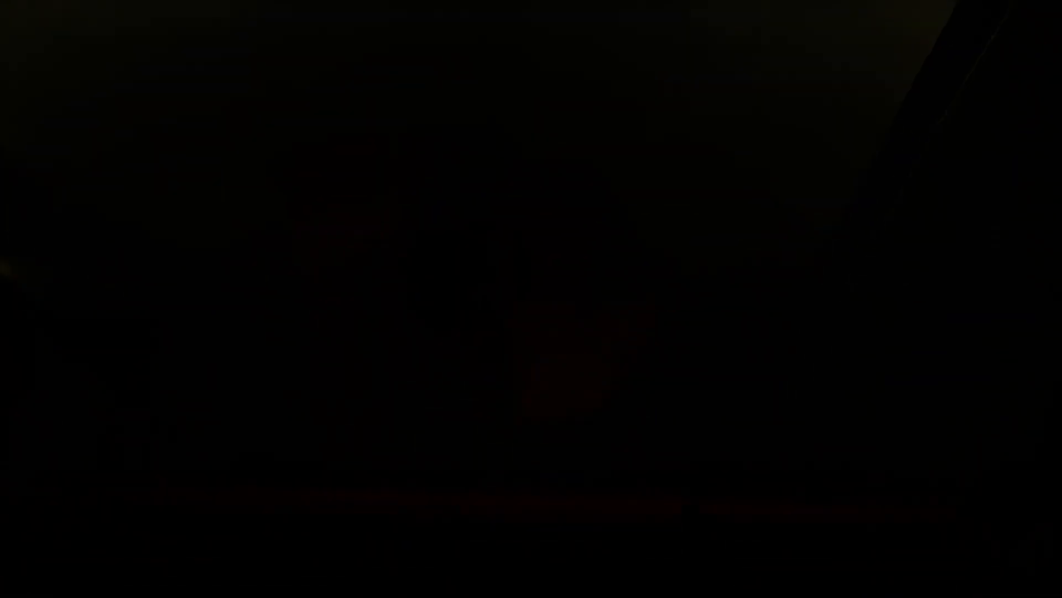
key("s")
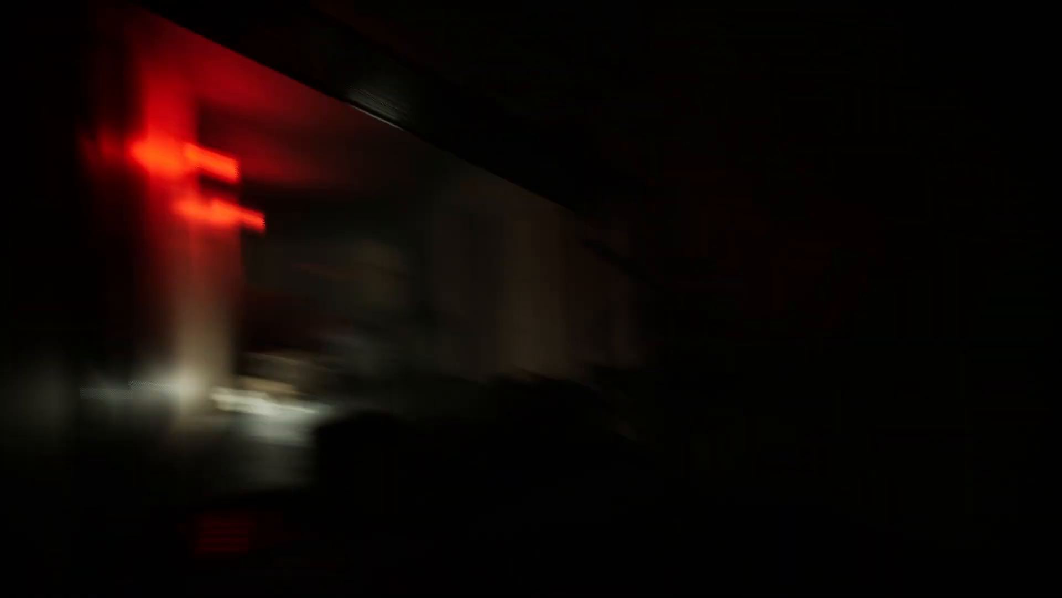
key("w")
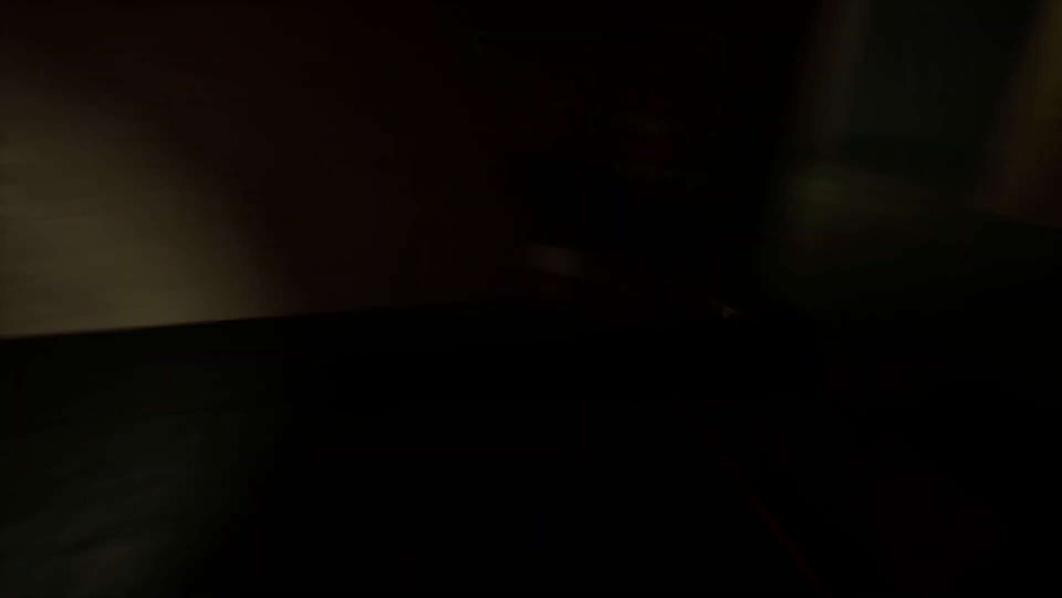
key("s")
key("w")
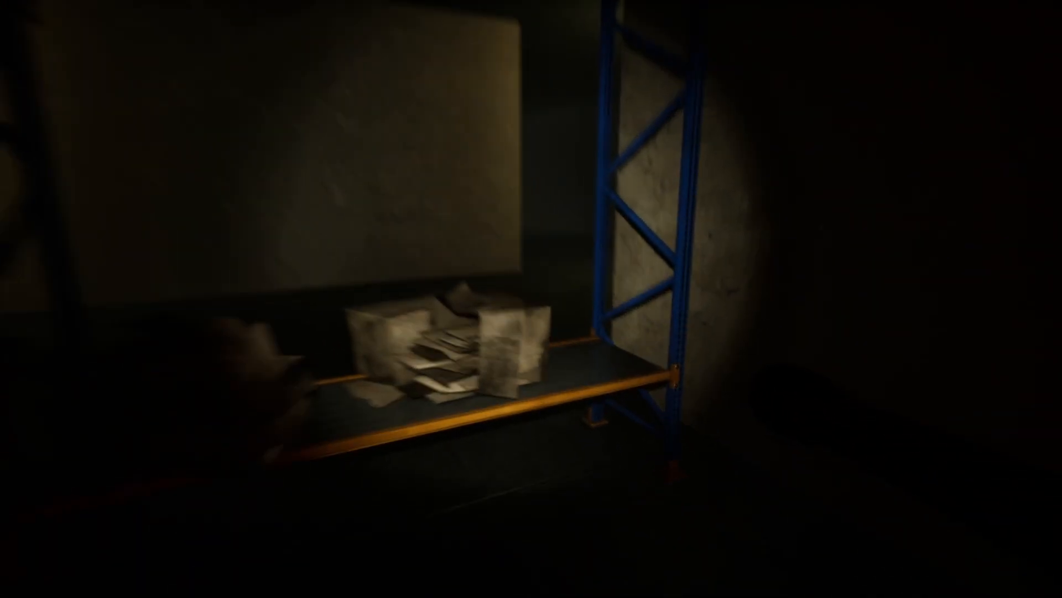
Step: Play-test passing through the shelf rack and walking the dark corridors to the monster, and end the test
key("w")
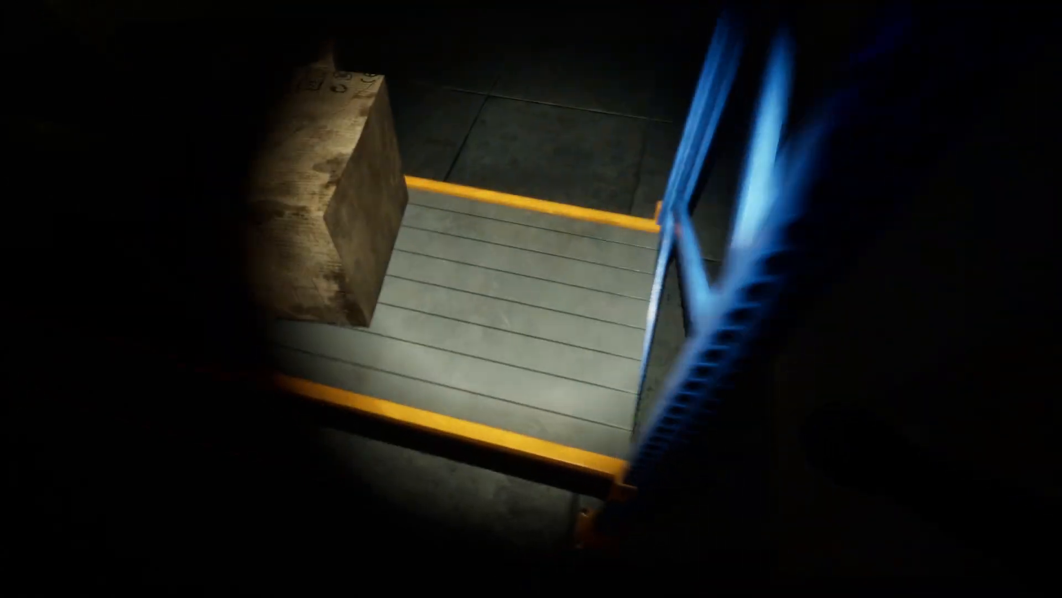
key("w")
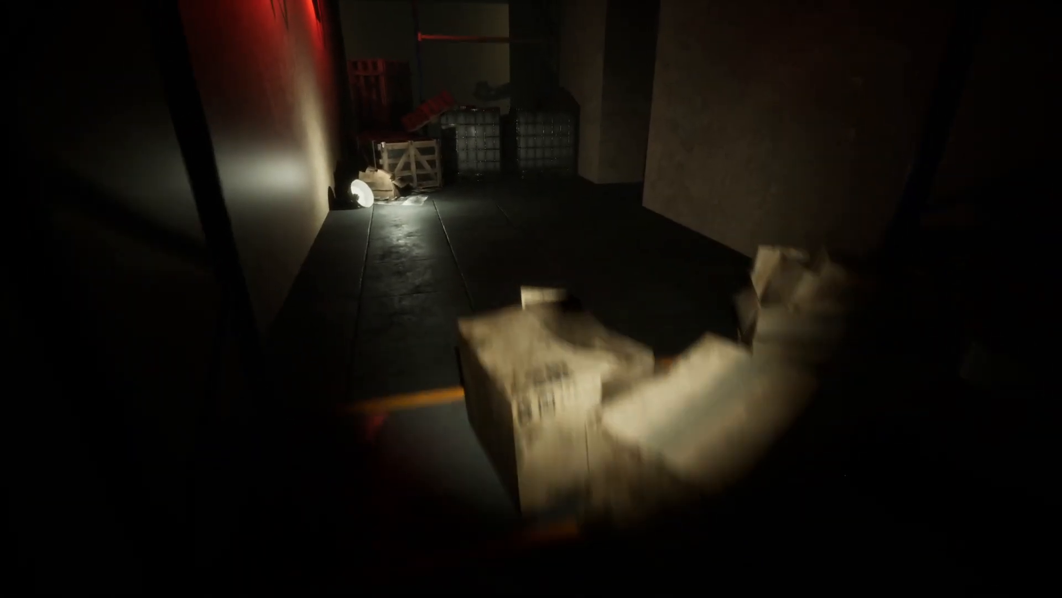
key("w")
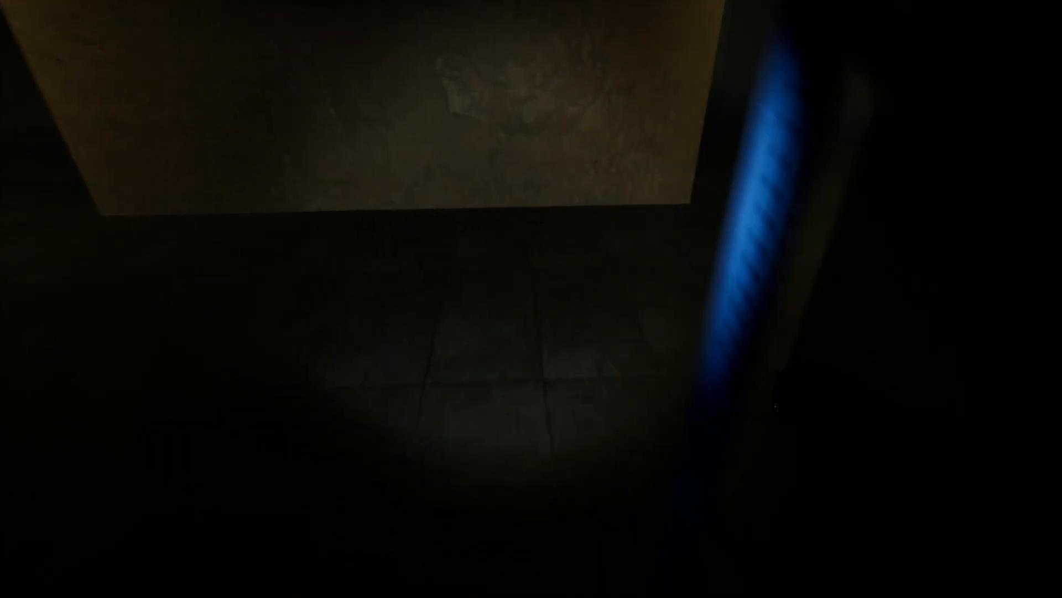
key("w")
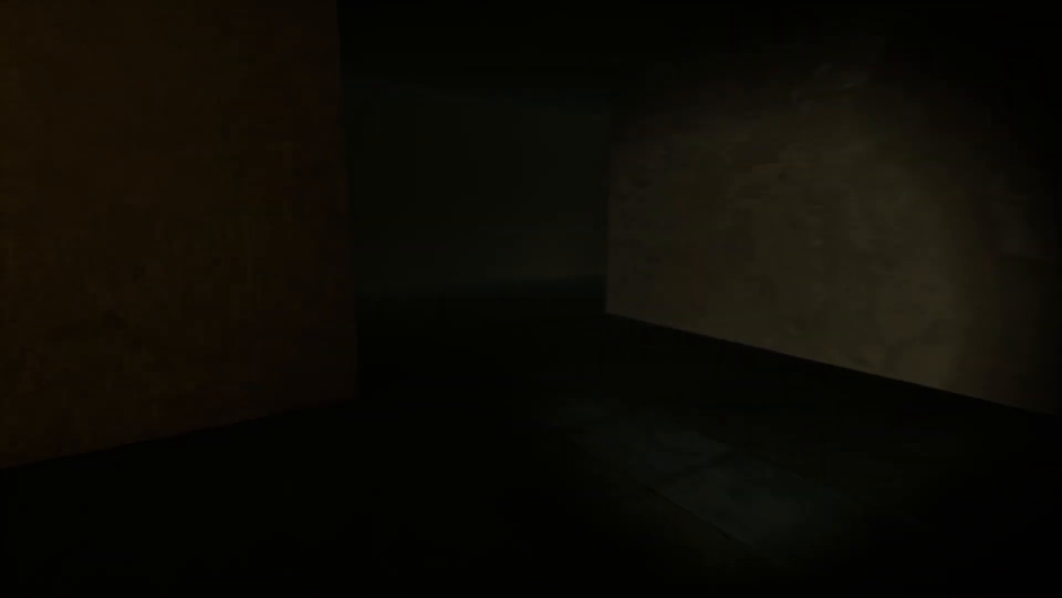
key("w")
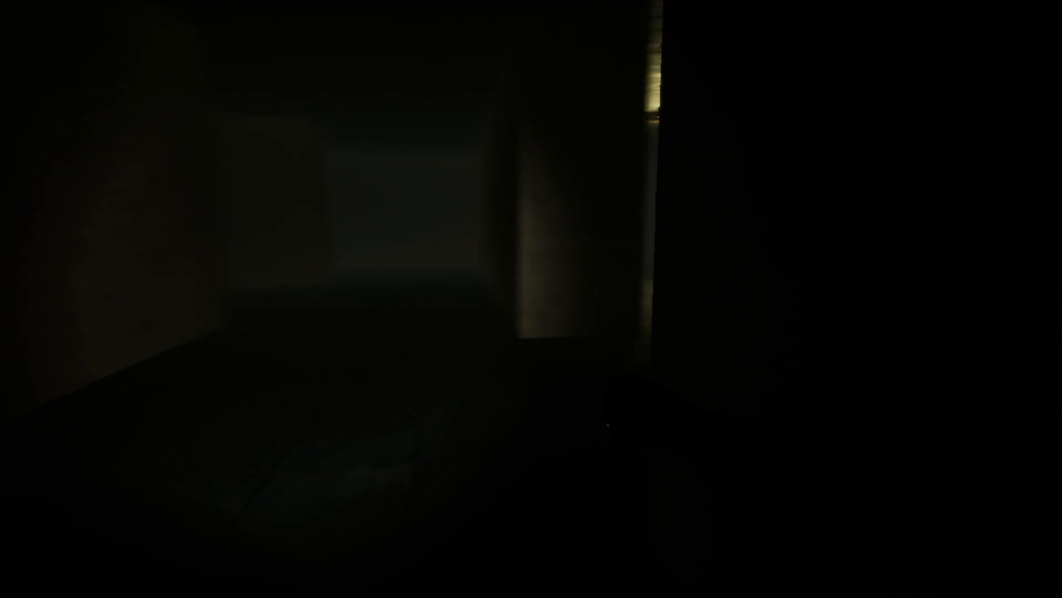
key("w")
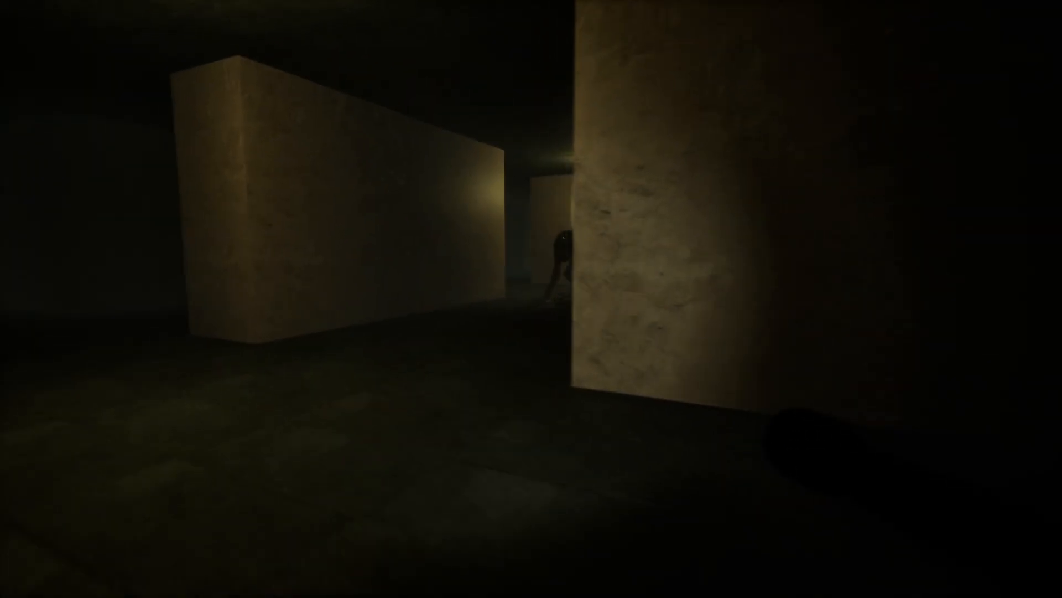
key("w")
key("d")
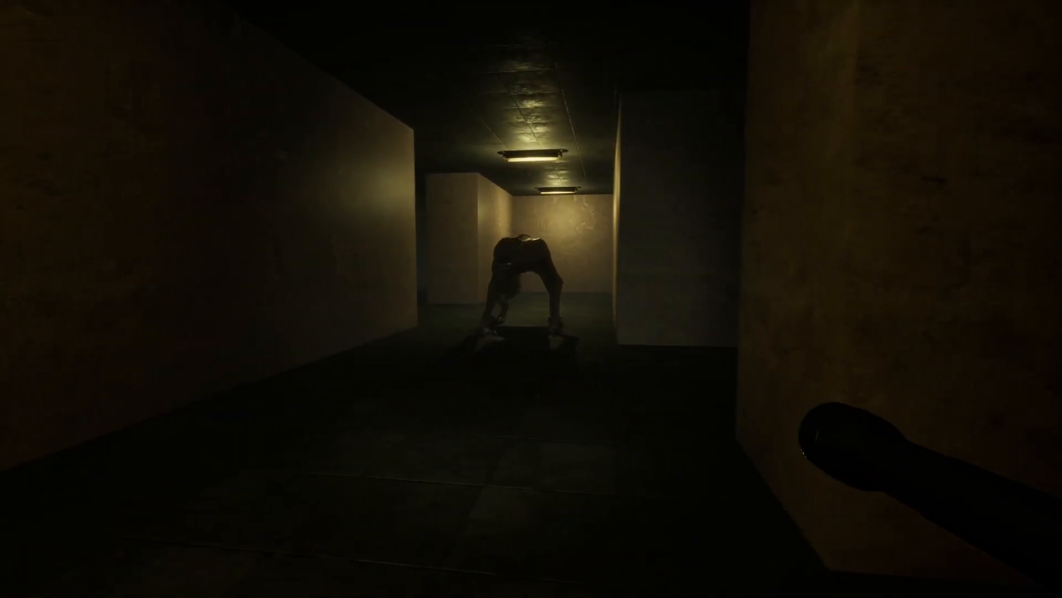
key("Escape")
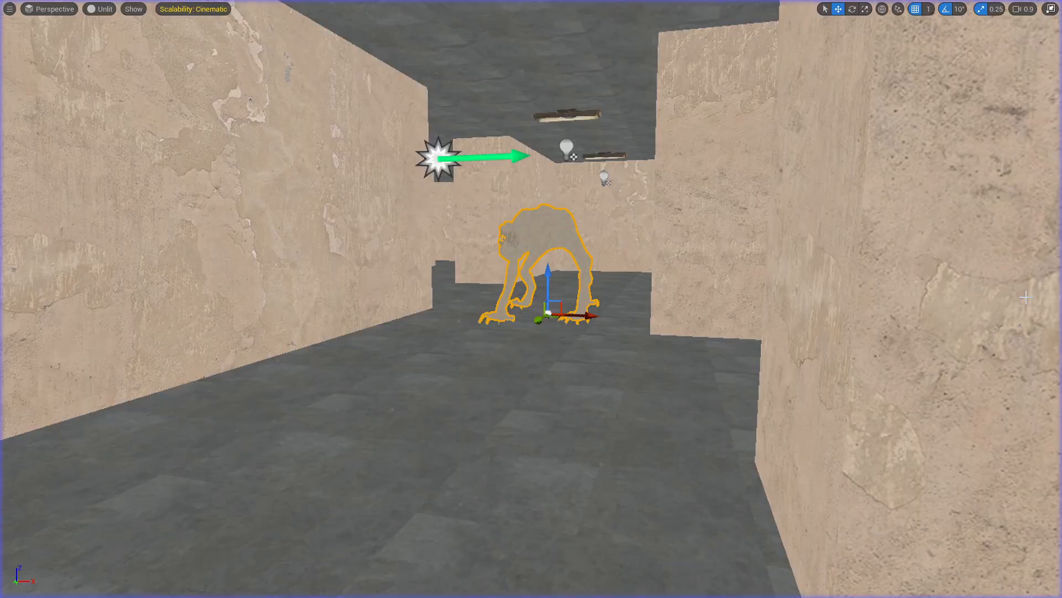
Step: Align the Ambince Music event with the Play Sound 2D node in the Game_01 level blueprint, and return to the level
left_click(196, 25)
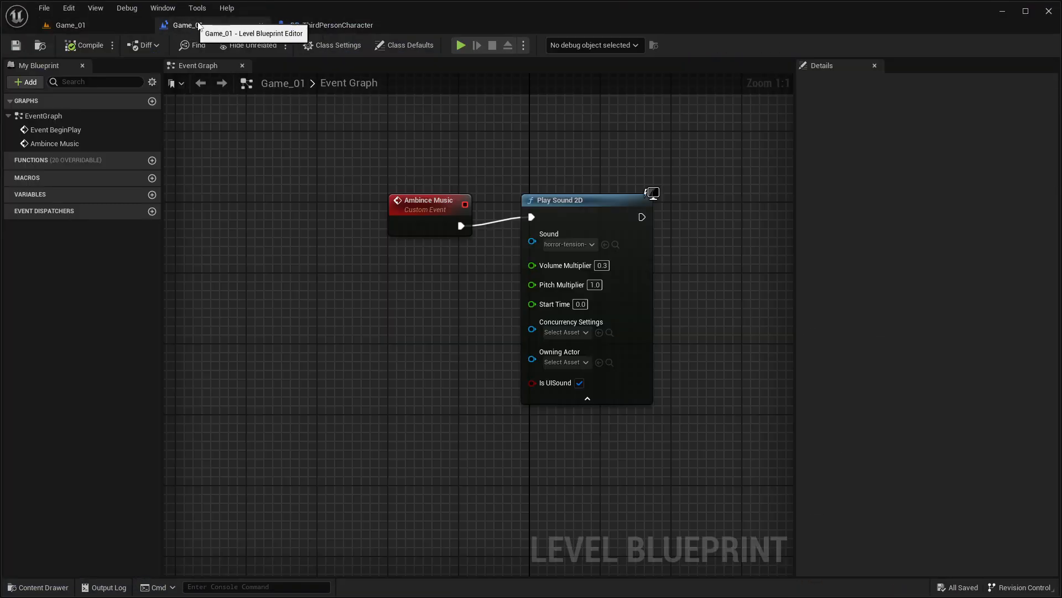
left_click_drag(585, 179, 645, 317)
left_click(72, 25)
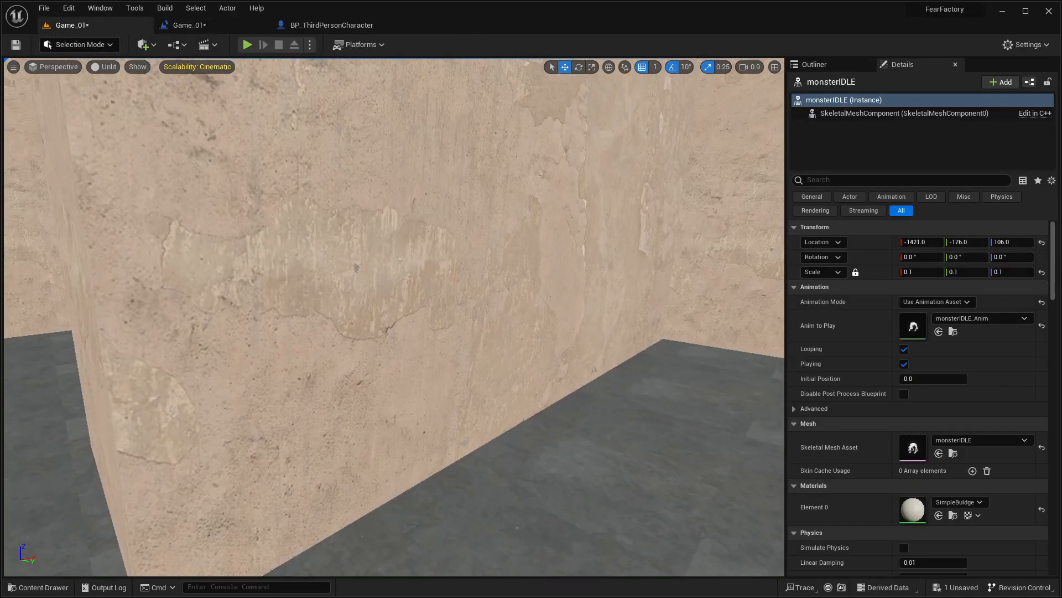
Step: Select the Crouch_Tutorial marker behind the shelf rack and open its parent Jump_Tutorial blueprint from the Tutorial folder
key("w")
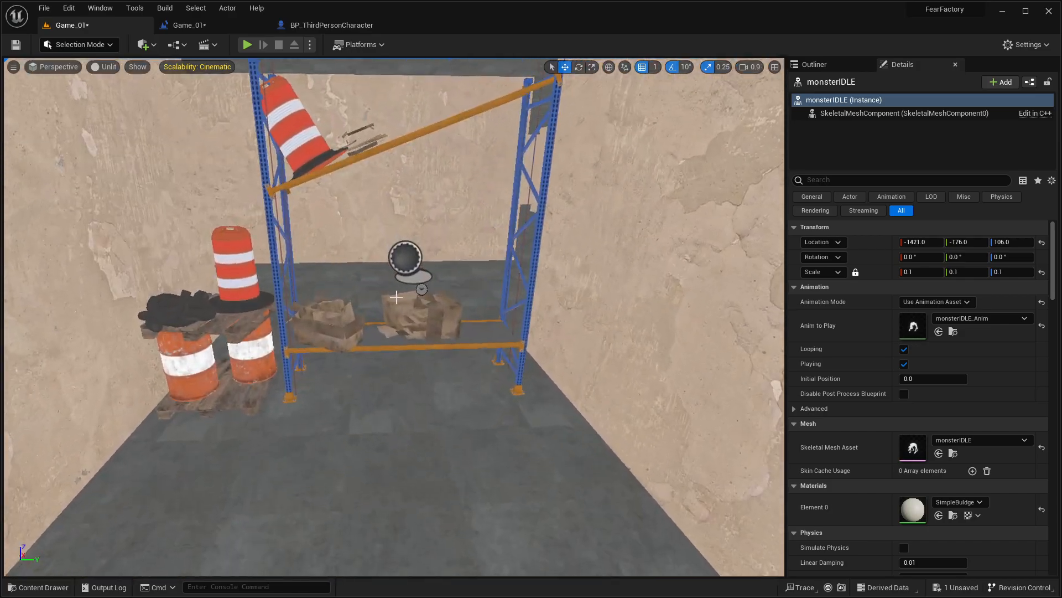
left_click(415, 275)
key("w")
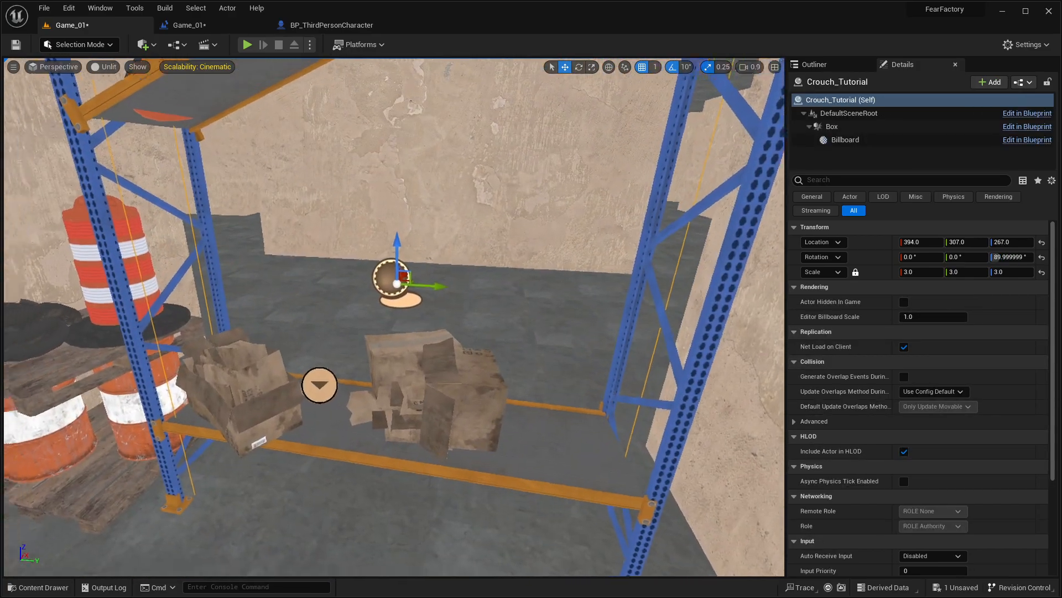
right_click_drag(334, 196, 331, 198)
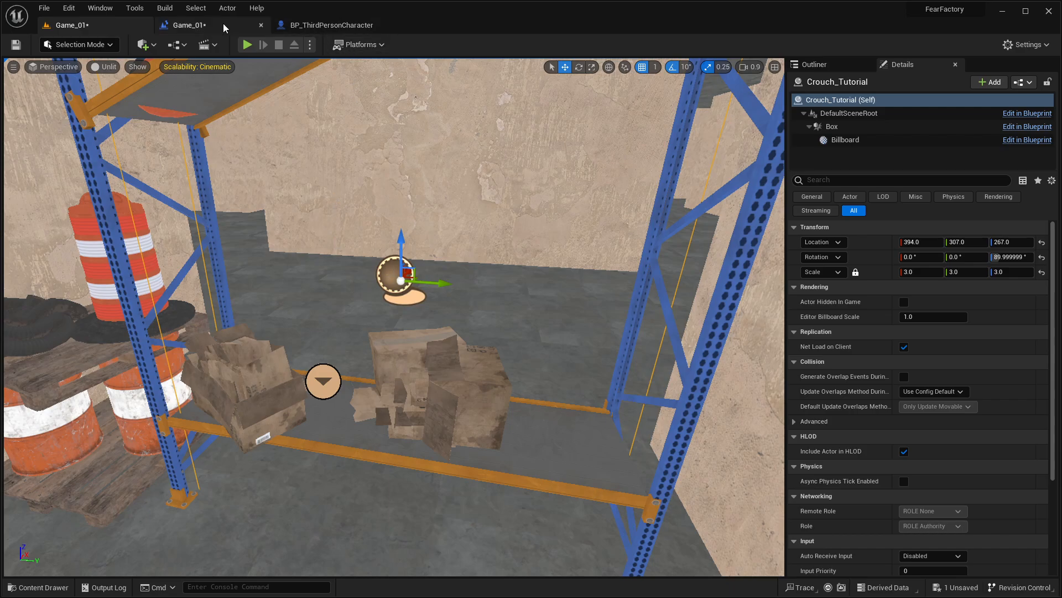
left_click(217, 26)
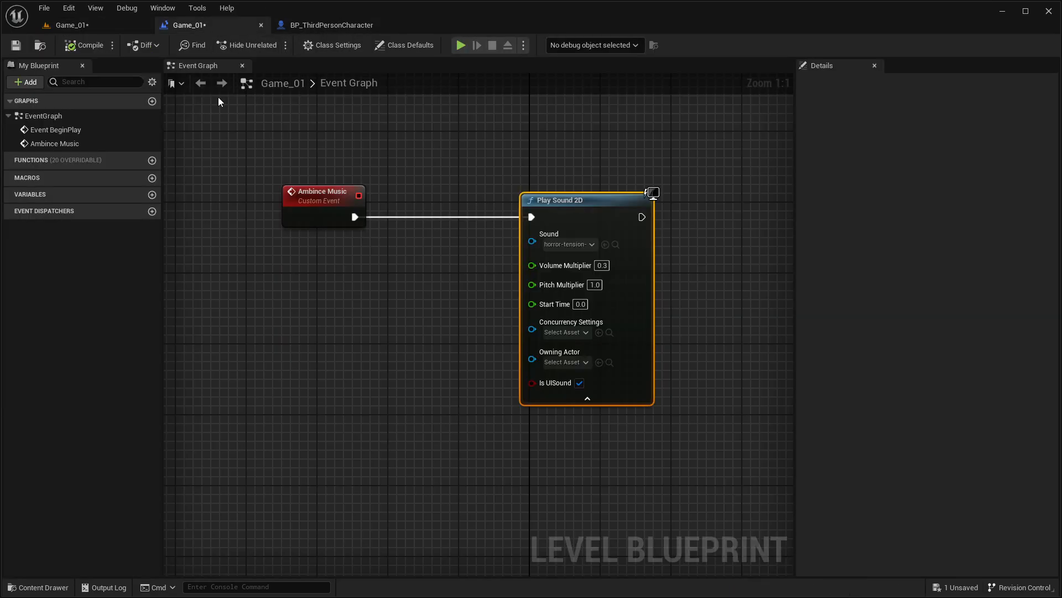
left_click(86, 27)
key("ctrl+space")
key("ctrl+space")
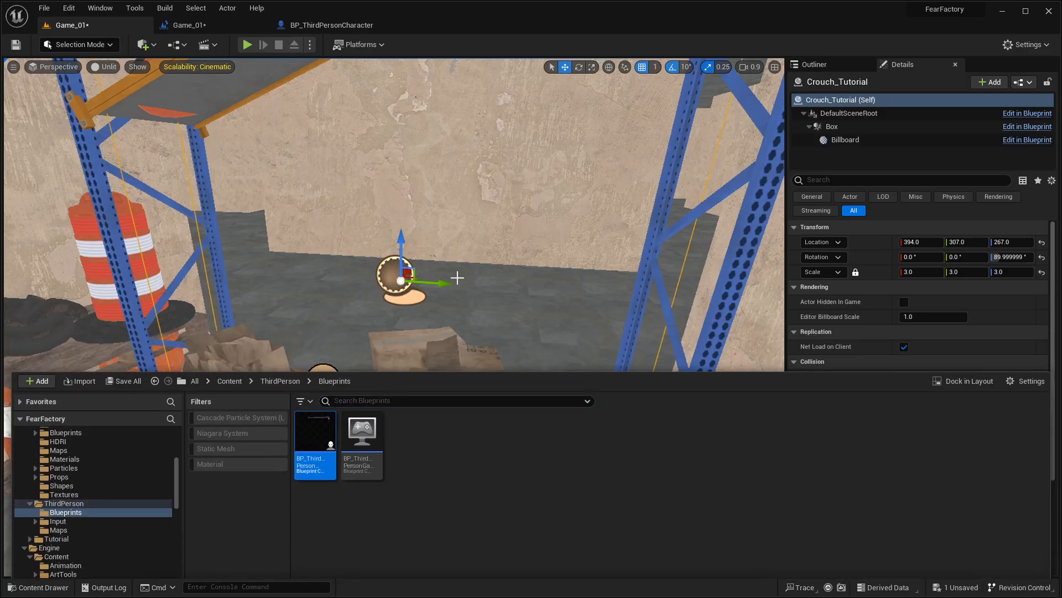
right_click(392, 273)
left_click(442, 294)
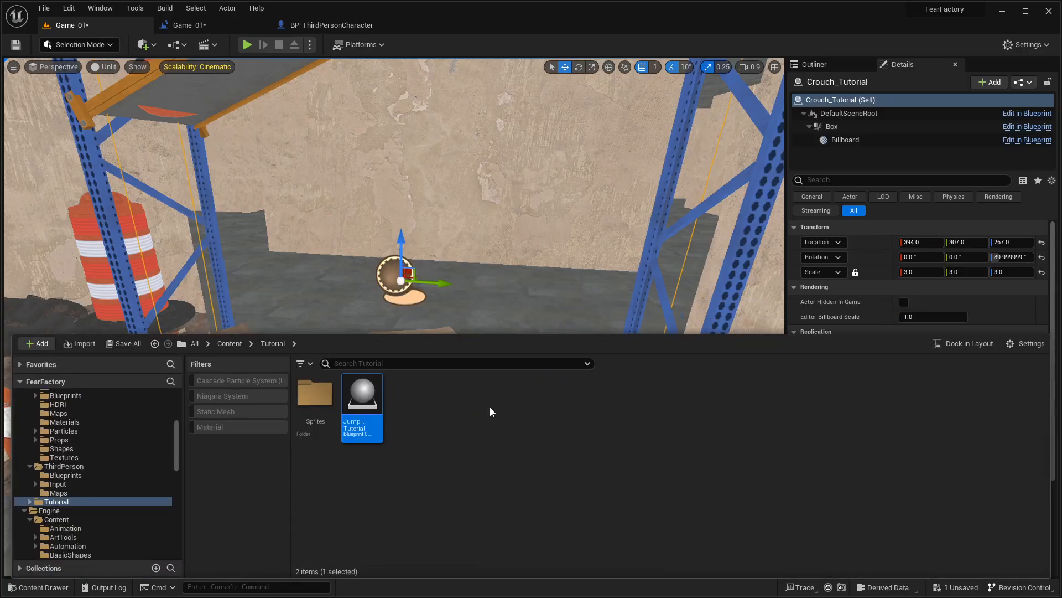
double_click(362, 398)
Step: Add a Boolean variable named "gone through" to the Jump_Tutorial blueprint
scroll(546, 285, "up", 3)
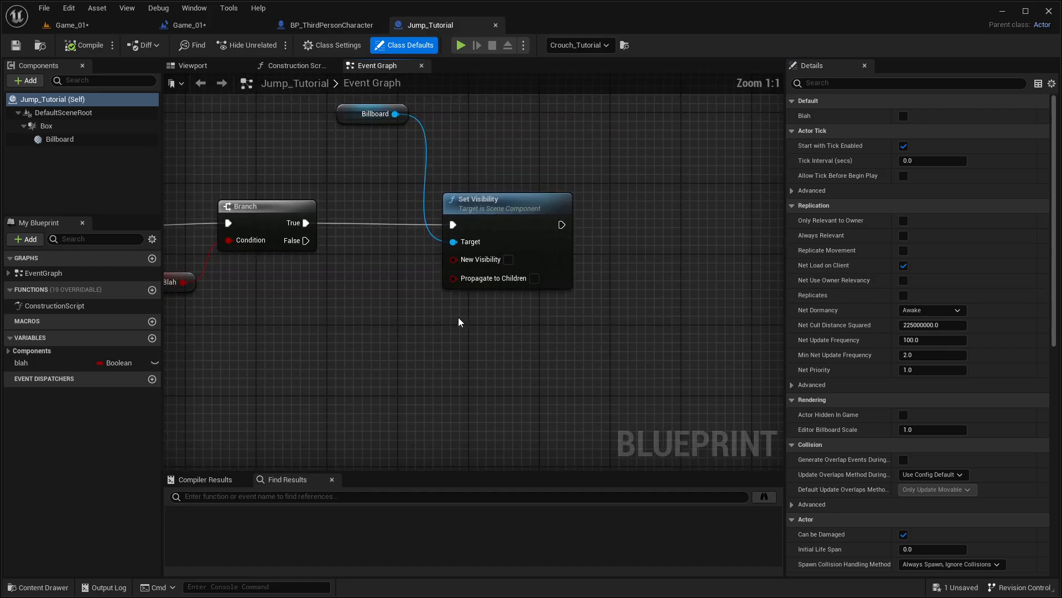
right_click_drag(214, 321, 465, 321)
right_click_drag(579, 349, 441, 338)
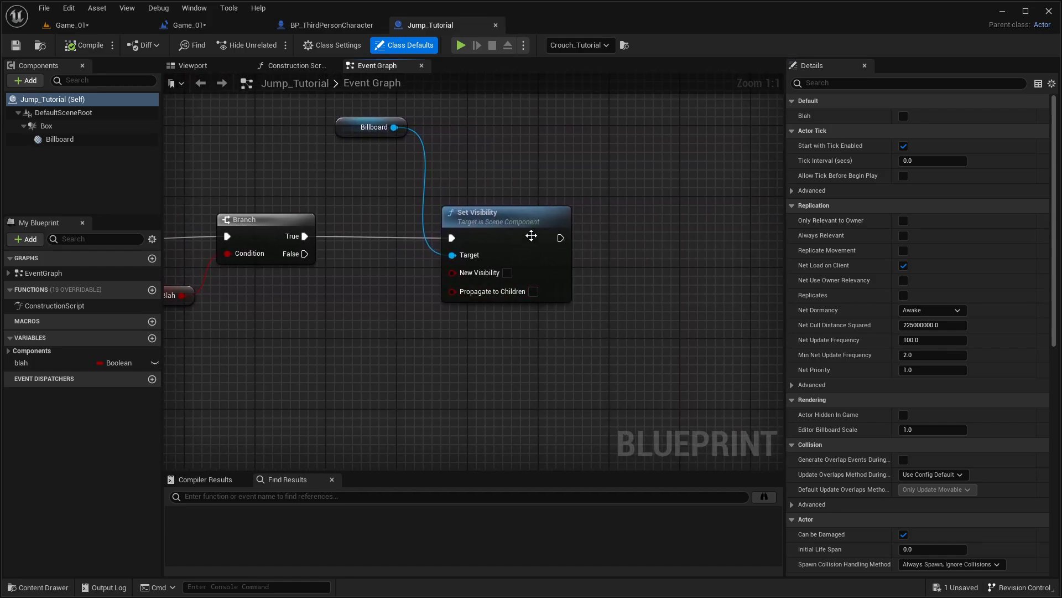
right_click_drag(531, 235, 438, 237)
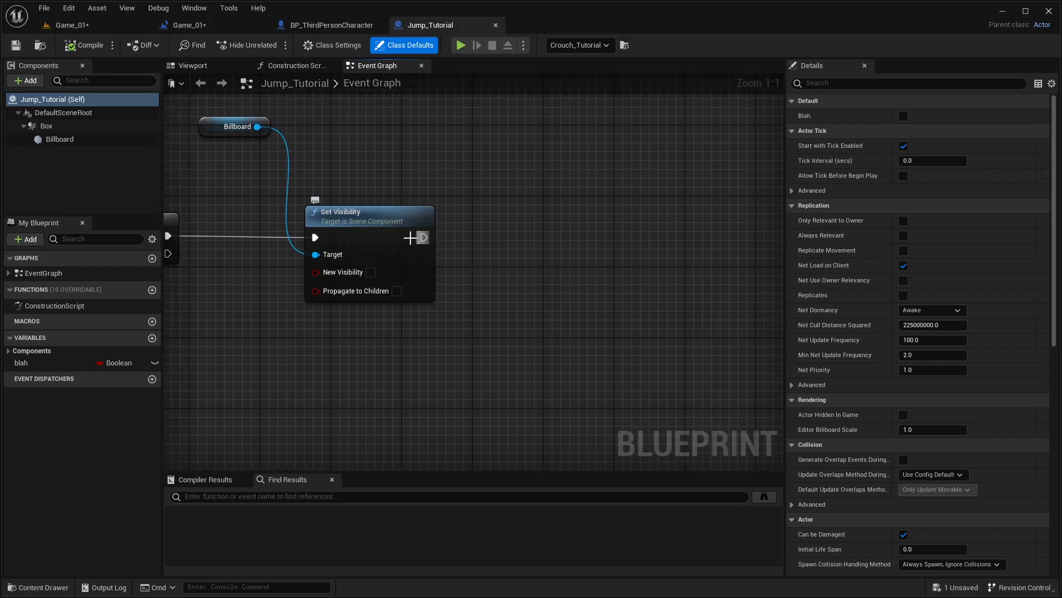
left_click(152, 338)
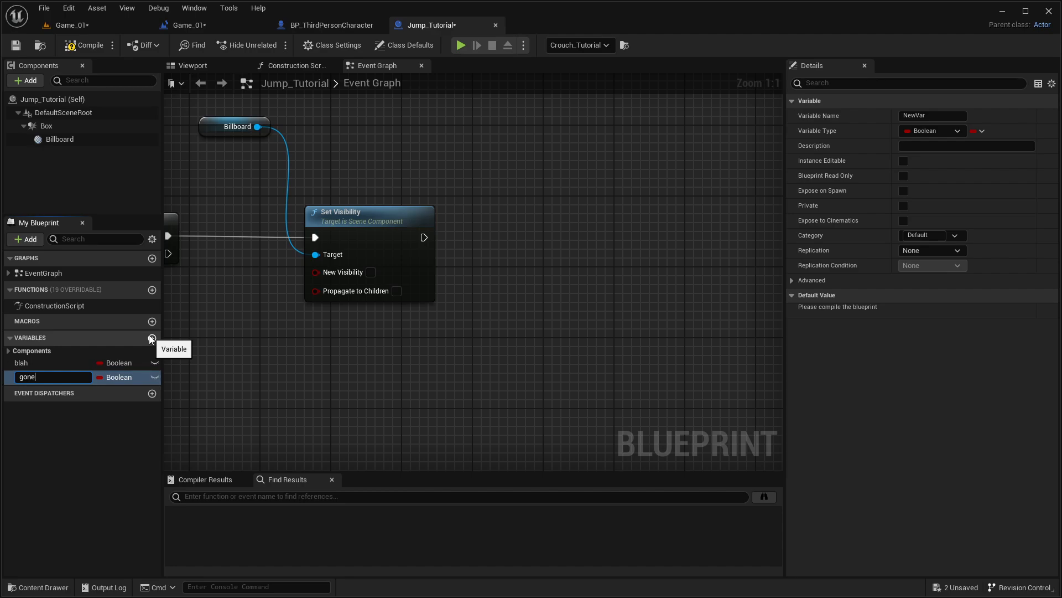
key("Return")
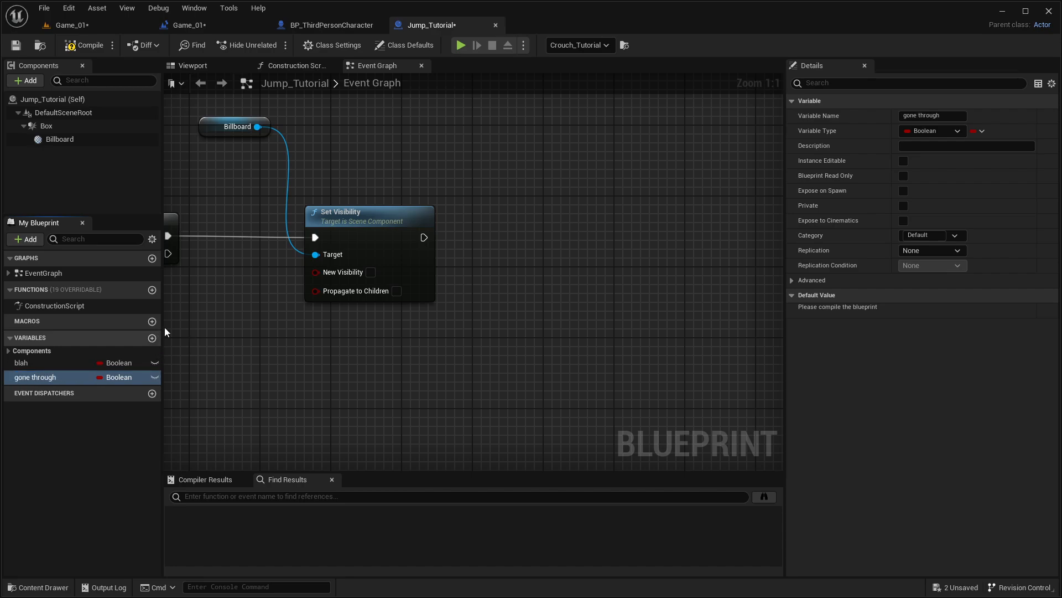
Step: Add a Set node for the "gone through" variable after Set Visibility in the Event Graph, with its value set to true
left_click_drag(34, 377, 501, 235, "alt")
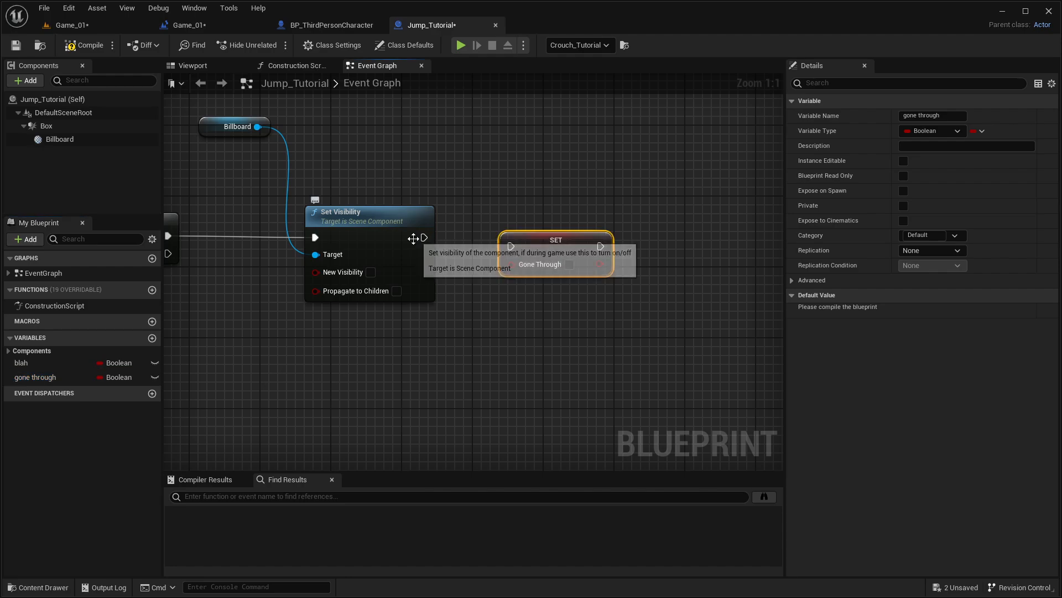
left_click_drag(424, 237, 510, 246)
left_click(570, 264)
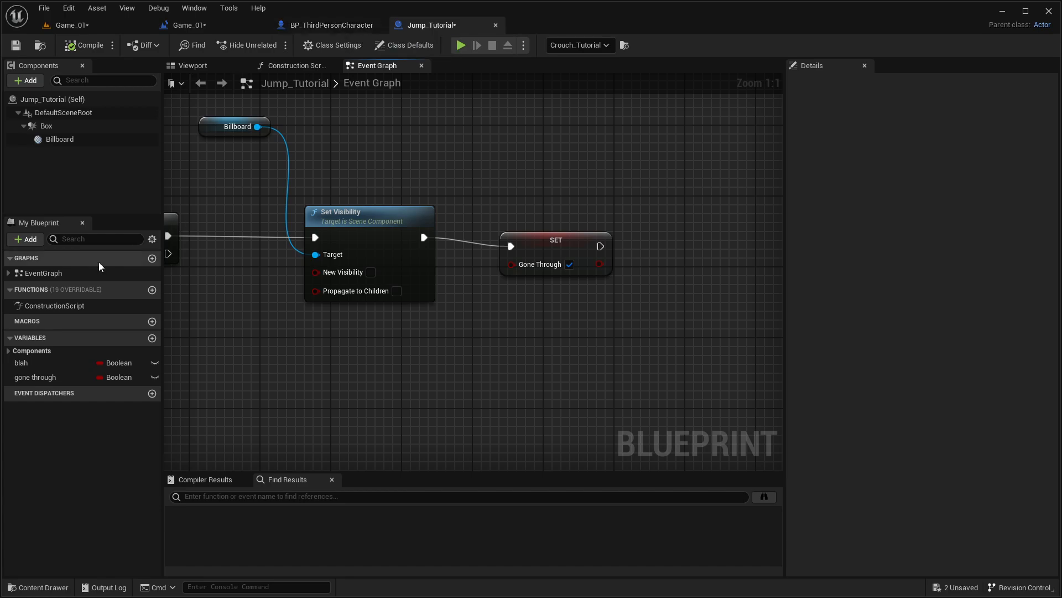
Step: Space the Play Sound 2D node away from the Ambince Music event in the Game_01 level blueprint
left_click(35, 377)
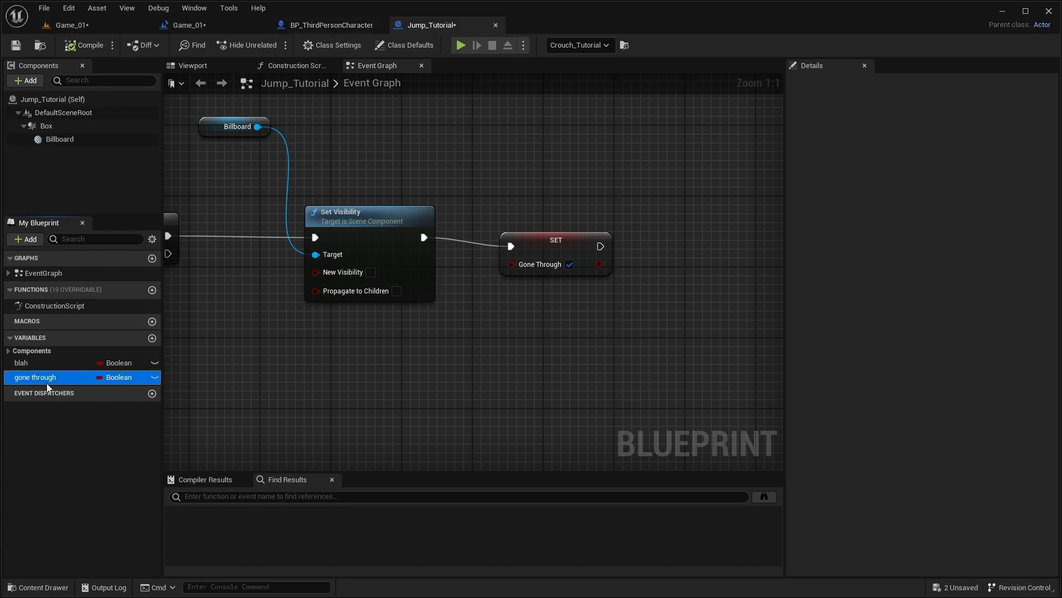
left_click(218, 26)
right_click_drag(513, 279, 354, 293)
left_click(275, 251)
right_click_drag(275, 251, 358, 247)
left_click(578, 360)
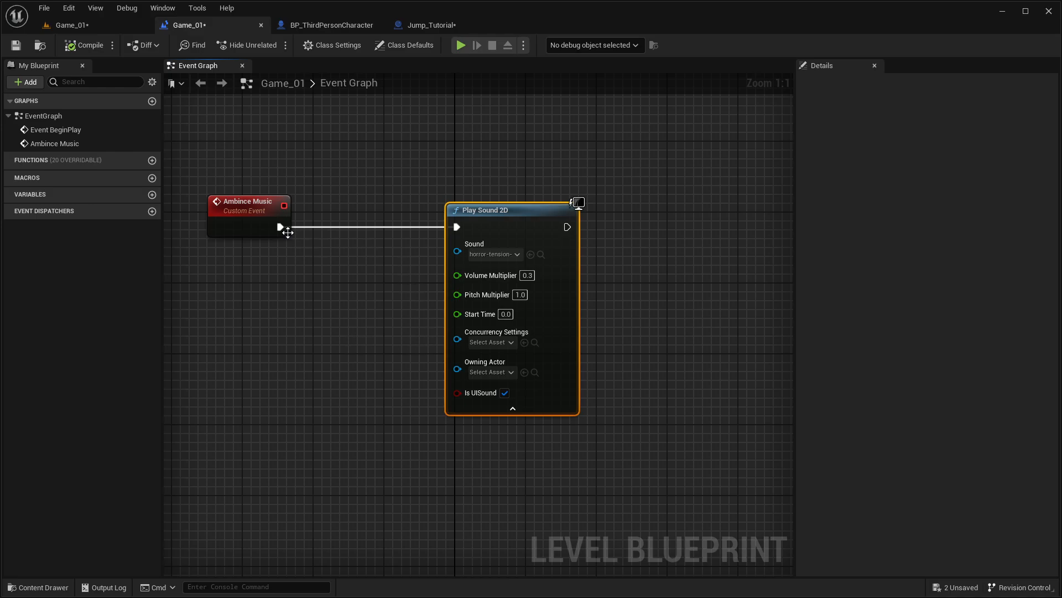
Step: Try a Get Actor List from Component List node after the Ambince Music event, filtered to the Jump Tutorial class
left_click_drag(283, 232, 288, 423, "ctrl")
left_click(279, 314)
left_click_drag(273, 229, 244, 330)
type("ge")
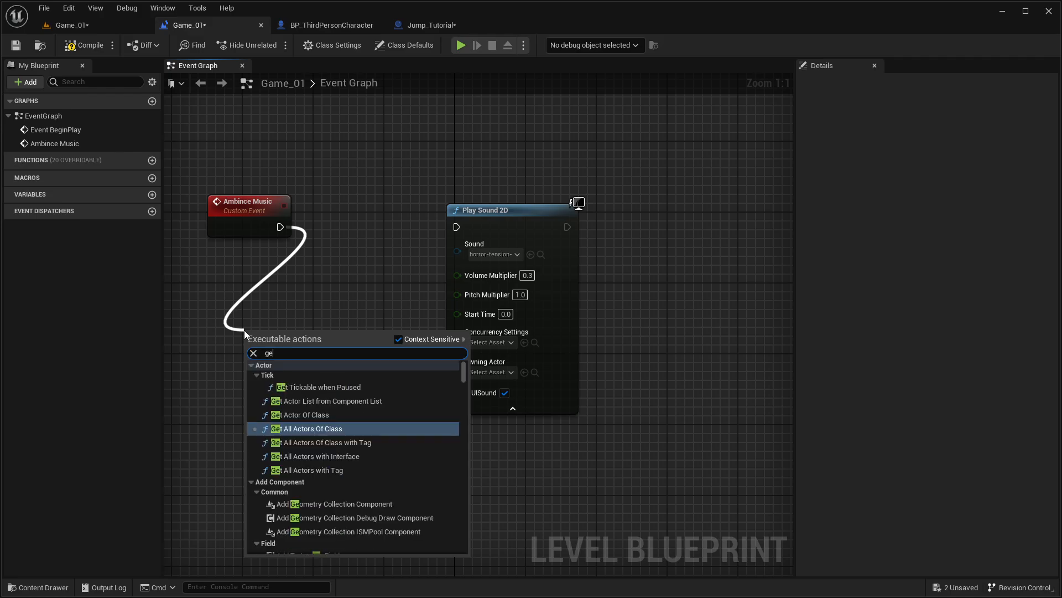
type("t actor from c")
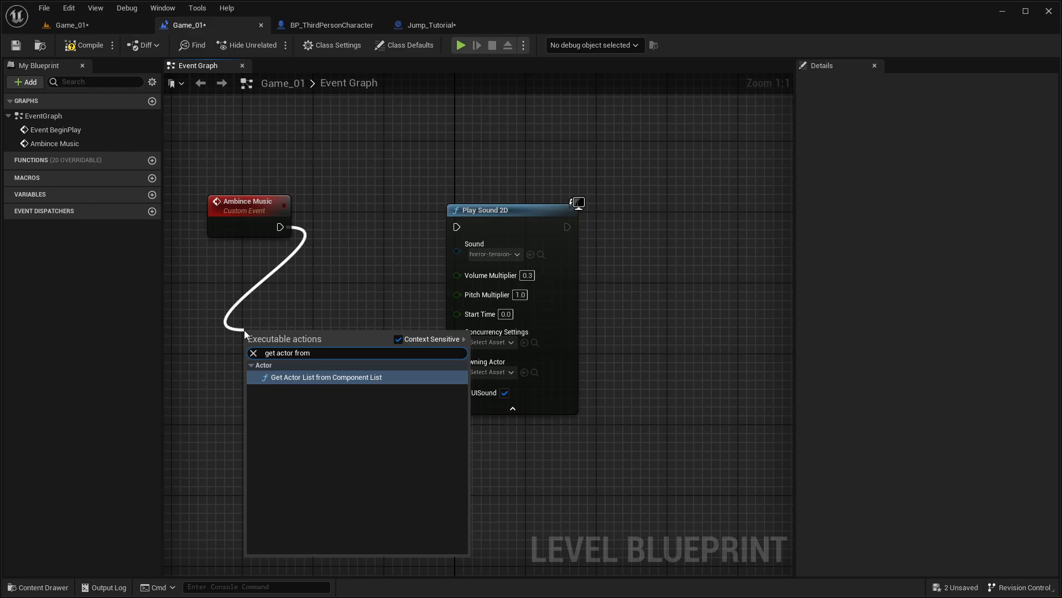
left_click(399, 339)
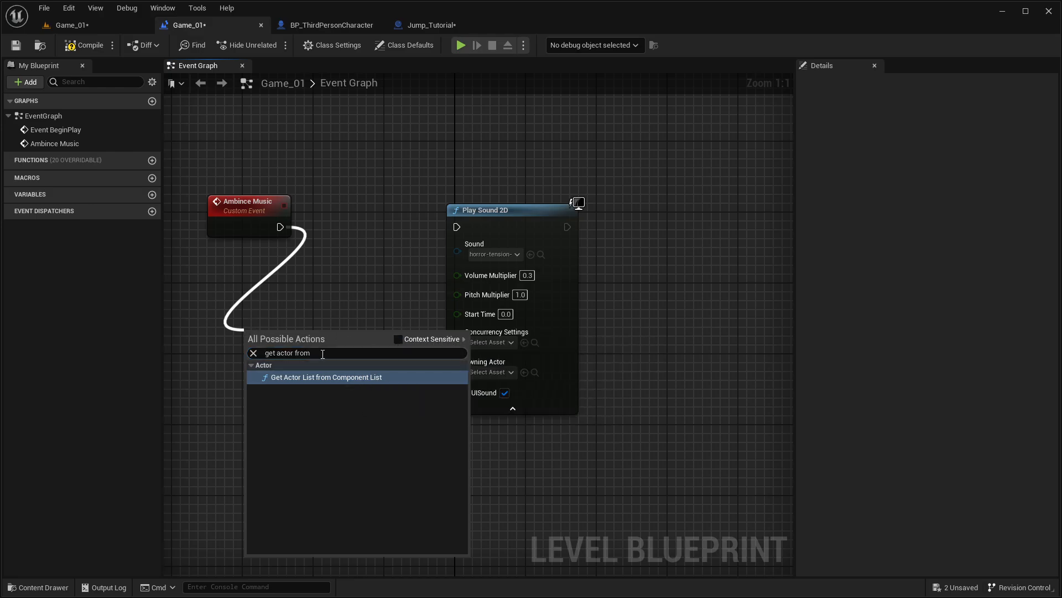
left_click(321, 376)
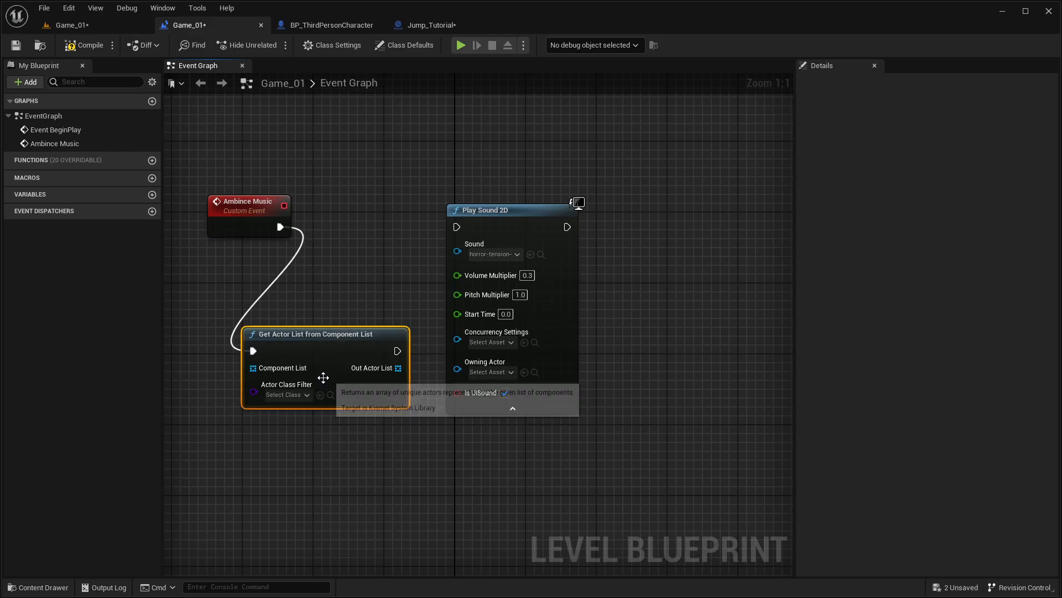
right_click_drag(336, 441, 380, 426)
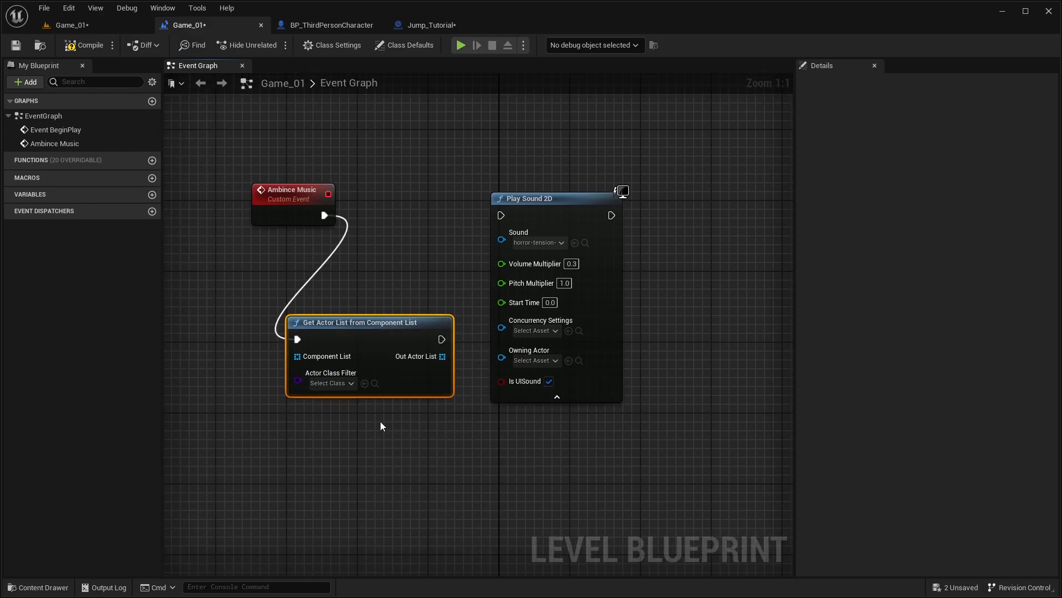
left_click(328, 383)
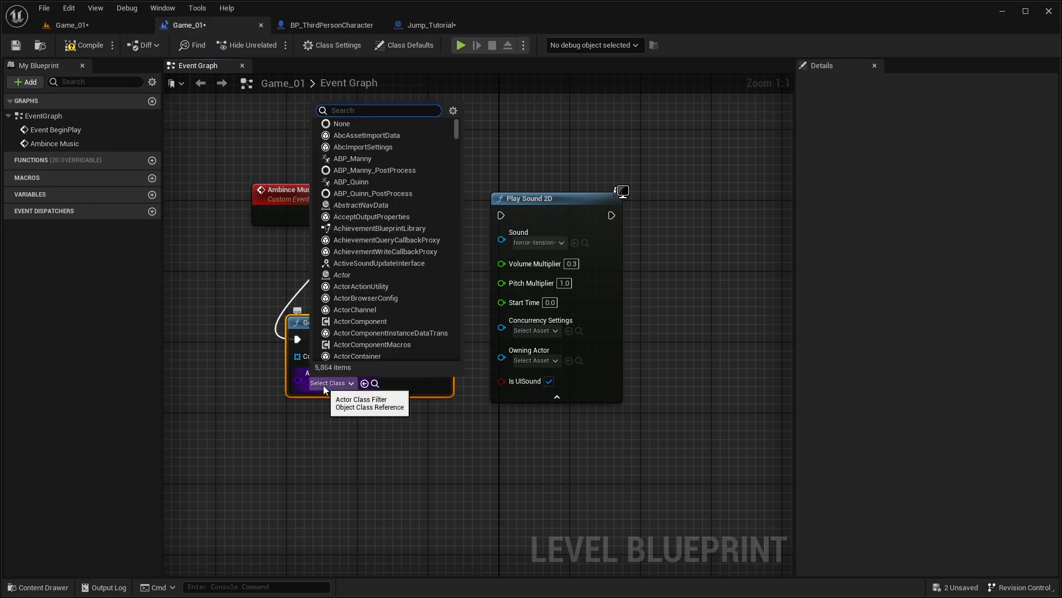
left_click(365, 384)
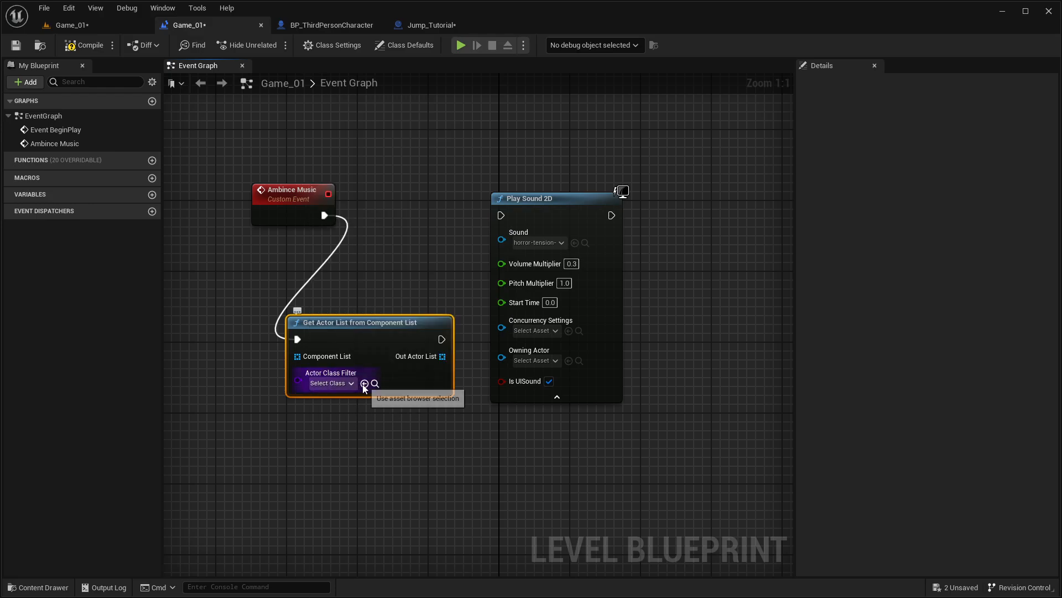
Step: Try reading one element of the Out Actor List with a Get (a copy) array node
left_click_drag(420, 358, 336, 429)
type("get")
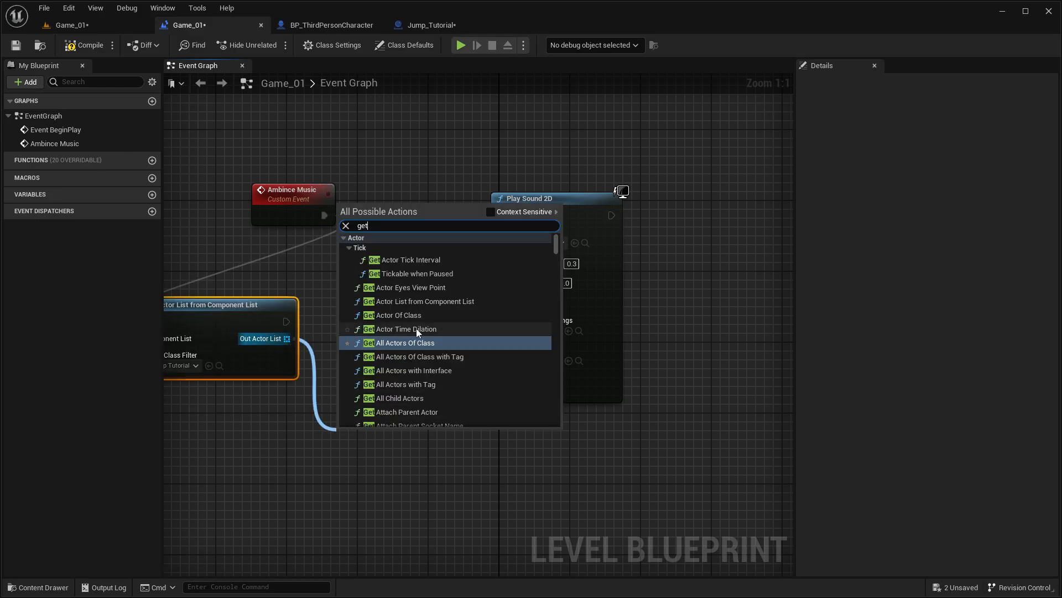
left_click(490, 211)
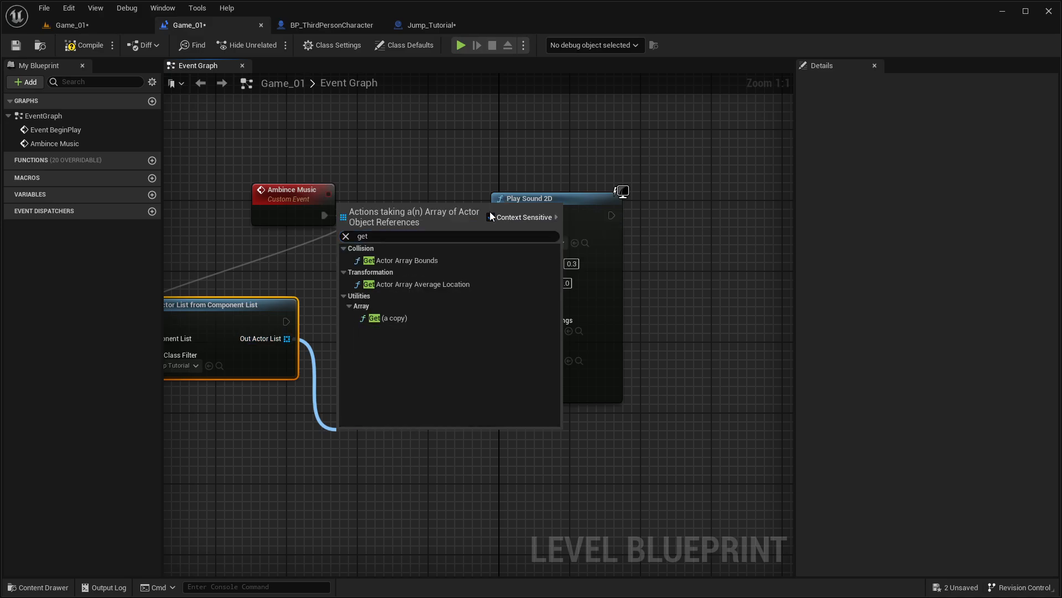
left_click(420, 323)
right_click_drag(384, 381, 316, 365)
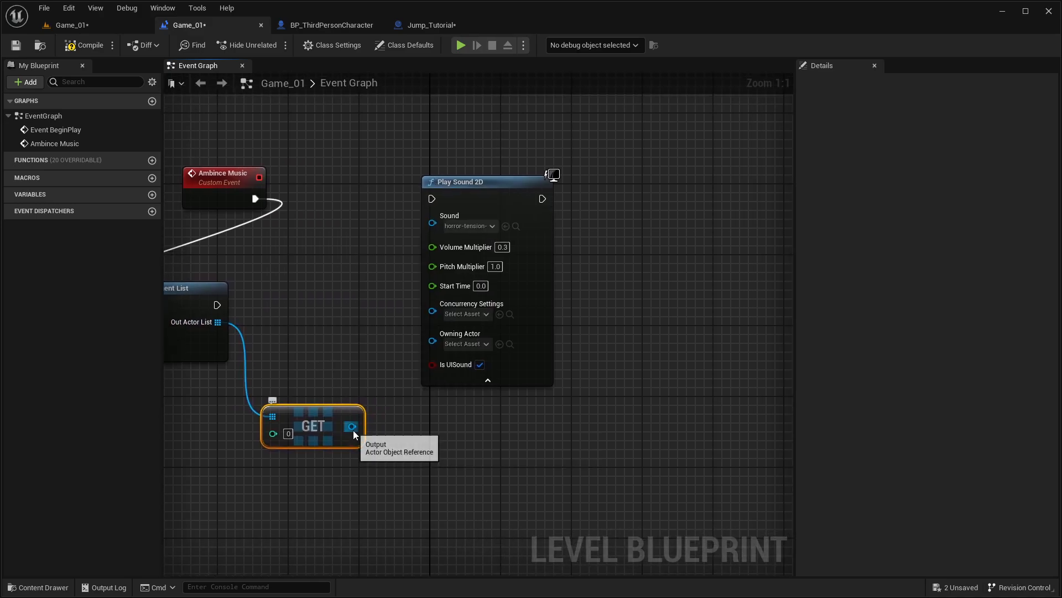
Step: Move Play Sound 2D farther away and search the Get node's output for the "gone" variable
left_click_drag(481, 180, 710, 189)
left_click_drag(353, 426, 210, 271)
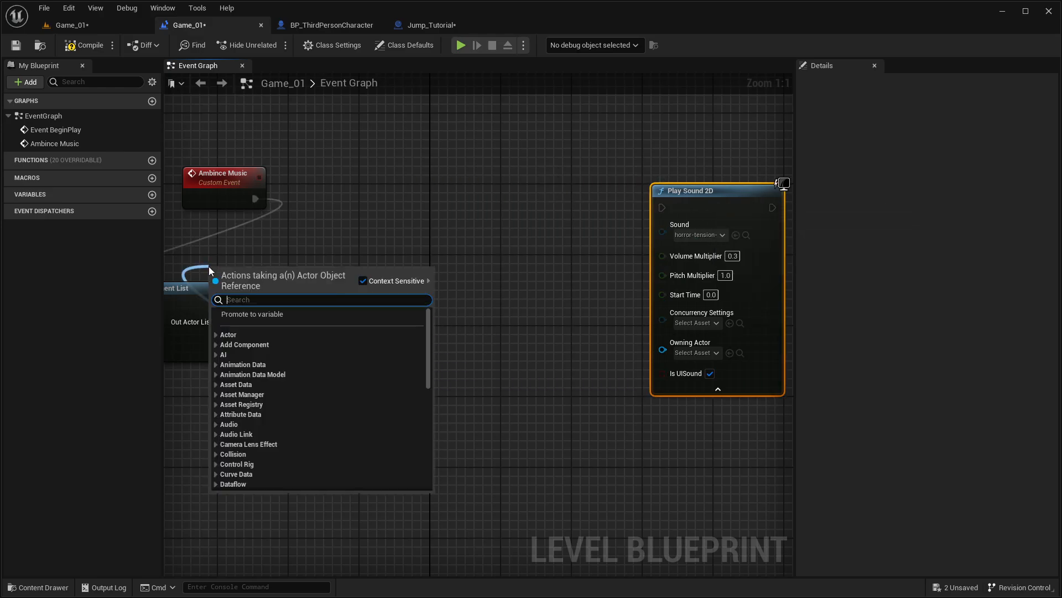
type("gonbe")
key("BackSpace")
key("BackSpace")
key("BackSpace")
key("BackSpace")
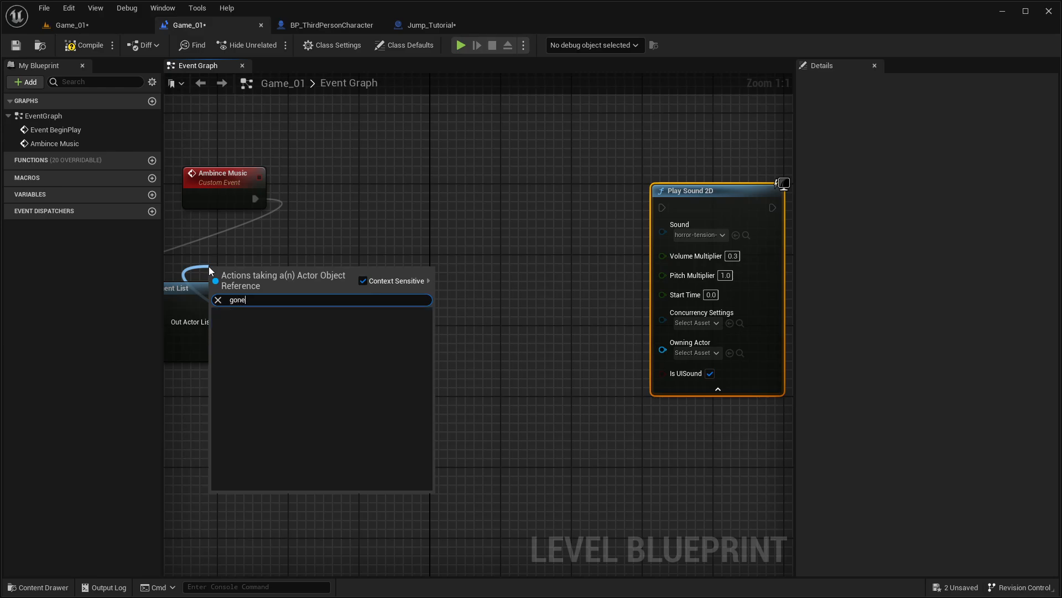
left_click(413, 205)
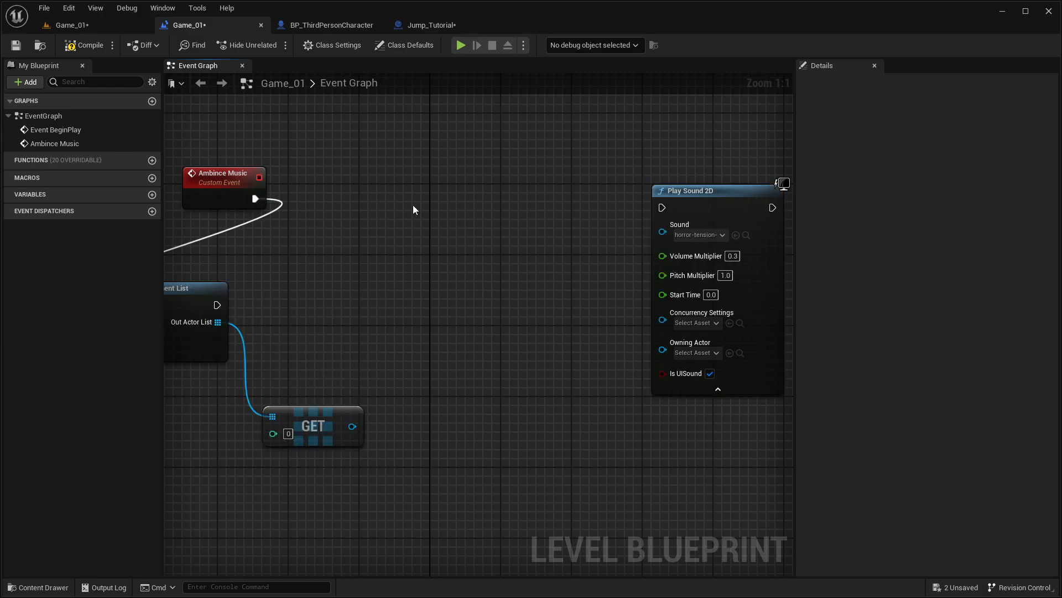
Step: Delete the Get Actor List from Component List node and its attached Get node
right_click_drag(413, 205, 616, 210)
left_click_drag(248, 285, 555, 491)
key("Delete")
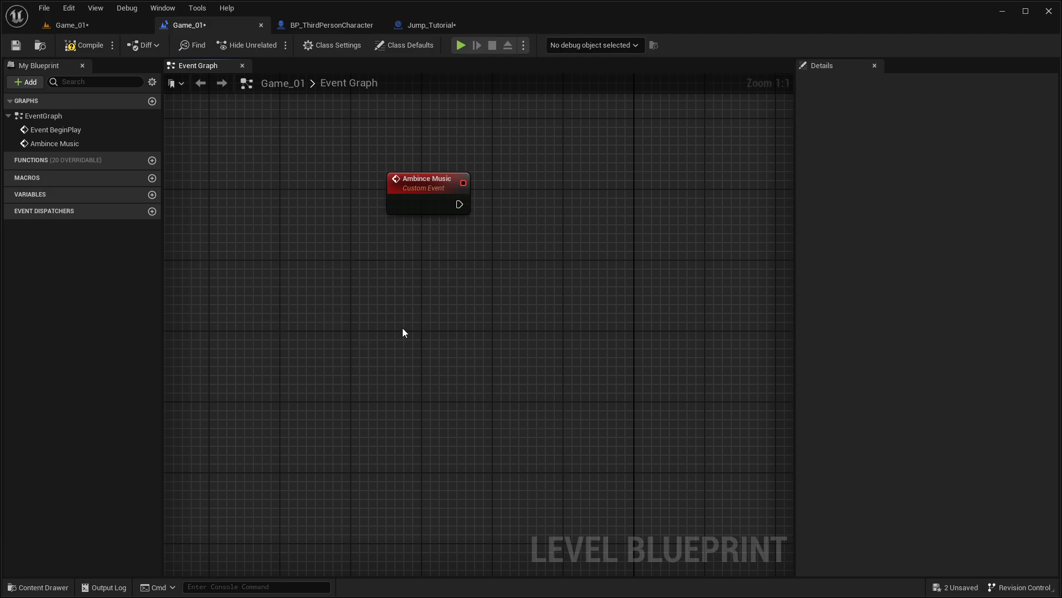
Step: Add a Get Actor Of Class node with the Jump Tutorial class and connect it after the Ambince Music event
right_click(401, 327)
type("get actor")
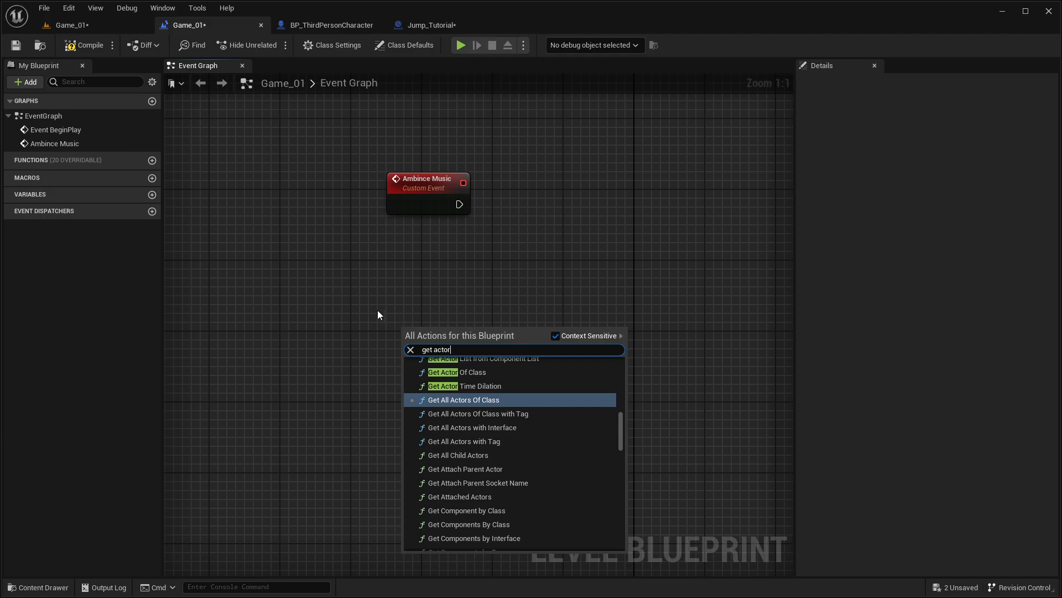
left_click(459, 372)
left_click_drag(465, 336, 463, 198)
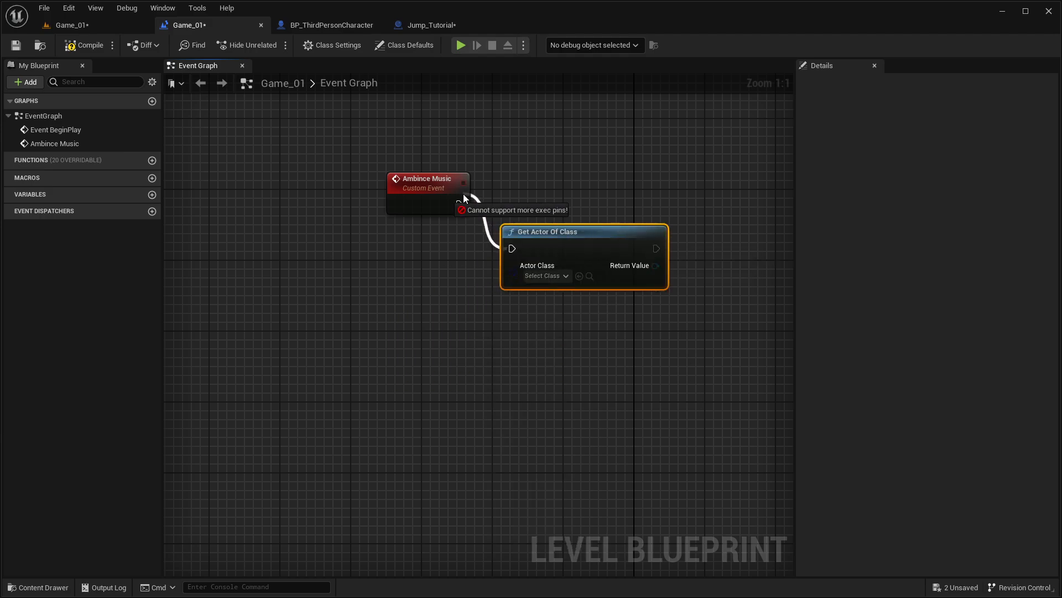
left_click(579, 276)
left_click_drag(581, 231, 581, 187)
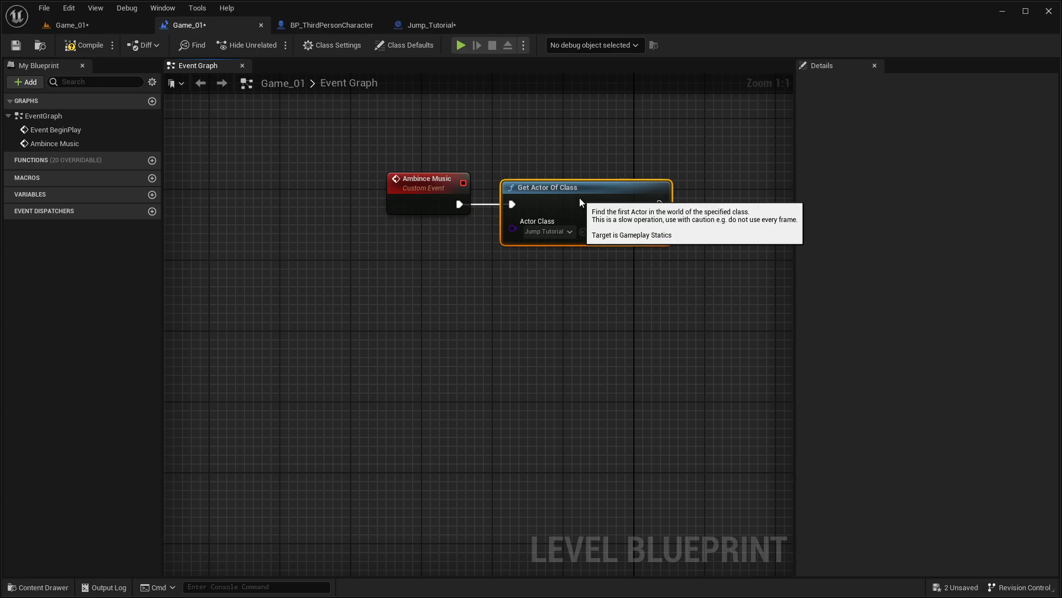
Step: Add a Get Gone Through node from the return value of Get Actor Of Class
left_click_drag(663, 221, 548, 351)
type("get")
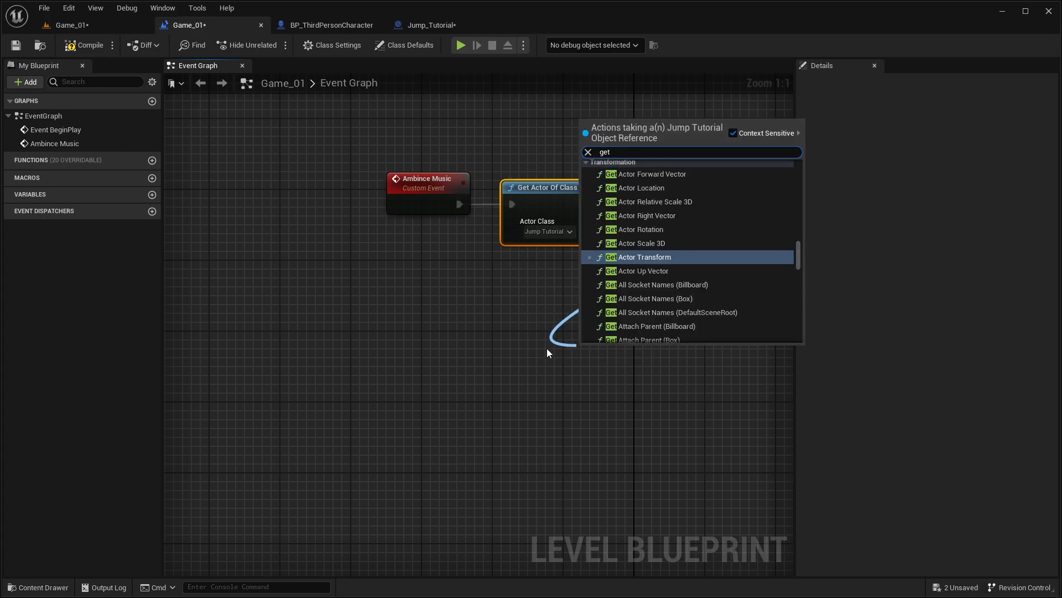
key("BackSpace")
key("BackSpace")
key("BackSpace")
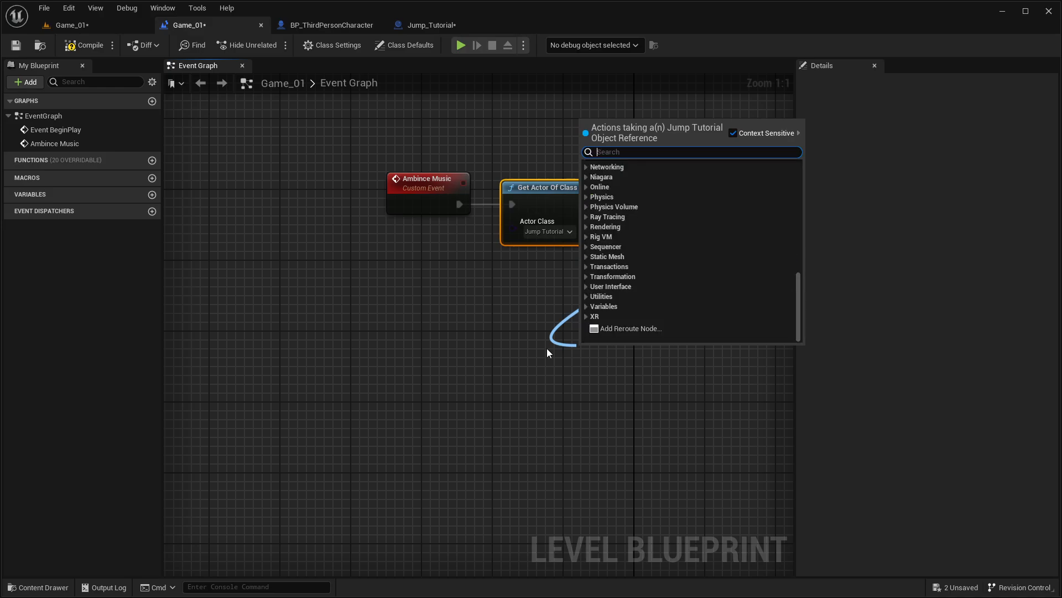
type("gone")
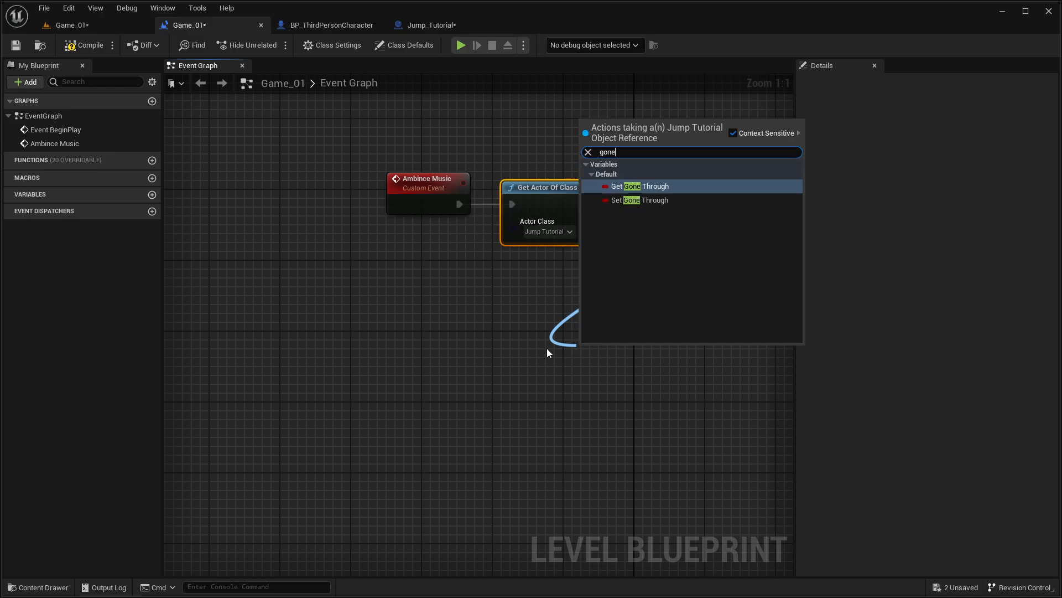
key("Return")
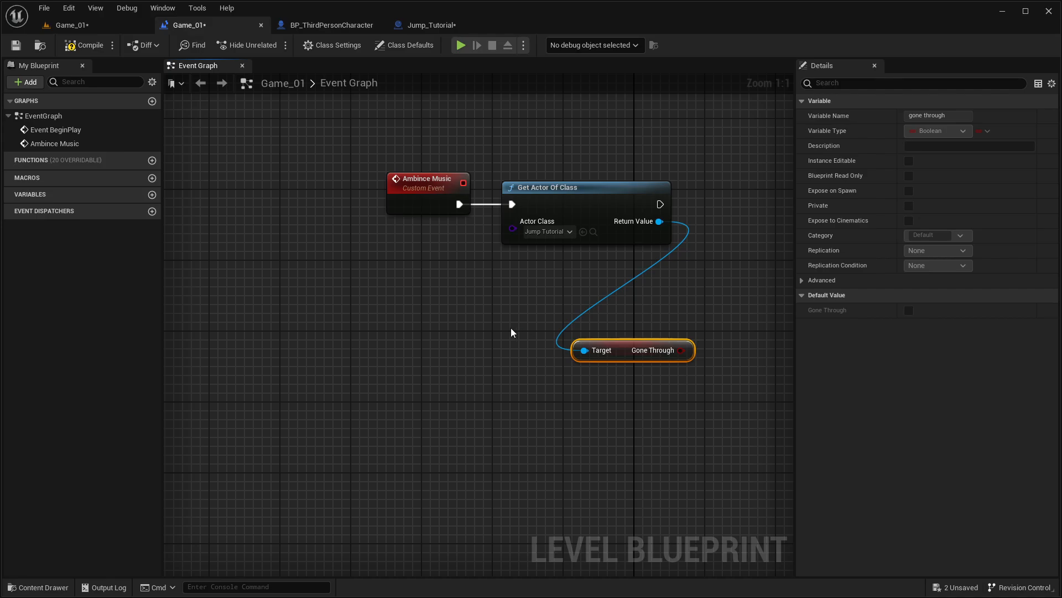
Step: Insert a Branch between Get Actor Of Class and Play Sound 2D, with Gone Through as condition and True playing the sound
right_click_drag(511, 327, 318, 334)
left_click(539, 194)
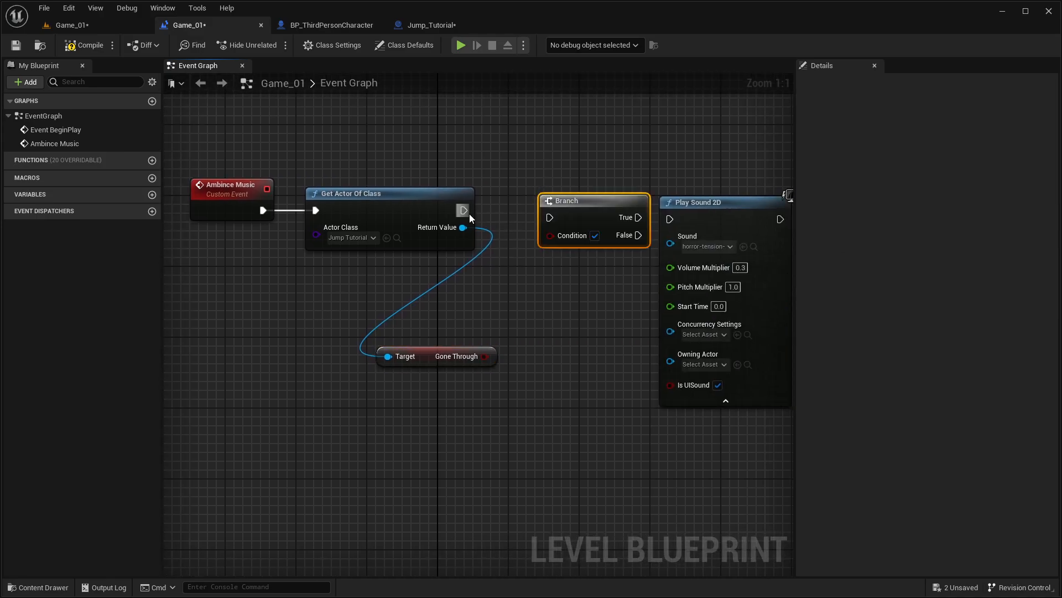
left_click_drag(464, 210, 477, 356)
left_click_drag(592, 212, 754, 205)
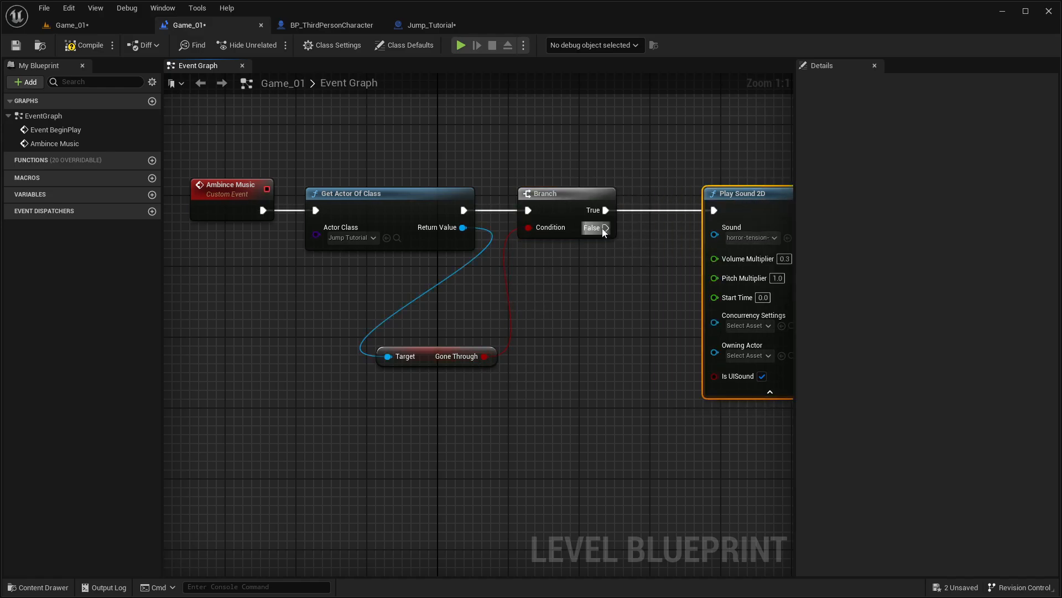
Step: Connect the Branch's False output to an Ambince Music call placed just below the Branch
left_click_drag(604, 228, 530, 303)
type("ambi")
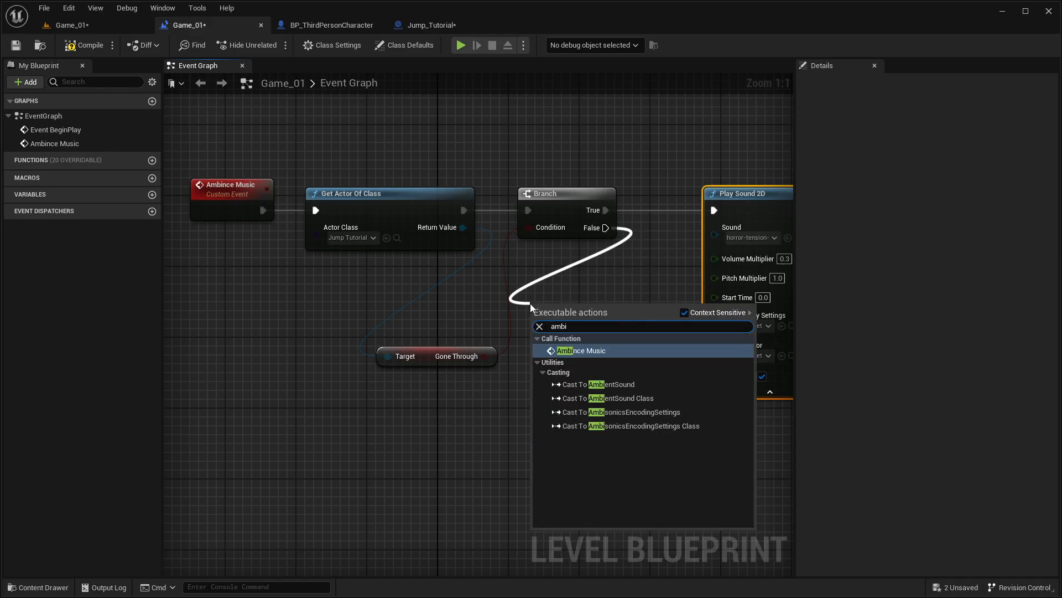
key("Return")
left_click_drag(597, 284, 598, 274)
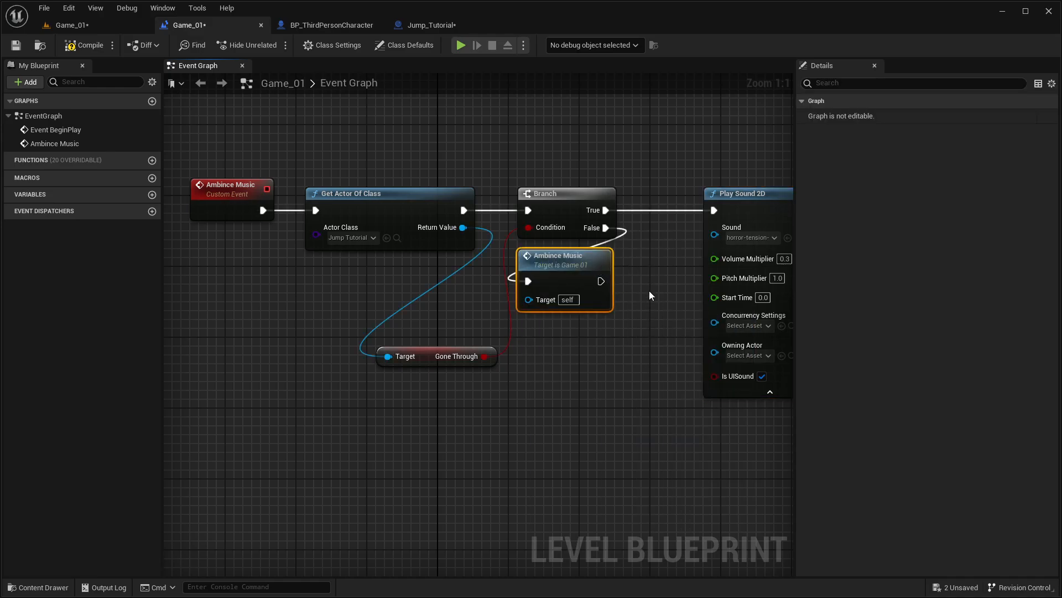
left_click(649, 291)
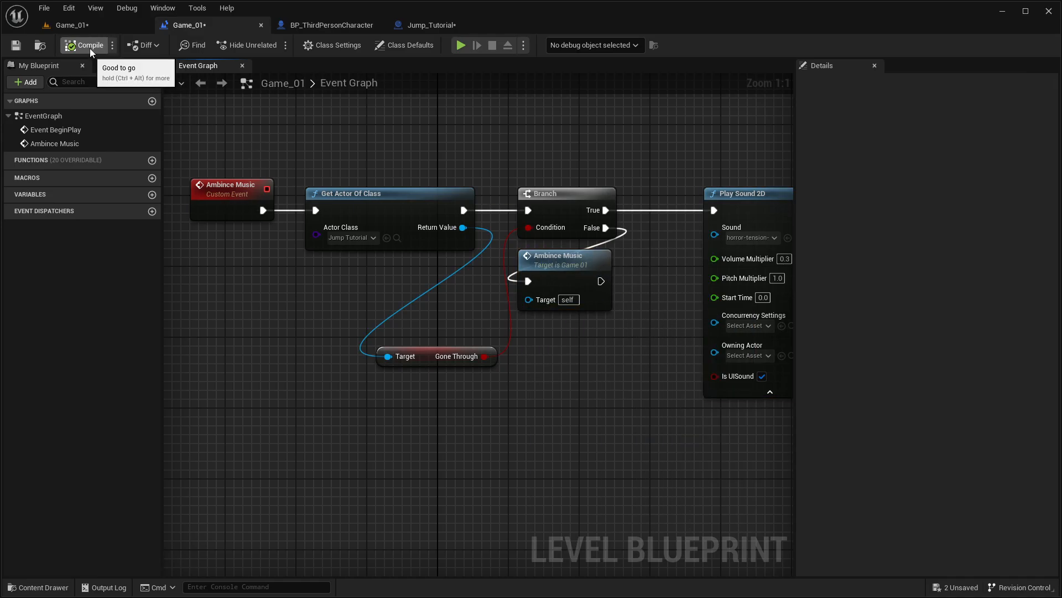
Step: Play-test the Game_01 level and close the message log
left_click(77, 25)
right_click_drag(218, 95, 45, 92)
left_click(246, 48)
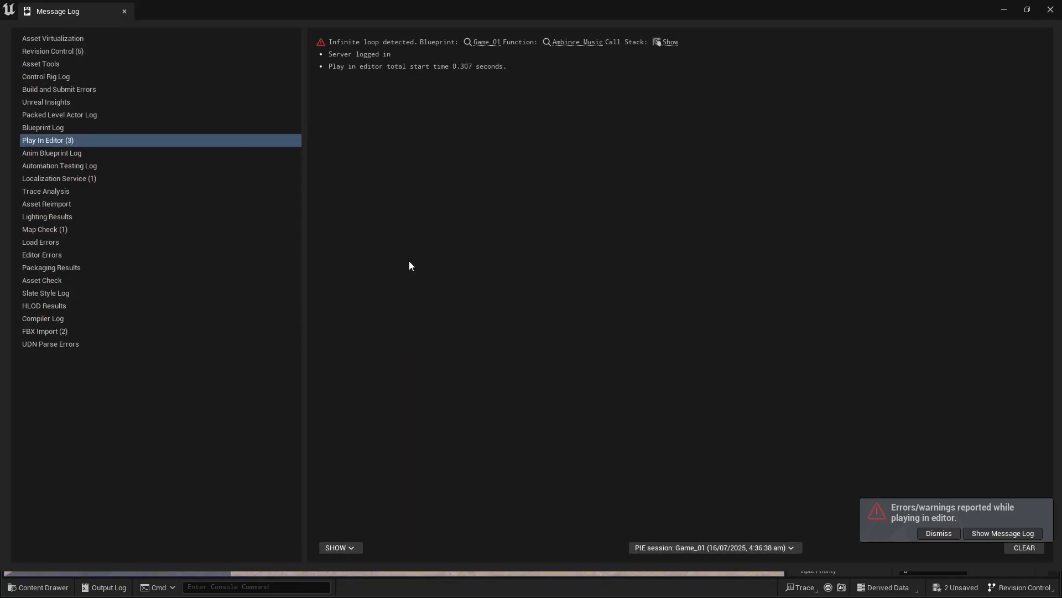
left_click(1050, 10)
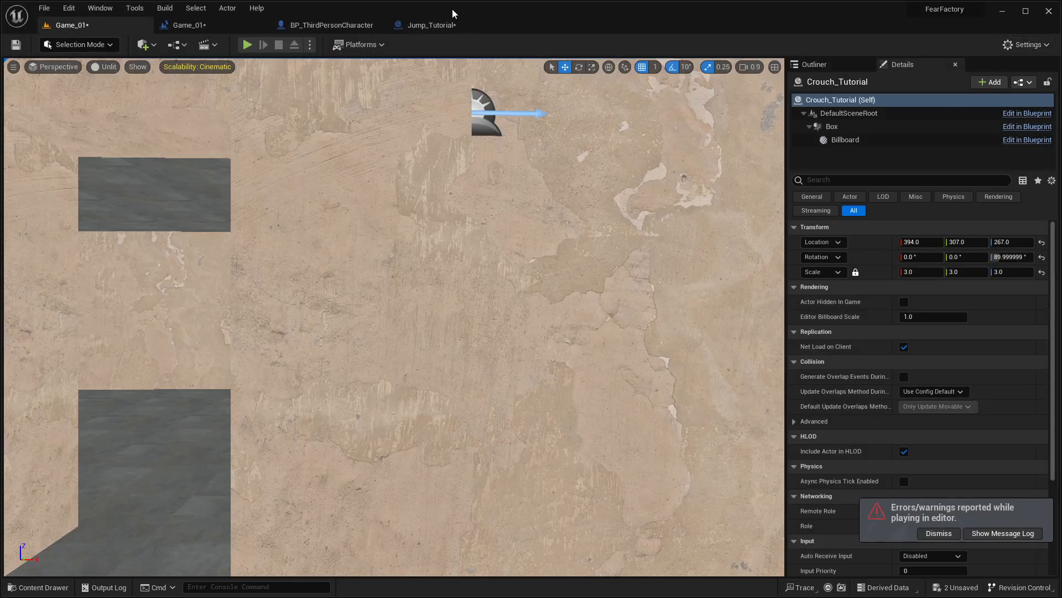
Step: Check the Ambince Music graph against the Jump_Tutorial blueprint, save Jump_Tutorial, and return to the Game_01 level blueprint
left_click(168, 24)
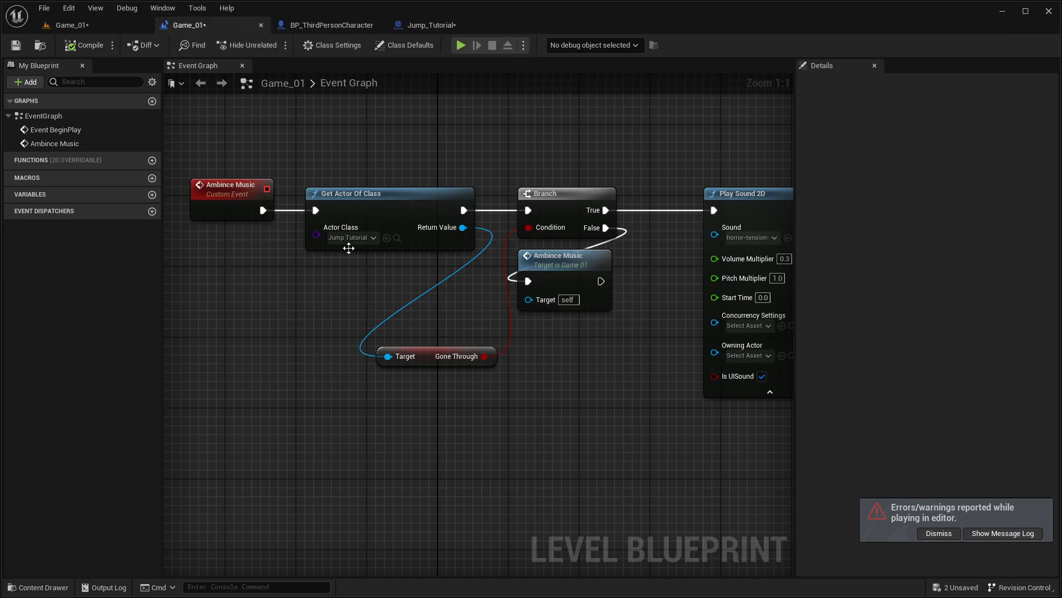
left_click(437, 24)
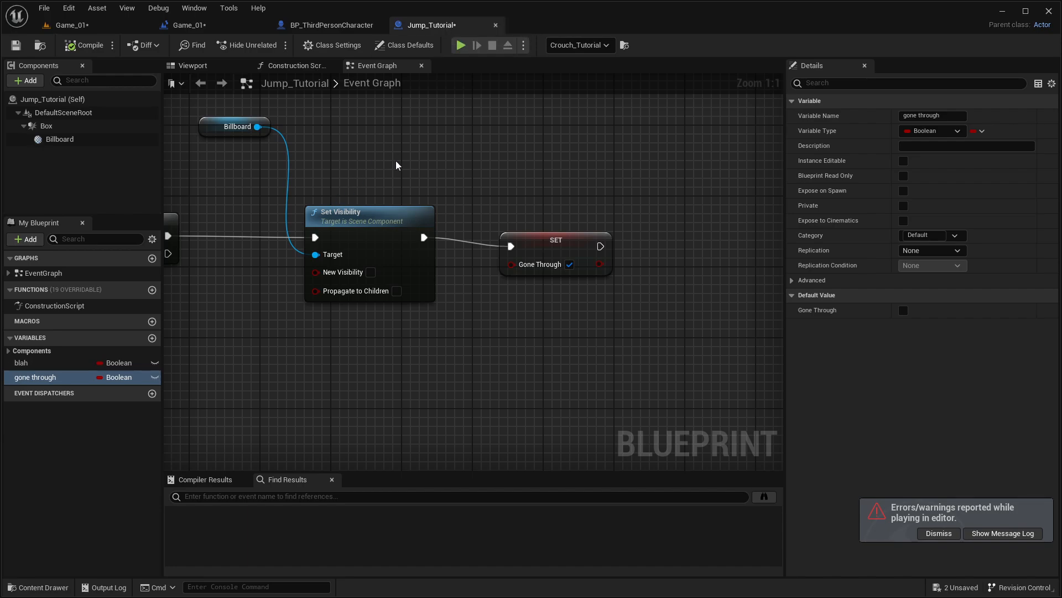
left_click(176, 26)
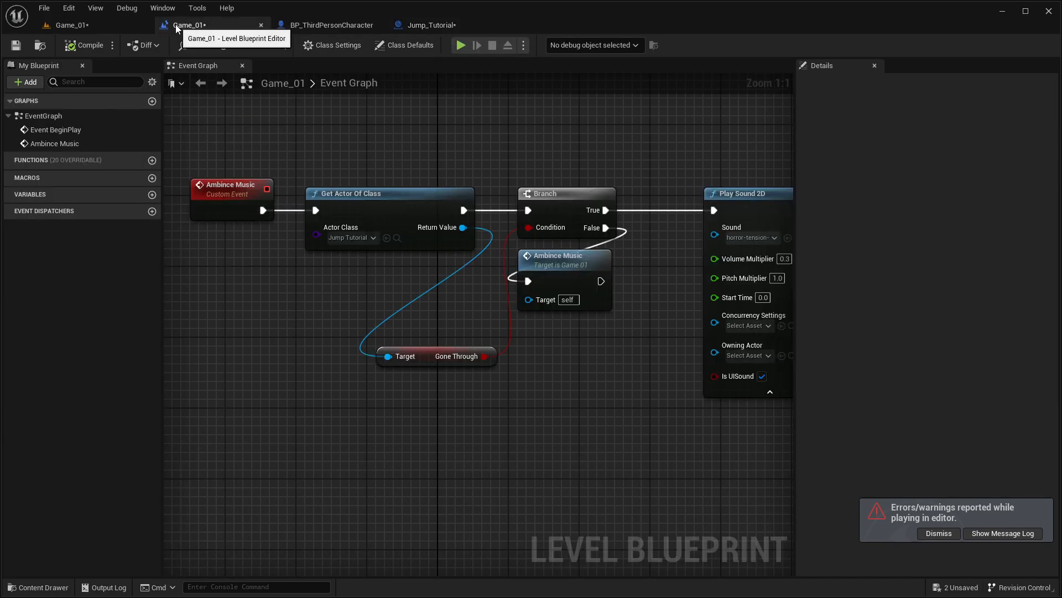
right_click_drag(401, 326, 451, 330)
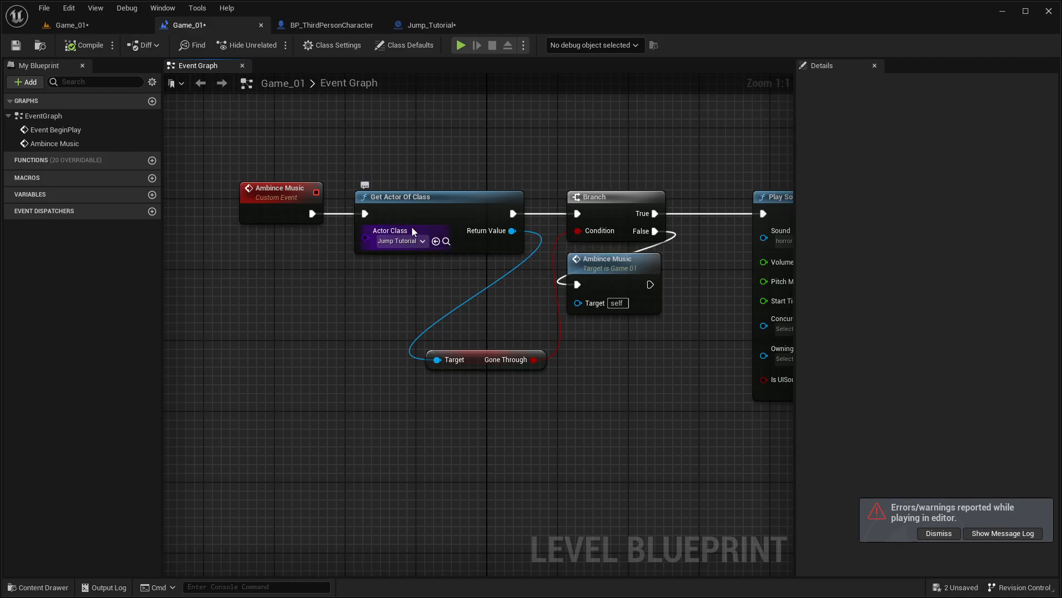
left_click(431, 25)
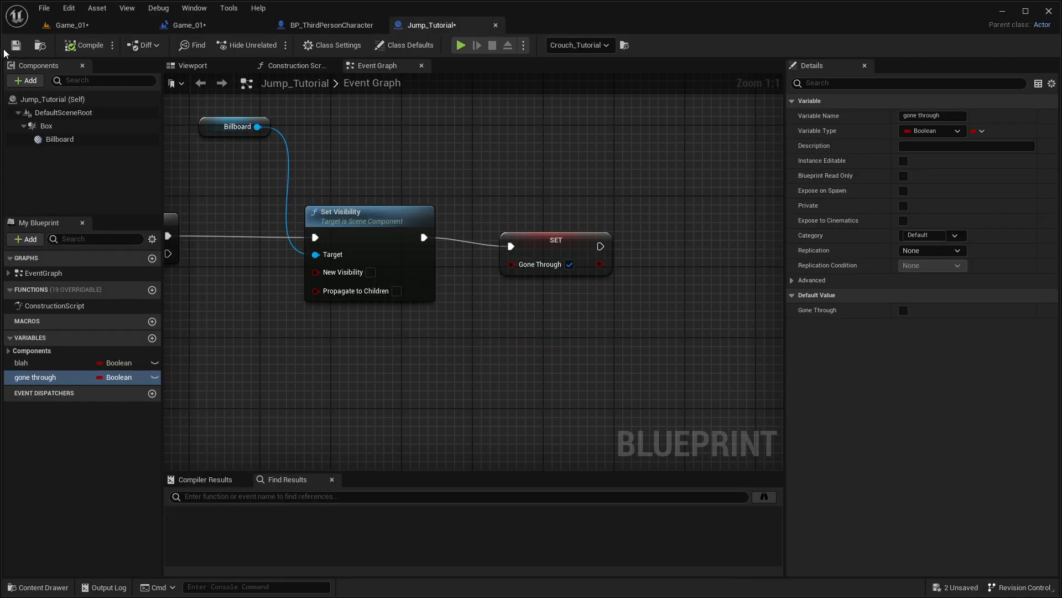
left_click(188, 26)
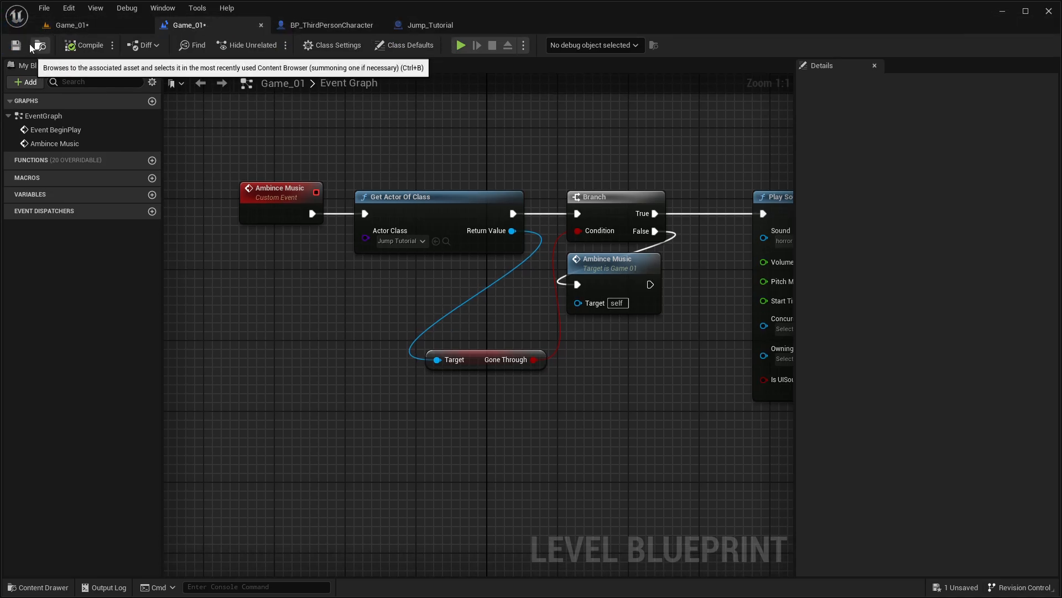
Step: Delete the Ambince Music call below the Branch and add an Event Tick node under Event BeginPlay
left_click_drag(596, 265, 620, 343)
key("Delete")
right_click_drag(332, 279, 437, 418)
right_click(394, 221)
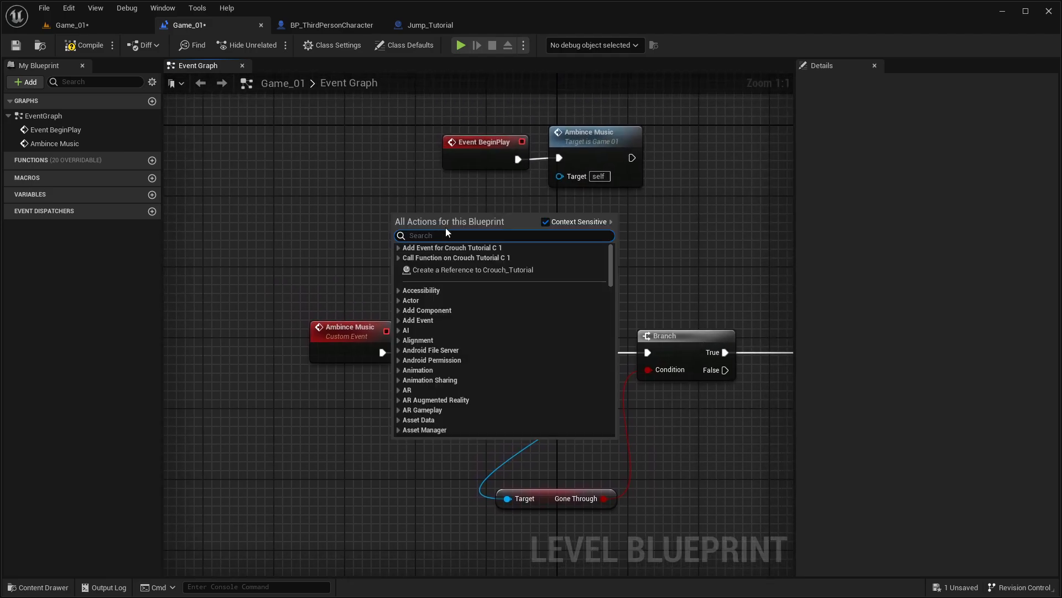
type("tick")
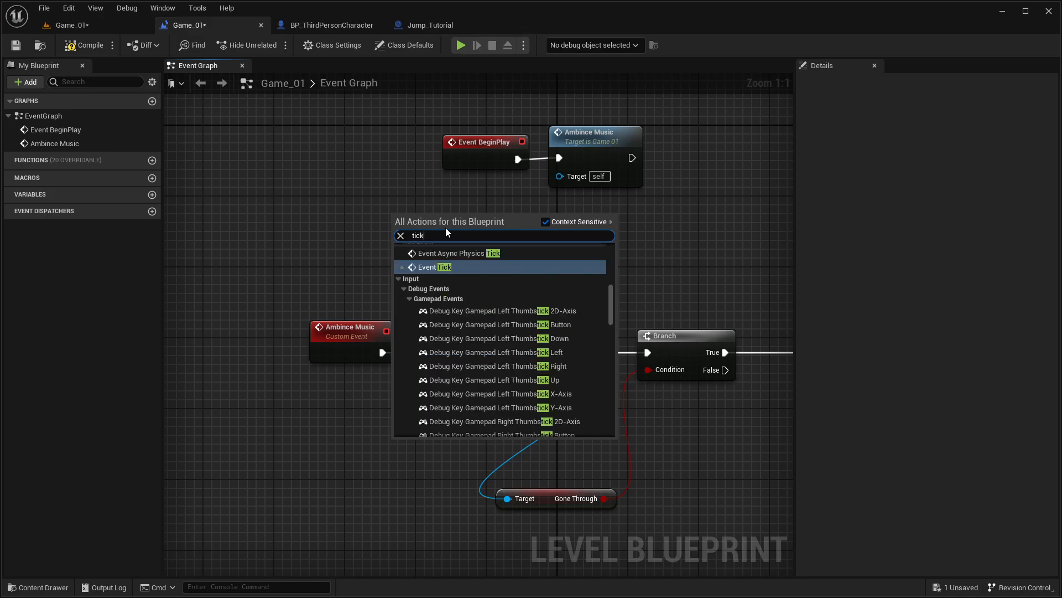
key("Return")
Step: Connect Event Tick's execution output to a new Ambince Music call
left_click_drag(446, 229, 506, 224)
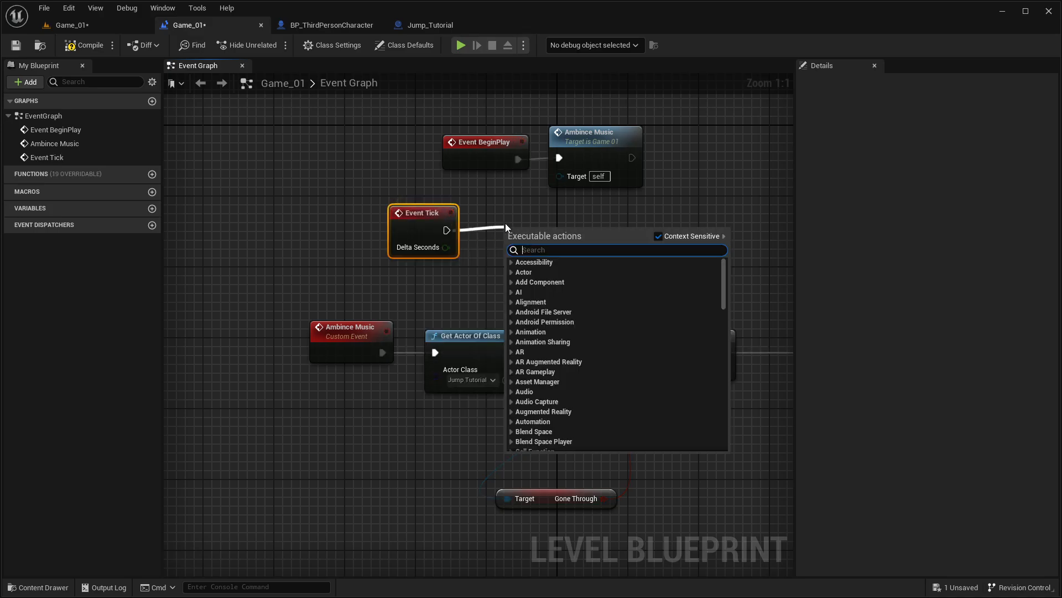
type("ambi")
key("Return")
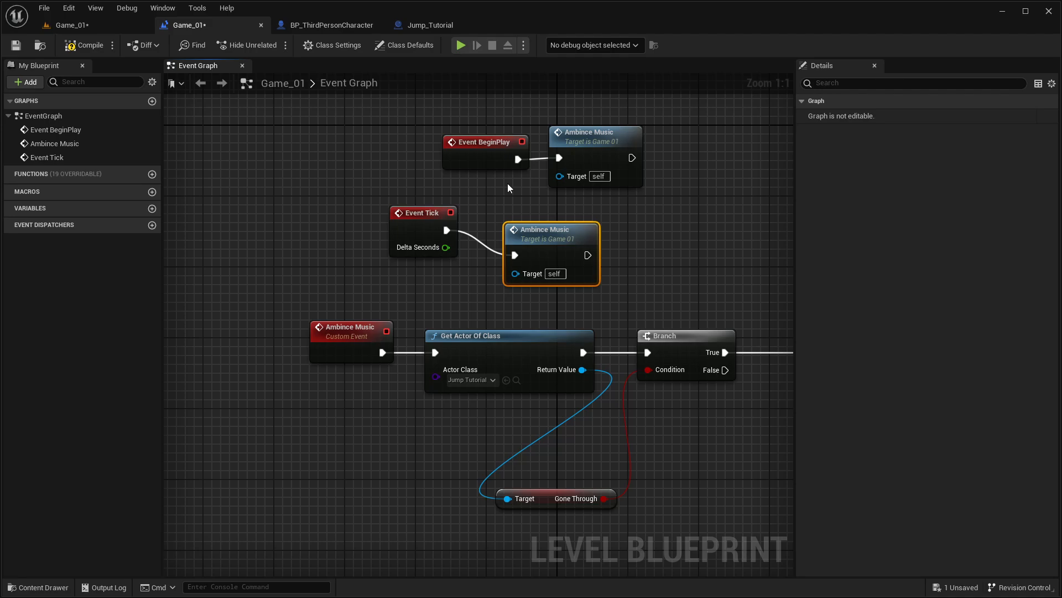
left_click(530, 187)
Step: Make room before Play Sound 2D and insert a Do Once node between it and the Branch's True output
right_click_drag(530, 183, 395, 170)
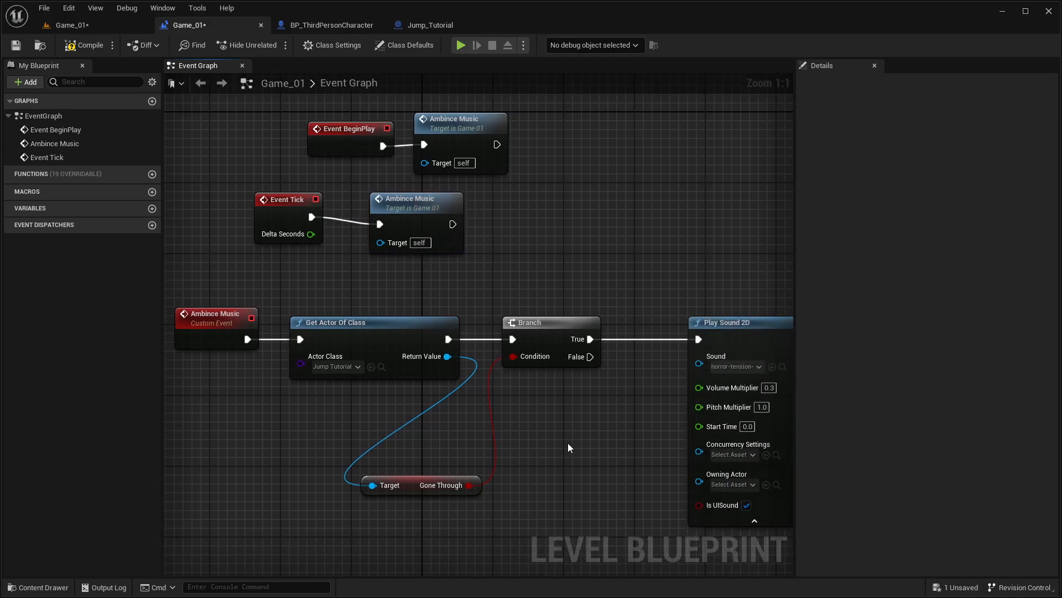
right_click_drag(567, 441, 401, 410)
left_click_drag(581, 312, 654, 312)
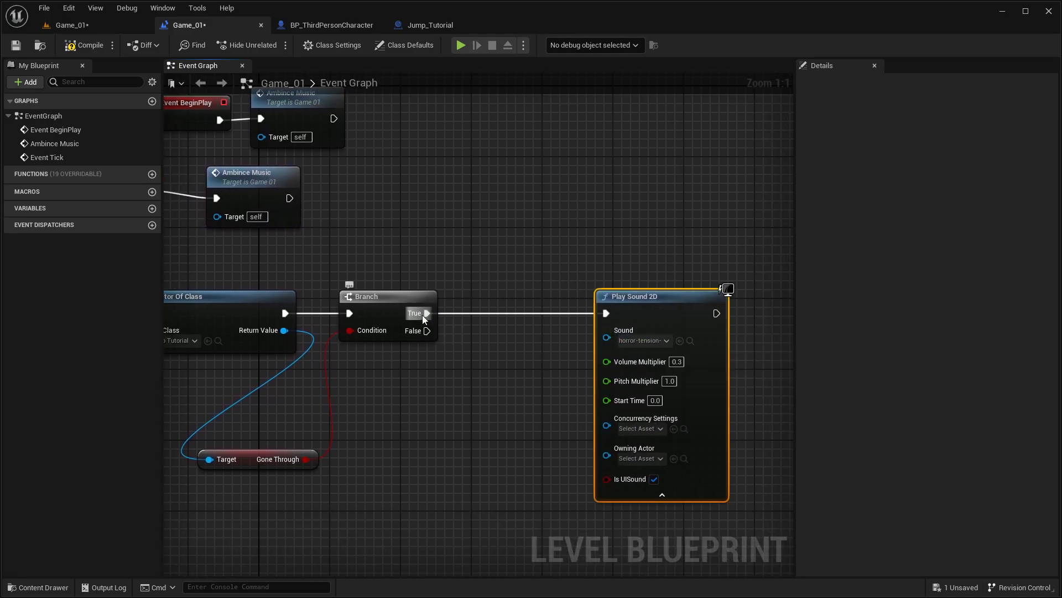
left_click_drag(425, 314, 470, 317)
type("do once")
key("Return")
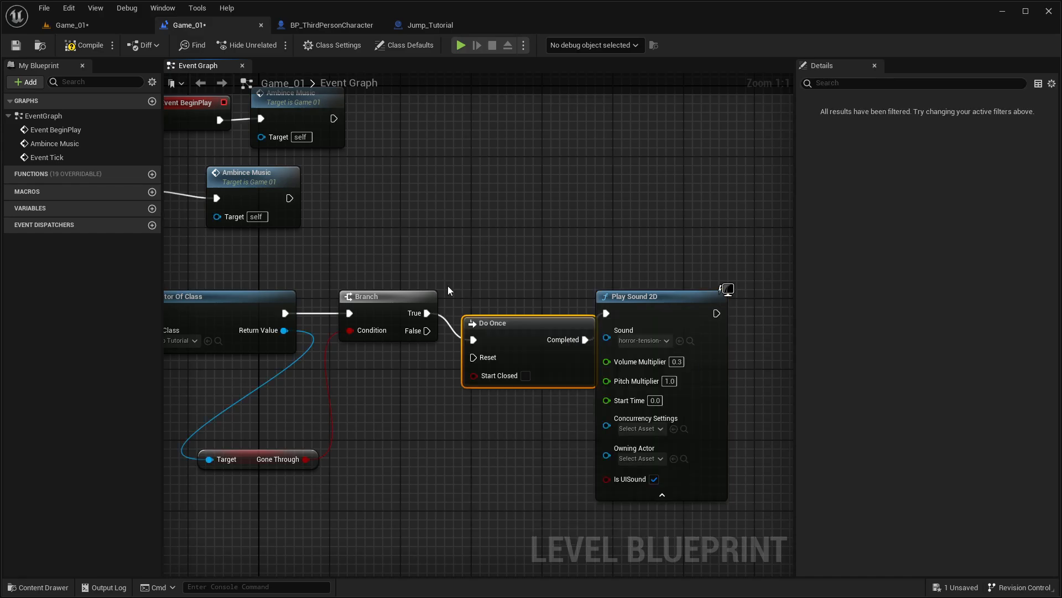
Step: Space out the Do Once and Play Sound 2D nodes and align them in a row with the Branch
left_click_drag(647, 299, 715, 340)
left_click_drag(507, 334, 518, 318)
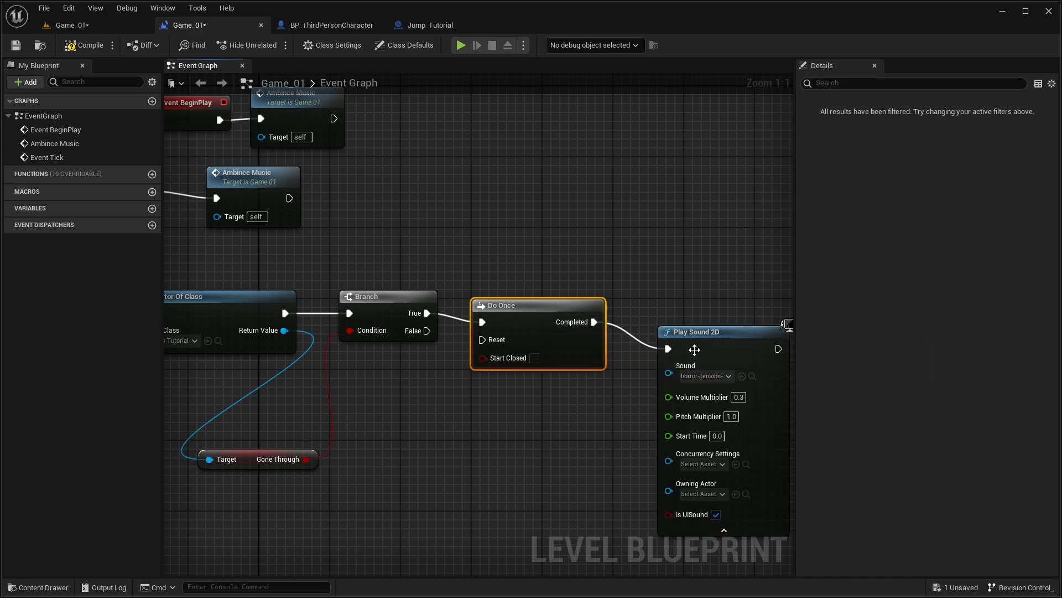
left_click_drag(694, 350, 694, 331)
left_click_drag(526, 309, 526, 300)
left_click_drag(711, 320, 711, 303)
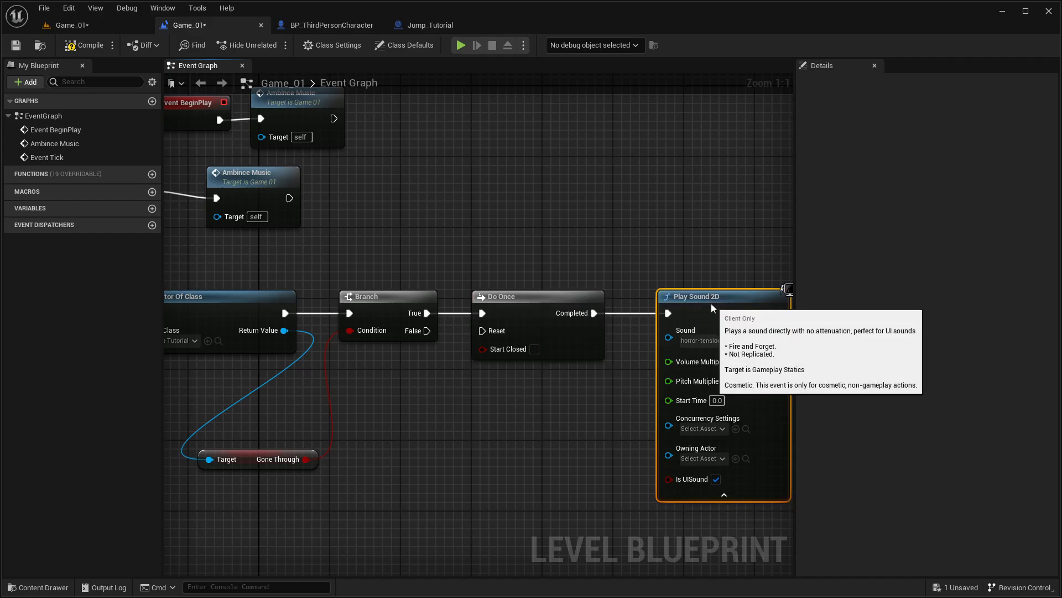
Step: Delete the Event BeginPlay node and the Ambince Music call connected to it
left_click(606, 227)
right_click_drag(605, 227, 431, 209)
left_click_drag(598, 288, 702, 303)
mouse_move(600, 287)
left_mouse_down()
mouse_move(735, 308)
mouse_move(717, 277)
mouse_move(602, 282)
left_mouse_up()
scroll(475, 220, "down", 1)
right_click_drag(234, 199, 588, 229)
scroll(475, 220, "down", 2)
scroll(538, 222, "up", 3)
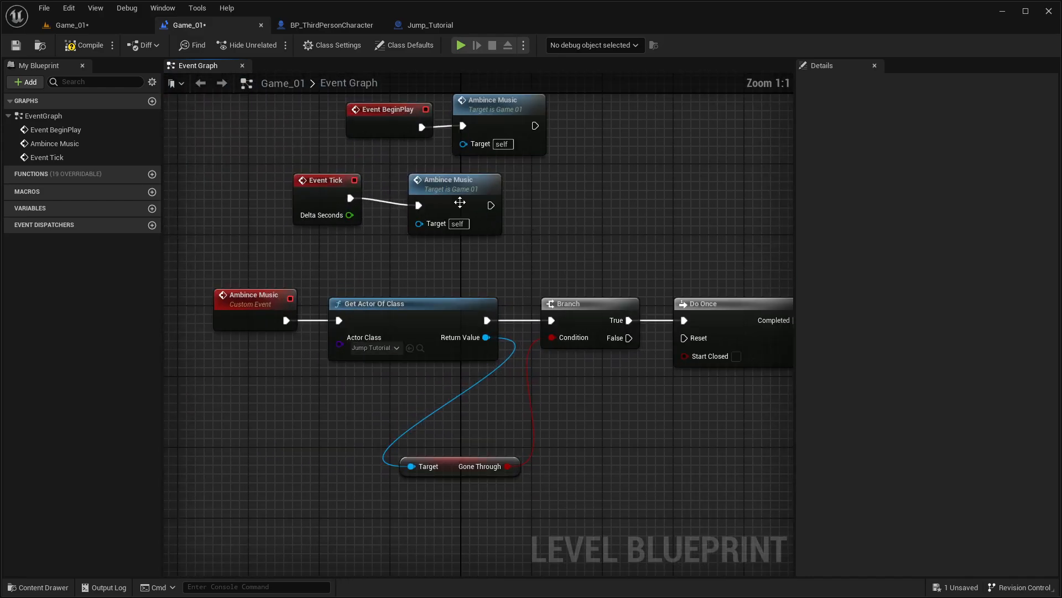
left_click(384, 127)
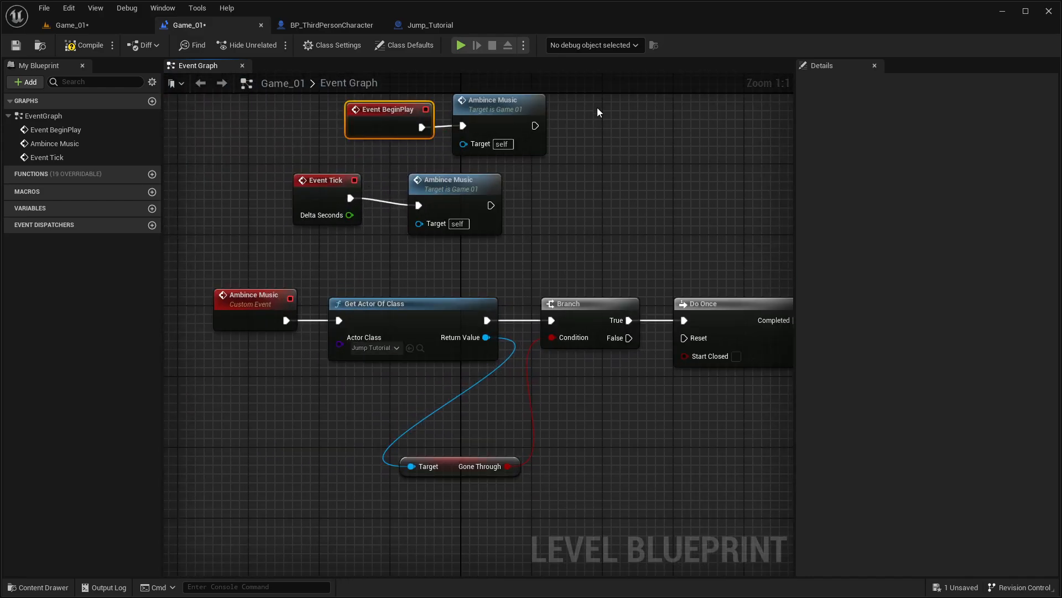
key("Delete")
left_click(491, 118)
key("Delete")
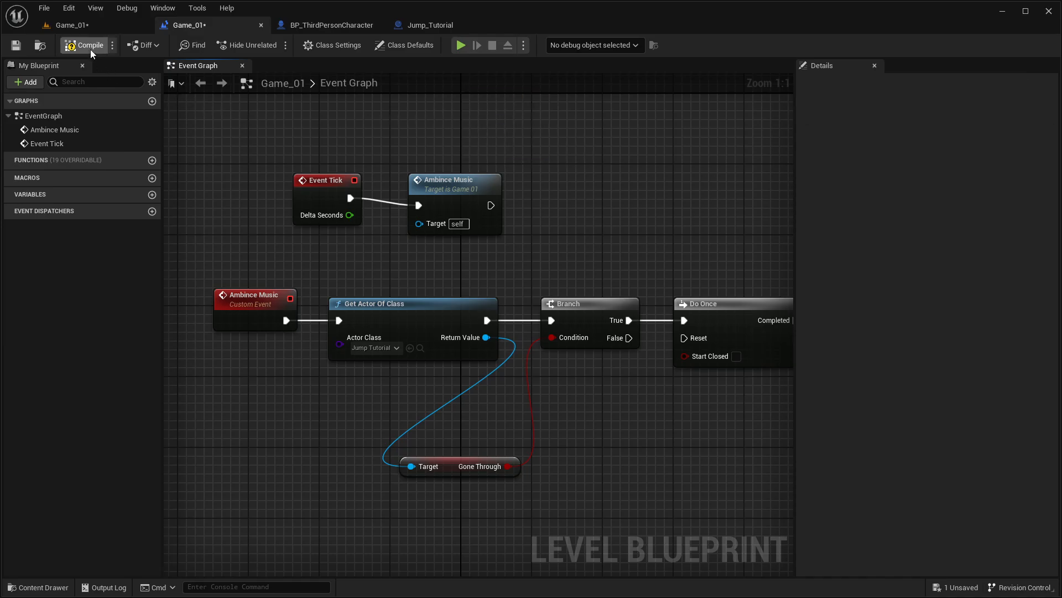
Step: Play-test the Game_01 level full-screen, crossing the crate obstacle and walking through the corridors to check the ambience music
left_click(86, 32)
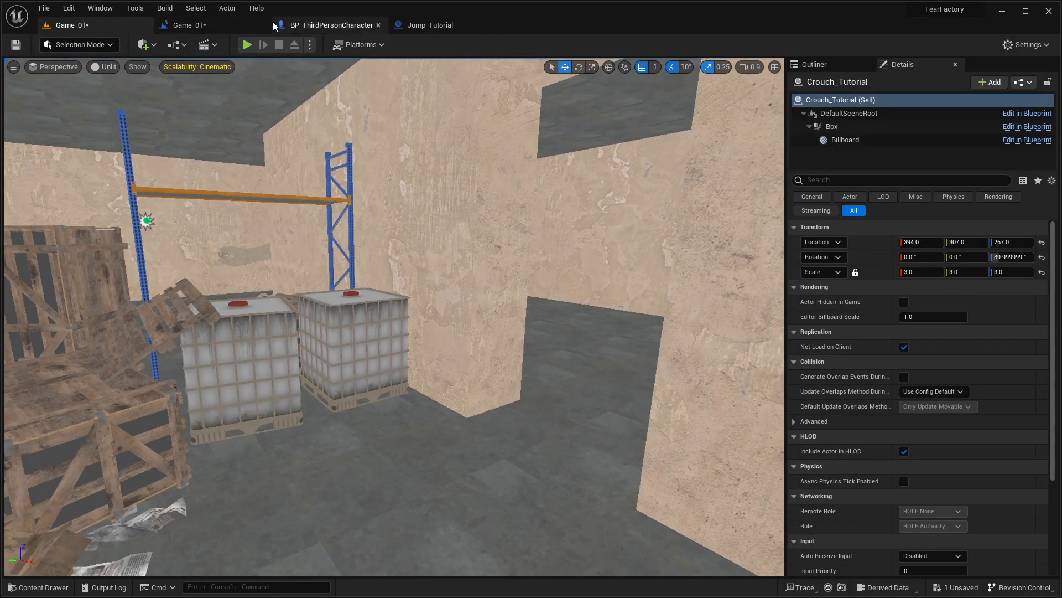
left_click(250, 40)
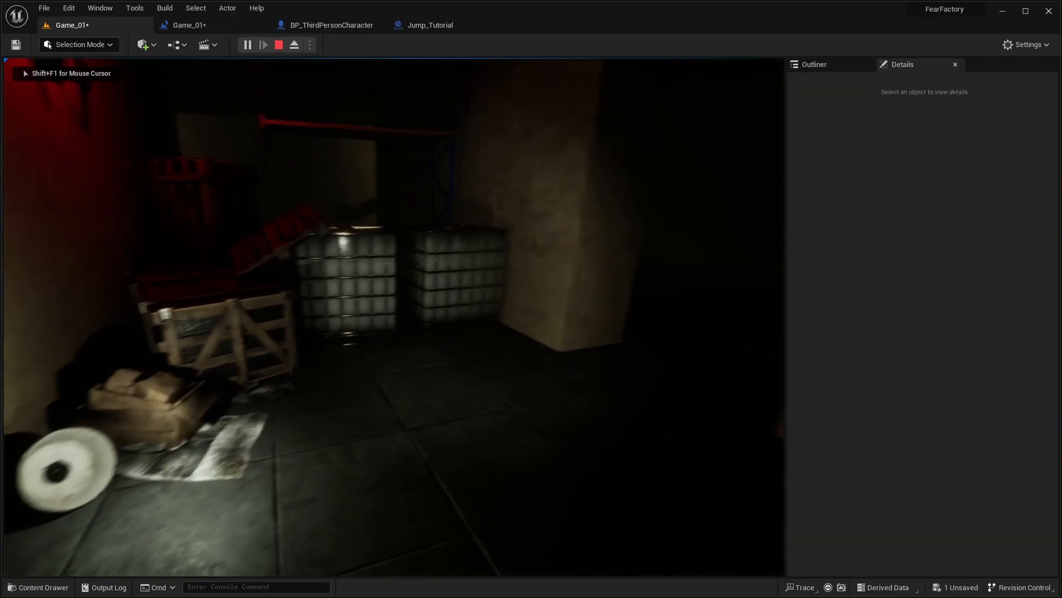
key("F11")
left_click(531, 299)
key("w")
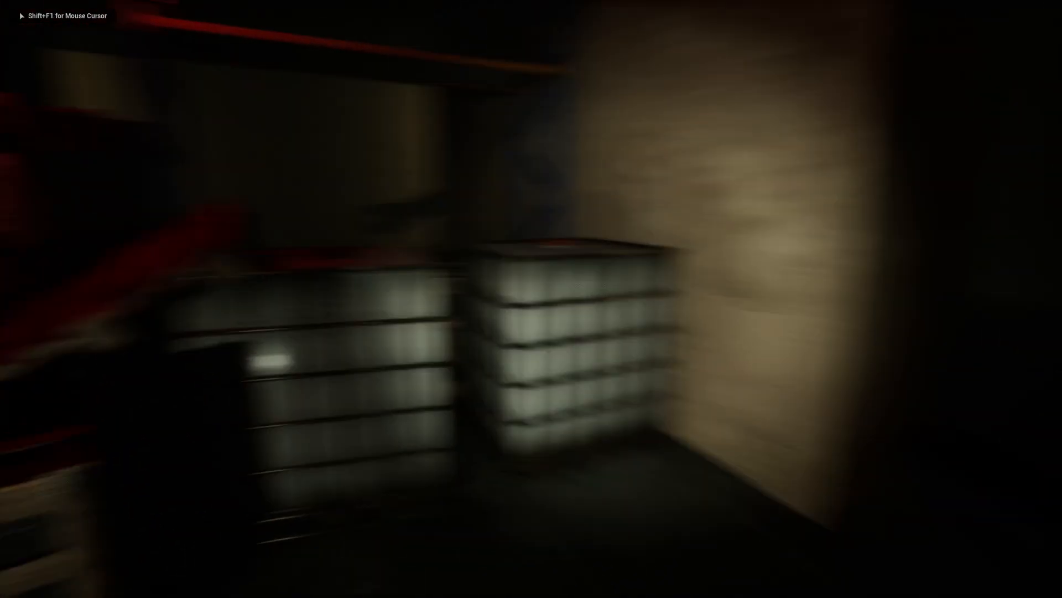
key("w")
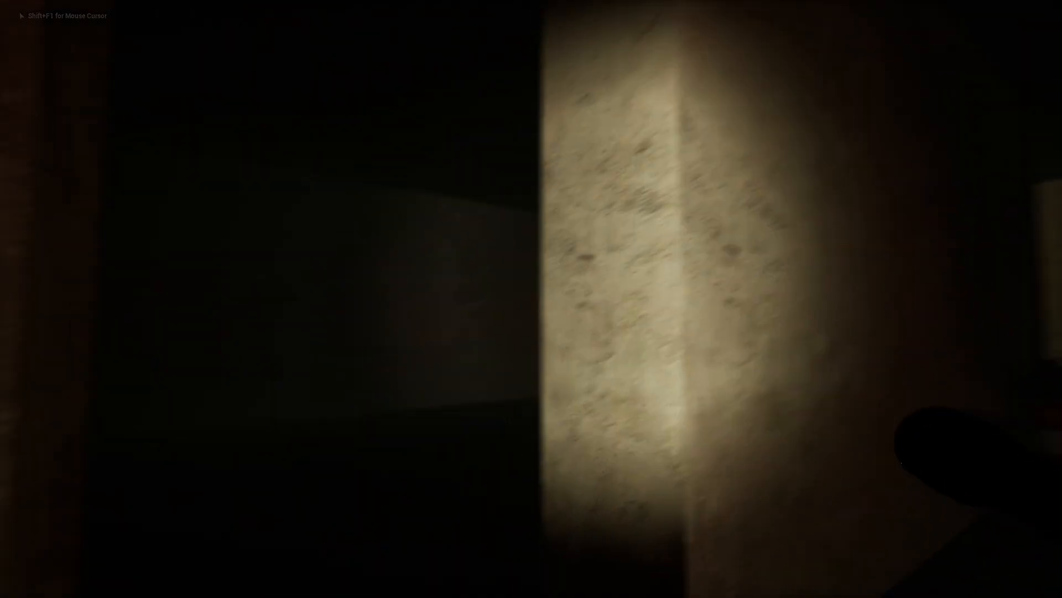
key("w")
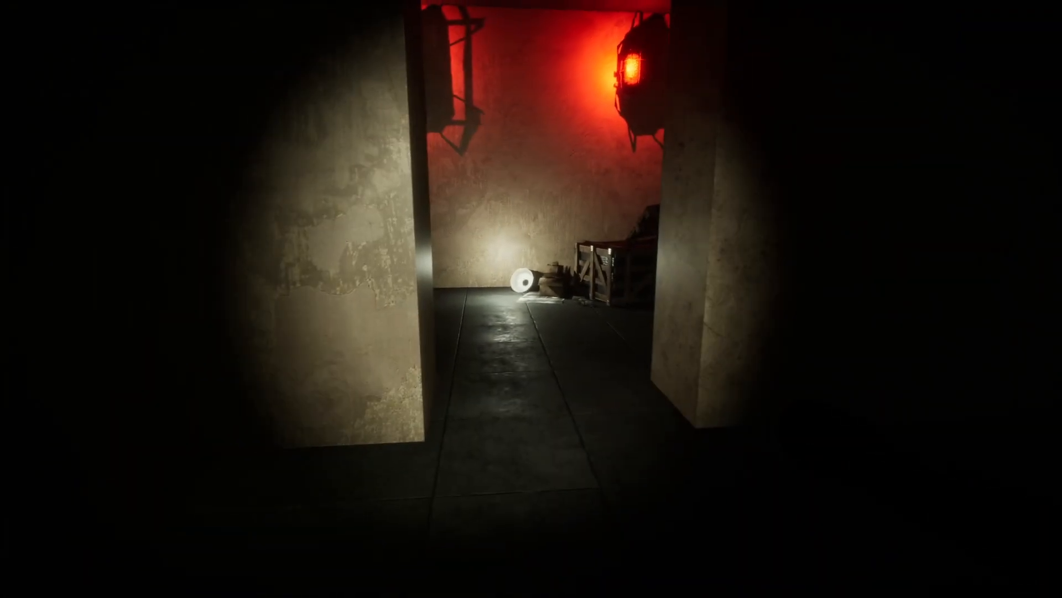
key("w")
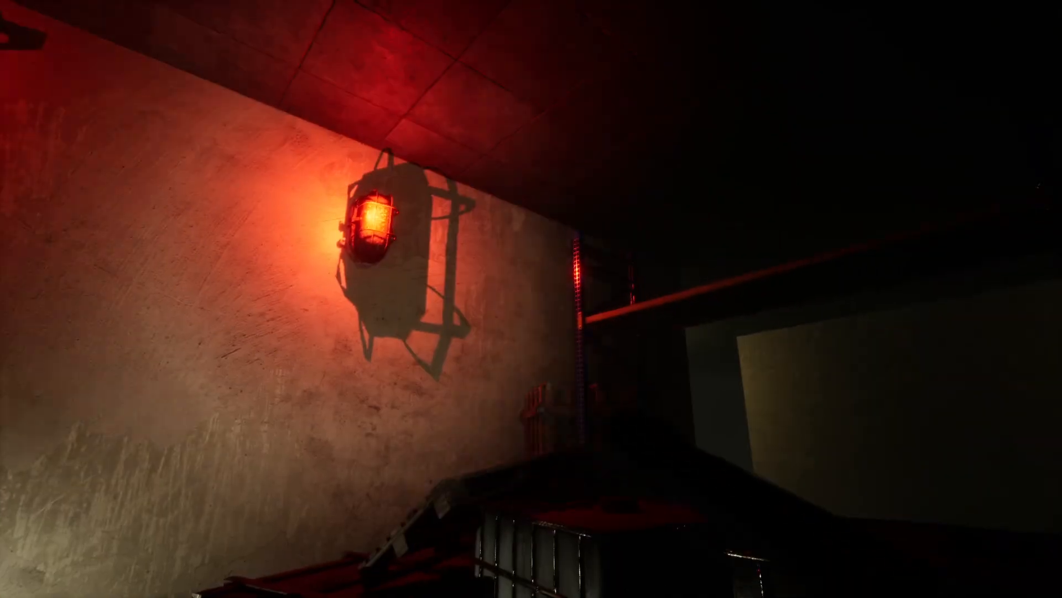
key("w")
key("space")
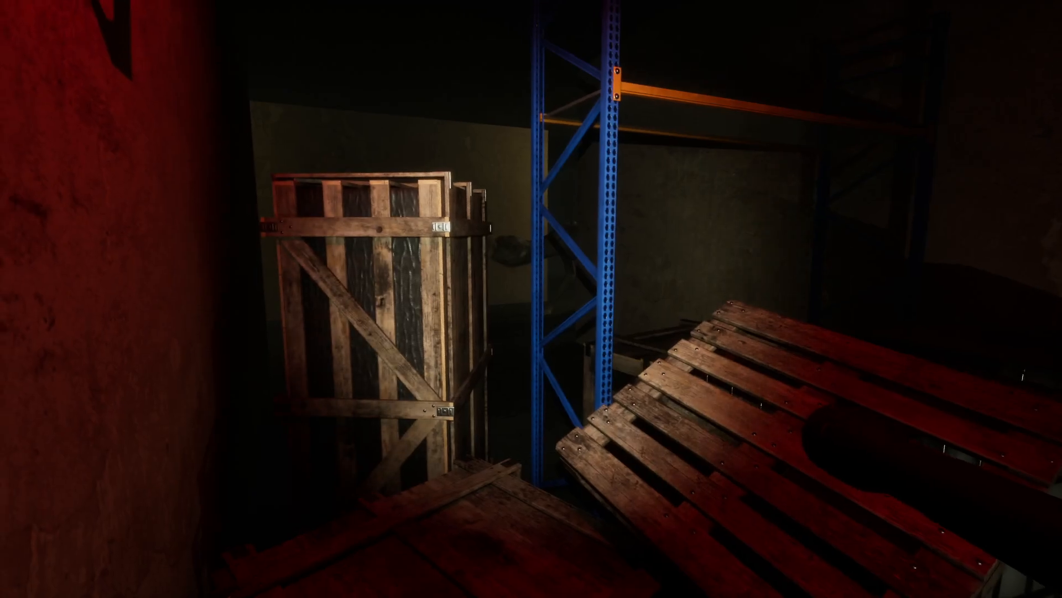
key("w")
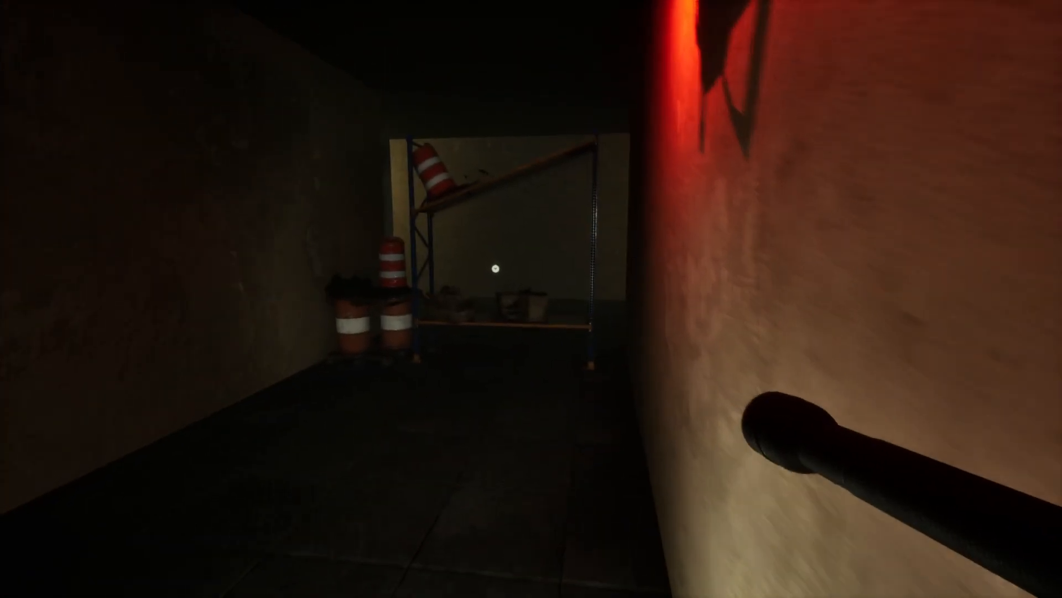
key("w")
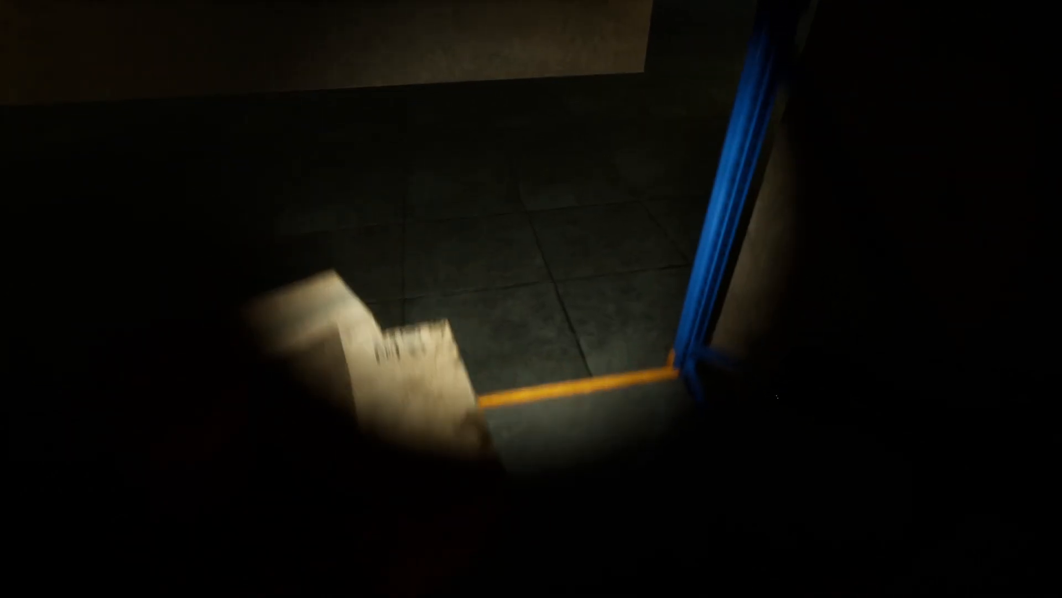
key("w")
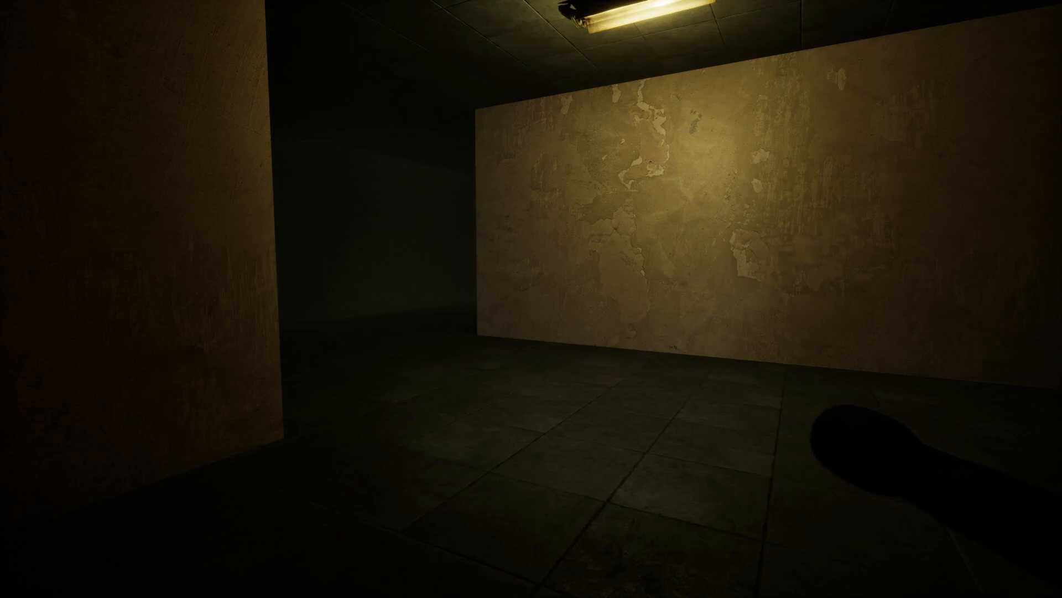
key("w")
key("w")
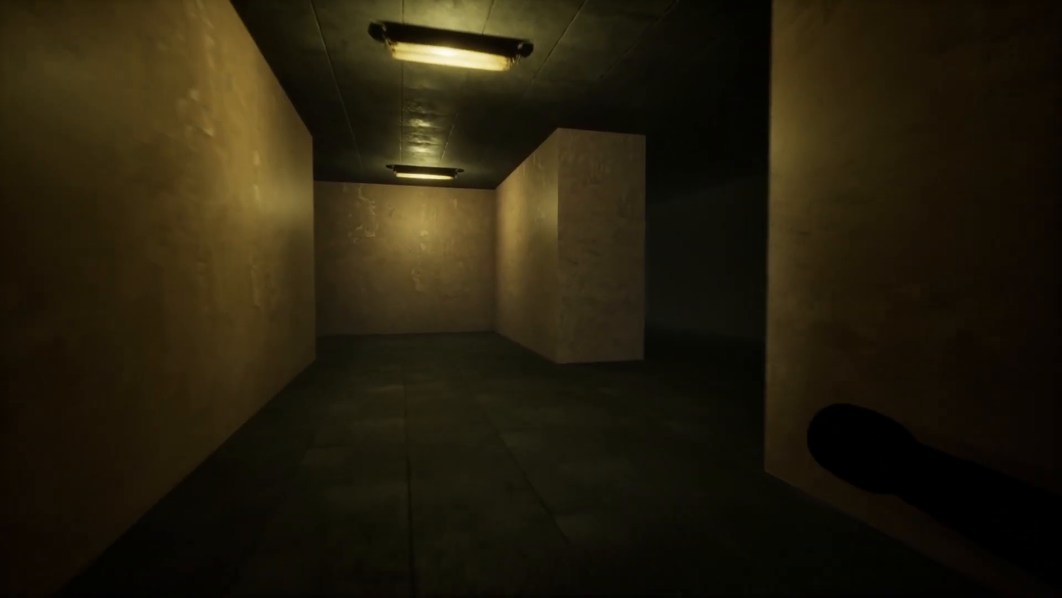
key("w")
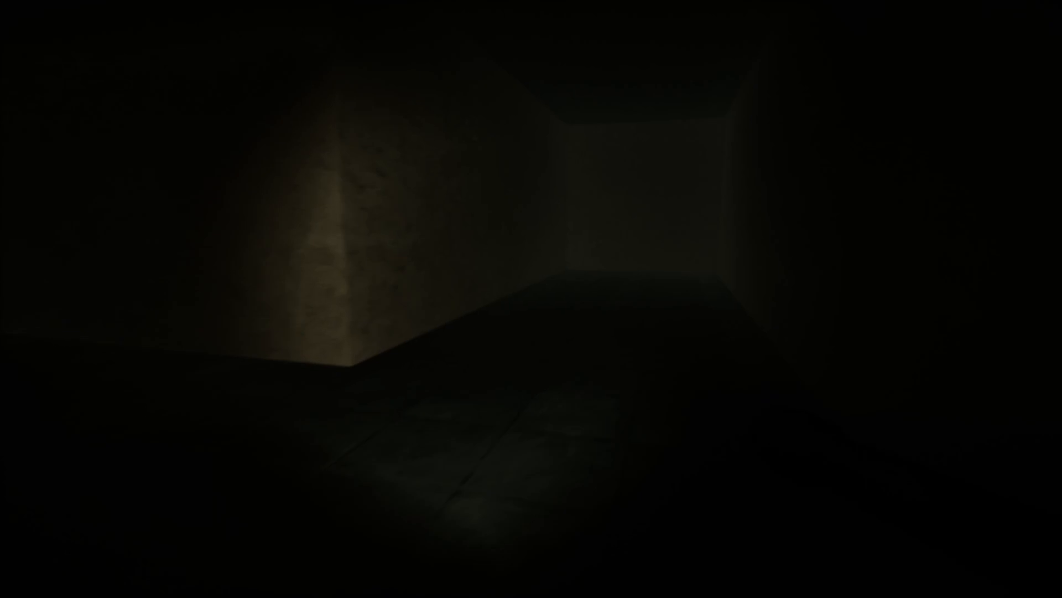
key("w")
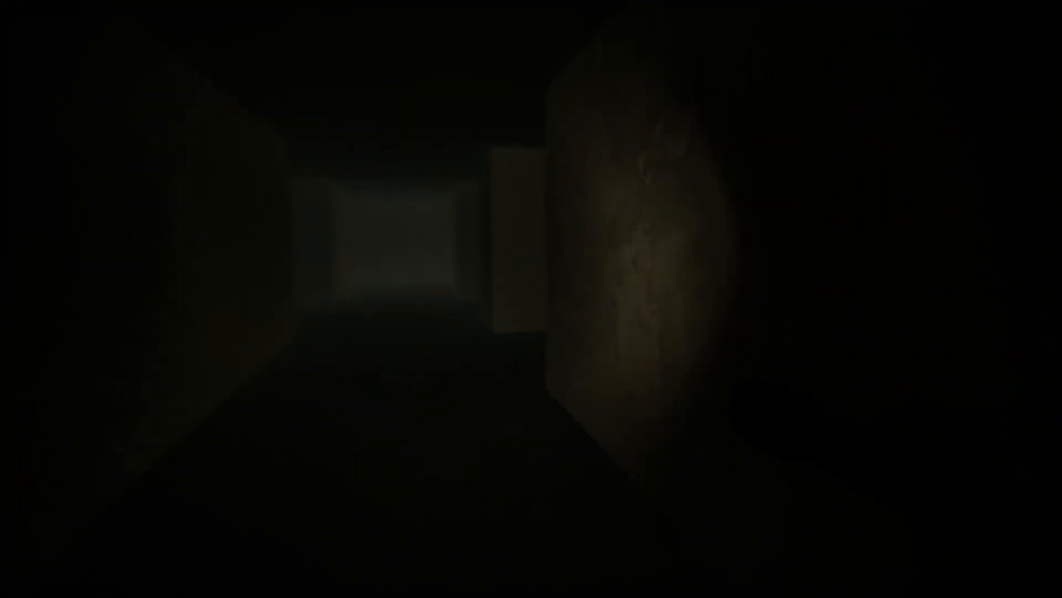
key("w")
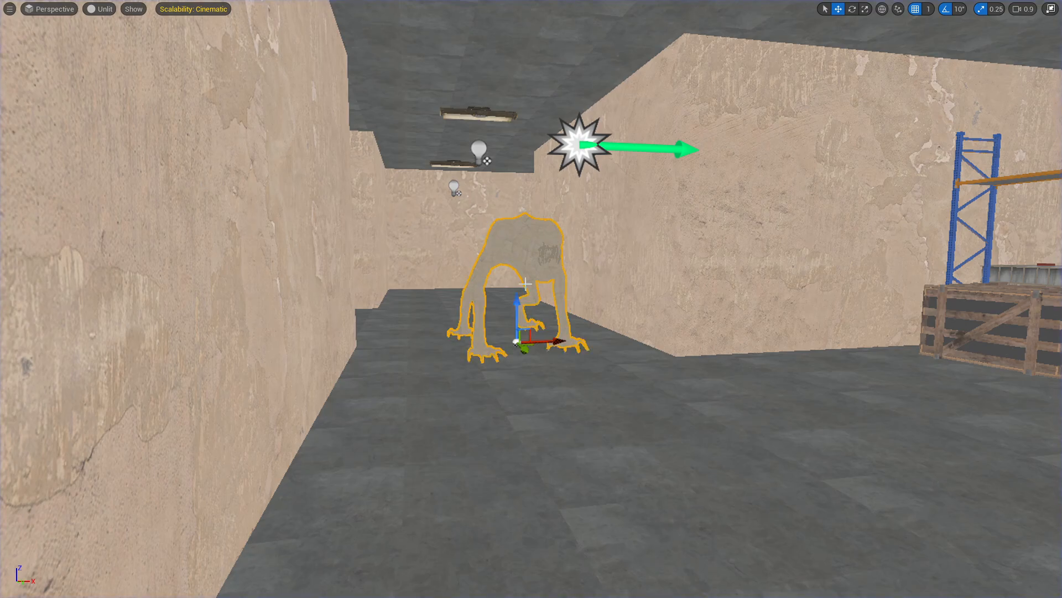
Step: Leave the full-screen viewport, frame the creature in the corridor, and set the viewport's view mode to Lit
key("F11")
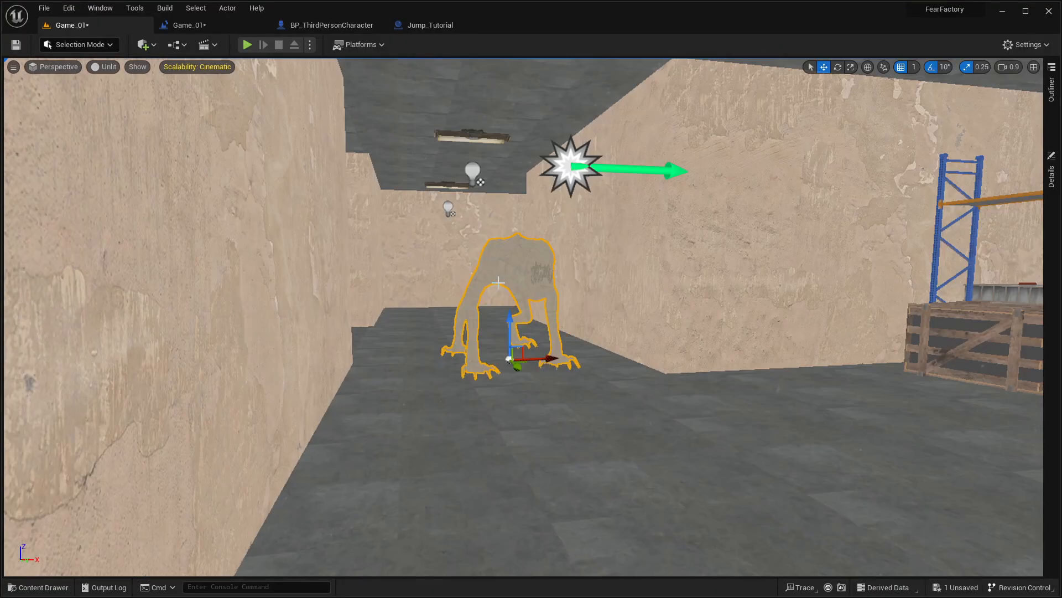
key("F11")
key("F11")
key("w")
right_click_drag(501, 286, 520, 338)
left_click_drag(457, 341, 408, 230)
key("f")
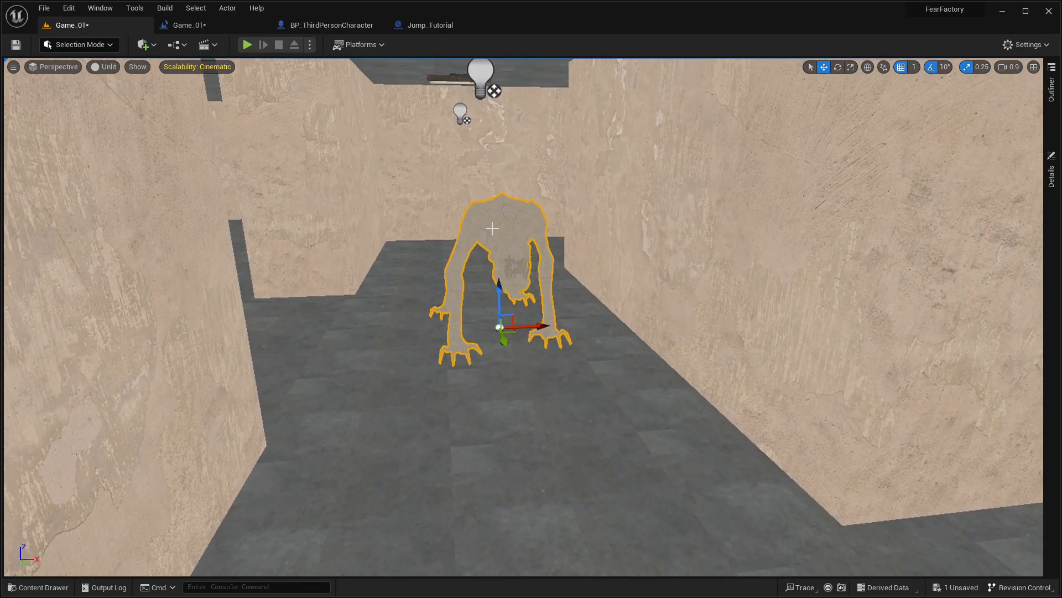
left_click(111, 67)
left_click(128, 97)
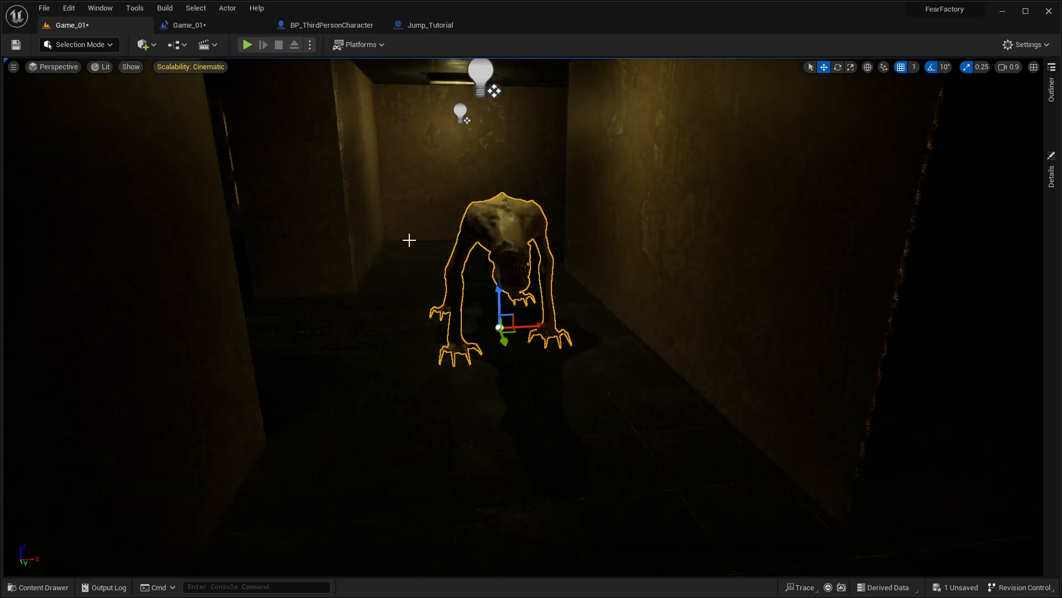
Step: Move the creature along the Y axis farther back down the lit corridor, toward the end wall
key("w")
right_click_drag(410, 241, 451, 229)
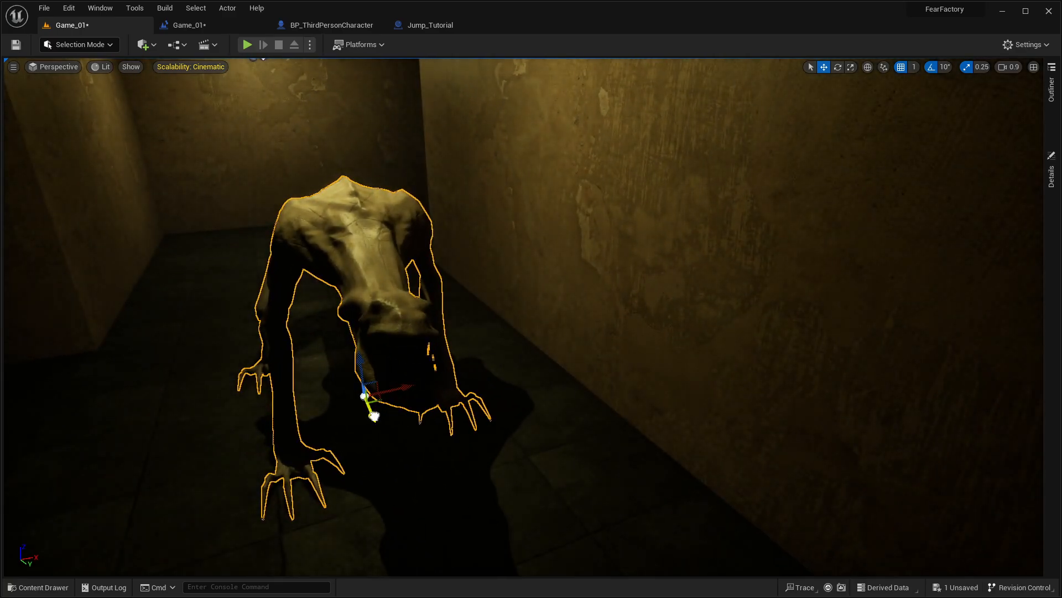
left_click_drag(374, 416, 344, 361)
key("s")
right_click_drag(344, 361, 332, 338)
Step: Play-test from the dark hallway beside the corridor, looking around the corner at the creature, and stop the session
right_click_drag(381, 232, 405, 232)
key("a")
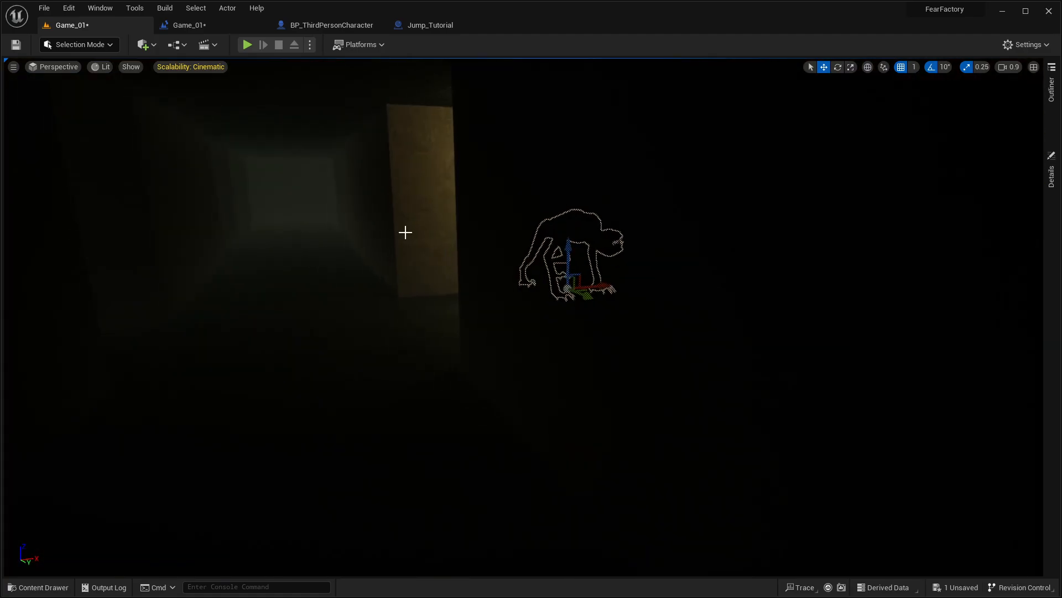
key("alt+p")
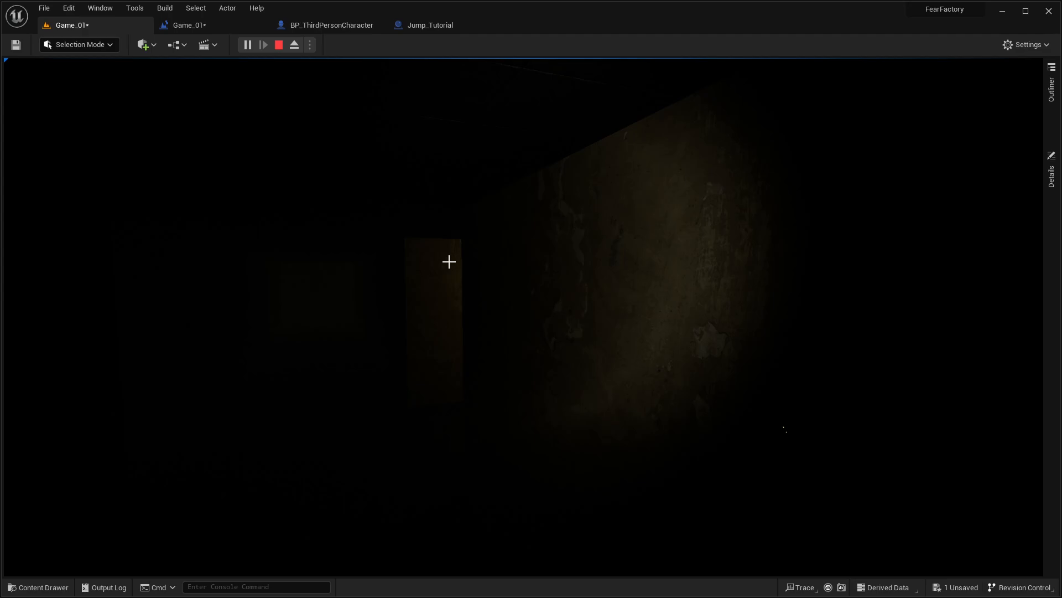
left_click(659, 249)
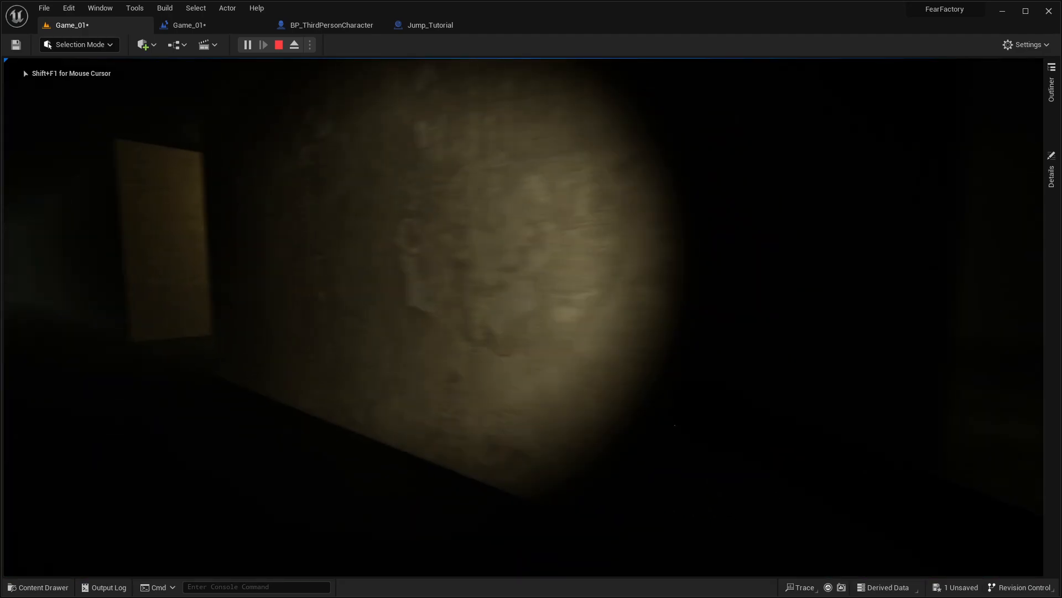
key("d")
key("w")
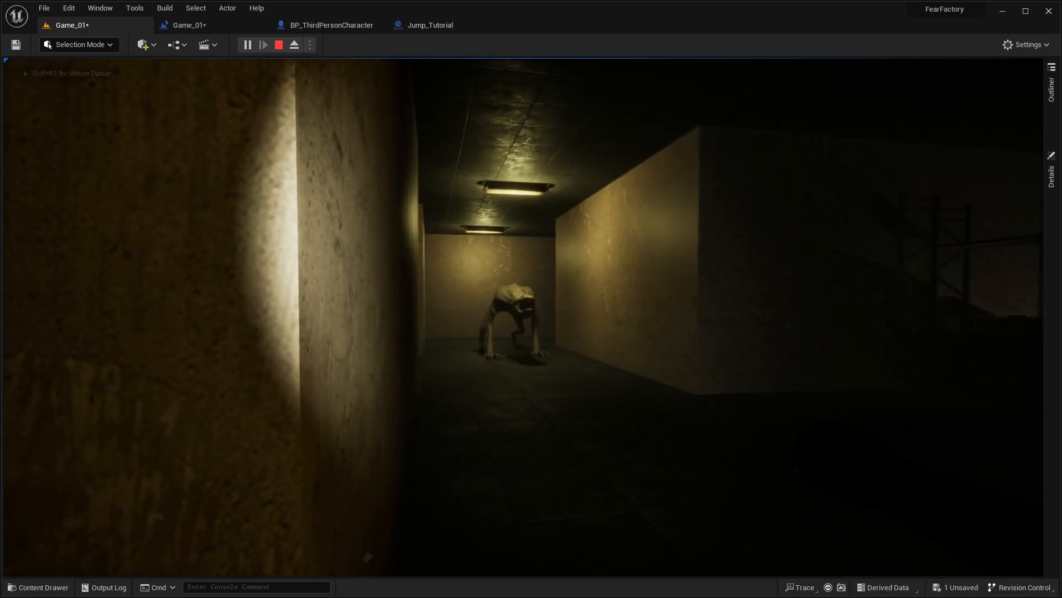
key("Escape")
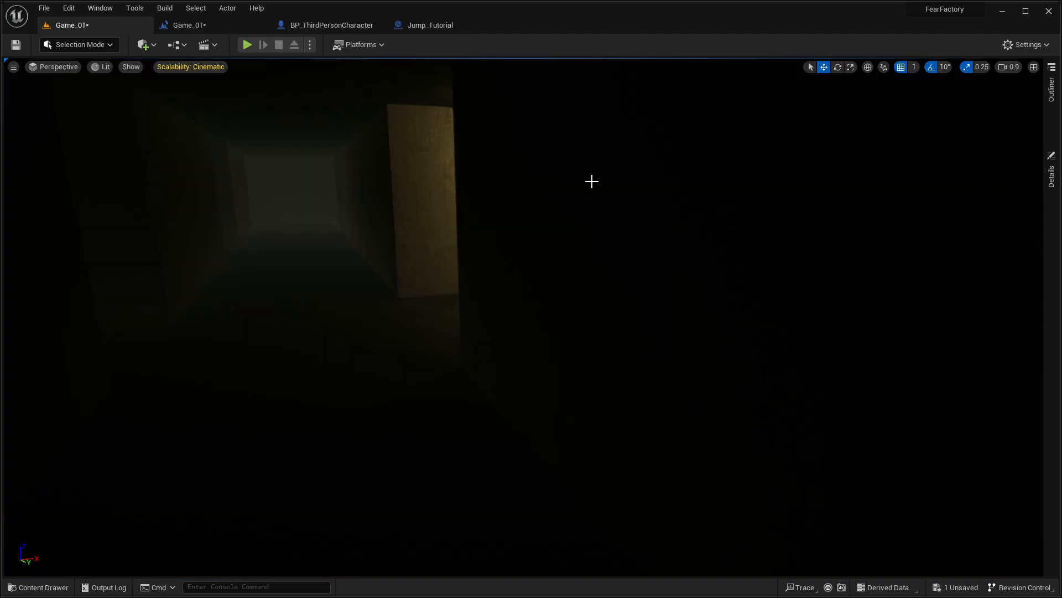
Step: Set the viewport's view mode to Unlit and look through the hallway and the neighbouring rooms
right_click_drag(452, 261, 603, 260)
key("w")
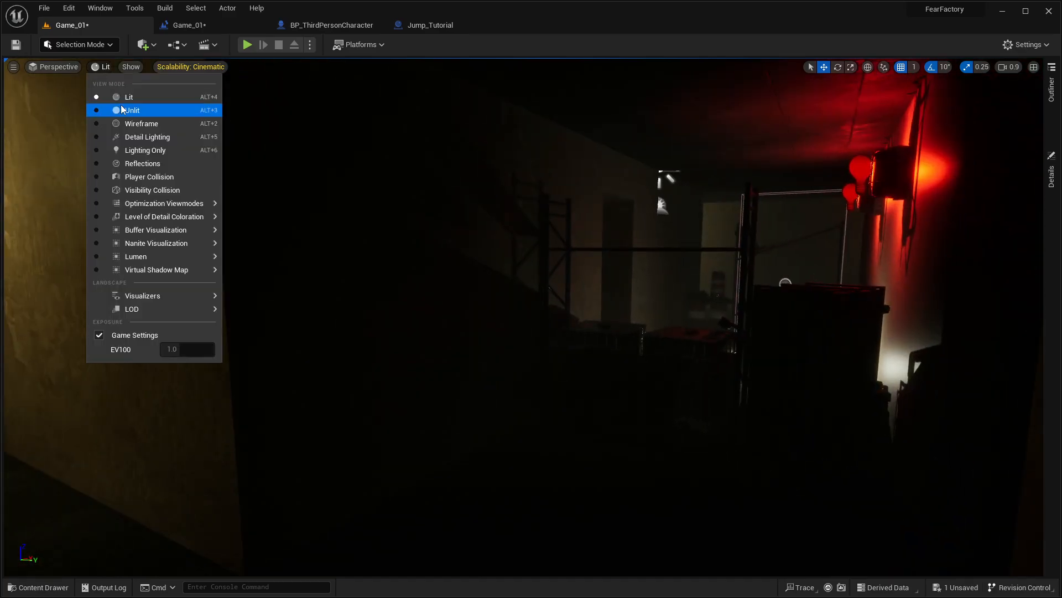
left_click(123, 110)
mouse_move(420, 260)
right_mouse_down()
mouse_move(487, 271)
mouse_move(819, 271)
mouse_move(260, 276)
mouse_move(222, 252)
mouse_move(431, 255)
mouse_move(343, 252)
right_mouse_up()
key("w")
key("w")
key("w")
key("w")
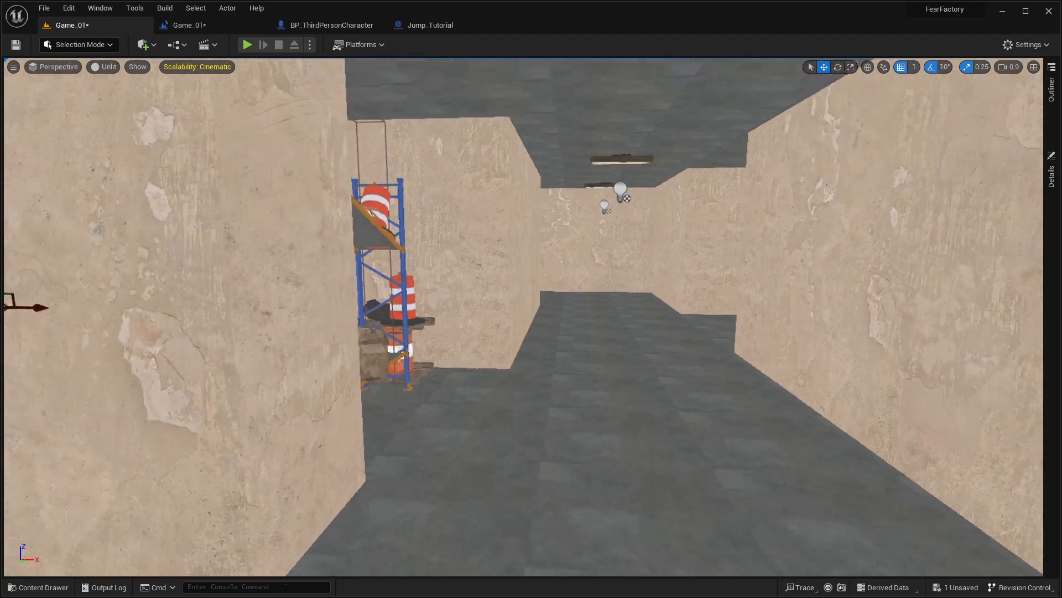
Step: Examine the maze's overall layout from above its roof and from outside its walls
key("w")
right_click_drag(343, 252, 171, 200)
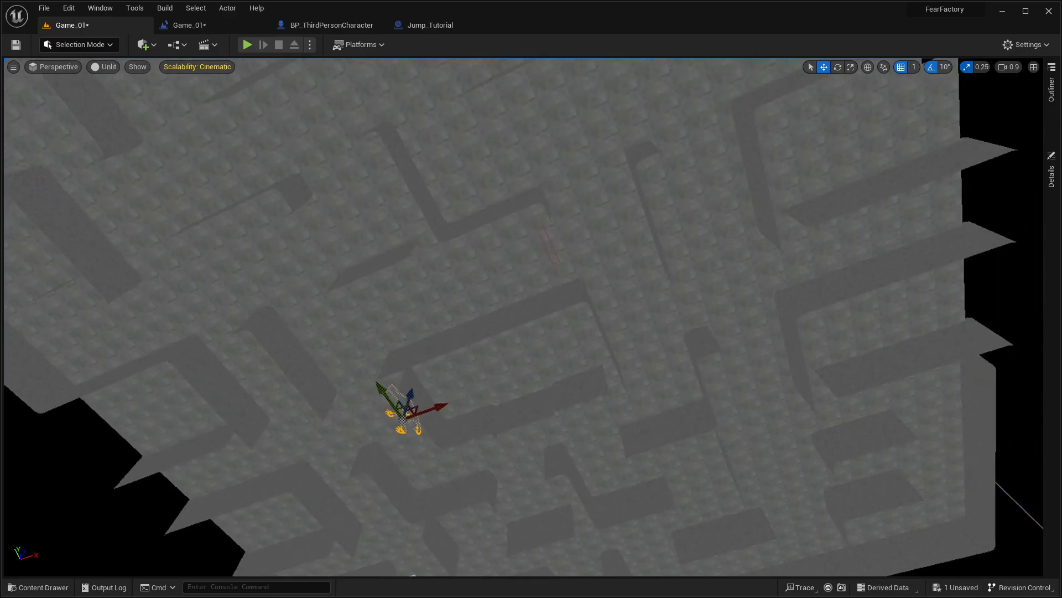
key("d")
key("s")
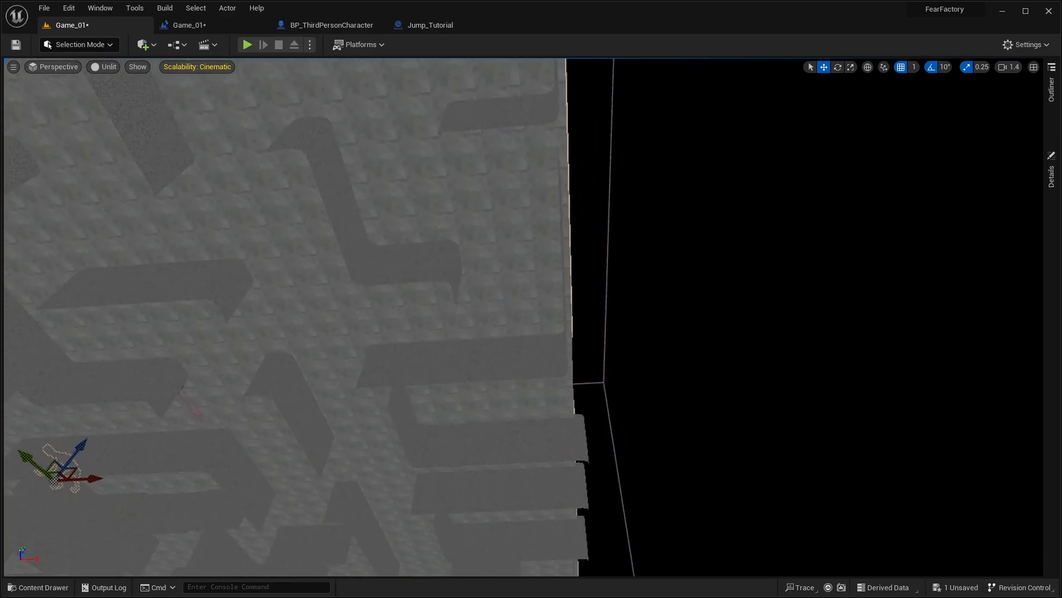
key("w")
right_click_drag(523, 316, 293, 503)
key("w")
key("s")
key("s")
key("a")
Step: Select the MAZE mesh and open it for PolyGroup editing in Modeling mode
left_click(538, 350)
right_click_drag(539, 350, 658, 332)
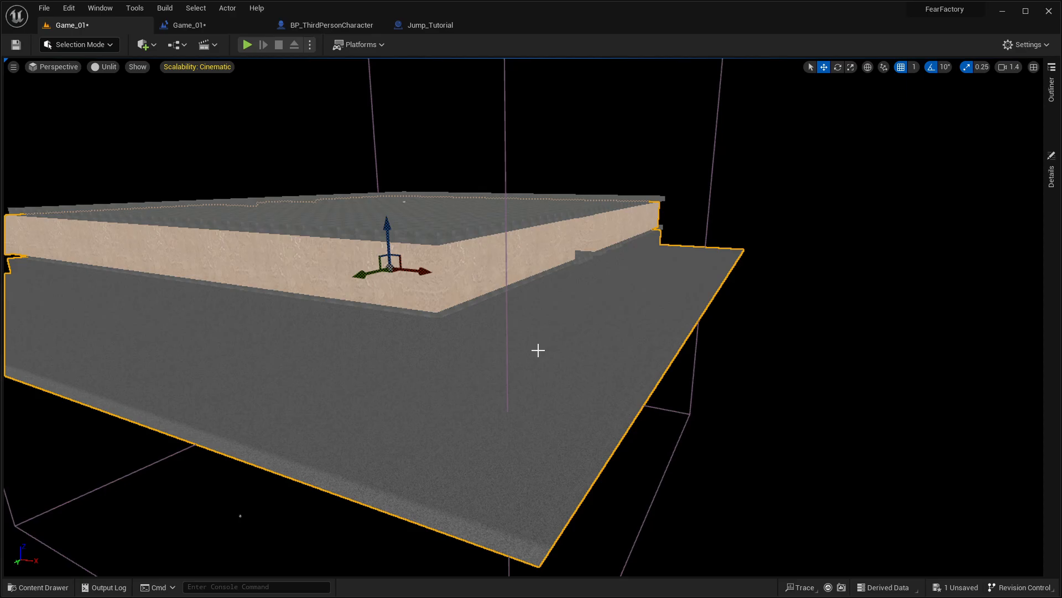
key("w")
right_click_drag(553, 272, 388, 274)
key("shift+5")
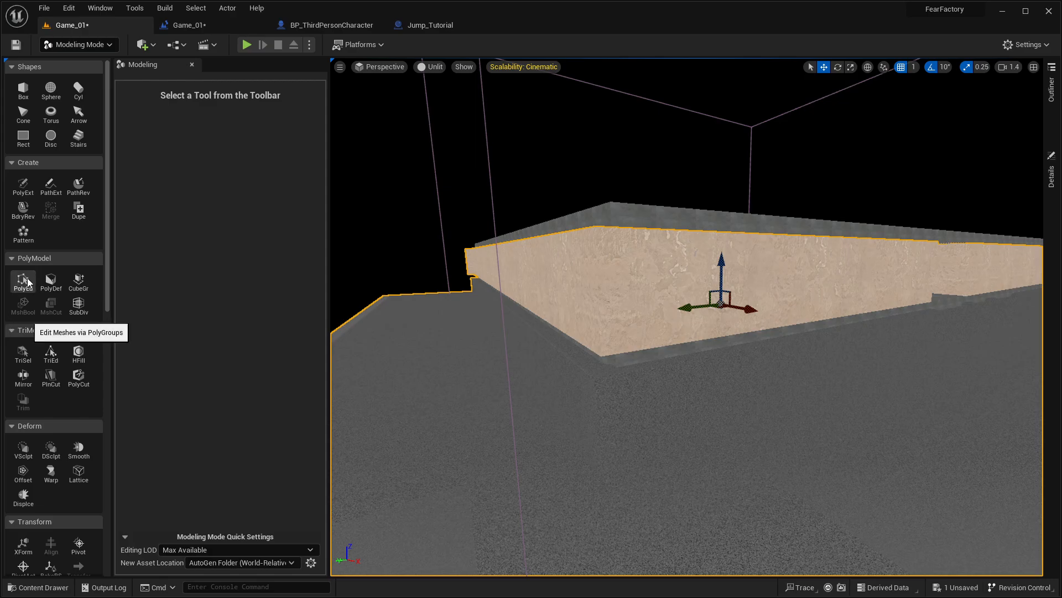
scroll(52, 446, "down", 5)
scroll(53, 433, "up", 5)
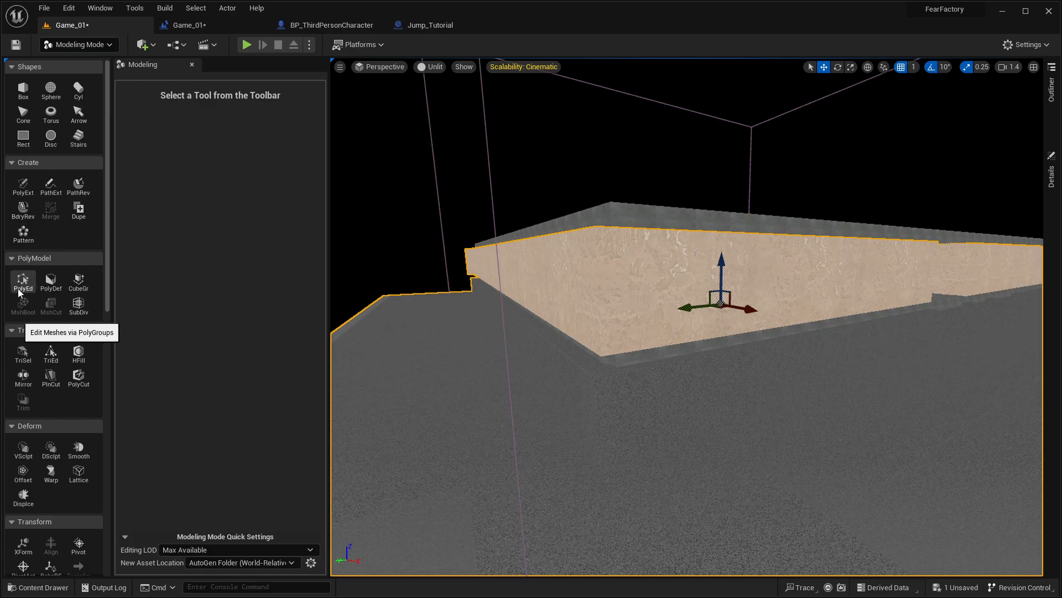
scroll(44, 254, "down", 4)
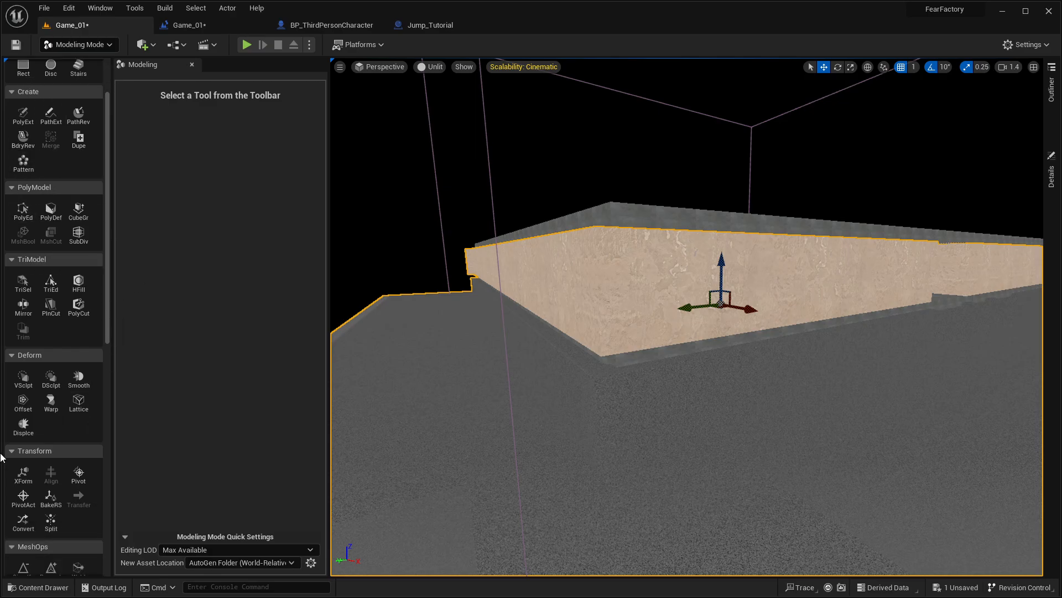
scroll(69, 464, "down", 6)
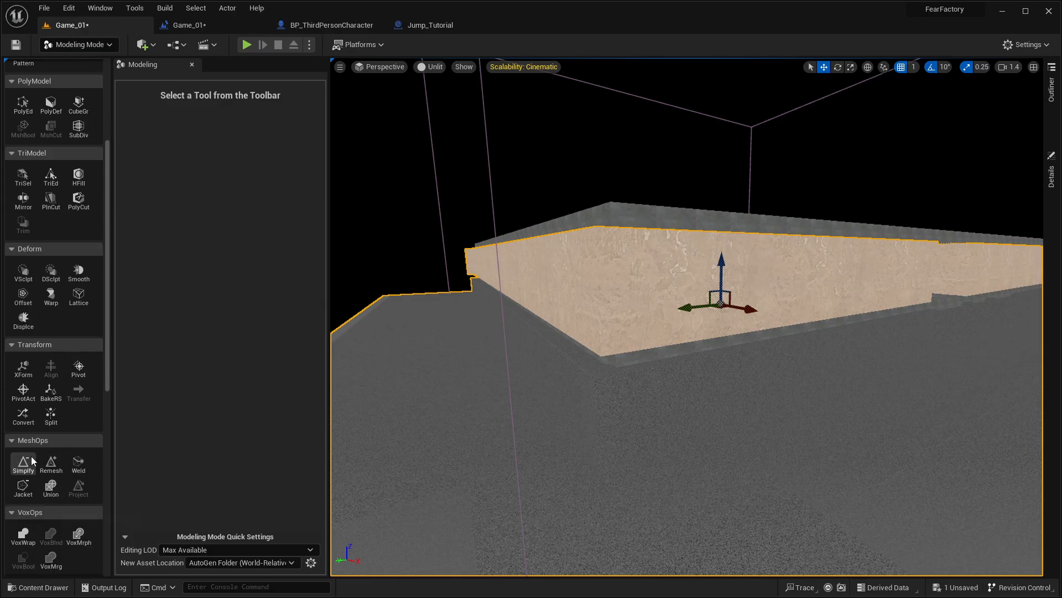
scroll(32, 460, "up", 8)
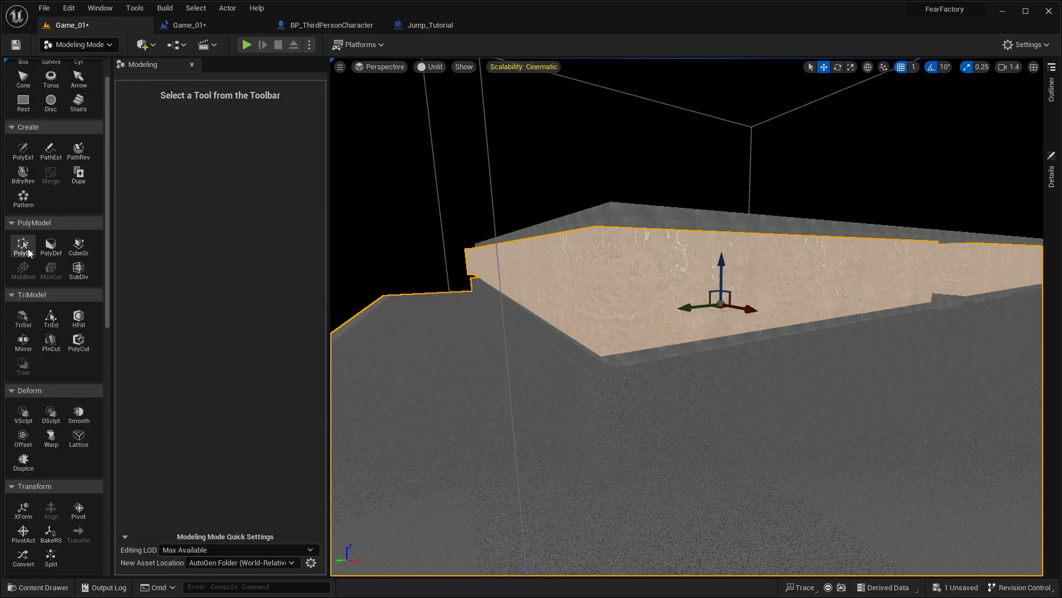
left_click(29, 252)
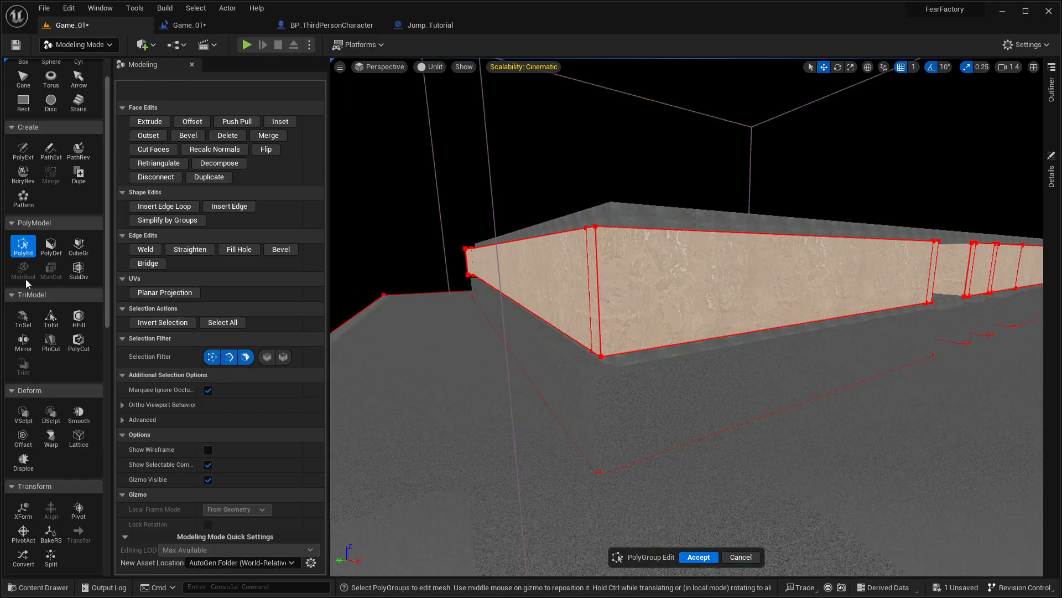
Step: Try the Cube Grid tool on a rectangle of ground cells outside the maze, discard the changes, and return to Selection mode
left_click(79, 245)
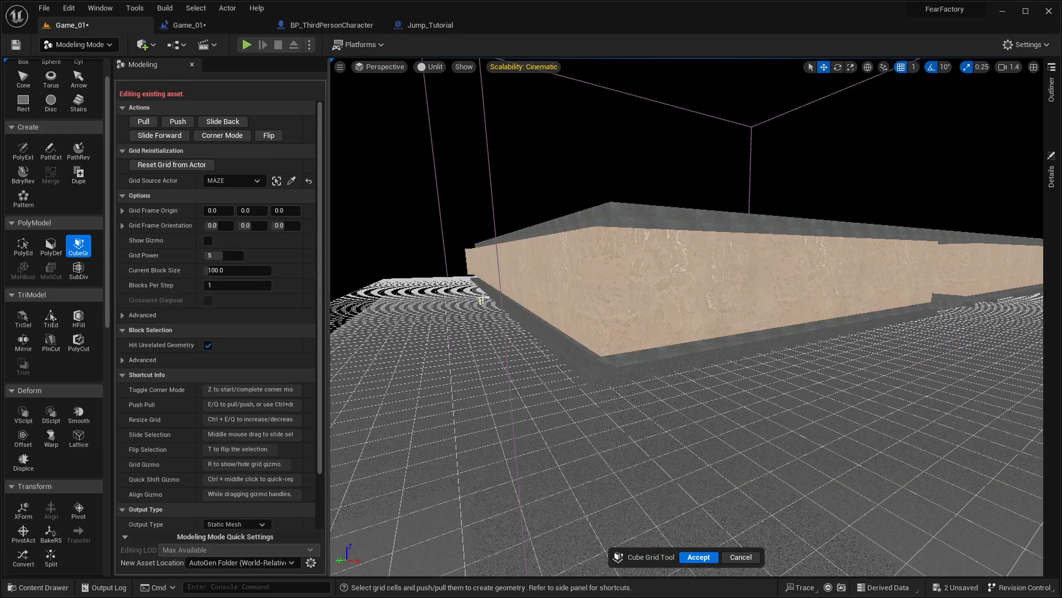
right_click_drag(481, 274, 477, 280)
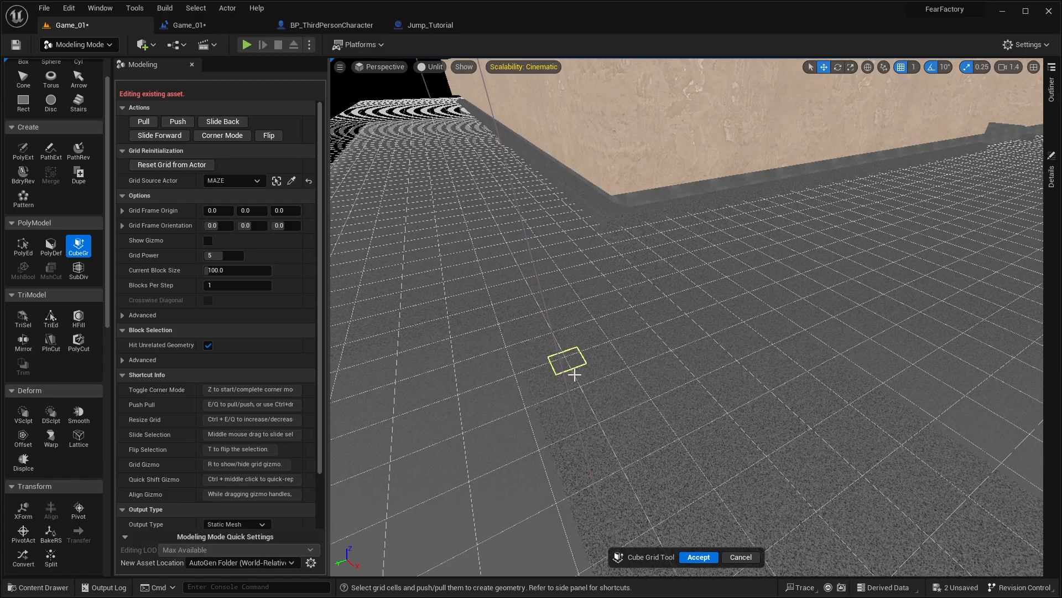
left_click_drag(578, 374, 792, 466)
right_click_drag(748, 388, 821, 347)
key("e")
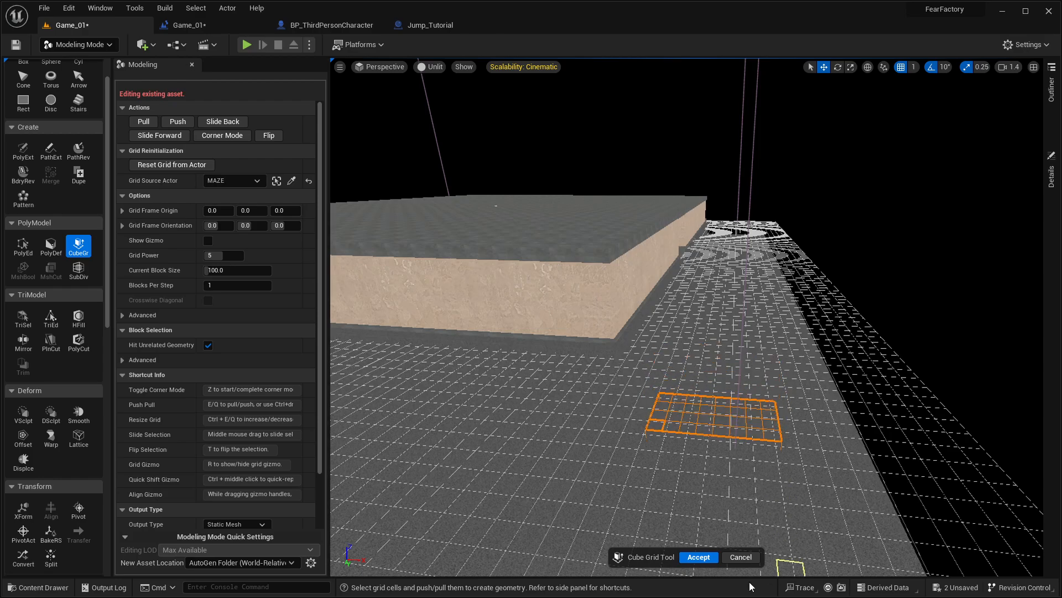
left_click(744, 560)
left_click(661, 327)
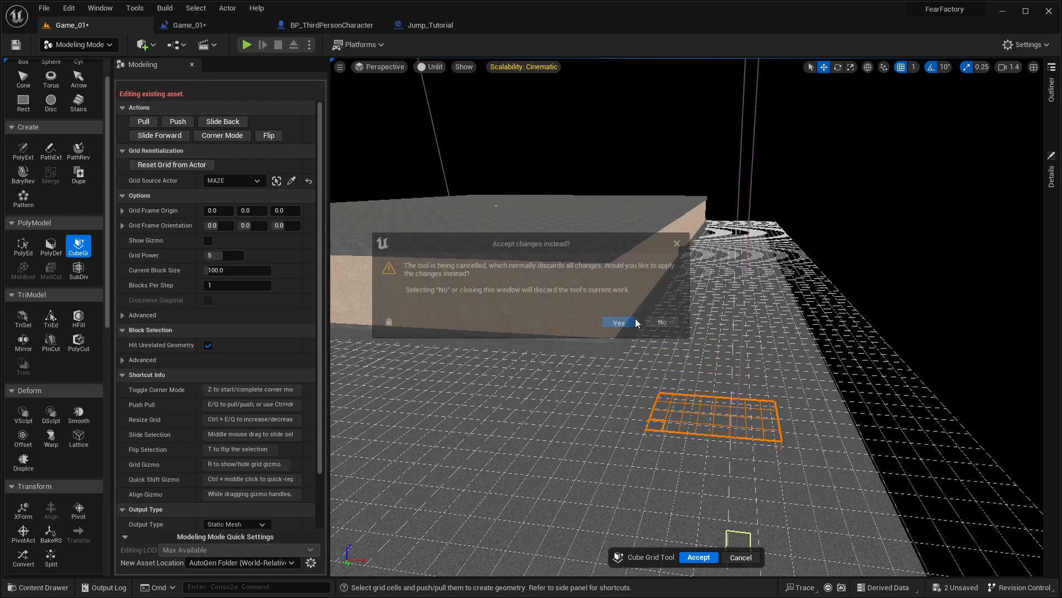
key("shift+1")
Step: Go back inside the maze and look over the corridor junction near the creature
key("w")
right_click_drag(491, 268, 254, 271)
key("w")
right_click_drag(410, 271, 589, 368)
key("s")
key("w")
key("s")
key("w")
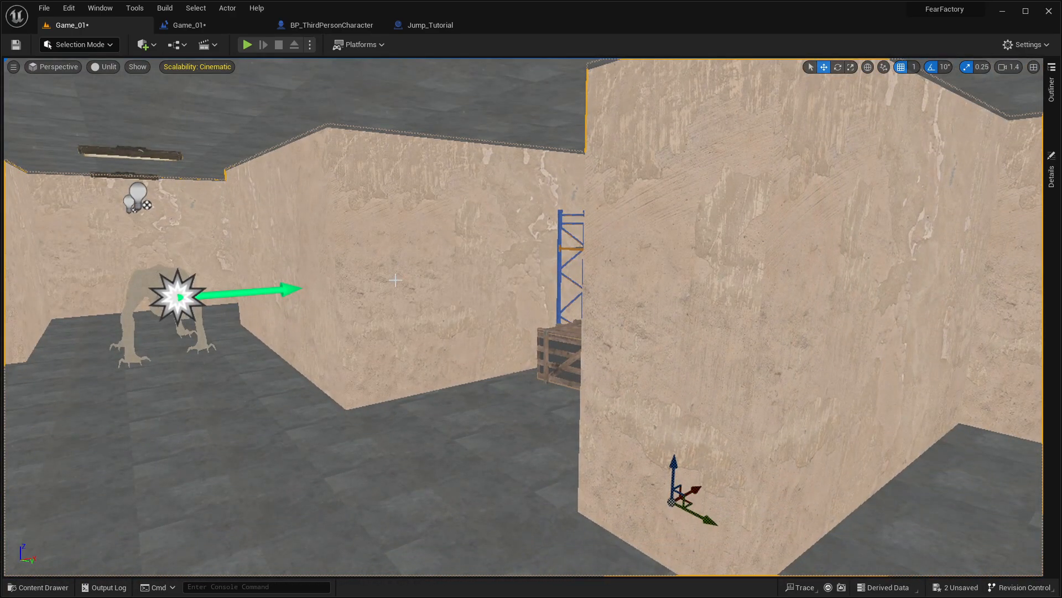
key("ctrl+space")
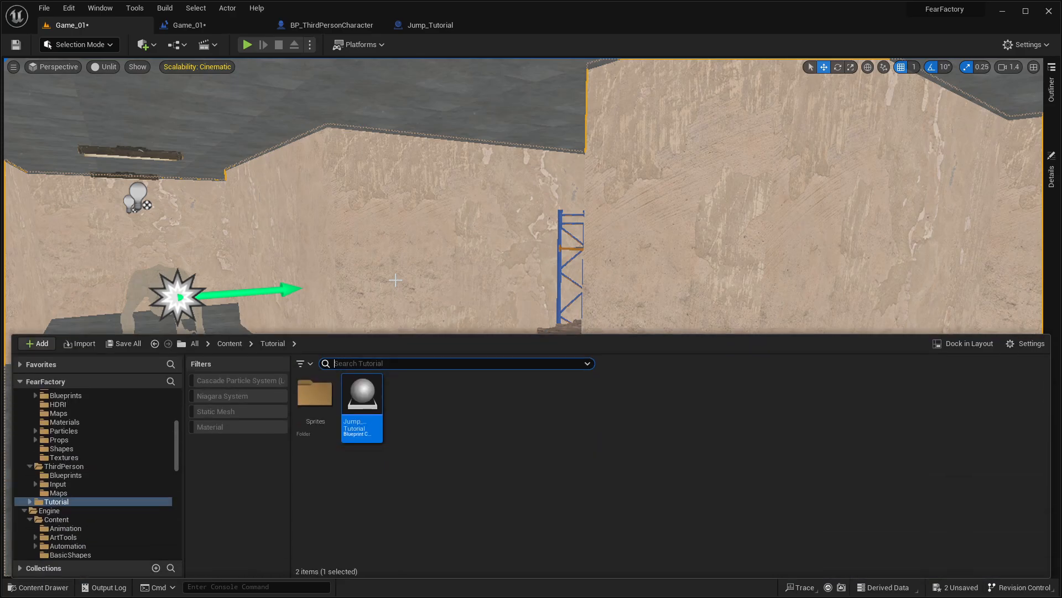
key("ctrl+space")
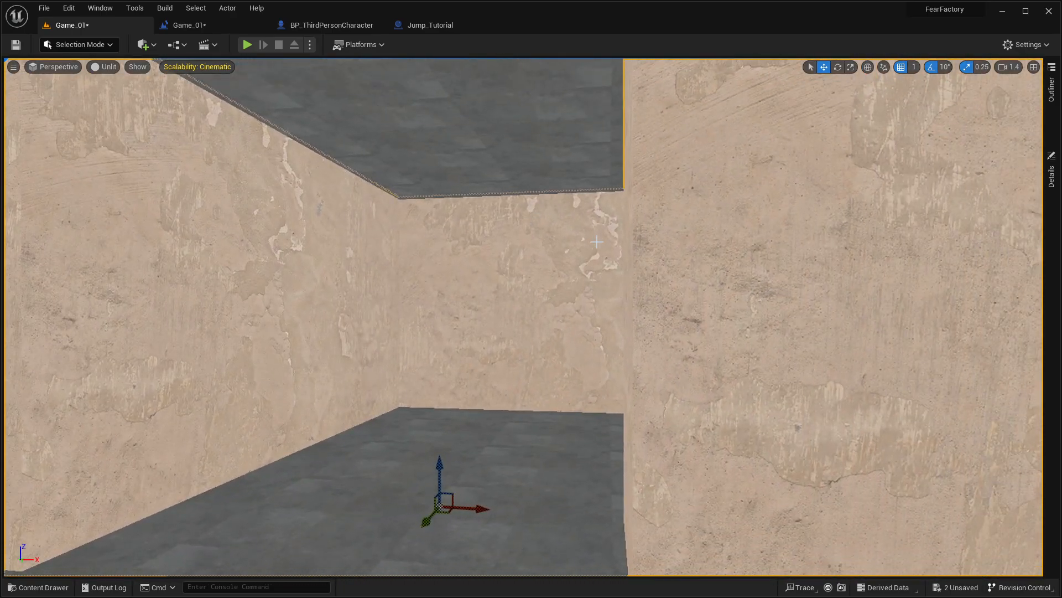
Step: Inspect the adjoining corridor walls and view the creature up close
right_click_drag(302, 221, 543, 285)
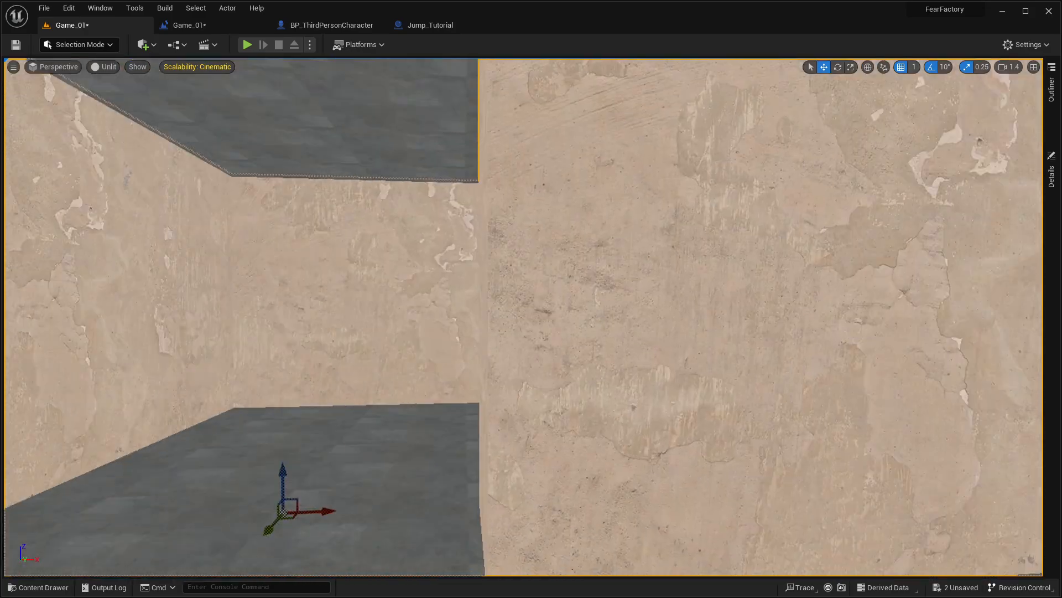
key("w")
key("w")
key("s")
key("s")
key("w")
key("w")
key("s")
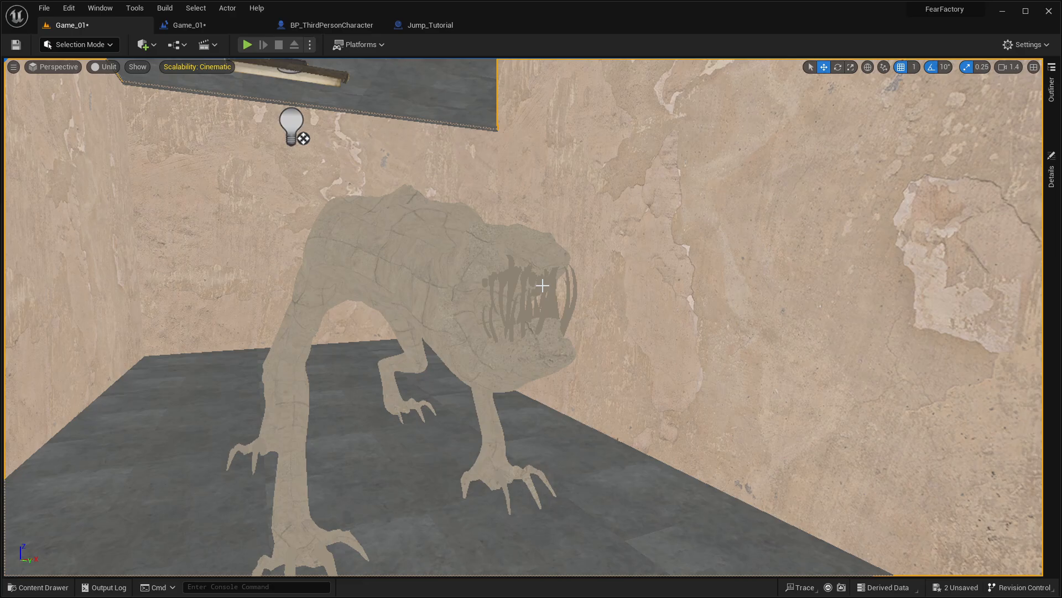
Step: Save the unsaved Game_01 level and MAZE mesh
left_click(936, 588)
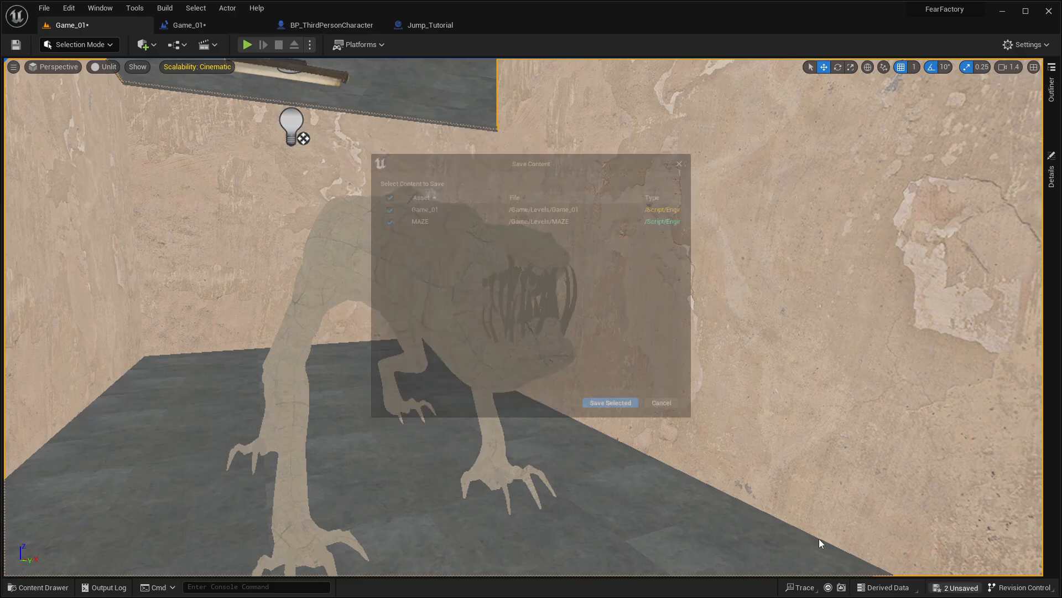
left_click(619, 417)
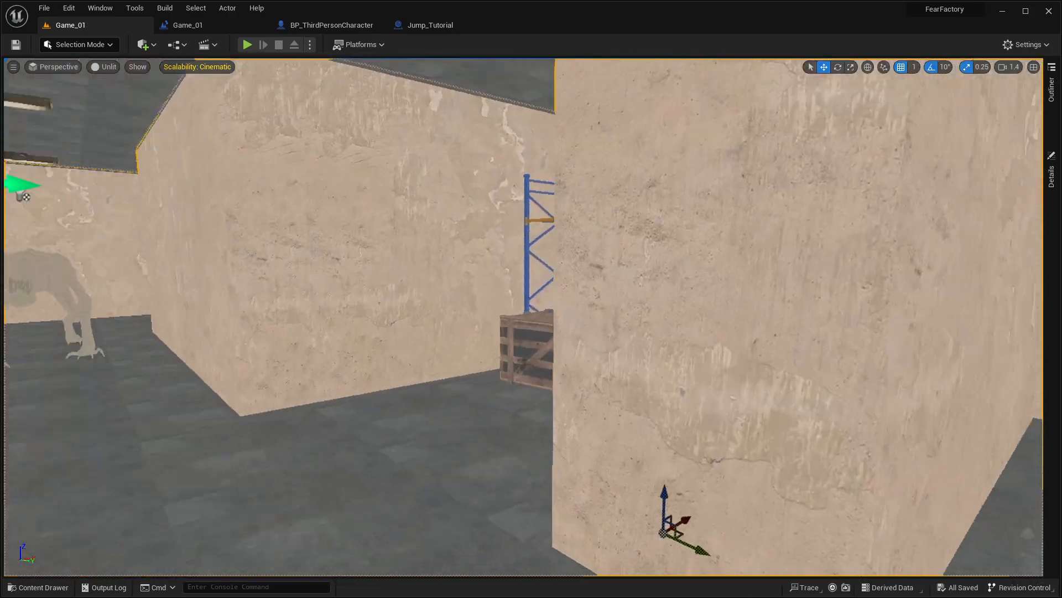
Step: View the creature up close under the corridor light with the viewport in Lit mode
key("w")
right_click_drag(524, 316, 481, 318)
key("s")
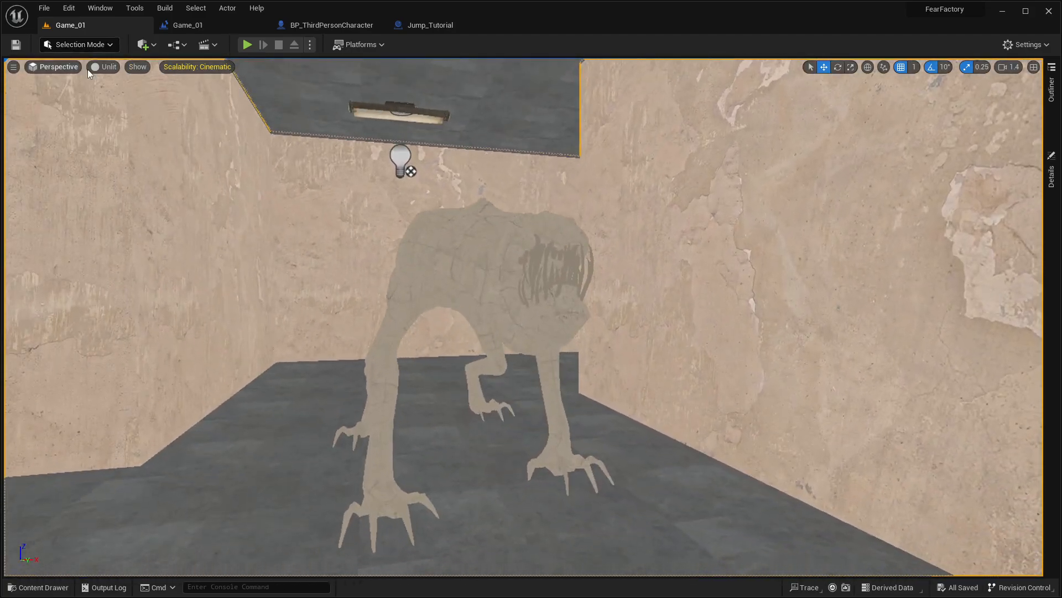
left_click(104, 66)
left_click(127, 85)
key("a")
right_click_drag(483, 205, 531, 236)
key("w")
key("s")
Step: Turn on the viewport's FPS display and set the view mode to Unlit
left_click(56, 66)
left_click(55, 67)
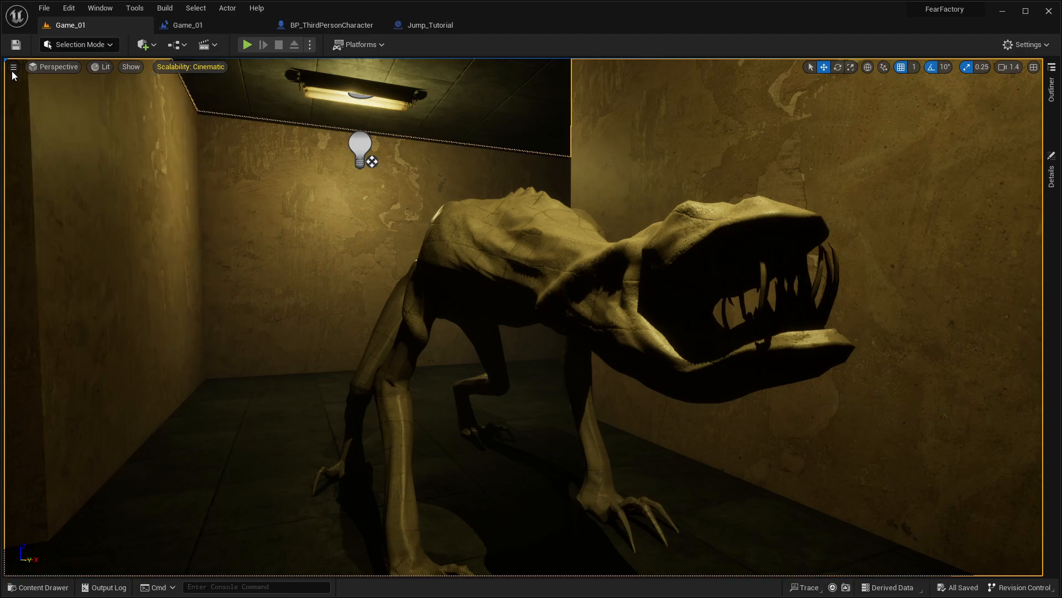
left_click(13, 67)
left_click(22, 117)
left_click(22, 131)
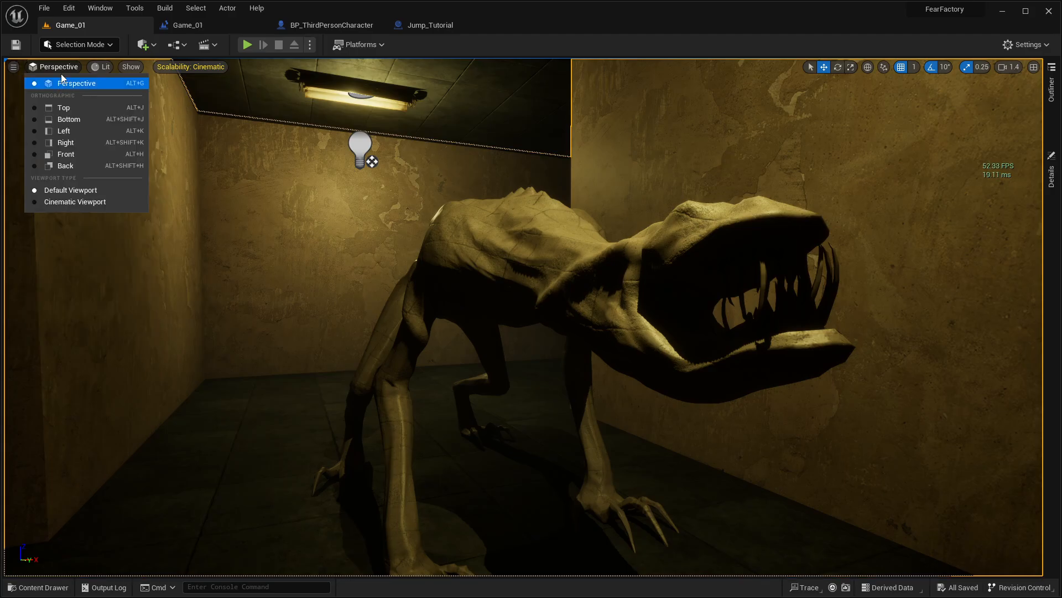
left_click(98, 72)
left_click(98, 72)
left_click(113, 110)
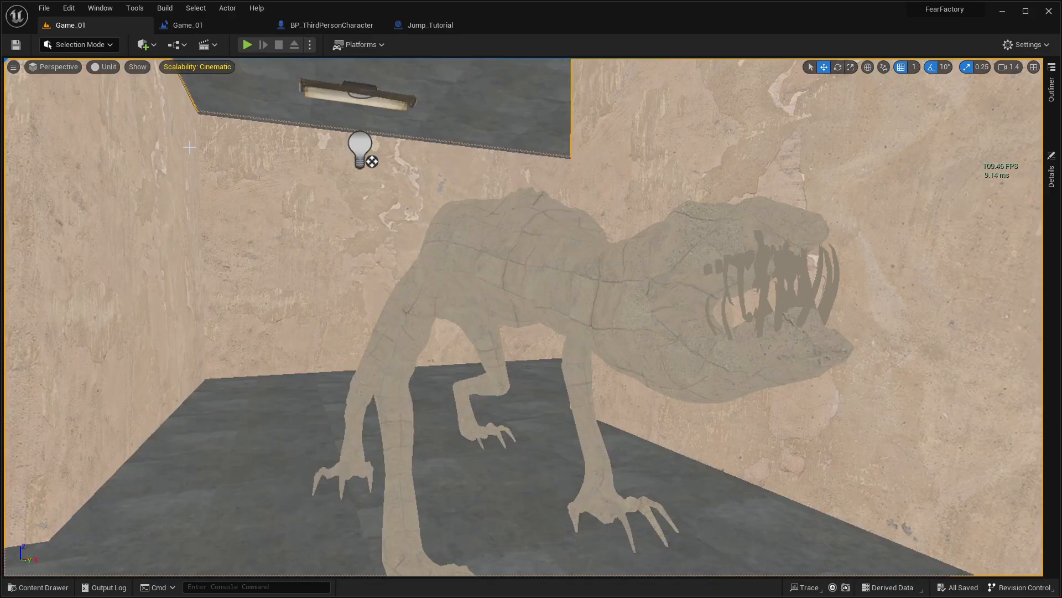
Step: Select the dust emitter on the floor near the crates and open its P_Ambient_Dust particle system
right_click_drag(354, 249, 470, 294)
right_click_drag(434, 171, 434, 171)
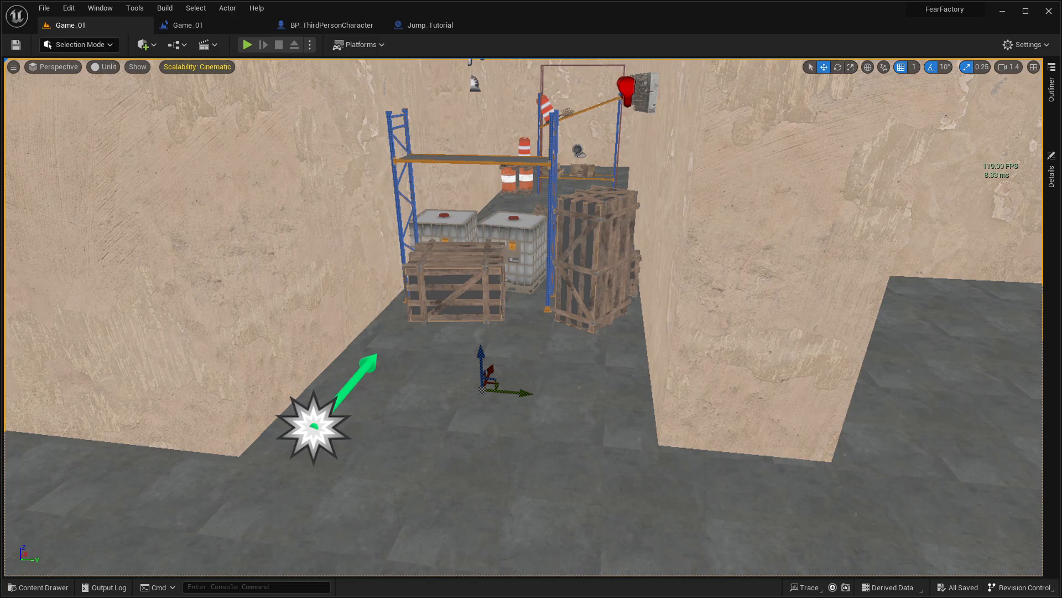
left_click(313, 427)
right_click(313, 427)
left_click(368, 164)
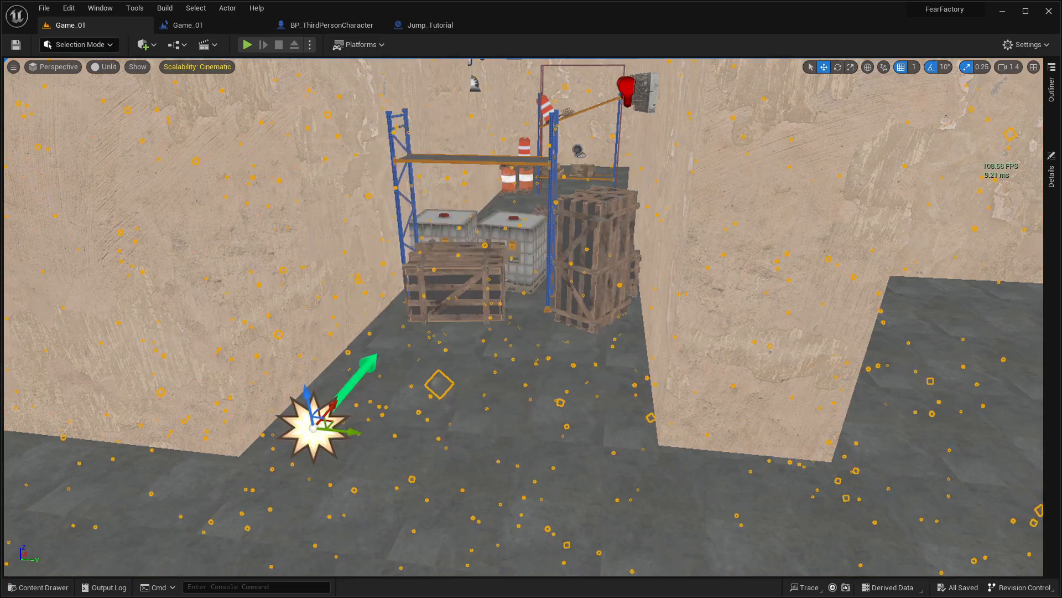
right_click_drag(368, 164, 257, 226)
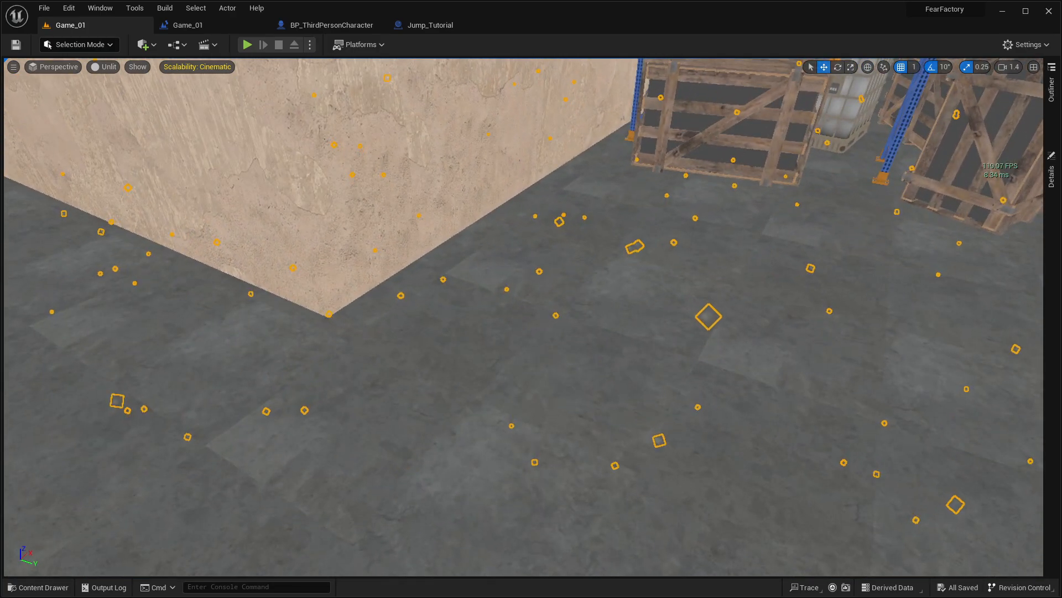
scroll(448, 334, "down", 8)
right_click(481, 324)
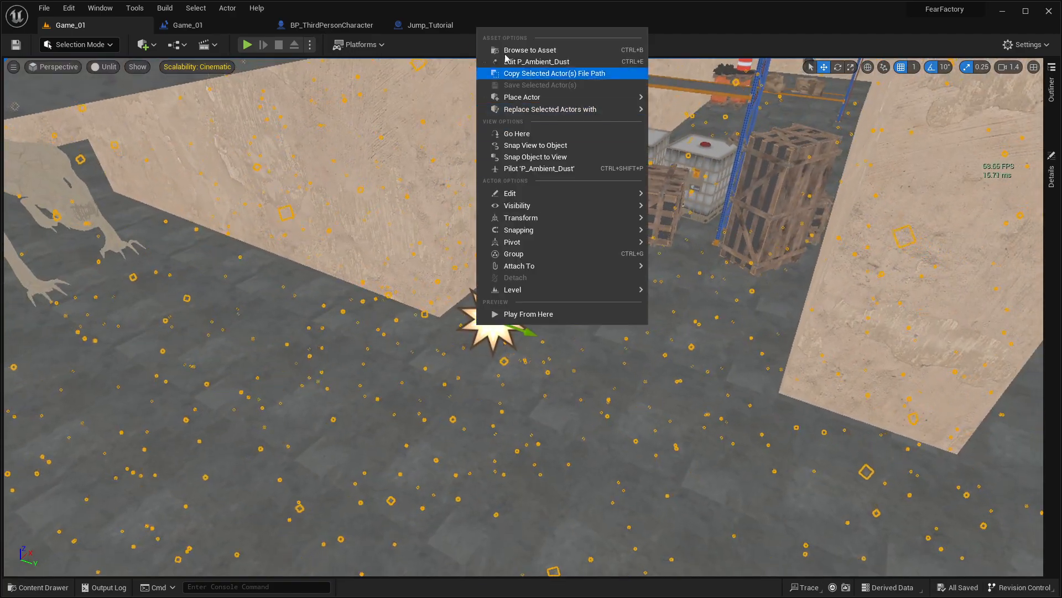
left_click(530, 49)
double_click(365, 422)
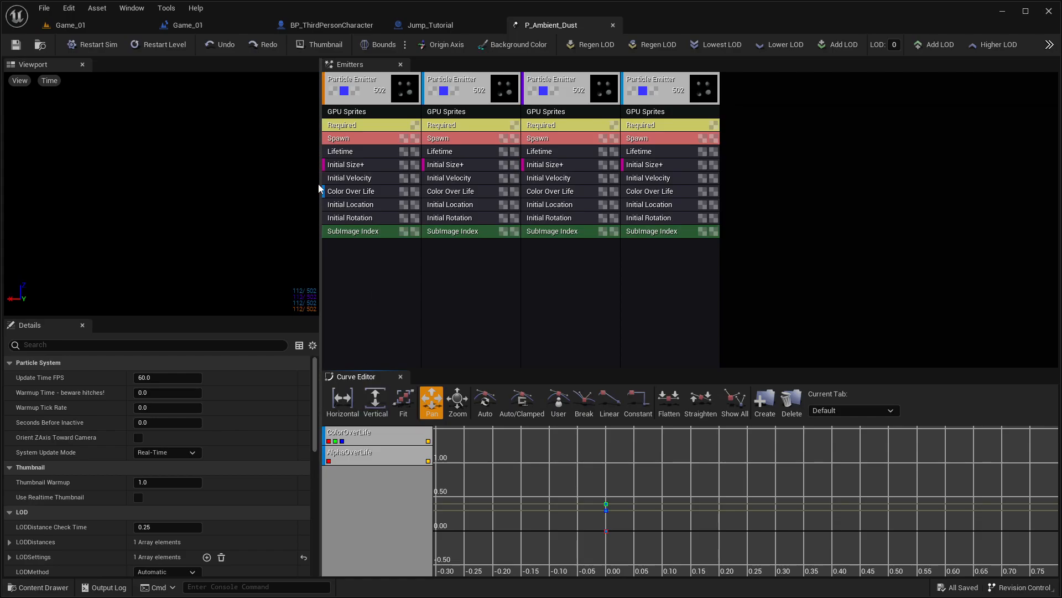
Step: Examine the first emitter's Initial Size module, close the P_Ambient_Dust editor, and look over the dust in the Game_01 corridor
scroll(580, 493, "up", 3)
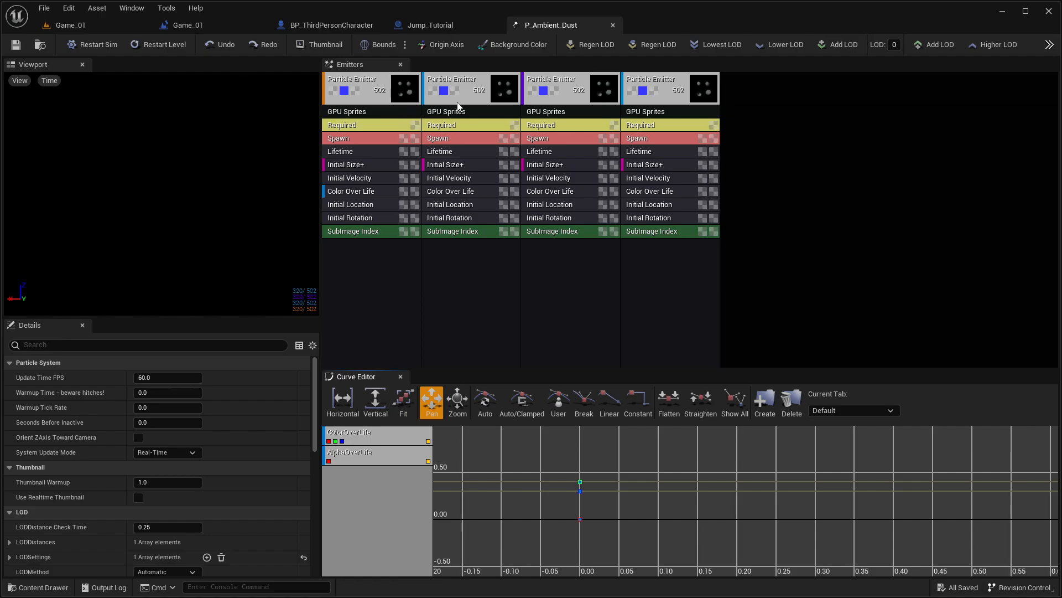
left_click(361, 165)
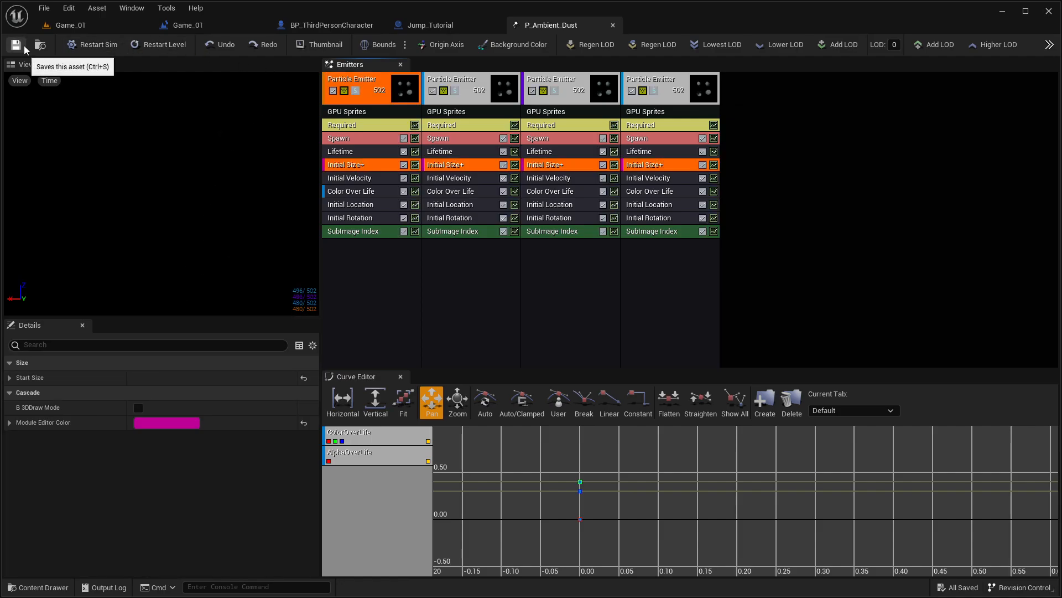
left_click(78, 22)
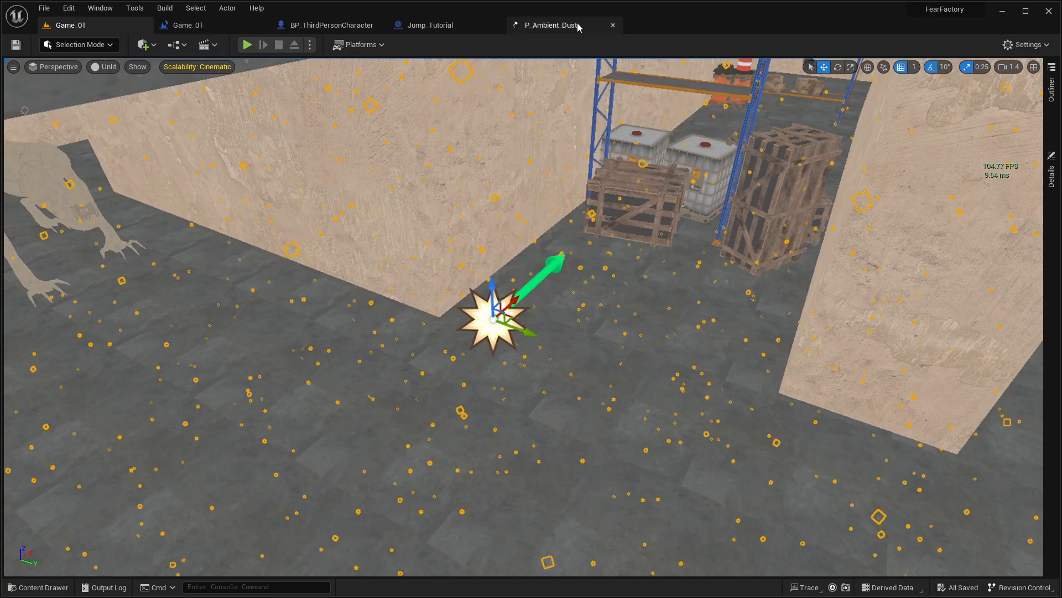
left_click(612, 26)
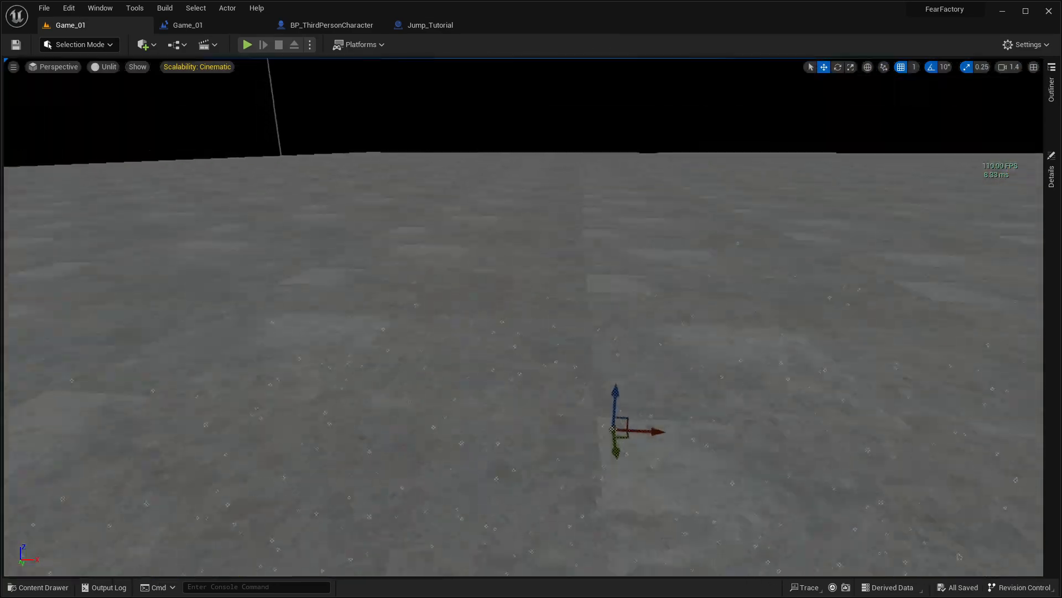
right_click_drag(523, 317, 526, 348)
mouse_move(486, 297)
right_mouse_down()
mouse_move(442, 321)
mouse_move(485, 297)
right_mouse_up()
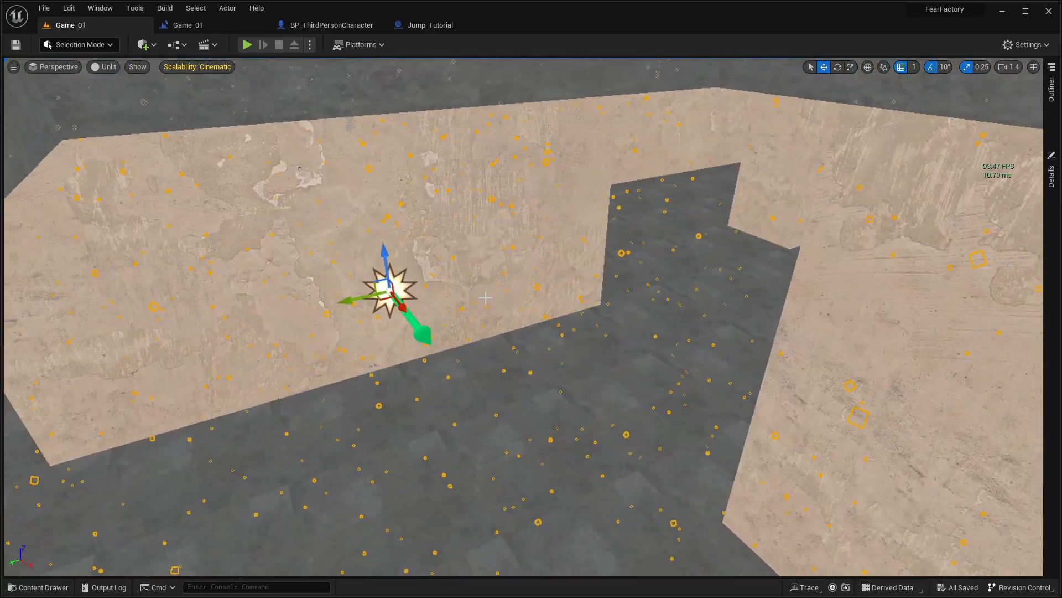
Step: Place copies of the dust emitter along the corridors around the creature
right_click_drag(610, 298, 601, 258)
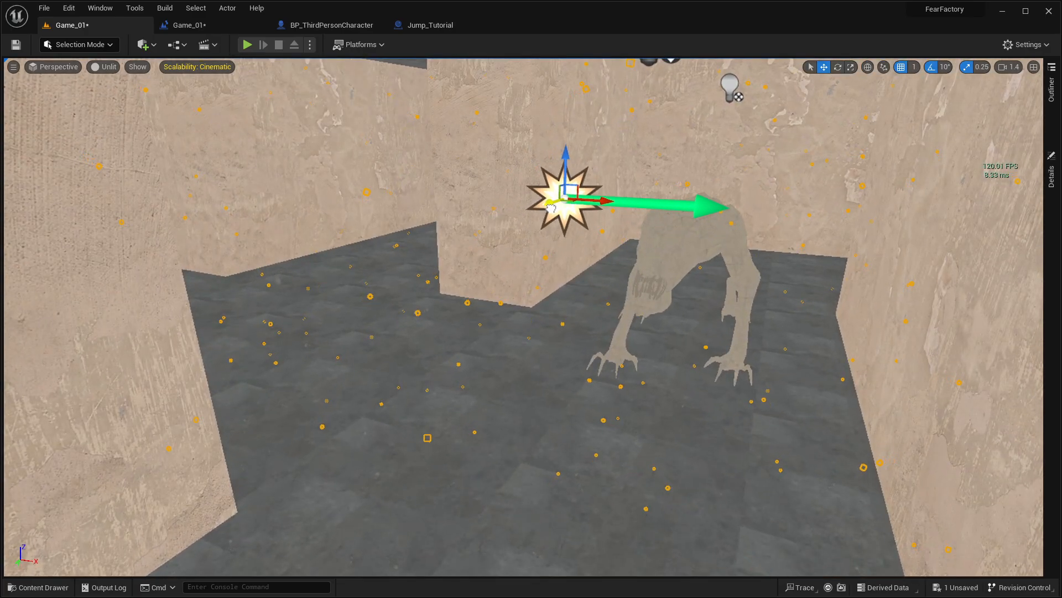
left_click_drag(670, 173, 671, 169, "alt")
right_click_drag(672, 170, 682, 263)
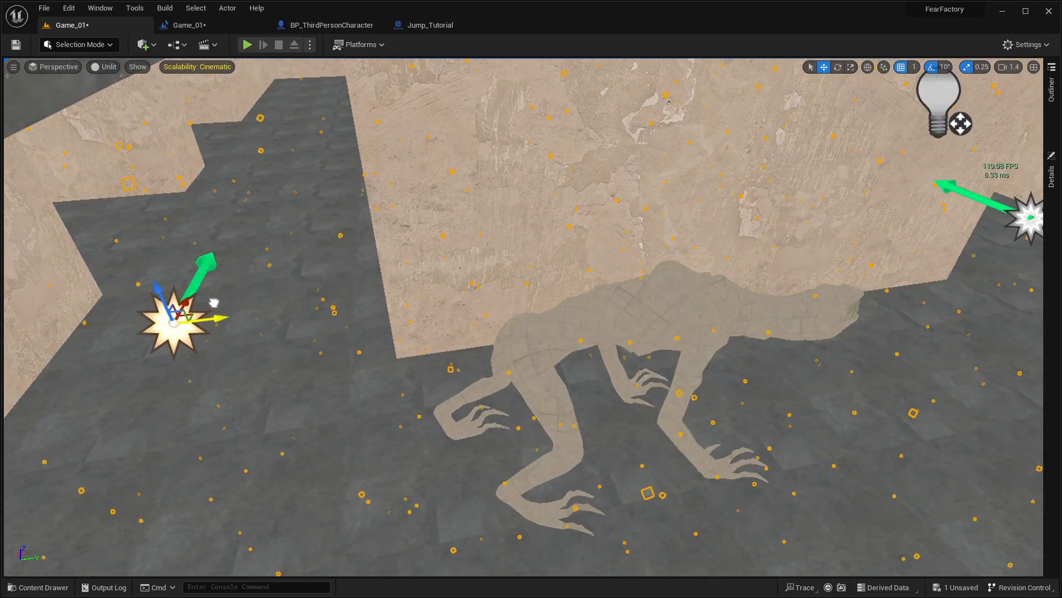
right_click_drag(214, 302, 491, 216)
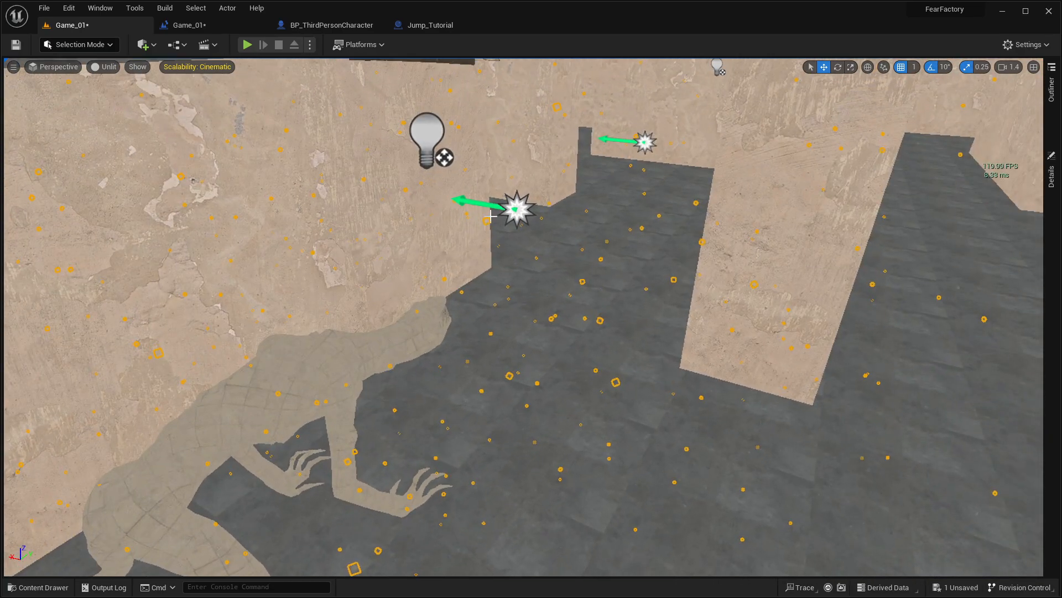
Step: Select the dust emitter farther down the corridor and reposition it across the level's floor plan, working from above the ceiling
left_click(650, 144)
key("e")
right_click_drag(651, 143, 588, 277)
key("w")
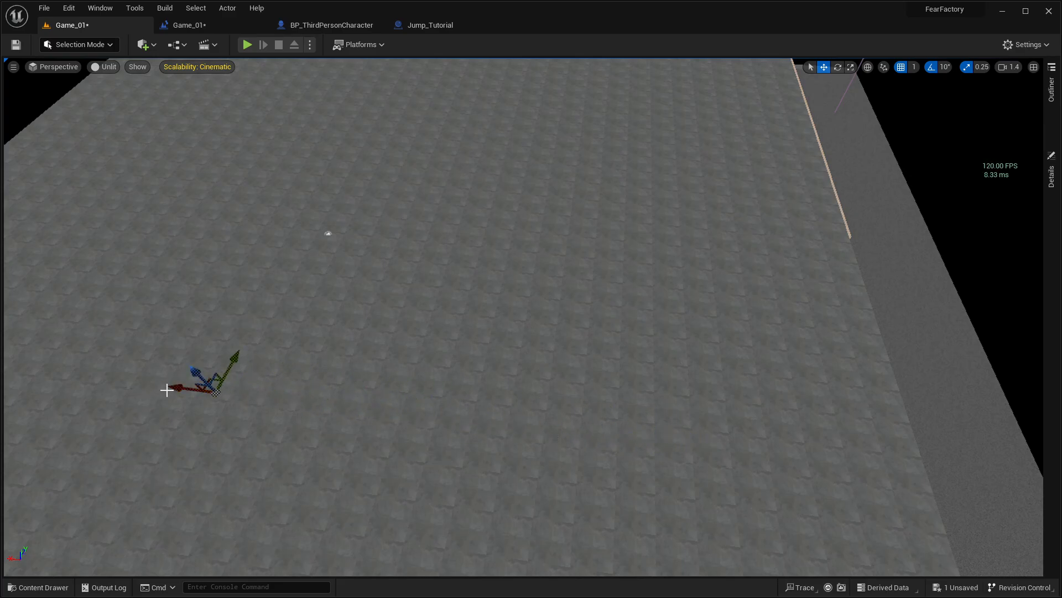
right_click_drag(228, 334, 194, 346)
right_click_drag(139, 291, 81, 281)
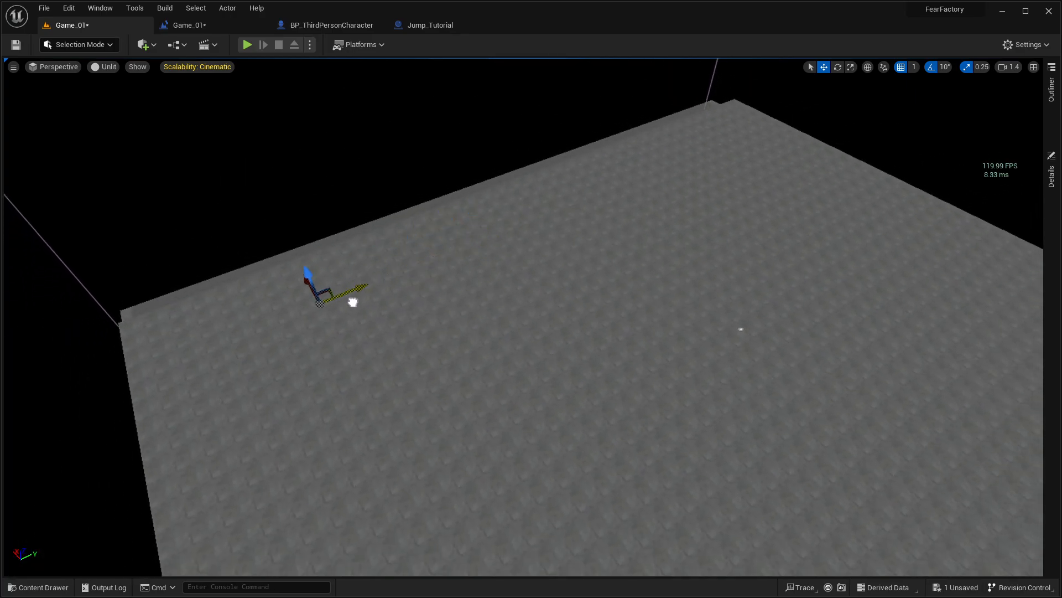
right_click_drag(414, 494, 403, 485)
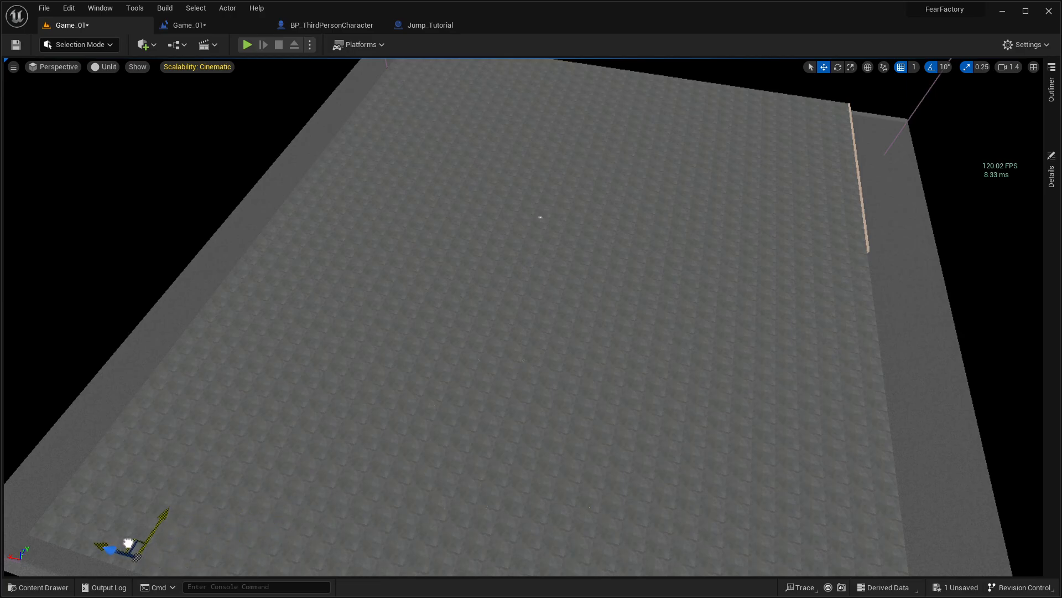
middle_click_drag(128, 543, 285, 458)
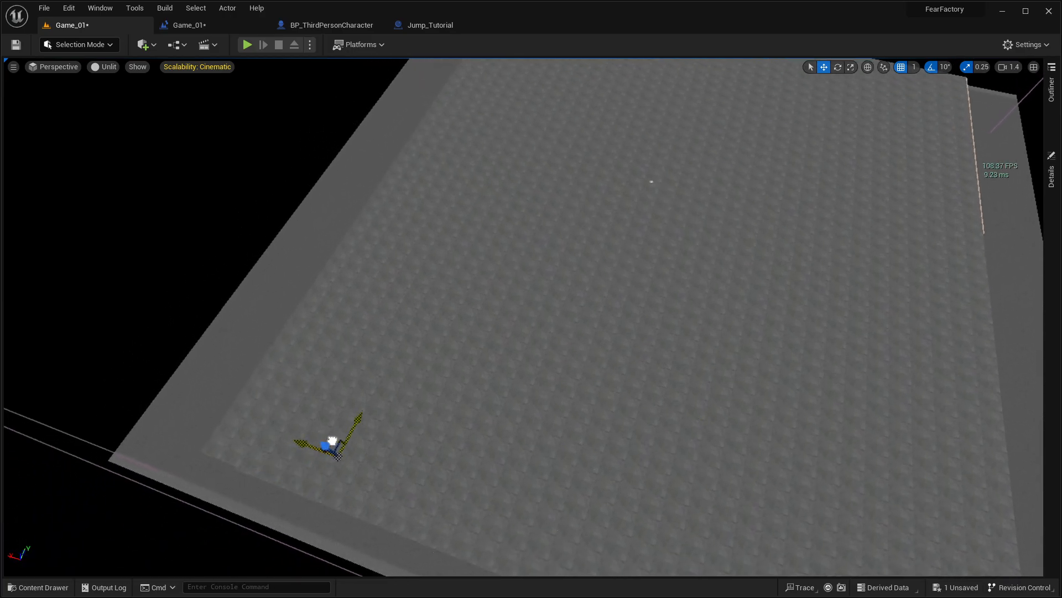
middle_click_drag(443, 410, 544, 344)
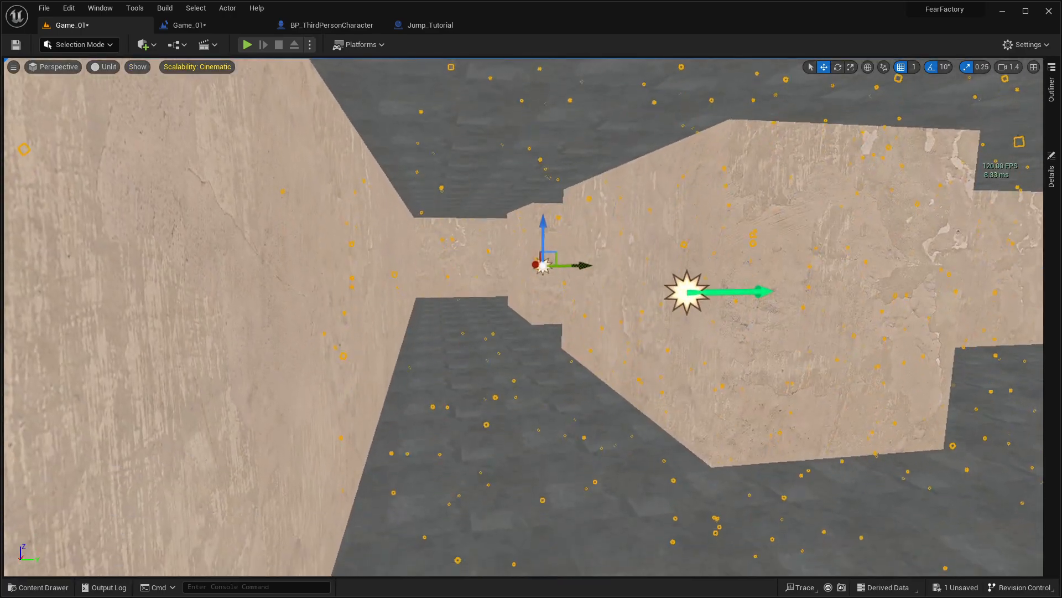
right_click_drag(524, 316, 703, 310)
right_click_drag(581, 344, 623, 348)
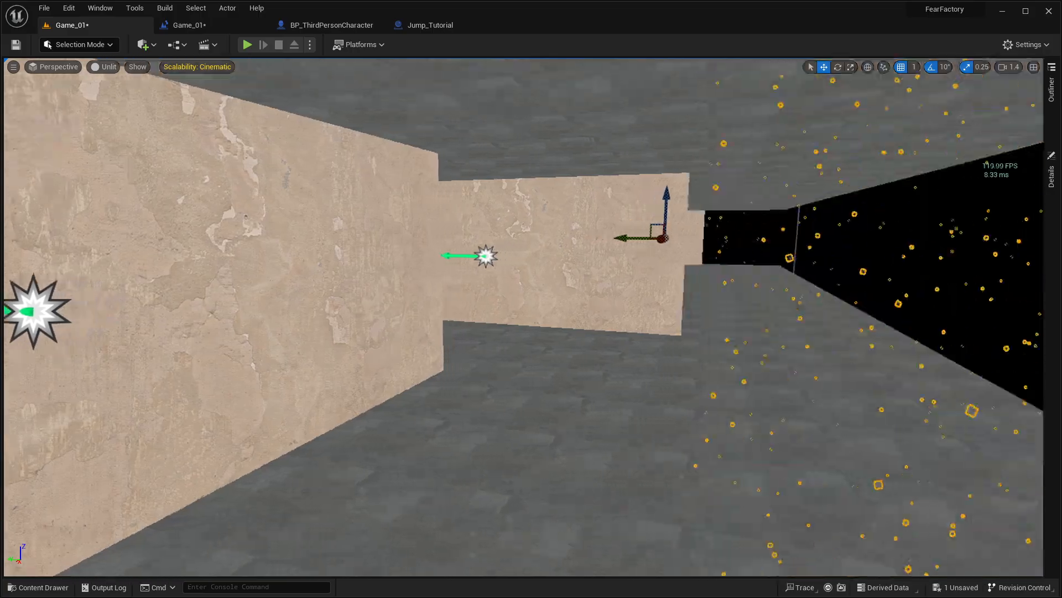
Step: Inspect the dust emitters in the remaining corridors and start a full-screen play test from the lit passage
right_click_drag(523, 317, 100, 321)
right_click_drag(524, 317, 310, 310)
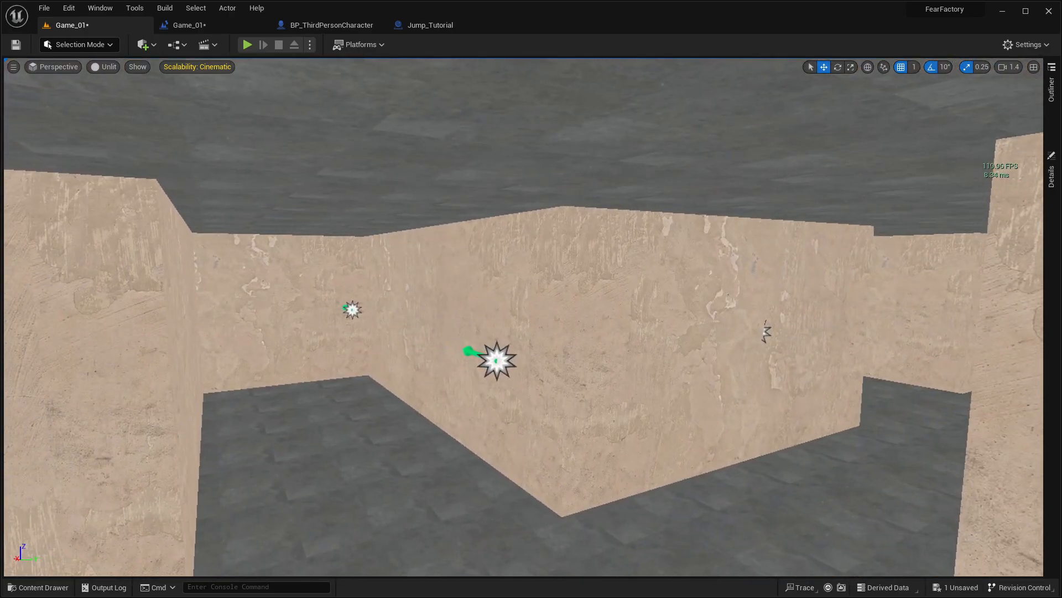
right_click_drag(524, 317, 431, 323)
right_click_drag(524, 317, 421, 321)
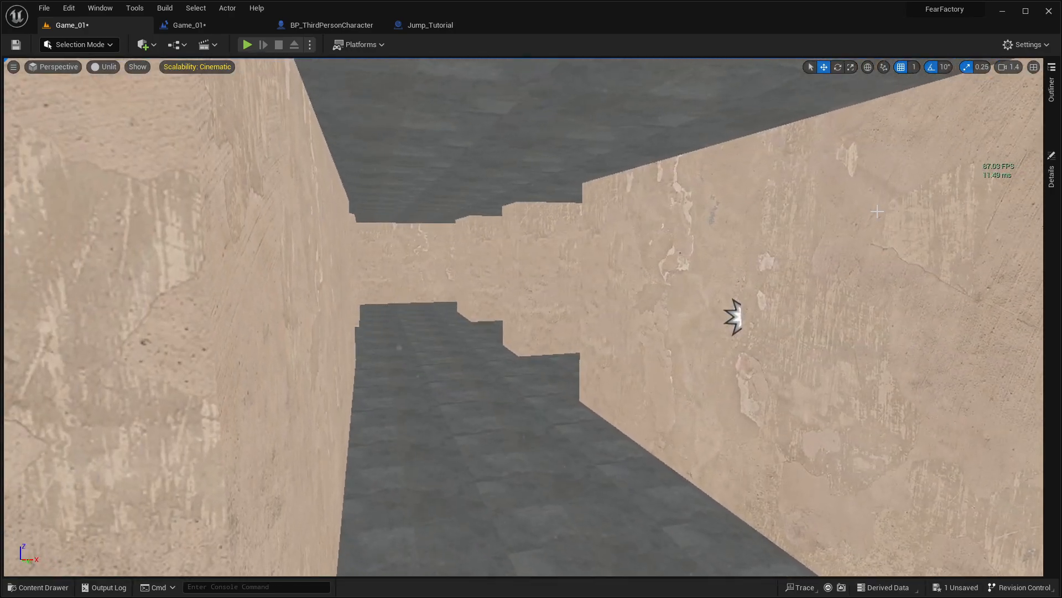
right_click_drag(719, 330, 619, 330)
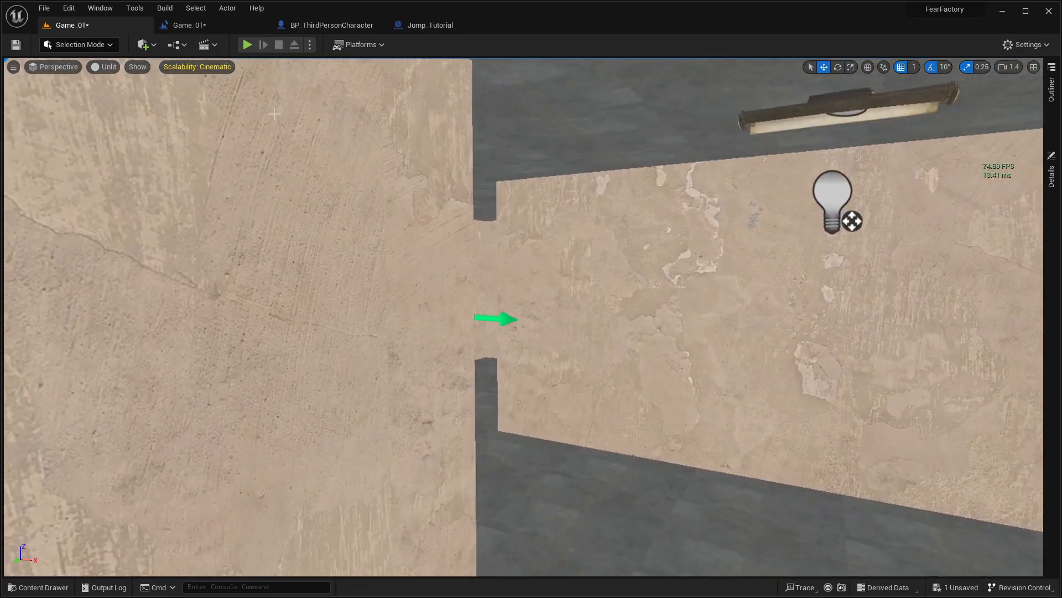
left_click(247, 45)
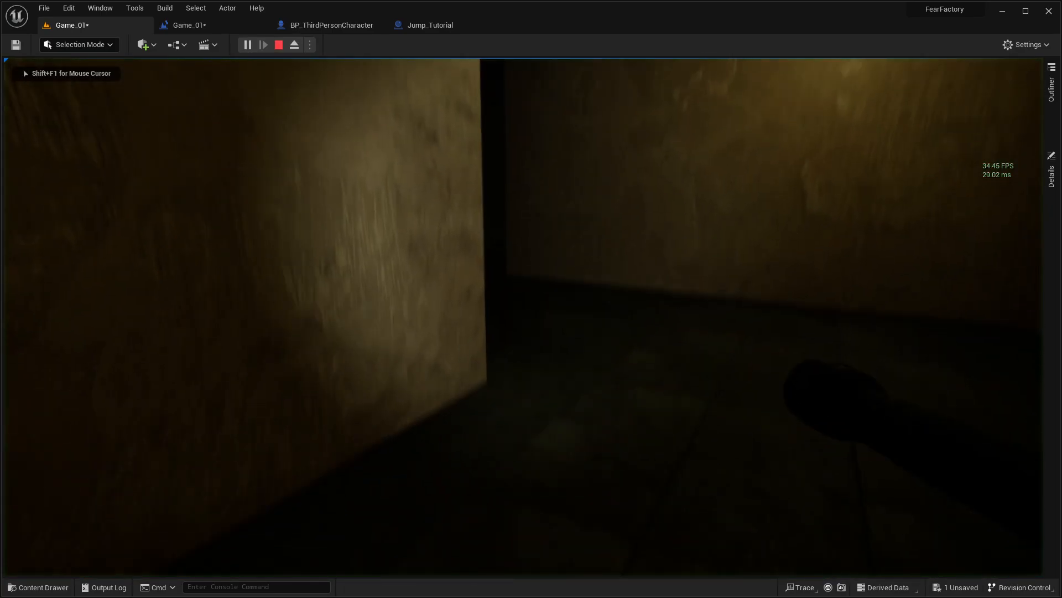
key("F11")
left_click(531, 298)
Step: Walk through the lit corridors in the play test to the storage area with the red wall lights and crates
key("w")
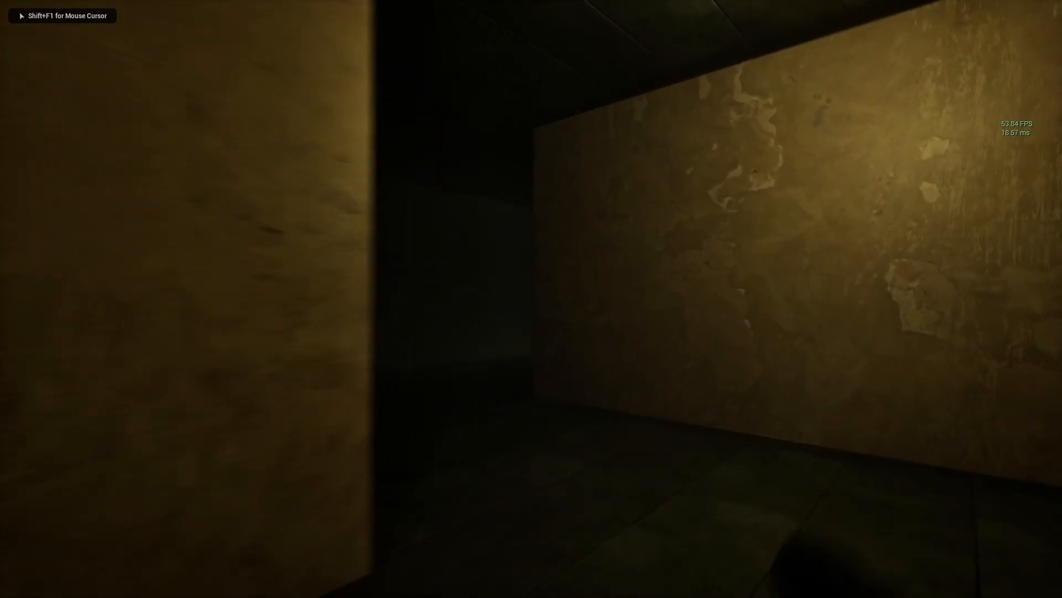
key("w")
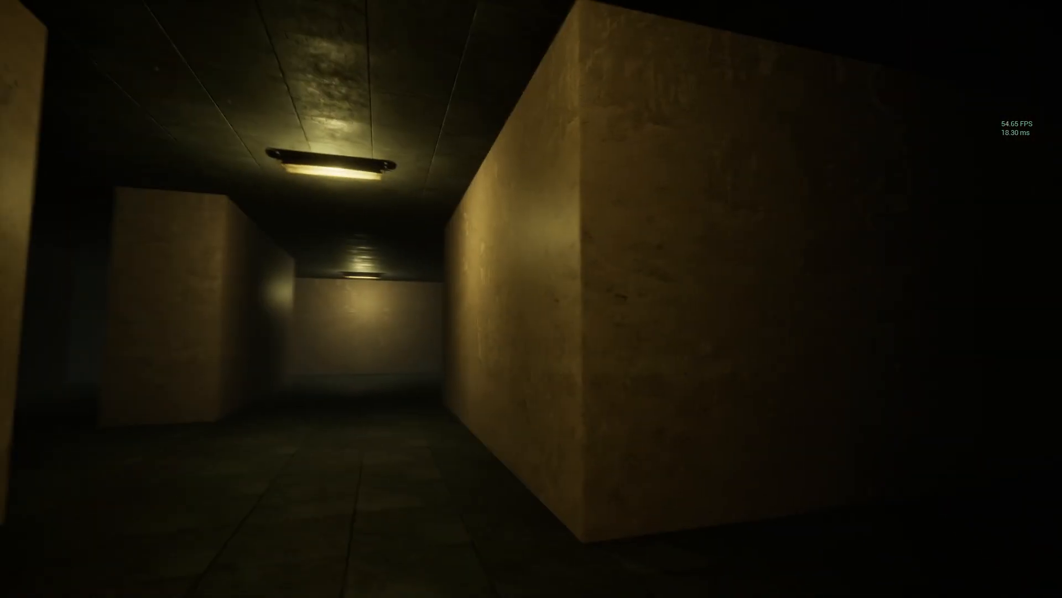
key("d")
key("w")
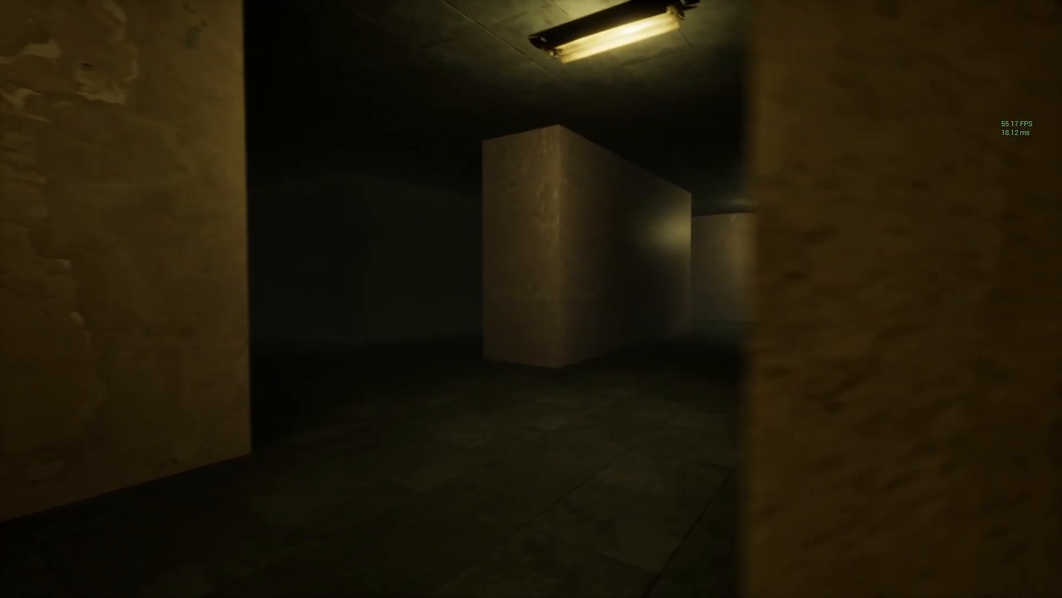
key("w")
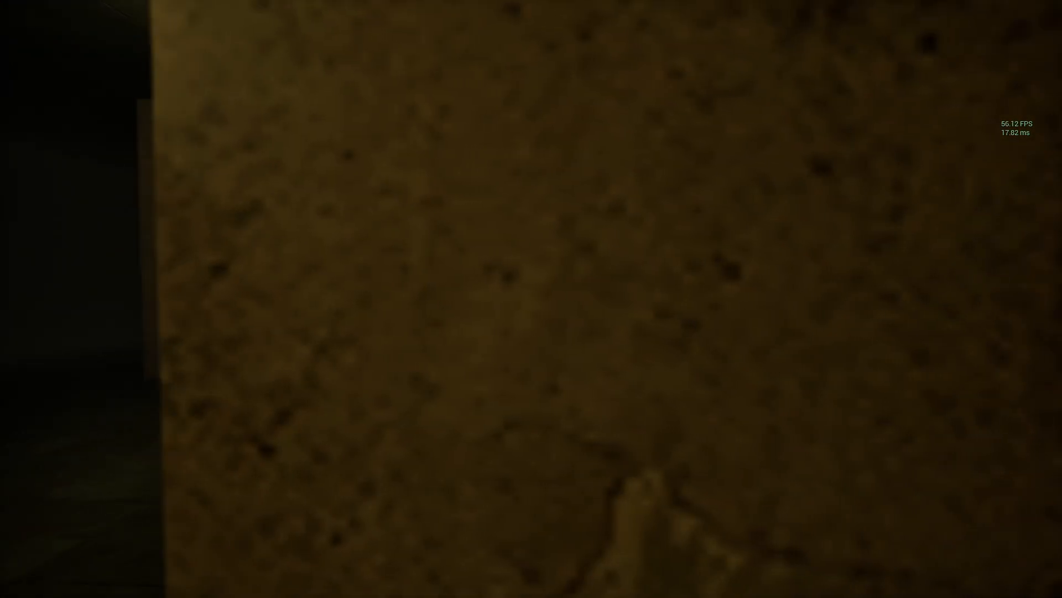
key("w")
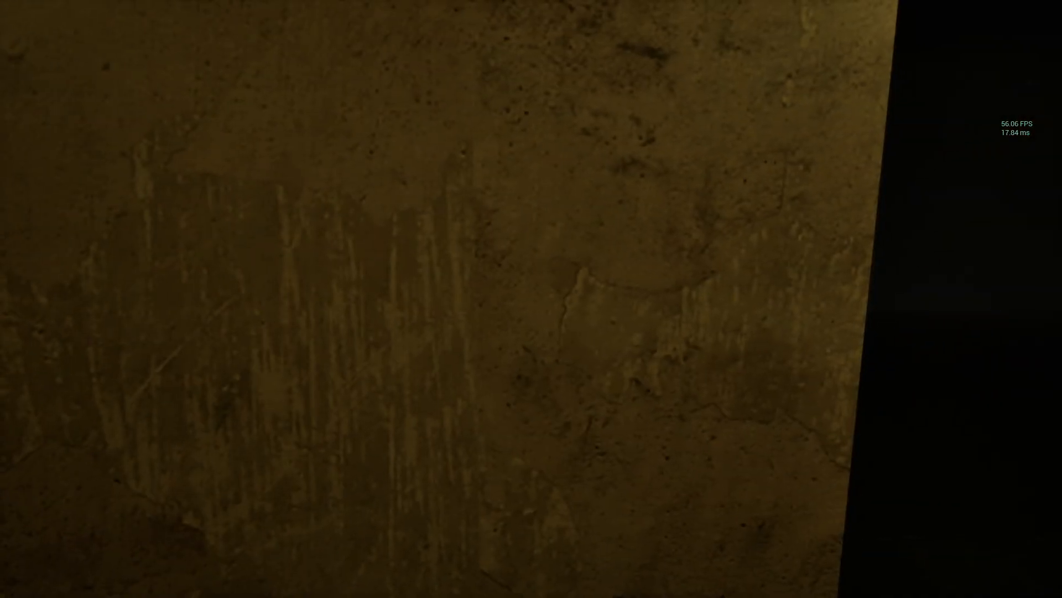
key("d")
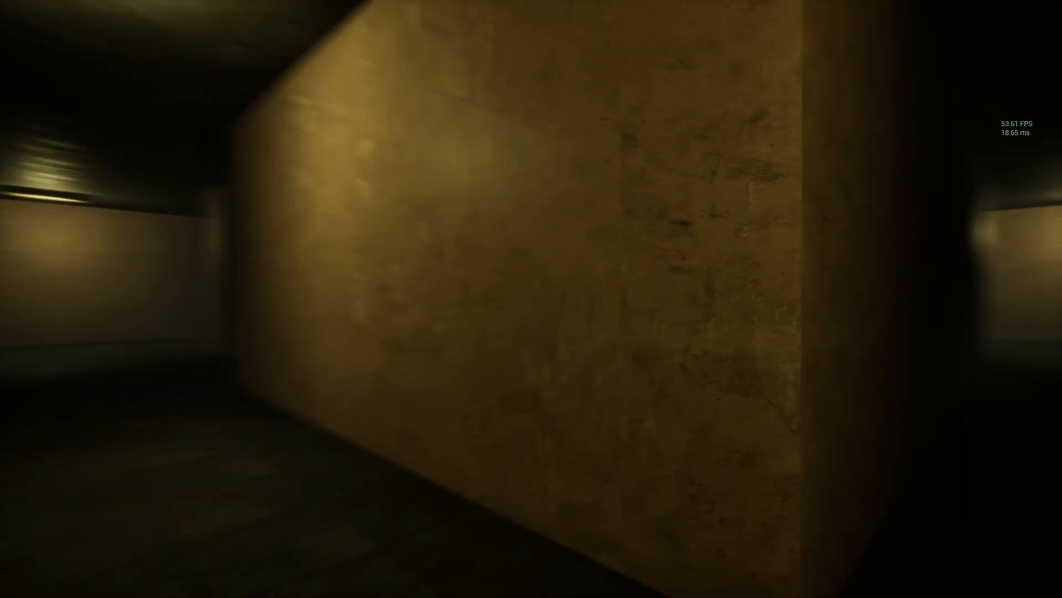
key("w")
key("w")
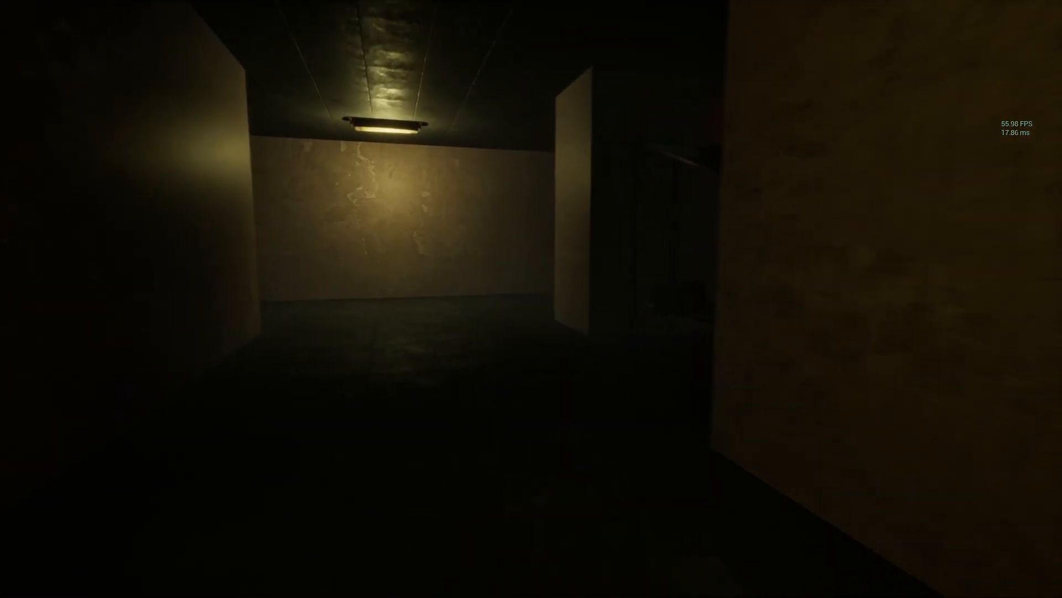
key("w")
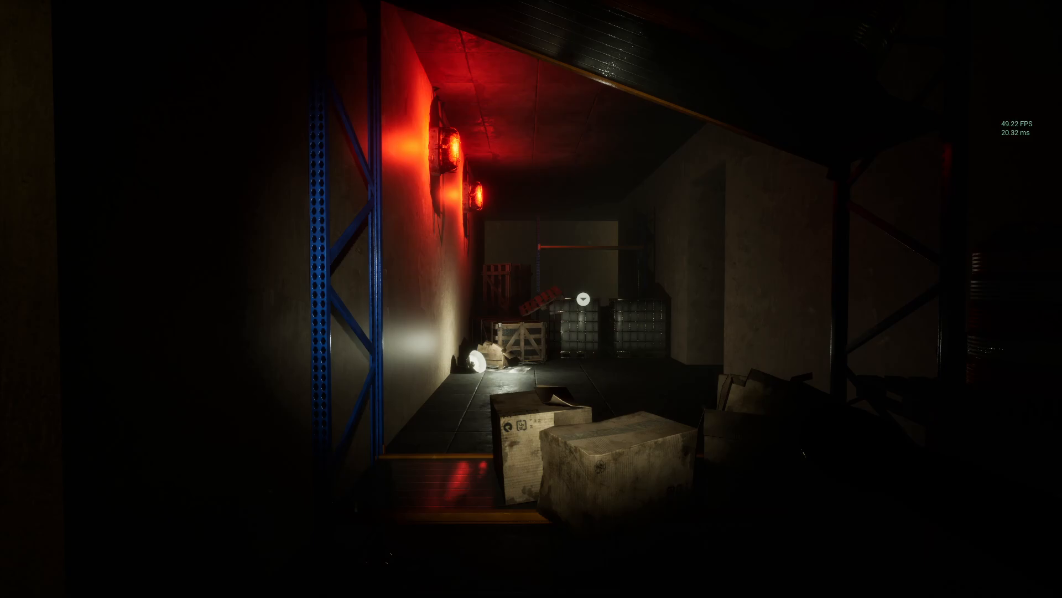
Step: Return from the red-lit storage area to the dark passage and test switching the flashlight on and off
key("a")
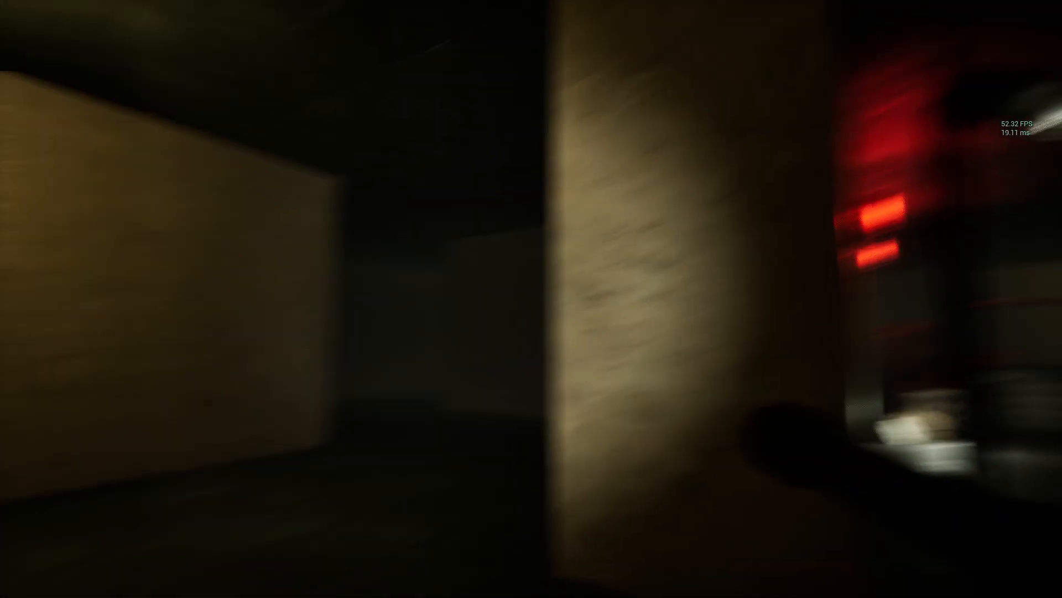
key("w")
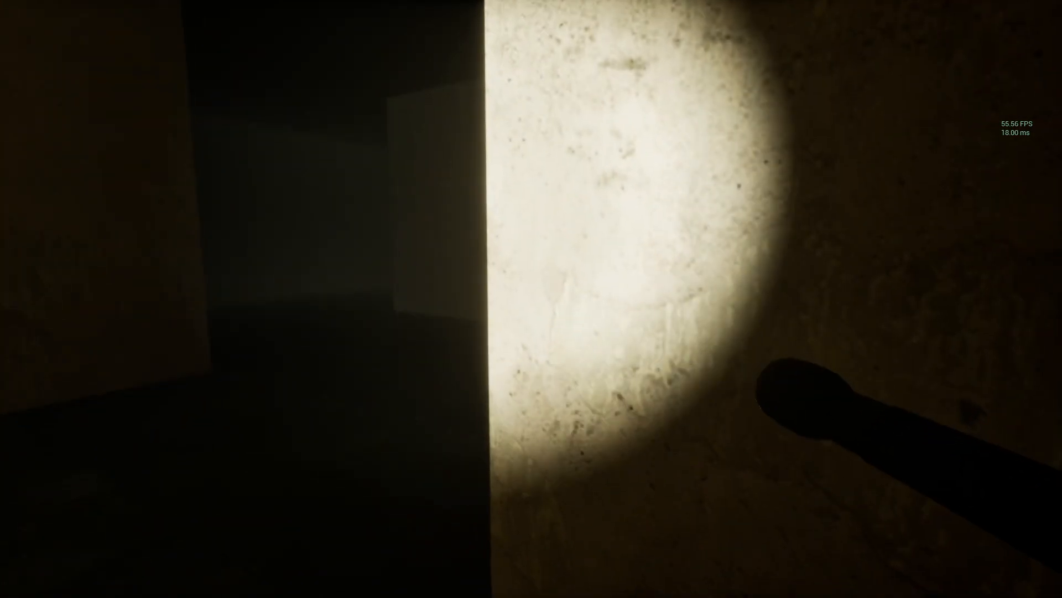
key("f")
key("f")
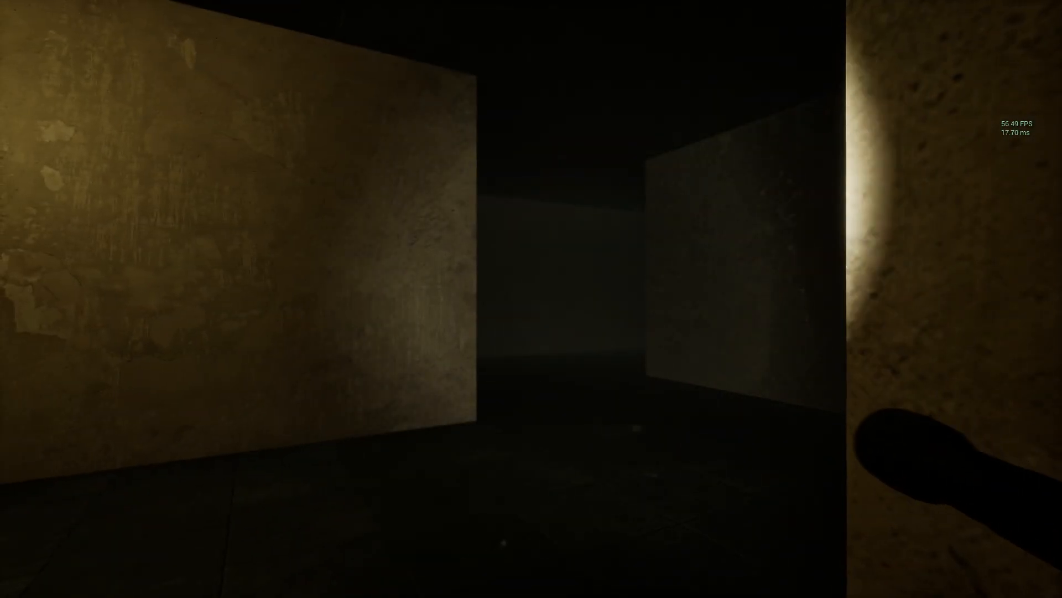
key("f")
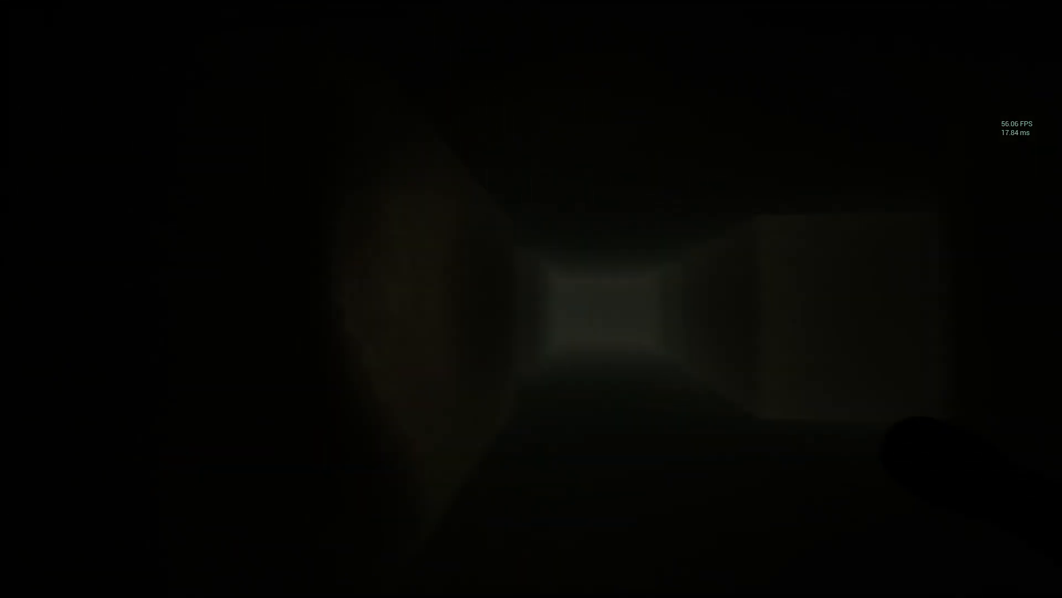
Step: Walk down the dark corridor and turn into the lit hallway where the creature stands
key("w")
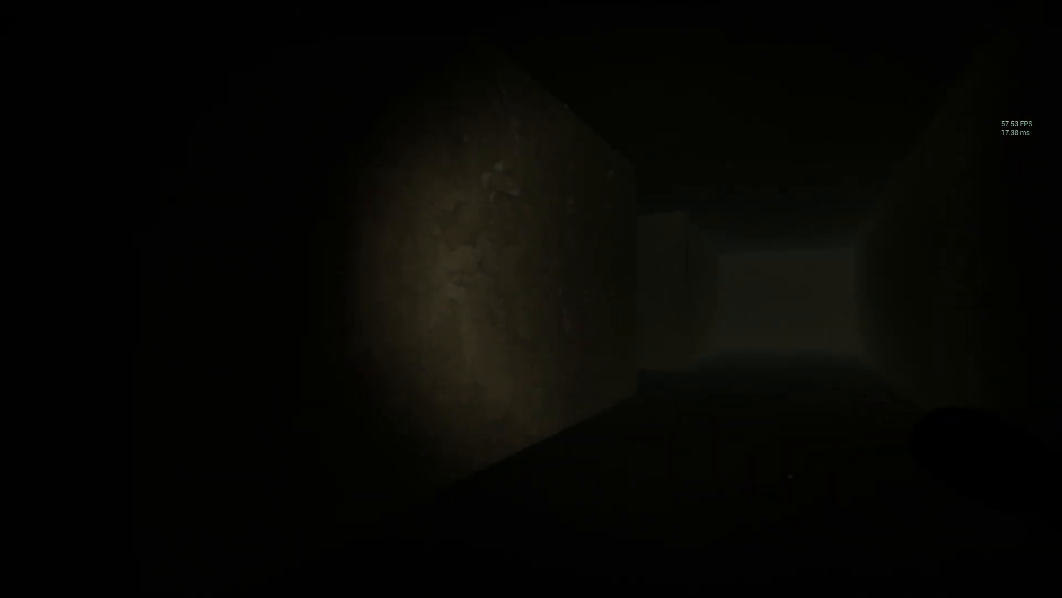
key("w")
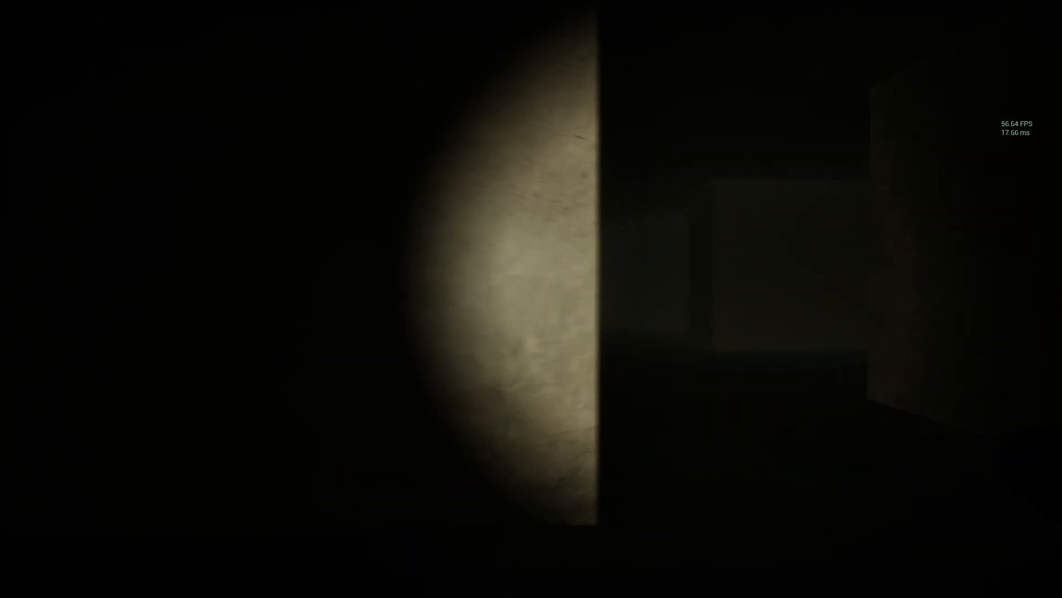
key("w")
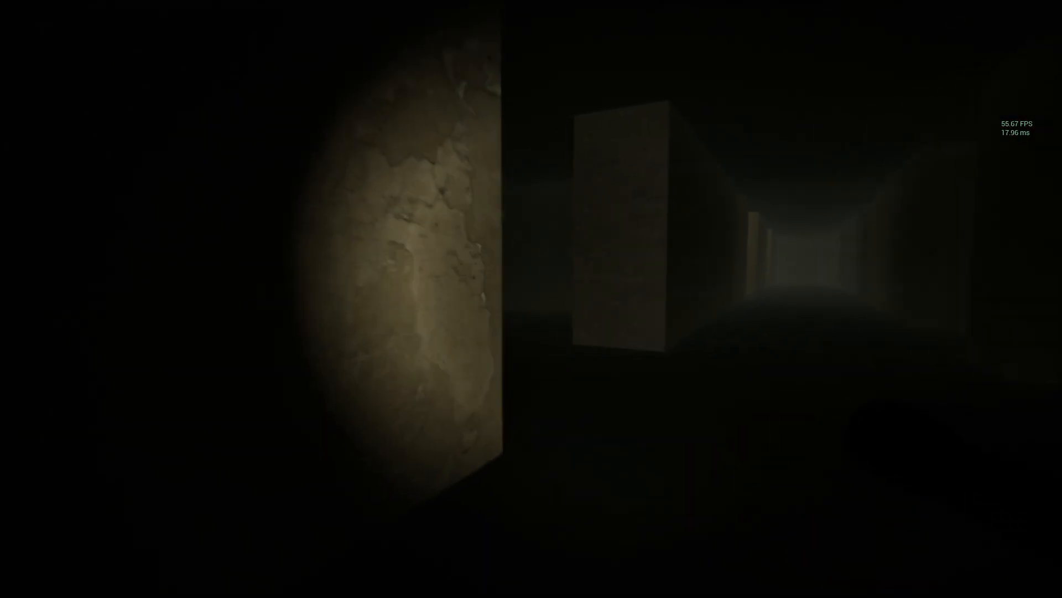
key("w")
key("w")
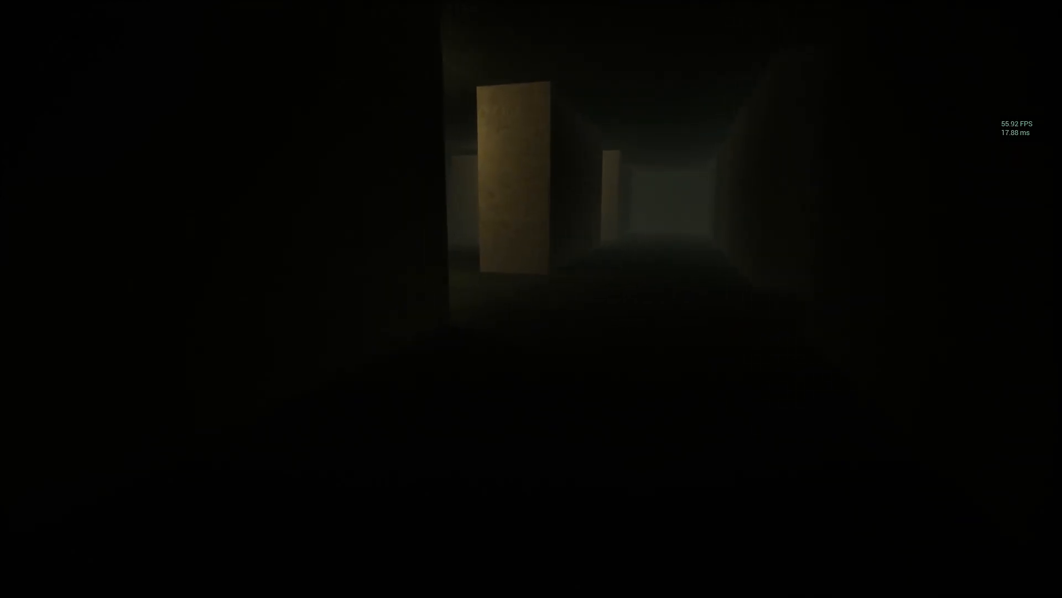
key("w")
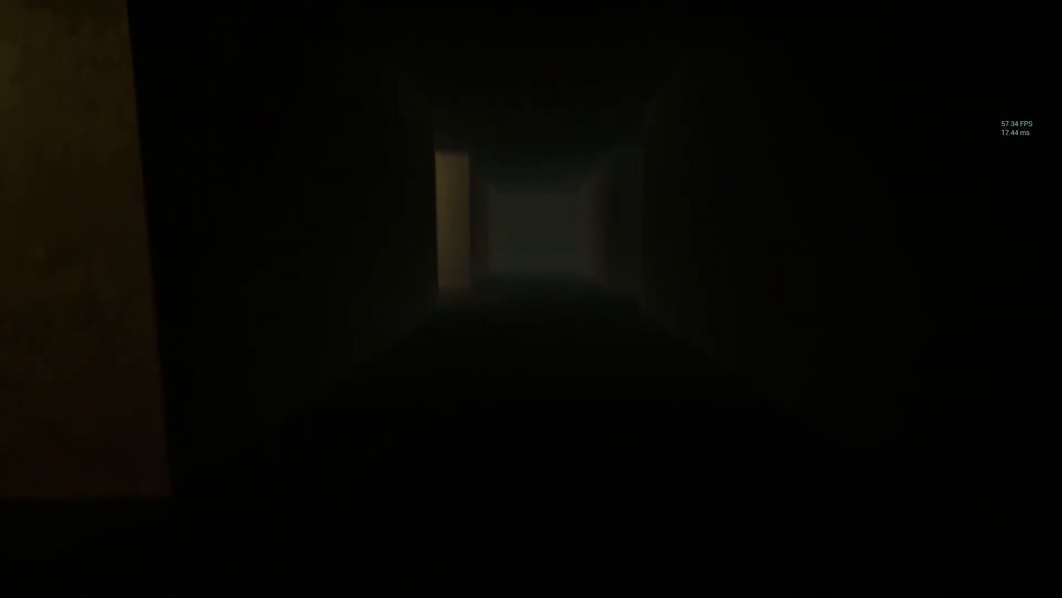
key("w")
key("w")
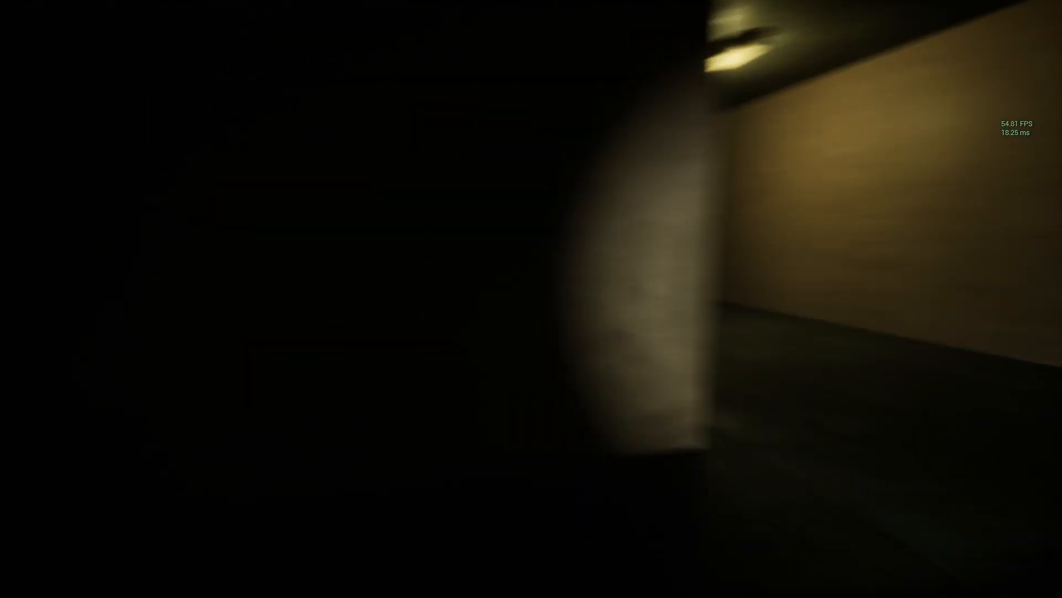
key("w")
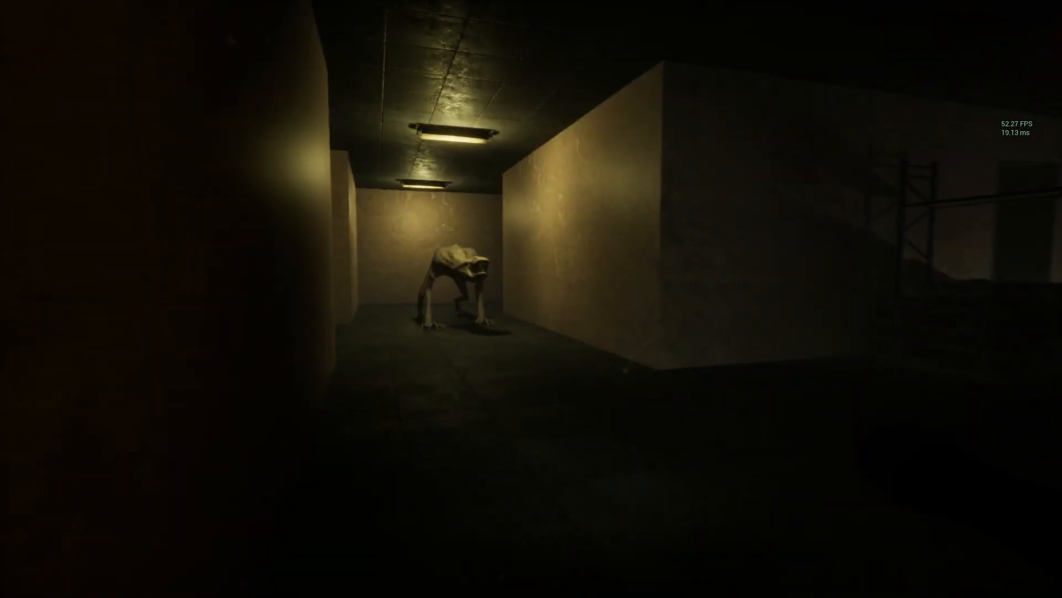
Step: View the creature from behind the wall corner and light the wall beside it with the flashlight
key("s")
key("a")
key("d")
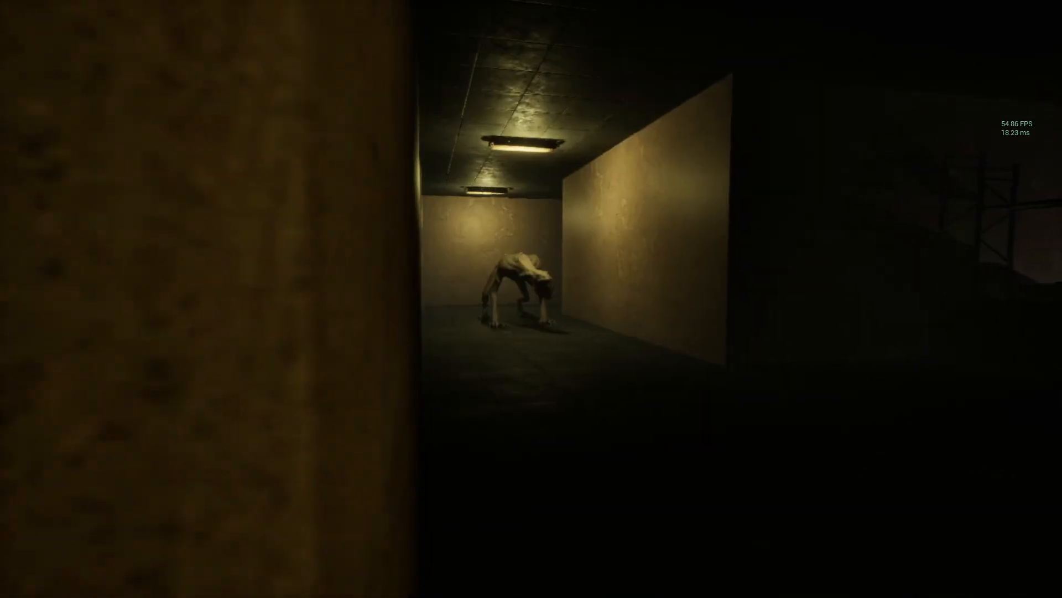
key("f")
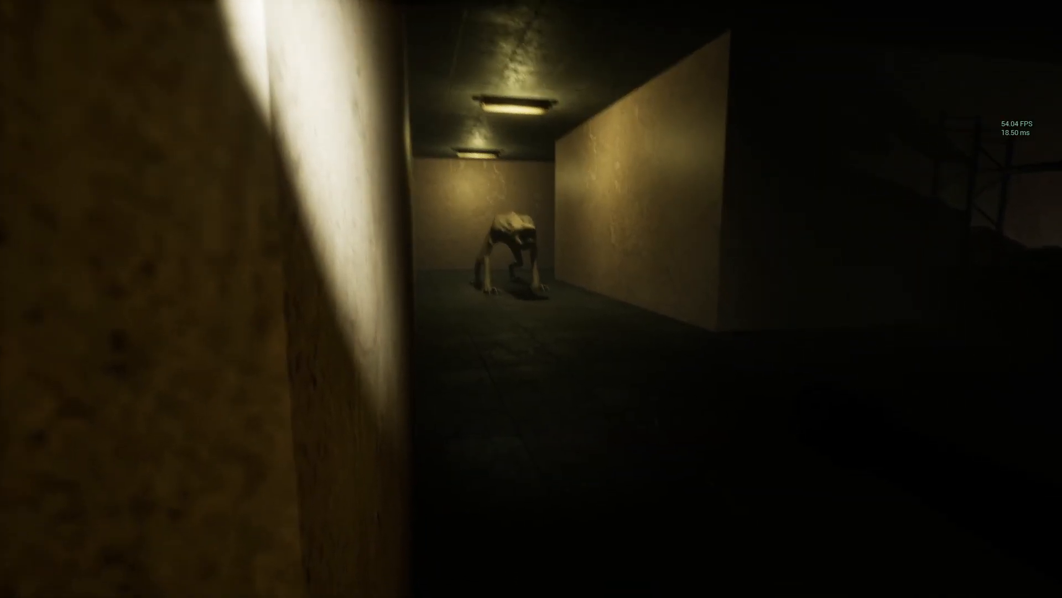
key("a")
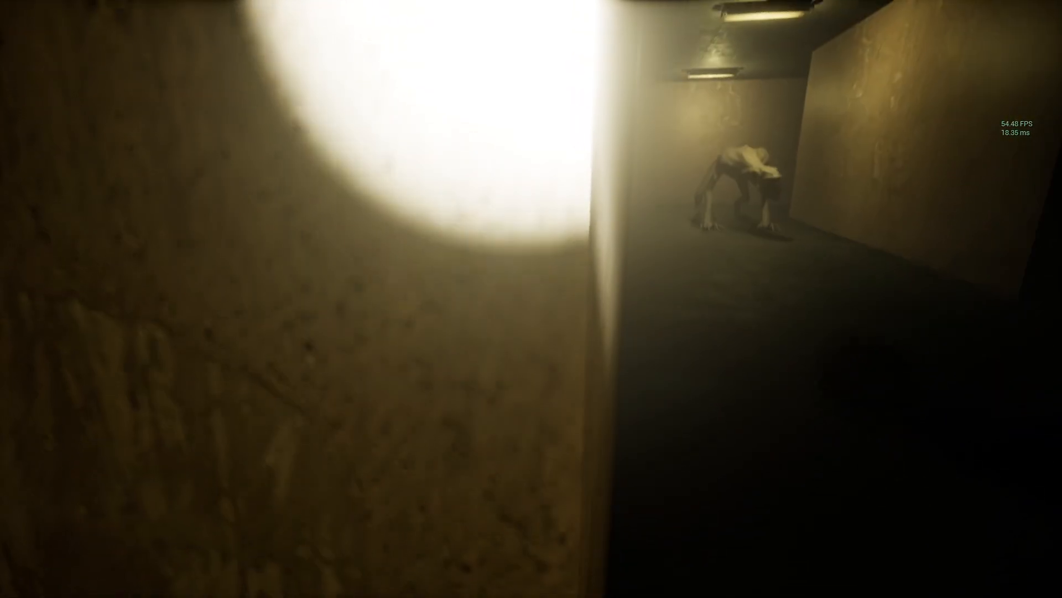
Step: Approach the creature in the lit hallway and turn toward the dark side passage, switching the flashlight on the way
key("f")
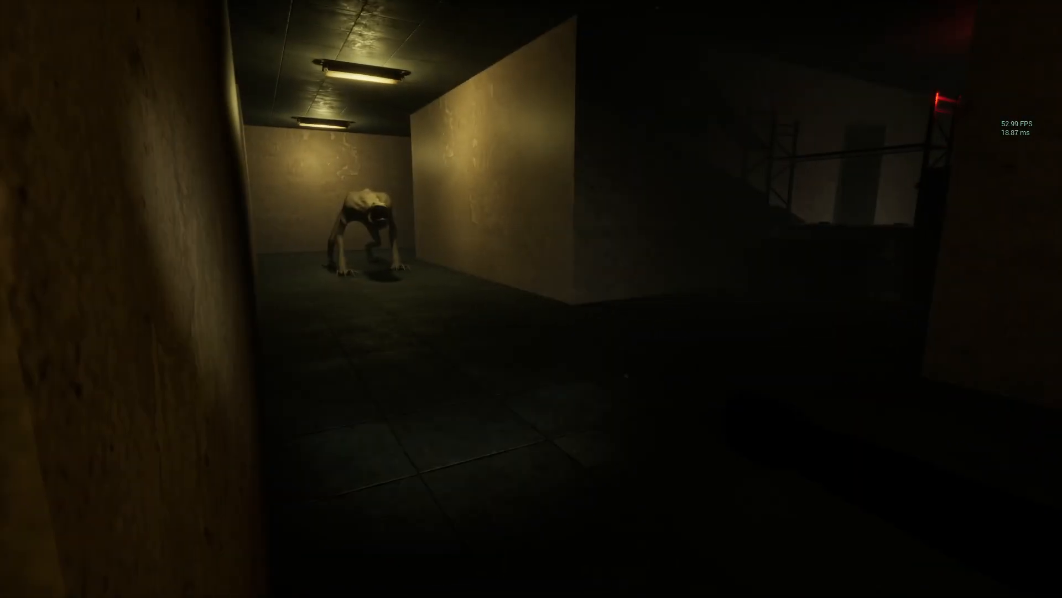
key("f")
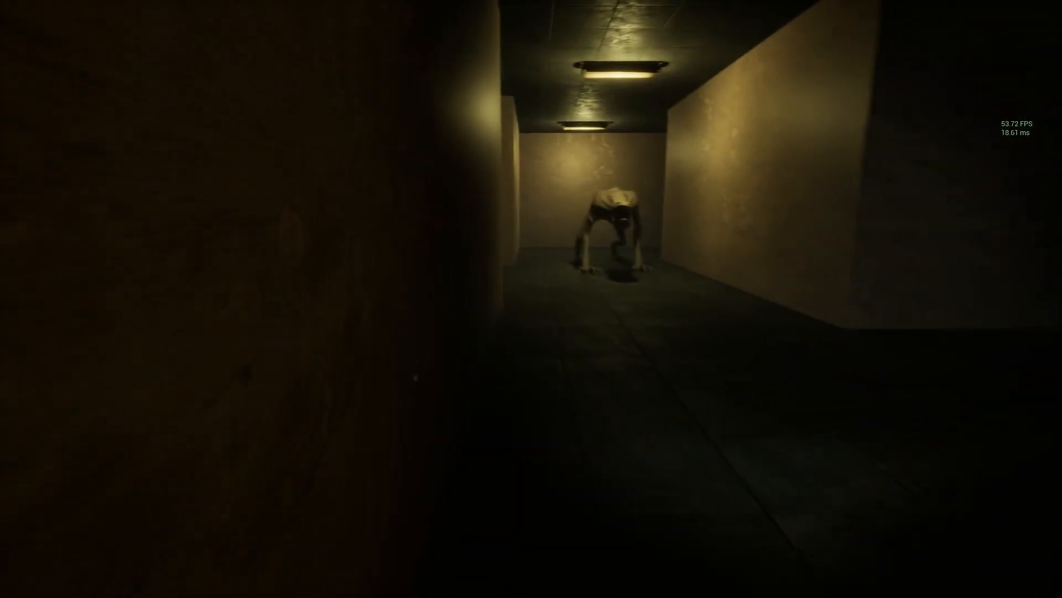
key("f")
key("w")
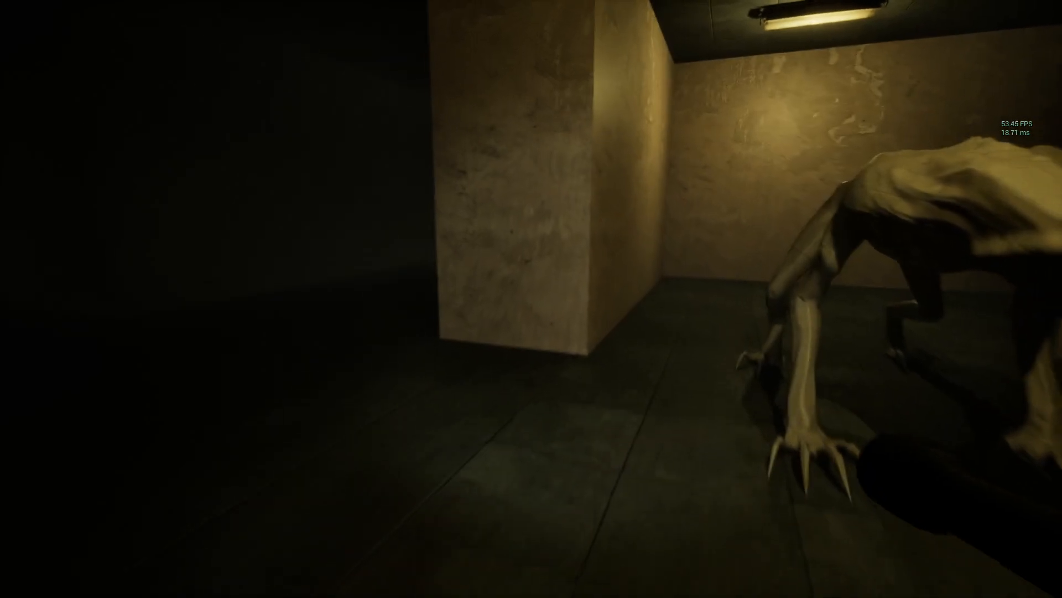
key("f")
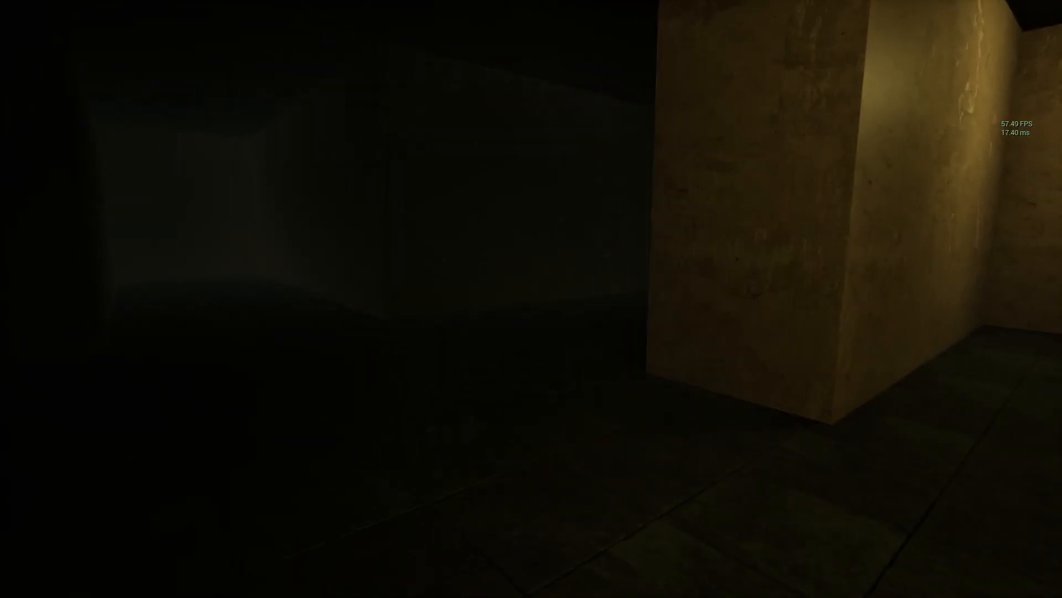
Step: Test how the flashlight switches on and off at the dark passage's corner, and end the play test
key("f")
key("f")
key("f")
key("f")
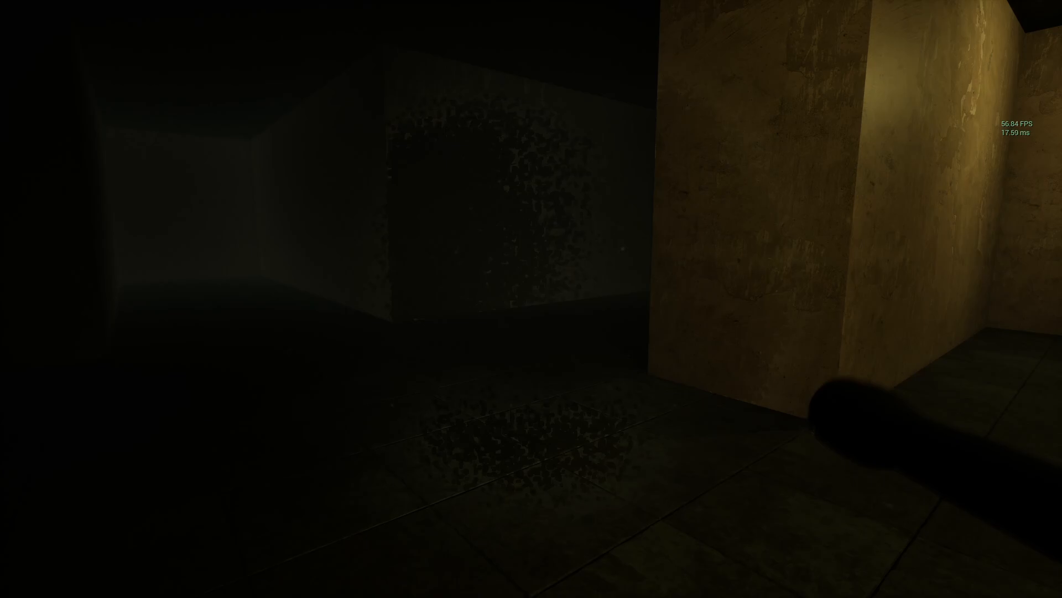
key("f")
key("f")
key("f")
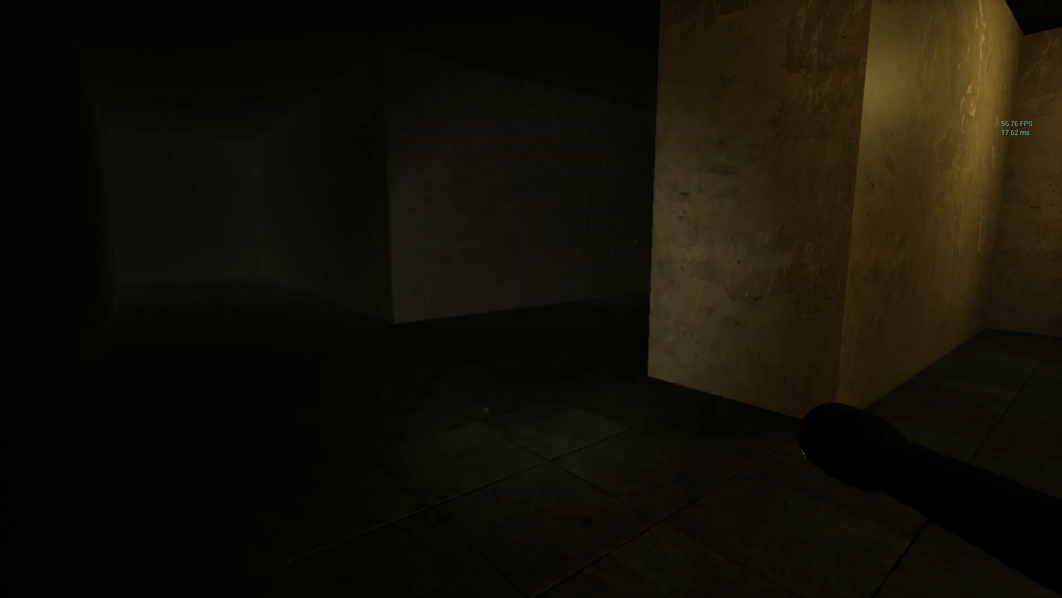
key("f")
key("f")
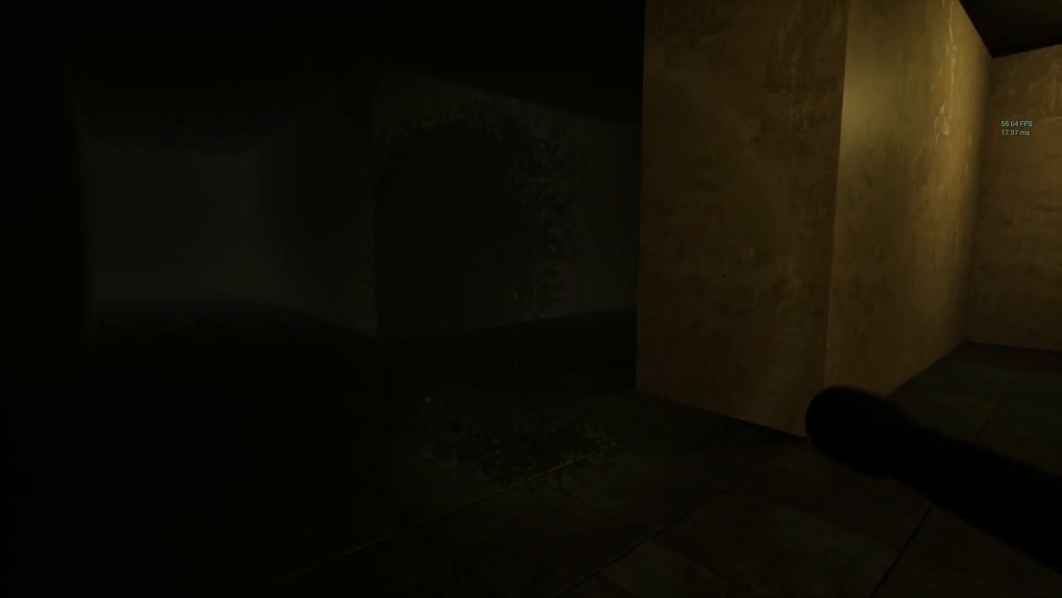
key("f")
key("f")
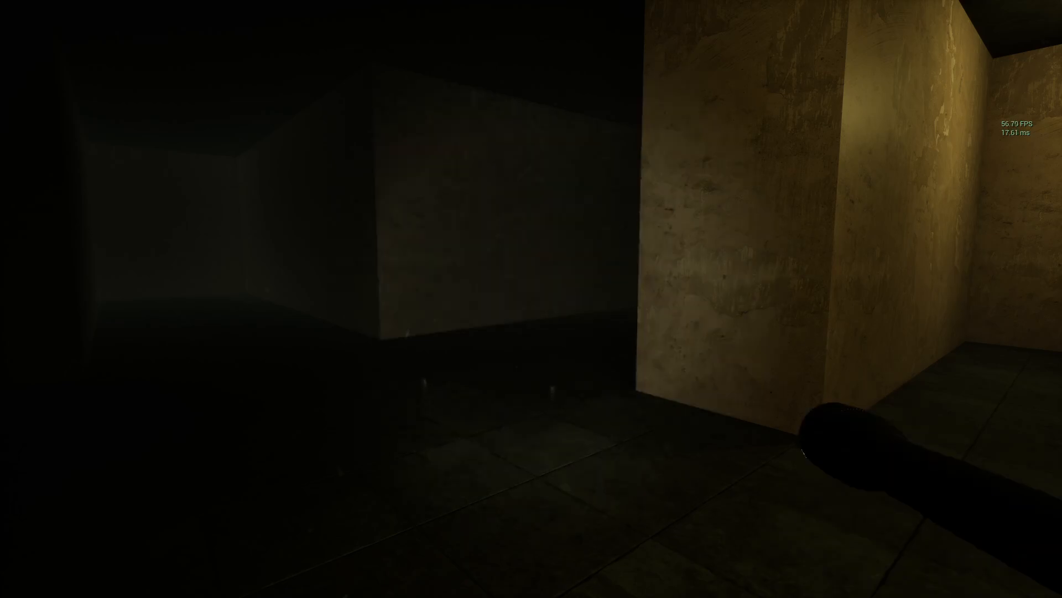
key("f")
key("f")
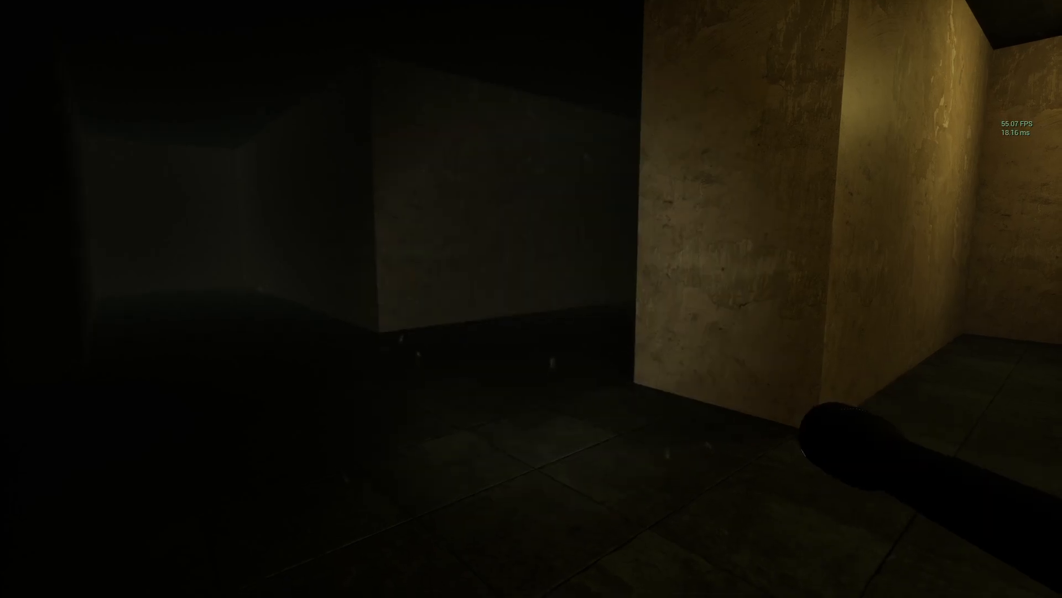
key("F11")
key("Escape")
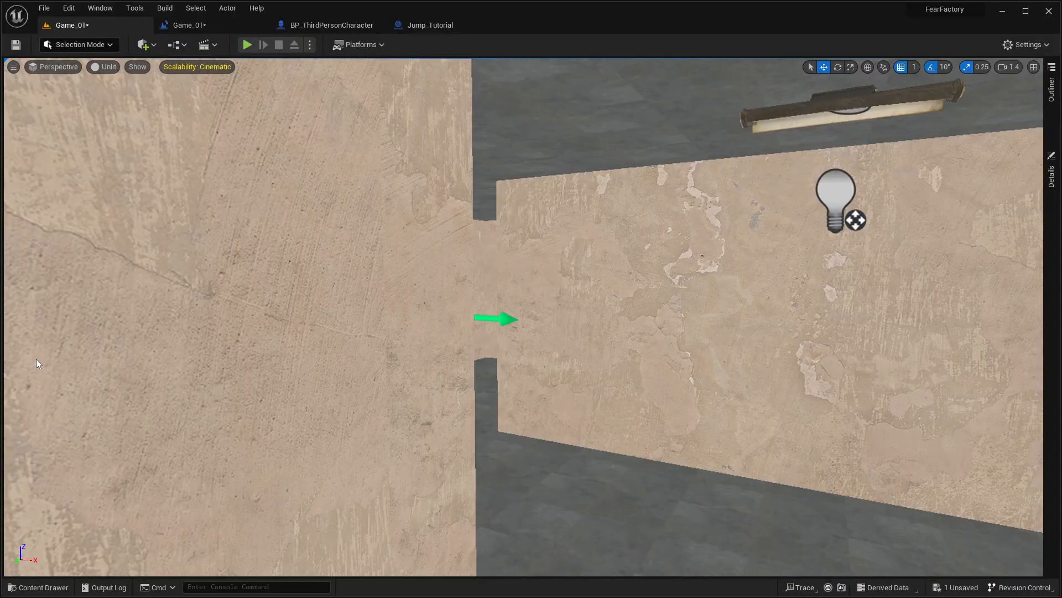
Step: Delete the Left Ctrl crouch logic with its Flip Flop, Crouch and Un Crouch nodes from BP_ThirdPersonCharacter's event graph
left_click(336, 25)
right_click_drag(298, 168, 476, 168)
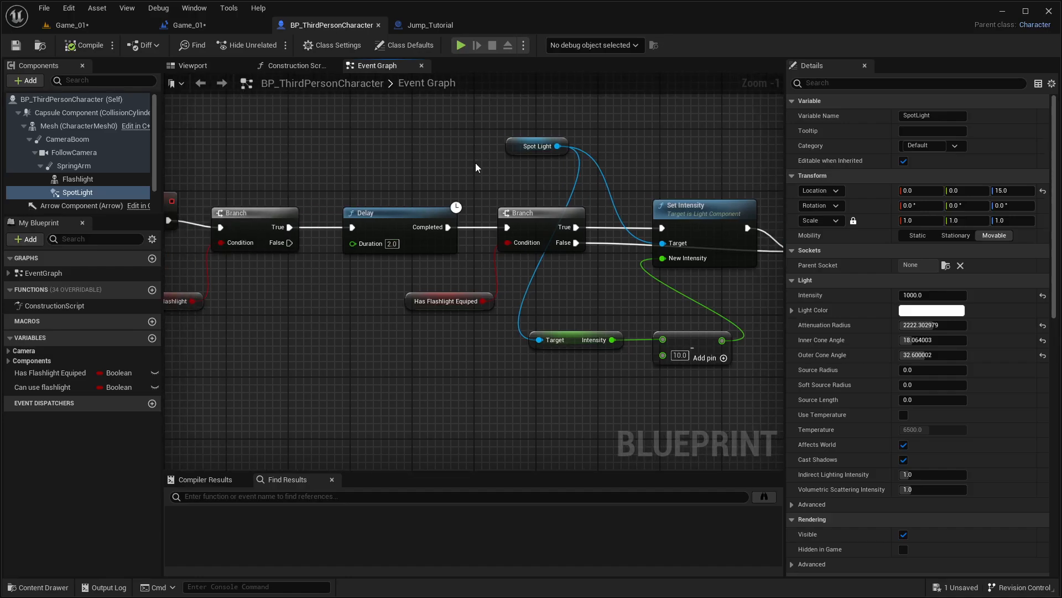
right_click_drag(364, 174, 501, 387)
scroll(383, 220, "down", 5)
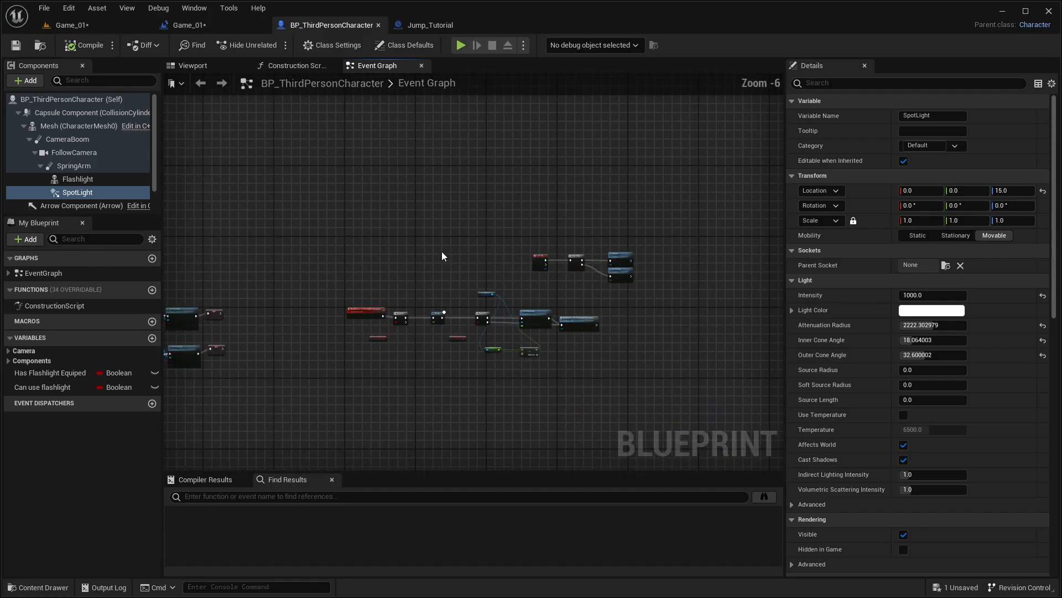
scroll(383, 220, "up", 7)
right_click_drag(402, 259, 651, 218)
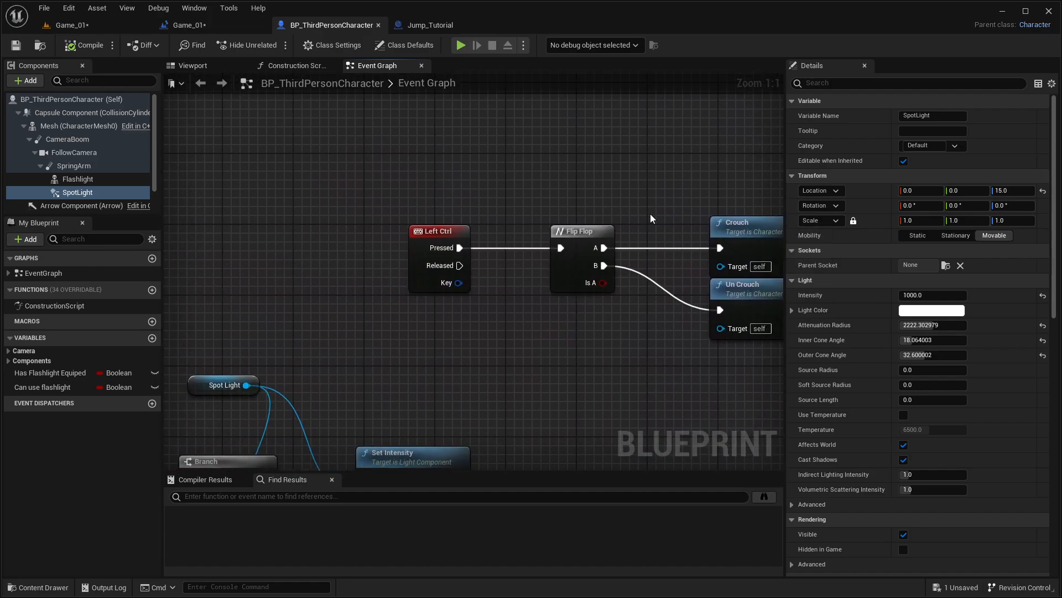
left_click_drag(615, 291, 711, 311)
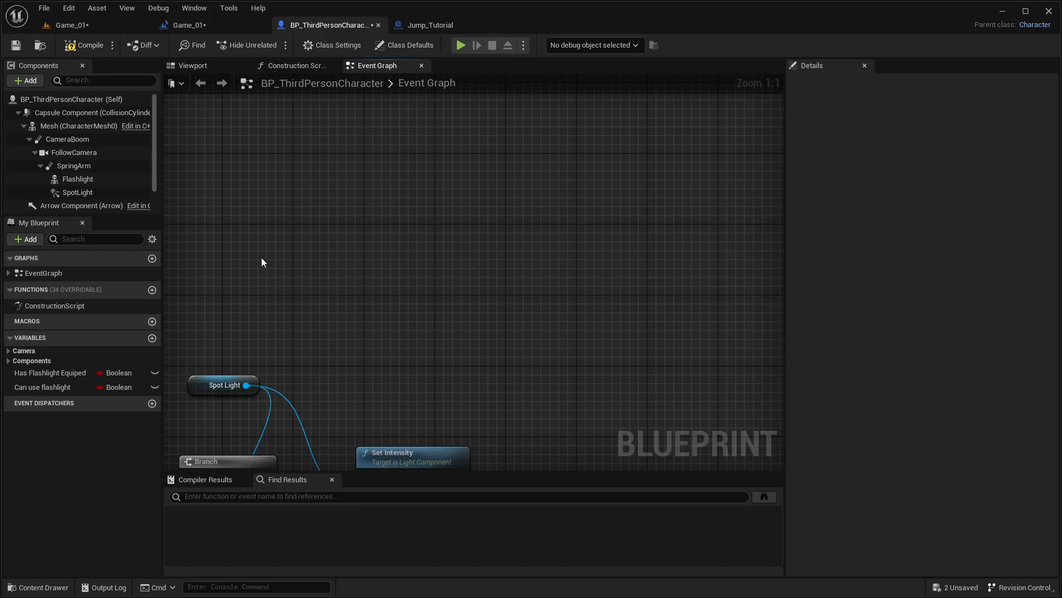
Step: Examine the flashlight toggle logic with its Set Visibility nodes and the Brightness on flashlight decrease event chain
scroll(587, 180, "down", 3)
scroll(588, 180, "down", 1)
right_click_drag(442, 200, 705, 174)
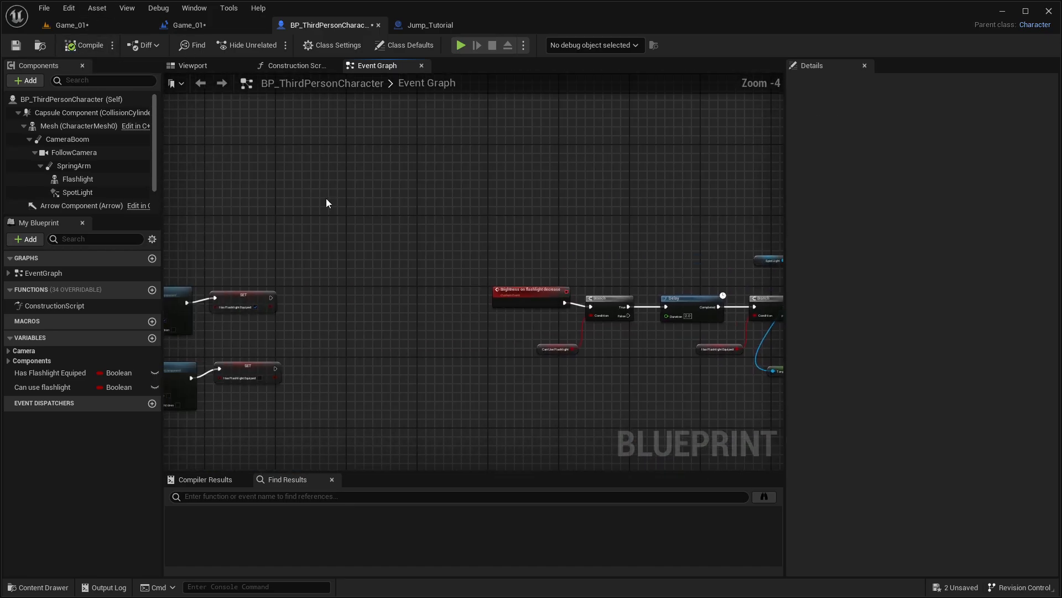
right_click_drag(326, 199, 570, 154)
right_click_drag(472, 289, 698, 240)
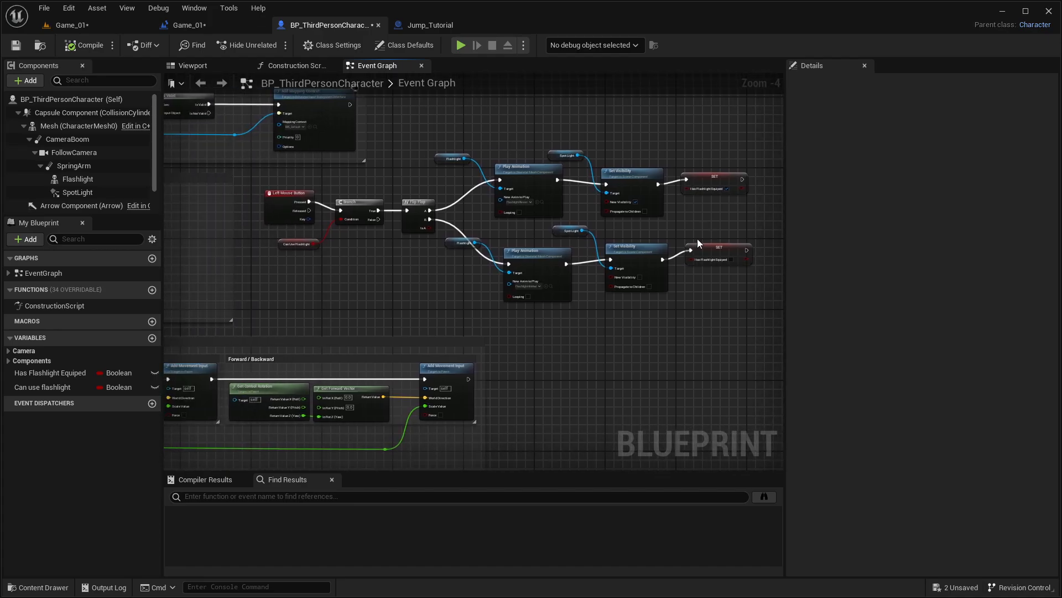
scroll(406, 266, "up", 3)
right_click_drag(410, 262, 168, 336)
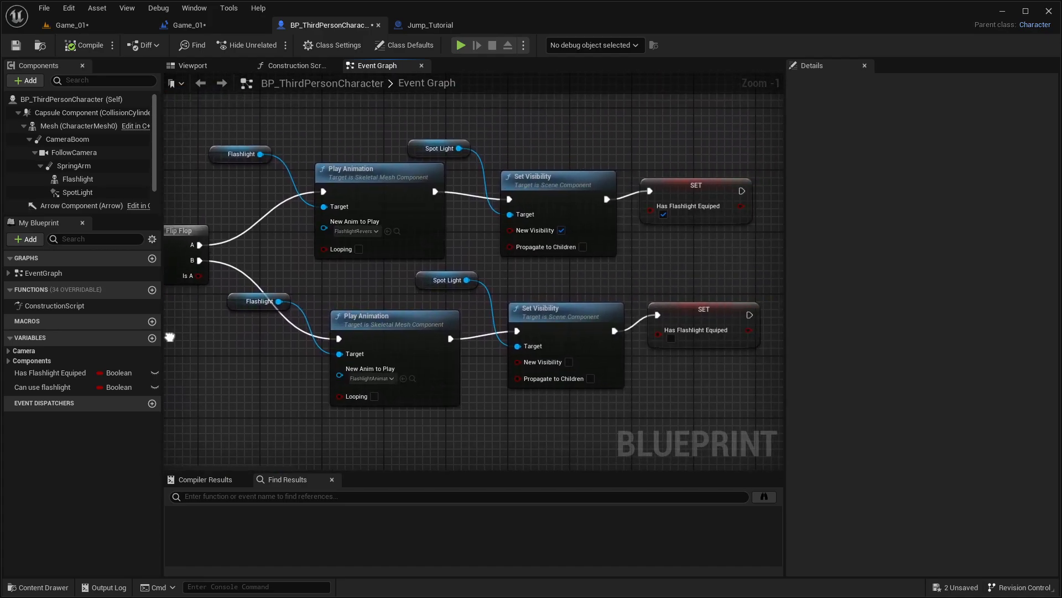
right_click_drag(642, 256, 510, 268)
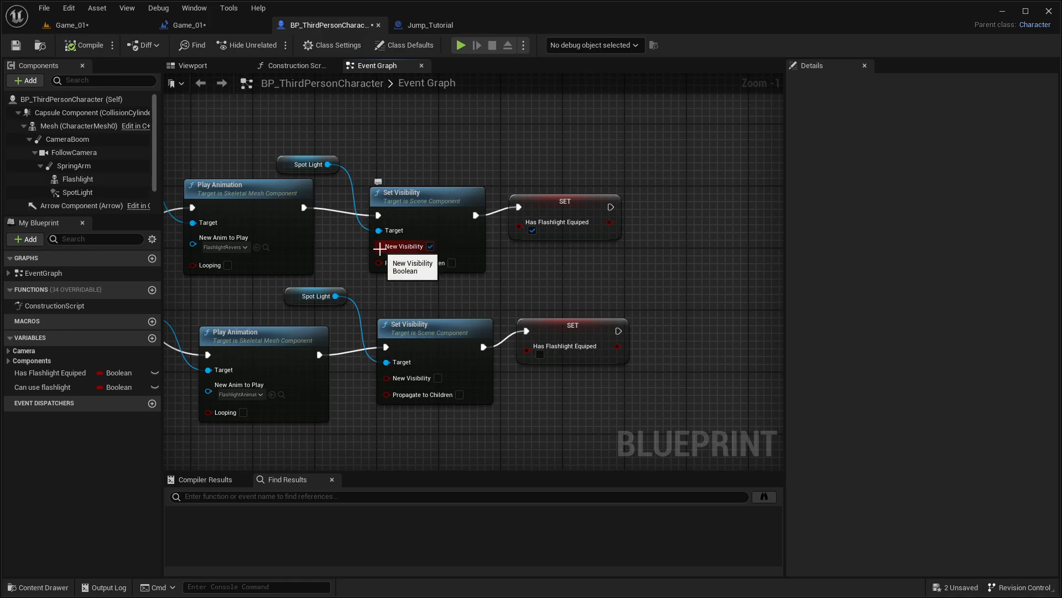
right_click_drag(344, 196, 612, 251)
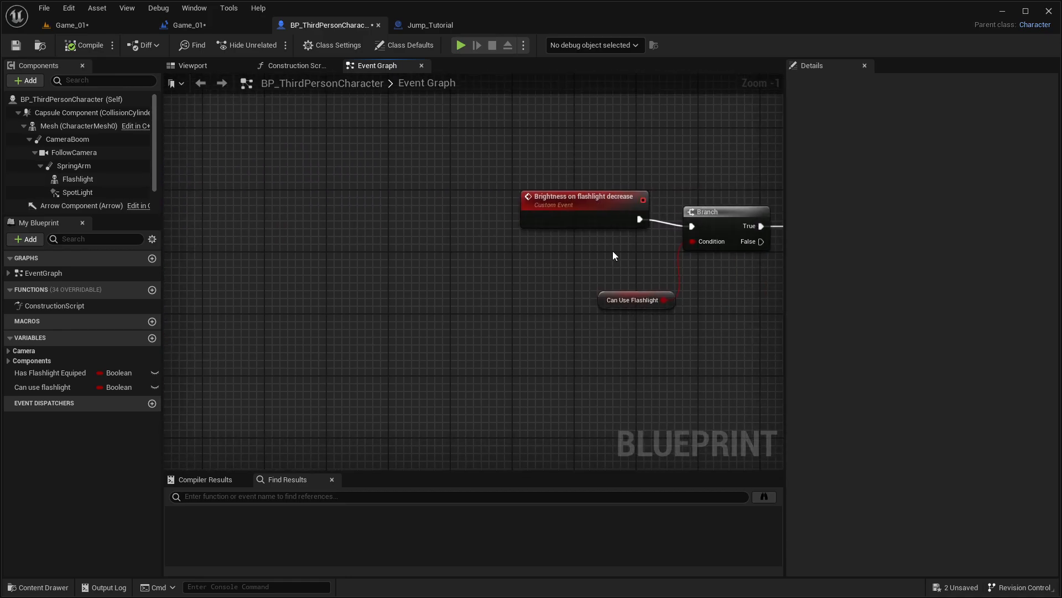
right_click_drag(769, 282, 345, 285)
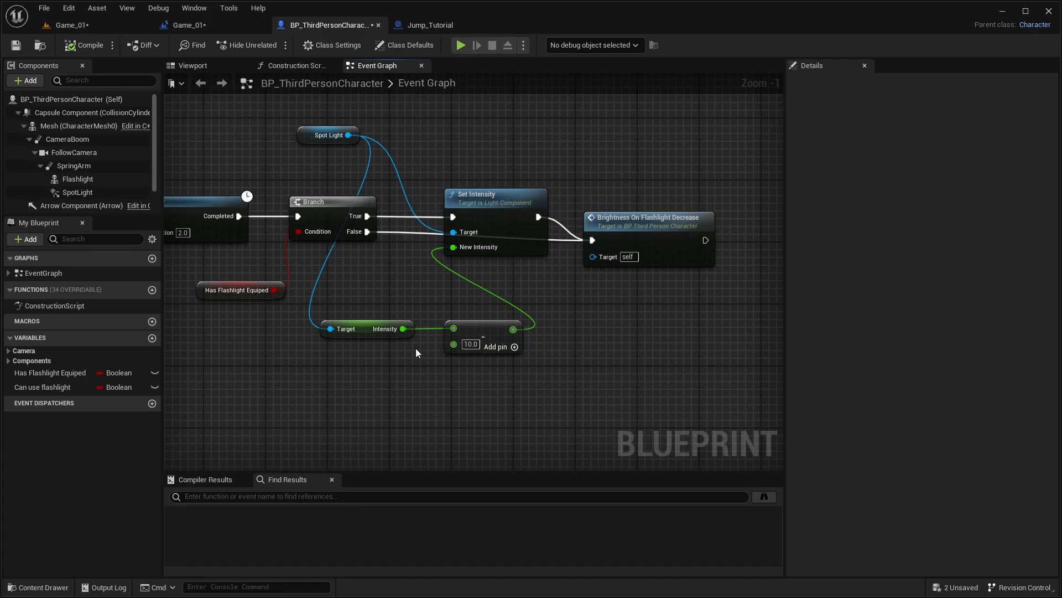
right_click_drag(416, 347, 696, 344)
right_click_drag(363, 229, 703, 228)
right_click_drag(363, 230, 457, 250)
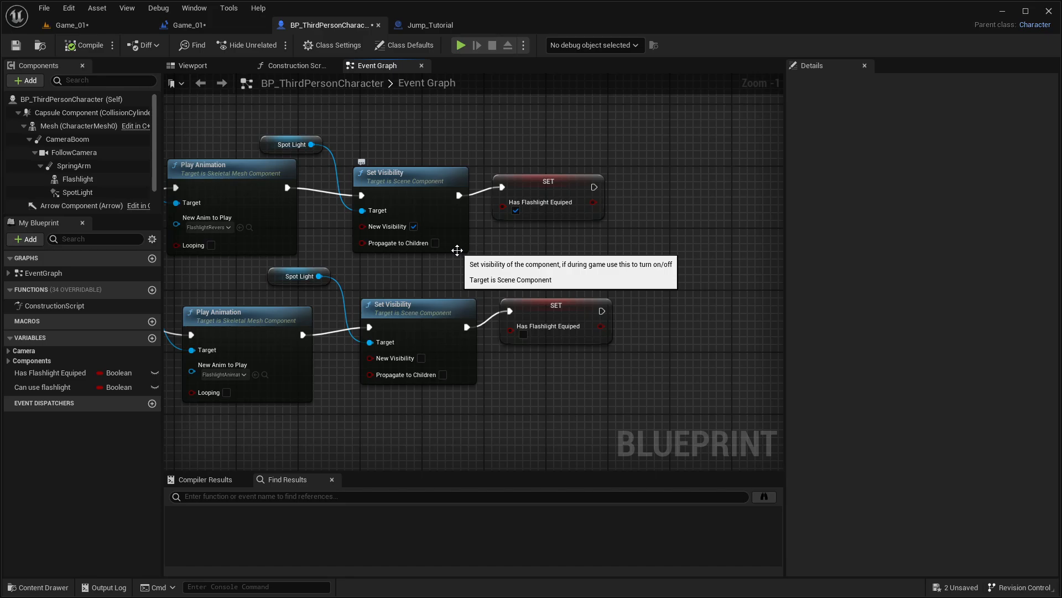
Step: Move the upper SET Has Flashlight Equiped node away from Set Visibility to make room between them
left_click_drag(522, 191, 738, 207)
right_click_drag(551, 225, 784, 212)
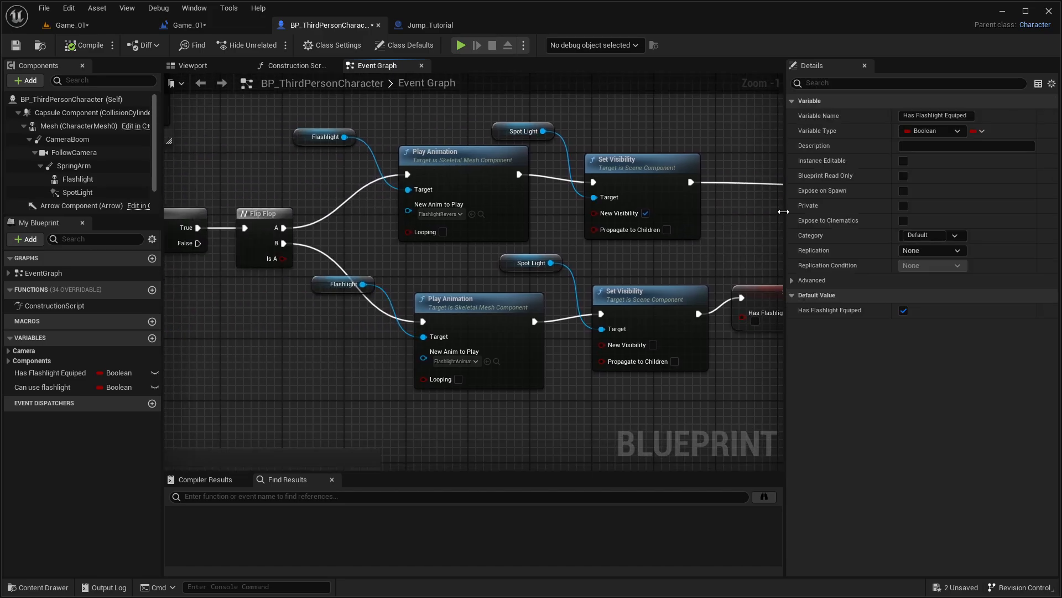
right_click_drag(396, 247, 323, 253)
right_click_drag(585, 202, 195, 200)
mouse_move(638, 187)
left_mouse_down()
mouse_move(516, 187)
mouse_move(626, 192)
left_mouse_up()
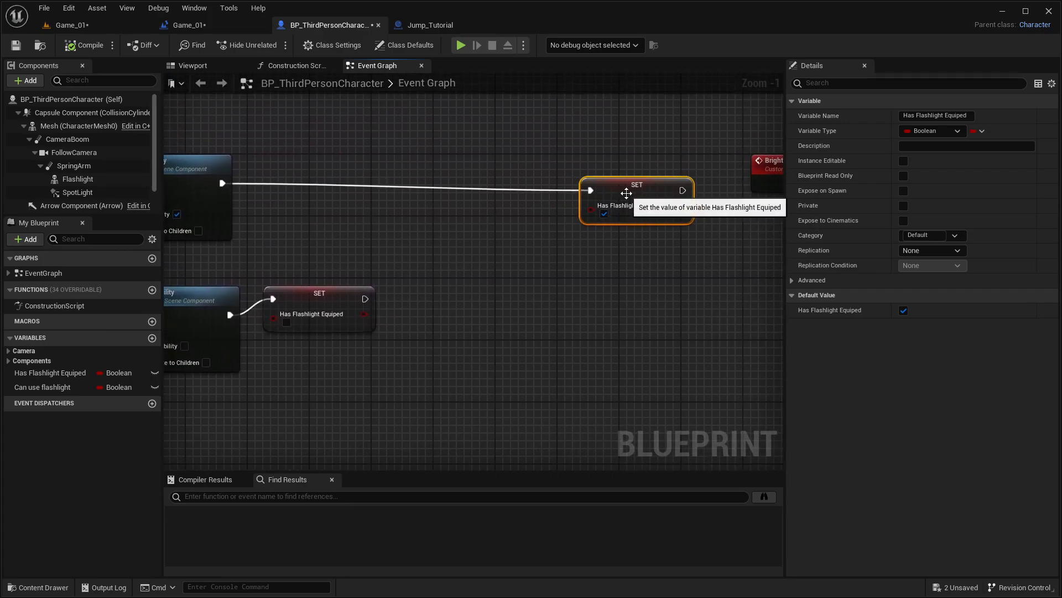
Step: Insert a timeline named "FLashlight turn on" after the upper Set Visibility node and align it with that node
left_click_drag(222, 183, 278, 180)
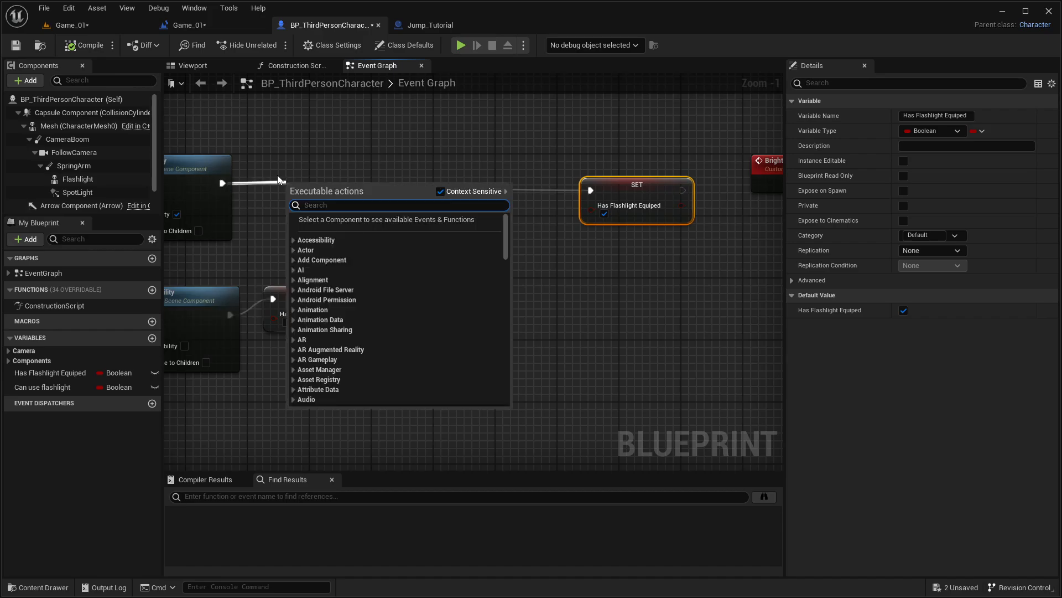
type("timeline")
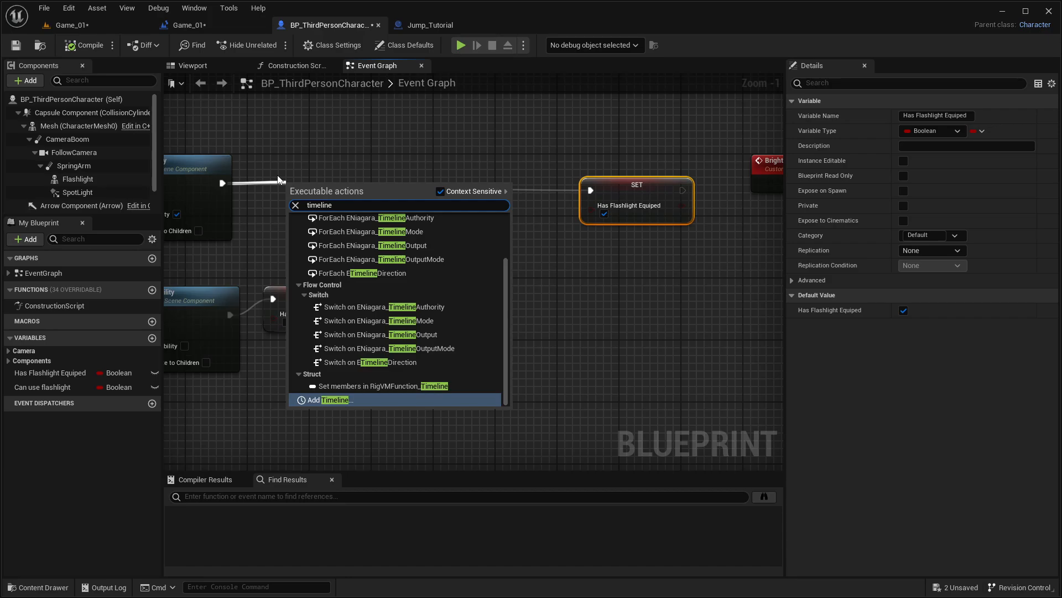
key("Return")
key("BackSpace")
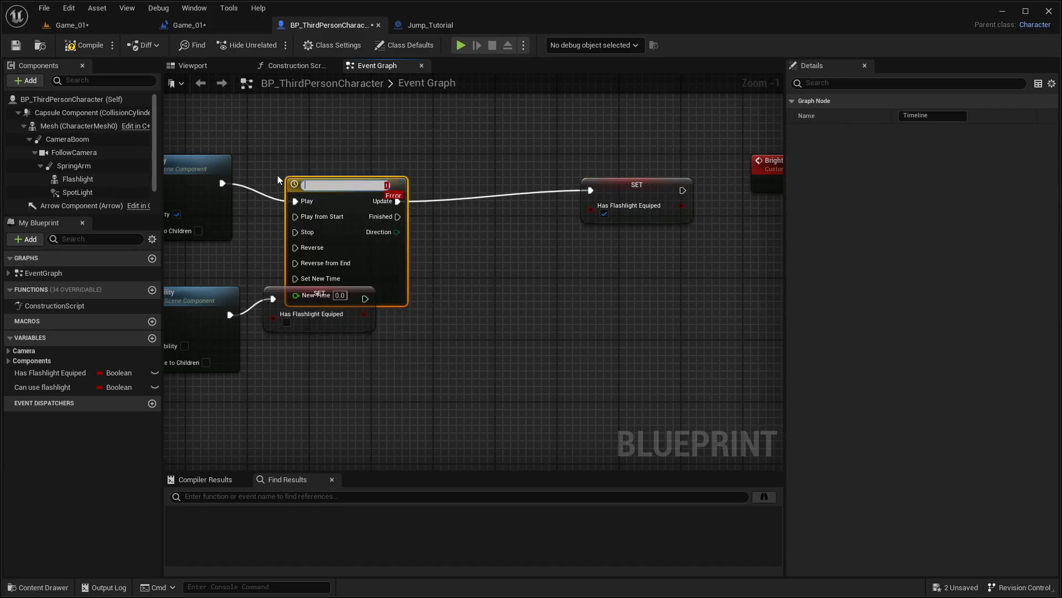
type("FLashlight turn on")
key("Return")
left_click_drag(341, 191, 326, 171)
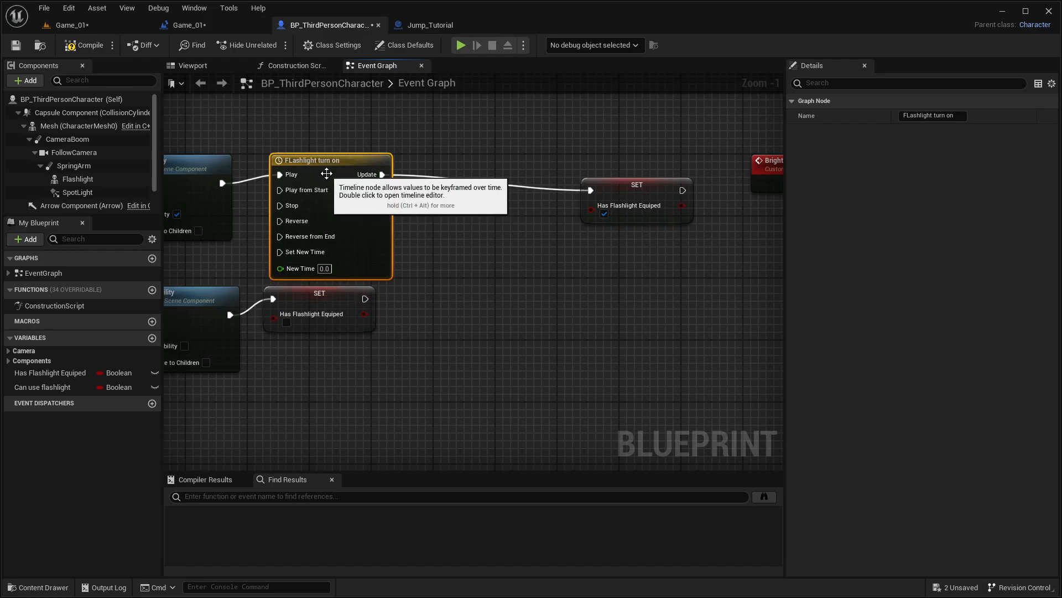
Step: Insert a Set Intensity (SpotLight) node between the timeline's Update output and the SET Has Flashlight Equiped node
left_click(408, 211)
right_click_drag(409, 210, 314, 219)
left_click_drag(283, 185, 363, 191)
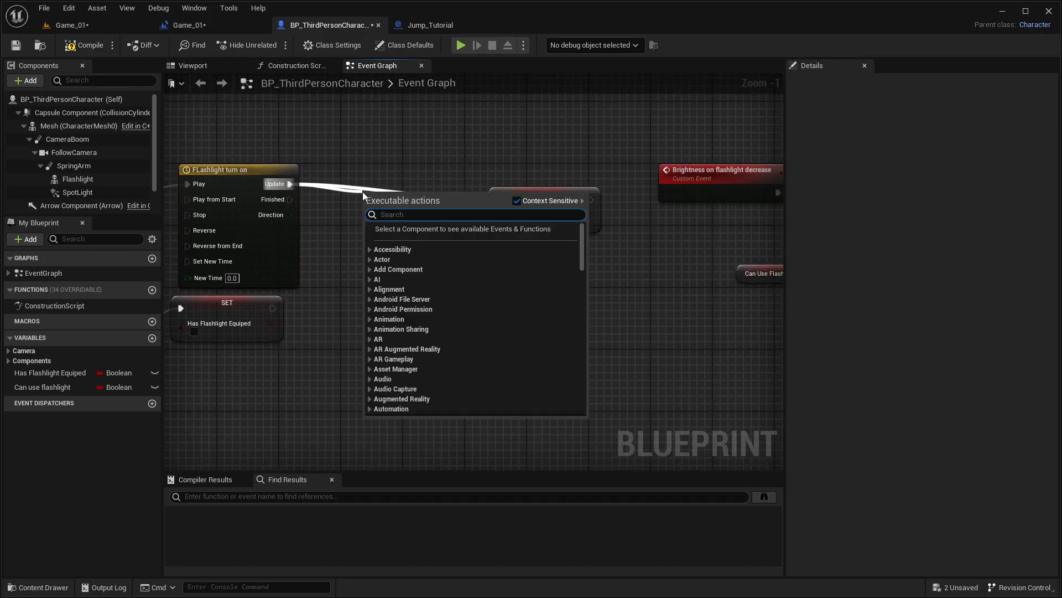
type("set intens")
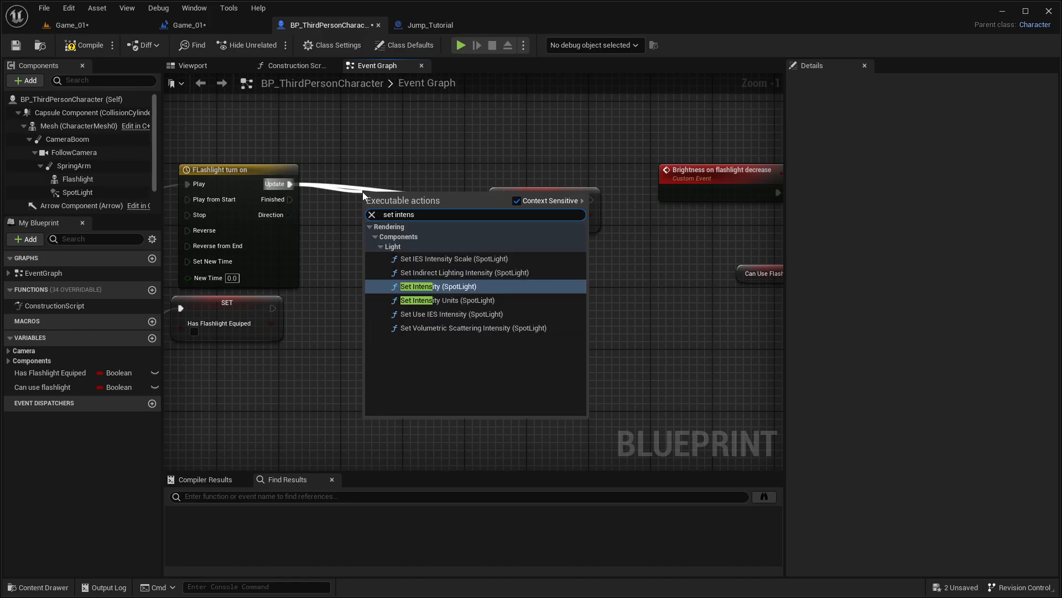
key("Return")
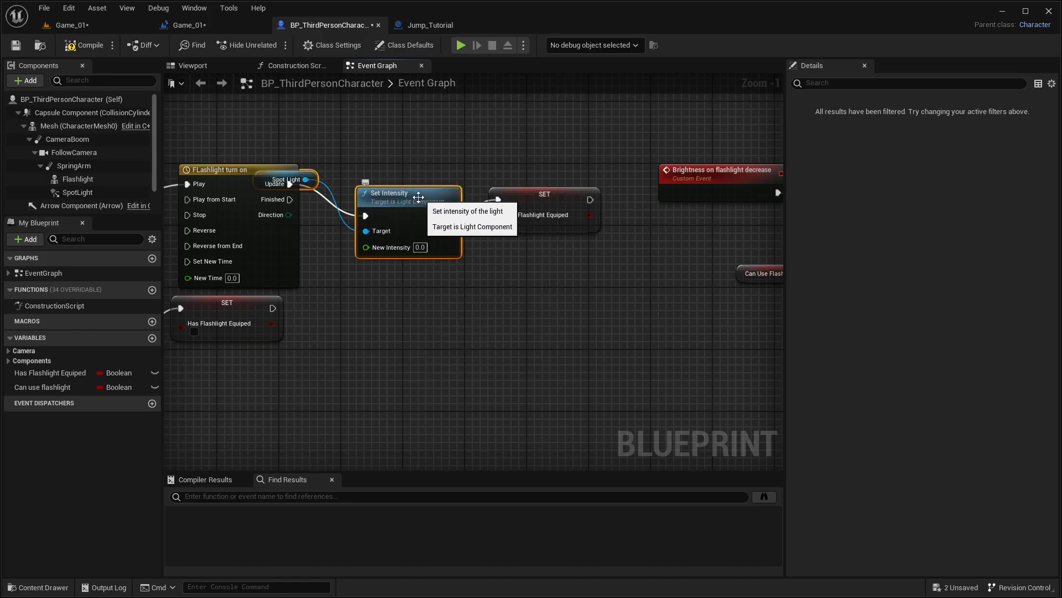
Step: Open the FLashlight turn on timeline and add a float track named "intensity"
double_click(219, 175)
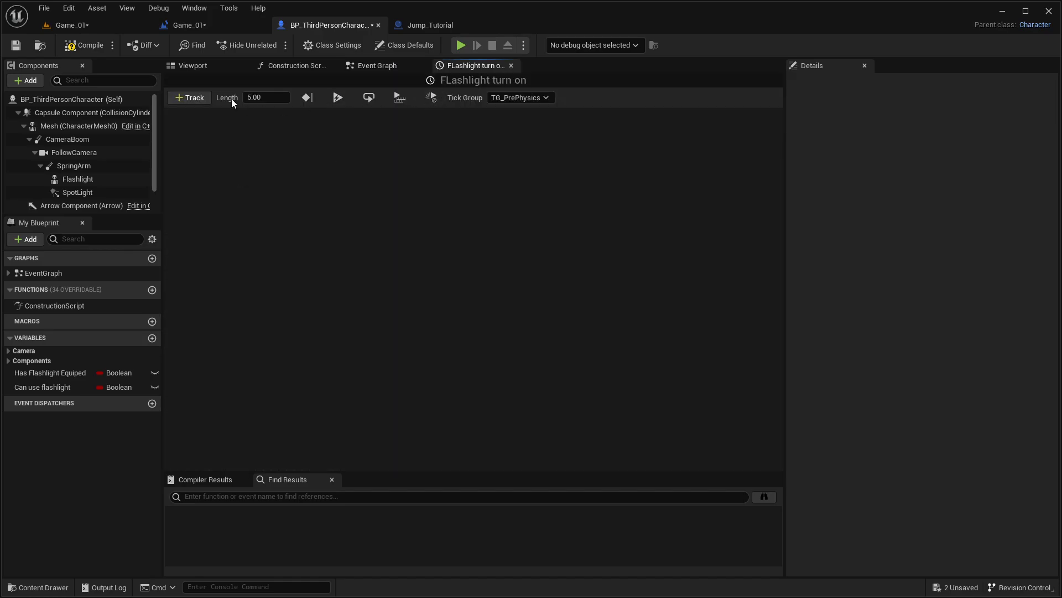
left_click(191, 98)
left_click(200, 117)
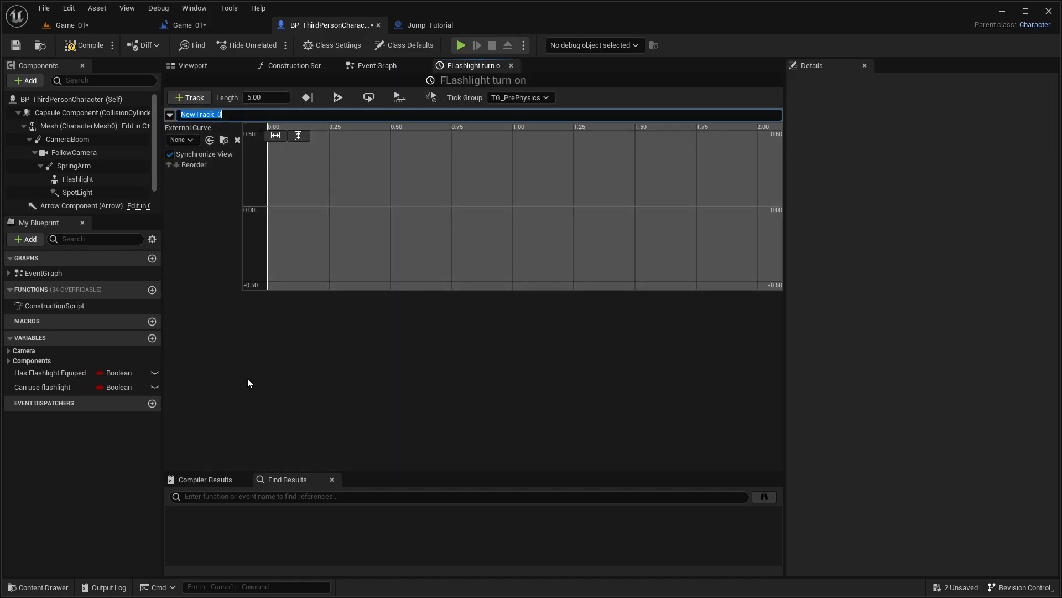
key("BackSpace")
type("intensity")
key("Return")
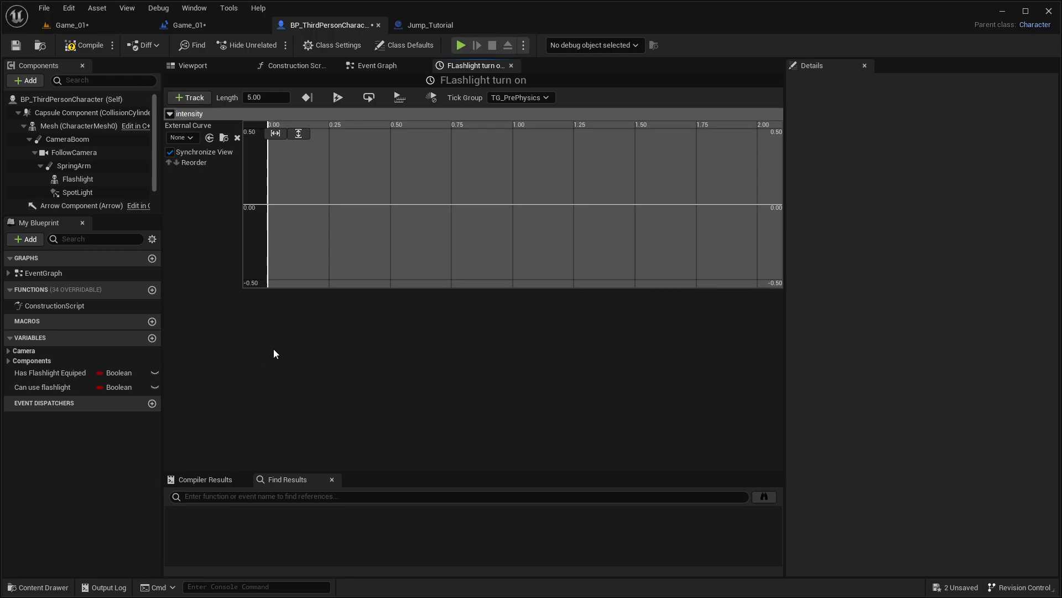
Step: Add a key to the intensity track's curve at time 0 with value 0
right_click(338, 214)
left_click(356, 229)
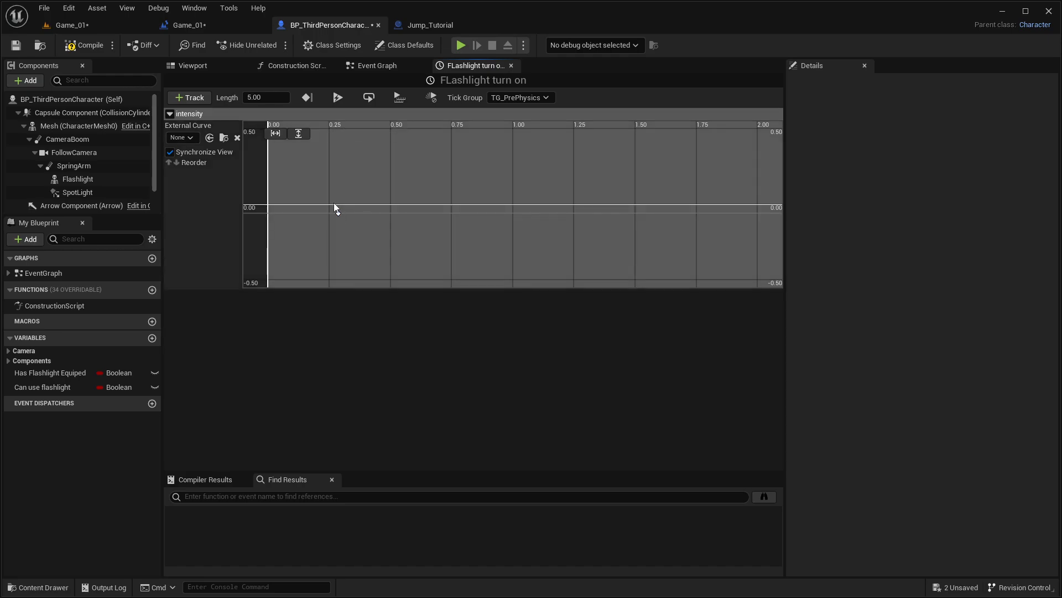
left_click(353, 134)
type("0")
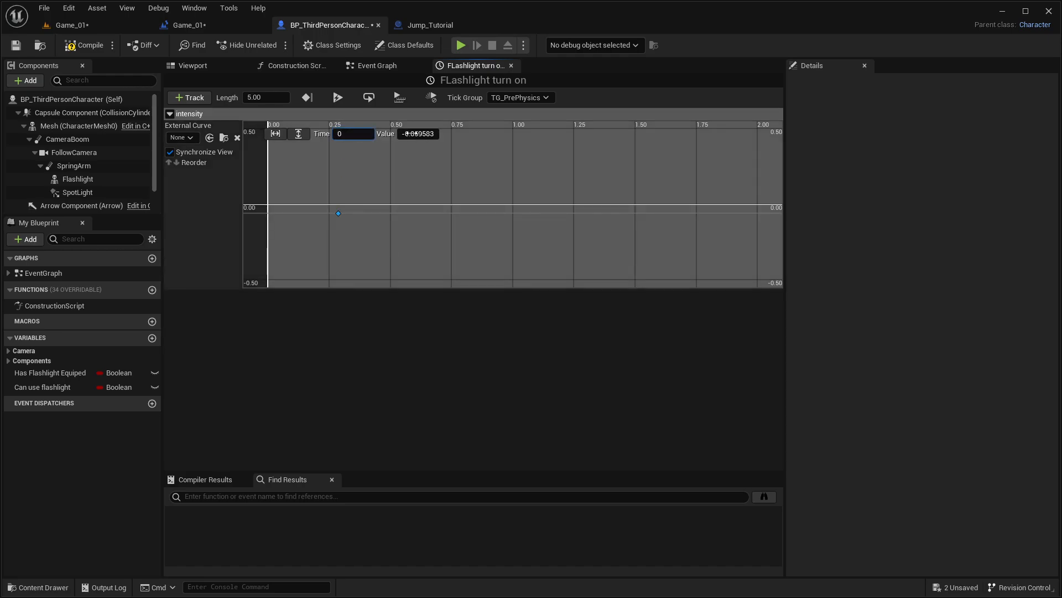
left_click(416, 134)
type("0")
key("Return")
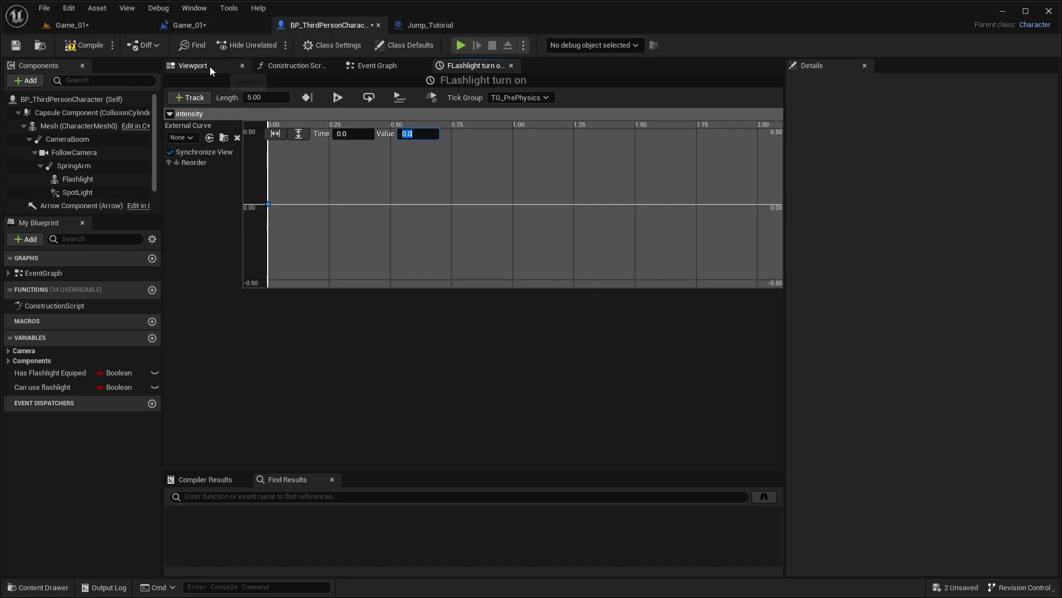
Step: Examine the event graph's Brightness on flashlight decrease chain and how it subtracts from the spotlight's intensity, compared with the turn-on timeline nodes
left_click(70, 45)
left_click(193, 65)
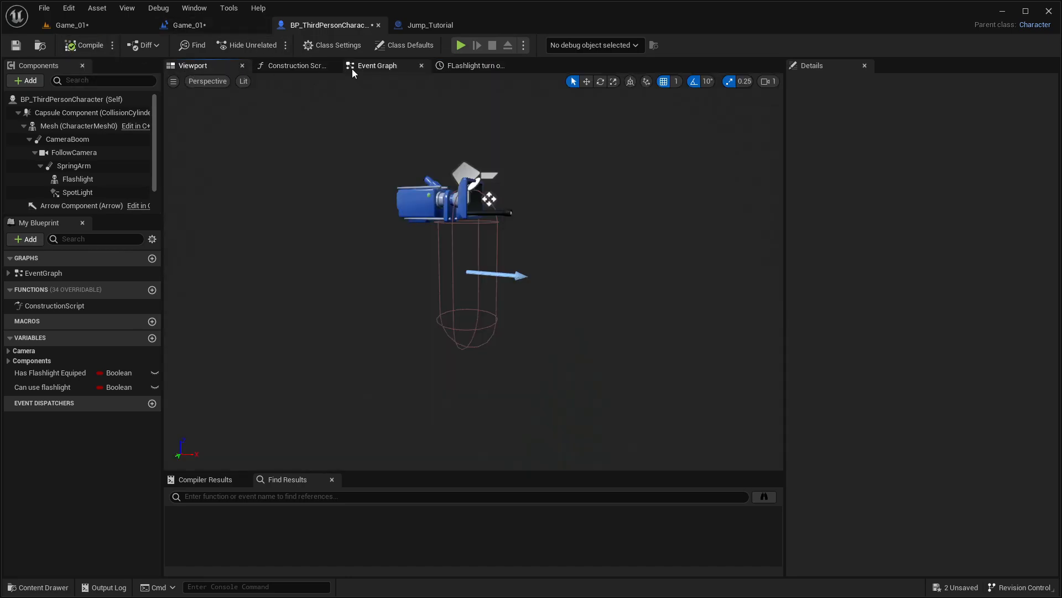
left_click(359, 66)
right_click_drag(439, 253, 645, 293)
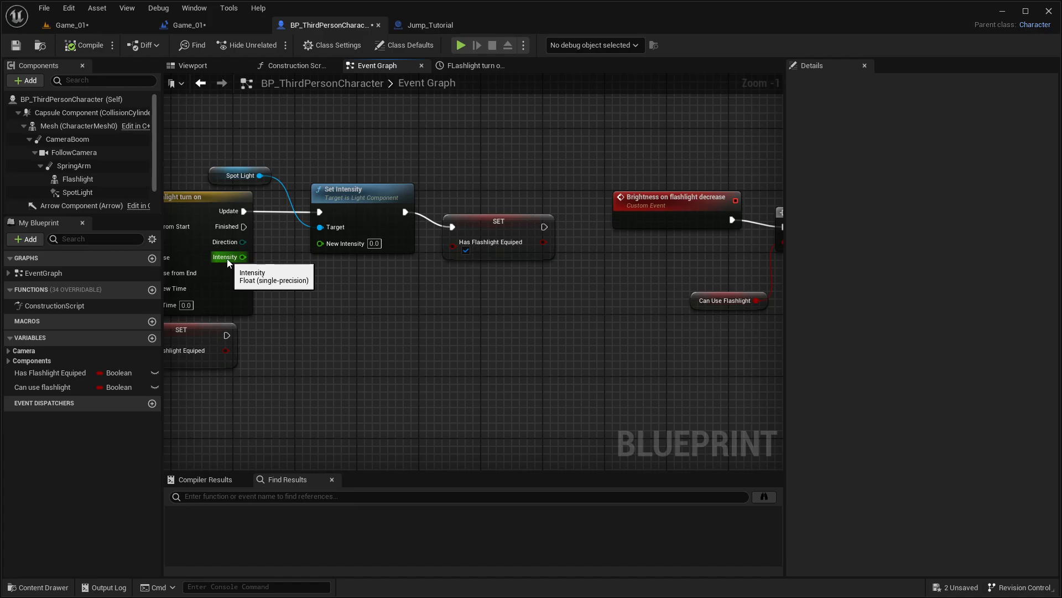
right_click_drag(242, 261, 421, 297)
right_click_drag(582, 296, 402, 293)
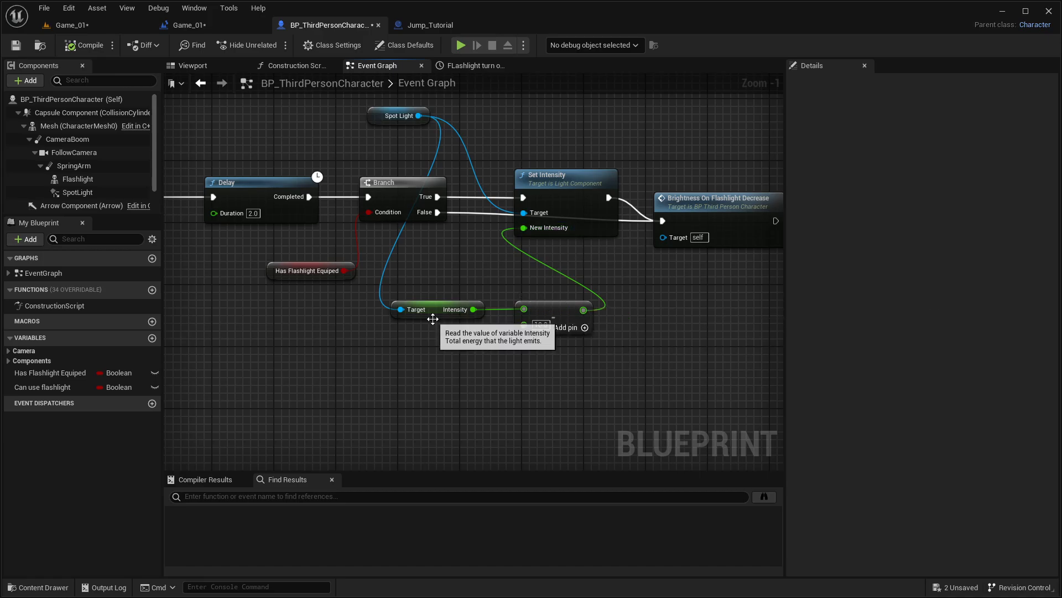
right_click_drag(690, 296, 503, 291)
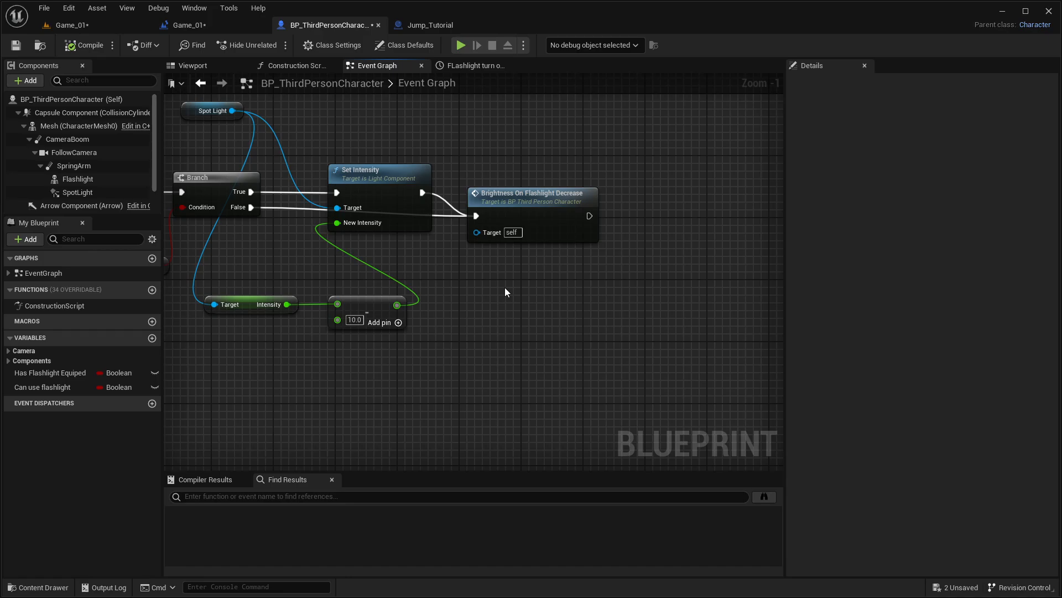
right_click_drag(316, 292, 388, 245)
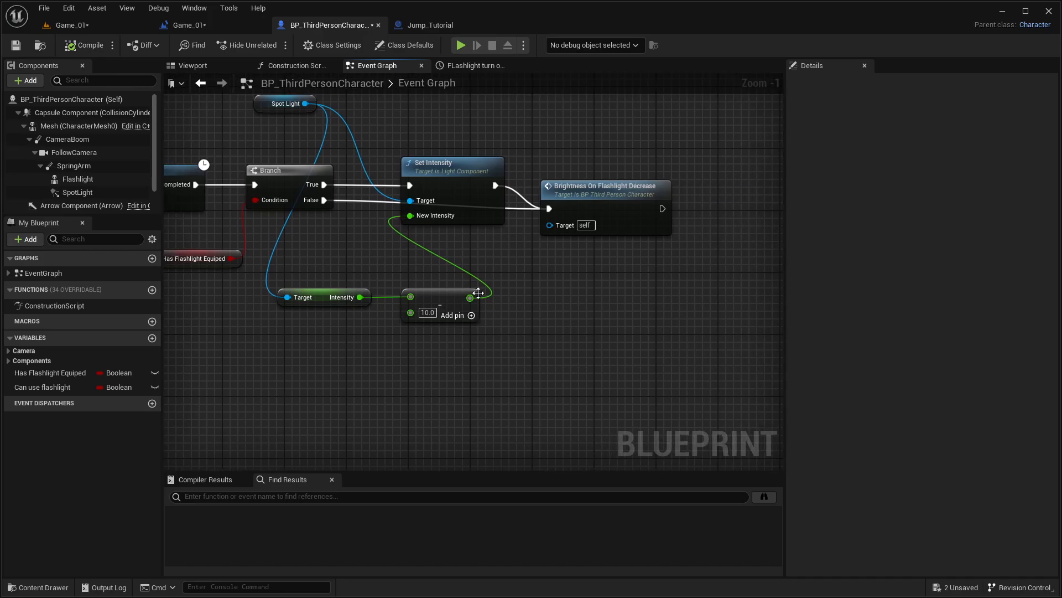
right_click_drag(411, 278, 704, 286)
right_click_drag(387, 299, 513, 318)
scroll(261, 268, "down", 4)
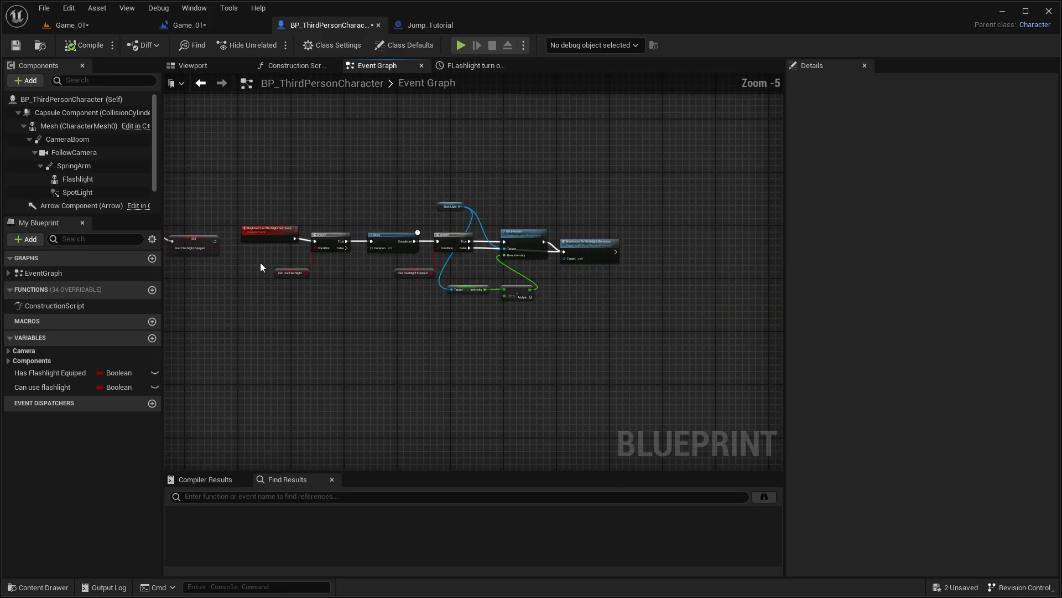
right_click_drag(260, 268, 526, 271)
right_click_drag(255, 264, 286, 247)
scroll(286, 247, "up", 4)
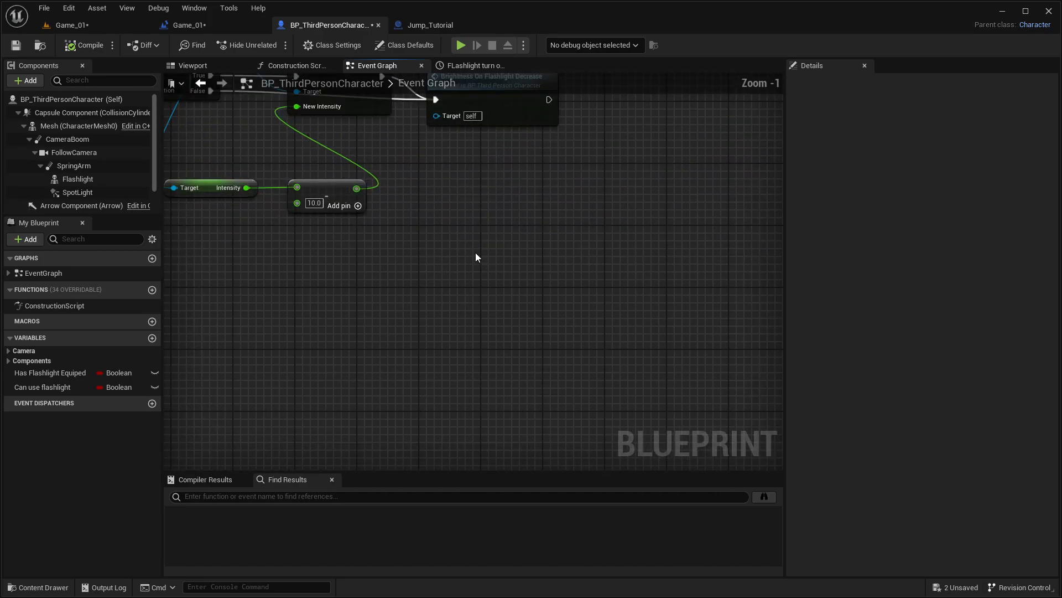
scroll(458, 233, "up", 1)
right_click_drag(491, 170, 567, 254)
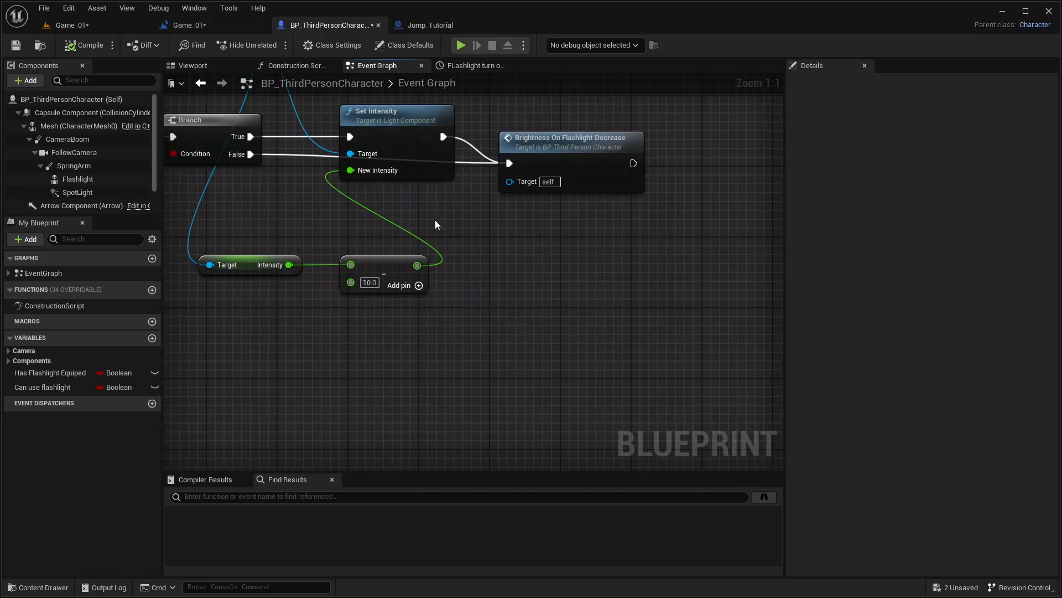
right_click_drag(410, 239, 523, 224)
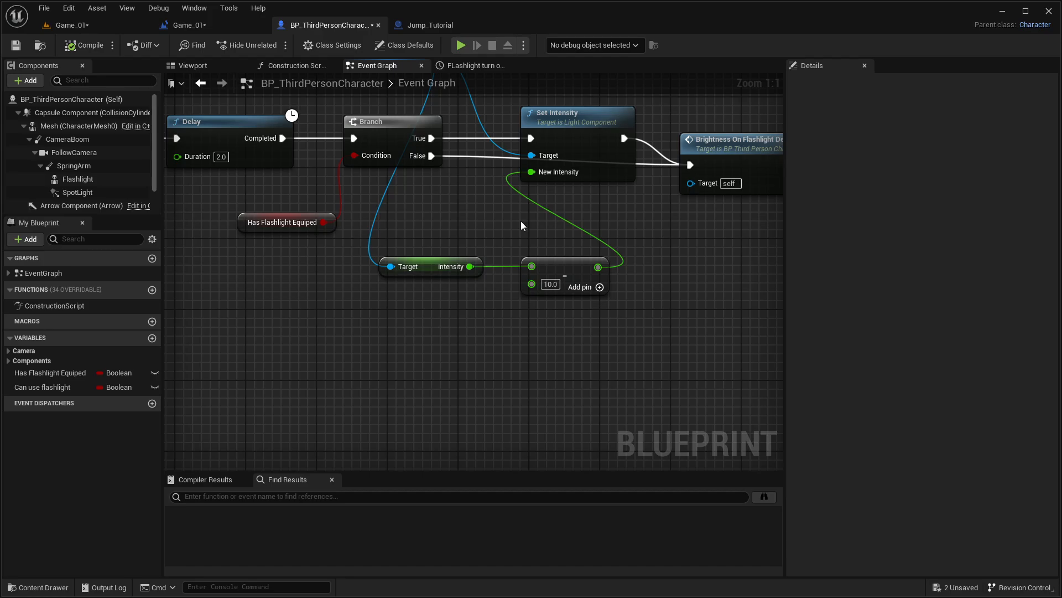
right_click_drag(280, 230, 404, 253)
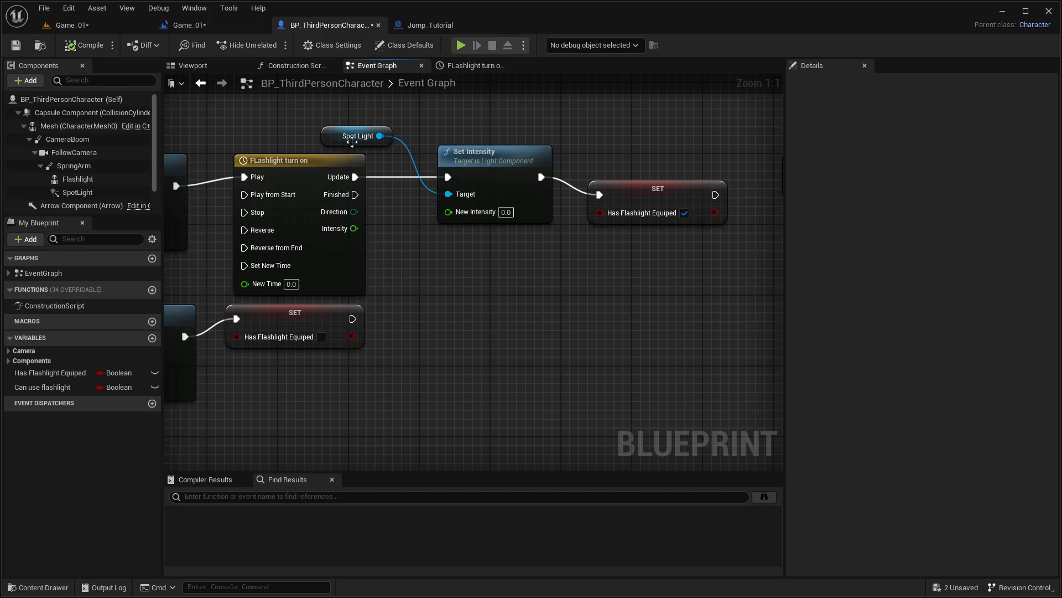
left_click(477, 65)
left_click(180, 138)
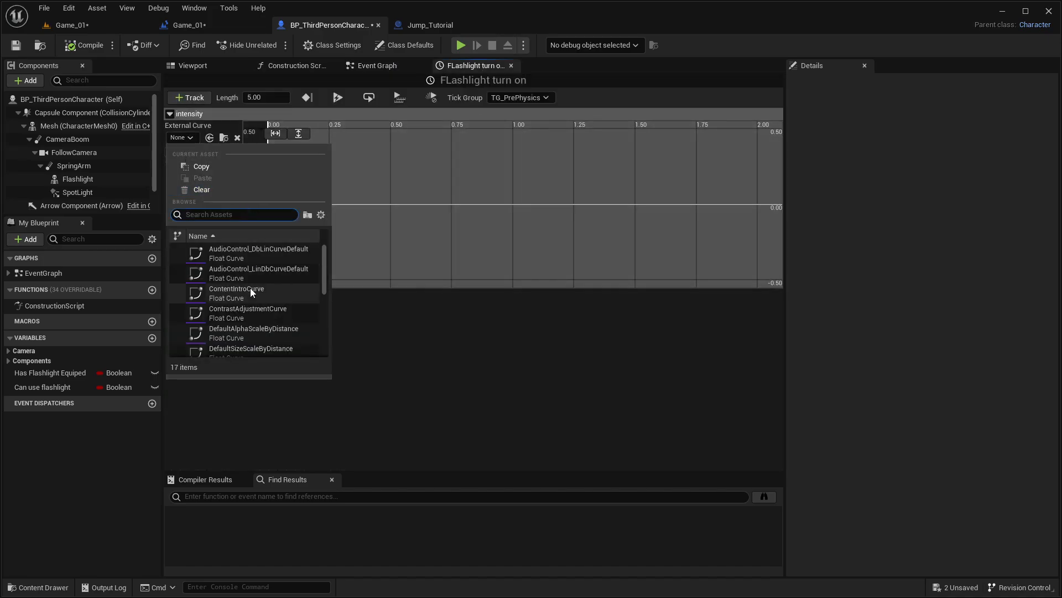
left_click(194, 137)
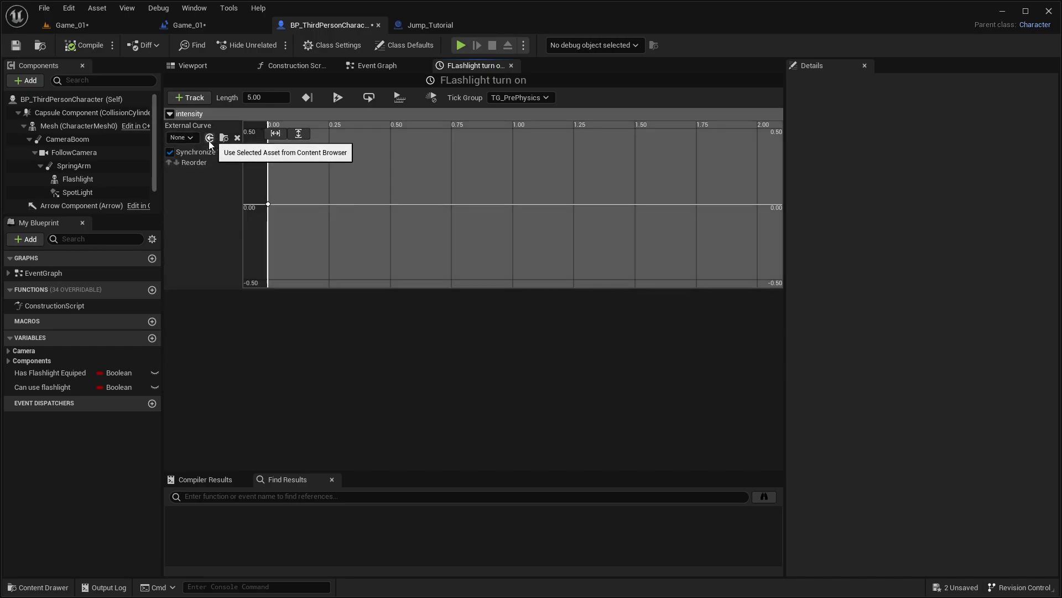
left_click(370, 66)
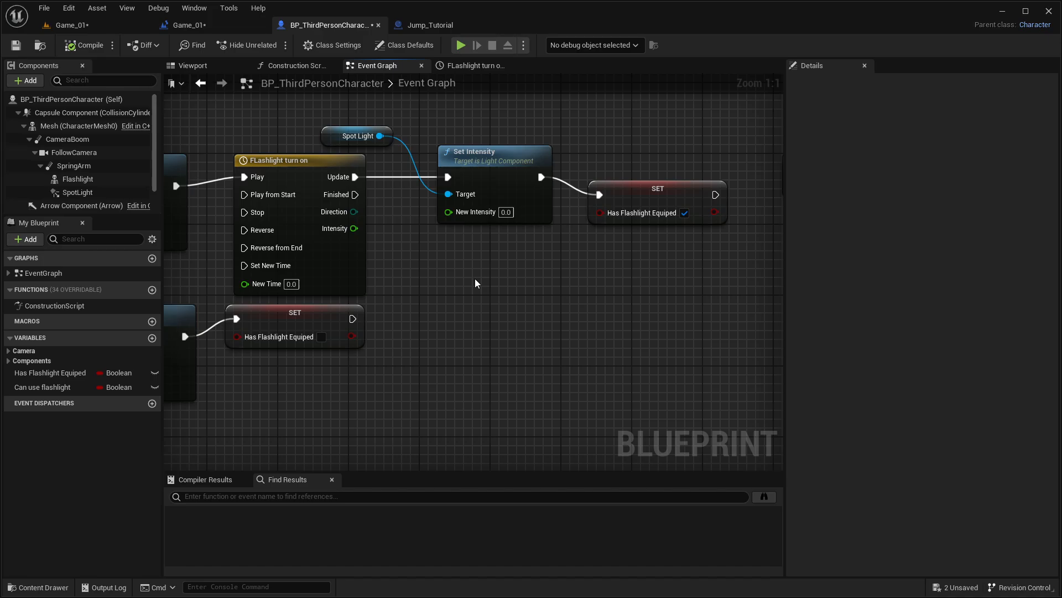
Step: Add a second key to the intensity track of the FLashlight turn on timeline and set its time to 0.1
left_click(481, 67)
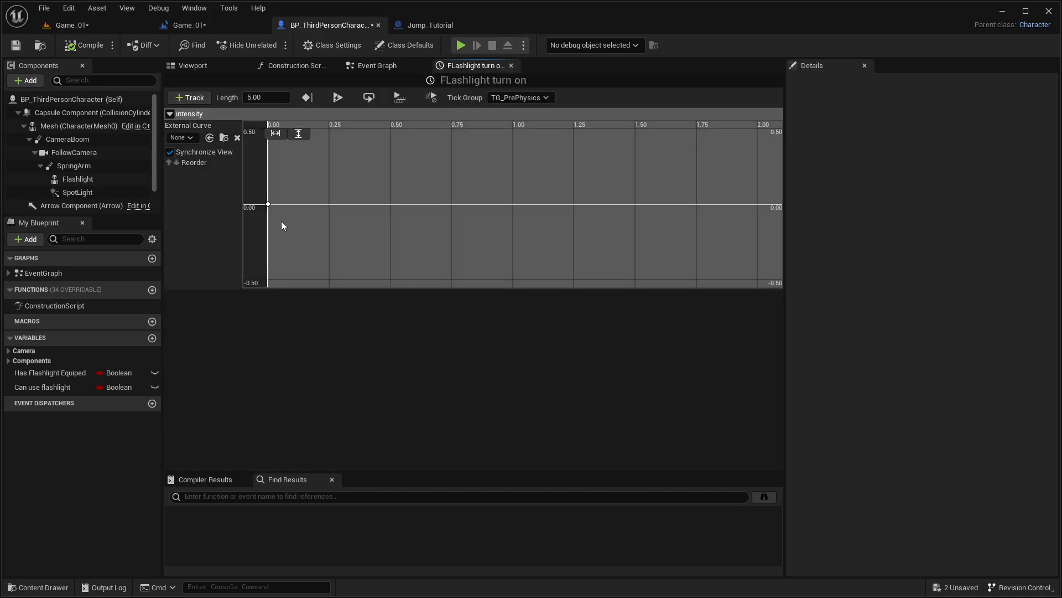
left_click(269, 204)
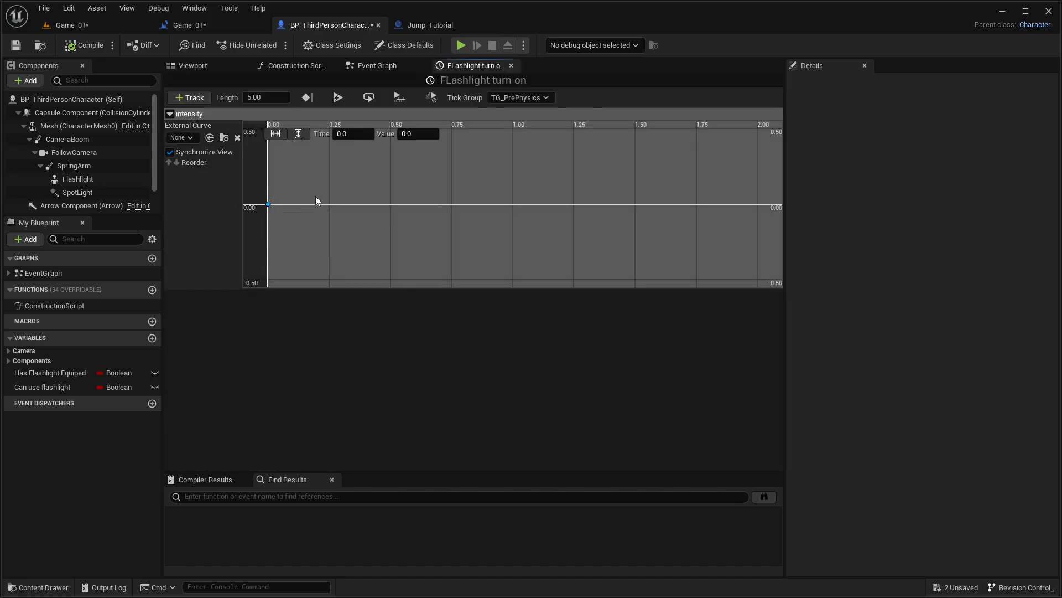
right_click(359, 186)
left_click(388, 208)
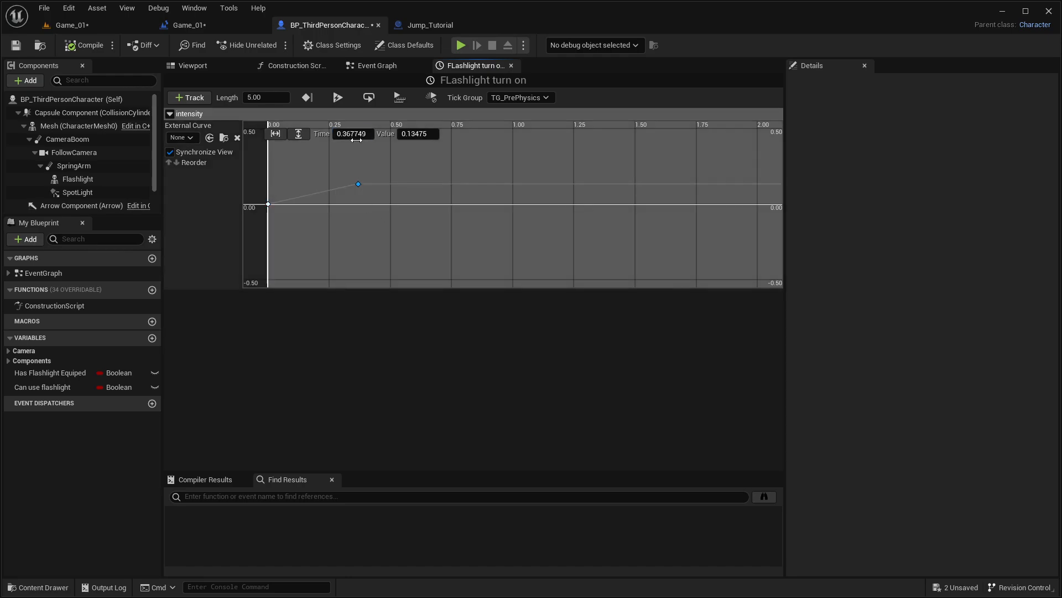
left_click(356, 140)
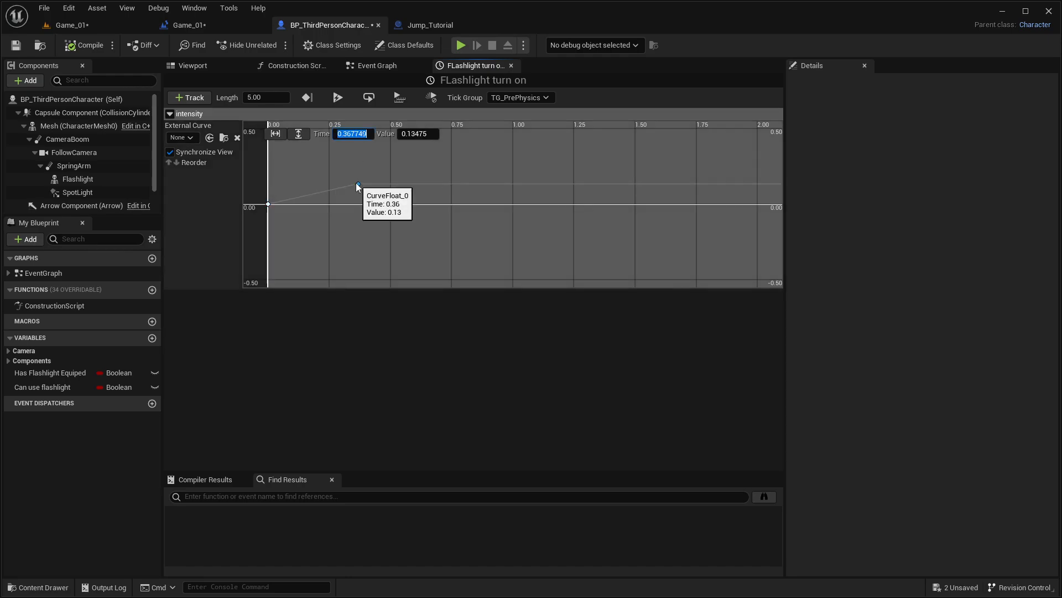
type("0.1")
key("Return")
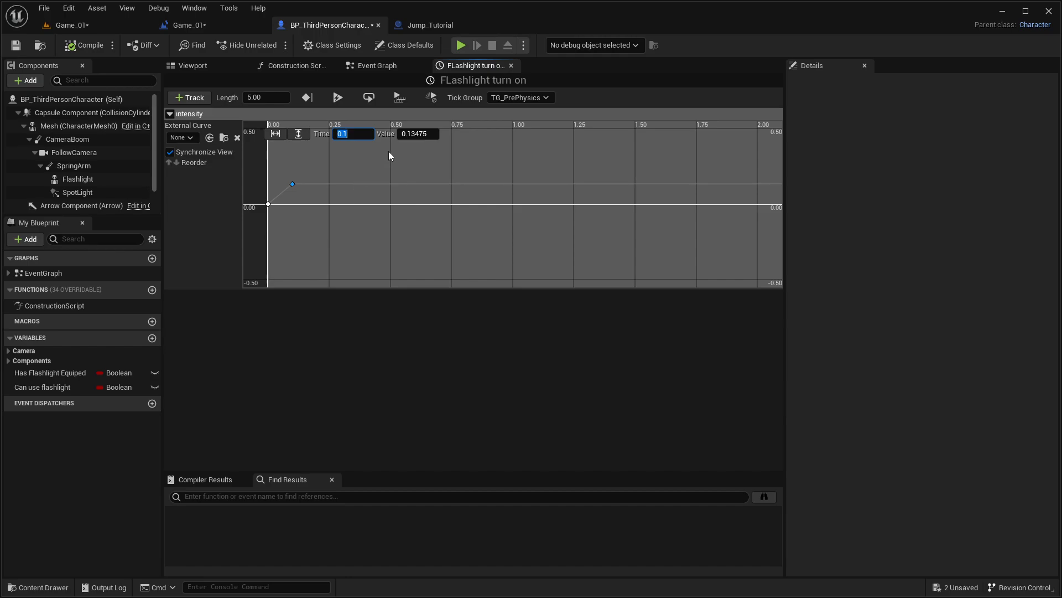
Step: Set the value of the intensity key at time 0.1 to 500 and fit the curve in view
left_click(426, 125)
left_click(293, 184)
type("500")
key("Return")
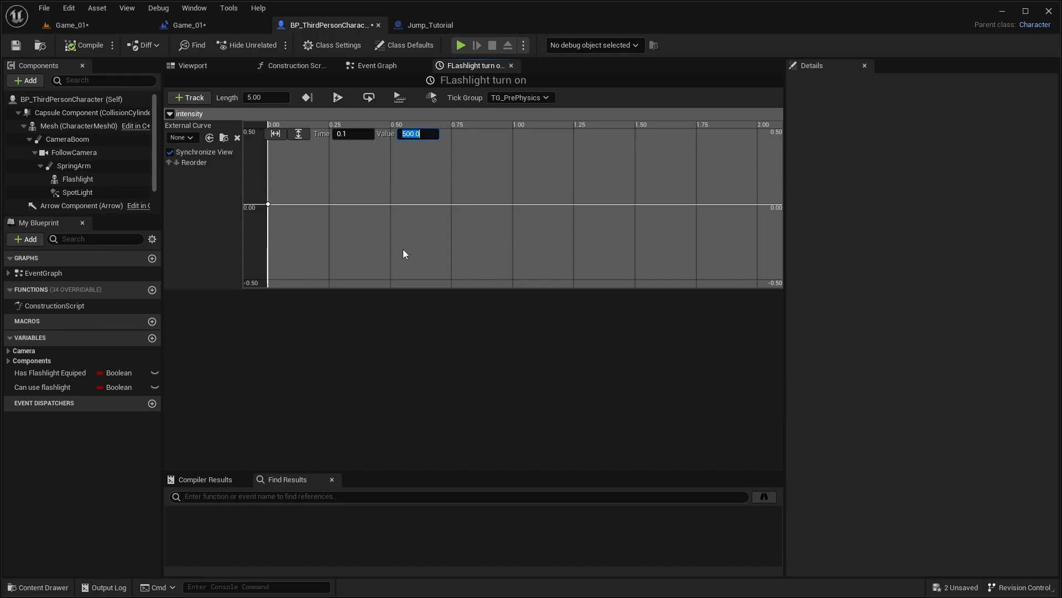
left_click(276, 134)
left_click(298, 134)
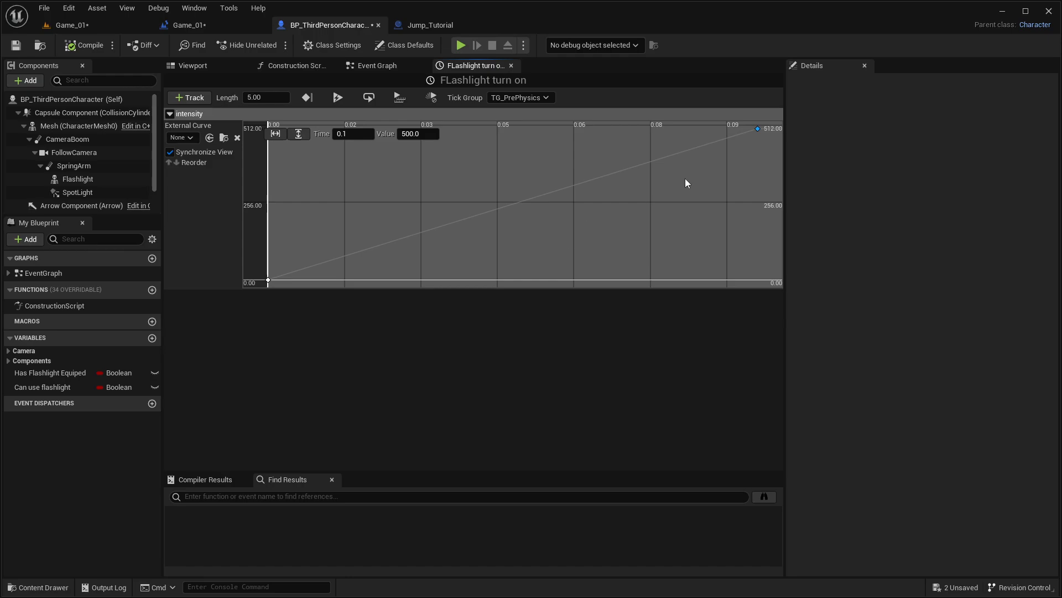
Step: Add a third key to the intensity curve and set its time to 0.2
right_click(668, 203)
left_click(695, 223)
left_click(354, 134)
type("0.2")
key("Return")
left_click(275, 134)
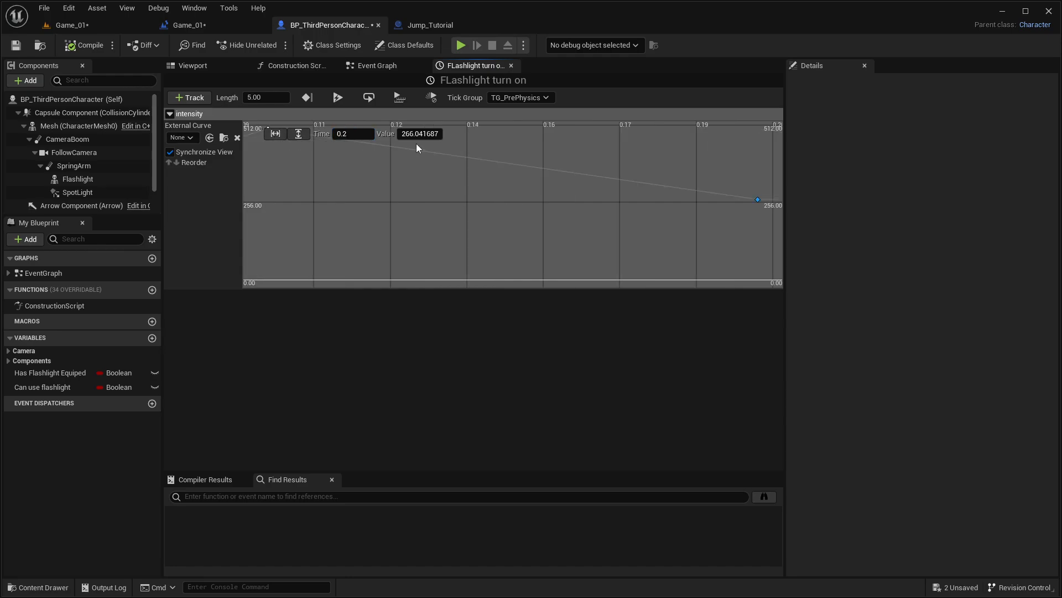
Step: Set the value of the intensity key at time 0.2 to 200
type("0")
key("BackSpace")
type("200")
key("Return")
left_click(277, 135)
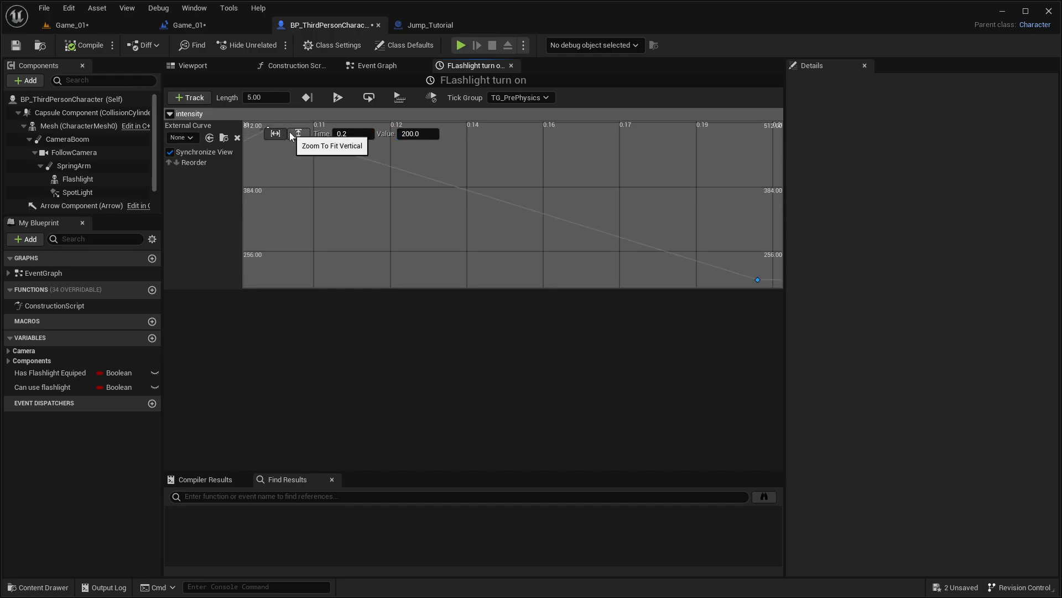
mouse_move(355, 189)
left_mouse_down()
mouse_move(450, 183)
mouse_move(381, 213)
mouse_move(338, 187)
mouse_move(346, 147)
mouse_move(308, 147)
mouse_move(370, 195)
left_mouse_up()
key("ctrl+z")
scroll(396, 209, "down", 5)
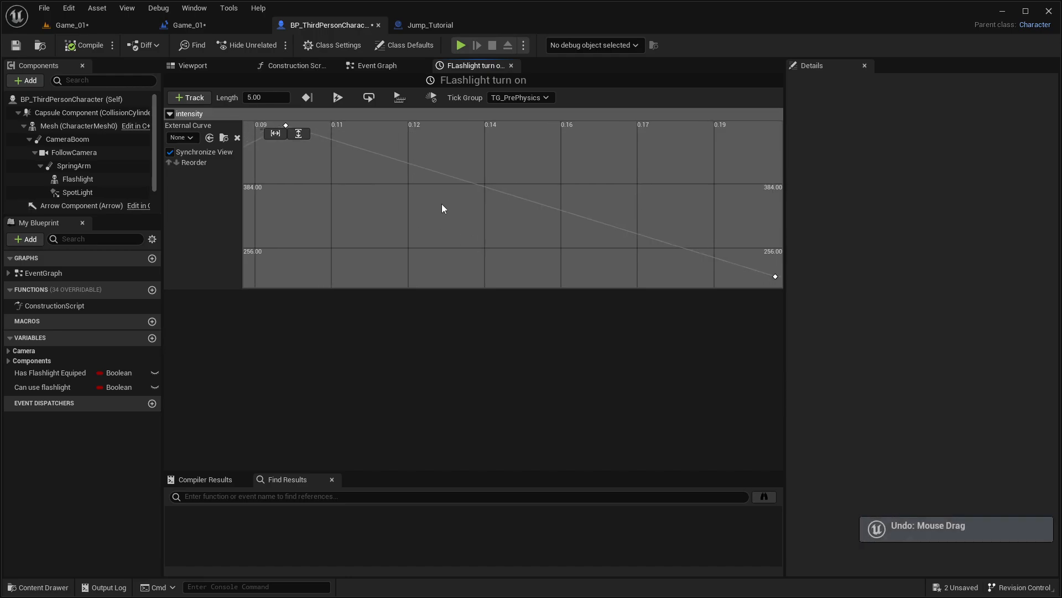
scroll(572, 208, "down", 5)
right_click_drag(545, 205, 553, 187)
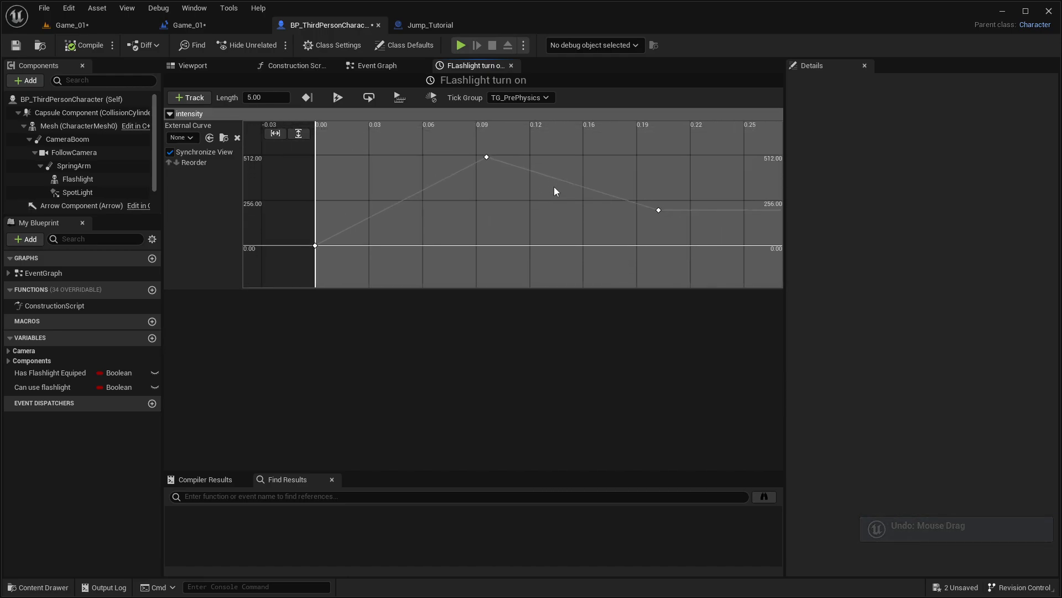
scroll(553, 187, "up", 2)
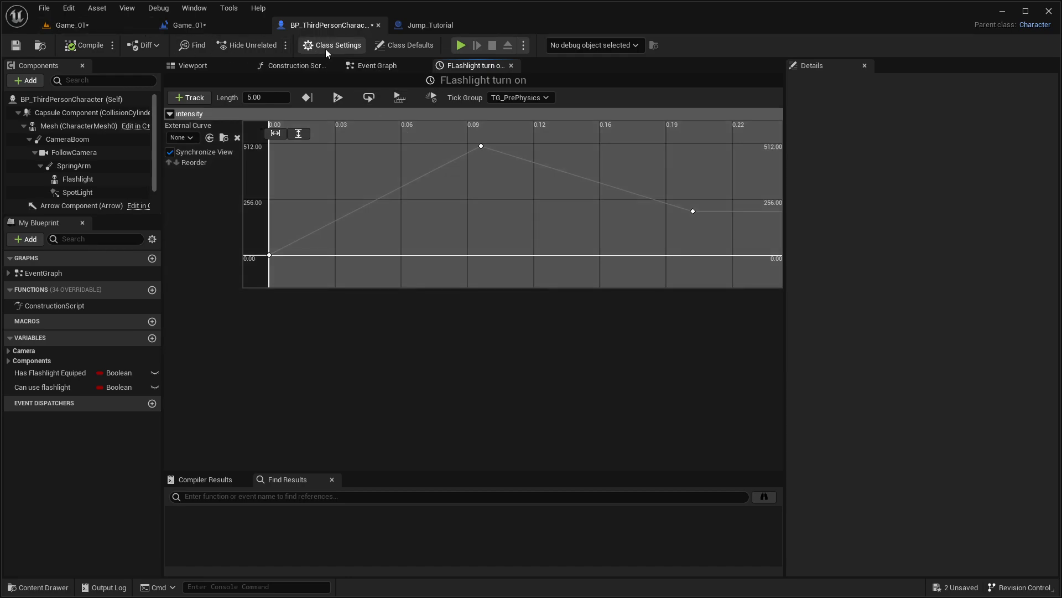
Step: Connect the timeline's Intensity output to New Intensity on Set Intensity in the Event Graph, and move the following SET node up
left_click(379, 65)
left_click_drag(354, 229, 476, 220)
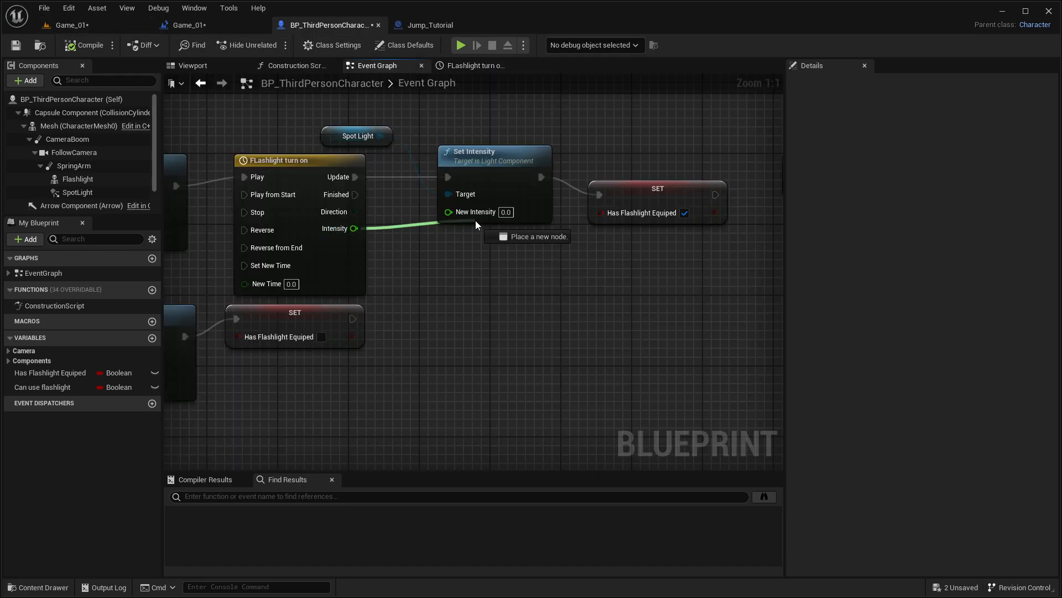
left_click(437, 244)
left_click_drag(354, 228, 449, 212)
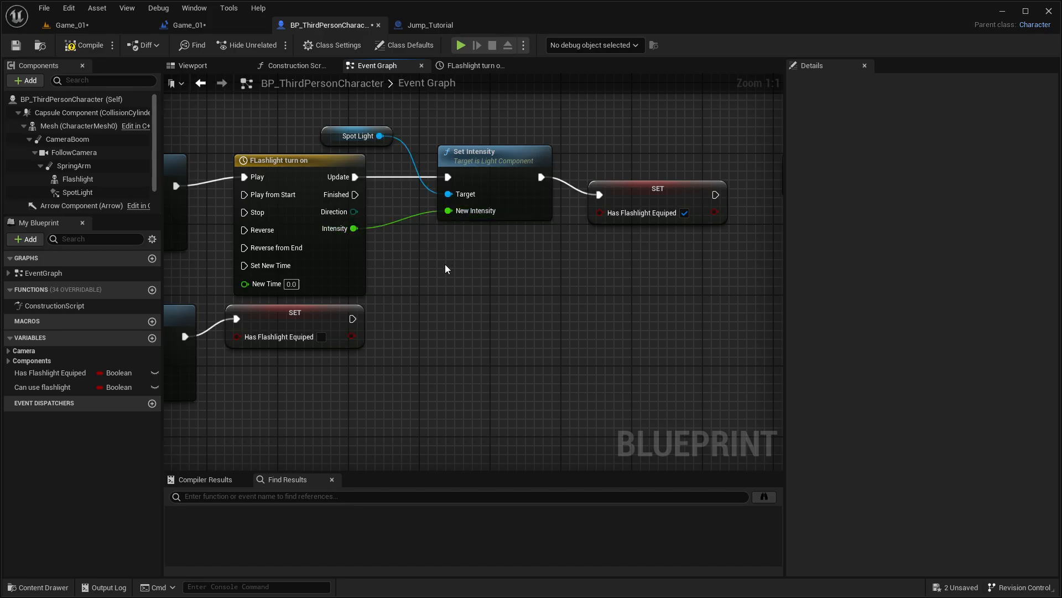
right_click_drag(292, 118, 317, 134)
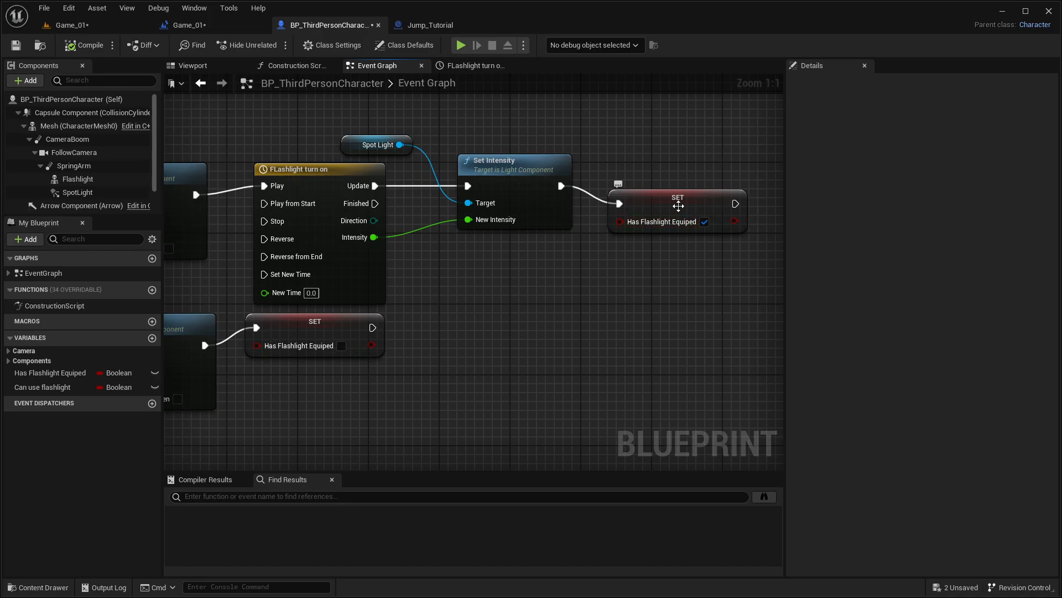
left_click_drag(678, 206, 687, 170)
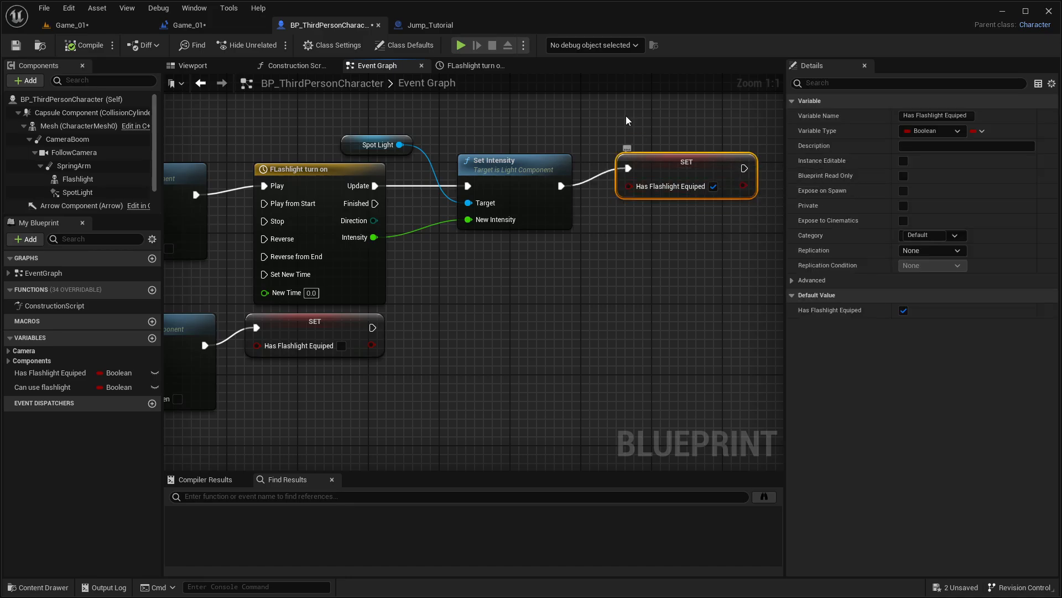
Step: Play-test the Game_01 level, walking around and repeatedly toggling the flashlight against the walls, and end the session
left_click(71, 26)
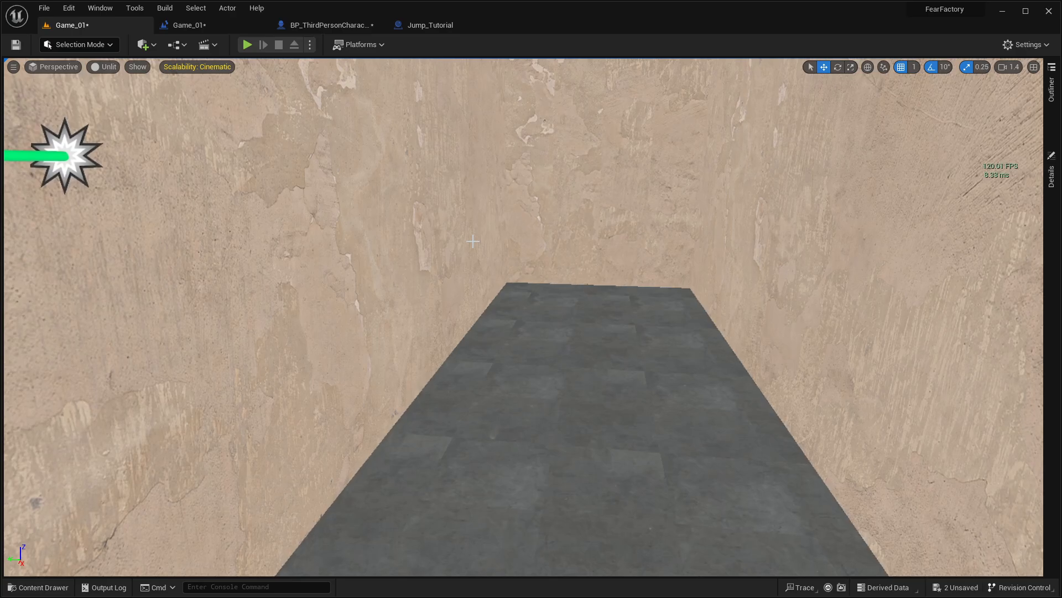
key("alt+p")
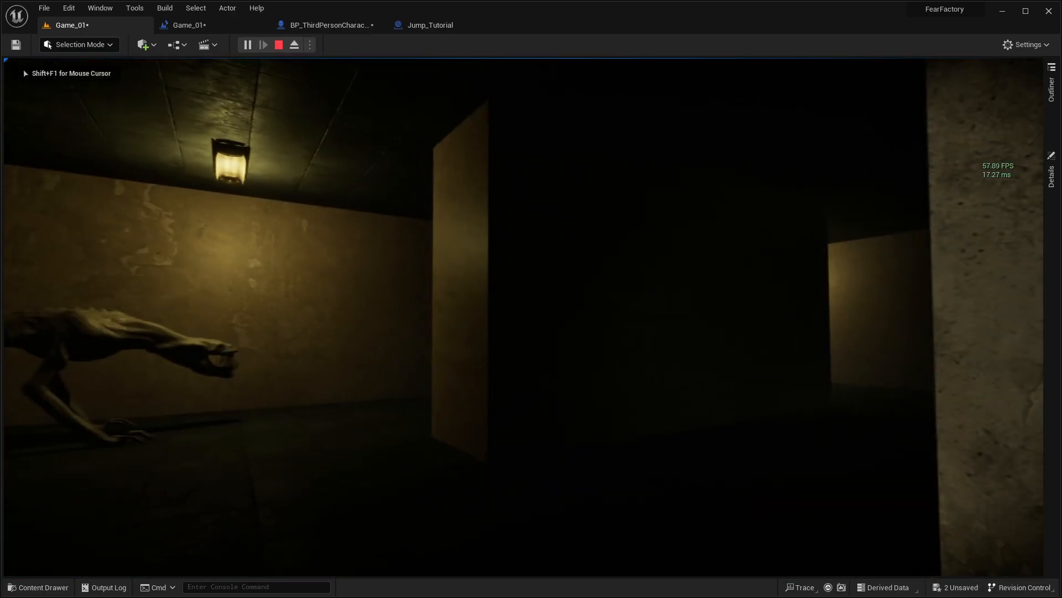
key("w")
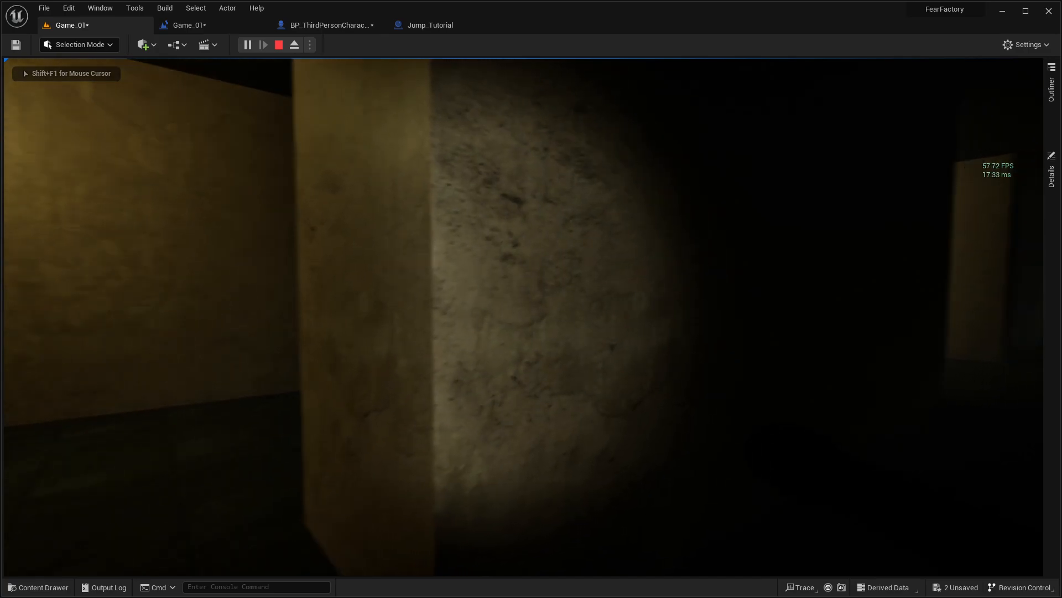
key("f")
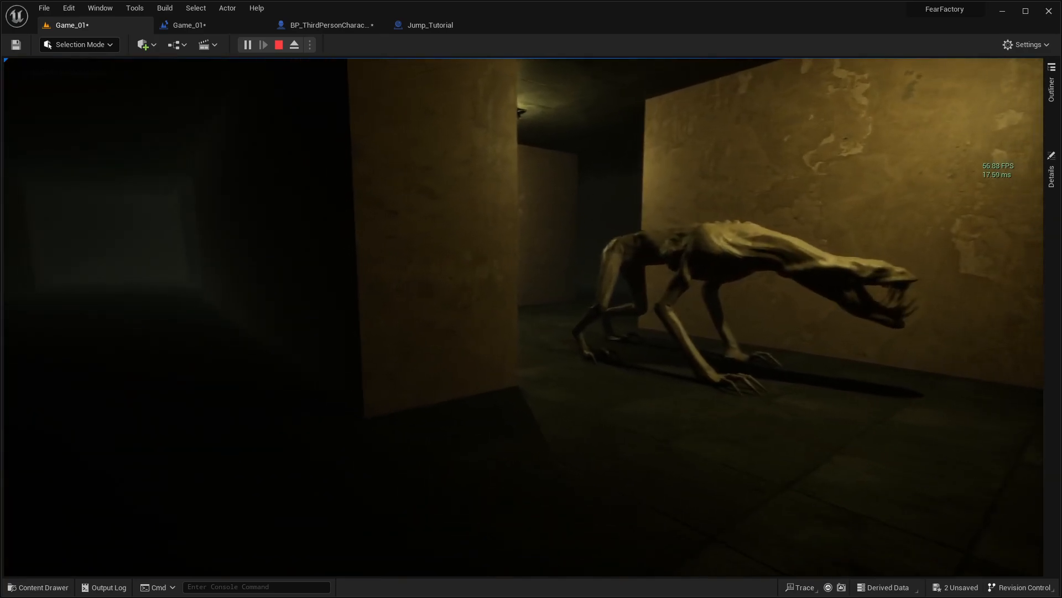
key("w")
key("f")
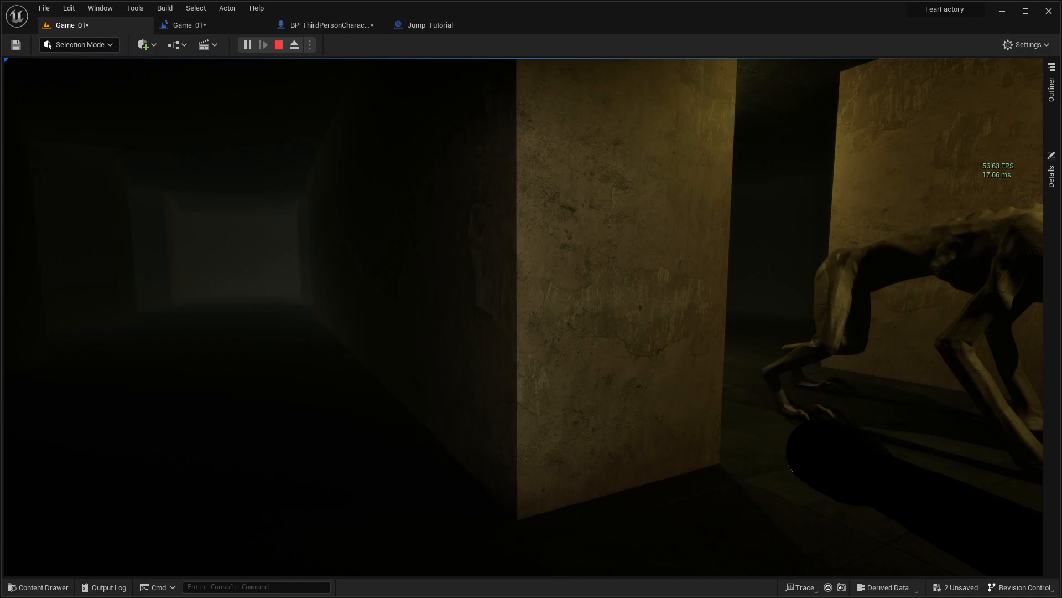
key("w")
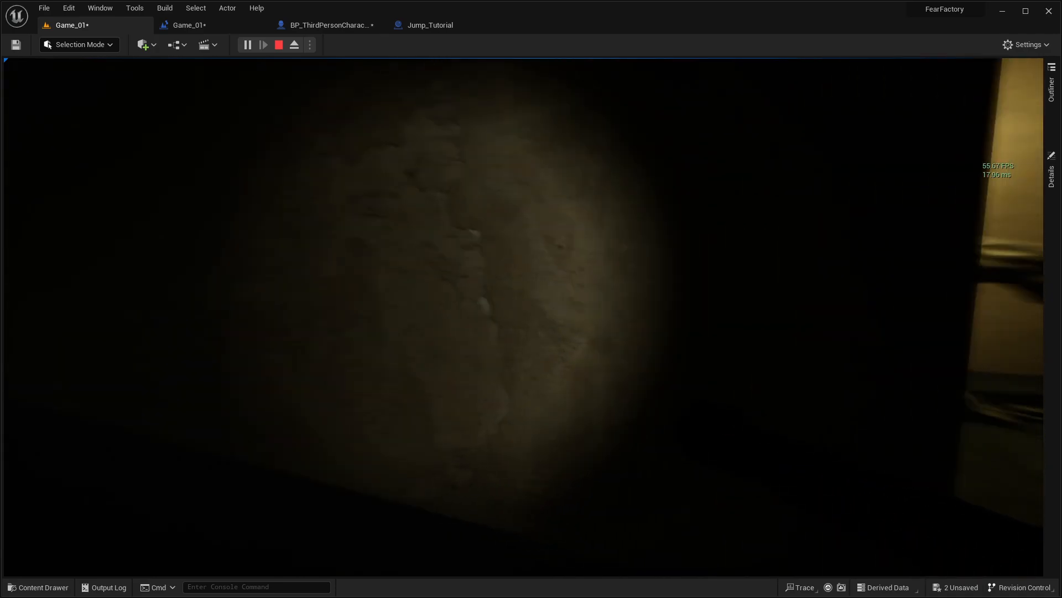
key("f")
key("f")
key("f")
key("f")
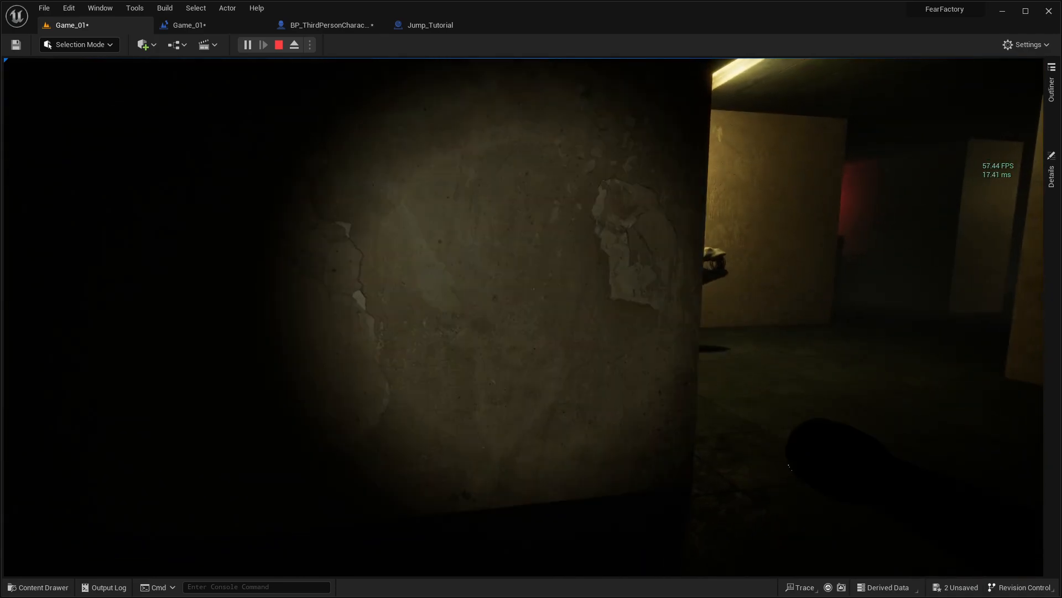
key("f")
key("f")
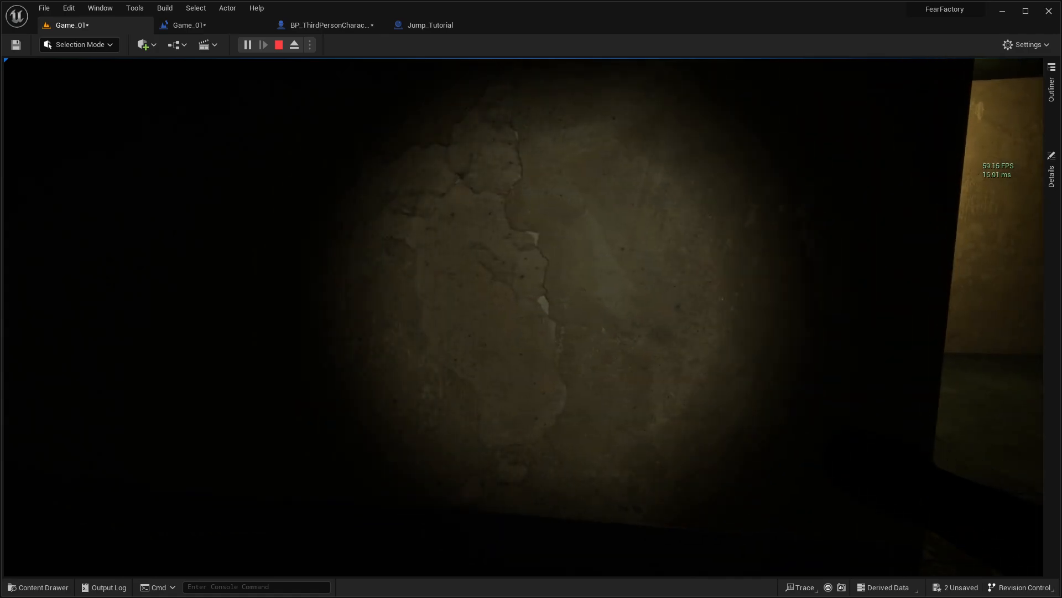
key("f")
key("f")
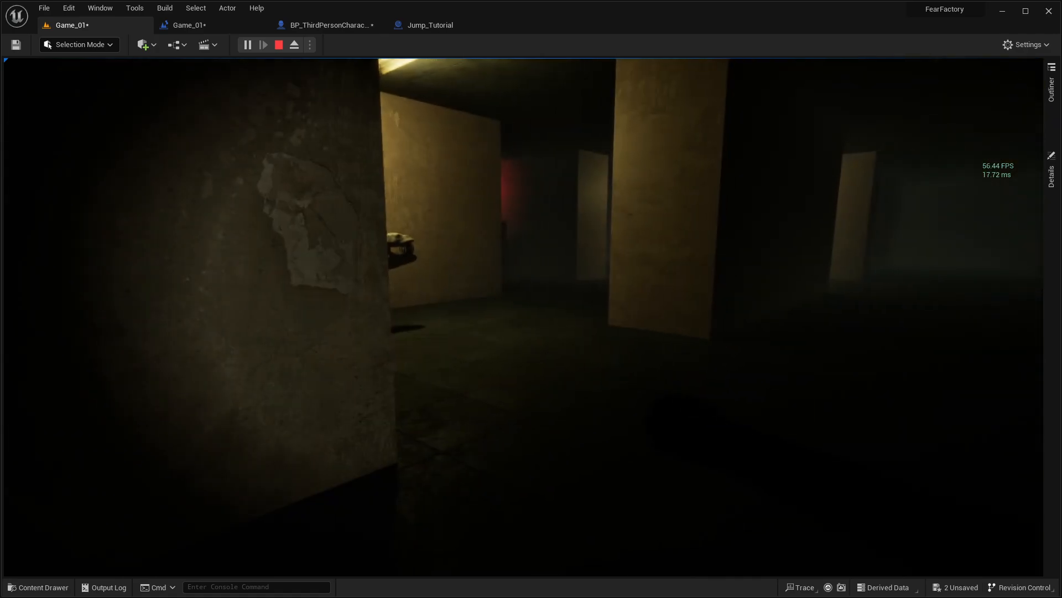
key("f")
key("Escape")
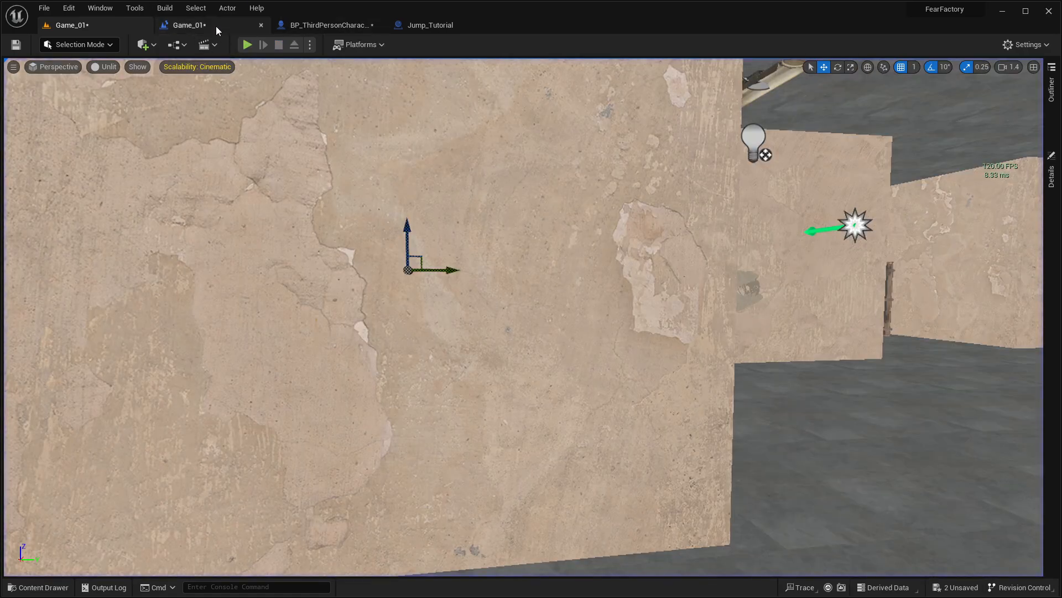
Step: Delete the FLashlight turn on timeline, its Spot Light reference and the Set Intensity node from the BP_ThirdPersonCharacter Event Graph
left_click(360, 26)
right_click_drag(624, 285, 13, 266)
right_click_drag(587, 267, 321, 273)
scroll(520, 282, "down", 4)
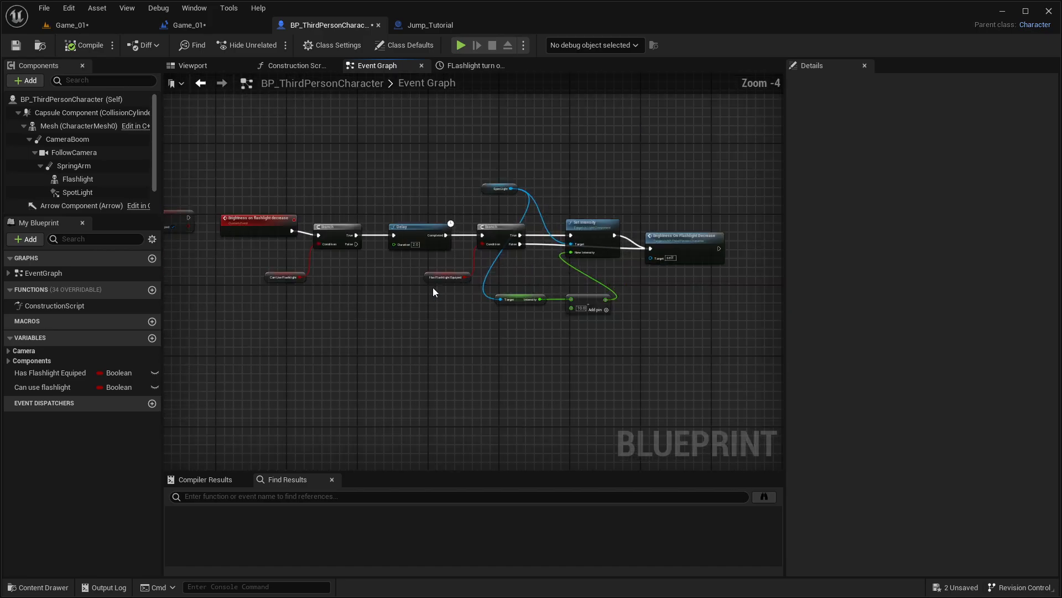
right_click_drag(434, 288, 614, 256)
right_click_drag(443, 247, 606, 273)
scroll(356, 258, "up", 4)
left_click(300, 184)
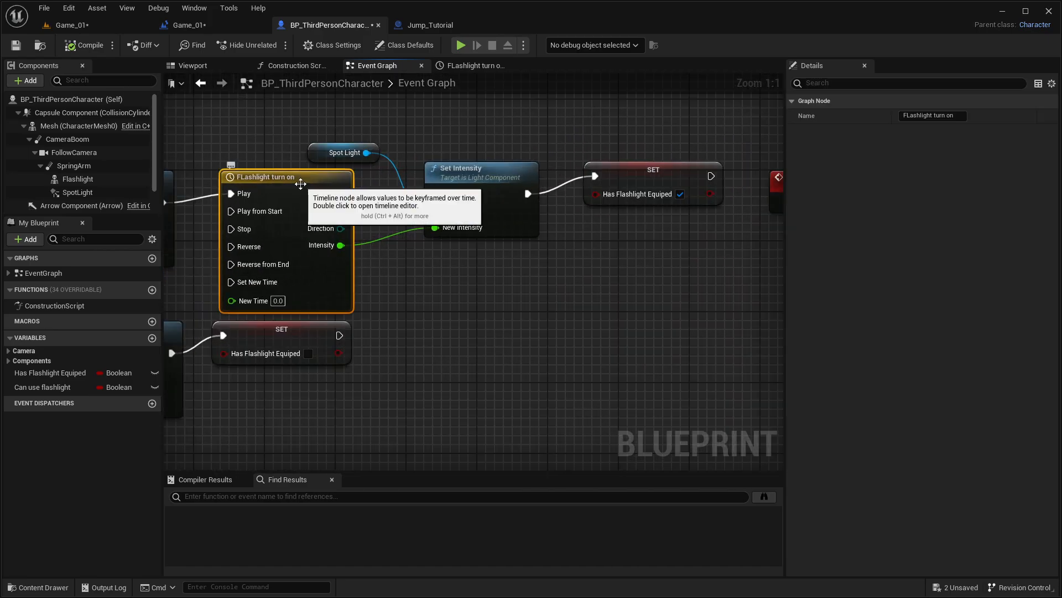
key("Delete")
left_click(316, 157)
key("Delete")
left_click(501, 202)
key("Delete")
Step: Move the checked Has Flashlight Equiped SET node beside the upper visibility node and connect their execution pins
right_click_drag(473, 190, 534, 198)
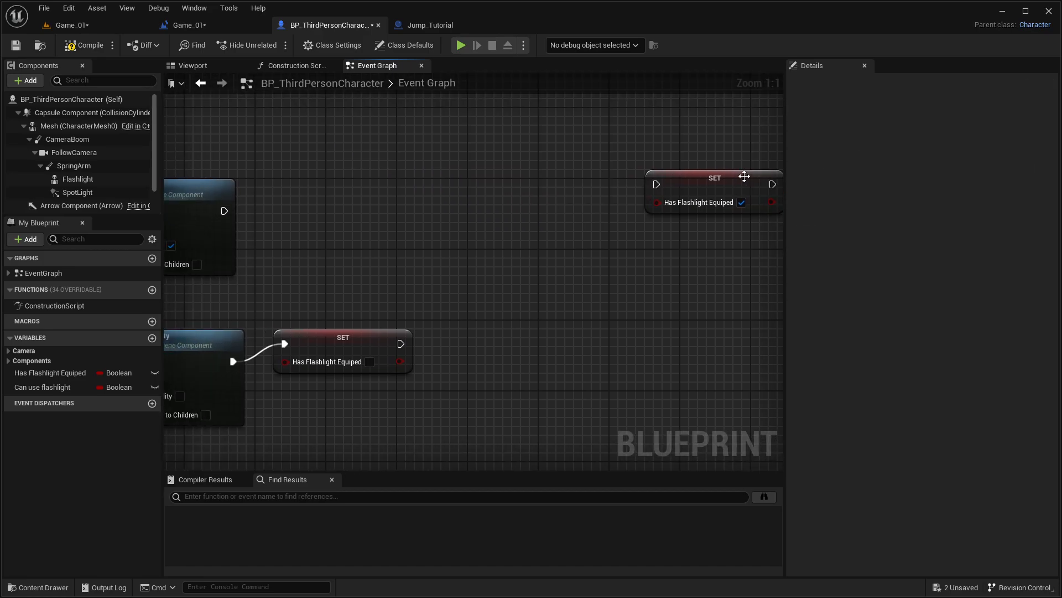
left_click_drag(660, 189, 249, 202)
left_click_drag(281, 202, 326, 213)
left_click(288, 166)
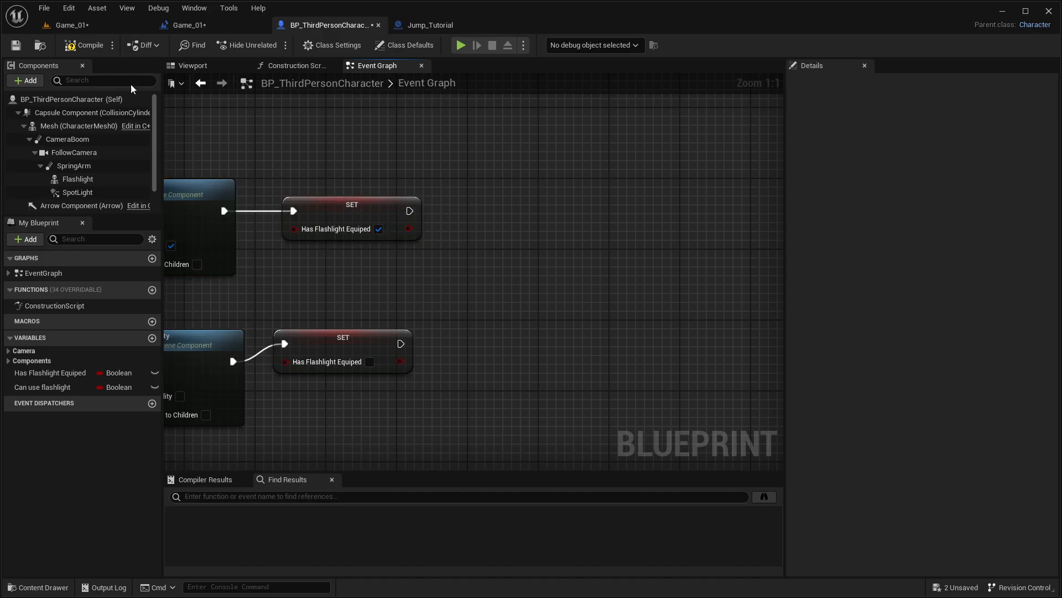
Step: Select the creature in the Game_01 level and save the modified BP_ThirdPersonCharacter and Game_01 assets
left_click(77, 27)
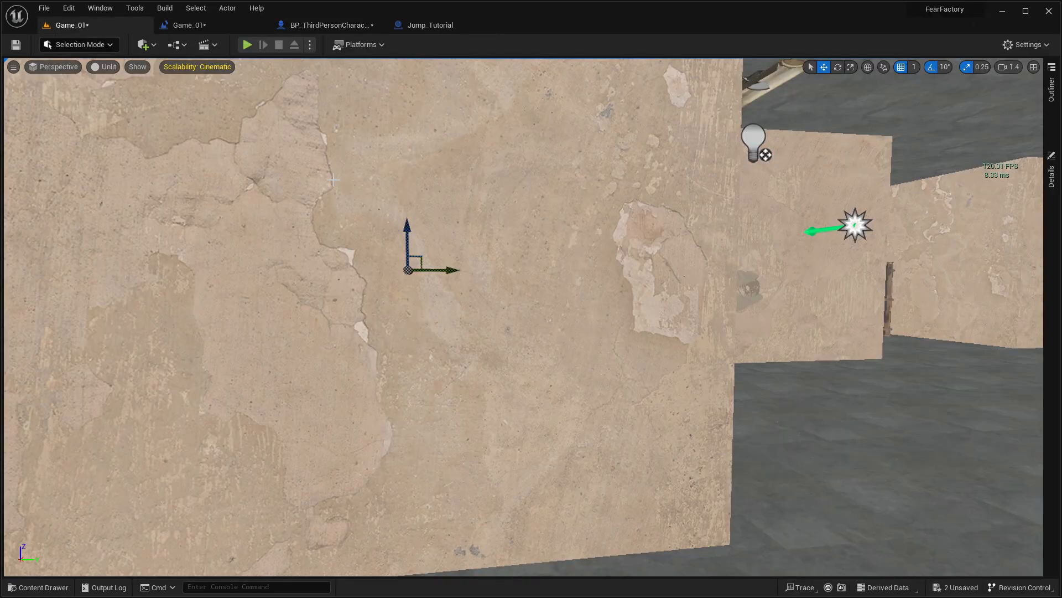
right_click_drag(506, 206, 636, 473)
left_click(480, 288)
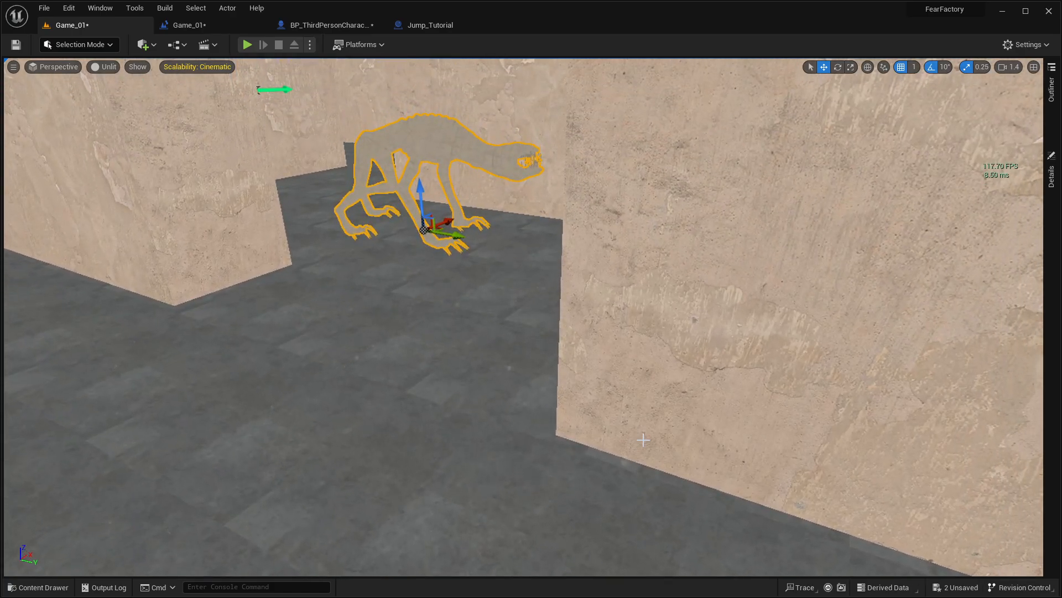
left_click(956, 587)
left_click(621, 419)
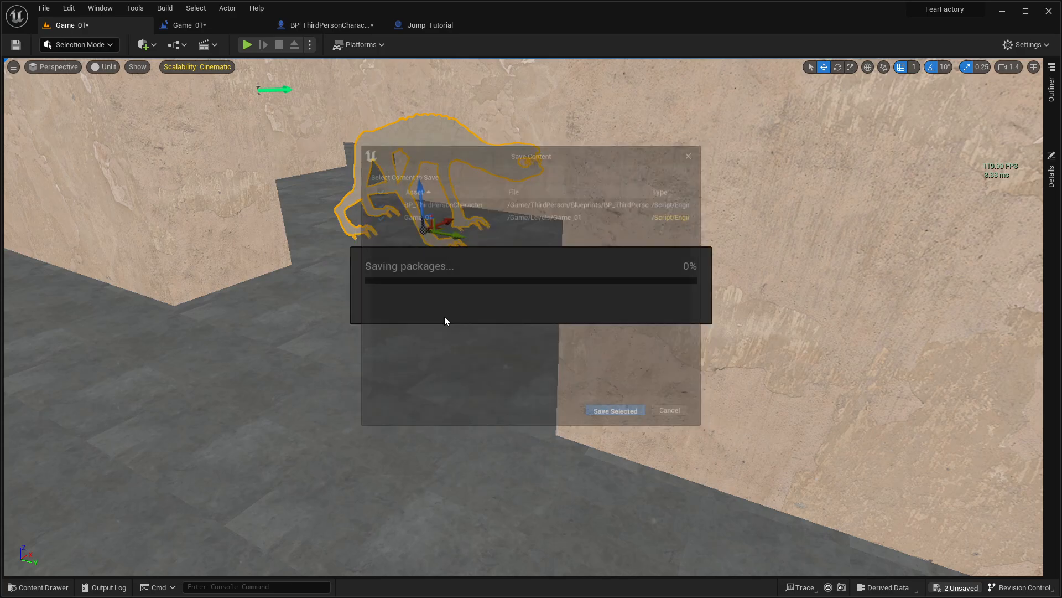
Step: Place a cylinder shape on the floor near the creature, and select the creature again
left_click(142, 45)
mouse_move(175, 161)
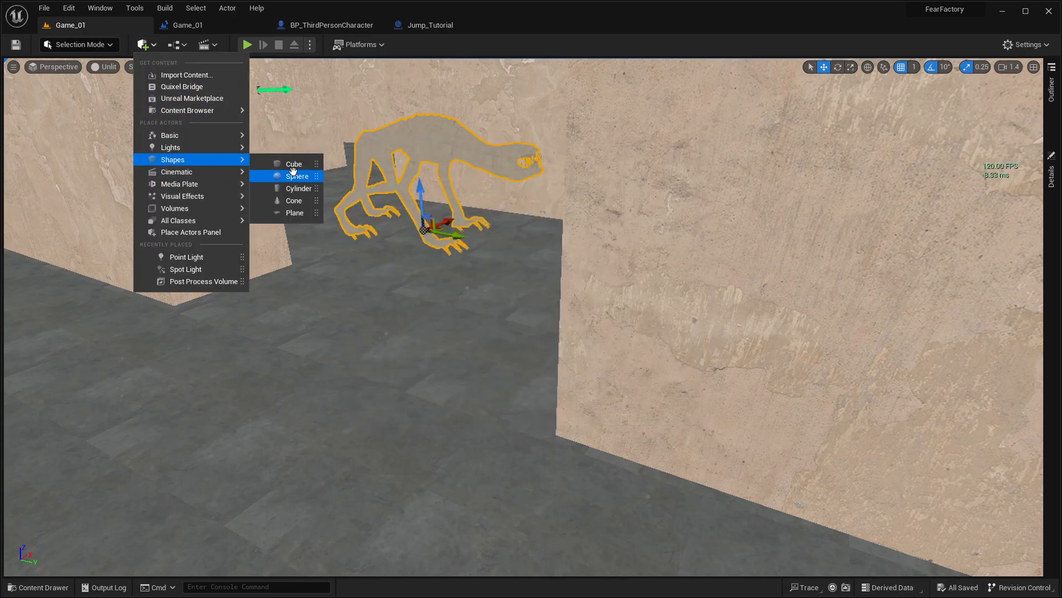
left_click_drag(277, 189, 501, 338)
left_click(474, 153)
mouse_move(503, 333)
right_mouse_down()
mouse_move(559, 333)
mouse_move(503, 333)
right_mouse_up()
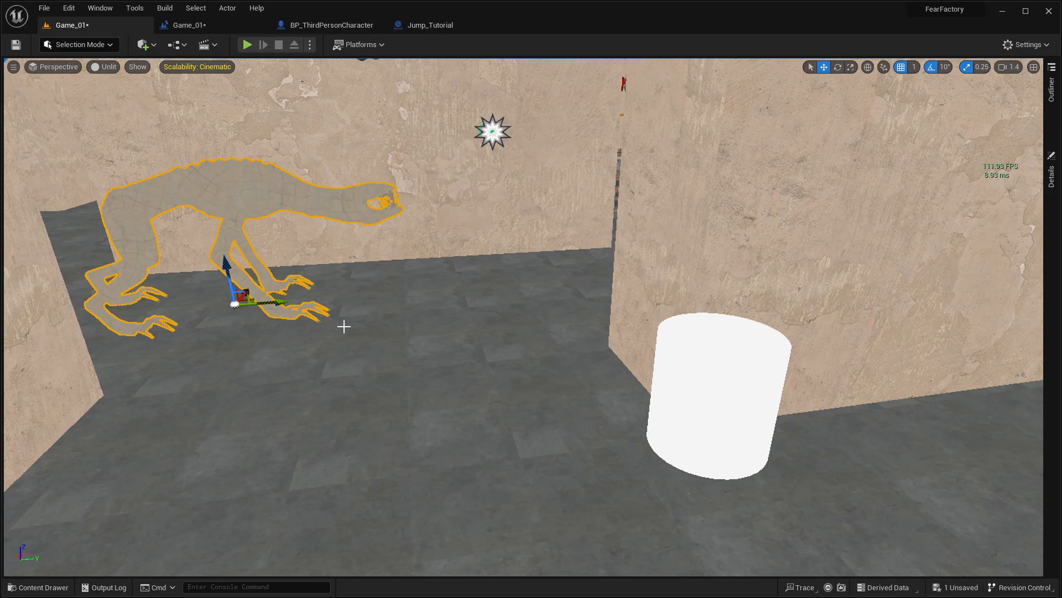
Step: Try to rotate the creature around its vertical axis
key("e")
mouse_move(247, 310)
left_mouse_down()
mouse_move(327, 319)
mouse_move(267, 316)
left_mouse_up()
right_click_drag(371, 282, 316, 281)
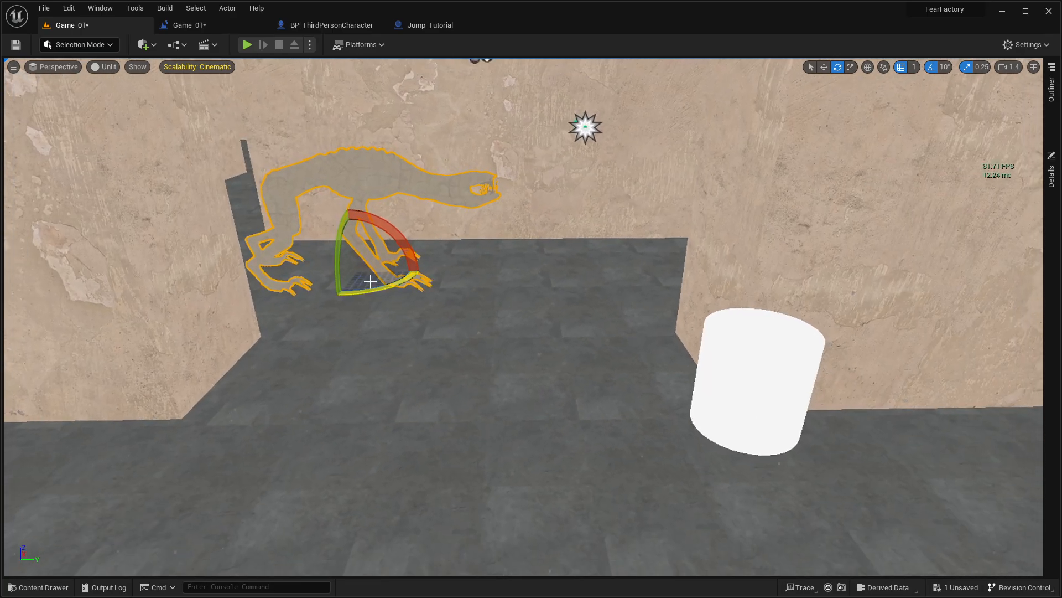
mouse_move(401, 280)
left_mouse_down()
mouse_move(367, 286)
mouse_move(401, 280)
left_mouse_up()
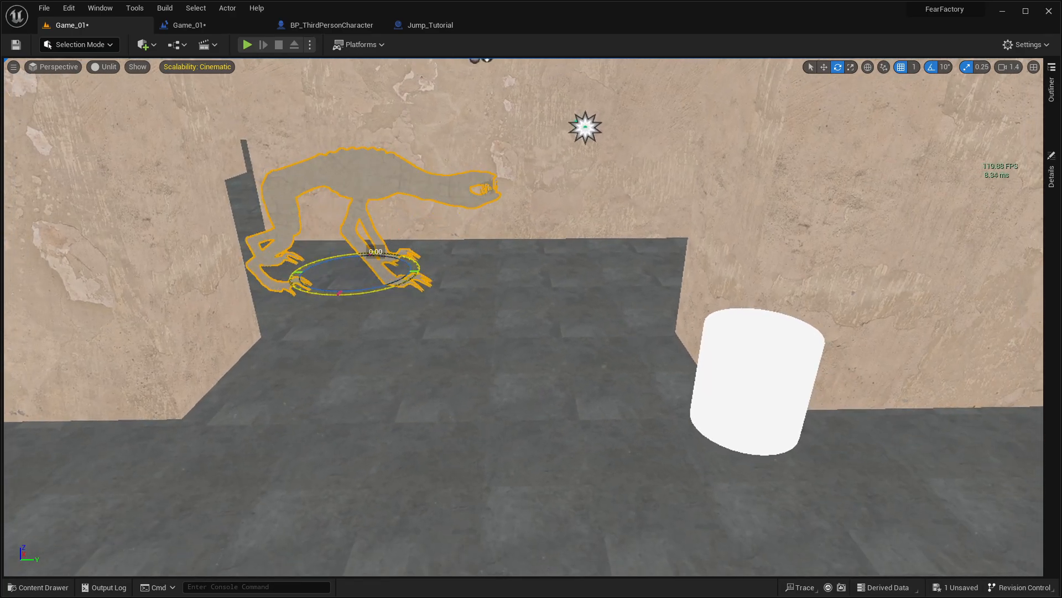
Step: Select the cylinder and slide it across the floor a short distance towards the creature
left_click(780, 470)
left_click(773, 391)
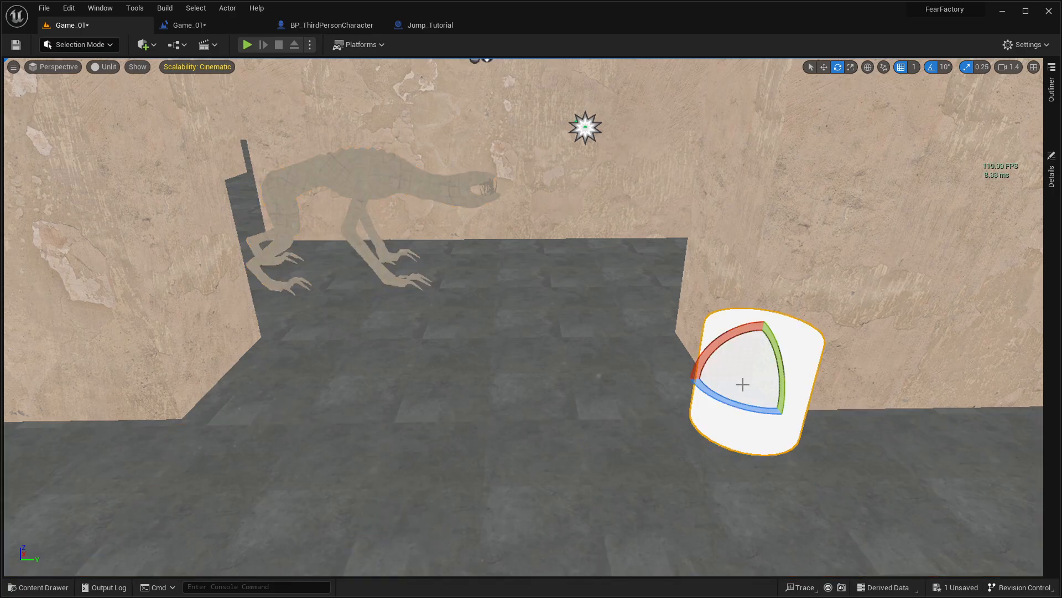
key("w")
left_click_drag(780, 379, 727, 396)
Step: Select the creature and shift it slightly back along the Y axis, away from the cylinder
left_click(386, 224)
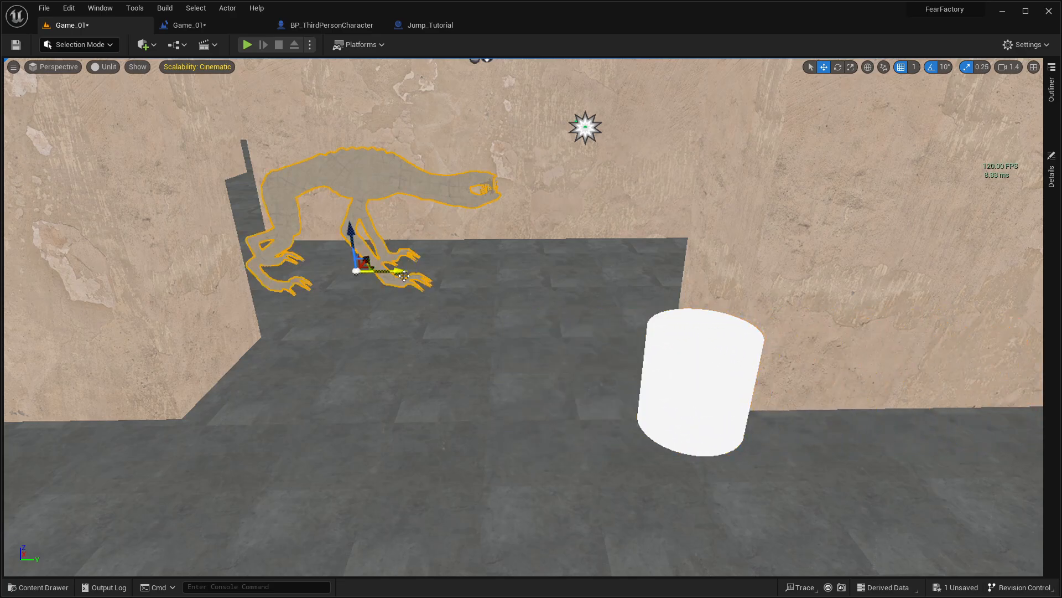
mouse_move(404, 275)
left_mouse_down()
mouse_move(837, 272)
mouse_move(384, 270)
left_mouse_up()
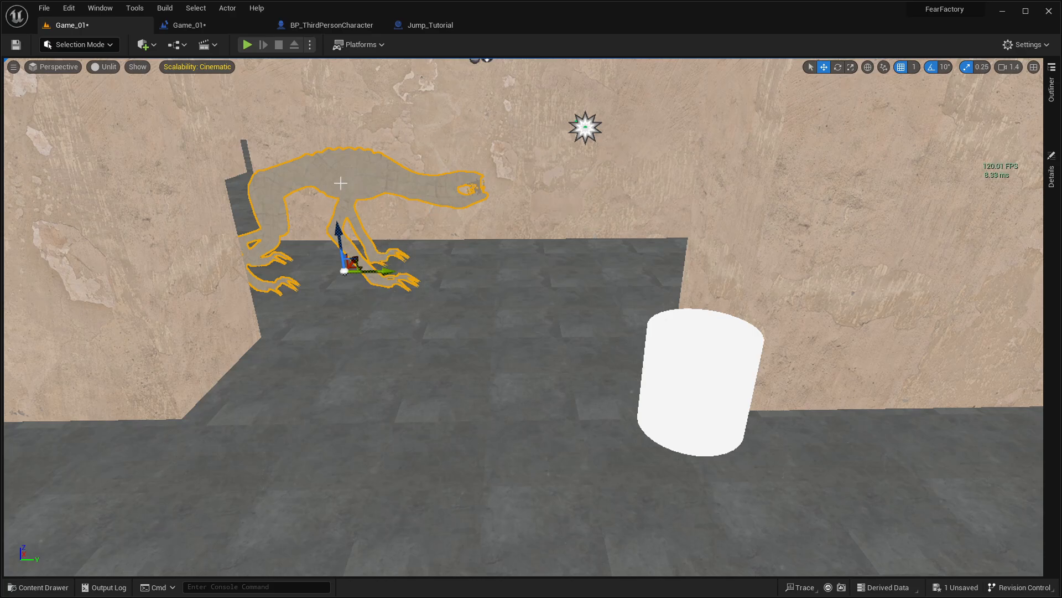
right_click_drag(405, 223, 432, 223)
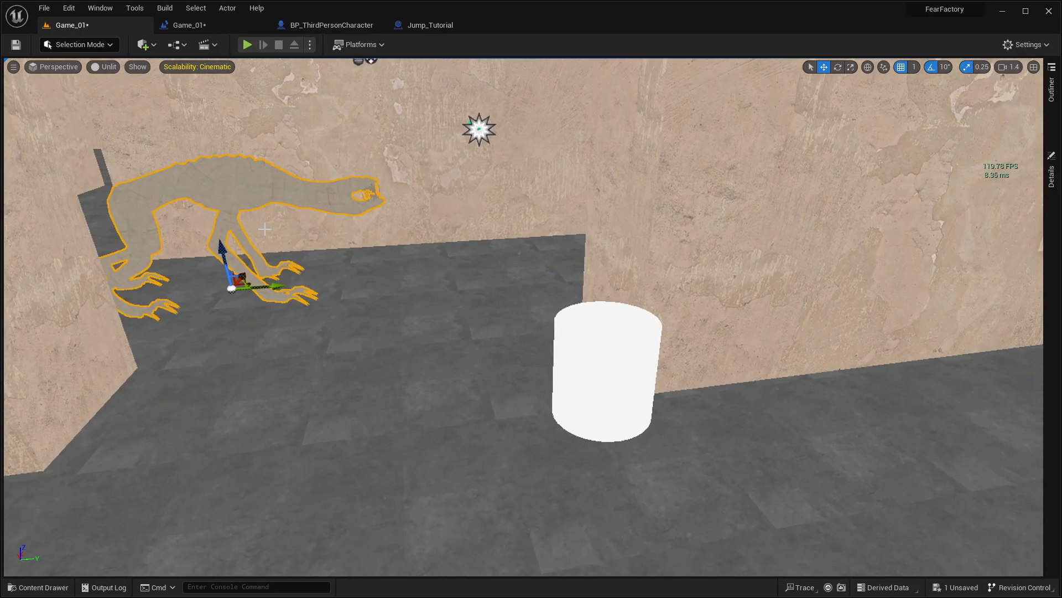
Step: Examine the corridor and the floor area between the creature and the cylinder from several viewpoints
left_click_drag(278, 284, 396, 315)
right_click_drag(396, 315, 639, 173)
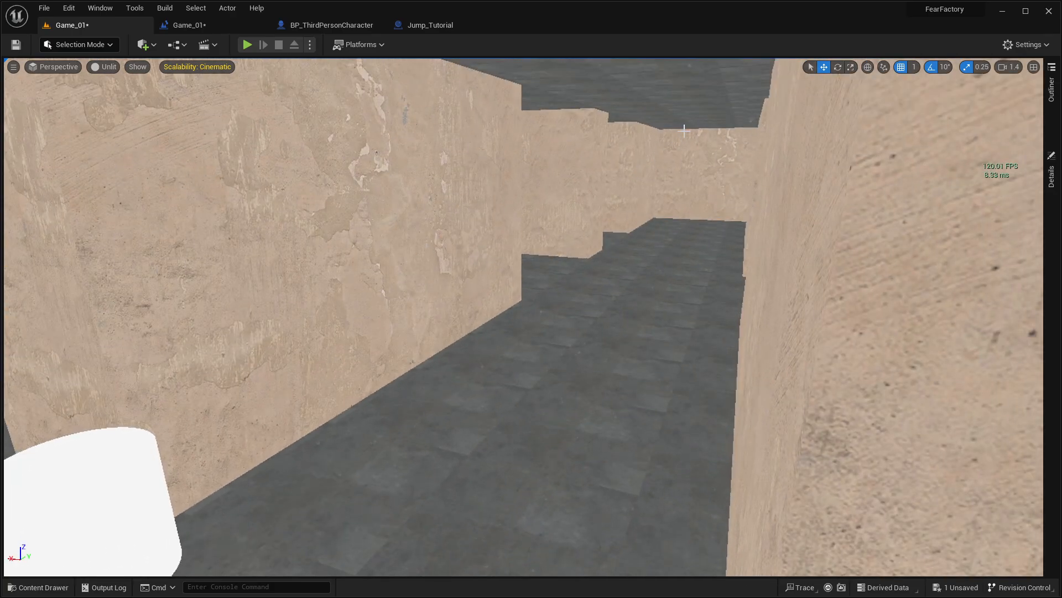
right_click_drag(642, 261, 459, 288)
left_click_drag(424, 280, 446, 296)
right_click_drag(446, 295, 531, 293)
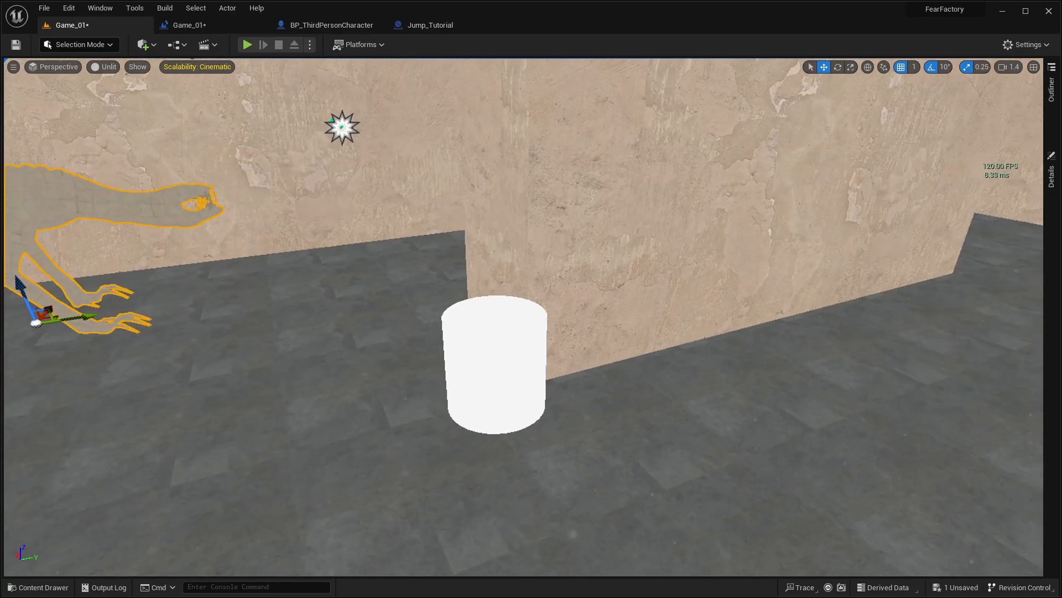
left_click_drag(104, 314, 128, 367)
right_click_drag(128, 368, 50, 367)
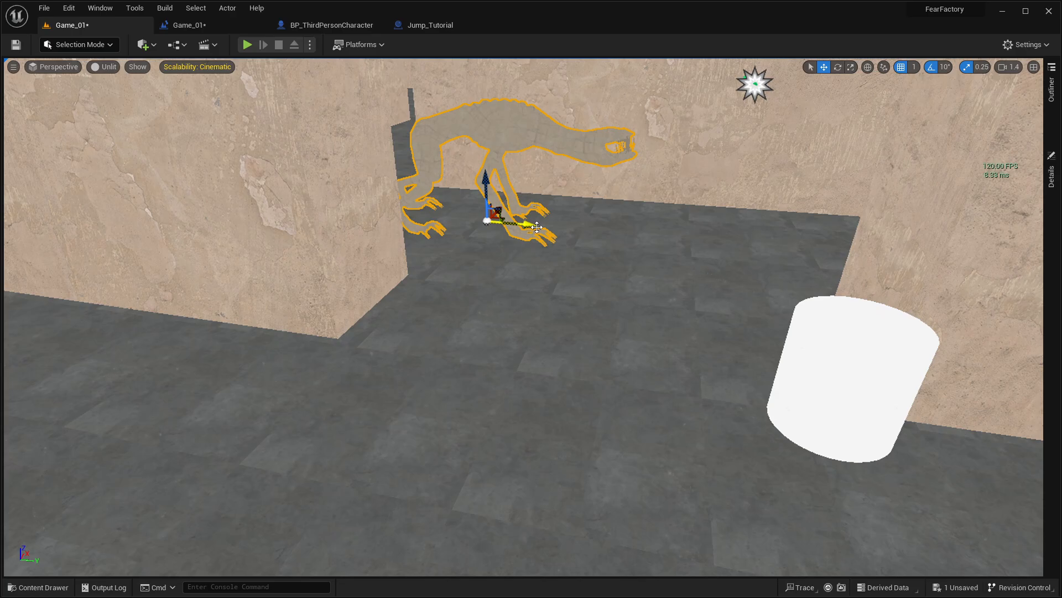
Step: Select the cylinder and move it across the floor into the corridor ahead of the creature
right_click_drag(638, 231, 684, 249)
left_click(888, 293)
key("f")
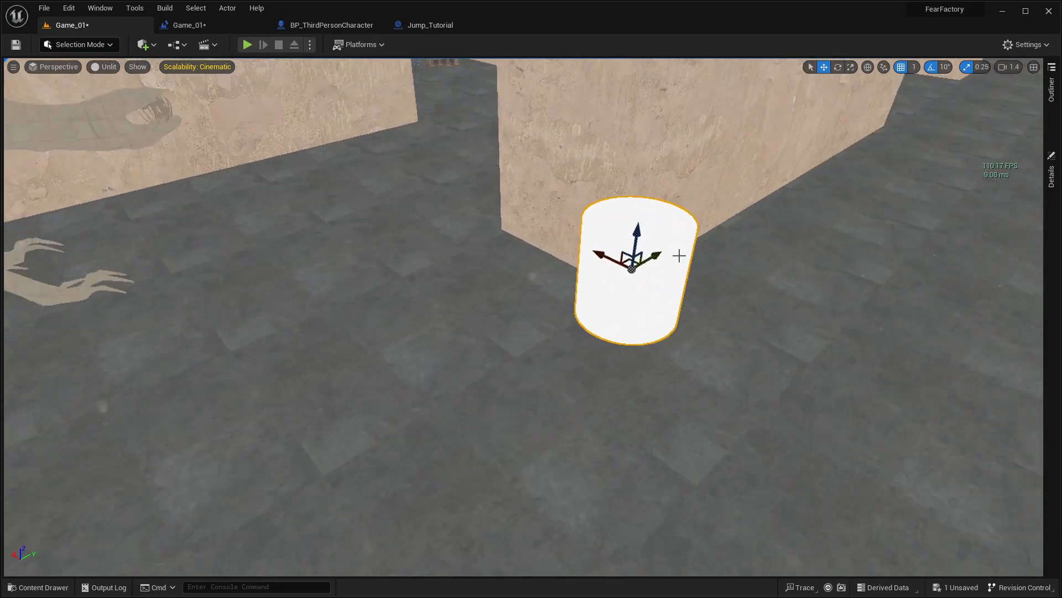
left_click_drag(659, 255, 787, 258)
key("ctrl+z")
right_click_drag(788, 258, 578, 288)
right_click_drag(513, 299, 720, 314)
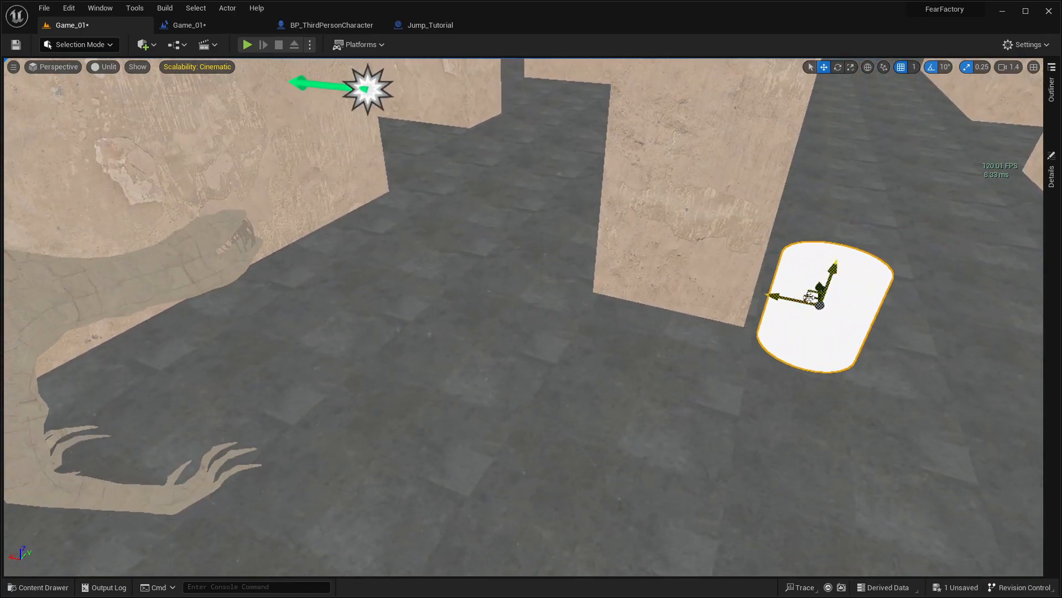
left_click_drag(812, 298, 407, 140)
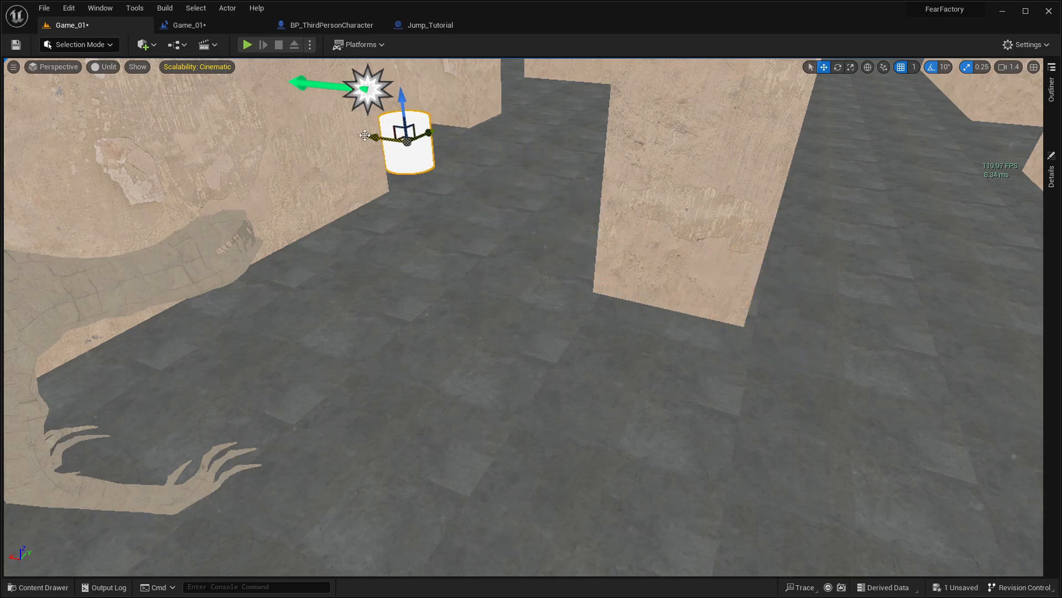
Step: Select the creature with the Rotate tool, view it from behind, and select the cylinder ahead of it
right_click_drag(490, 210, 471, 219)
left_click(453, 220)
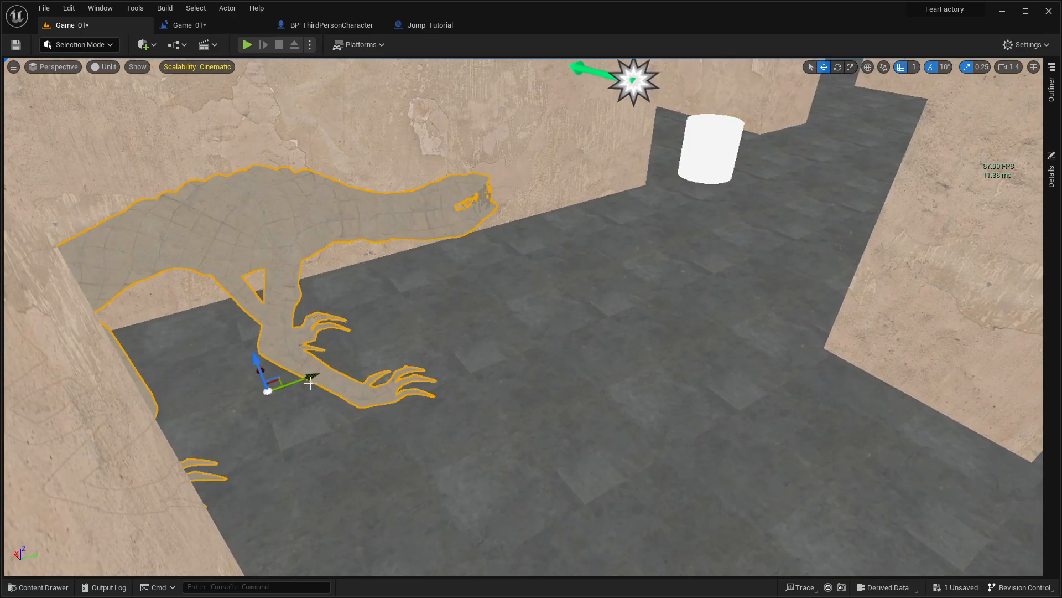
key("e")
mouse_move(258, 361)
left_mouse_down()
mouse_move(247, 363)
mouse_move(258, 360)
left_mouse_up()
right_click_drag(493, 360, 514, 321)
left_click(493, 359)
mouse_move(457, 508)
right_mouse_down()
mouse_move(532, 503)
mouse_move(553, 531)
mouse_move(587, 515)
mouse_move(457, 508)
right_mouse_up()
mouse_move(744, 70)
right_mouse_down()
mouse_move(720, 89)
mouse_move(653, 83)
mouse_move(744, 70)
right_mouse_up()
right_click_drag(704, 329, 691, 304)
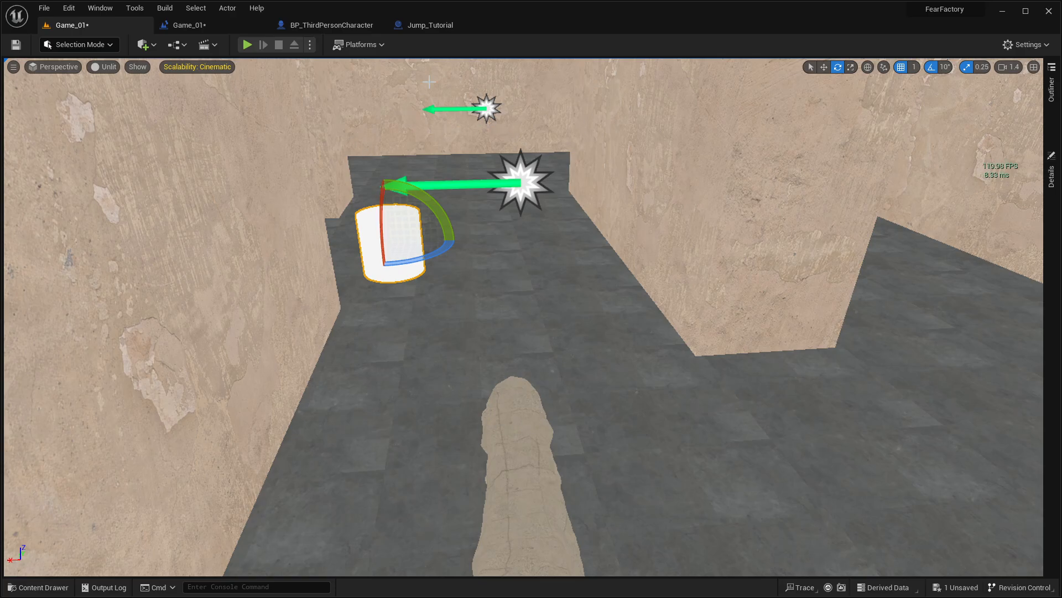
right_click_drag(554, 368, 545, 388)
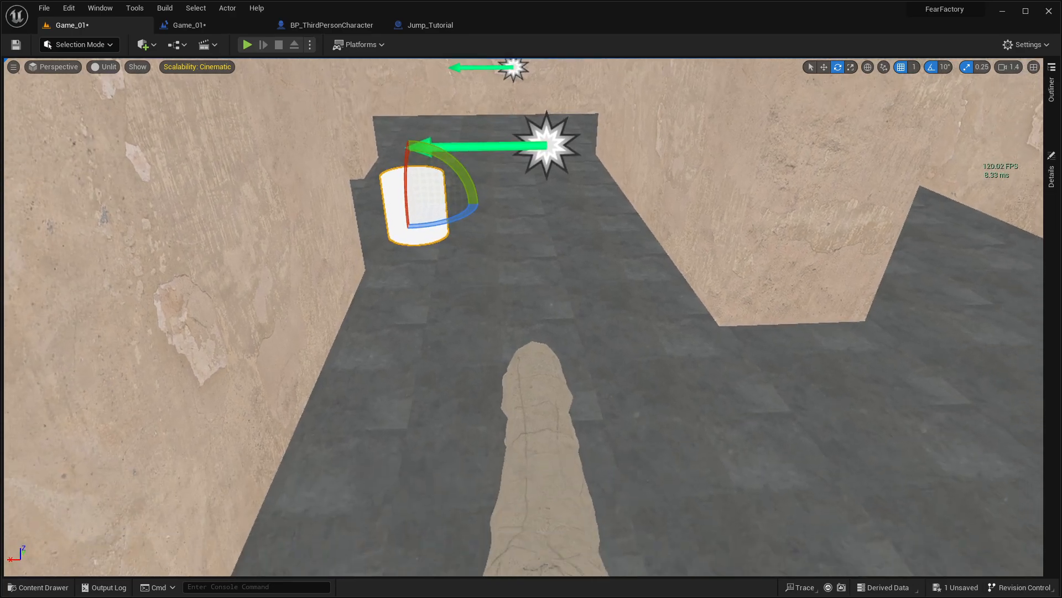
Step: Reselect the creature with the Move tool and examine its side profile between the walls
key("s")
mouse_move(554, 486)
right_mouse_down()
mouse_move(555, 531)
mouse_move(556, 481)
right_mouse_up()
key("w")
left_click_drag(556, 482, 535, 498)
right_click_drag(536, 498, 237, 476)
key("d")
key("w")
key("s")
key("w")
mouse_move(232, 370)
right_mouse_down()
mouse_move(249, 385)
mouse_move(249, 412)
mouse_move(232, 371)
right_mouse_up()
key("s")
key("w")
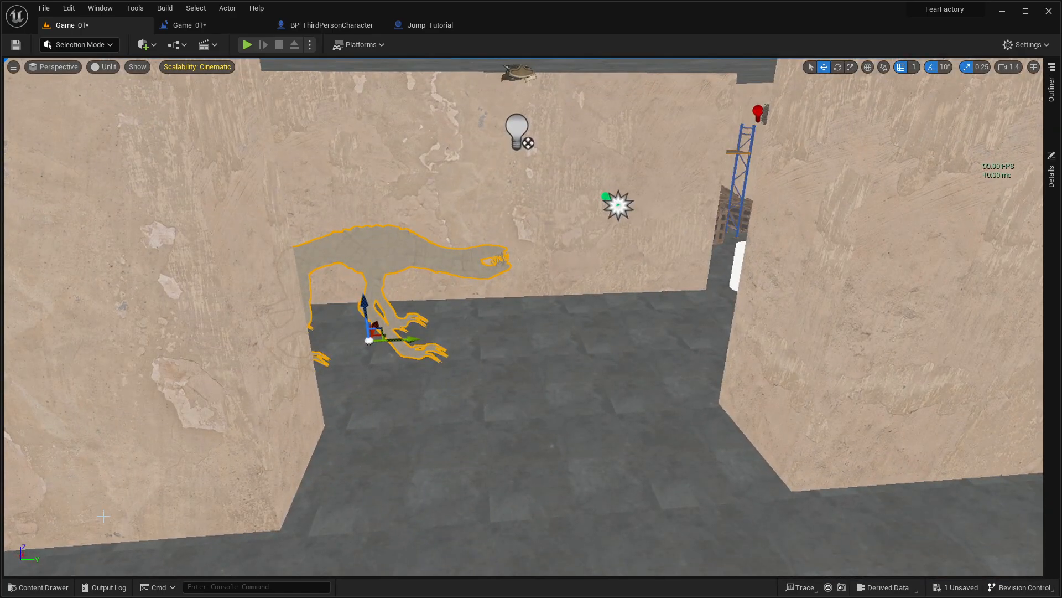
Step: Examine the corner near the creature and view the creature from its front side
right_click_drag(674, 517, 714, 517)
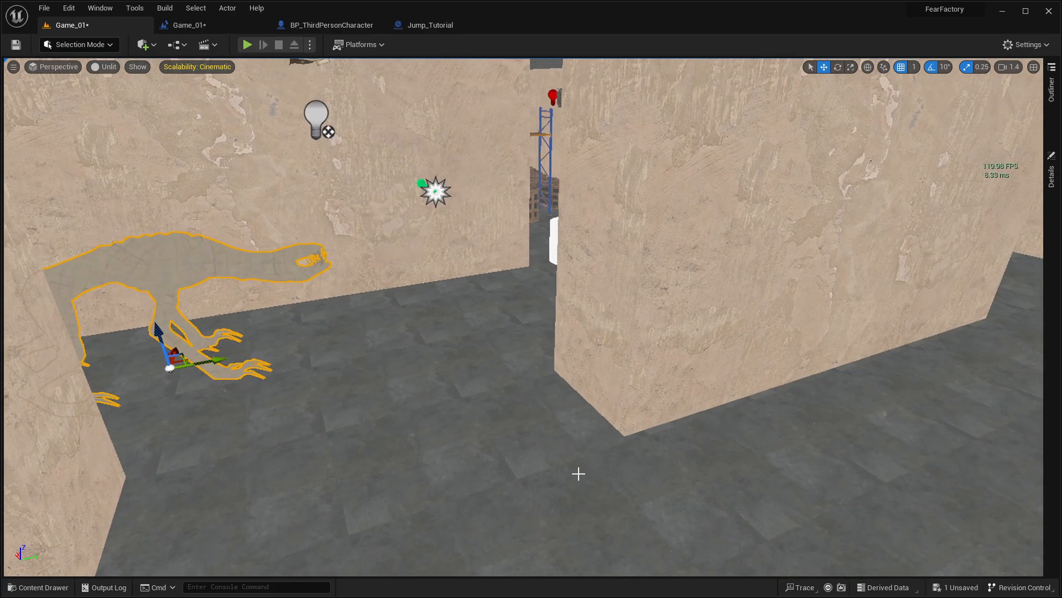
right_click_drag(578, 473, 605, 485)
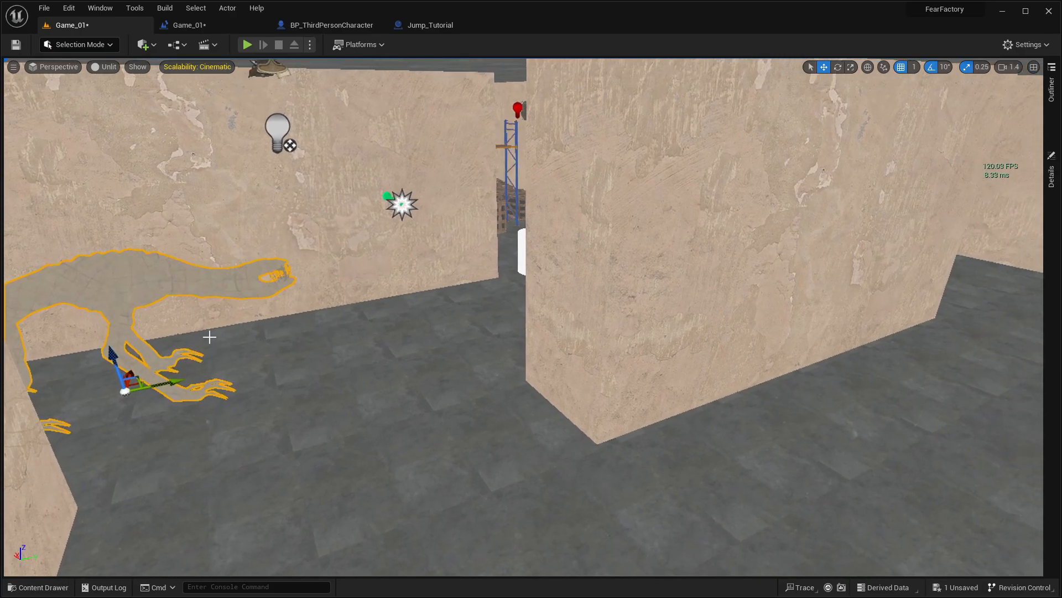
key("s")
right_click_drag(364, 381, 199, 357)
key("d")
key("s")
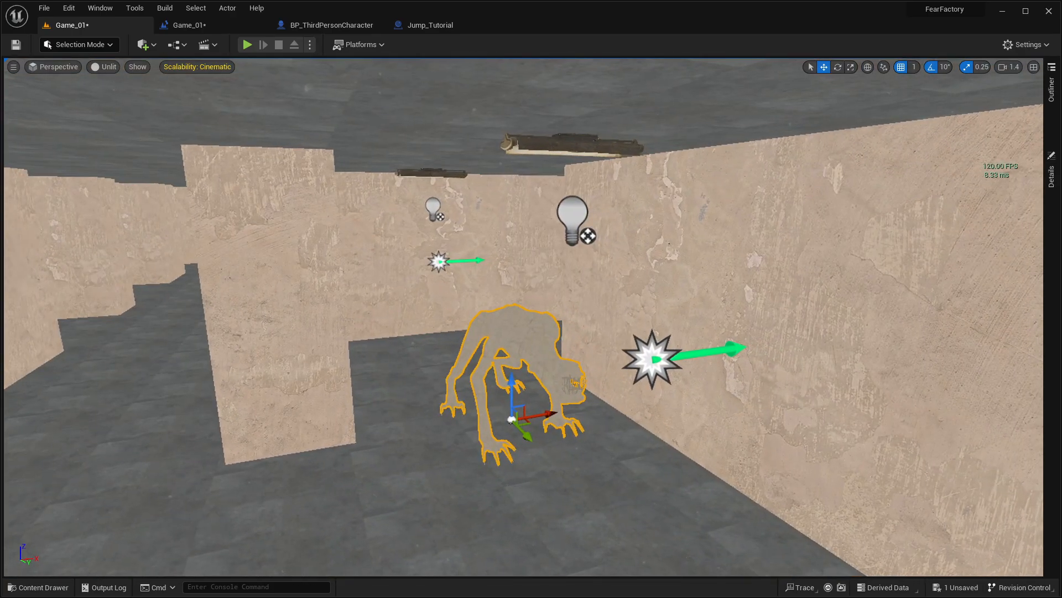
key("w")
Step: Select the cylinder in the corridor and move it across the floor to behind the creature
right_click_drag(532, 317, 719, 318)
key("a")
key("e")
left_click(425, 334)
key("s")
right_click_drag(425, 334, 487, 387)
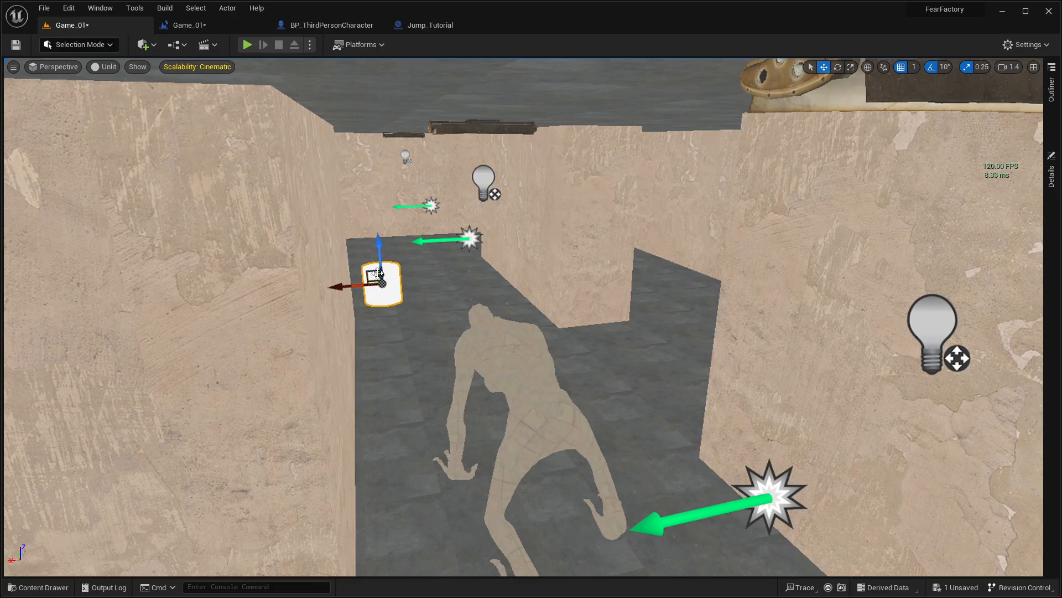
left_click_drag(378, 273, 429, 541)
key("a")
right_click_drag(429, 541, 477, 371)
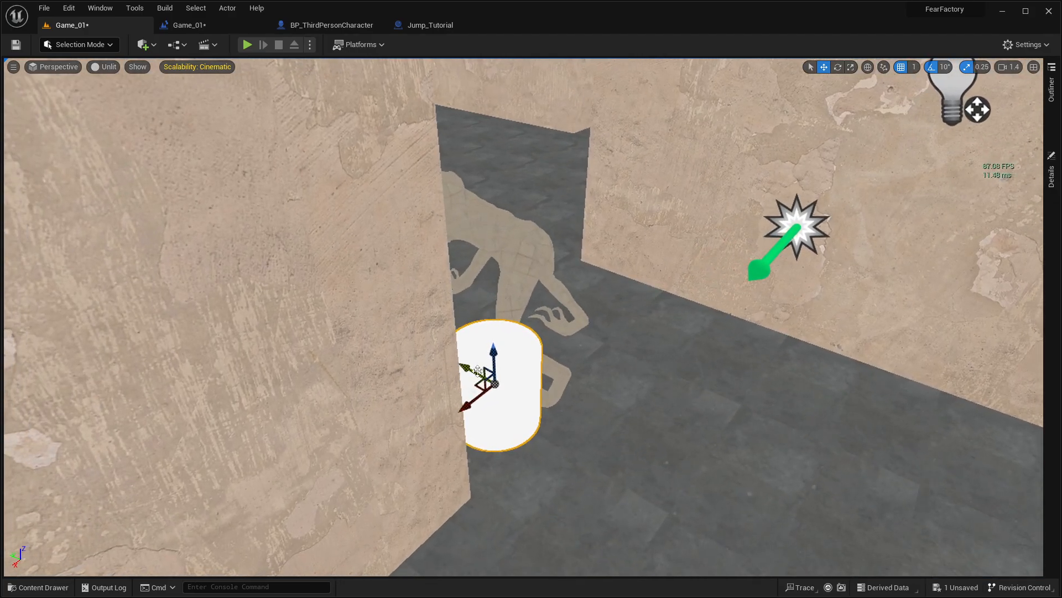
left_click_drag(478, 370, 789, 439)
Step: Select the creature and inspect the corridor it faces from behind it
right_click_drag(636, 397, 536, 394)
key("d")
right_click_drag(498, 505, 446, 512)
left_click(626, 467)
mouse_move(715, 427)
right_mouse_down()
mouse_move(775, 476)
mouse_move(715, 426)
right_mouse_up()
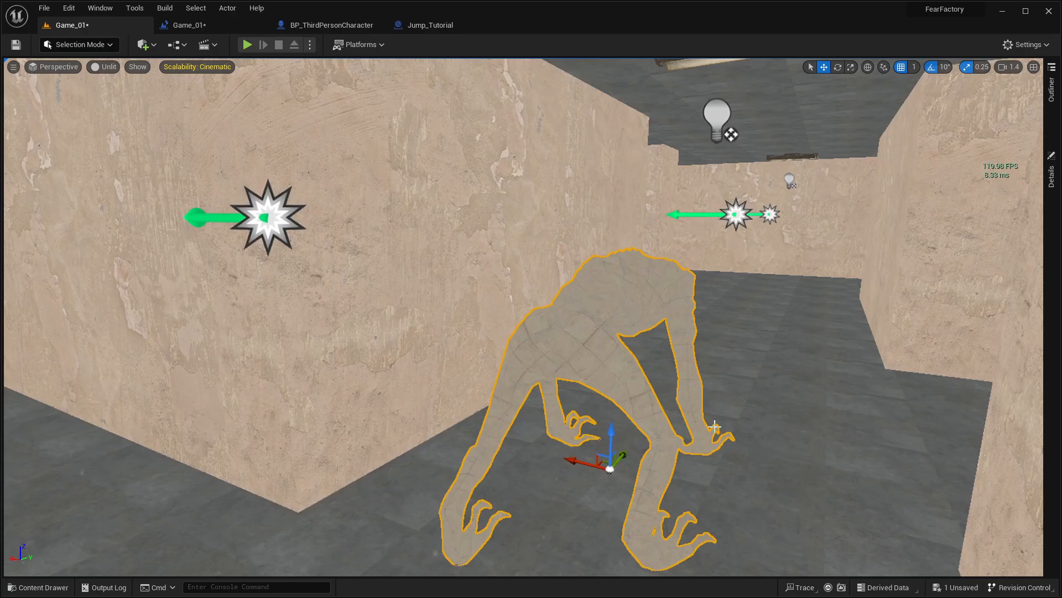
mouse_move(691, 388)
right_mouse_down()
mouse_move(609, 394)
mouse_move(691, 387)
mouse_move(704, 368)
mouse_move(763, 363)
mouse_move(553, 374)
mouse_move(691, 381)
right_mouse_up()
Step: Select the cylinder, slide it across the floor behind the creature, and save the Game_01 level
left_click(369, 430)
right_click_drag(367, 429, 498, 426)
left_click_drag(422, 388, 443, 367)
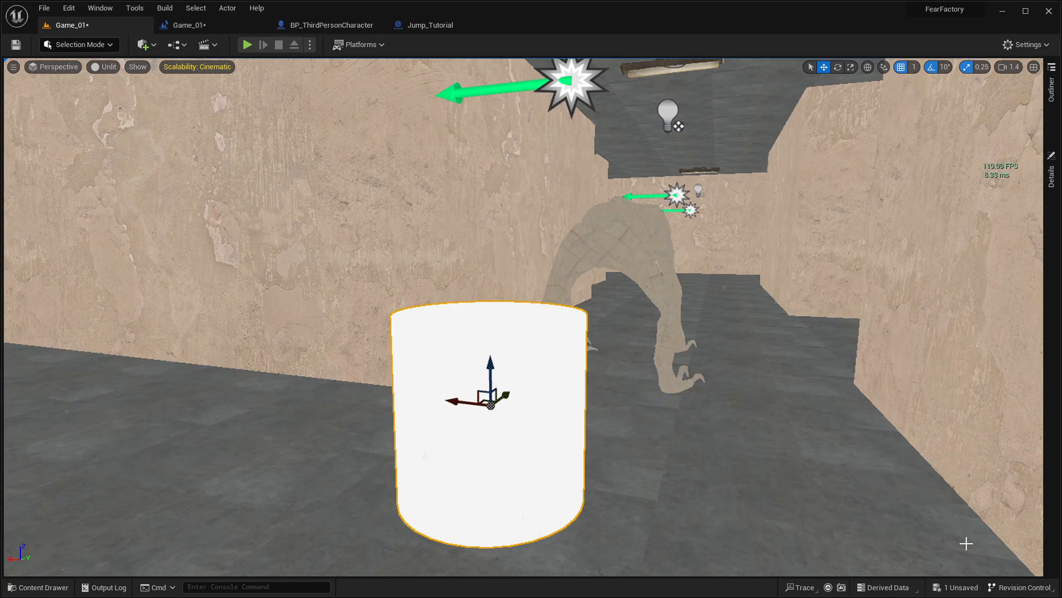
key("ctrl+shift+s")
left_click(602, 420)
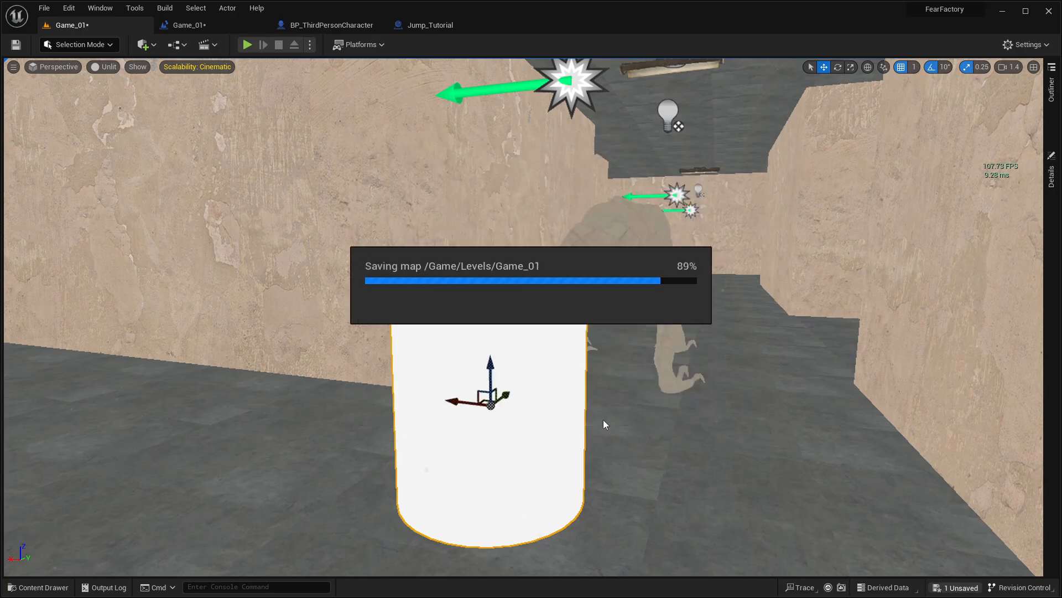
Step: Select the creature and inspect it and the surrounding corridors from the front and side
right_click_drag(521, 308, 896, 316)
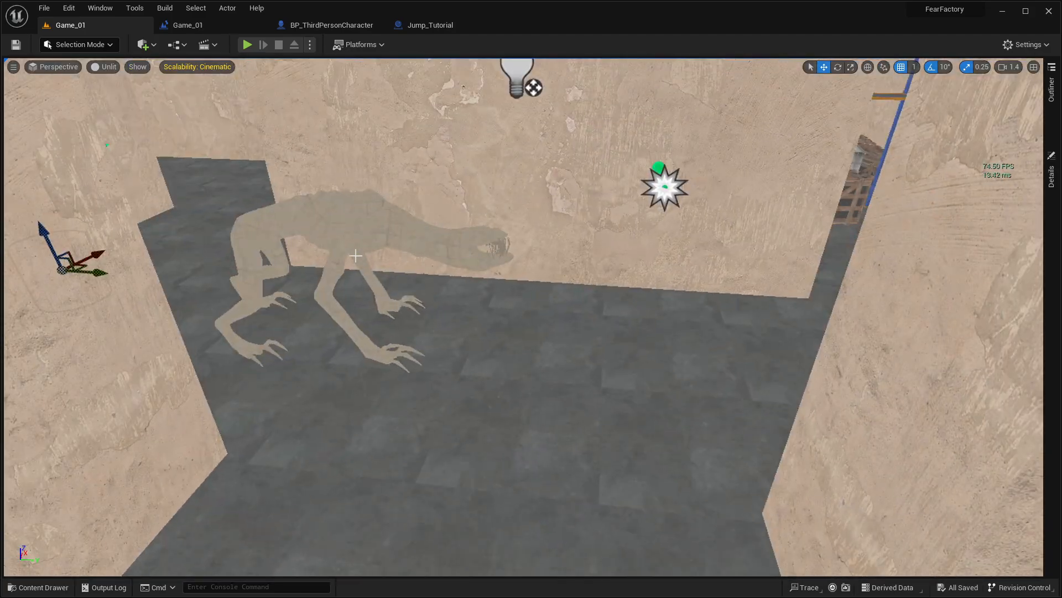
left_click(357, 249)
right_click_drag(357, 249, 238, 263)
mouse_move(414, 162)
right_mouse_down()
mouse_move(429, 213)
mouse_move(414, 162)
right_mouse_up()
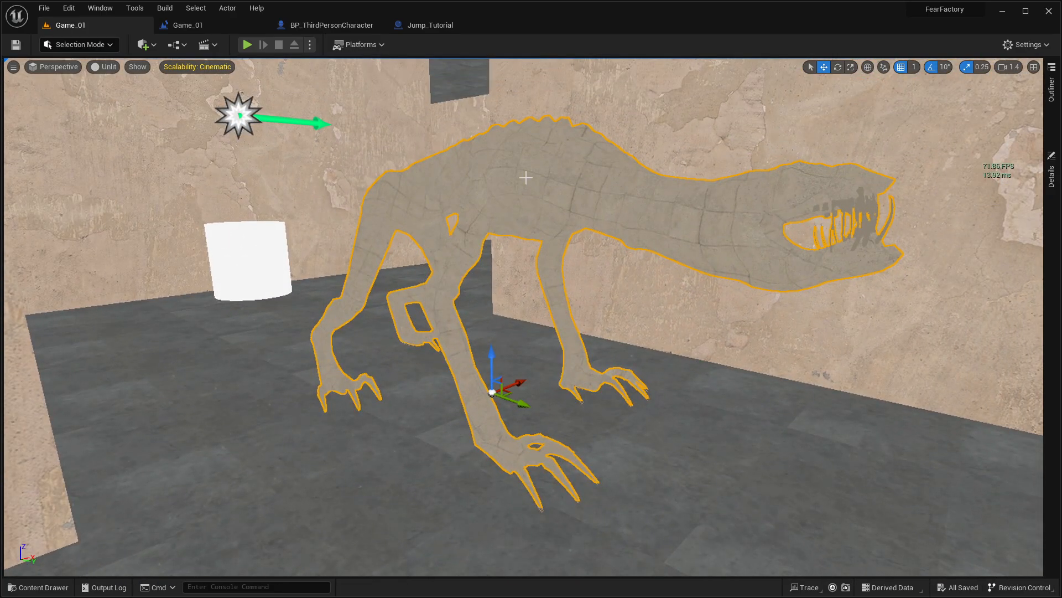
mouse_move(515, 190)
right_mouse_down()
mouse_move(506, 201)
mouse_move(249, 196)
mouse_move(263, 175)
mouse_move(266, 193)
mouse_move(518, 207)
mouse_move(515, 180)
mouse_move(511, 193)
right_mouse_up()
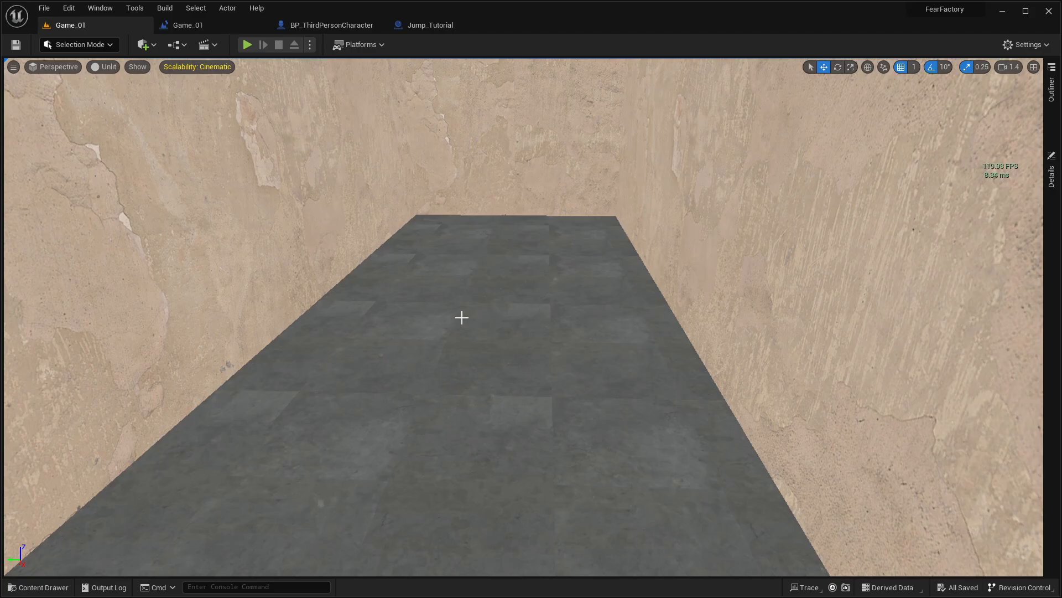
mouse_move(529, 337)
right_mouse_down()
mouse_move(764, 315)
mouse_move(559, 310)
mouse_move(529, 338)
right_mouse_up()
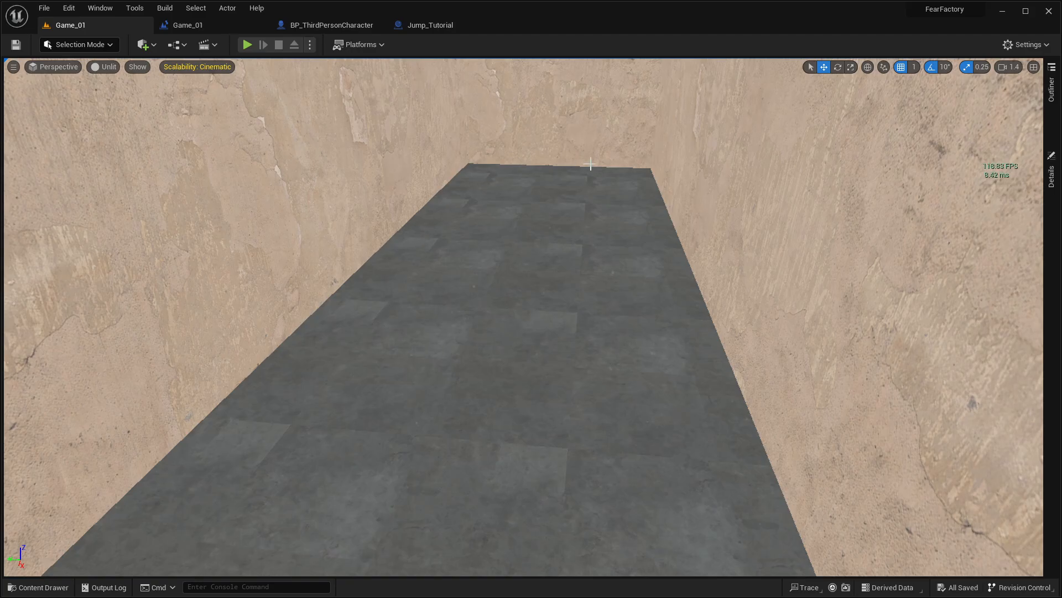
right_click_drag(431, 305, 215, 320)
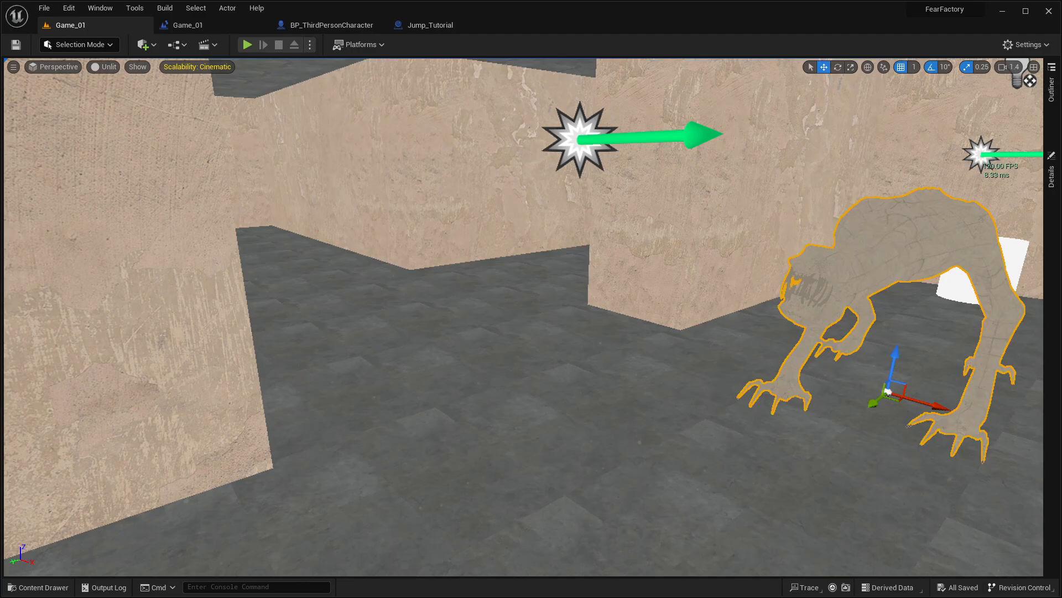
right_click_drag(216, 320, 310, 310)
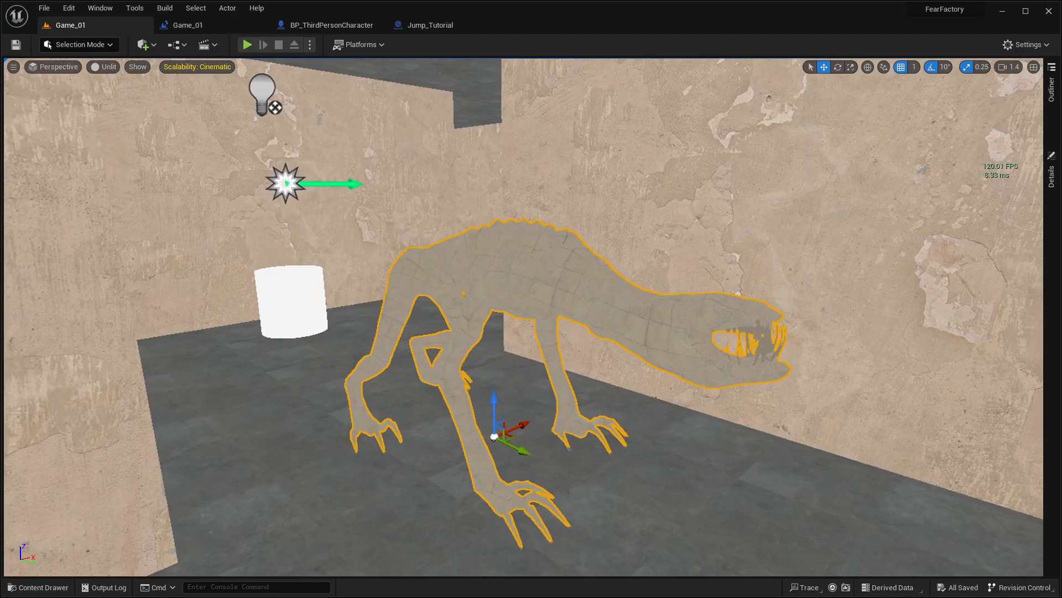
Step: Delete the cylinder behind the creature, reselect the creature, and save the Game_01 level
left_click(296, 299)
key("Delete")
left_click(435, 286)
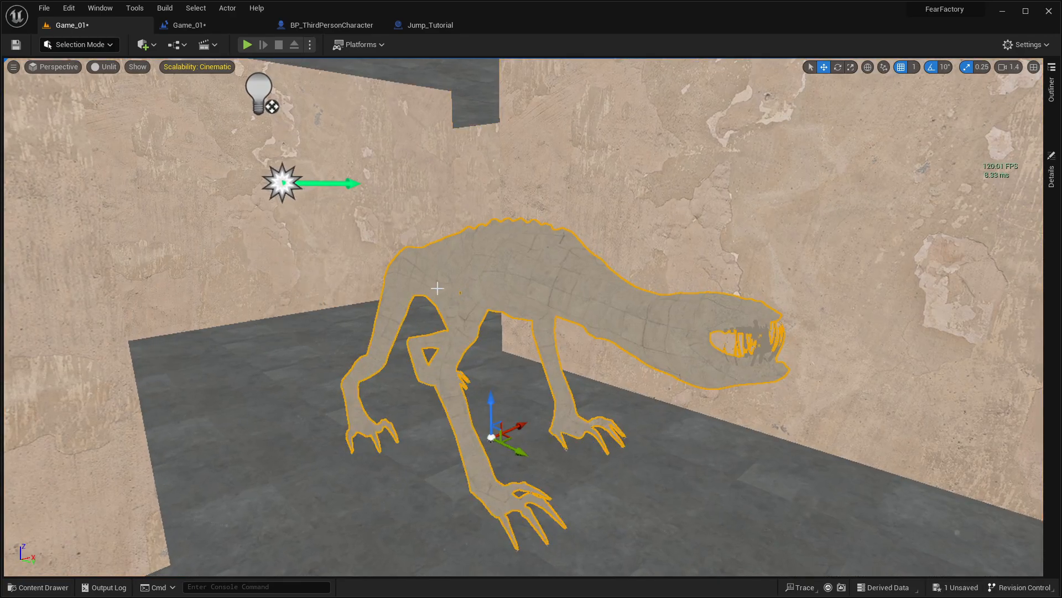
left_click(944, 581)
left_click(615, 411)
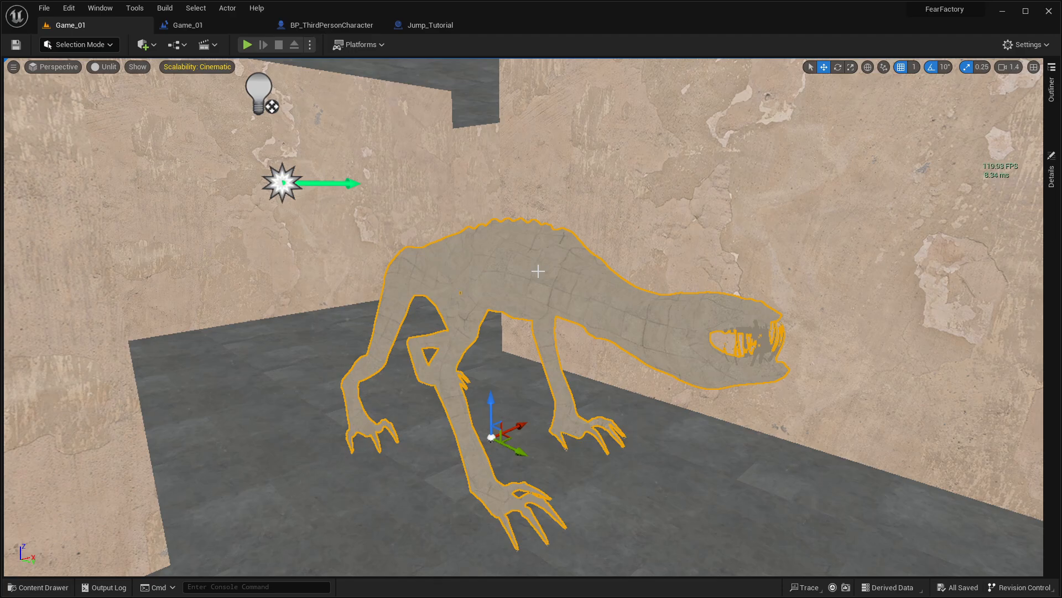
Step: Switch to the OBS recording window
key("super")
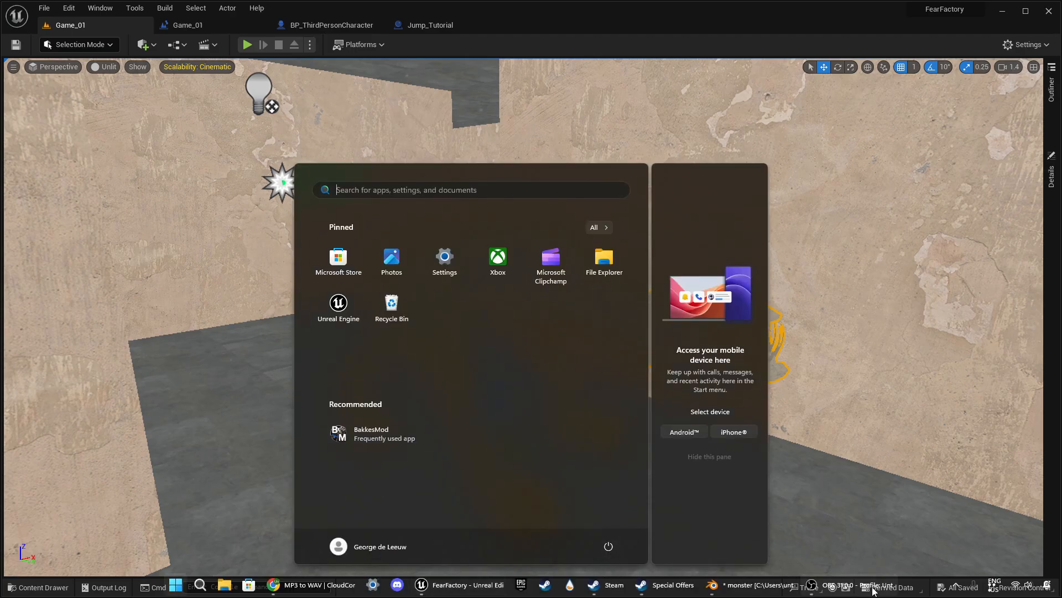
left_click(811, 585)
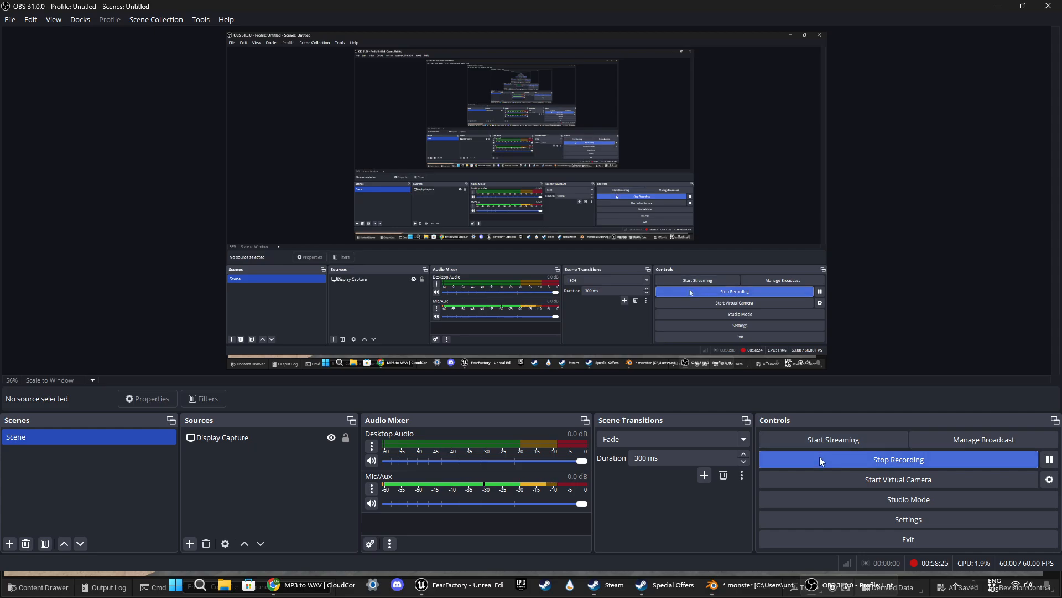